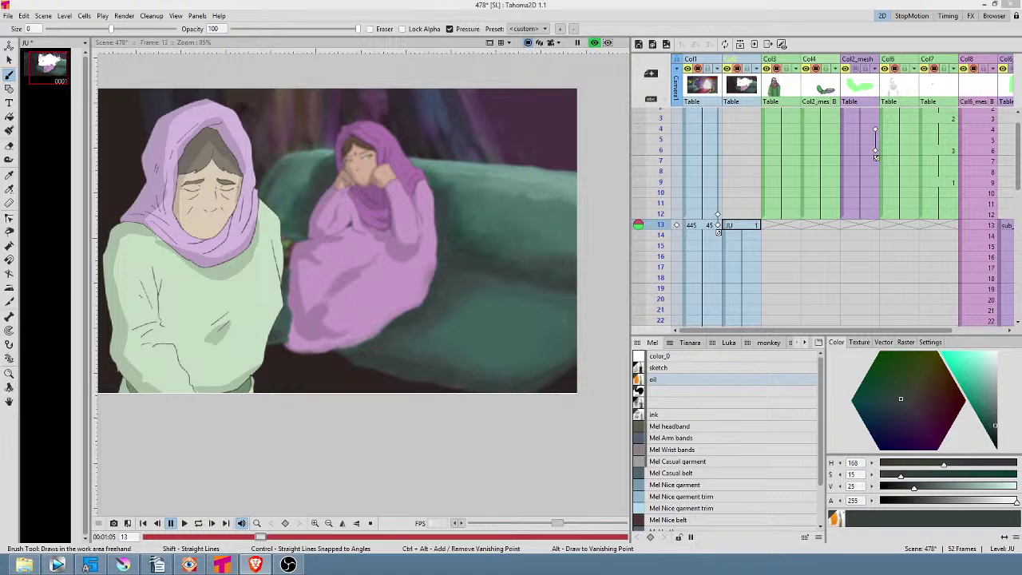
# Turn off the rendered preview and view all of the frame 13 artwork, including the parts outside the camera
pyautogui.moveTo(832, 231); pyautogui.dragTo(889, 167)
pyautogui.moveTo(662, 123); pyautogui.dragTo(662, 167)
pyautogui.click(594, 44)
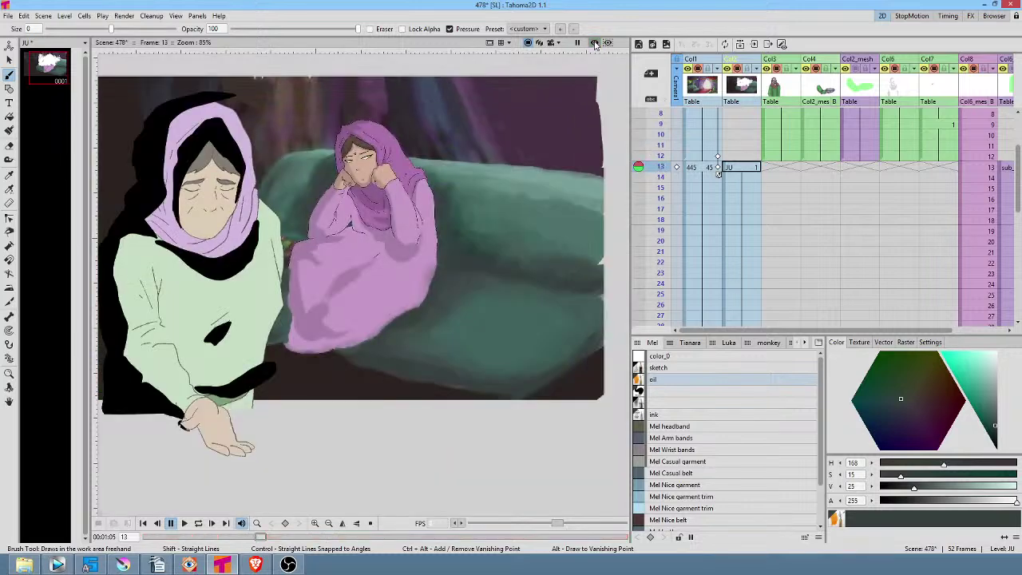
pyautogui.scroll(-1, 451, 196)
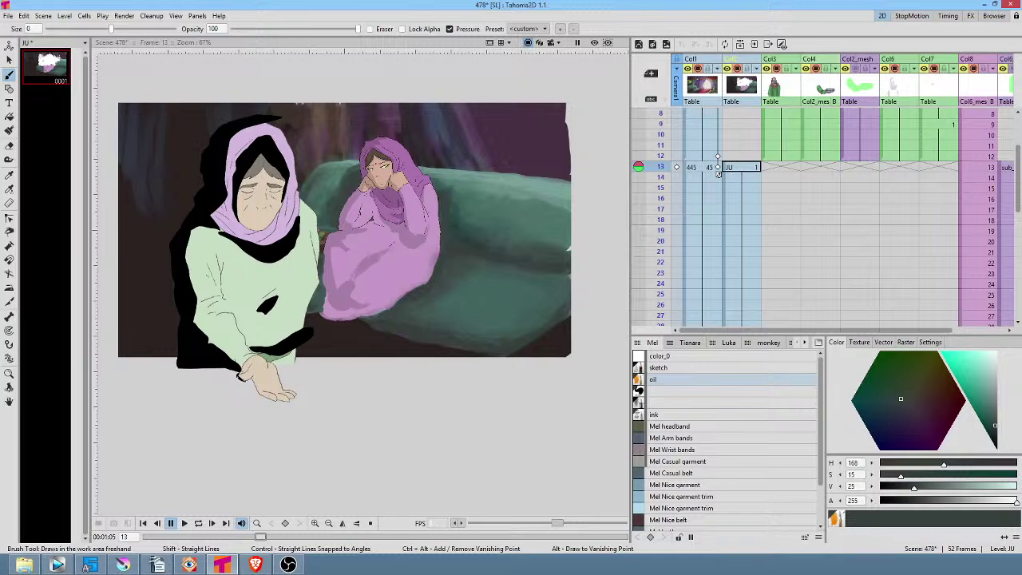
# Switch to Vegas Pro and view the 478 clip at 00:04:20.04 within the wider edit timeline
pyautogui.hotkey('alt', 'Tab')
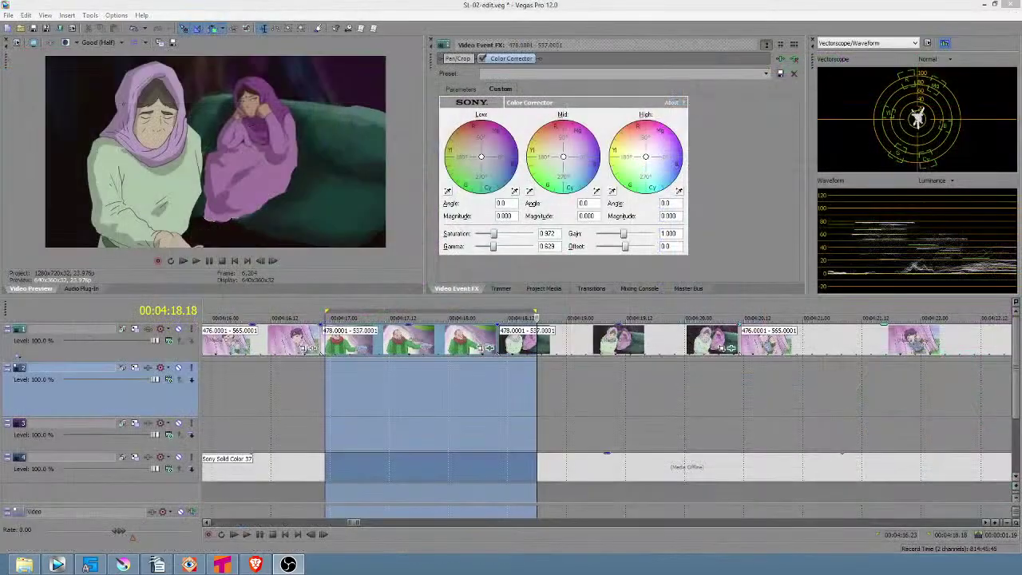
pyautogui.click(704, 375)
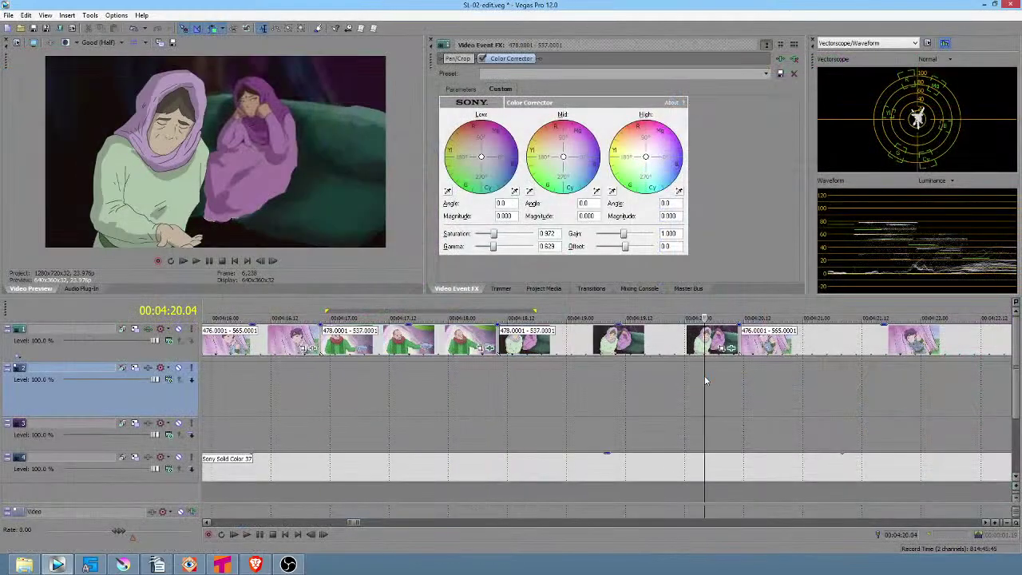
pyautogui.scroll(-4, 704, 375)
pyautogui.scroll(-3, 710, 379)
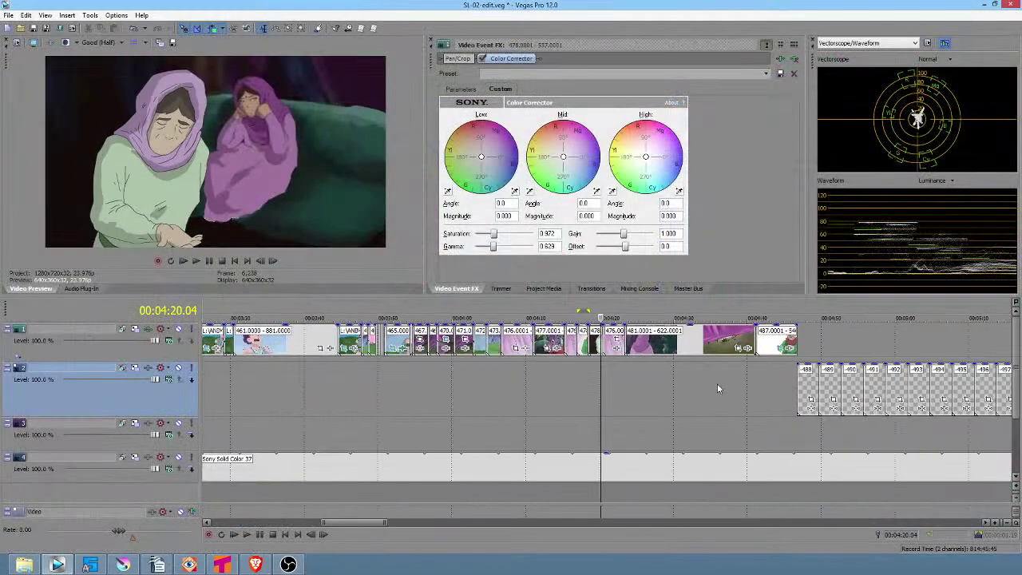
# Scrub the Vegas timeline from the 487 clip back to the 478 clips to compare the shots
pyautogui.click(782, 371)
pyautogui.moveTo(779, 371)
pyautogui.mouseDown()
pyautogui.moveTo(764, 370)
pyautogui.moveTo(775, 364)
pyautogui.mouseUp()
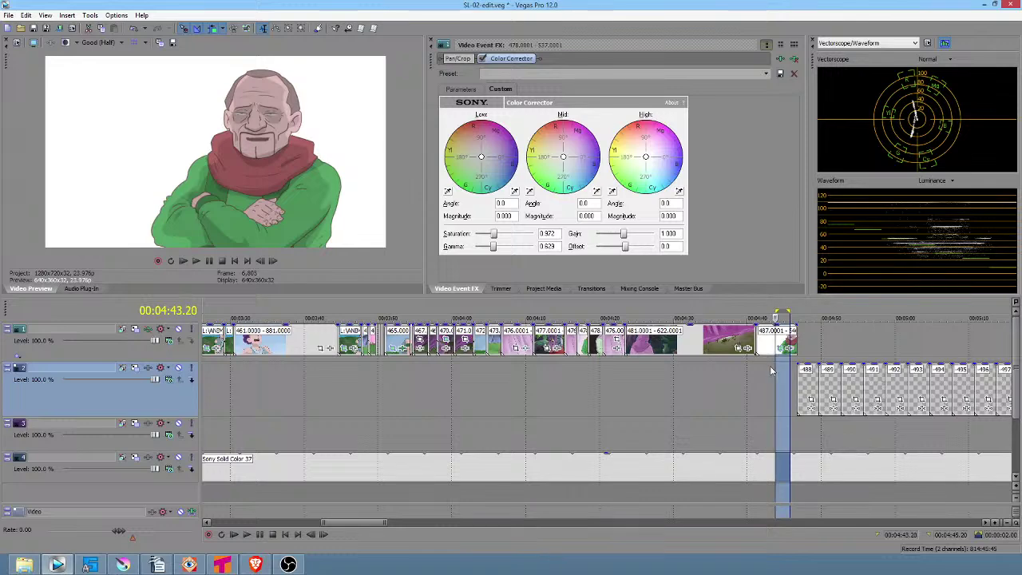
pyautogui.moveTo(771, 370); pyautogui.dragTo(583, 357)
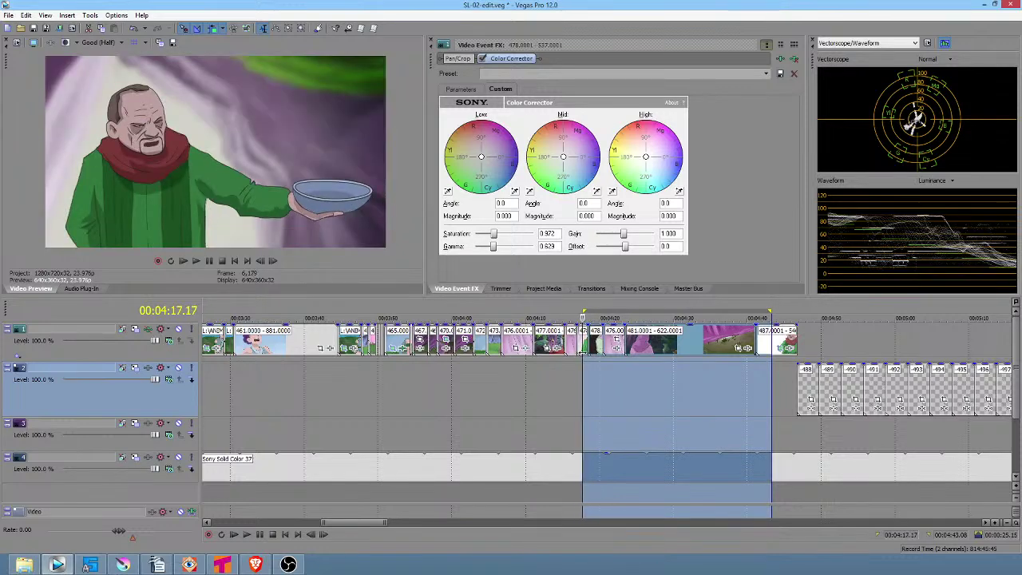
pyautogui.click(583, 366)
pyautogui.scroll(3, 582, 365)
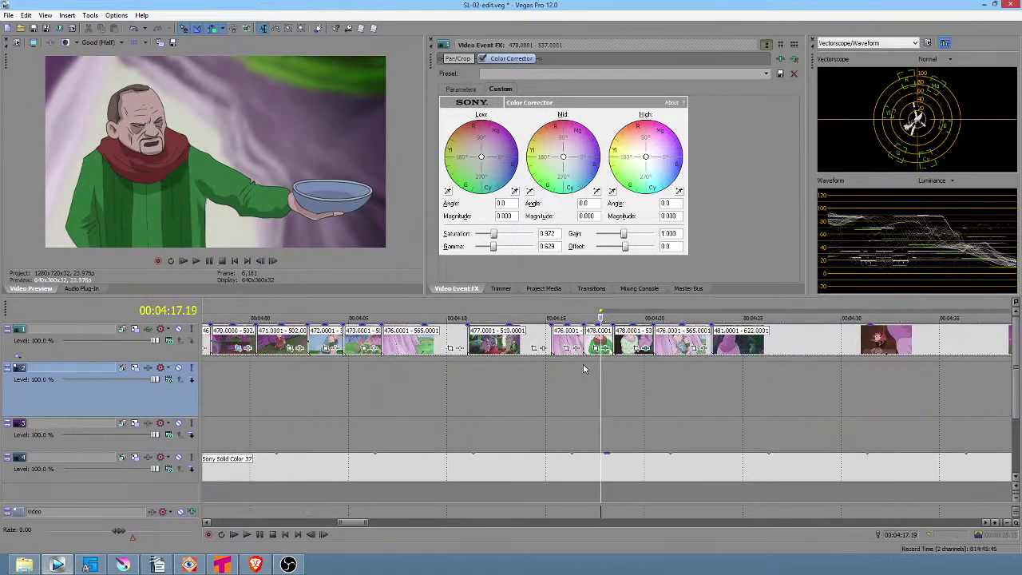
pyautogui.moveTo(574, 367); pyautogui.dragTo(620, 373)
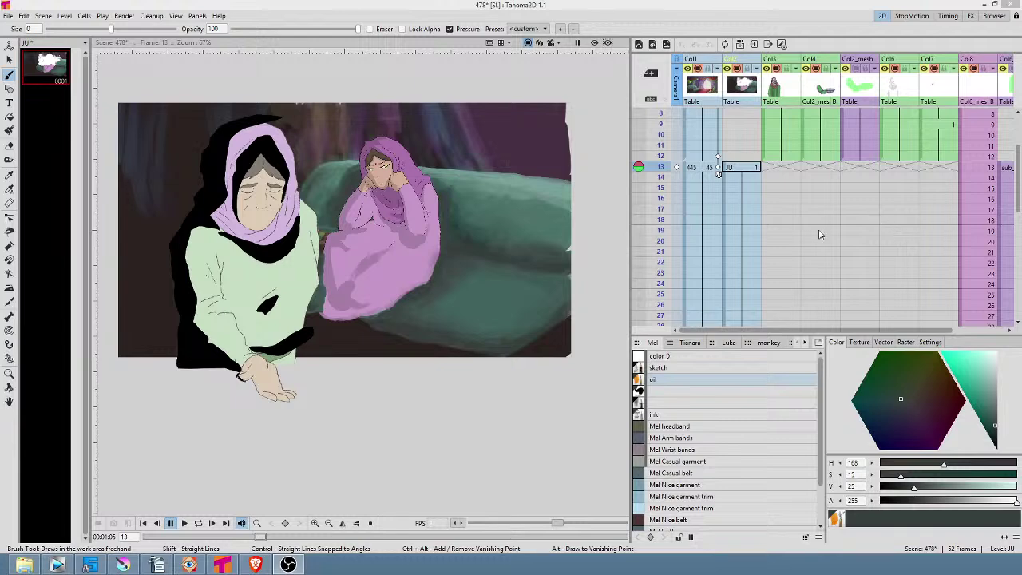
# Switch back to Tahoma2D, set the viewer to camera view, and preview frame 1 with its effects rendered
pyautogui.click(661, 138)
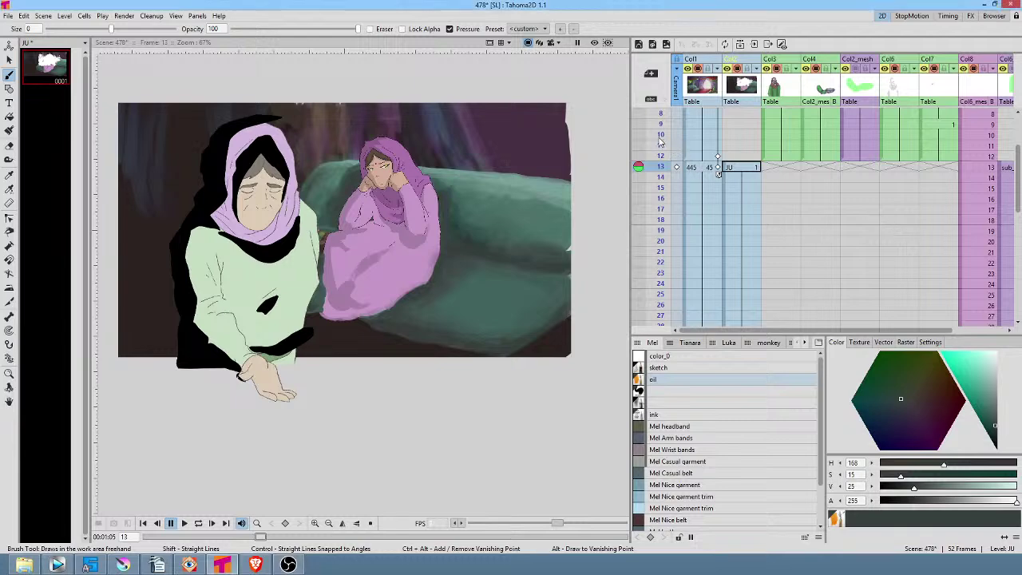
pyautogui.scroll(2, 661, 138)
pyautogui.moveTo(666, 116); pyautogui.dragTo(667, 209)
pyautogui.click(550, 44)
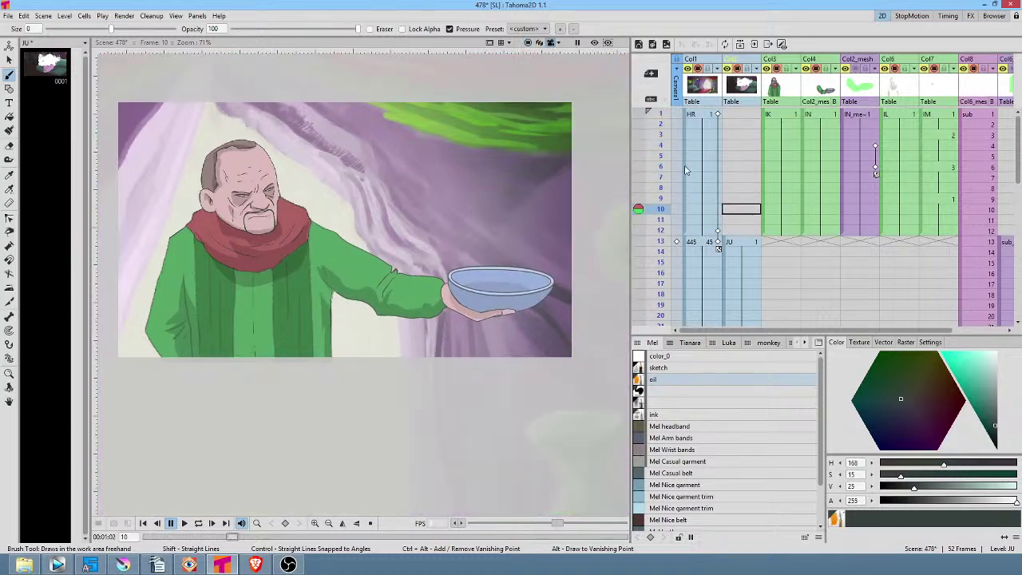
pyautogui.moveTo(663, 144); pyautogui.dragTo(638, 119)
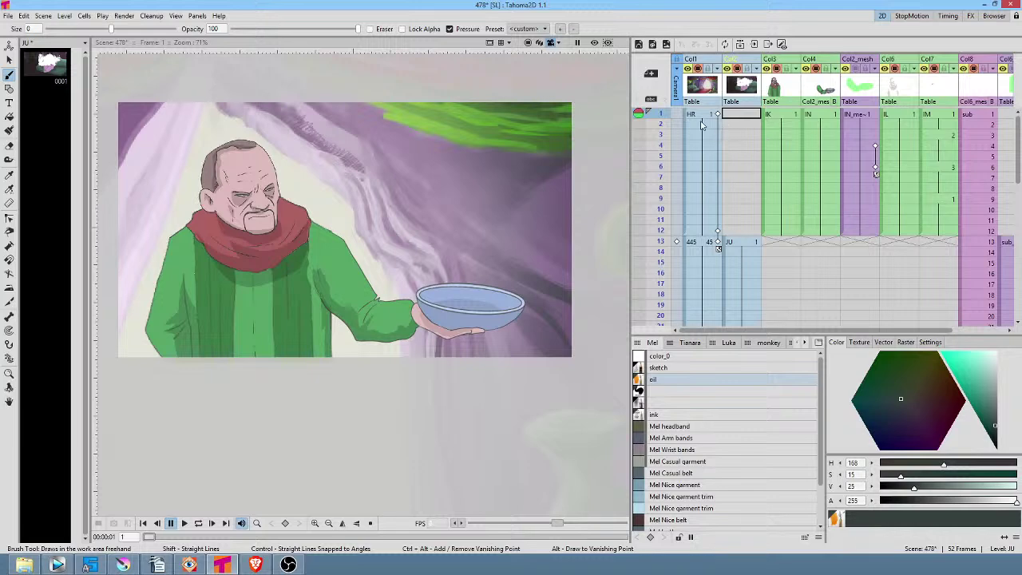
pyautogui.click(593, 44)
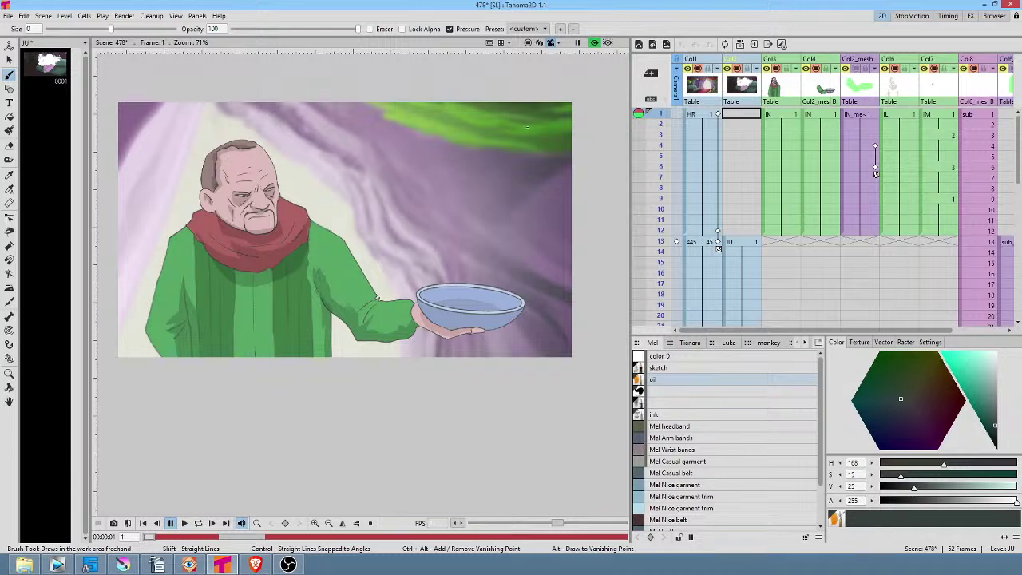
# Inspect the HR background drawing in Col1 up close and return to the scene view at frame 1 of Col2
pyautogui.click(704, 117)
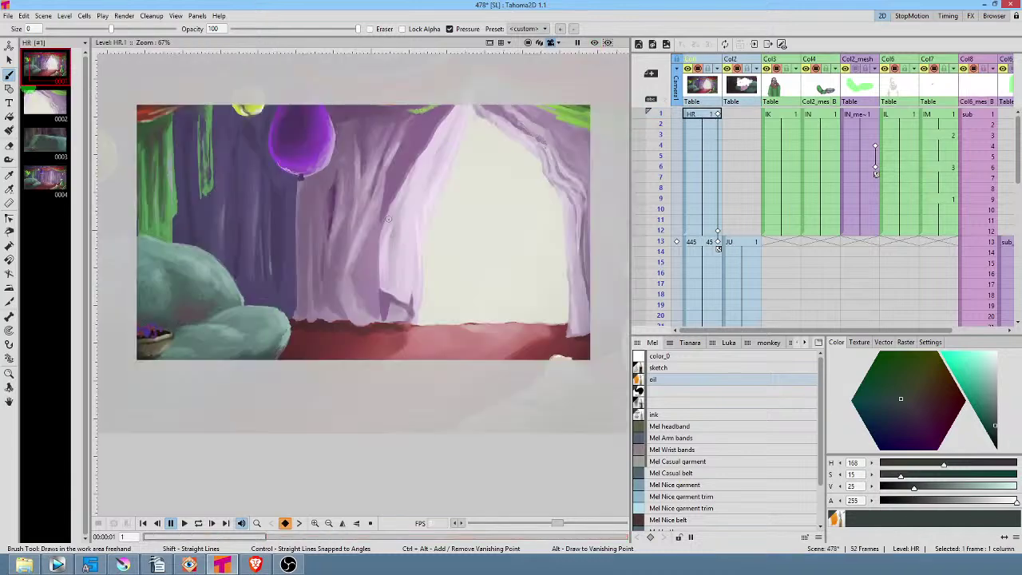
pyautogui.scroll(3, 415, 213)
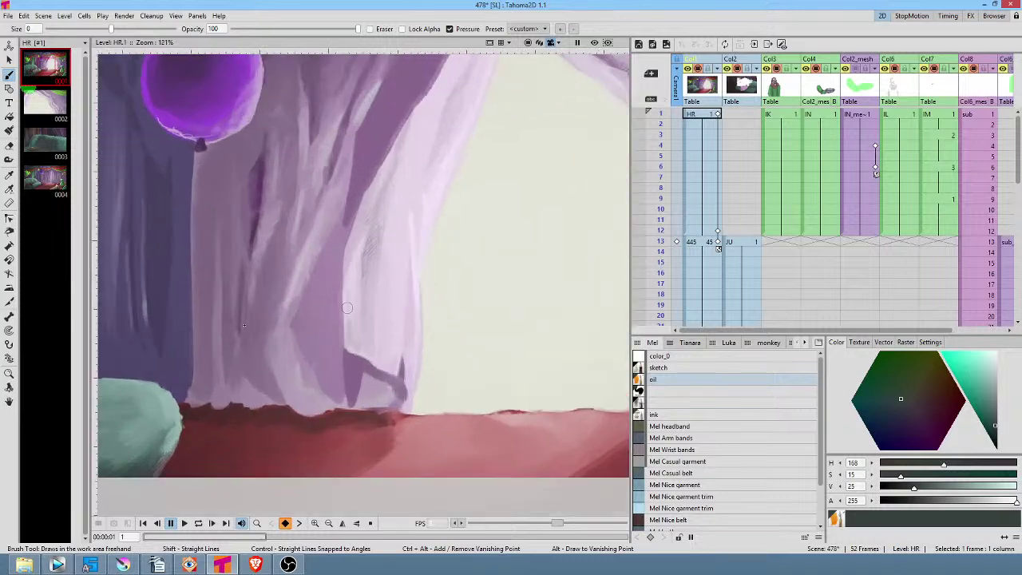
pyautogui.scroll(-4, 467, 302)
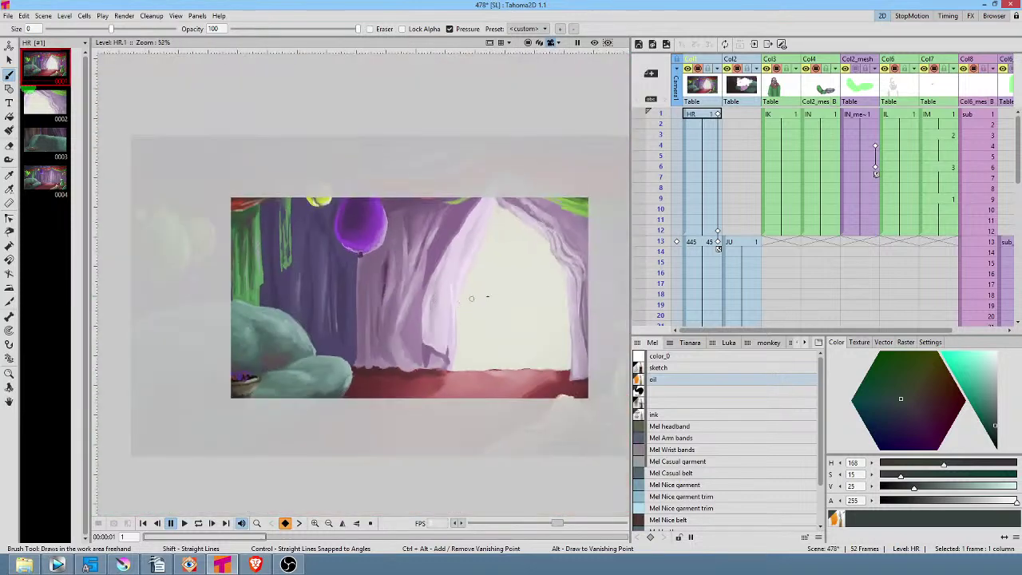
pyautogui.moveTo(498, 291); pyautogui.dragTo(419, 264)
pyautogui.click(749, 117)
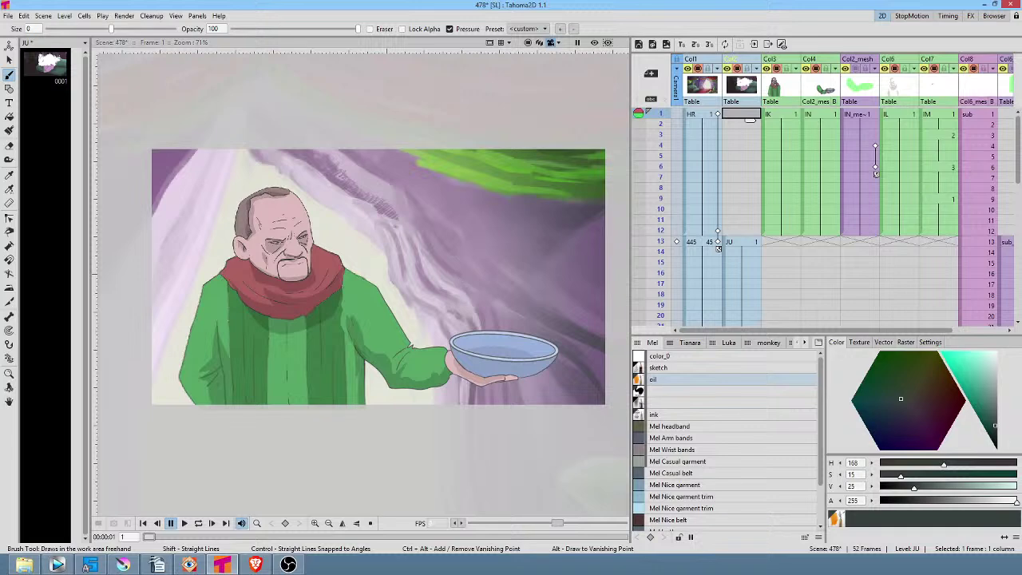
# Open the Fx Schematic and examine the settings of the Blur01 node
pyautogui.moveTo(523, 1); pyautogui.dragTo(572, 190)
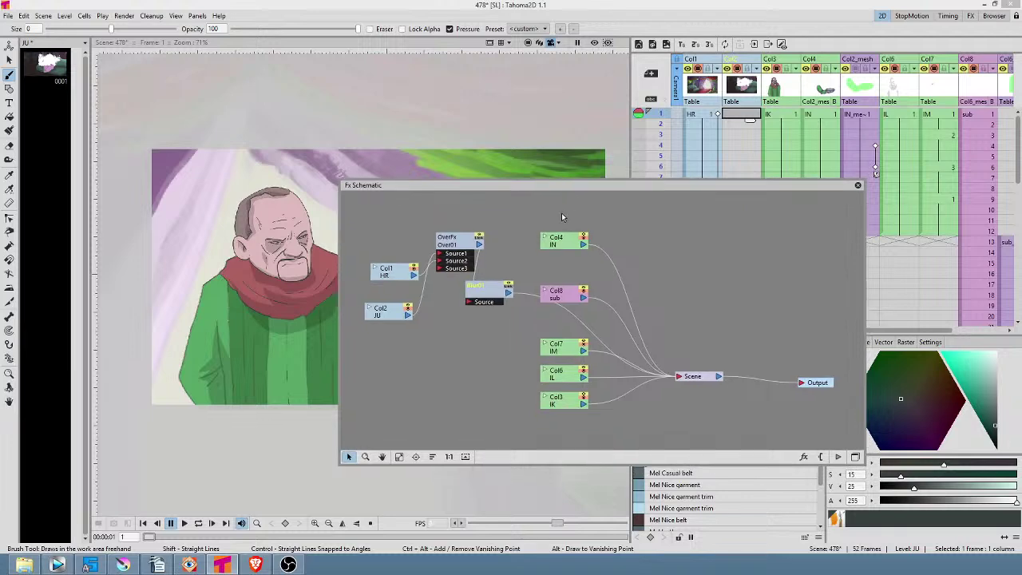
pyautogui.click(492, 300)
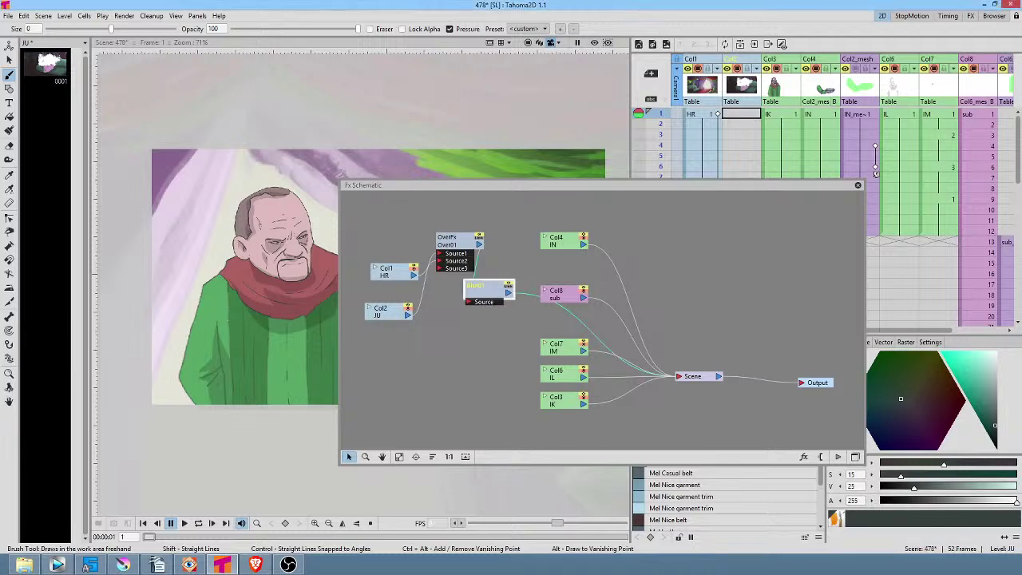
pyautogui.doubleClick(491, 293)
pyautogui.moveTo(793, 202); pyautogui.dragTo(773, 255)
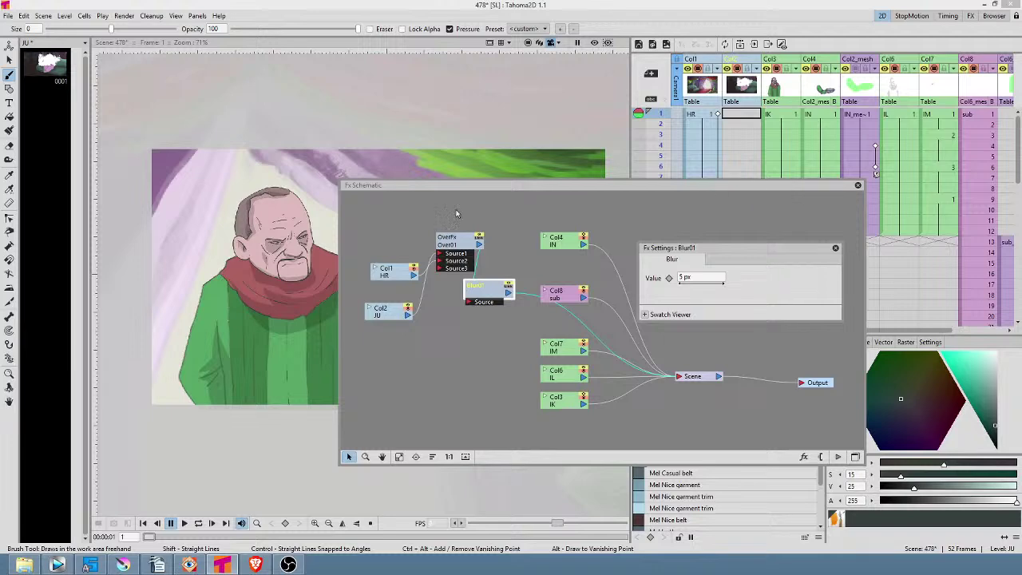
# Rearrange the Col1, Col8, Blur01 and Over01 nodes so the chain from backgrounds through Over to Blur reads clearly
pyautogui.moveTo(396, 274); pyautogui.dragTo(387, 263)
pyautogui.moveTo(561, 298); pyautogui.dragTo(641, 245)
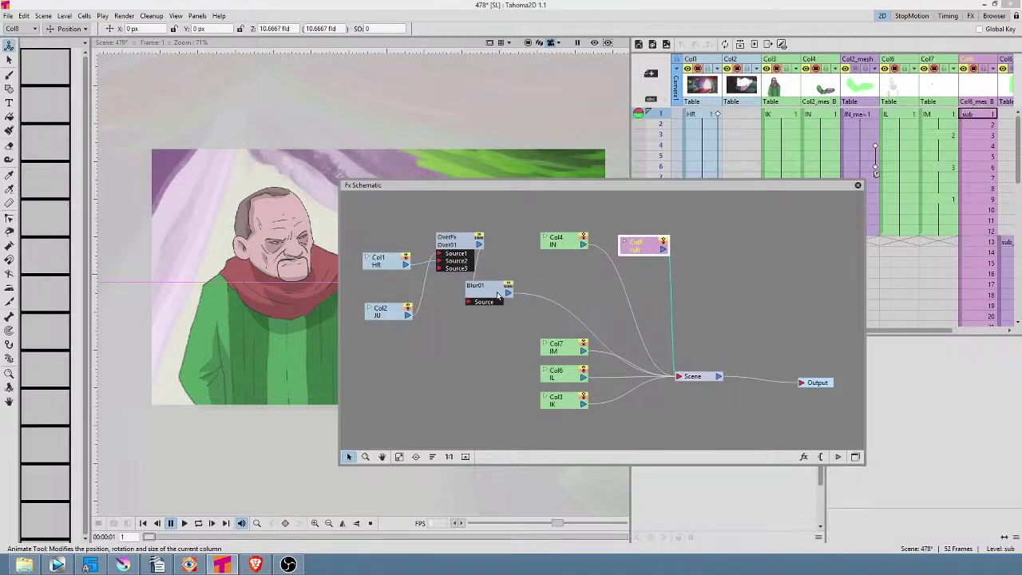
pyautogui.moveTo(498, 294); pyautogui.dragTo(578, 286)
pyautogui.moveTo(461, 245); pyautogui.dragTo(477, 285)
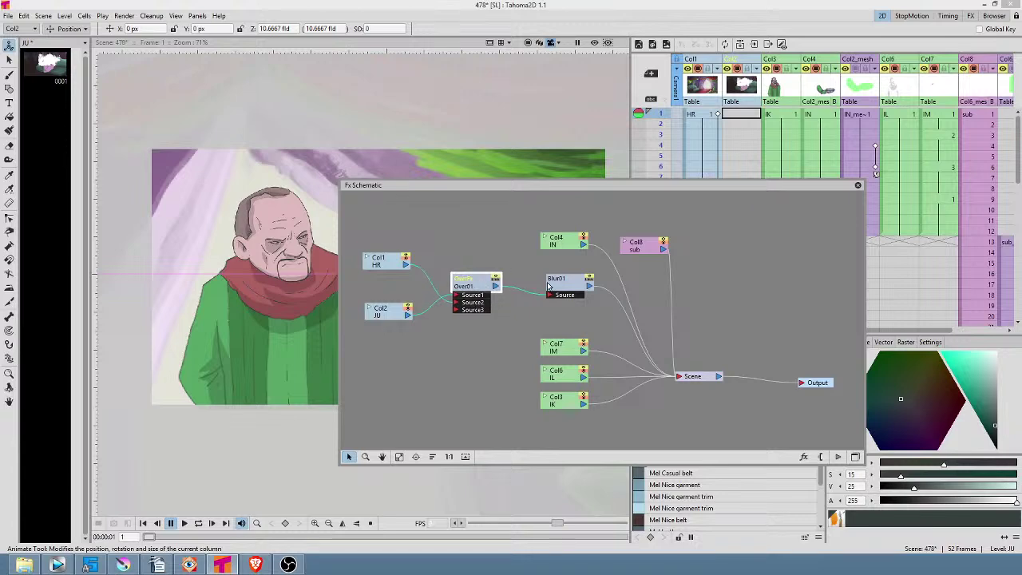
pyautogui.moveTo(590, 185); pyautogui.dragTo(685, 226)
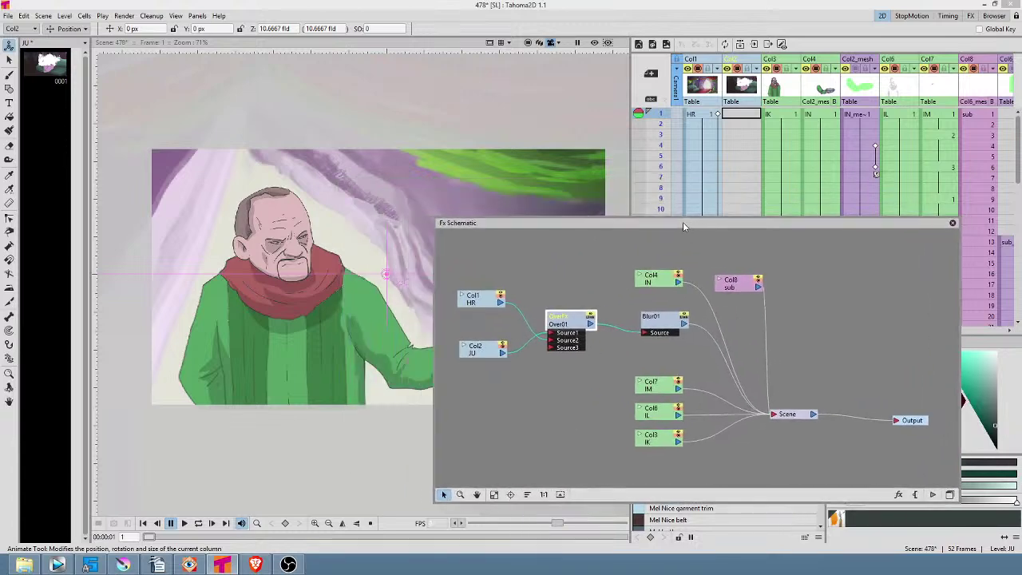
# Turn on the rendered preview and close the Fx Schematic and Fx Settings windows
pyautogui.click(593, 46)
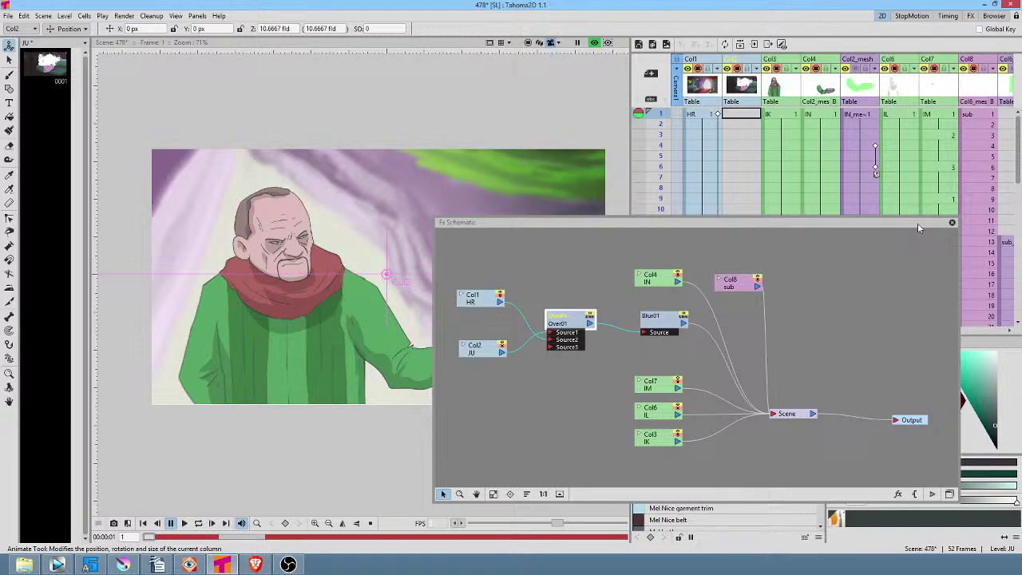
pyautogui.click(952, 222)
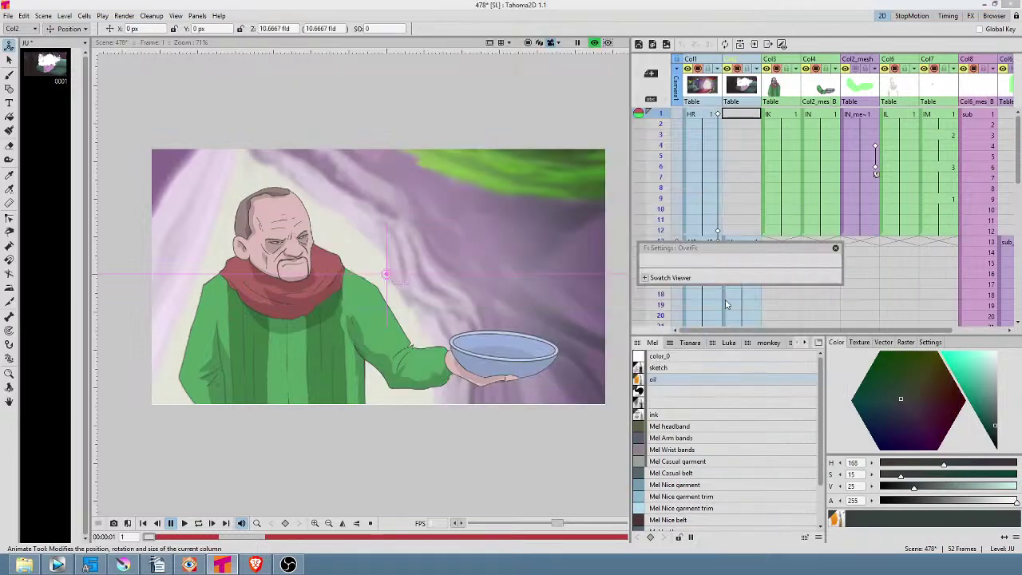
pyautogui.click(835, 247)
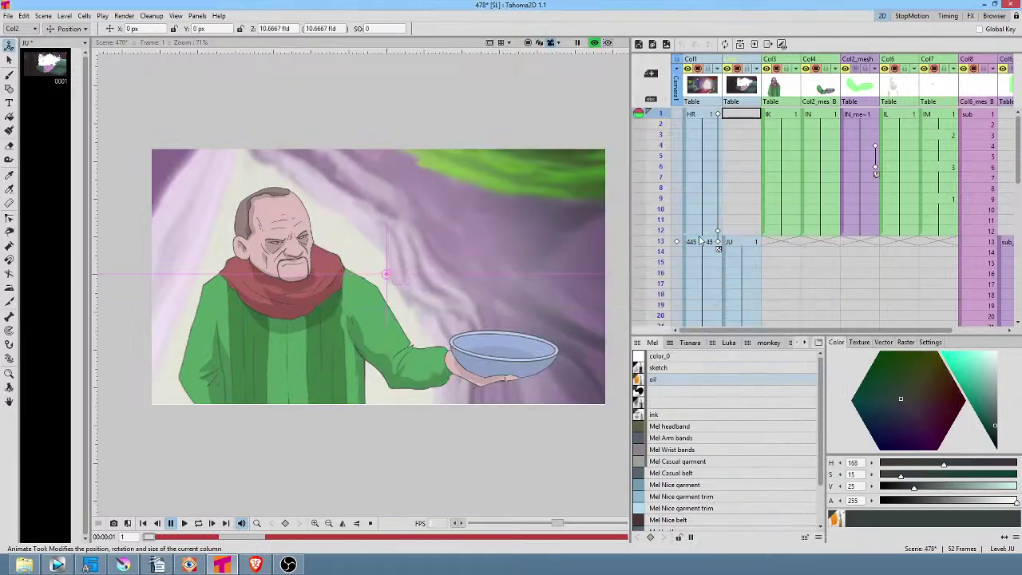
# Check the background blur up close at frame 11 and in the second shot at frame 15
pyautogui.moveTo(661, 160); pyautogui.dragTo(661, 219)
pyautogui.scroll(3, 422, 254)
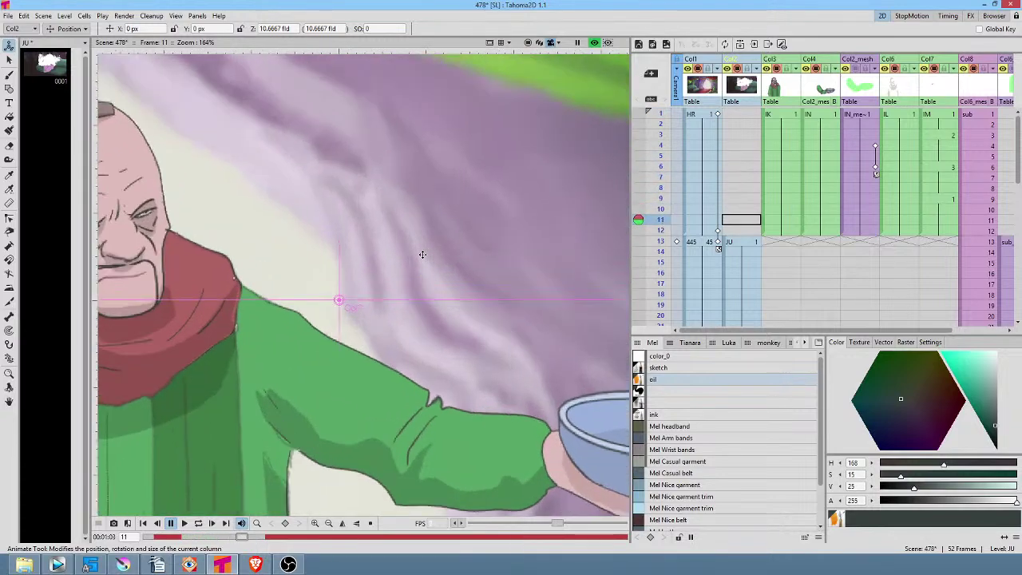
pyautogui.scroll(-3, 422, 254)
pyautogui.click(729, 261)
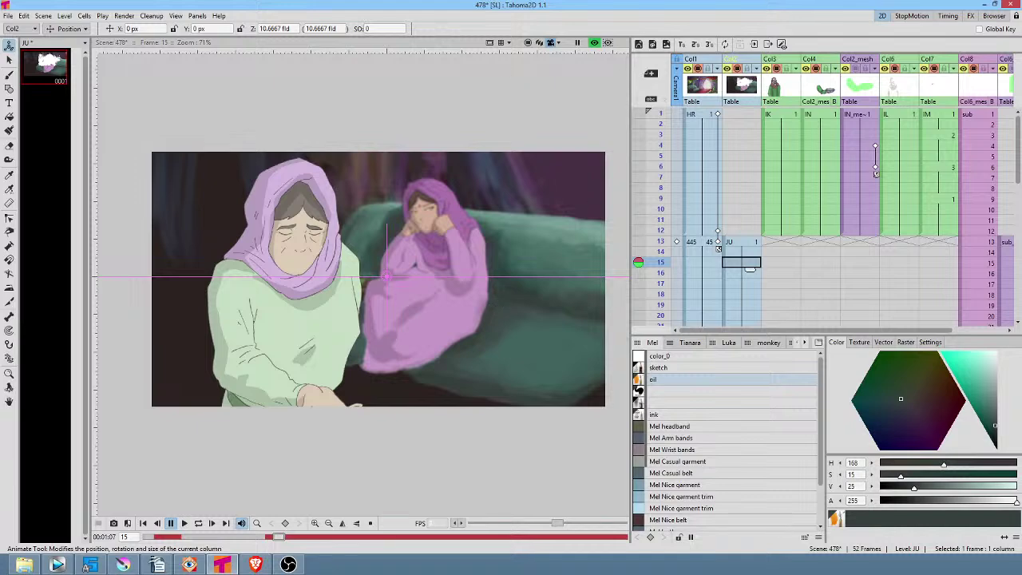
# Reopen the Fx Schematic, move the Blur01 node lower, and view Col1's HR cell at frame 1 and 445 cell at frame 13
pyautogui.moveTo(758, 0); pyautogui.dragTo(732, 203)
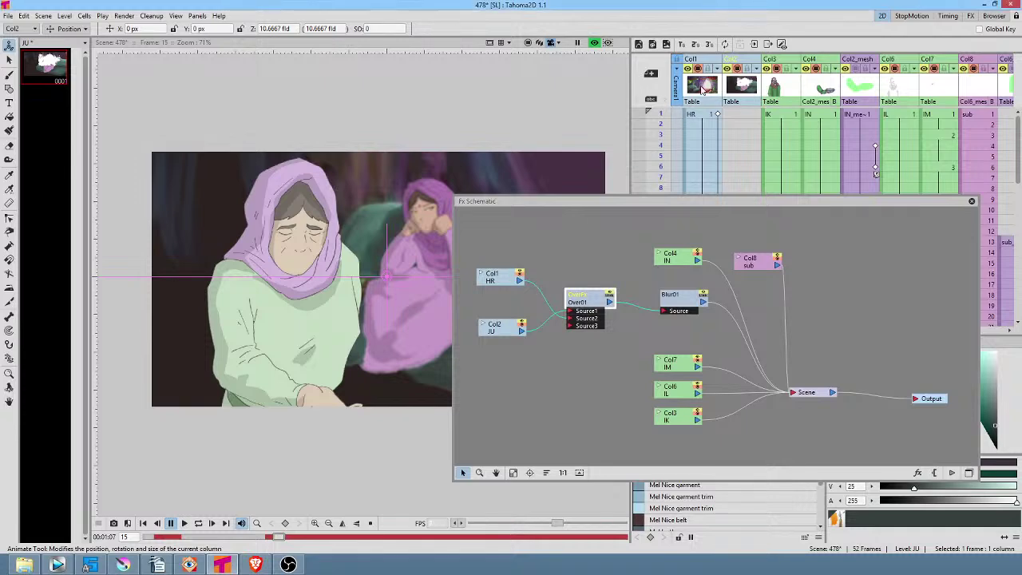
pyautogui.moveTo(684, 299); pyautogui.dragTo(679, 322)
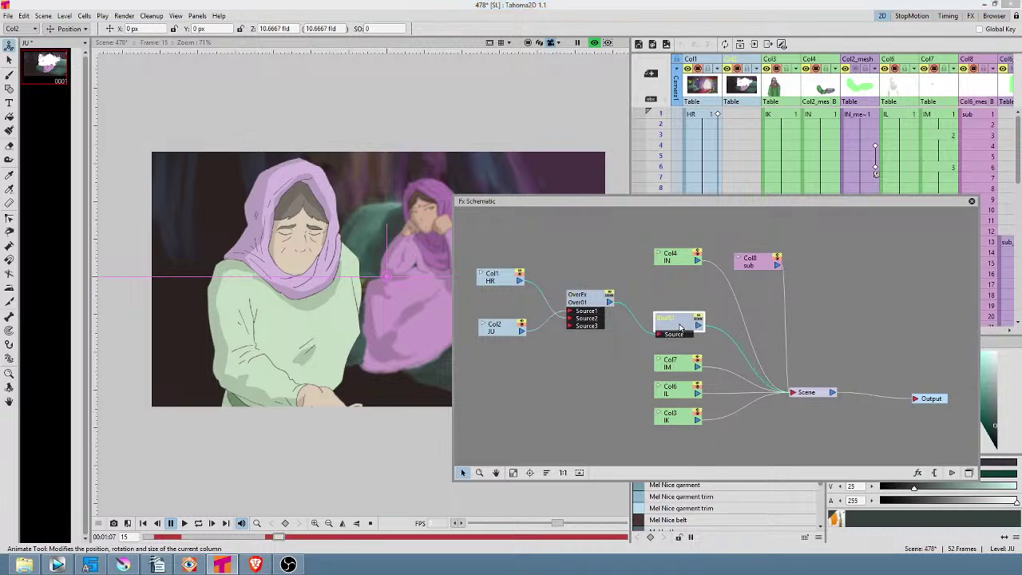
pyautogui.click(694, 113)
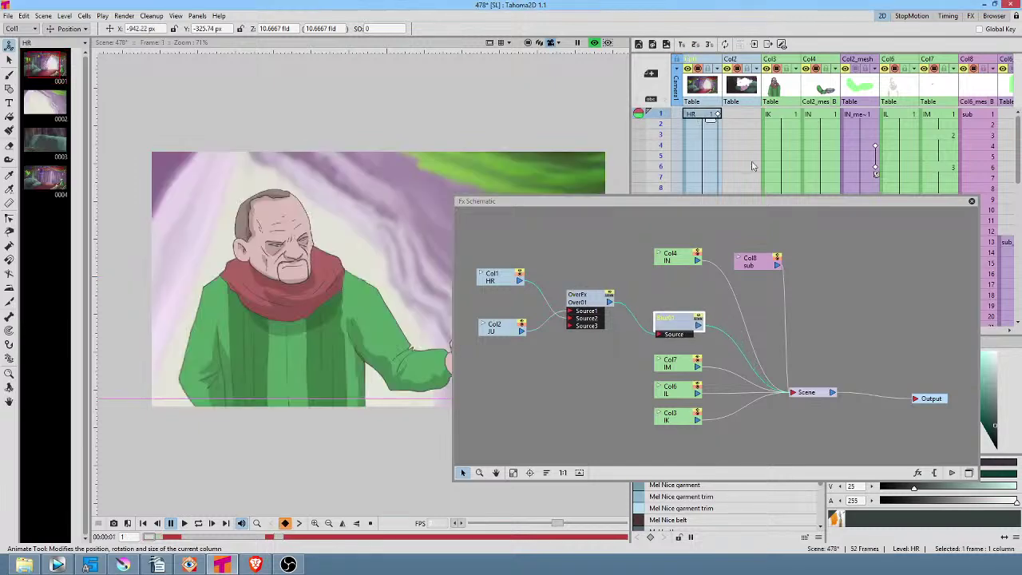
pyautogui.scroll(-2, 733, 155)
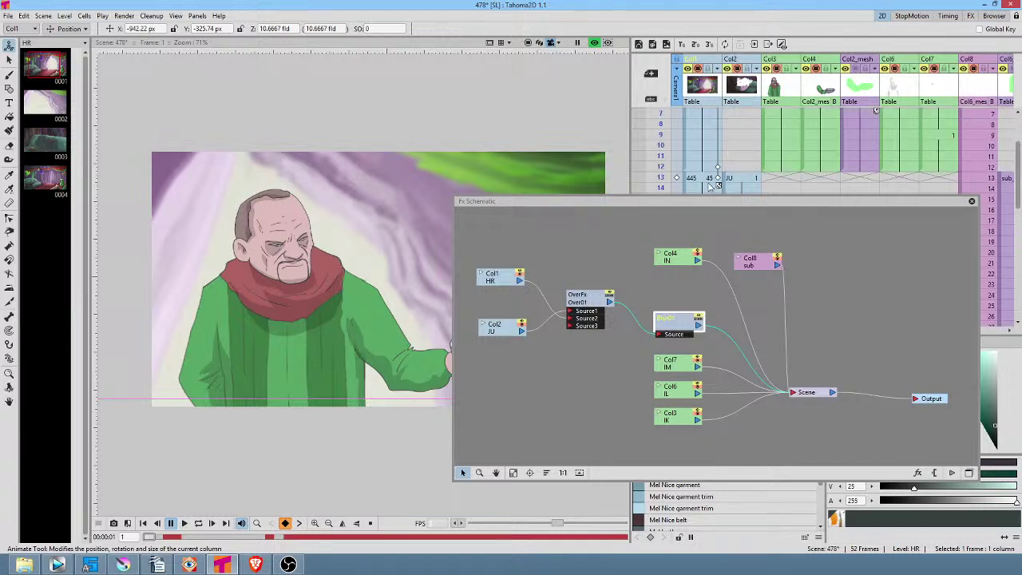
pyautogui.click(702, 177)
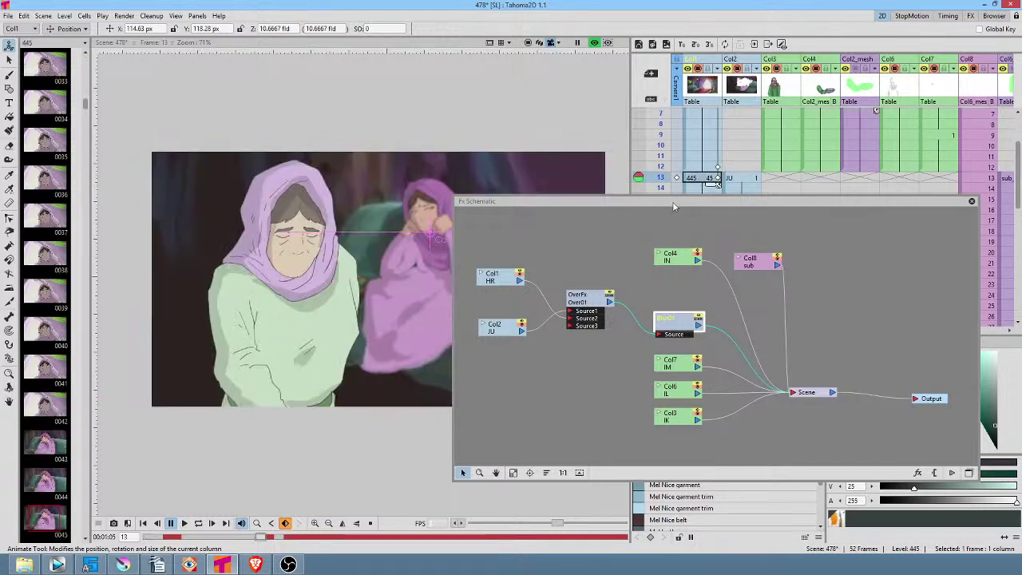
# Narrow the Fx Schematic window to uncover the viewer, and select the Over01 node, nudging it slightly
pyautogui.moveTo(454, 210); pyautogui.dragTo(548, 217)
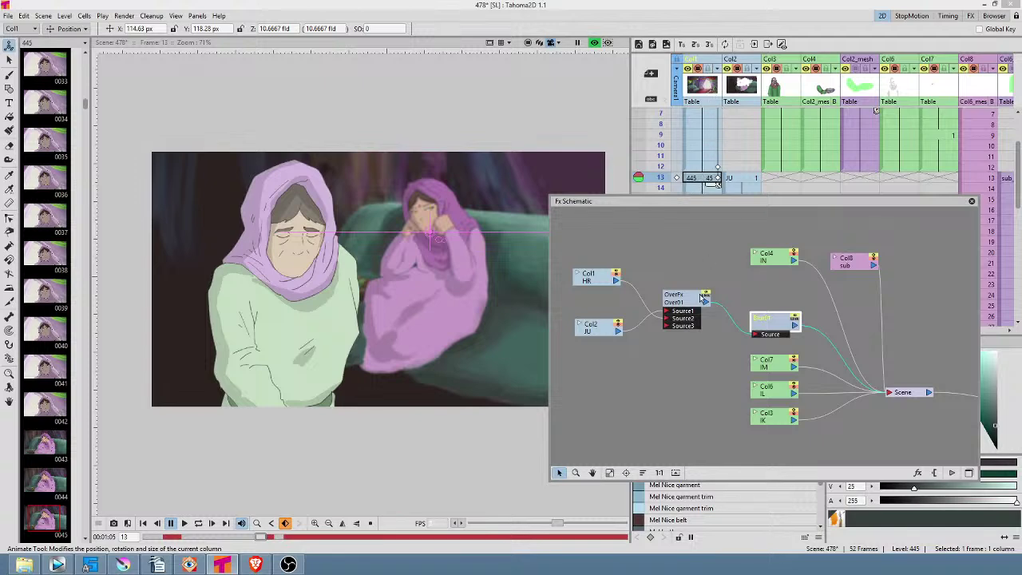
pyautogui.moveTo(693, 302)
pyautogui.mouseDown()
pyautogui.moveTo(694, 279)
pyautogui.moveTo(696, 305)
pyautogui.mouseUp()
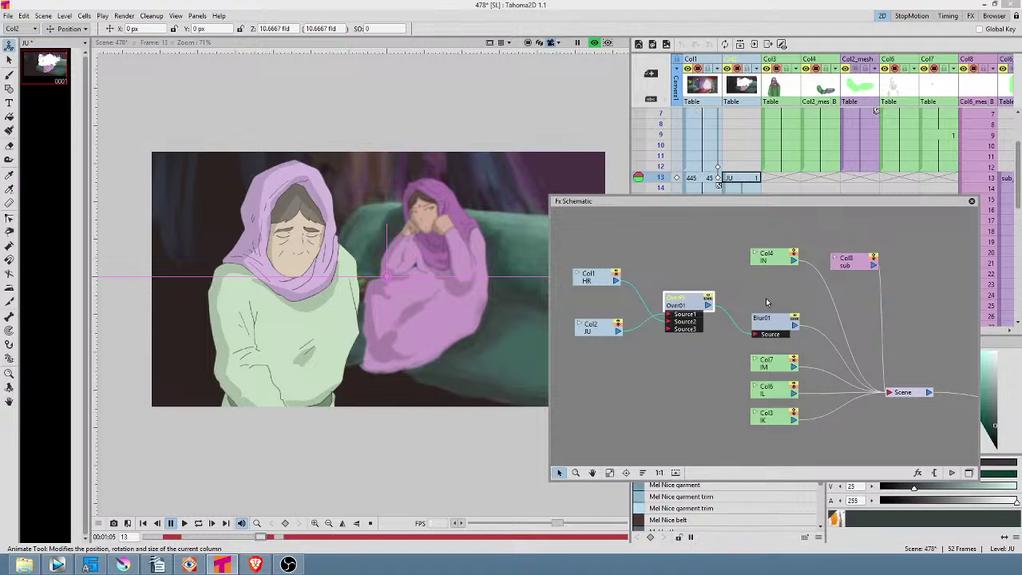
# Nudge the Col1 node, go to frame 8 of Col1, and link Col1's output directly to Blur01's Source
pyautogui.moveTo(598, 279); pyautogui.dragTo(605, 273)
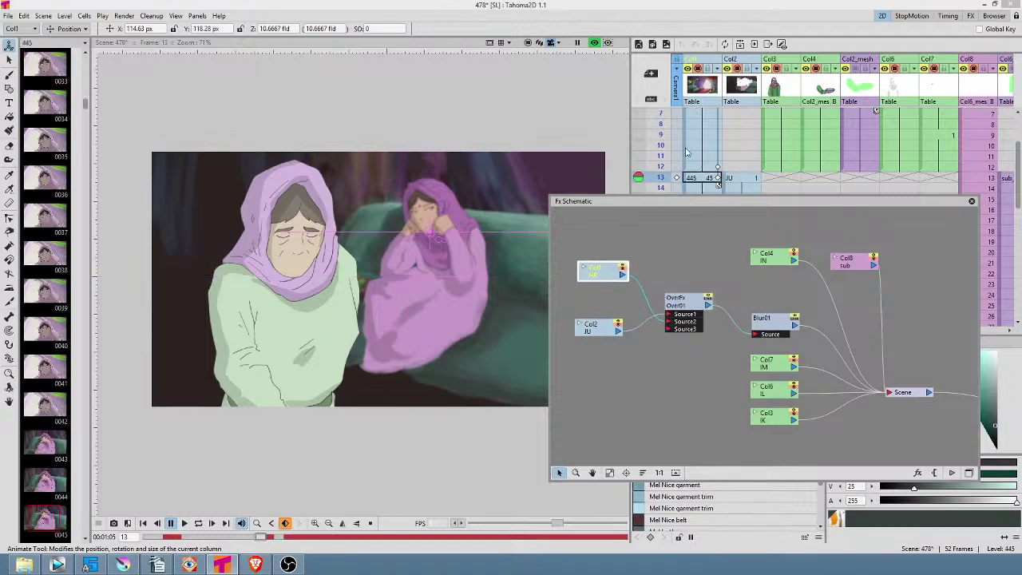
pyautogui.click(698, 125)
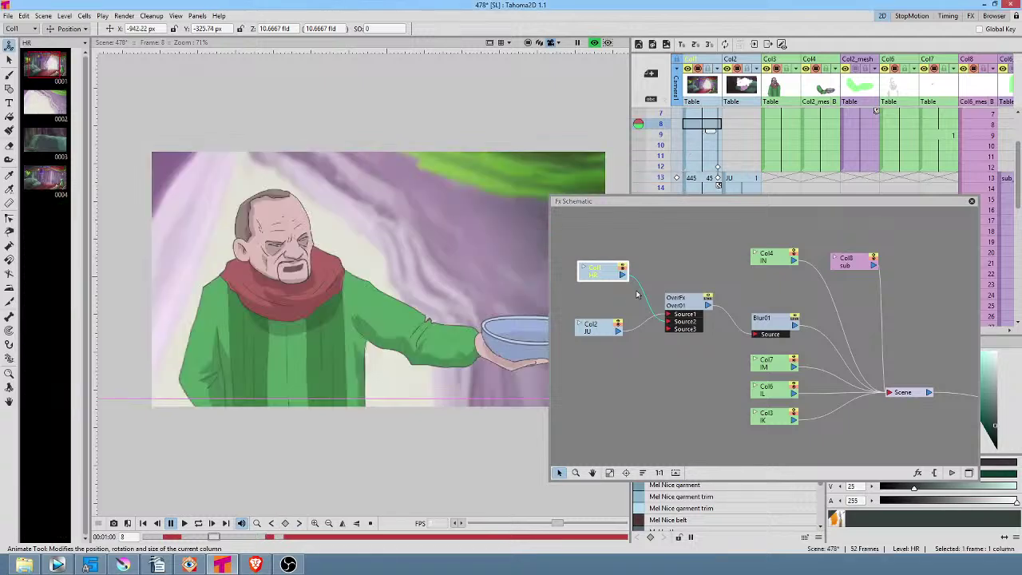
pyautogui.moveTo(624, 275); pyautogui.dragTo(755, 332)
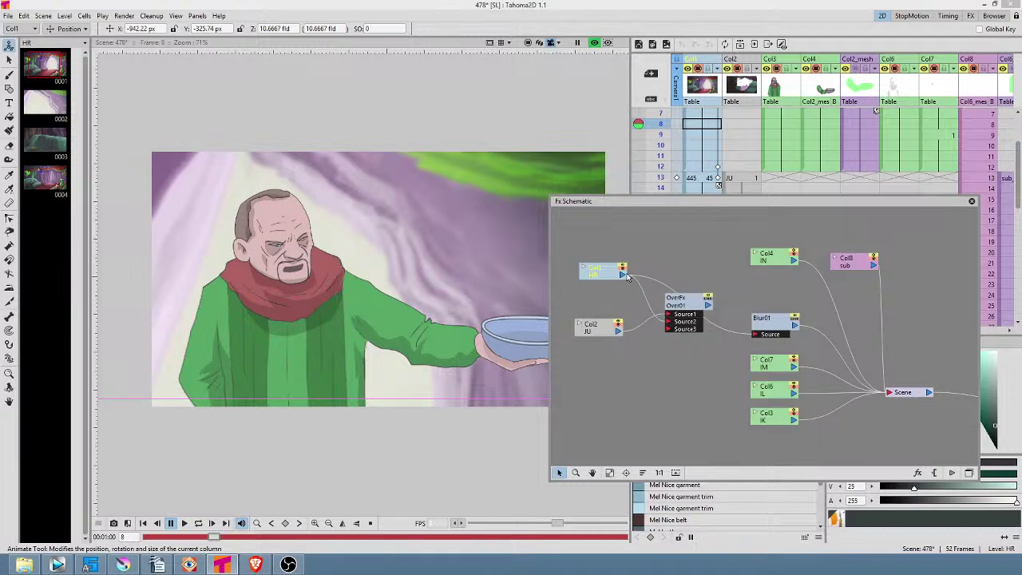
# Move the Col1 node up above Over01 and reposition the Over01 and Col2 nodes below it
pyautogui.moveTo(623, 275); pyautogui.dragTo(661, 249)
pyautogui.moveTo(600, 274); pyautogui.dragTo(671, 249)
pyautogui.moveTo(684, 307)
pyautogui.mouseDown()
pyautogui.moveTo(677, 320)
pyautogui.moveTo(687, 317)
pyautogui.mouseUp()
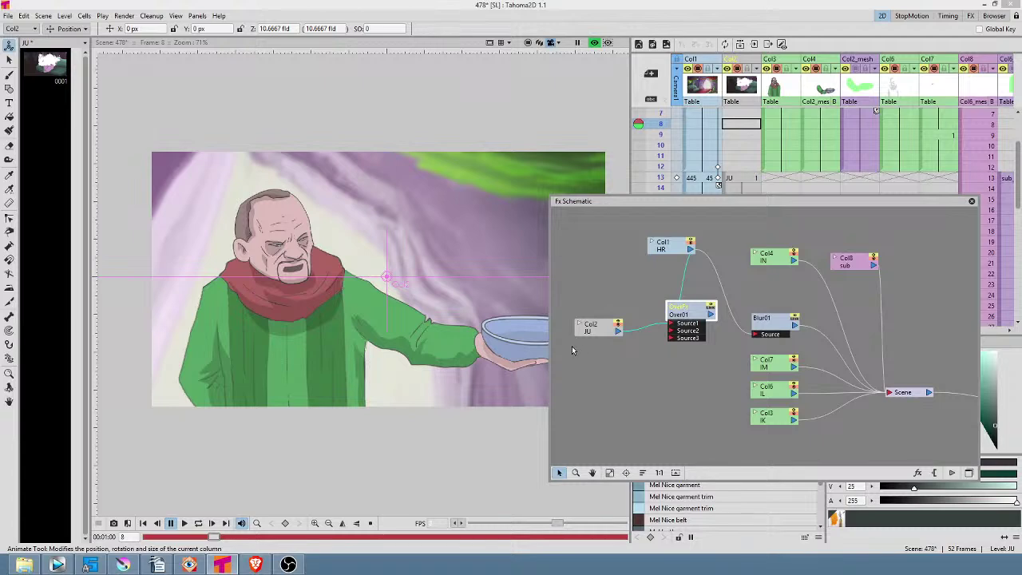
pyautogui.moveTo(603, 328); pyautogui.dragTo(603, 315)
pyautogui.moveTo(684, 317); pyautogui.dragTo(662, 328)
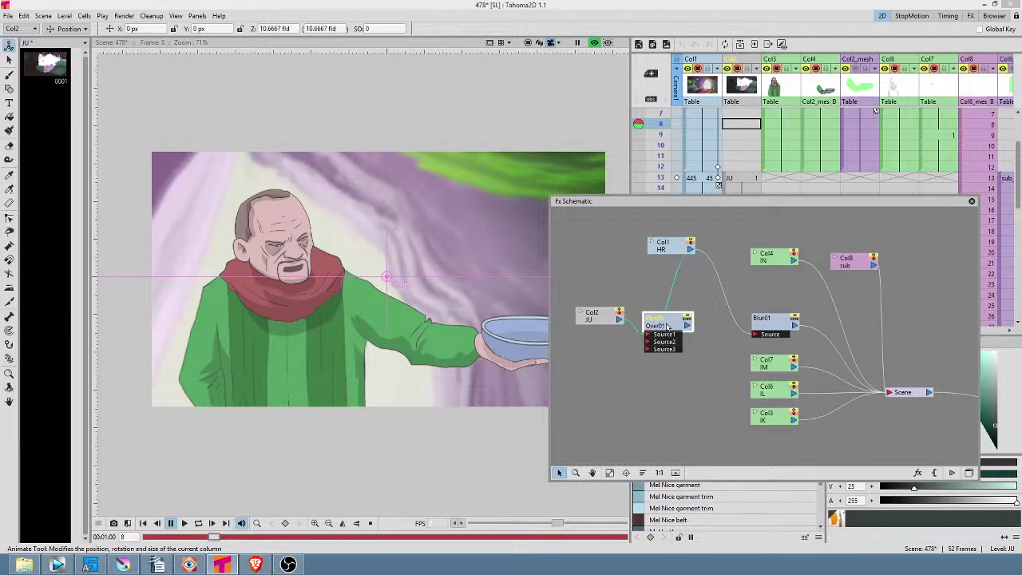
# Examine how the Scene node feeds the Output node, moving Output slightly closer to Scene
pyautogui.click(911, 392)
pyautogui.moveTo(928, 370); pyautogui.dragTo(697, 349)
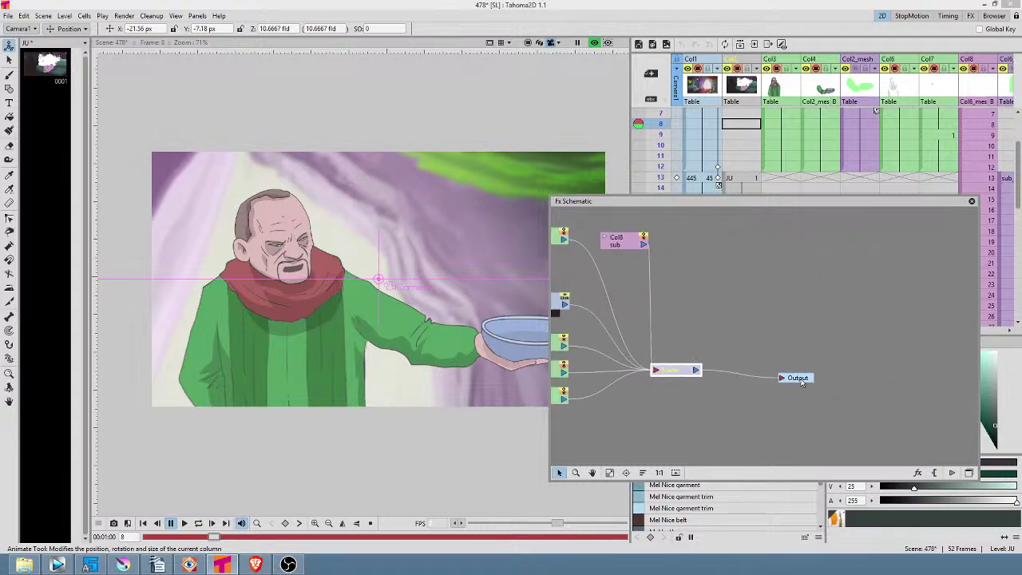
pyautogui.moveTo(795, 379); pyautogui.dragTo(767, 373)
pyautogui.moveTo(750, 327); pyautogui.dragTo(930, 332)
pyautogui.moveTo(646, 320); pyautogui.dragTo(712, 363)
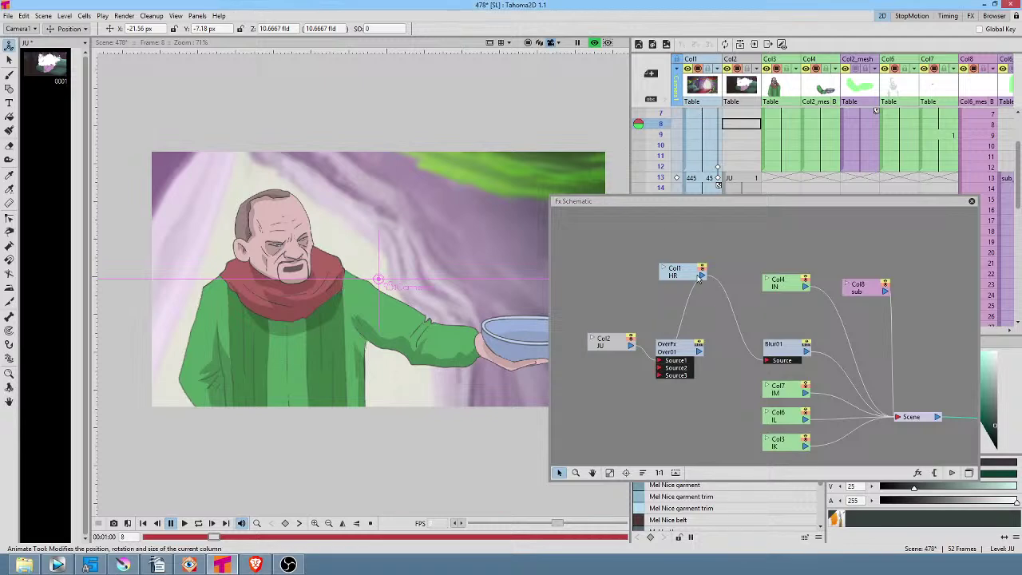
# Shift the Col1 node to above Col2, set the Blur01 effect's value to 20 px, and close its settings
pyautogui.moveTo(685, 273); pyautogui.dragTo(631, 269)
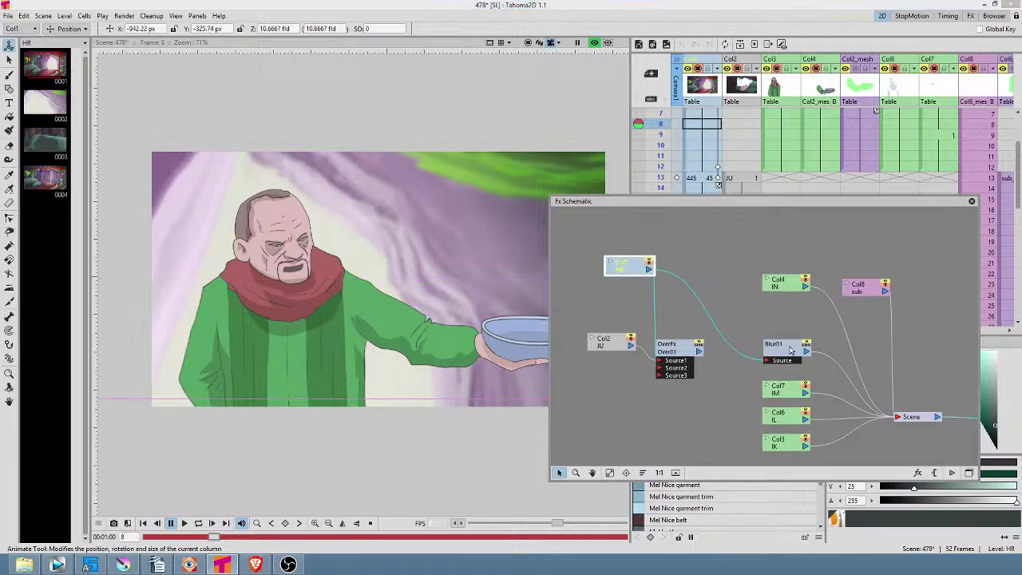
pyautogui.click(790, 349)
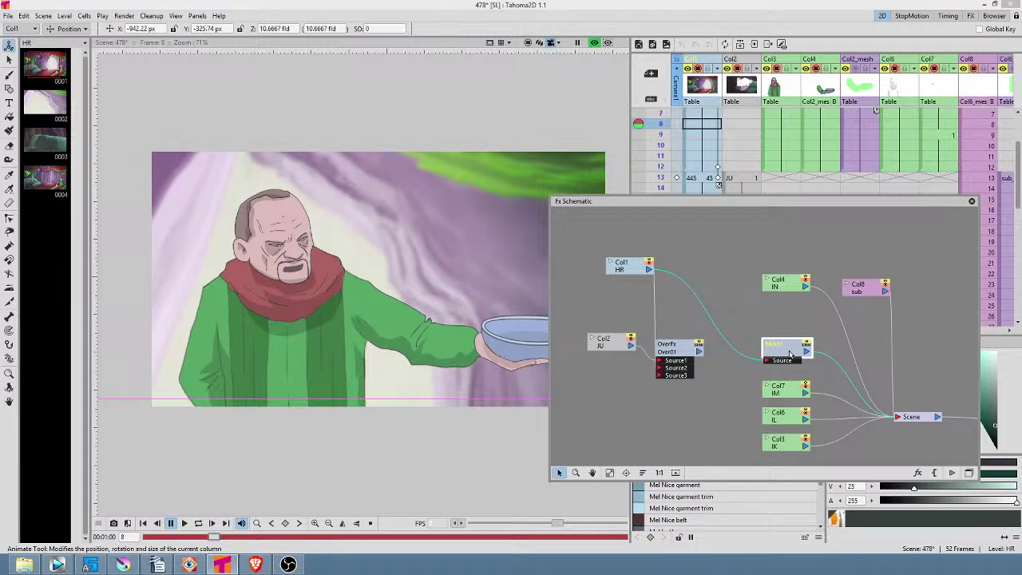
pyautogui.doubleClick(791, 352)
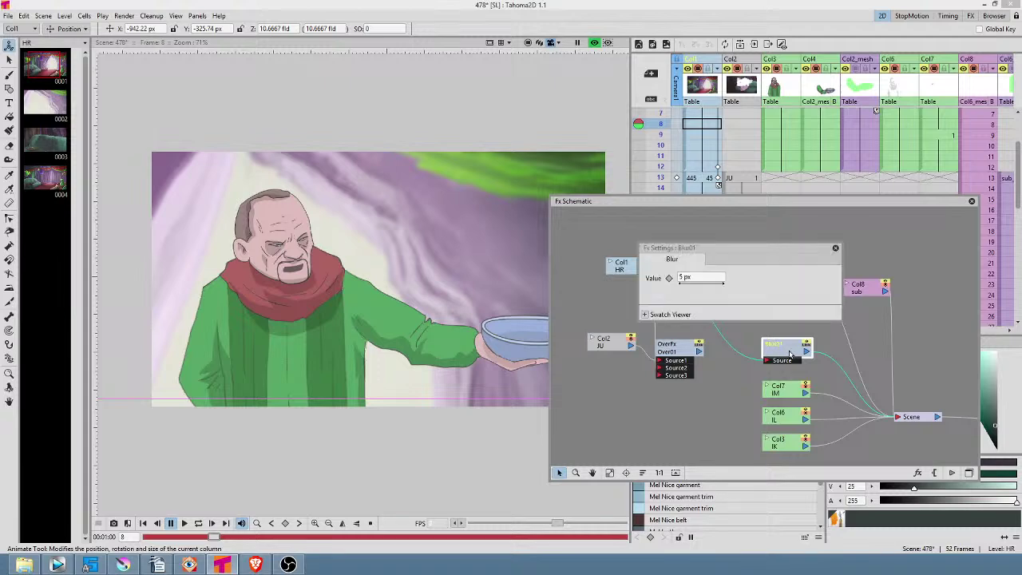
pyautogui.click(703, 276)
pyautogui.write('20')
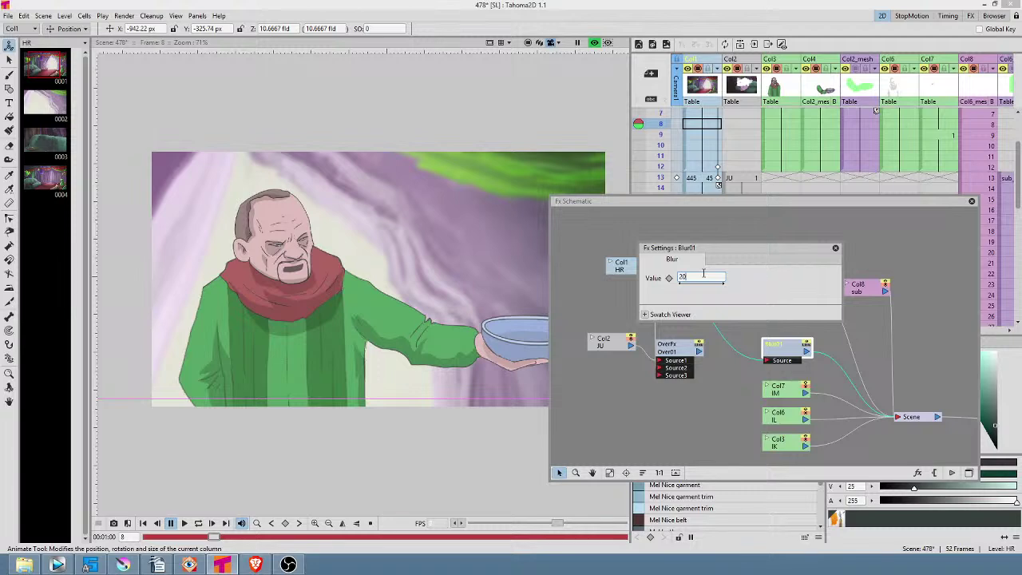
pyautogui.press('Return')
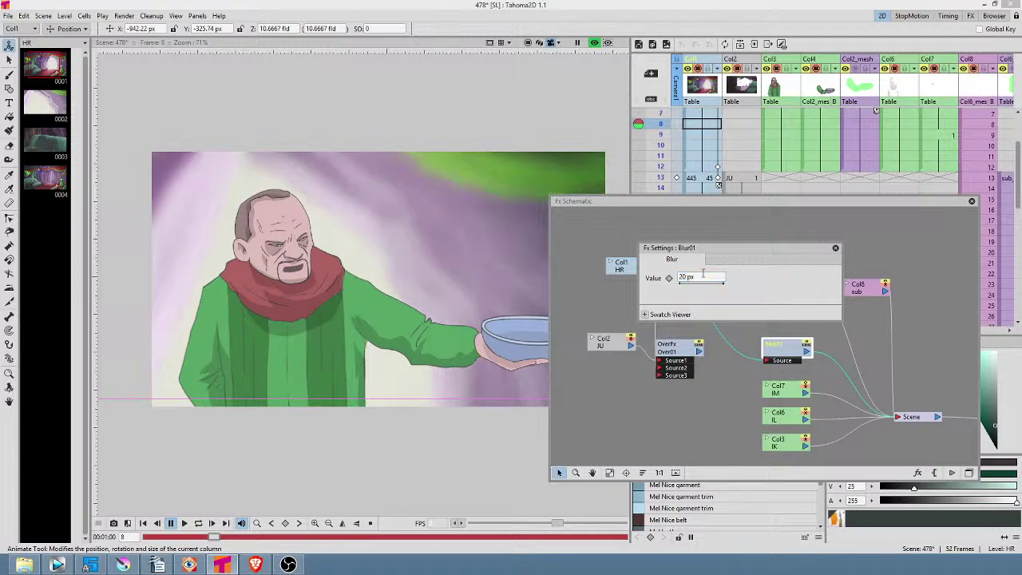
pyautogui.click(834, 249)
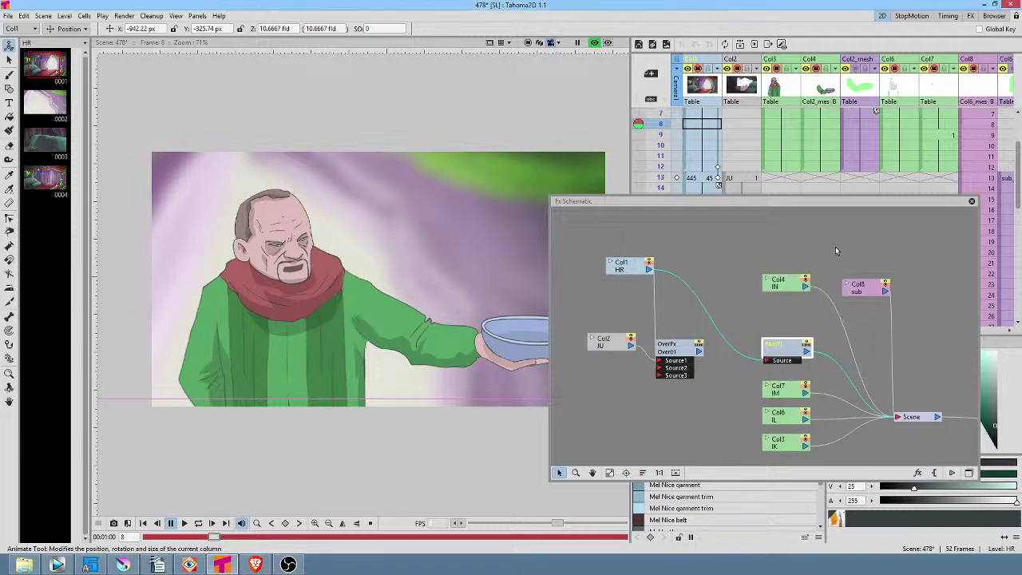
# Line up the Col1 and Col2 nodes away from Over01, and view Col1's 445 cell at frame 13
pyautogui.moveTo(629, 267); pyautogui.dragTo(604, 263)
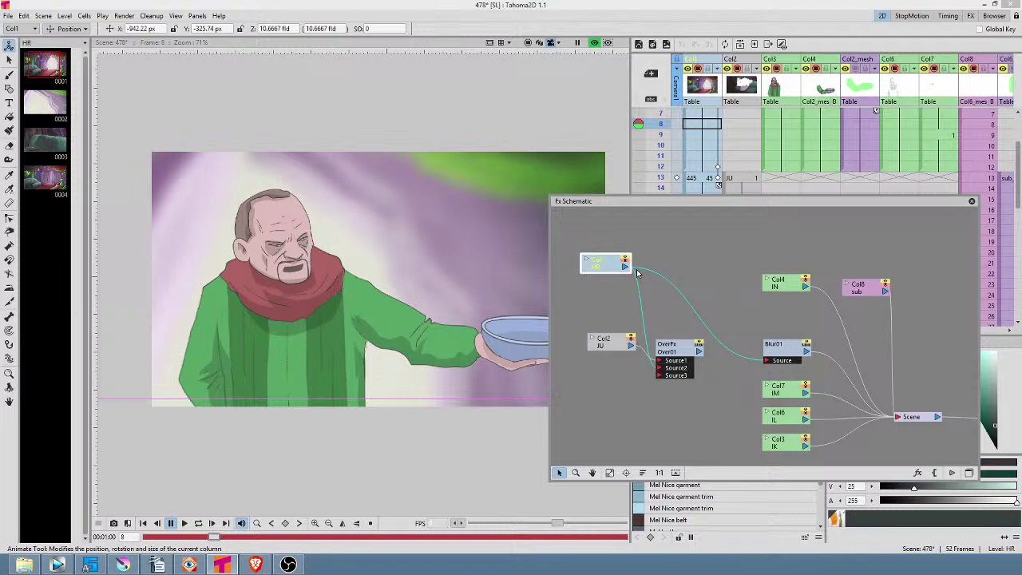
pyautogui.moveTo(628, 271); pyautogui.dragTo(659, 376)
pyautogui.moveTo(610, 342); pyautogui.dragTo(603, 333)
pyautogui.moveTo(733, 159); pyautogui.dragTo(736, 99)
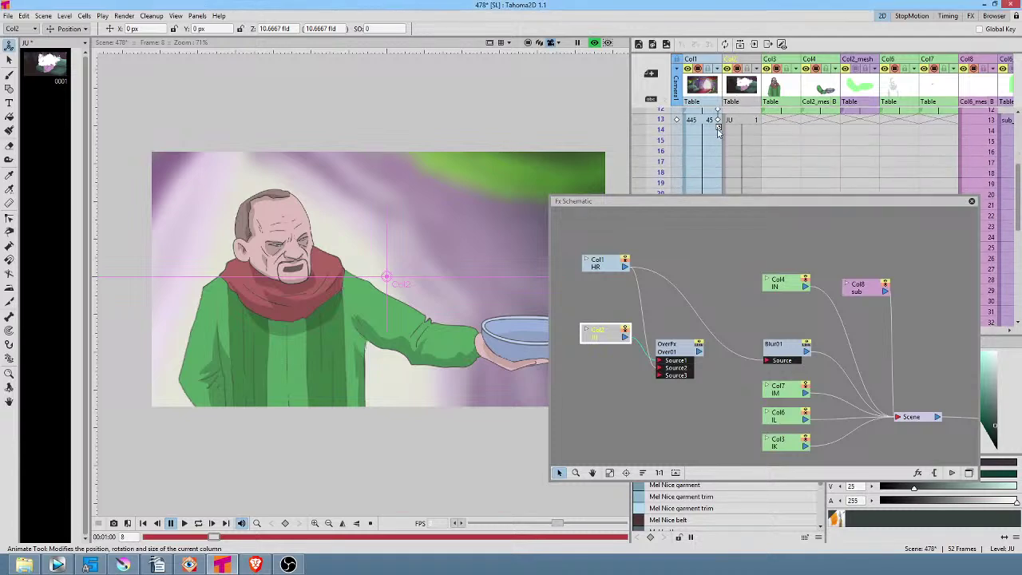
pyautogui.click(703, 120)
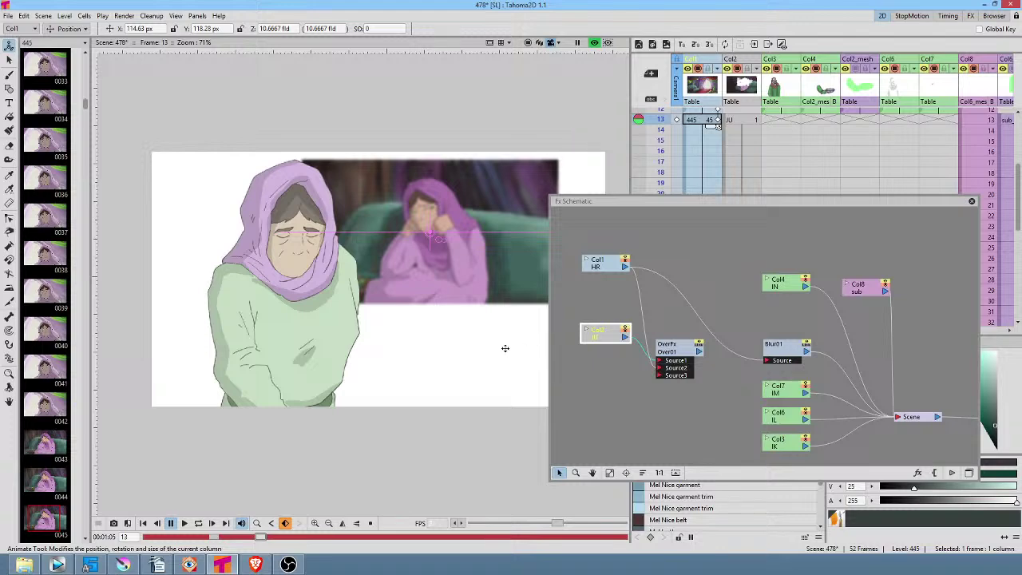
# Bring Col1 closer to Col2, and replace the Col1 link into Blur01's Source with one from Over01's output
pyautogui.click(606, 328)
pyautogui.moveTo(606, 328); pyautogui.dragTo(598, 328)
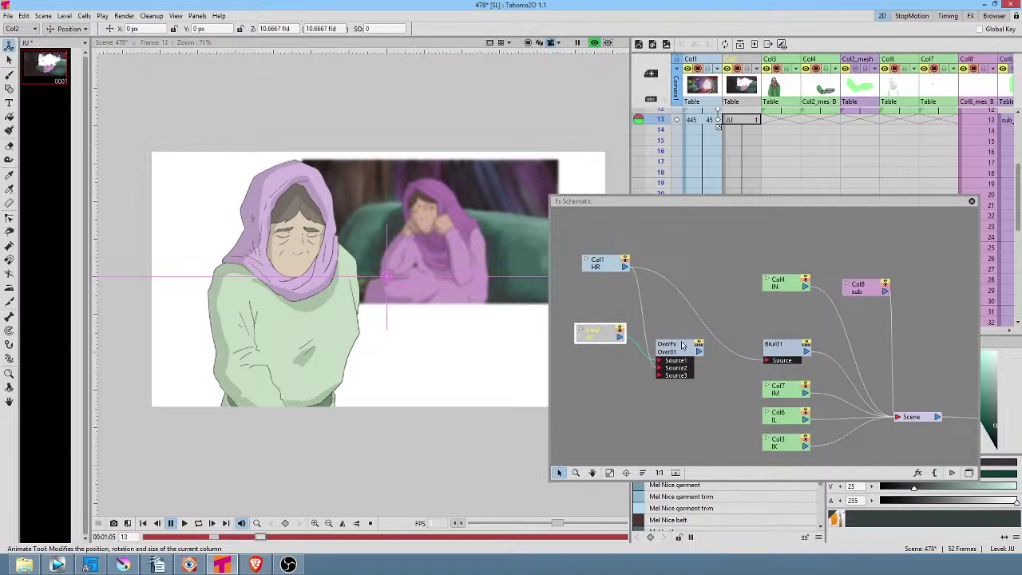
pyautogui.moveTo(612, 269); pyautogui.dragTo(602, 293)
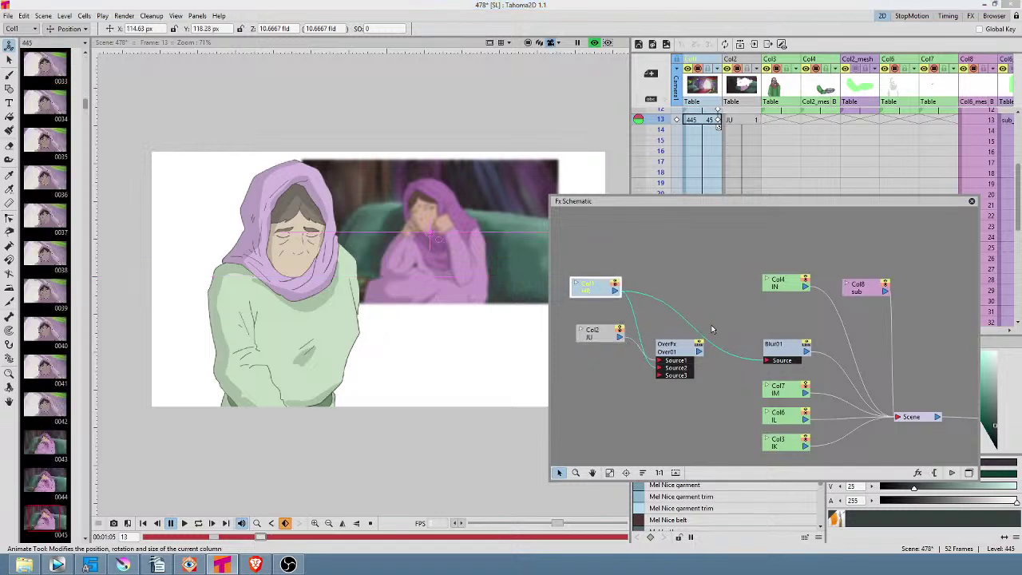
pyautogui.click(689, 321)
pyautogui.press('Delete')
pyautogui.moveTo(690, 353); pyautogui.dragTo(768, 360)
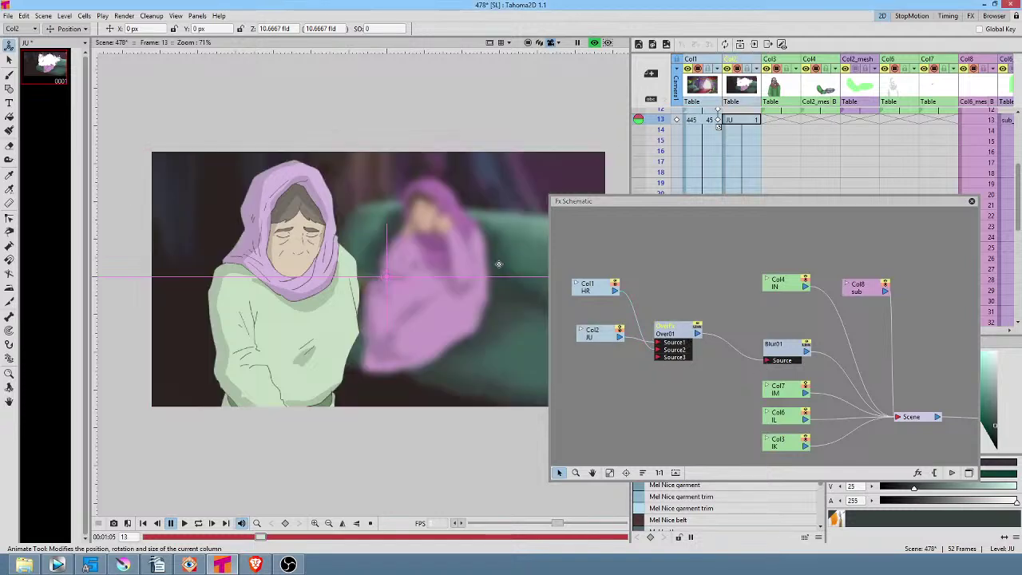
# Compact the chain by moving Blur01 toward Over01, Col2 toward Col1, and Over01 slightly up
pyautogui.moveTo(495, 263); pyautogui.dragTo(429, 266)
pyautogui.moveTo(797, 356); pyautogui.dragTo(773, 341)
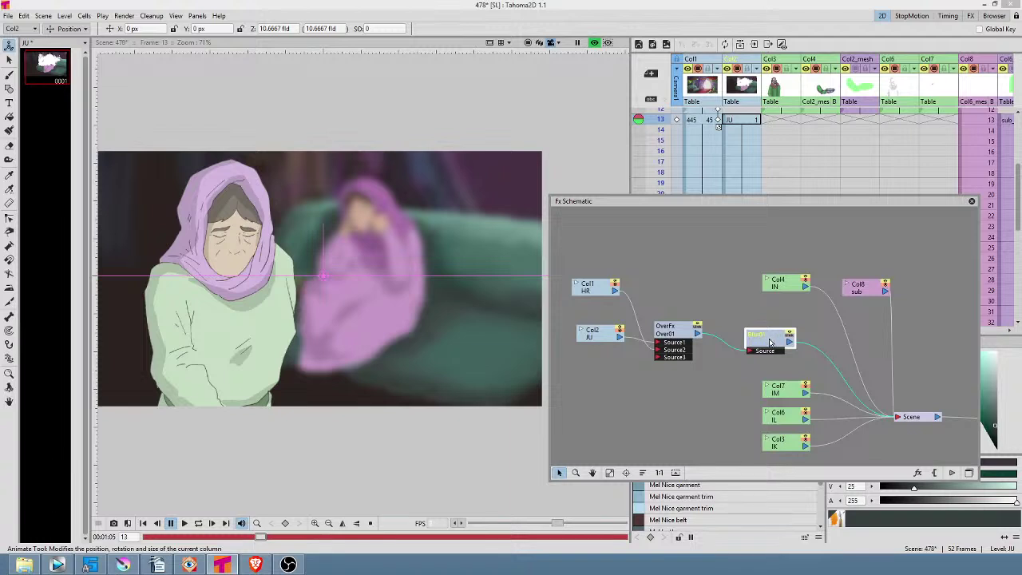
pyautogui.moveTo(595, 339); pyautogui.dragTo(594, 326)
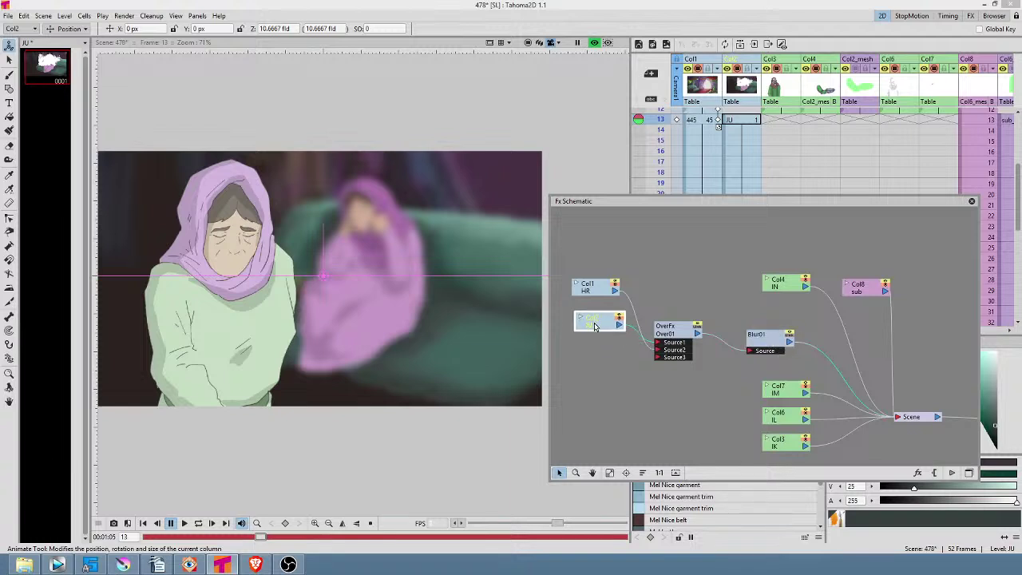
pyautogui.click(772, 342)
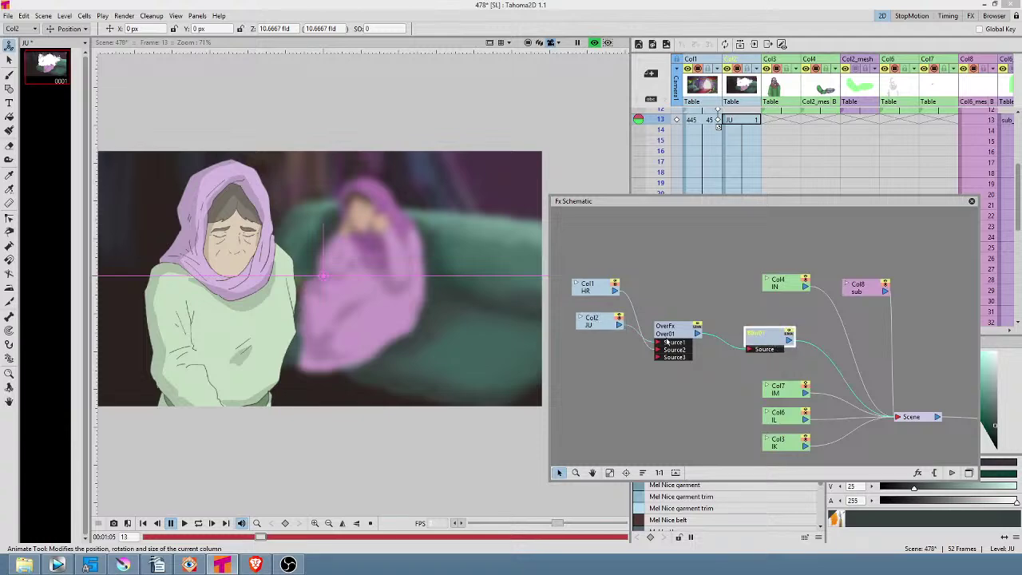
pyautogui.click(590, 288)
pyautogui.click(602, 322)
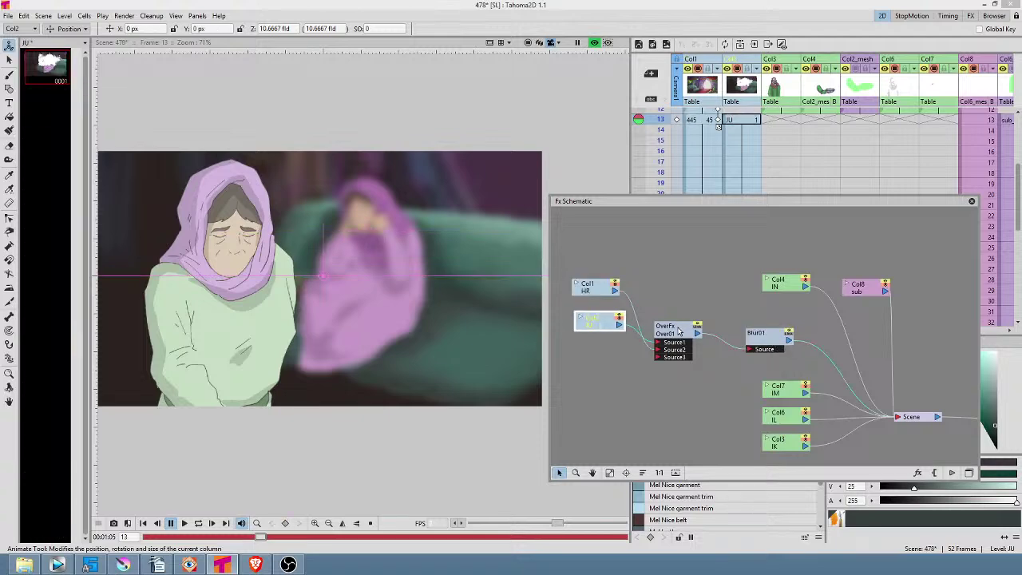
pyautogui.moveTo(677, 328); pyautogui.dragTo(681, 322)
# Link Col1 directly to Blur01's Source again, moving Col1 above Over01, and inspect the blurred woman and image edges up close
pyautogui.click(602, 291)
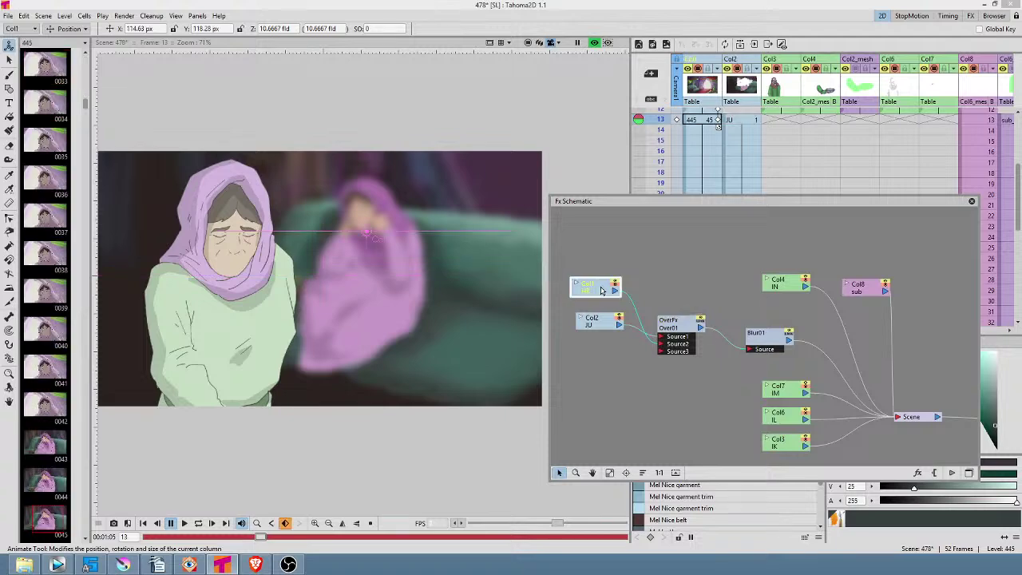
pyautogui.moveTo(602, 291); pyautogui.dragTo(754, 351)
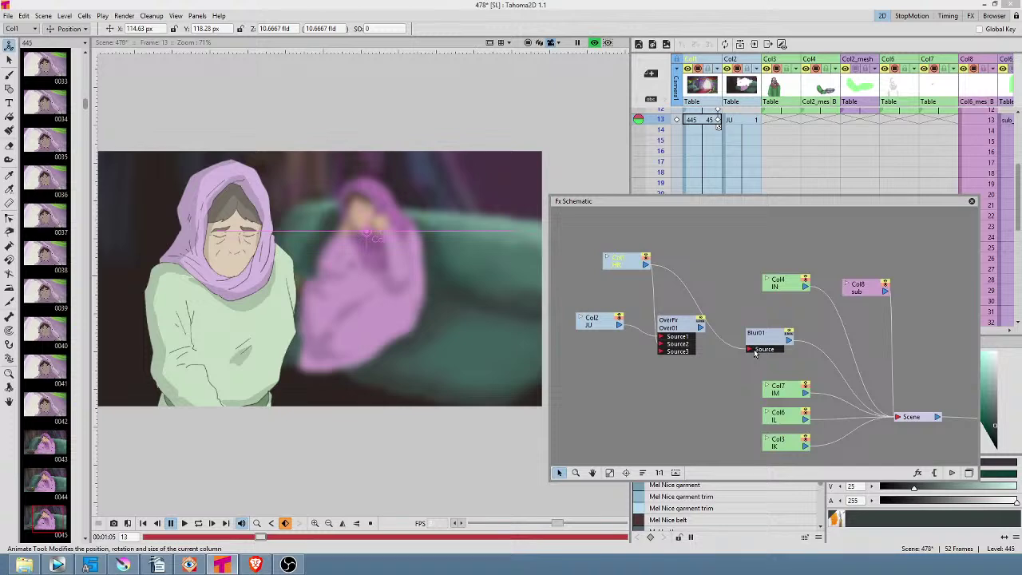
pyautogui.scroll(2, 425, 230)
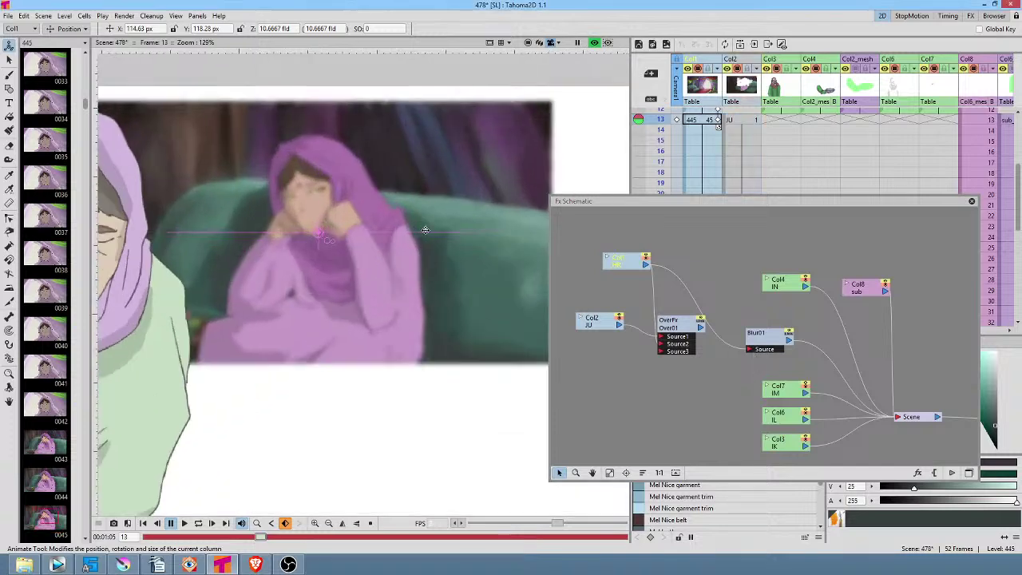
pyautogui.scroll(1, 424, 230)
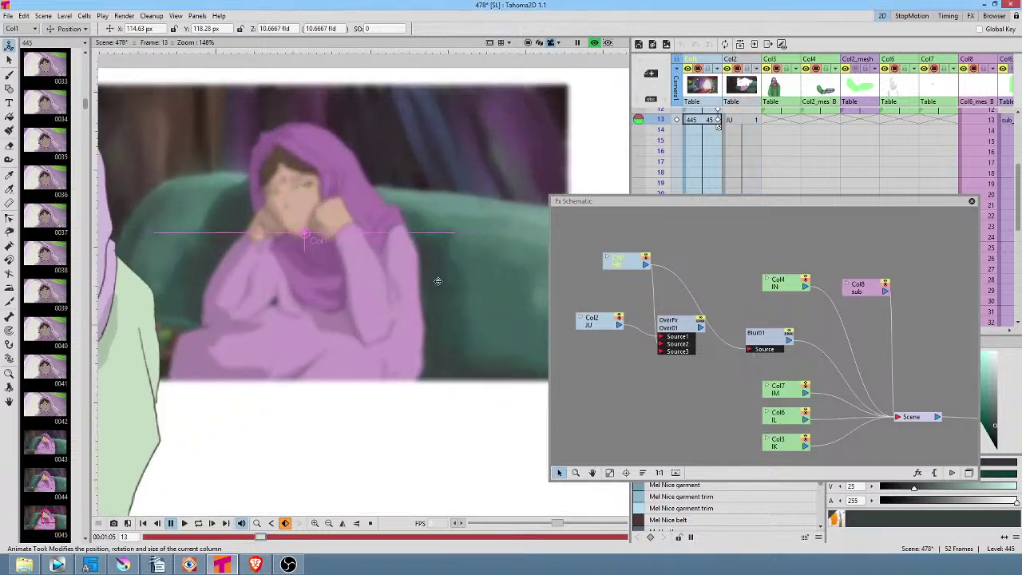
pyautogui.scroll(2, 415, 277)
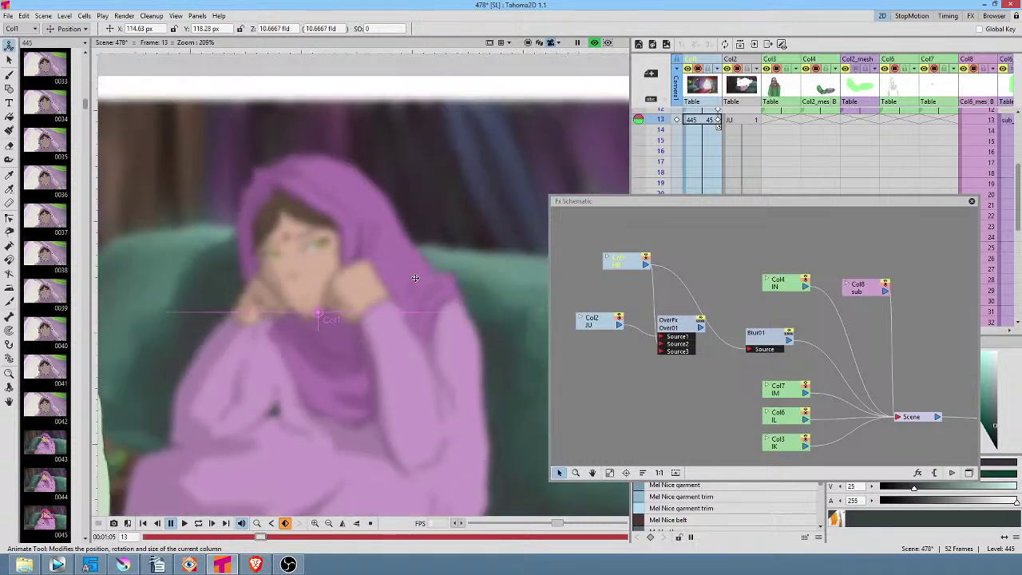
# Reconnect Over01's output to Blur01's Source and tidy the Col1 and Blur01 nodes, leaving Col2 selected
pyautogui.moveTo(630, 267); pyautogui.dragTo(598, 270)
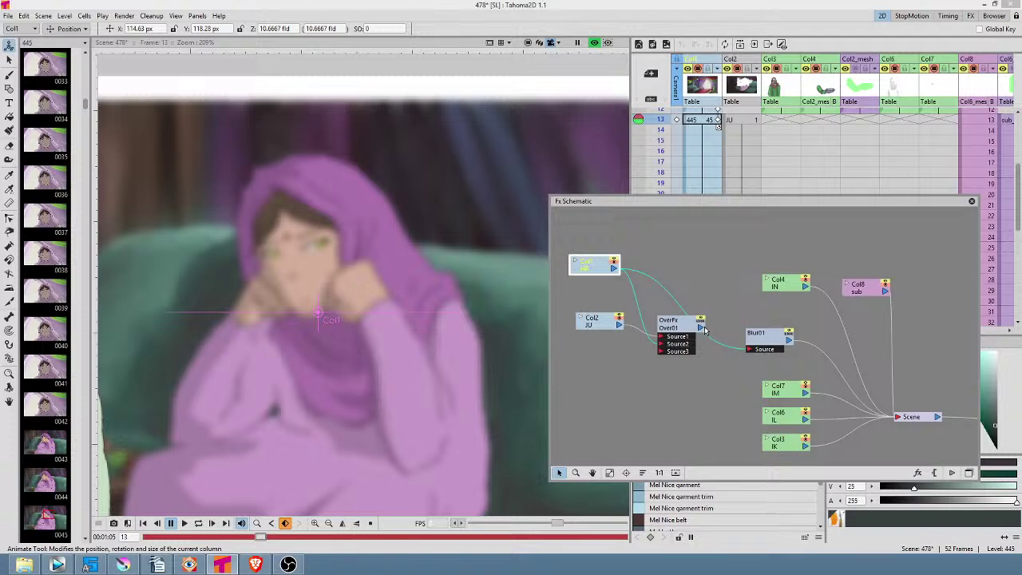
pyautogui.moveTo(701, 328); pyautogui.dragTo(751, 352)
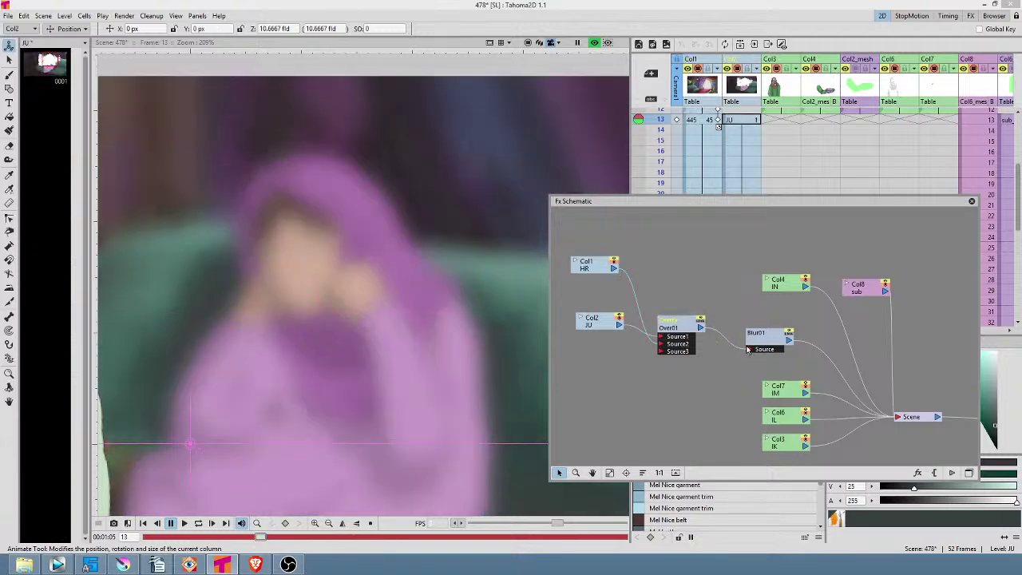
pyautogui.moveTo(767, 340); pyautogui.dragTo(758, 340)
pyautogui.moveTo(593, 266); pyautogui.dragTo(596, 282)
pyautogui.click(605, 323)
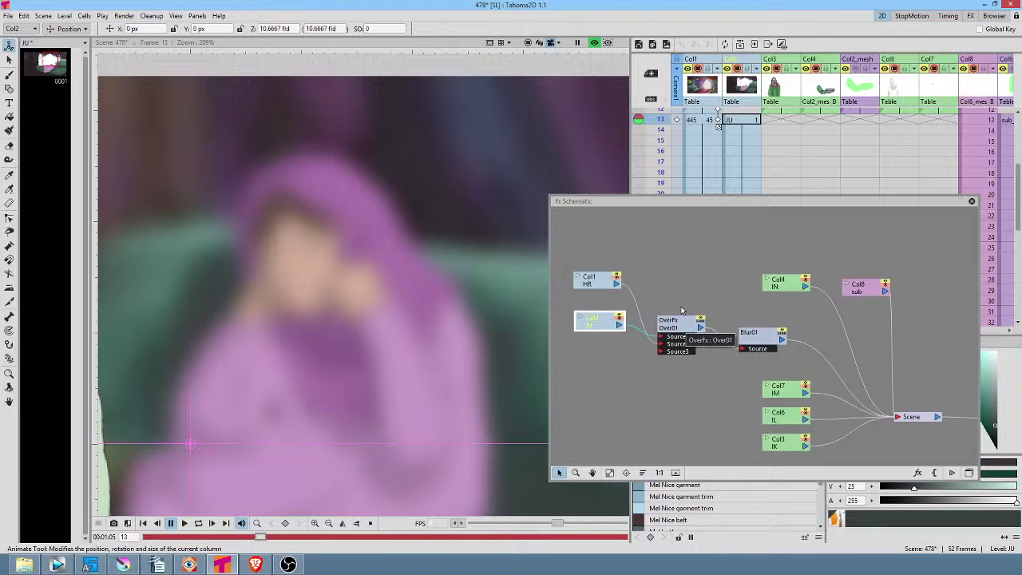
# Shift the Fx Schematic window slightly and lower the Col2 and Col1 nodes so they sit close together beside Over01
pyautogui.hotkey('alt', 'Tab')
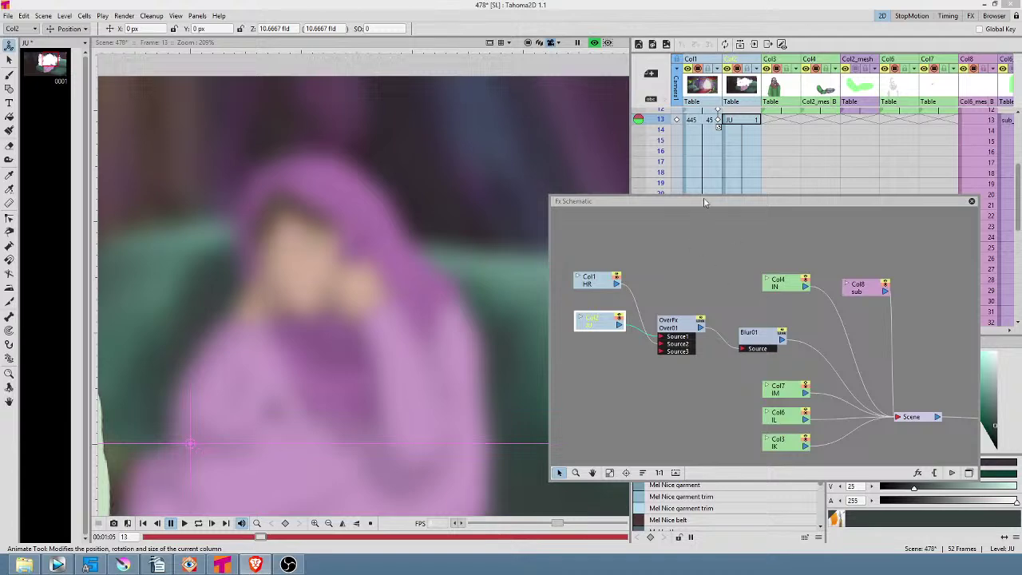
pyautogui.moveTo(703, 200); pyautogui.dragTo(681, 196)
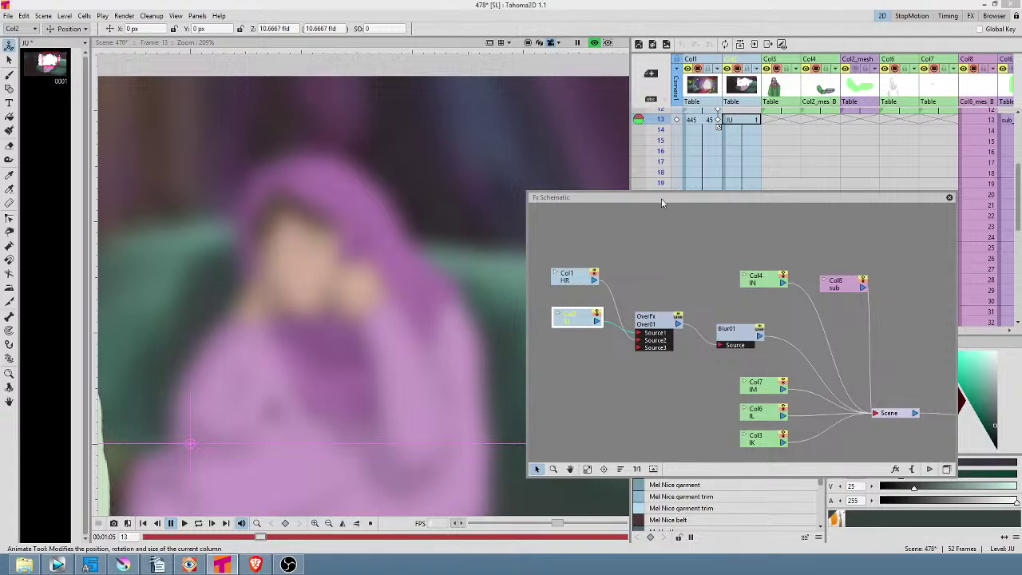
pyautogui.moveTo(587, 324); pyautogui.dragTo(588, 343)
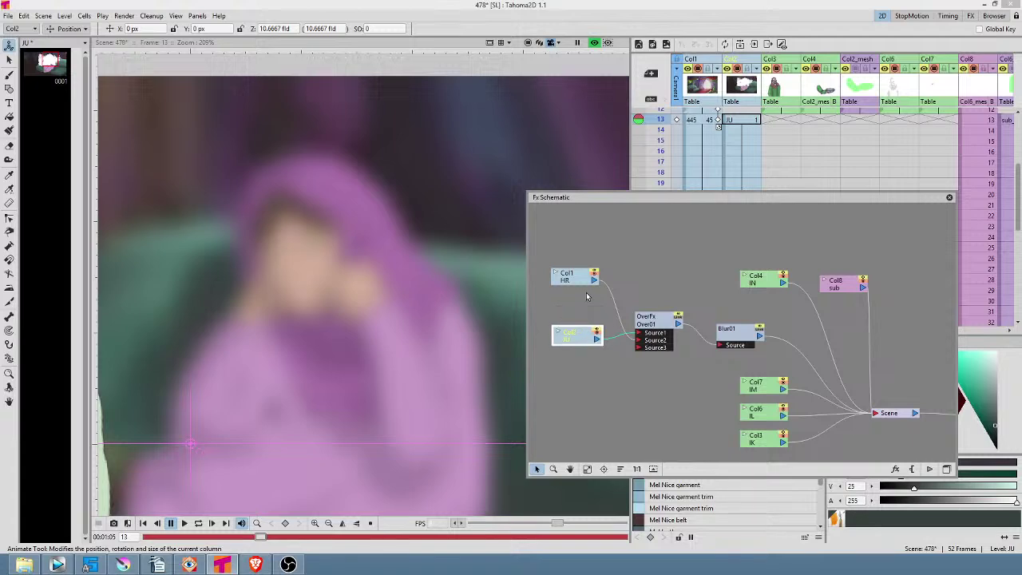
pyautogui.moveTo(577, 282); pyautogui.dragTo(577, 311)
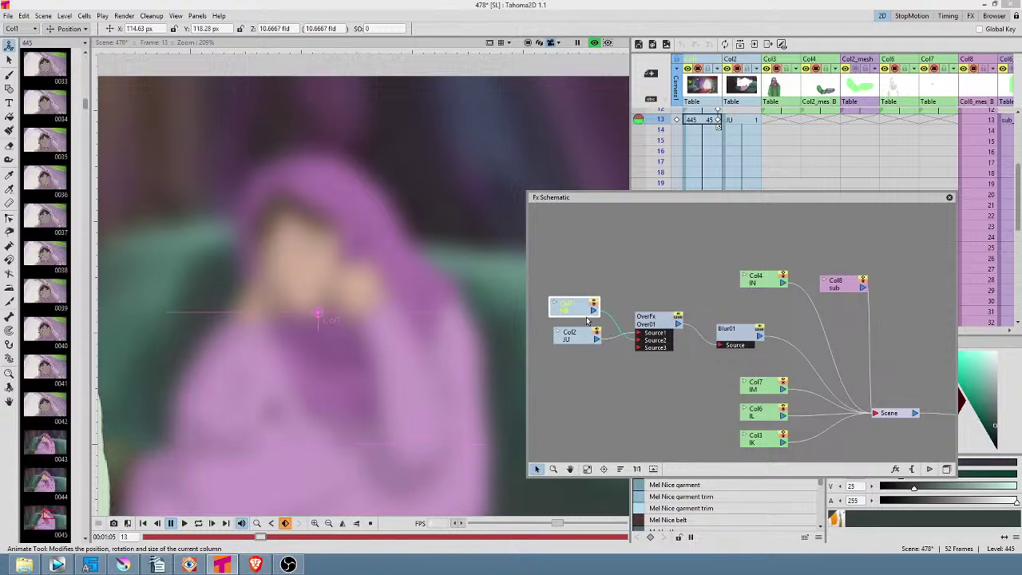
# Raise the Over01 node slightly and check the Fx settings of Over01 and Blur01
pyautogui.moveTo(655, 326); pyautogui.dragTo(657, 325)
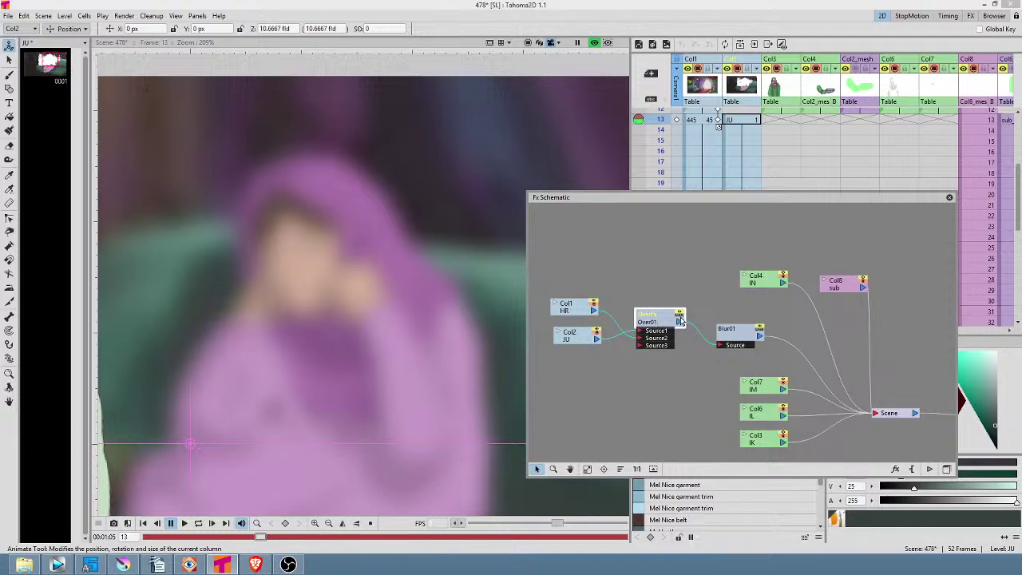
pyautogui.moveTo(669, 321); pyautogui.dragTo(667, 311)
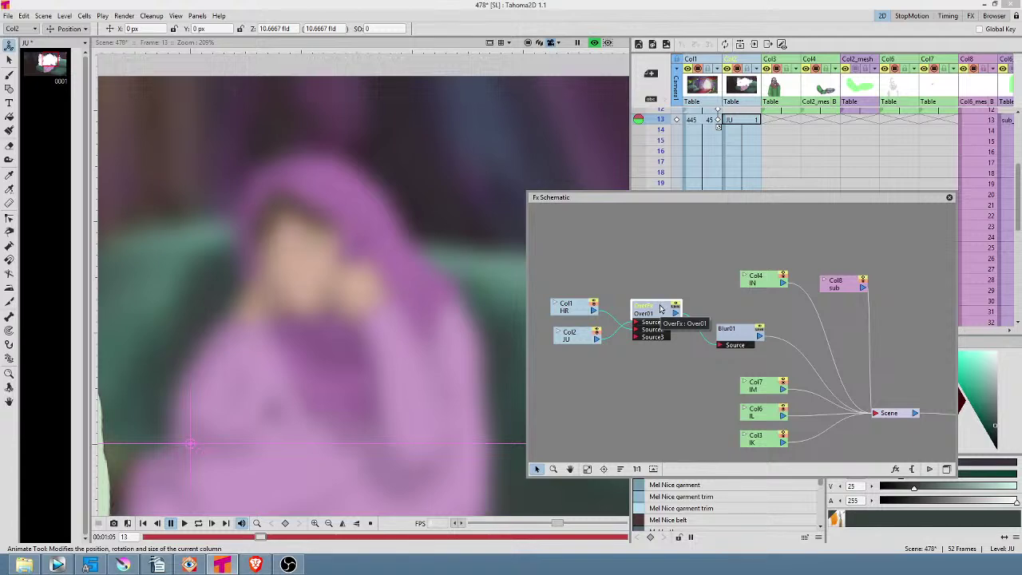
pyautogui.doubleClick(663, 316)
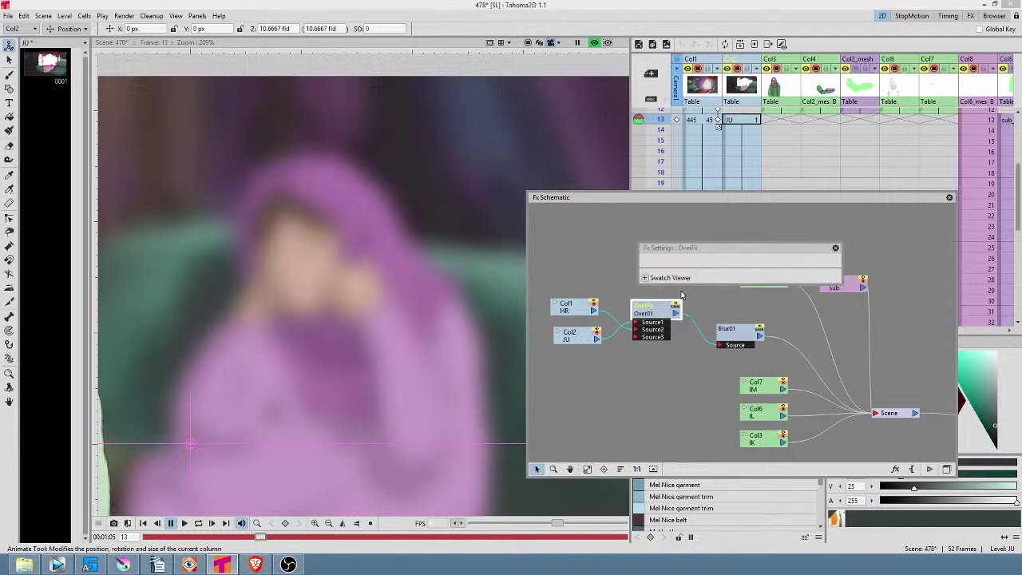
pyautogui.click(834, 249)
pyautogui.doubleClick(747, 333)
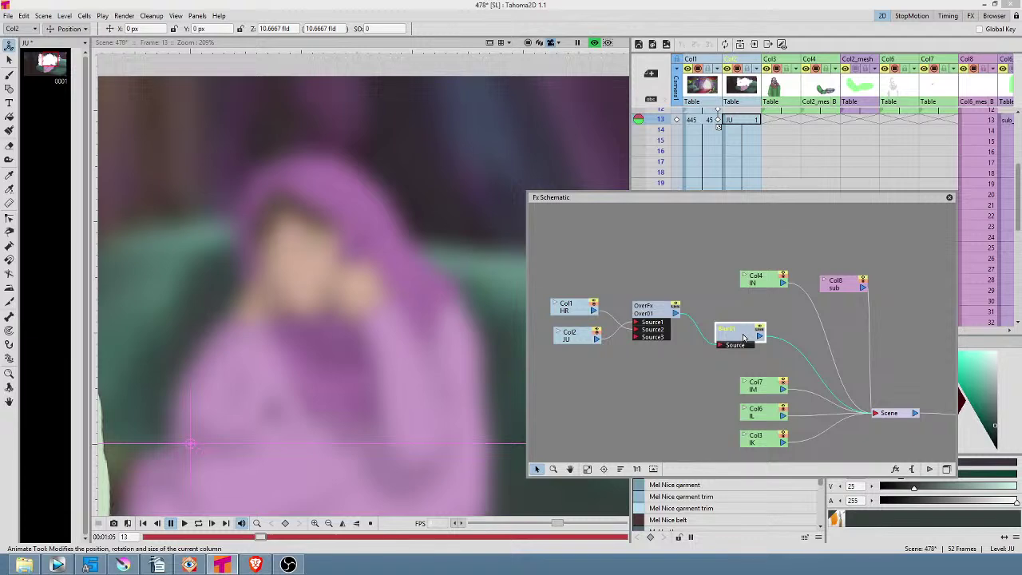
pyautogui.moveTo(743, 249); pyautogui.dragTo(759, 233)
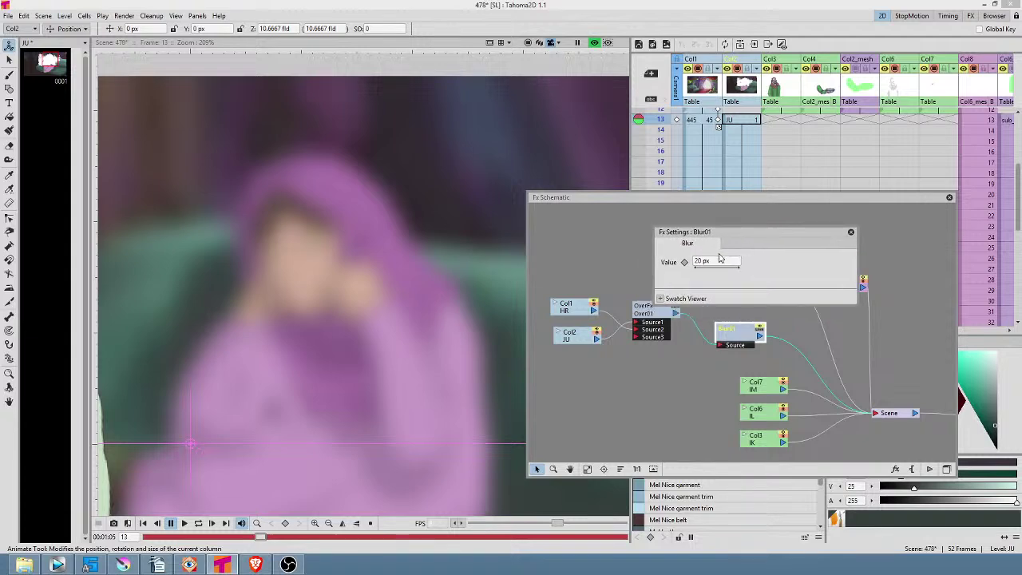
pyautogui.click(850, 233)
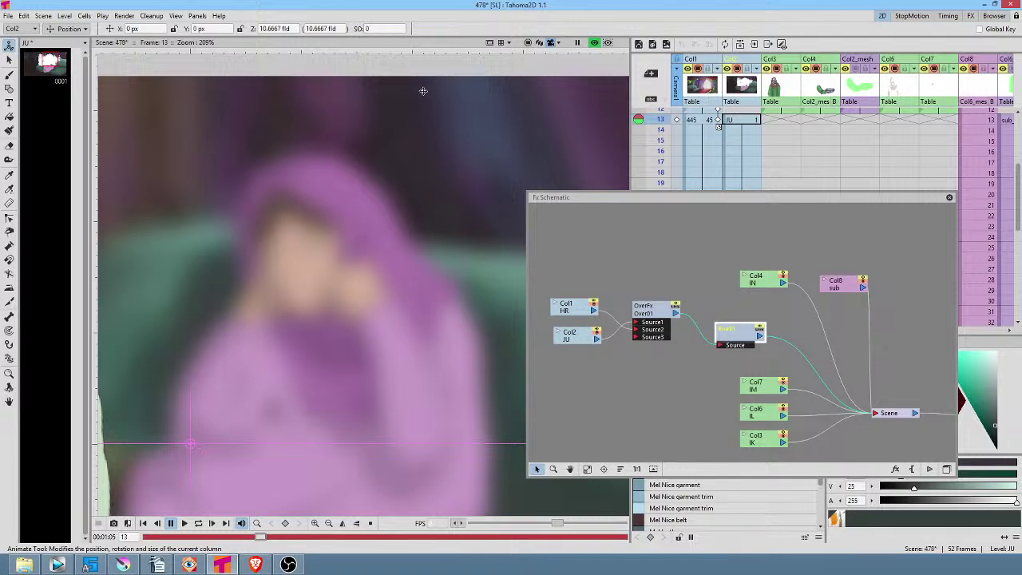
# Select the Col1 and Col2 columns in turn at frame 13, and tighten the arrangement of the Col1, Col2 and Over01 nodes
pyautogui.click(698, 88)
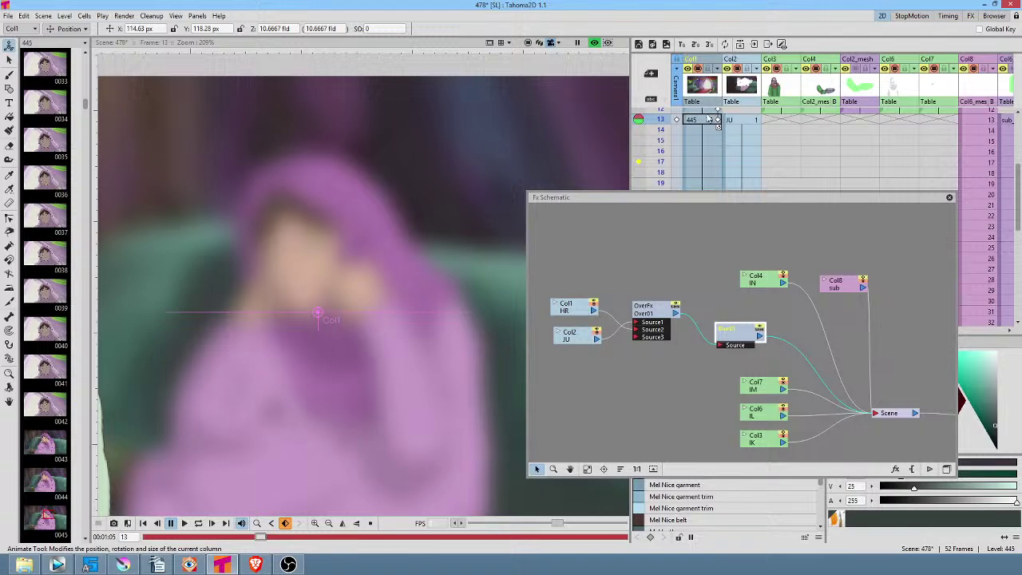
pyautogui.click(747, 120)
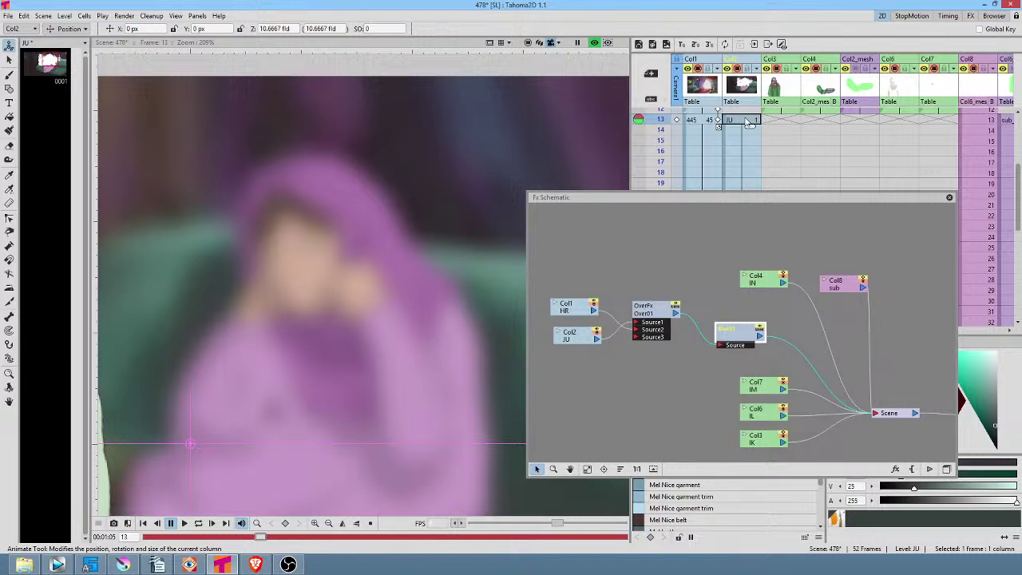
pyautogui.moveTo(666, 308)
pyautogui.mouseDown()
pyautogui.moveTo(656, 320)
pyautogui.moveTo(663, 312)
pyautogui.mouseUp()
pyautogui.moveTo(575, 308); pyautogui.dragTo(578, 299)
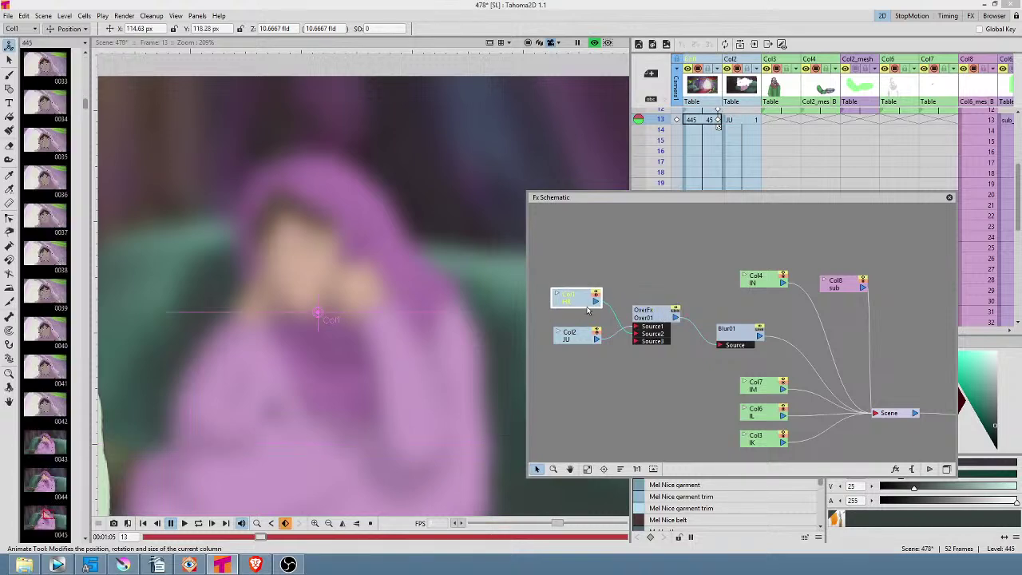
pyautogui.moveTo(582, 338); pyautogui.dragTo(580, 328)
pyautogui.moveTo(663, 317); pyautogui.dragTo(650, 312)
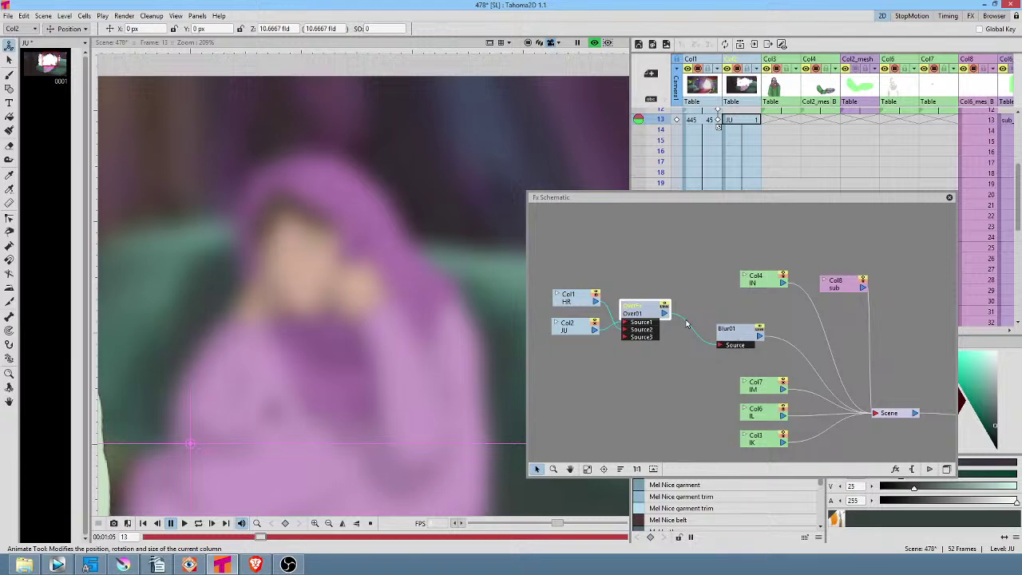
# Bypass Over01 by linking Col1 directly to Blur01's Source, and reconnect Over01's output to that Source
pyautogui.click(594, 303)
pyautogui.moveTo(713, 345); pyautogui.dragTo(719, 347)
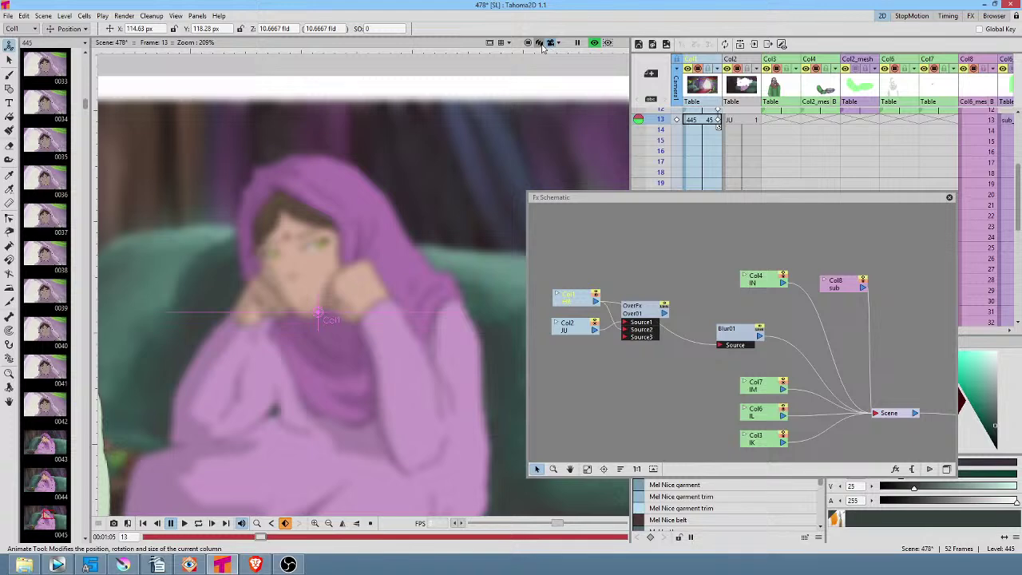
pyautogui.moveTo(664, 313); pyautogui.dragTo(718, 345)
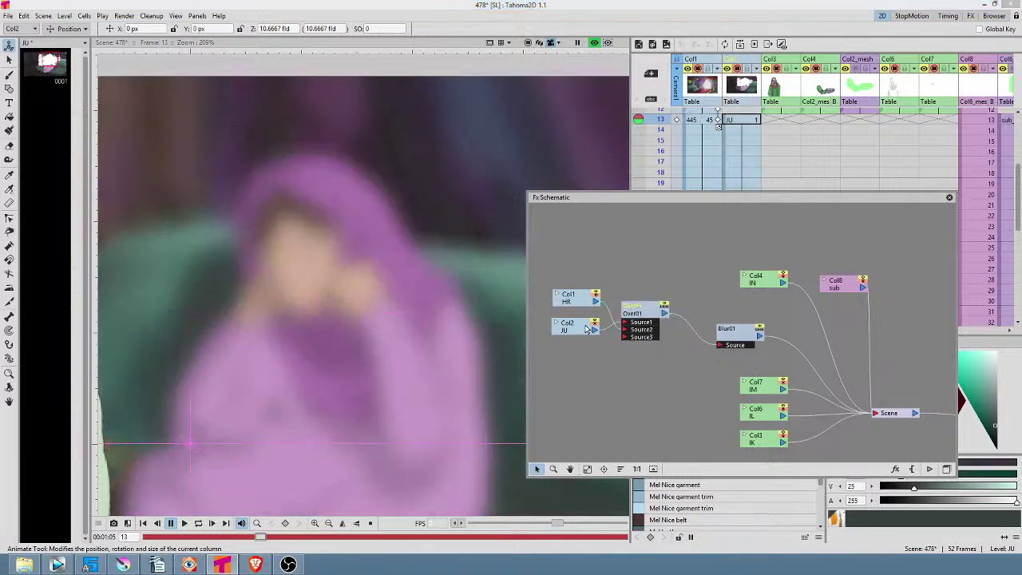
# Select the Col2 node and highlight the Col1 and Col2 columns in the Xsheet
pyautogui.click(587, 322)
pyautogui.moveTo(586, 323); pyautogui.dragTo(584, 326)
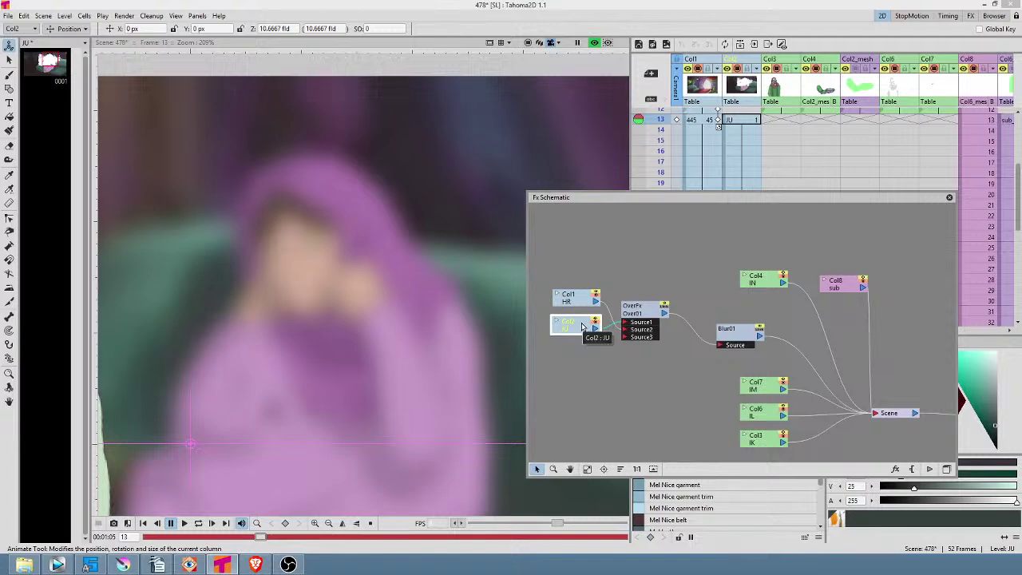
pyautogui.click(700, 90)
pyautogui.click(743, 88)
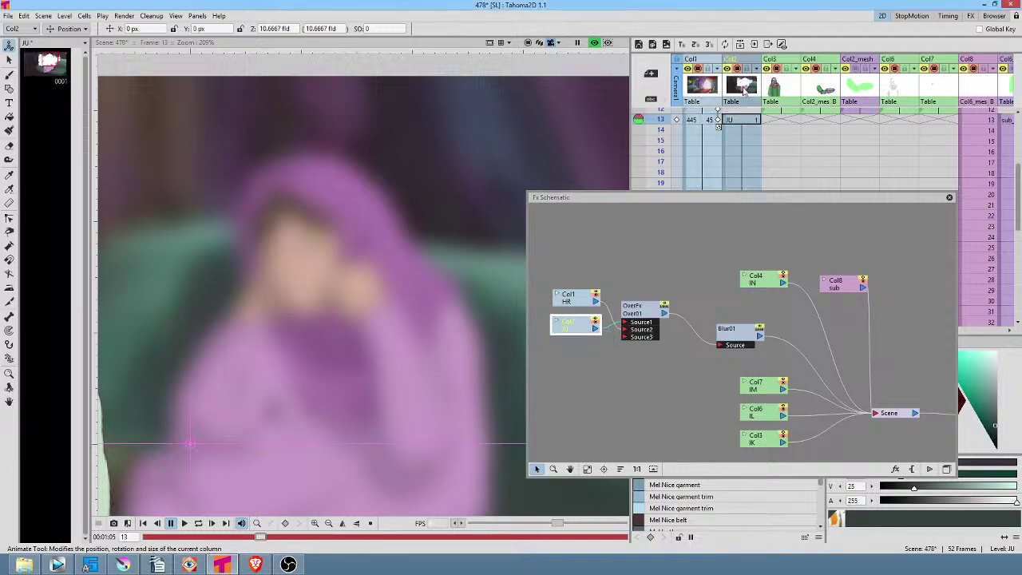
# Move the Fx Schematic window slightly up and shift the Over01 node a little toward Blur01
pyautogui.moveTo(690, 207); pyautogui.dragTo(671, 188)
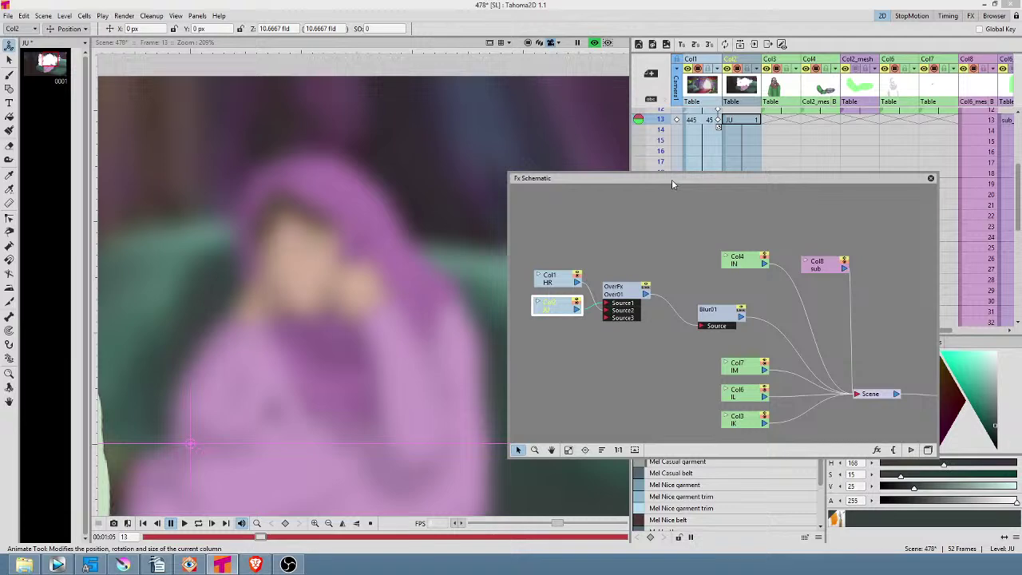
pyautogui.click(632, 287)
pyautogui.moveTo(632, 287); pyautogui.dragTo(640, 291)
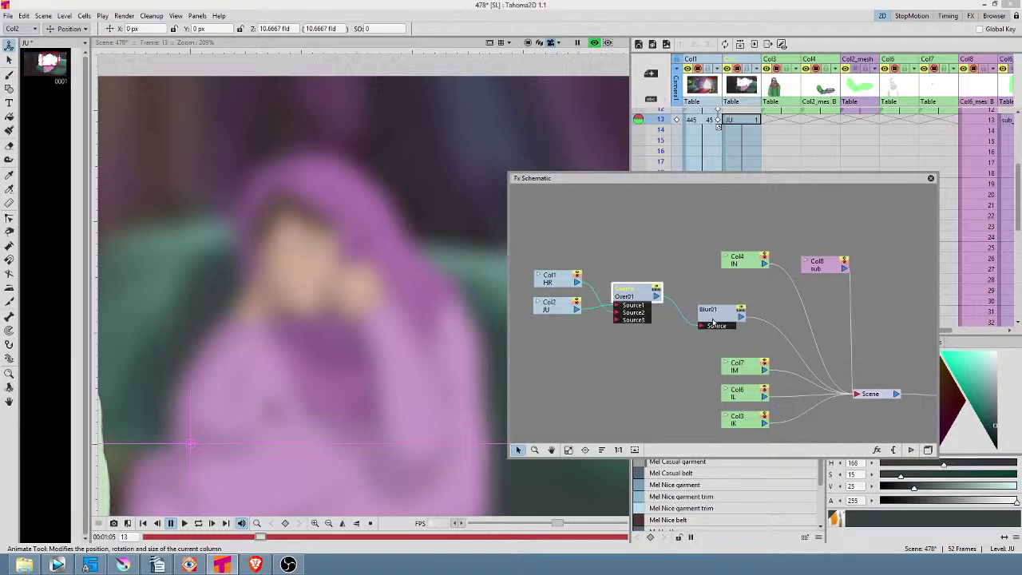
# Set Blur01's blur value to 5 px and close the Fx Schematic
pyautogui.doubleClick(713, 319)
pyautogui.click(720, 260)
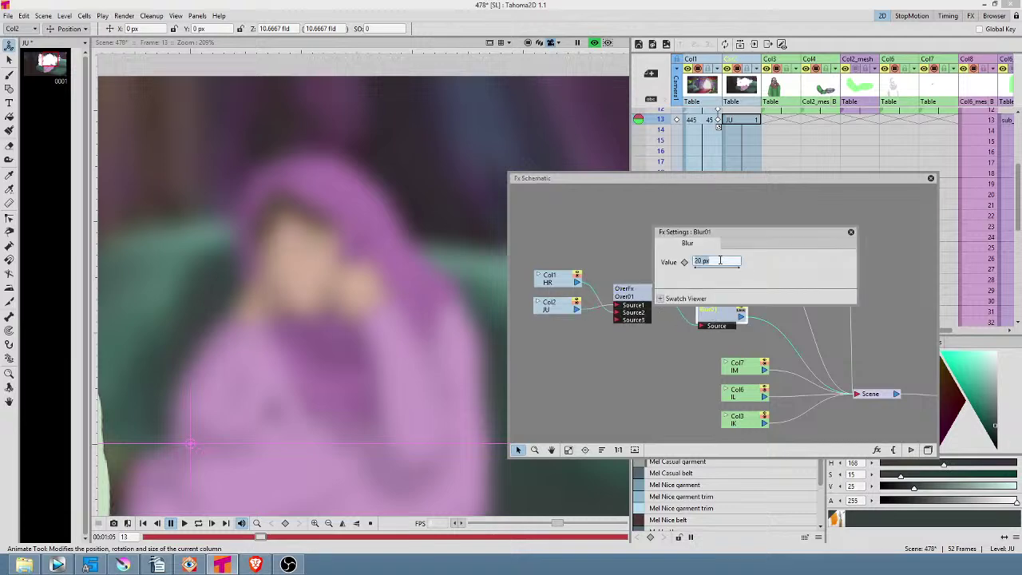
pyautogui.write('5')
pyautogui.press('Return')
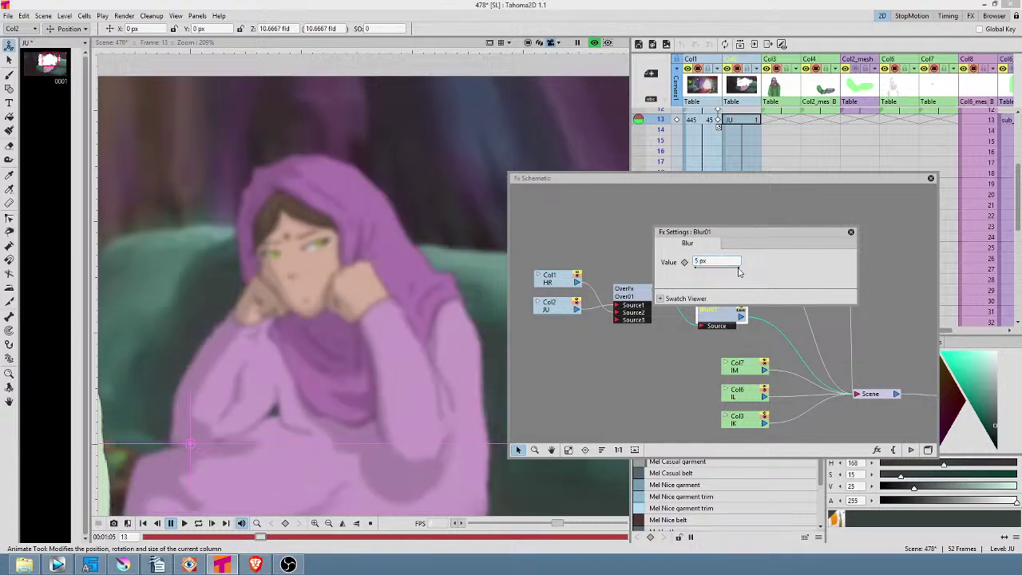
pyautogui.click(851, 232)
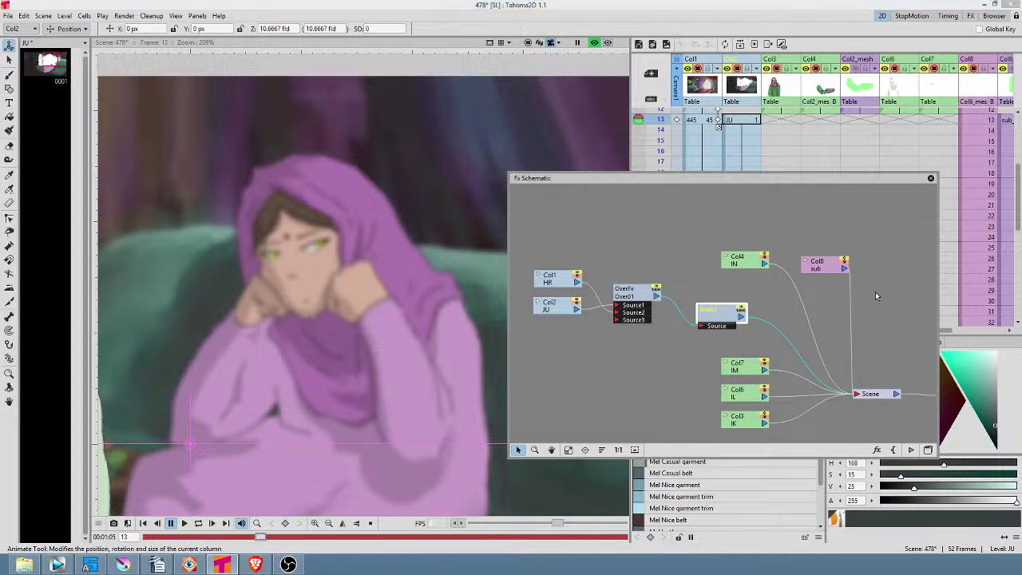
pyautogui.moveTo(875, 292); pyautogui.dragTo(801, 266)
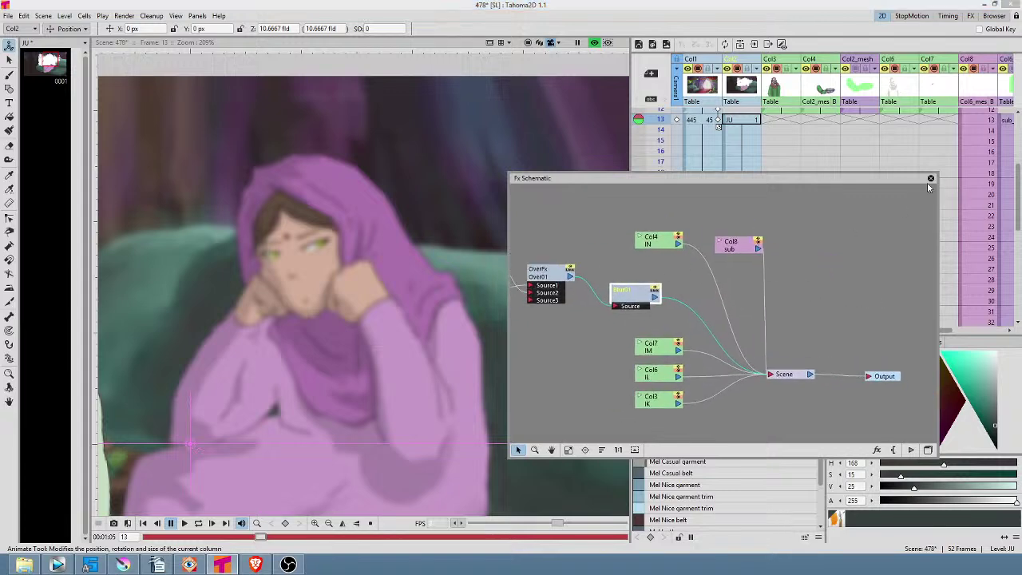
pyautogui.click(928, 179)
# Select the Col8 sub-scene cell at frame 13 in the Xsheet
pyautogui.moveTo(905, 217); pyautogui.dragTo(818, 227)
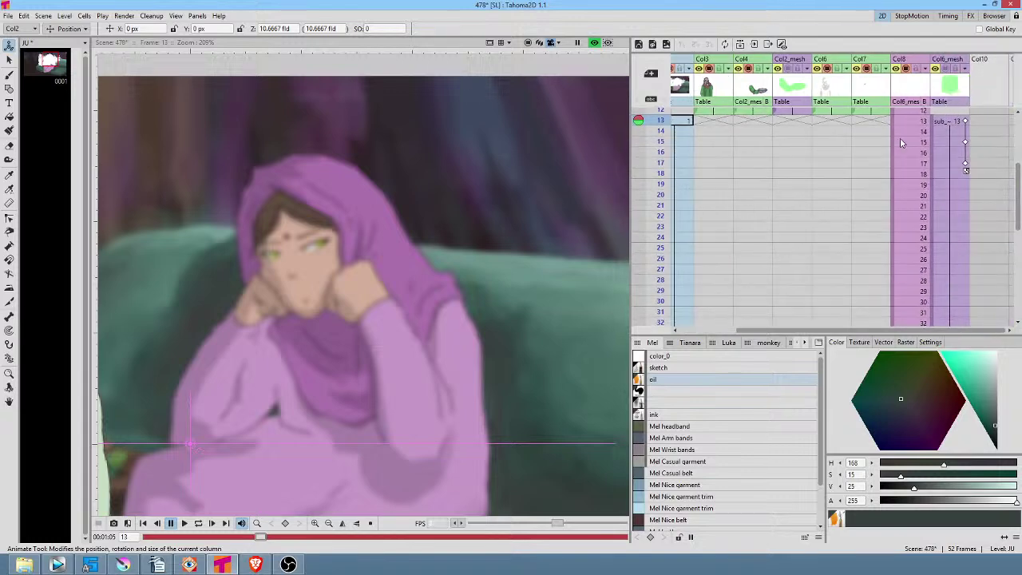
pyautogui.scroll(-4, 915, 185)
pyautogui.scroll(6, 878, 195)
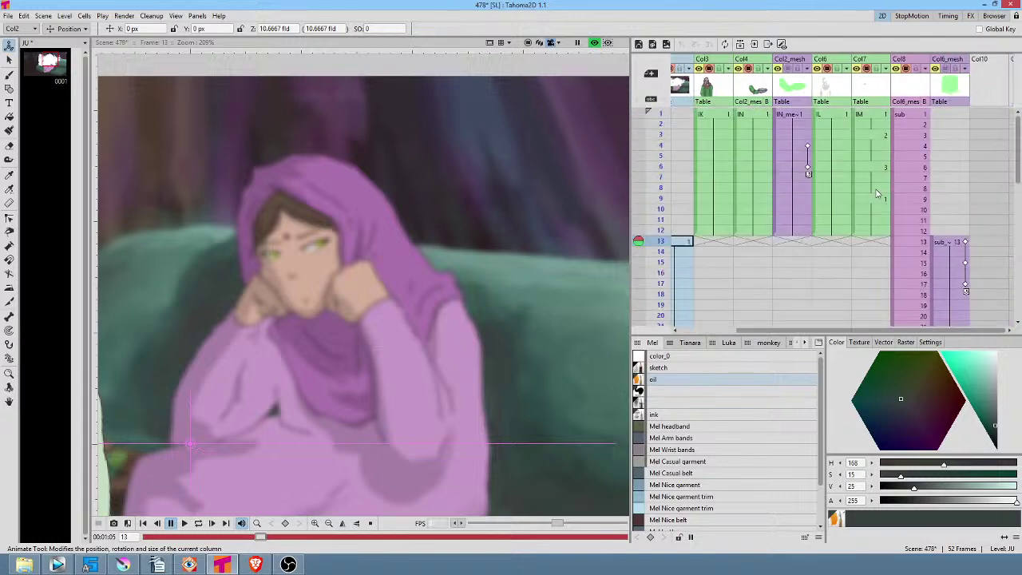
pyautogui.click(910, 241)
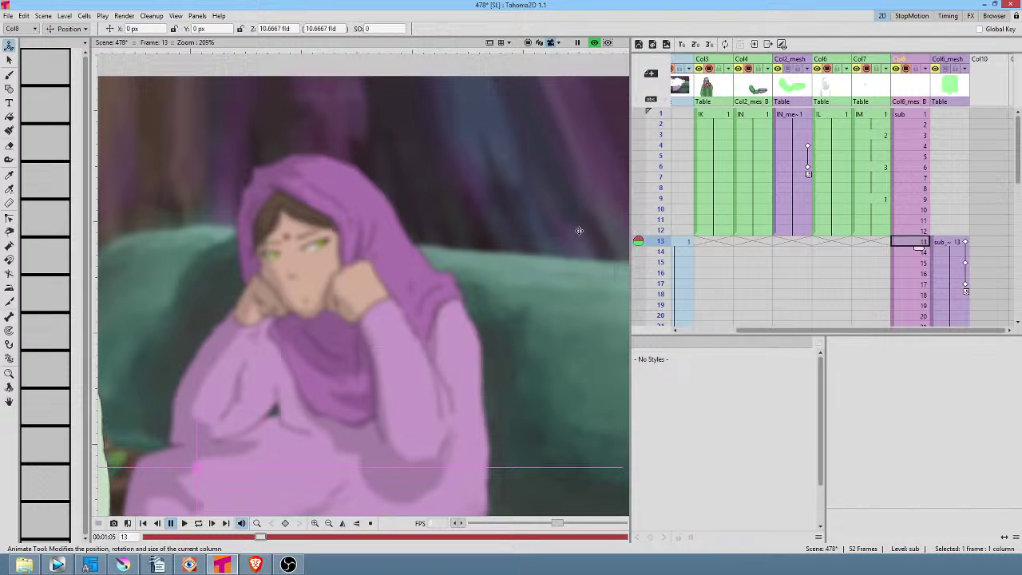
pyautogui.scroll(-4, 490, 227)
pyautogui.scroll(-1, 490, 227)
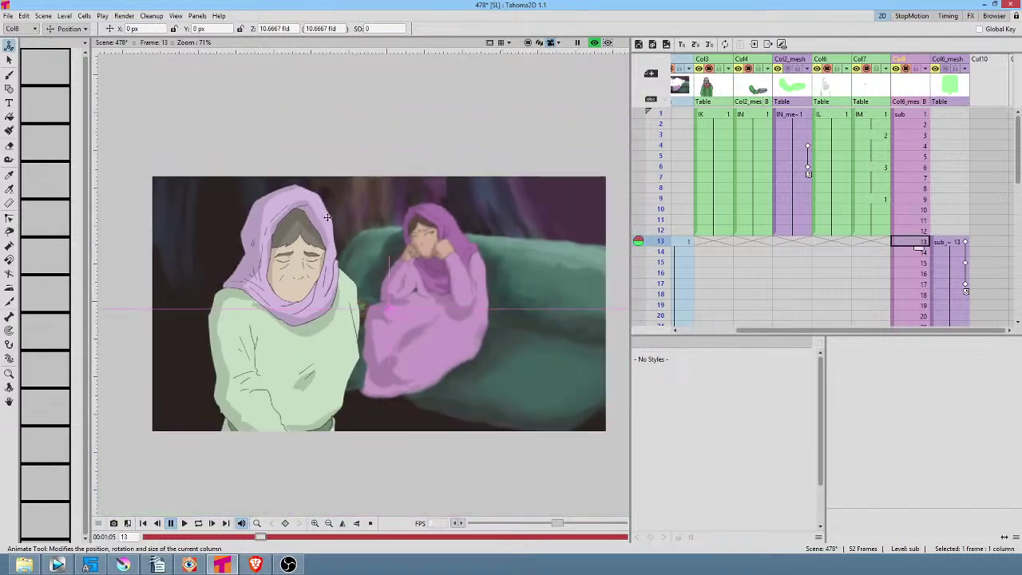
pyautogui.click(914, 81)
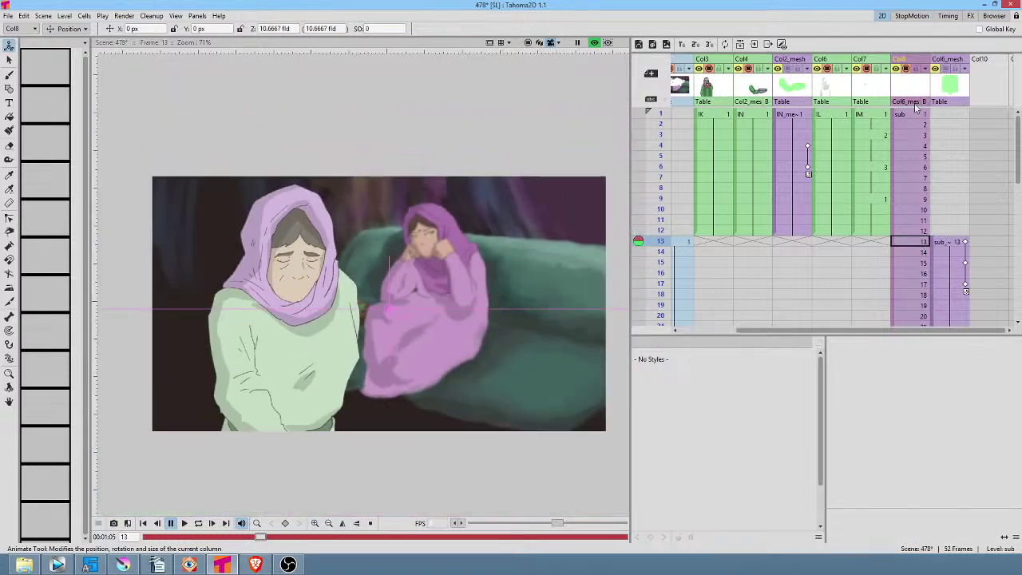
pyautogui.click(918, 242)
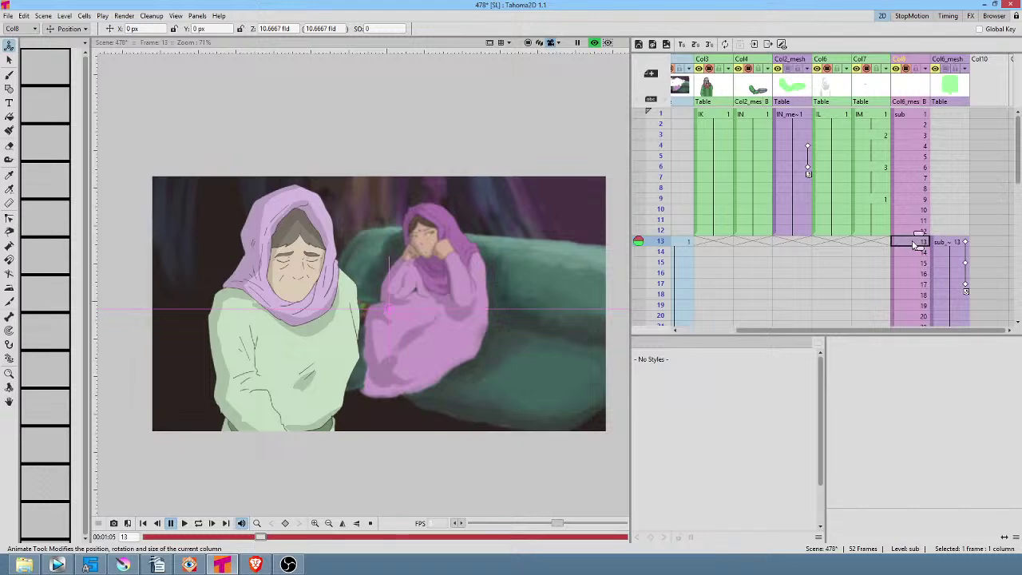
# Enter the Col8 sub-scene and select the AF drawing in Col4 at frame 13
pyautogui.doubleClick(913, 245)
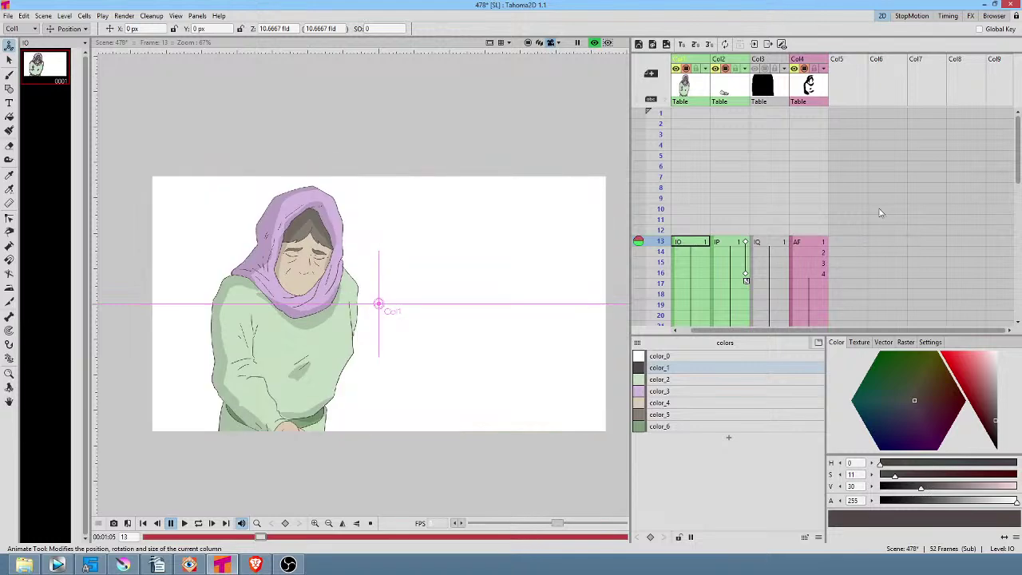
pyautogui.moveTo(818, 170); pyautogui.dragTo(864, 122)
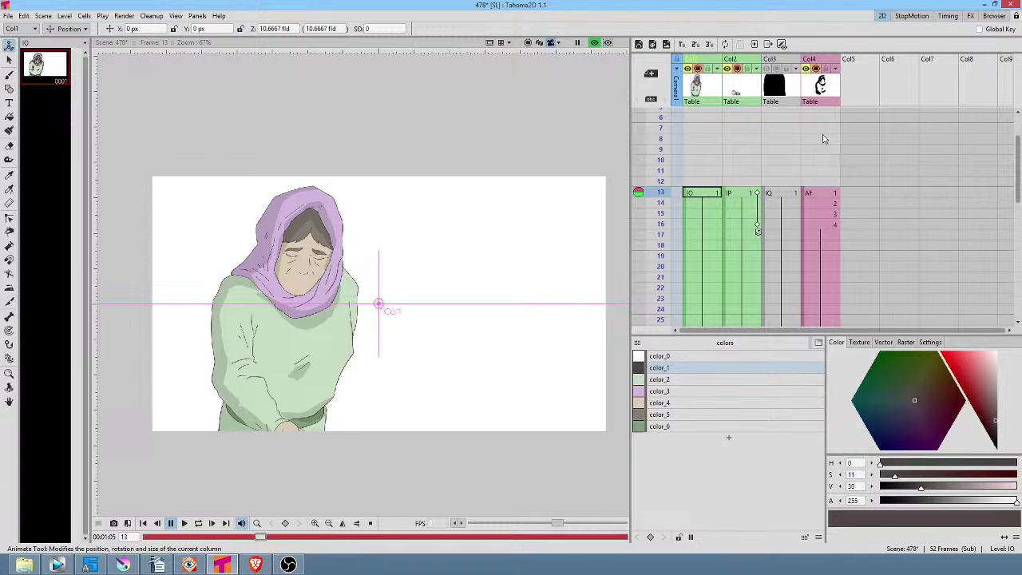
pyautogui.click(817, 192)
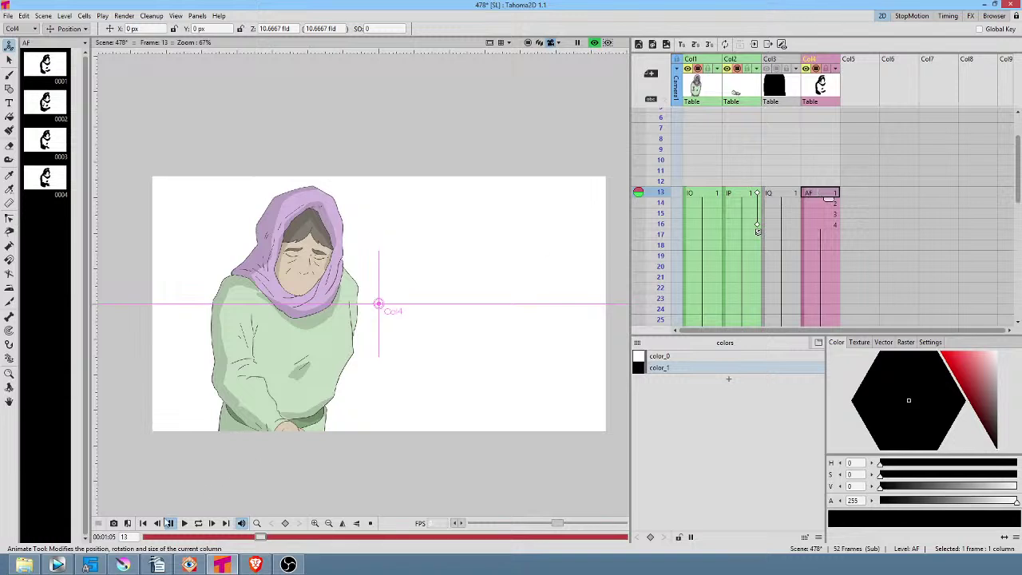
# Switch to Krita, select the shd layer and toggle its alpha inheritance off and back on
pyautogui.click(124, 564)
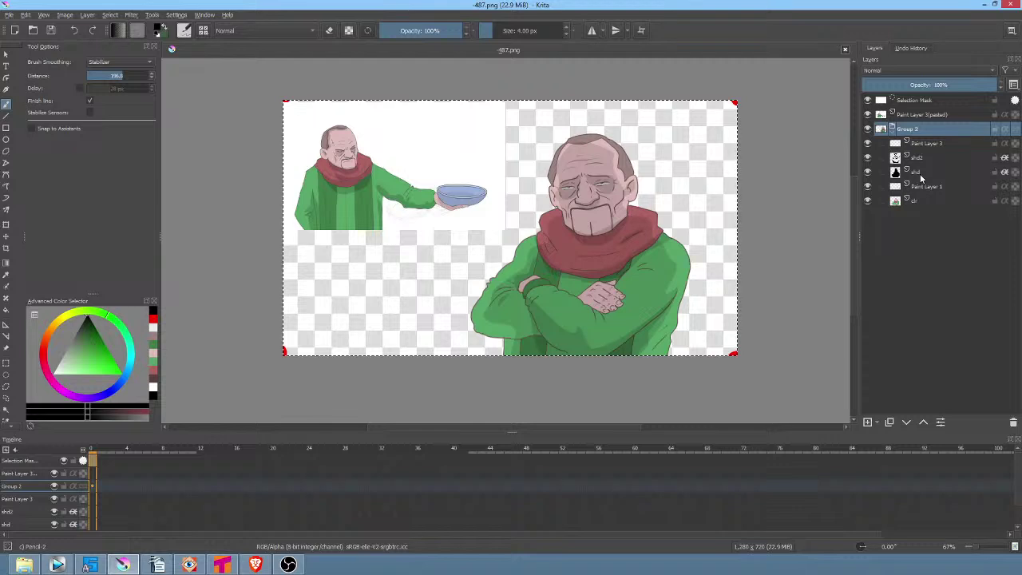
pyautogui.click(921, 172)
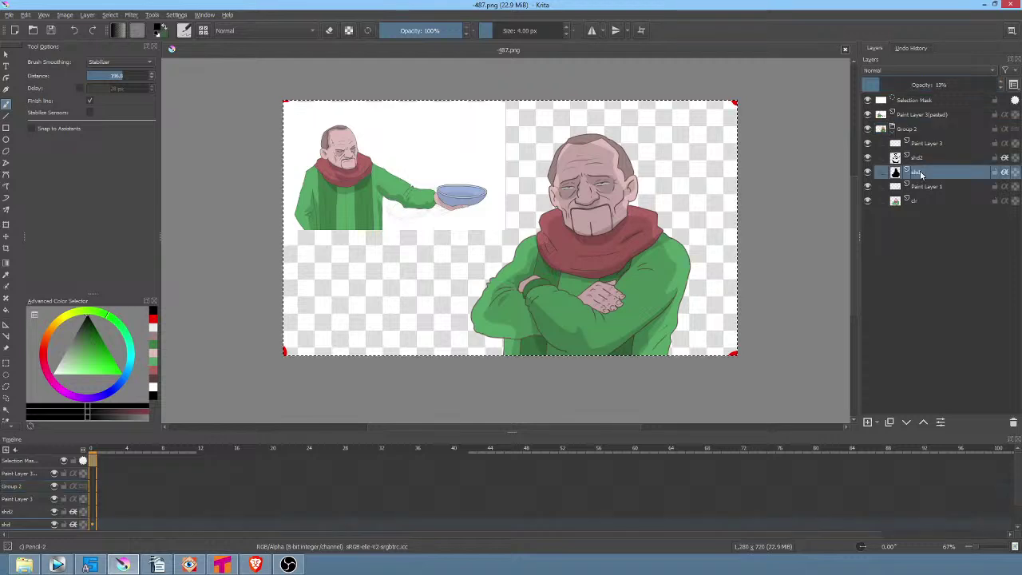
pyautogui.click(1005, 173)
pyautogui.click(1005, 173)
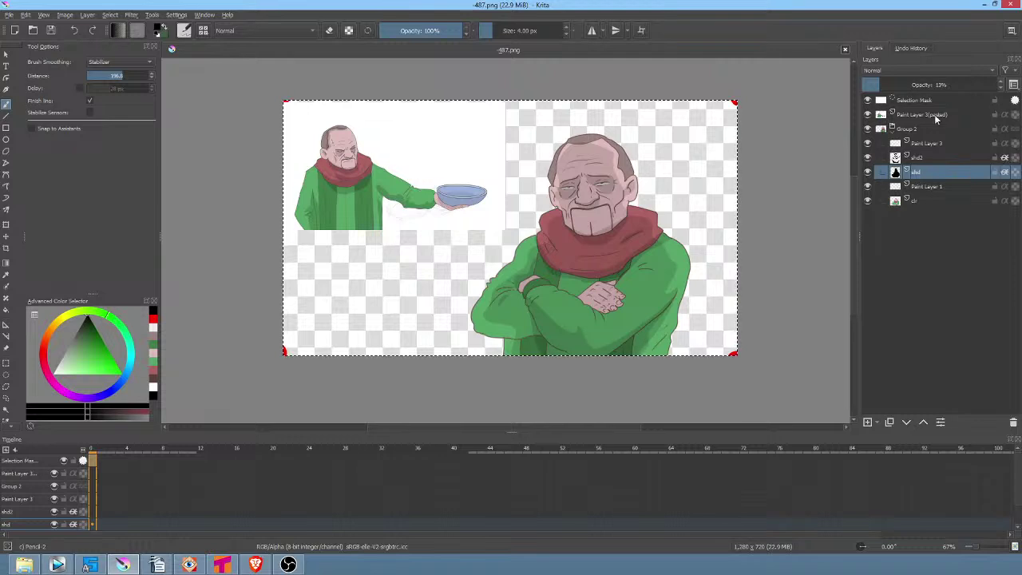
# Set the opacity of the shd and shd2 shadow layers to 100%
pyautogui.moveTo(892, 84); pyautogui.dragTo(1017, 97)
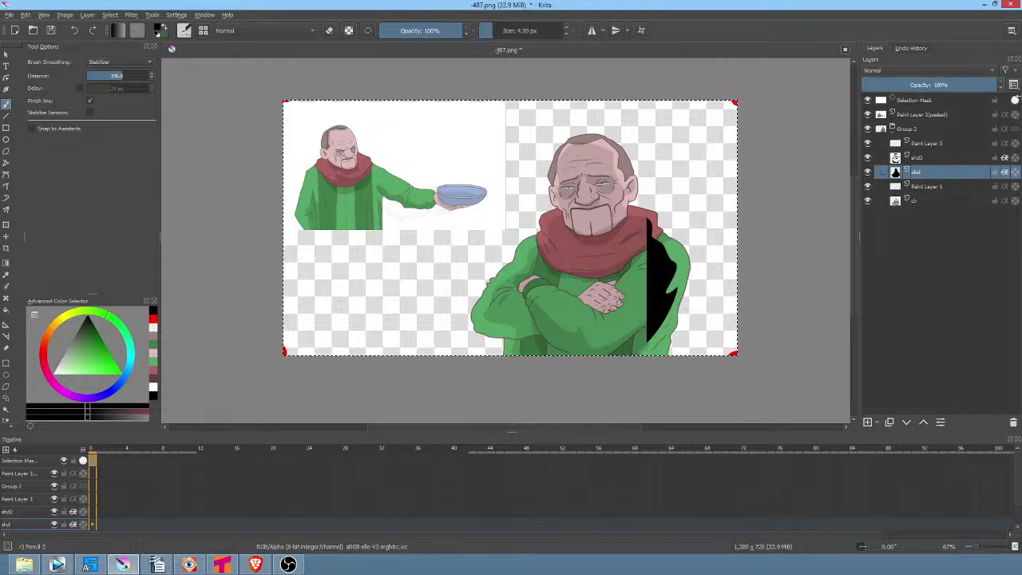
pyautogui.click(928, 158)
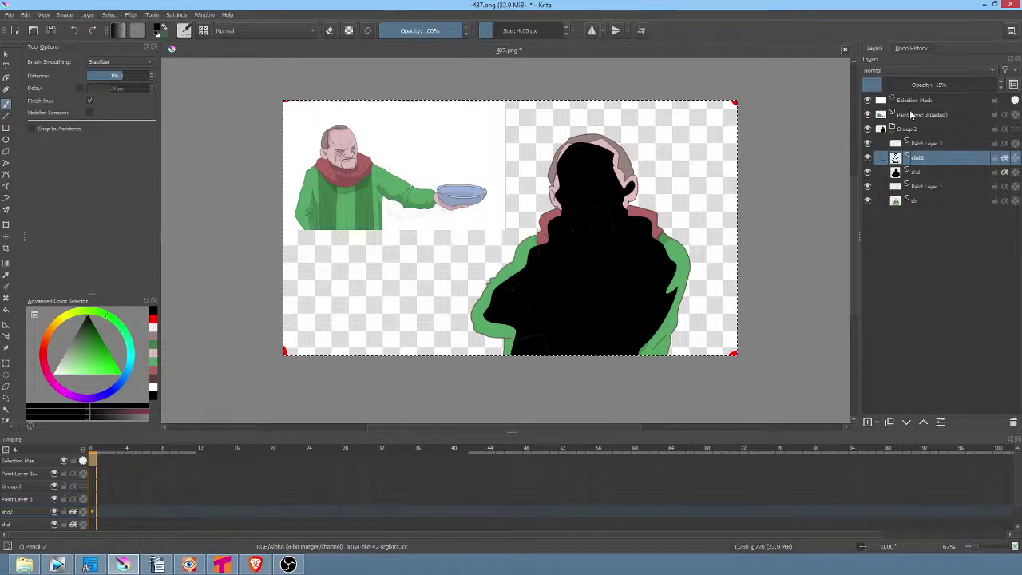
pyautogui.moveTo(889, 85); pyautogui.dragTo(1017, 96)
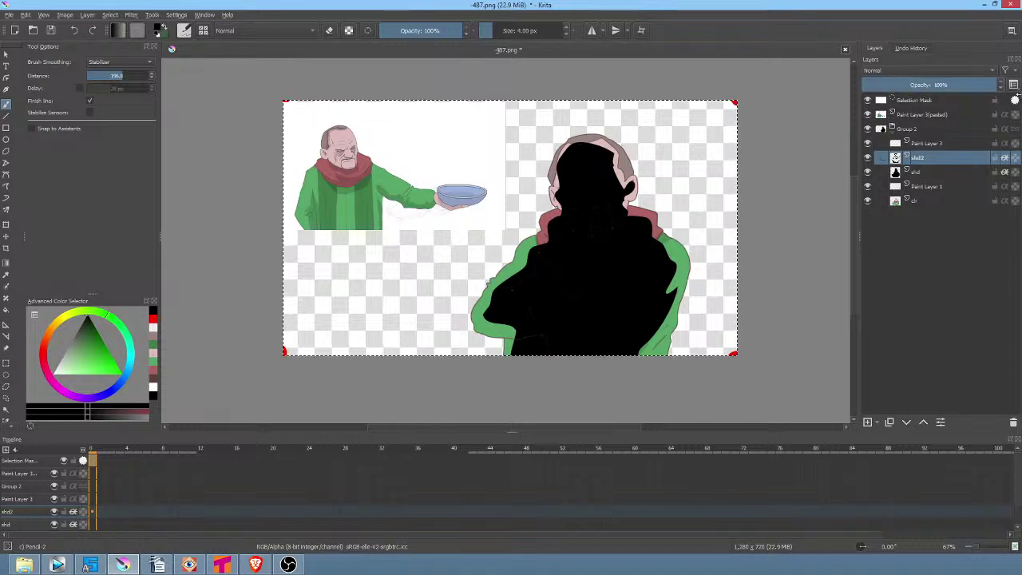
# Lower the opacity of the shd2 and shd shadow layers, with shd at 16%, and select Group 2
pyautogui.click(1005, 172)
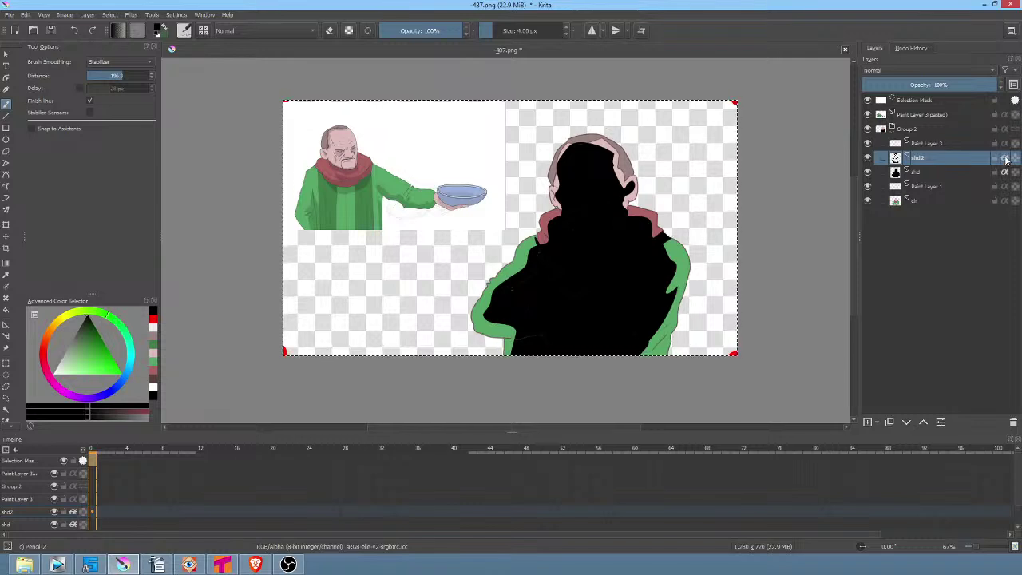
pyautogui.moveTo(969, 87)
pyautogui.mouseDown()
pyautogui.moveTo(872, 84)
pyautogui.moveTo(884, 87)
pyautogui.mouseUp()
pyautogui.click(917, 172)
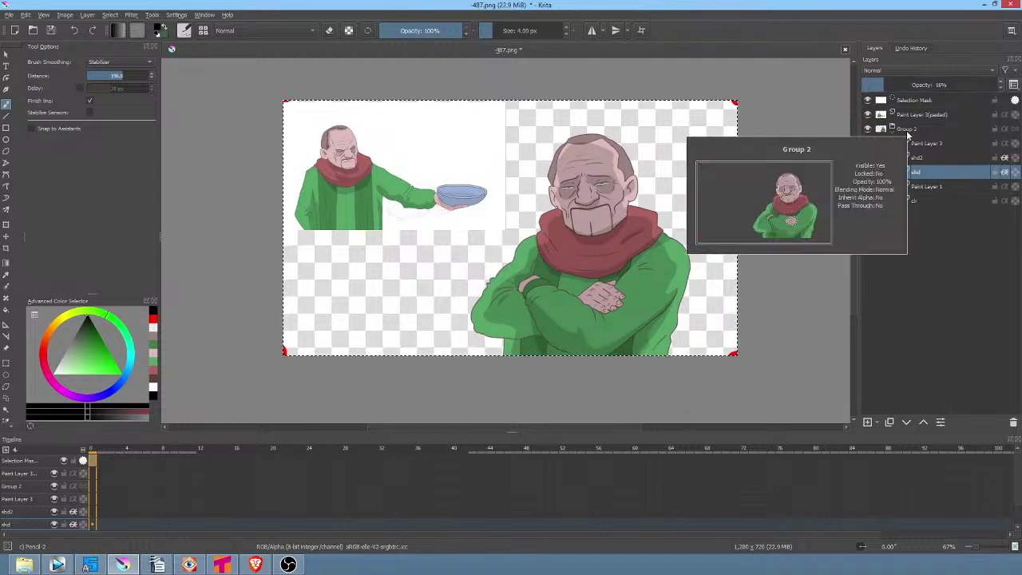
pyautogui.click(907, 129)
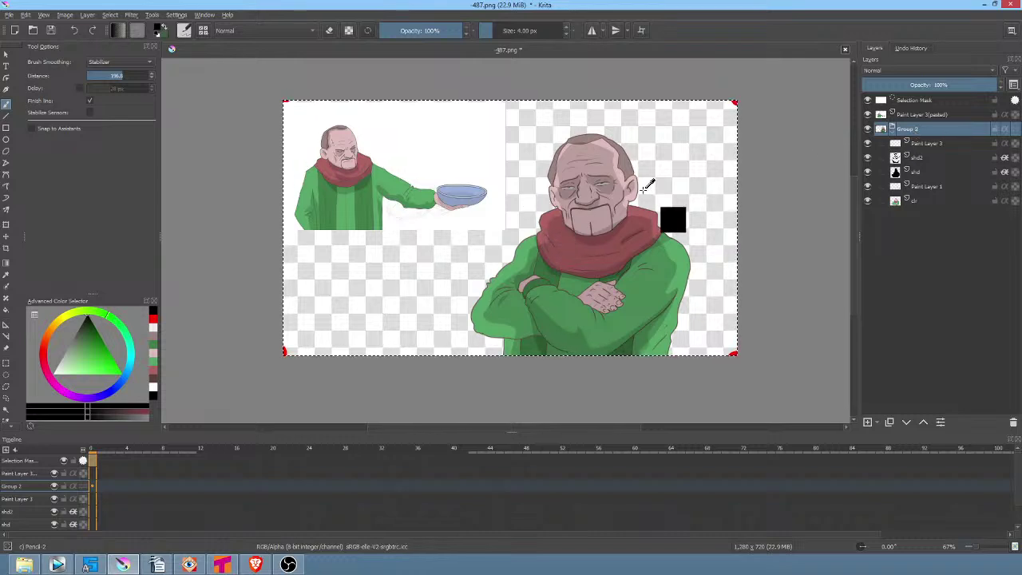
# Switch to Tahoma2D and toggle the preview repeatedly to compare the rendered shading with the raw black shapes around the hood
pyautogui.click(222, 565)
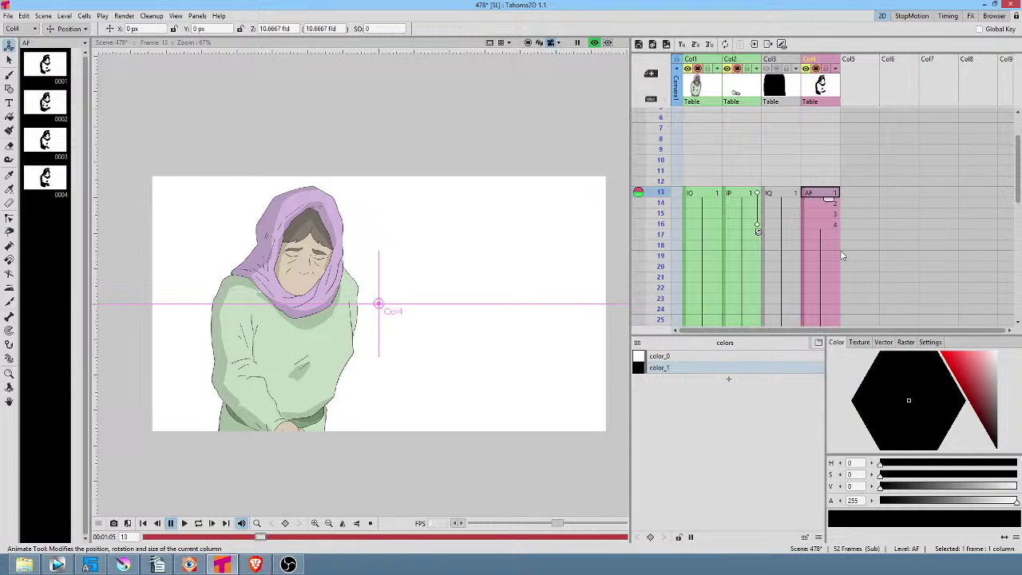
pyautogui.click(595, 43)
pyautogui.scroll(7, 268, 219)
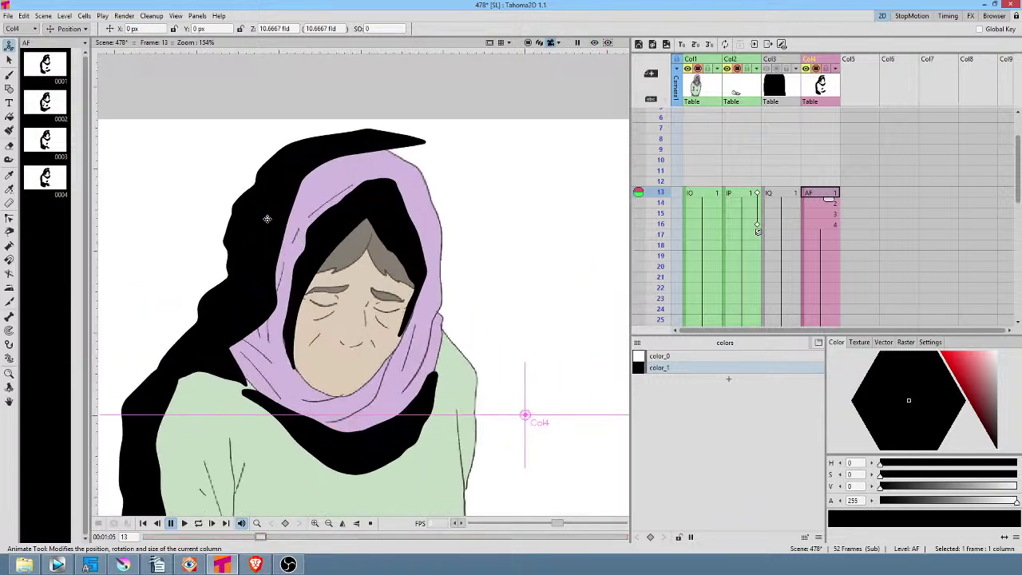
pyautogui.click(594, 45)
pyautogui.click(594, 45)
pyautogui.click(593, 44)
pyautogui.click(594, 45)
pyautogui.click(594, 44)
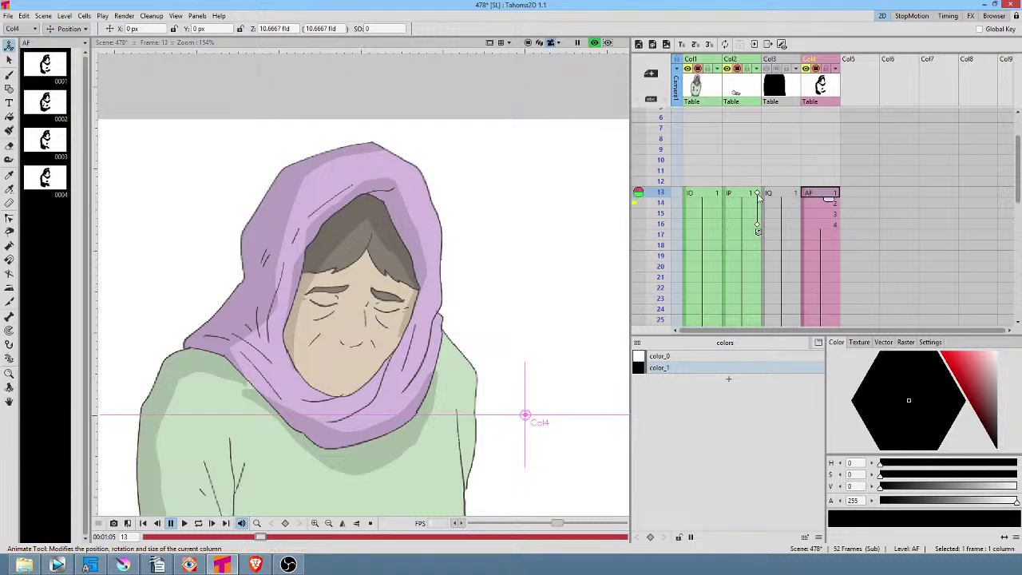
pyautogui.click(595, 43)
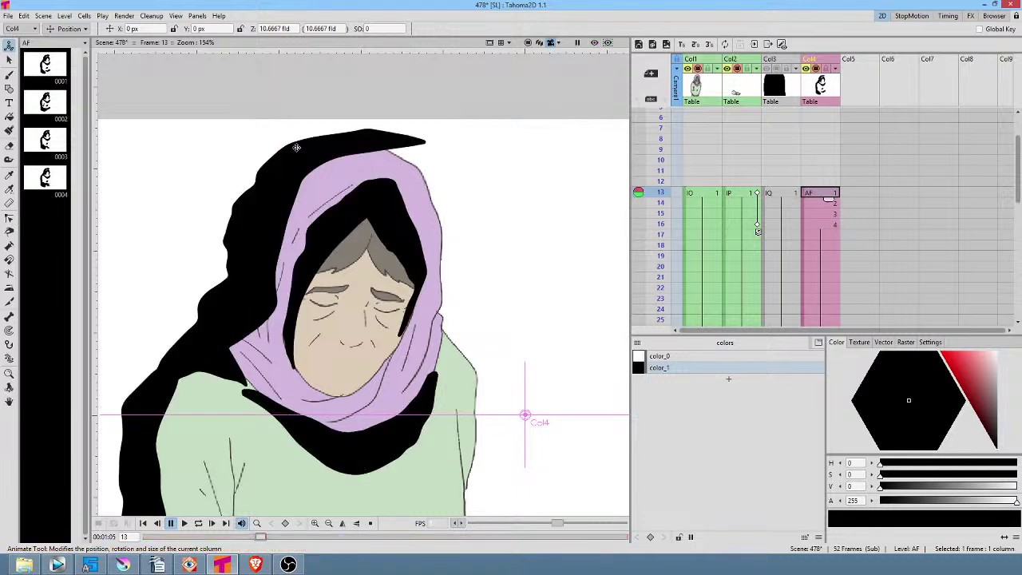
# Open AF drawing 1, brush a freehand filled black circle beside the shading shapes, and undo it
pyautogui.click(64, 60)
pyautogui.scroll(-4, 367, 217)
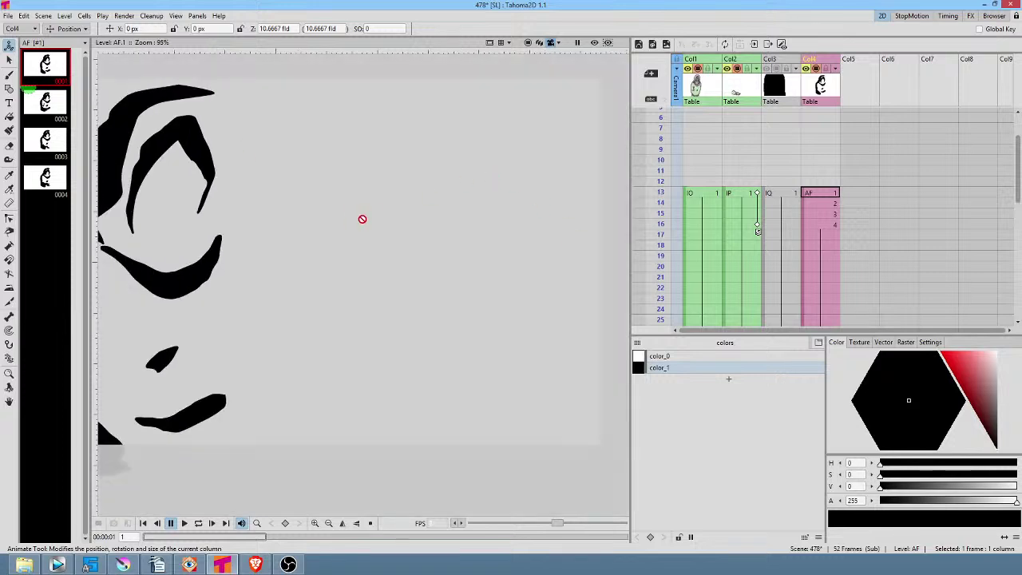
pyautogui.moveTo(346, 218); pyautogui.dragTo(471, 218)
pyautogui.press('b')
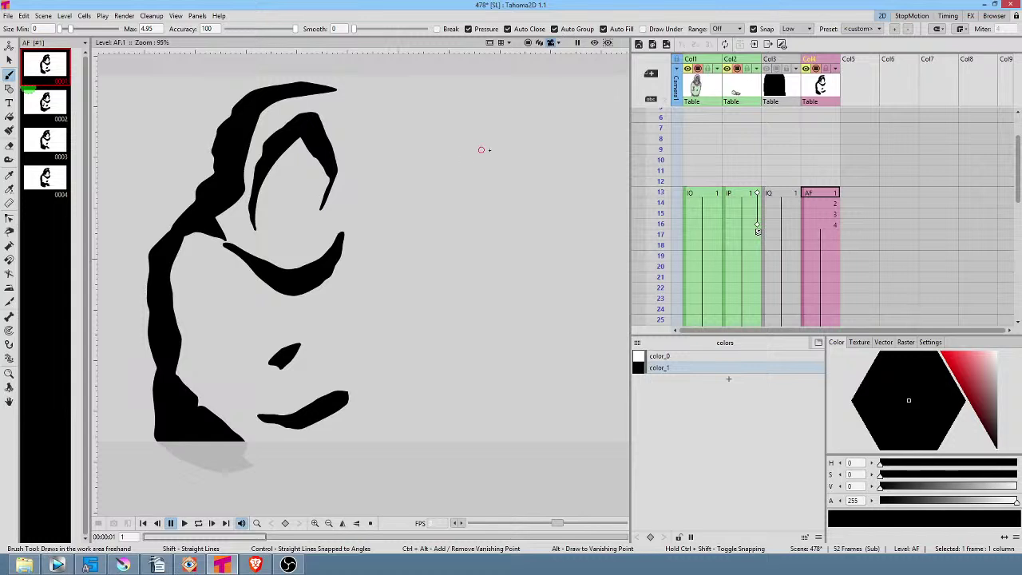
pyautogui.moveTo(481, 149)
pyautogui.mouseDown()
pyautogui.moveTo(446, 190)
pyautogui.moveTo(506, 206)
pyautogui.moveTo(508, 164)
pyautogui.mouseUp()
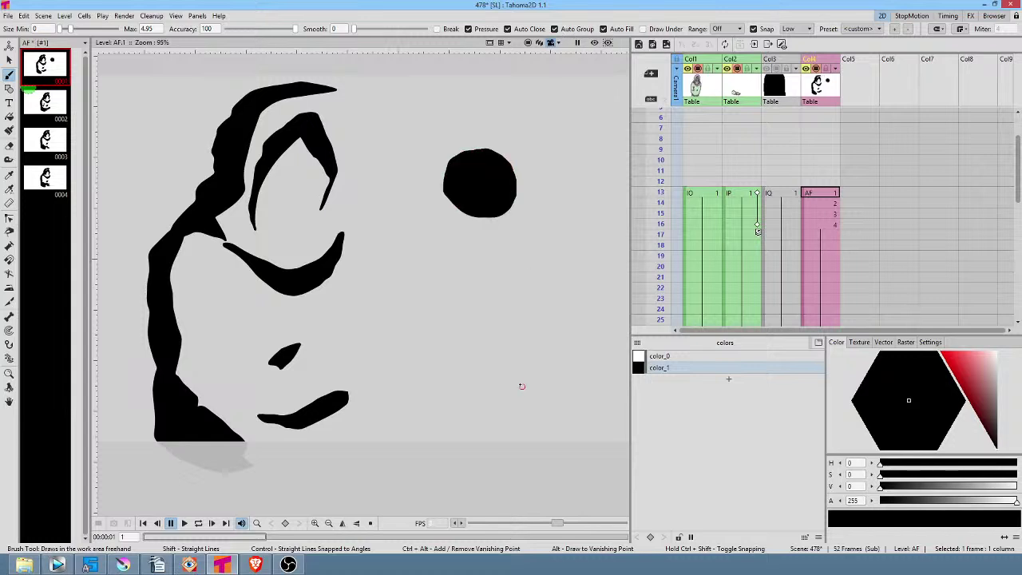
pyautogui.hotkey('ctrl', 'z')
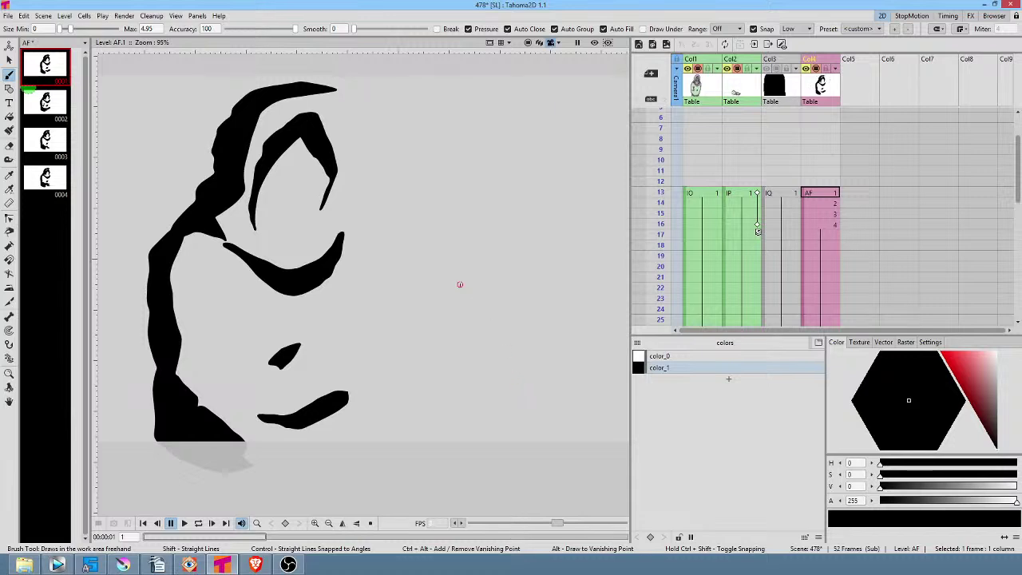
# Examine the AF shading drawings in Col4 against the character at each frame from 13 to 16
pyautogui.click(827, 196)
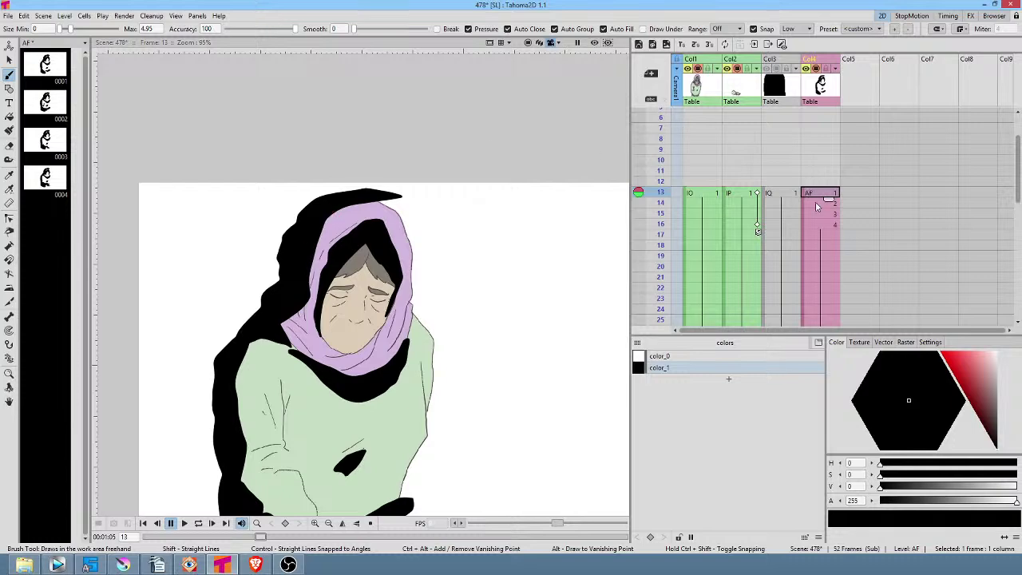
pyautogui.moveTo(397, 337); pyautogui.dragTo(391, 244)
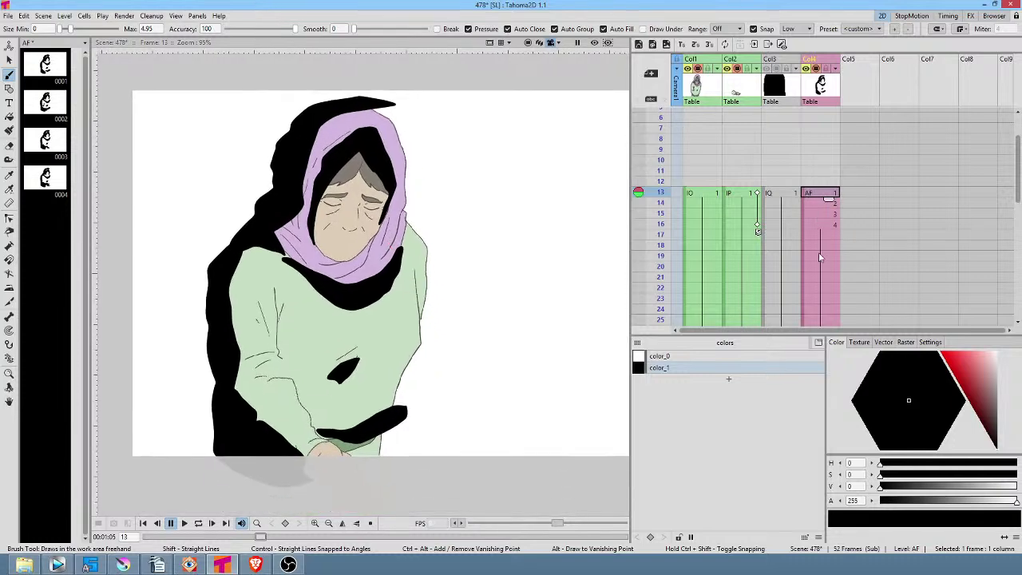
pyautogui.click(813, 205)
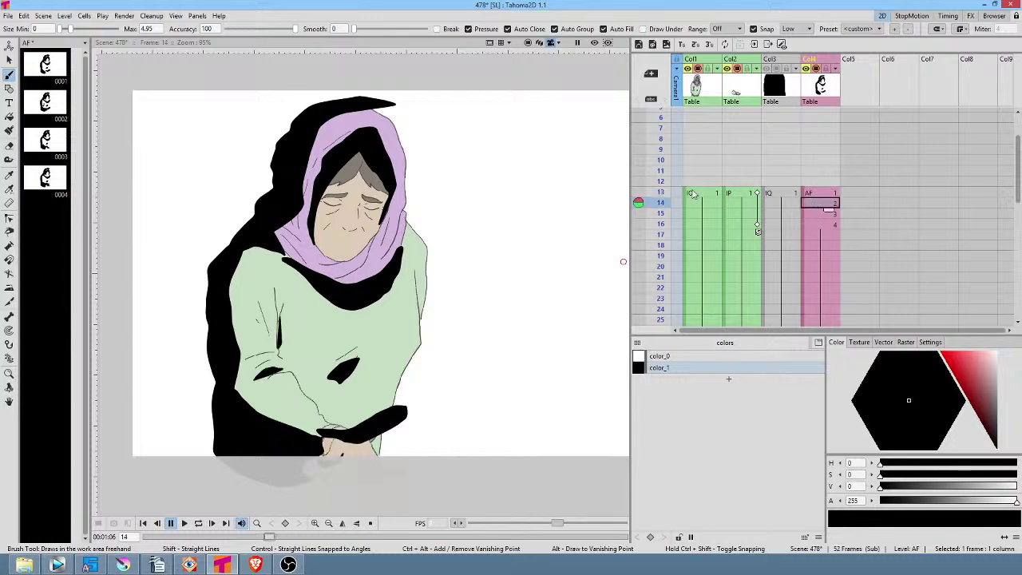
pyautogui.moveTo(657, 205)
pyautogui.mouseDown()
pyautogui.moveTo(656, 226)
pyautogui.moveTo(656, 194)
pyautogui.moveTo(655, 229)
pyautogui.moveTo(656, 196)
pyautogui.mouseUp()
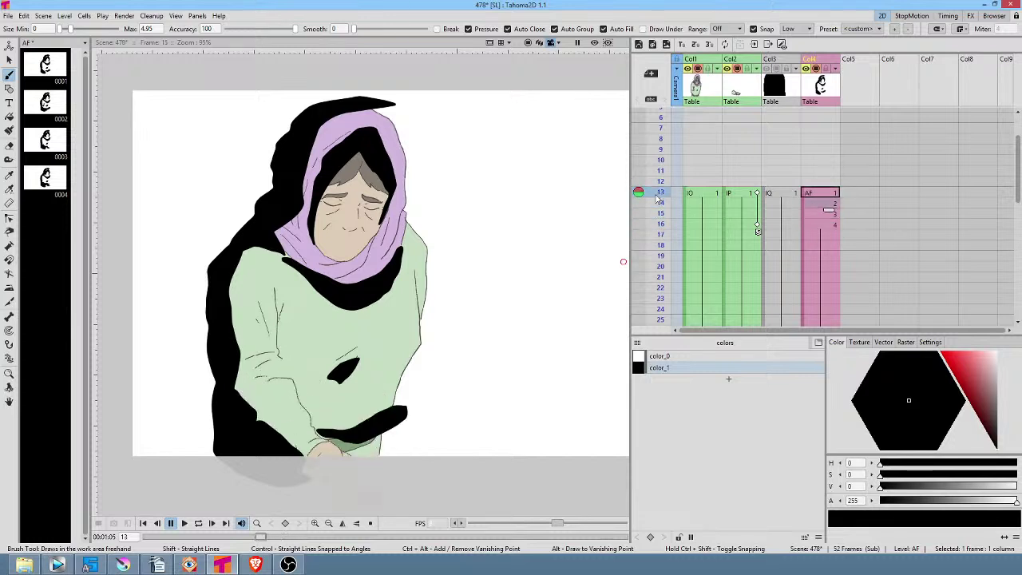
pyautogui.click(819, 206)
pyautogui.click(817, 217)
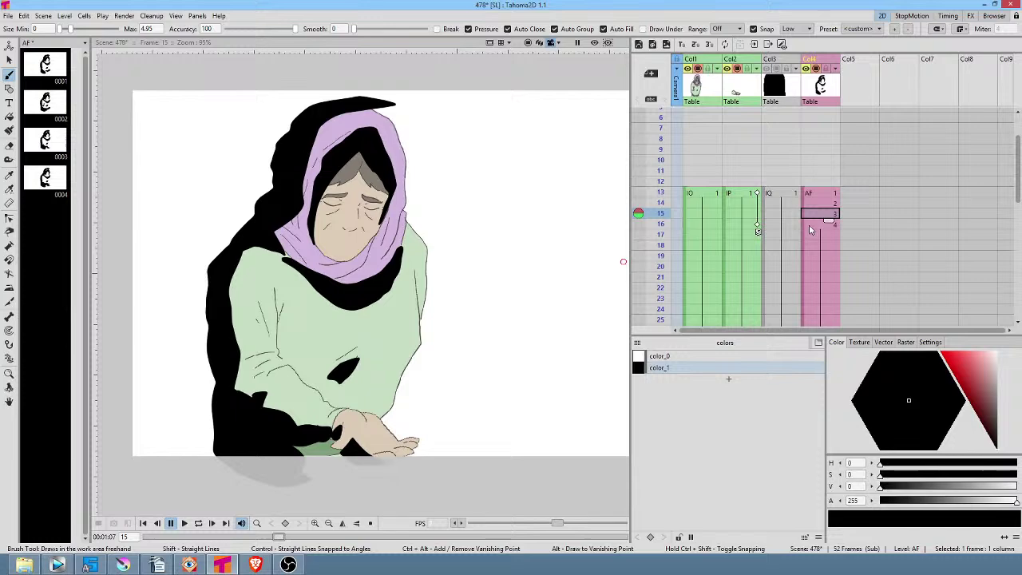
pyautogui.click(810, 224)
pyautogui.scroll(-2, 862, 284)
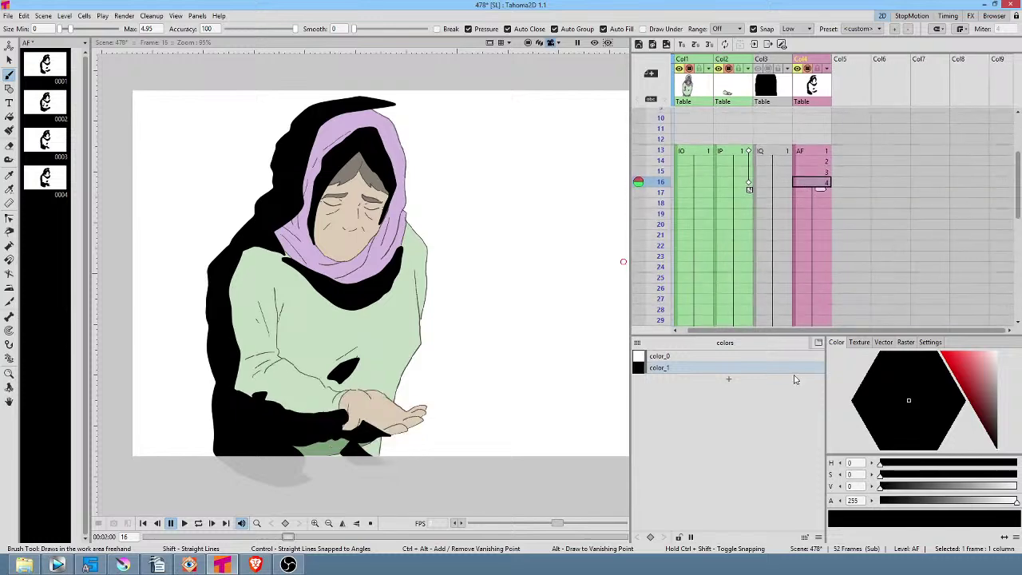
pyautogui.moveTo(771, 192); pyautogui.dragTo(808, 244)
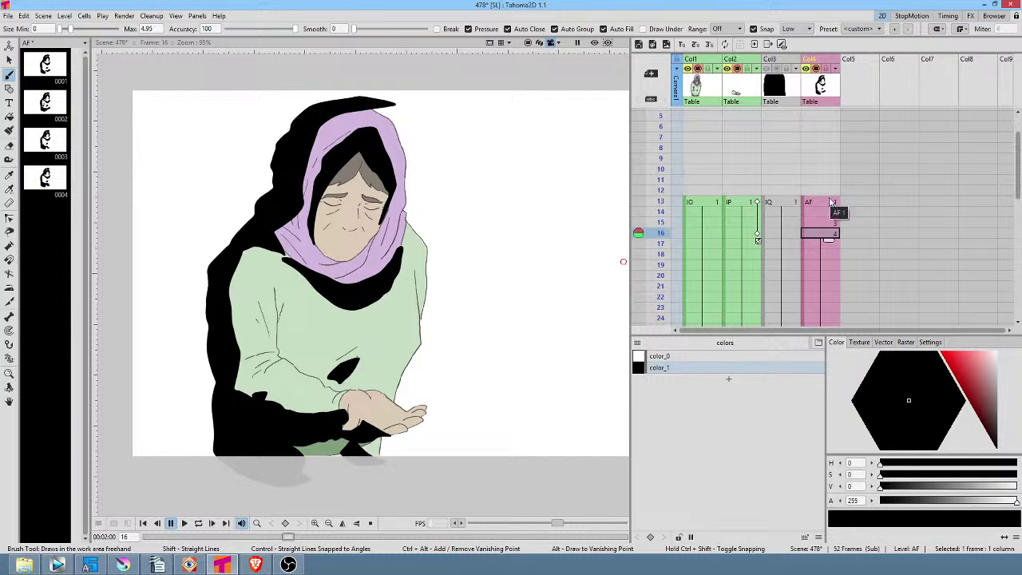
# Open the Fx Schematic, shift the MultiplyIno01 node slightly and inspect its effect settings
pyautogui.hotkey('ctrl', 'shift', 'f')
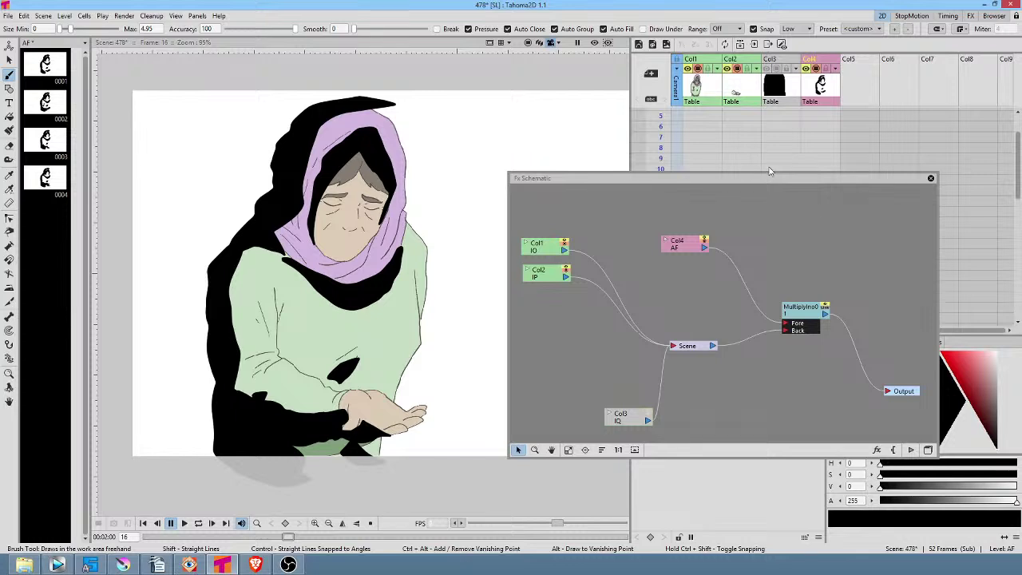
pyautogui.moveTo(816, 316); pyautogui.dragTo(812, 310)
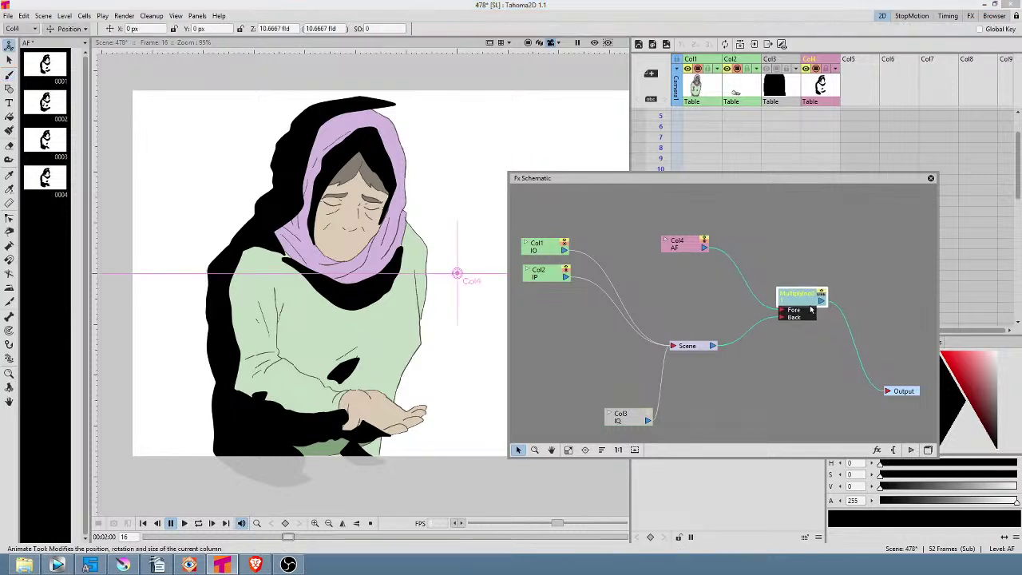
pyautogui.doubleClick(806, 303)
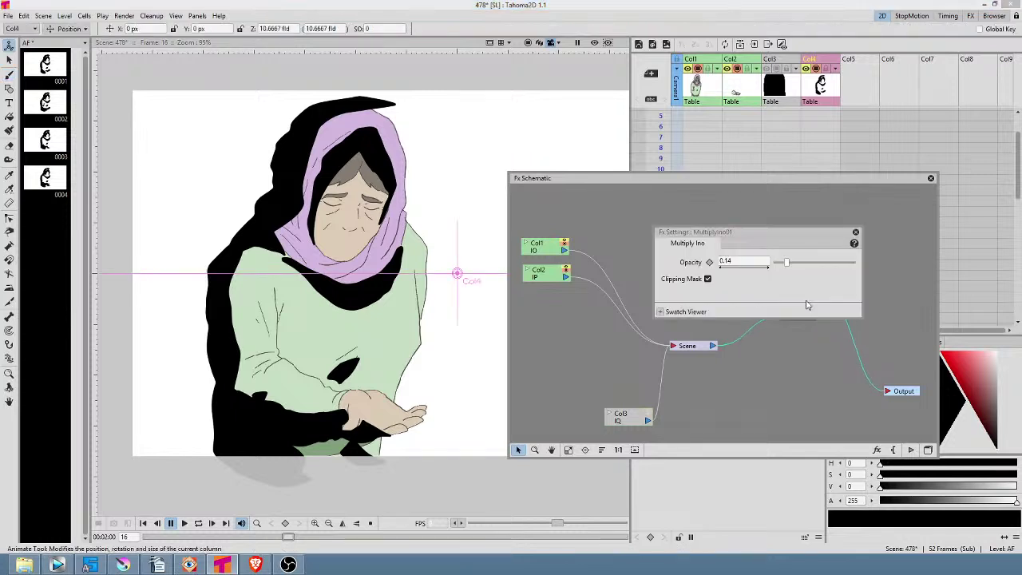
pyautogui.click(858, 234)
# Look up the Multiply Ino effect among the Layer_Blending_Ino effects that can be added
pyautogui.rightClick(786, 225)
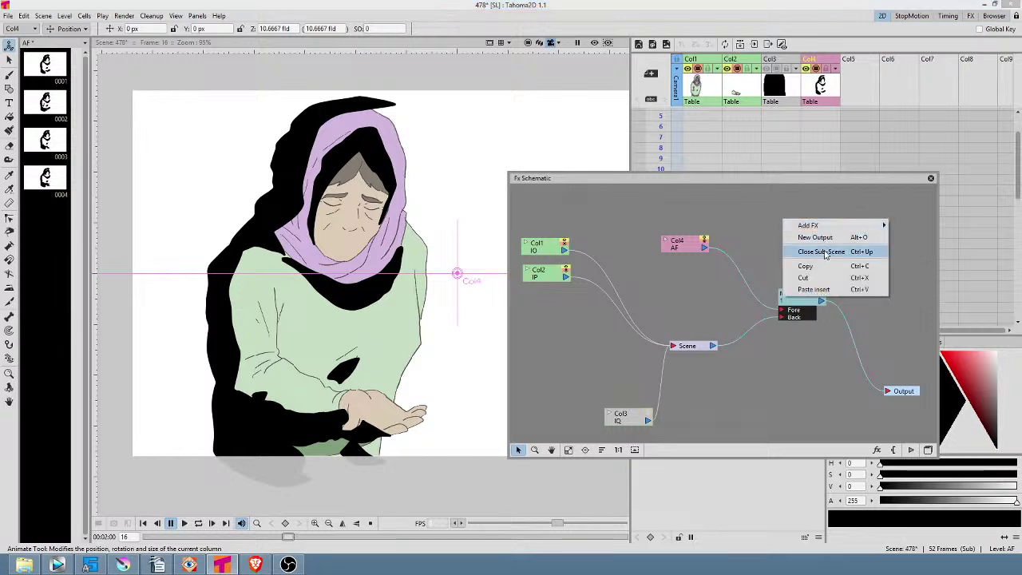
pyautogui.moveTo(810, 226)
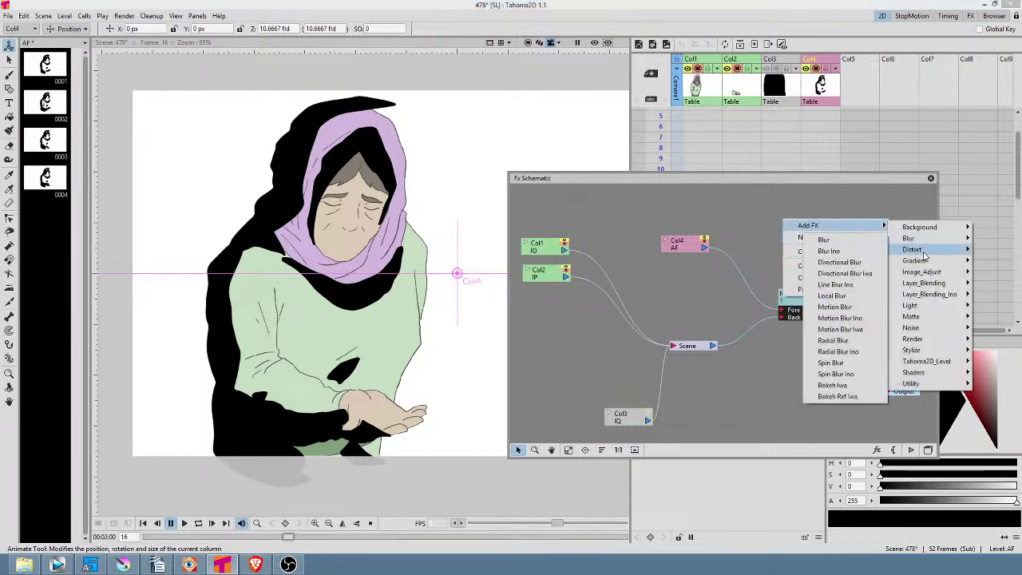
pyautogui.moveTo(918, 317)
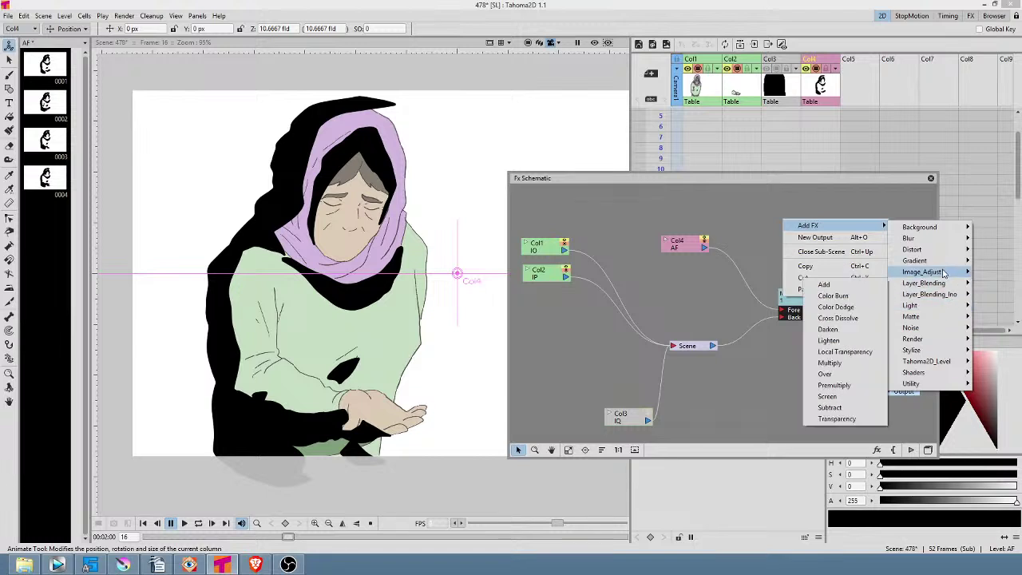
pyautogui.moveTo(940, 286)
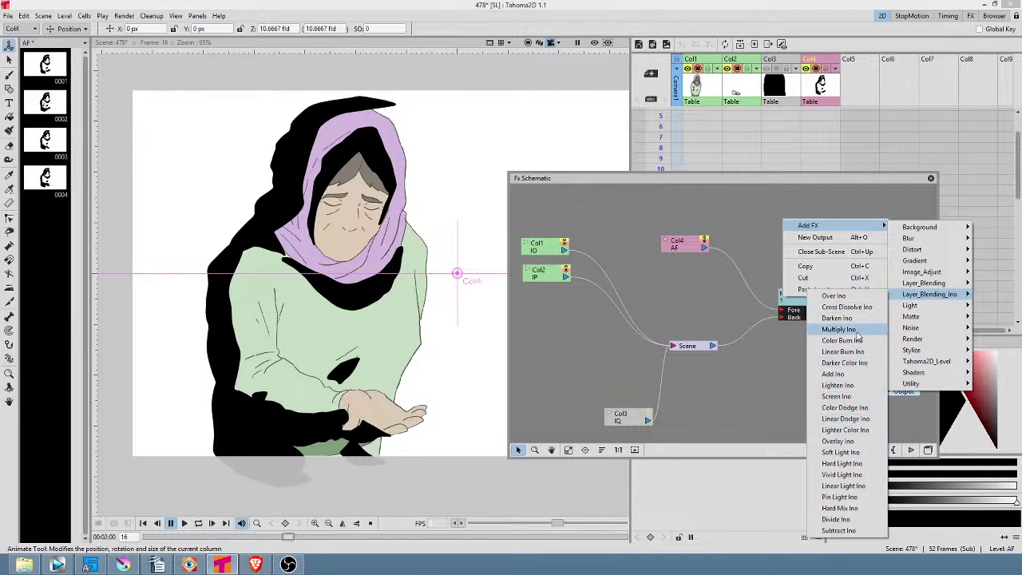
pyautogui.click(838, 329)
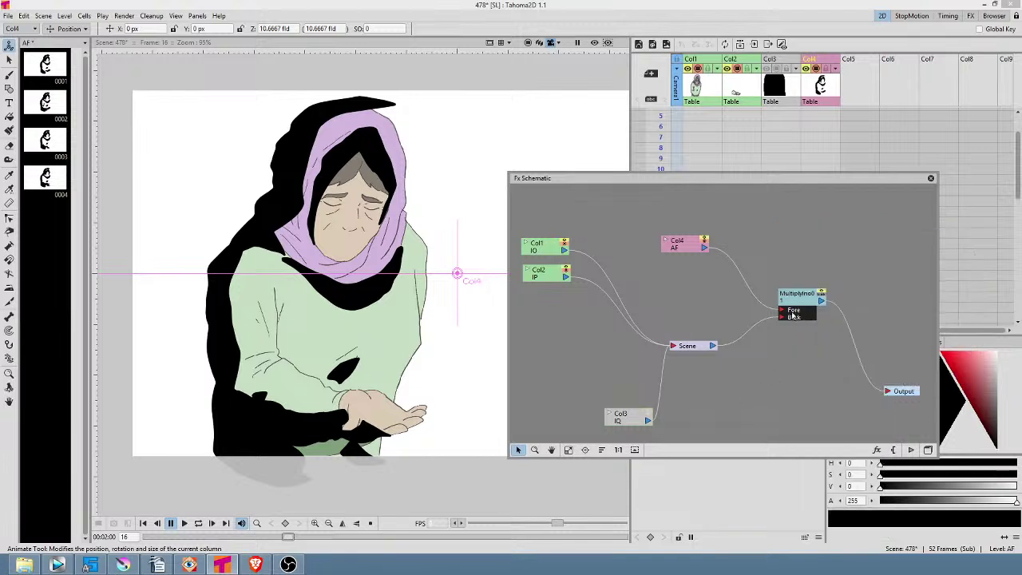
# Turn on the preview and compare MultiplyIno01 with its Clipping Mask off and on, leaving the mask enabled
pyautogui.doubleClick(793, 314)
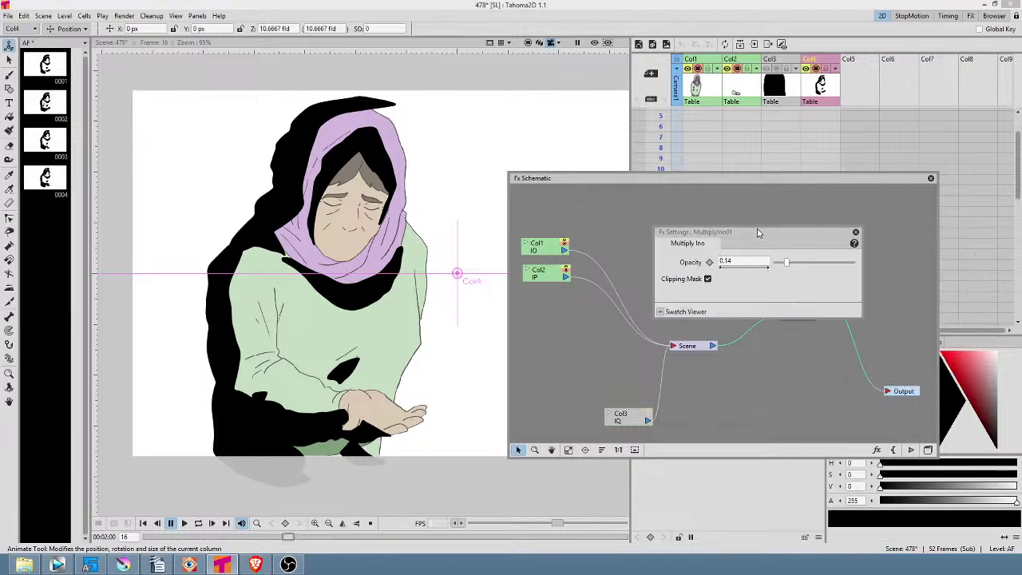
pyautogui.moveTo(759, 235); pyautogui.dragTo(794, 199)
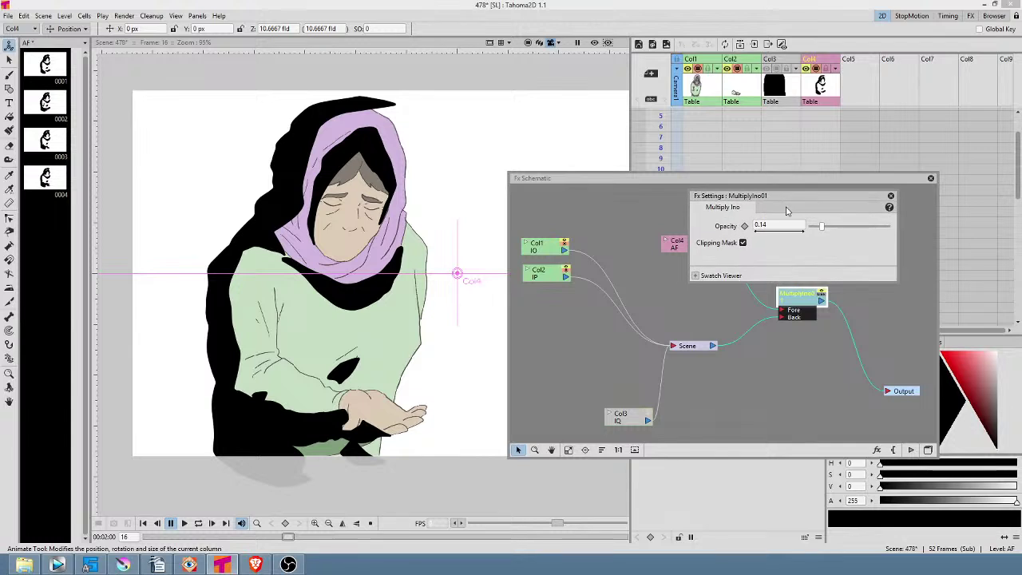
pyautogui.click(743, 243)
pyautogui.click(593, 43)
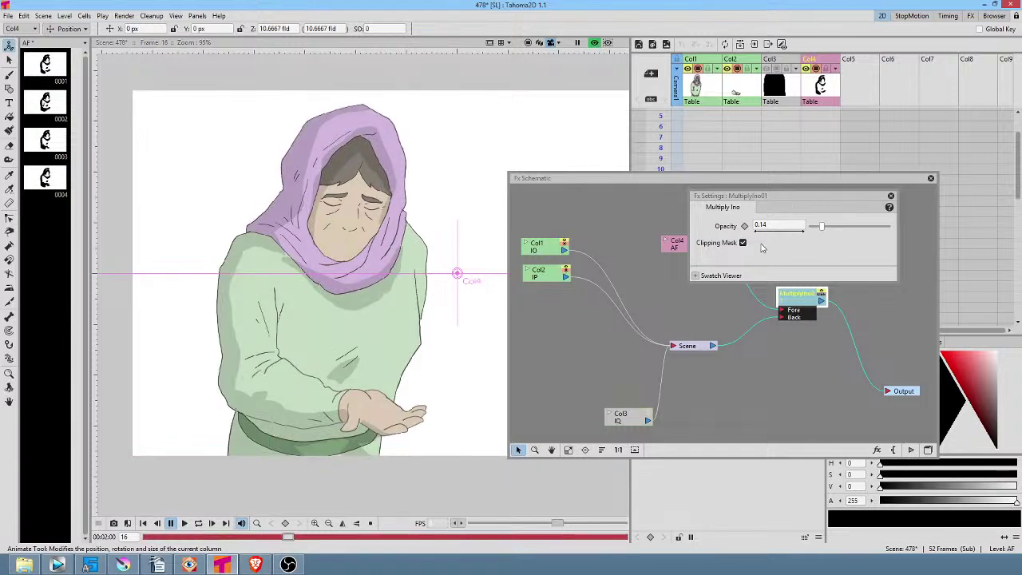
pyautogui.click(743, 243)
pyautogui.click(744, 242)
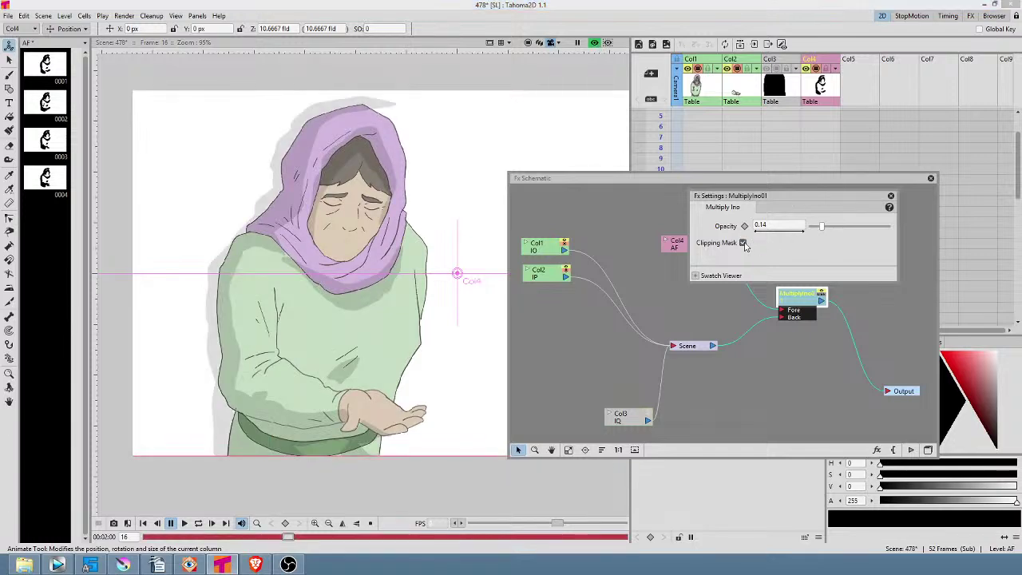
pyautogui.click(744, 243)
pyautogui.click(743, 243)
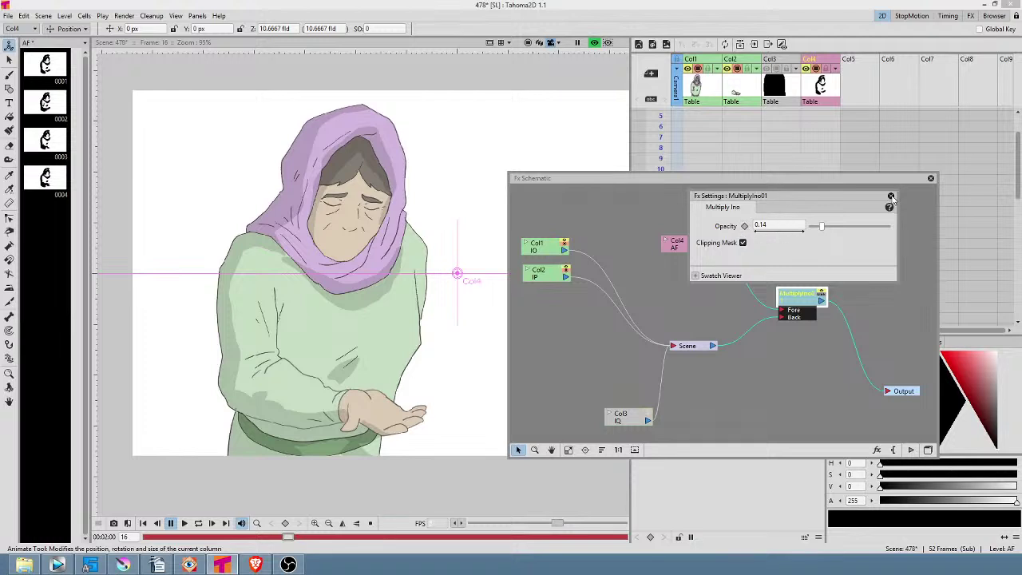
pyautogui.click(891, 195)
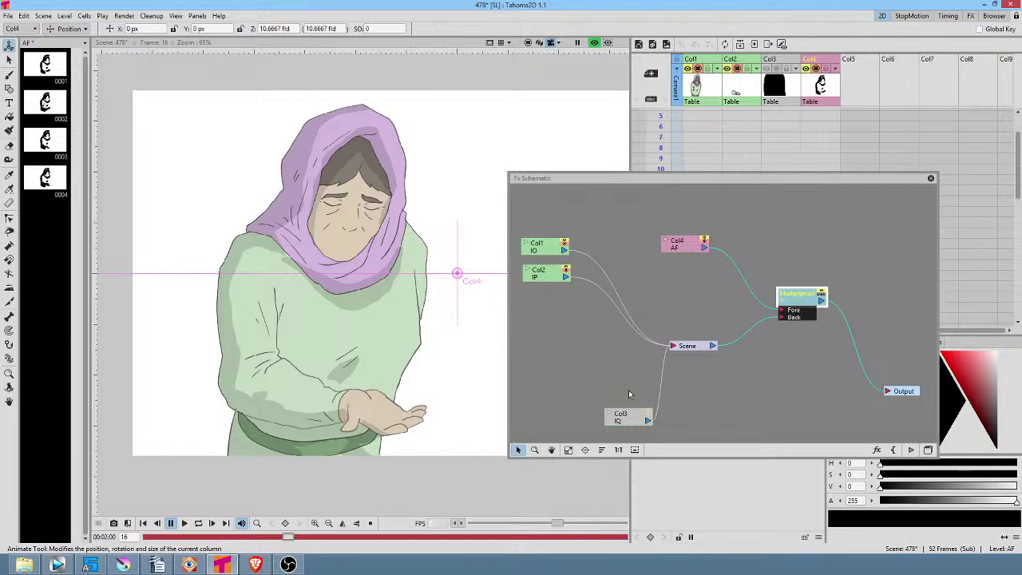
# Place the Col3 node beneath Col2 in the Fx Schematic, close the schematic and return to frame 13
pyautogui.moveTo(619, 415); pyautogui.dragTo(559, 354)
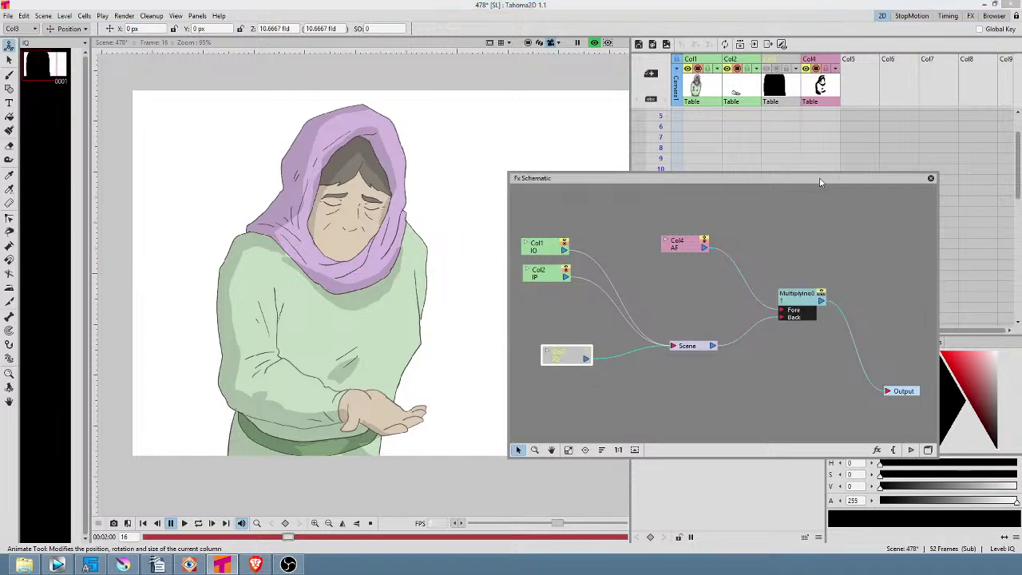
pyautogui.click(930, 178)
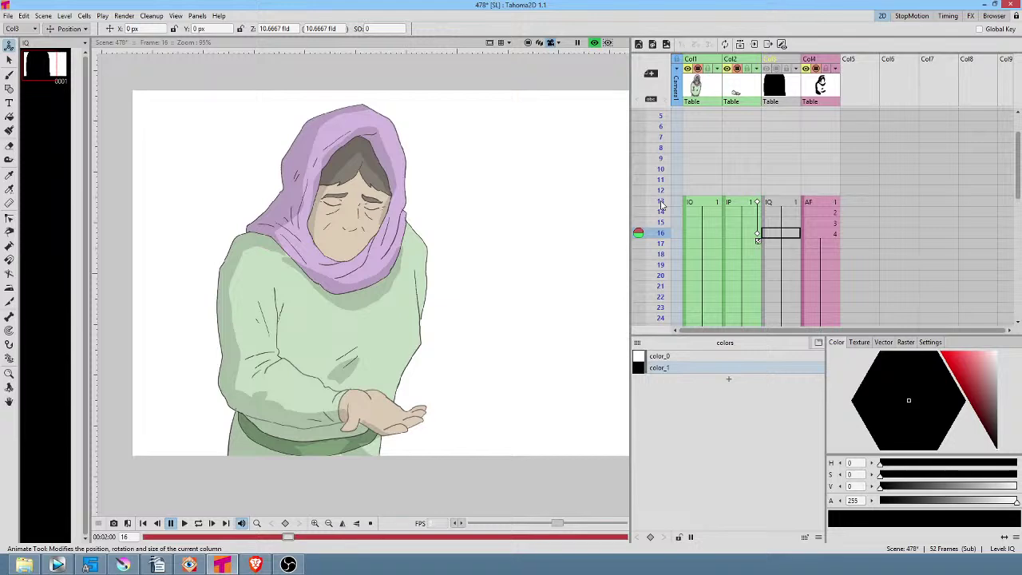
pyautogui.click(661, 206)
pyautogui.moveTo(660, 205)
pyautogui.mouseDown()
pyautogui.moveTo(655, 242)
pyautogui.moveTo(650, 202)
pyautogui.moveTo(643, 243)
pyautogui.moveTo(643, 202)
pyautogui.mouseUp()
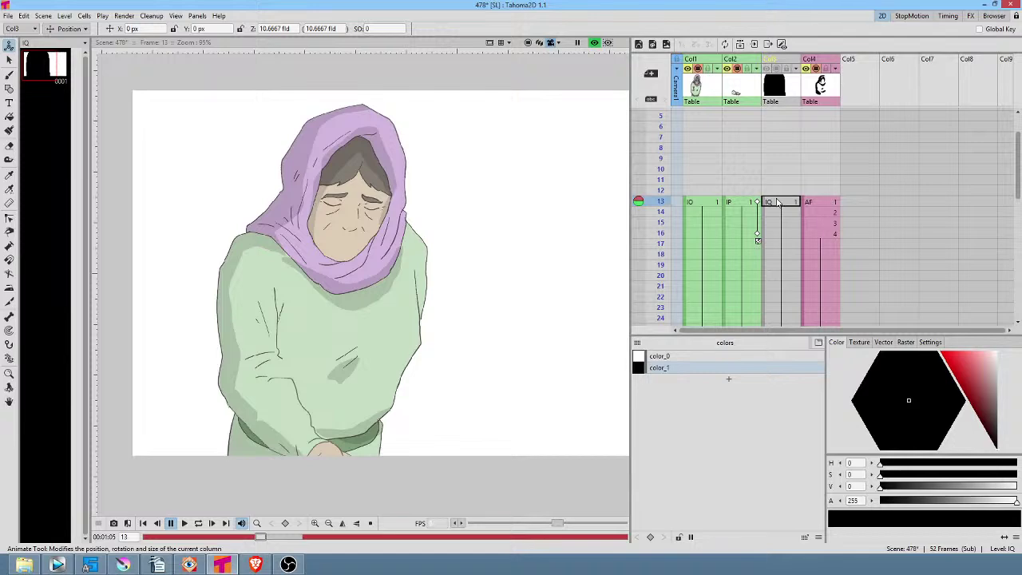
# Reopen the Fx Schematic and reposition the Col4, Col1 and Col2 nodes, keeping Col4 above and Col2 just beneath Col1
pyautogui.moveTo(797, 0); pyautogui.dragTo(755, 183)
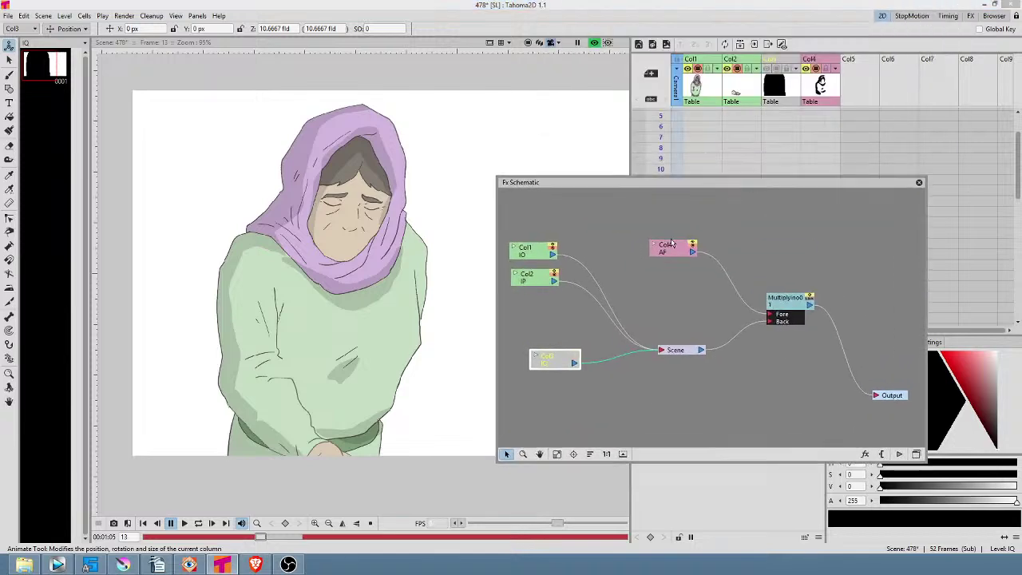
pyautogui.moveTo(672, 250); pyautogui.dragTo(666, 226)
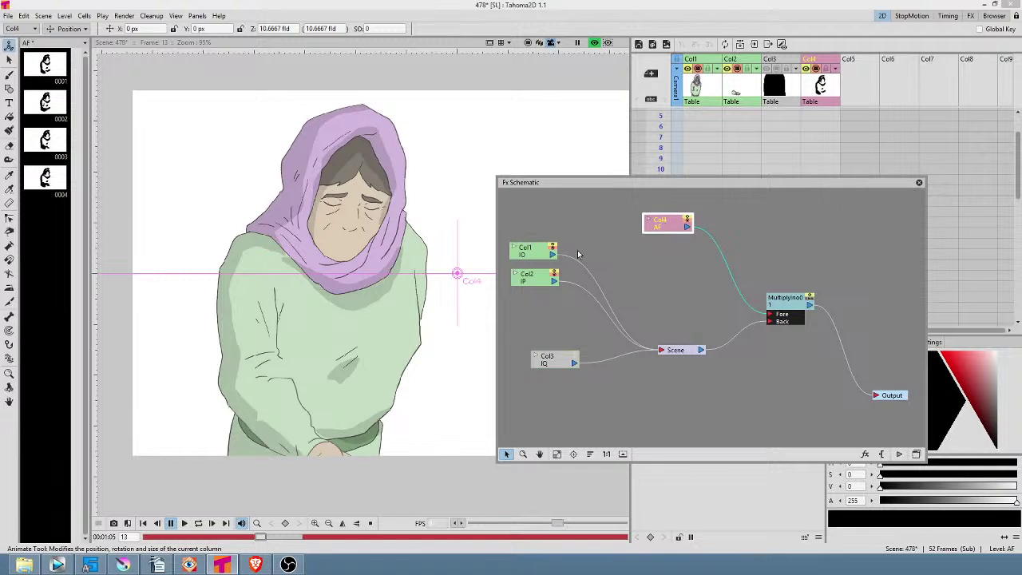
pyautogui.moveTo(543, 256); pyautogui.dragTo(551, 238)
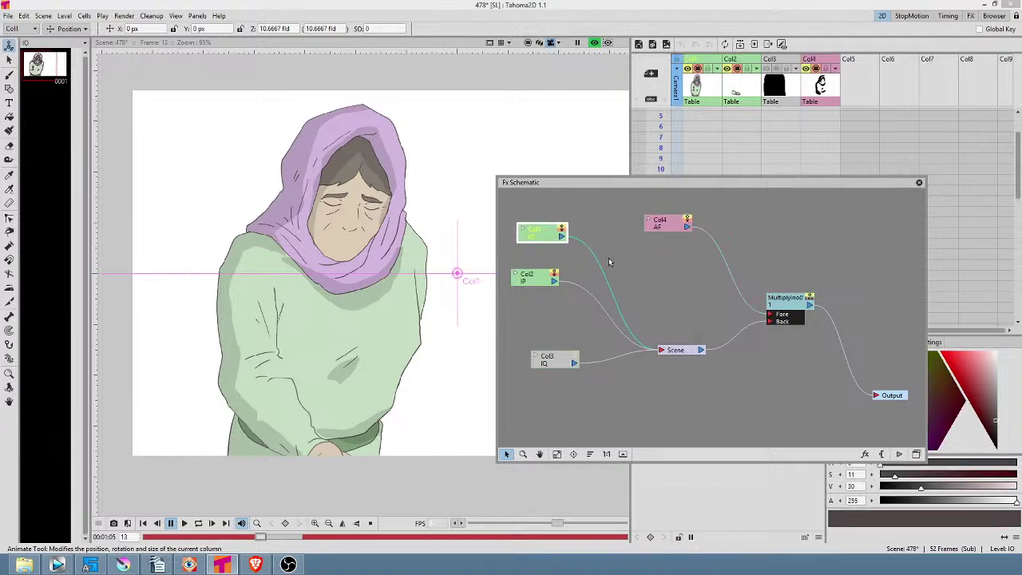
pyautogui.moveTo(669, 226); pyautogui.dragTo(657, 220)
pyautogui.moveTo(545, 233); pyautogui.dragTo(541, 240)
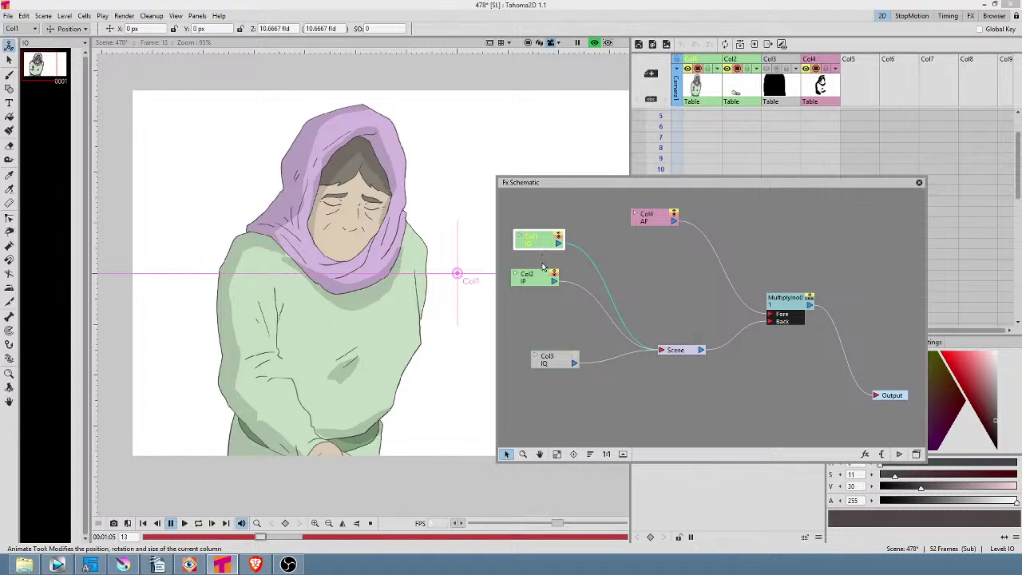
pyautogui.moveTo(533, 277); pyautogui.dragTo(542, 275)
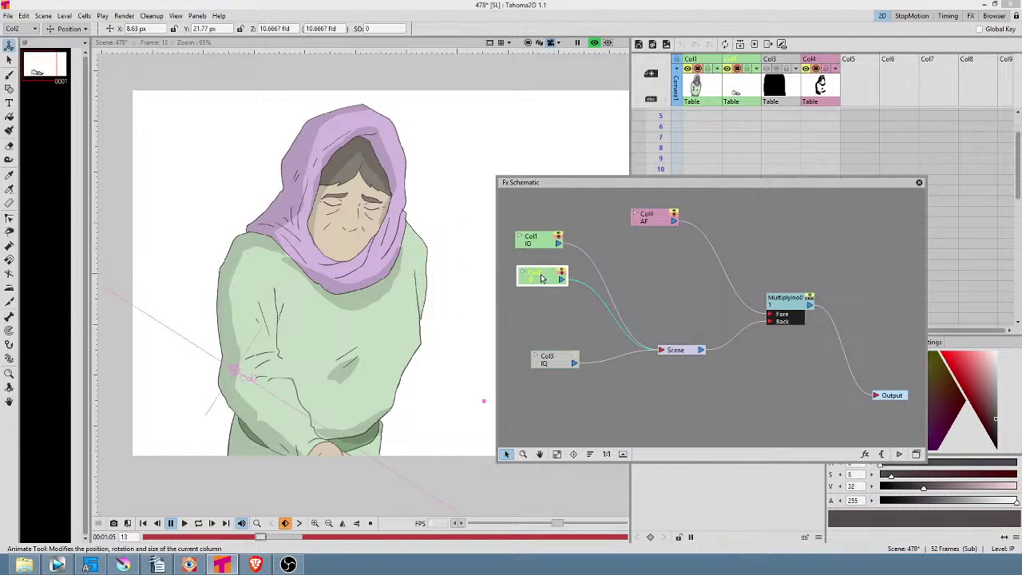
# Look through the Layer_Blending effects that can be inserted on the Col1 connection without adding one
pyautogui.rightClick(574, 246)
pyautogui.moveTo(622, 253)
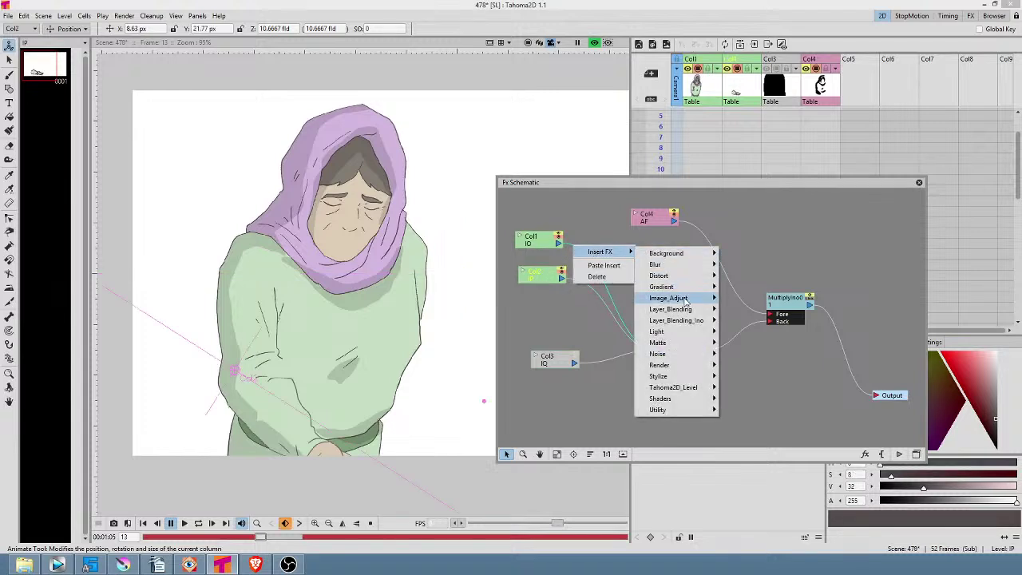
pyautogui.moveTo(690, 322)
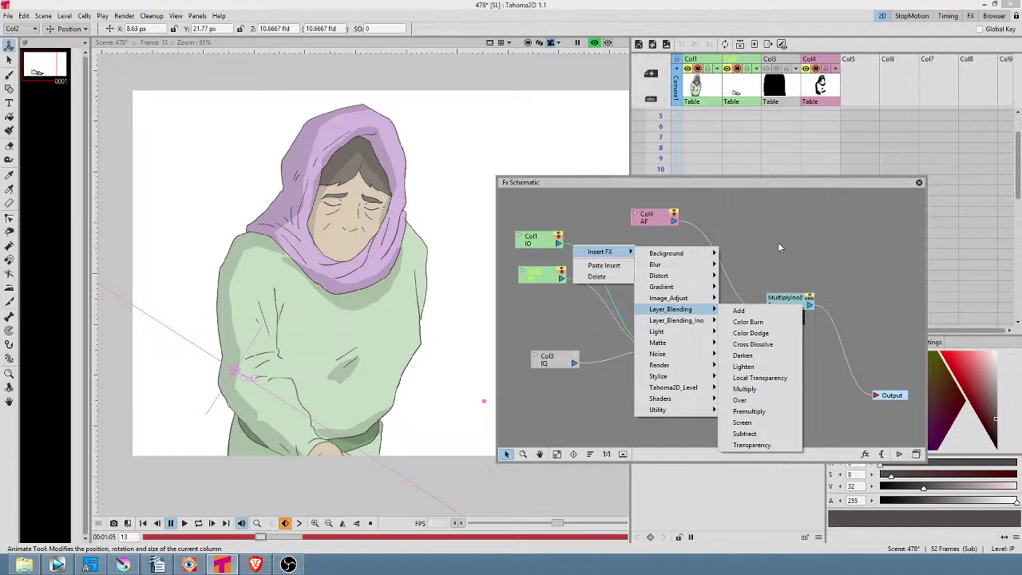
pyautogui.click(750, 401)
# Move the Scene, Output and MultiplyIno01 nodes up and inward for a more compact node layout
pyautogui.moveTo(651, 217)
pyautogui.mouseDown()
pyautogui.moveTo(639, 230)
pyautogui.moveTo(652, 225)
pyautogui.mouseUp()
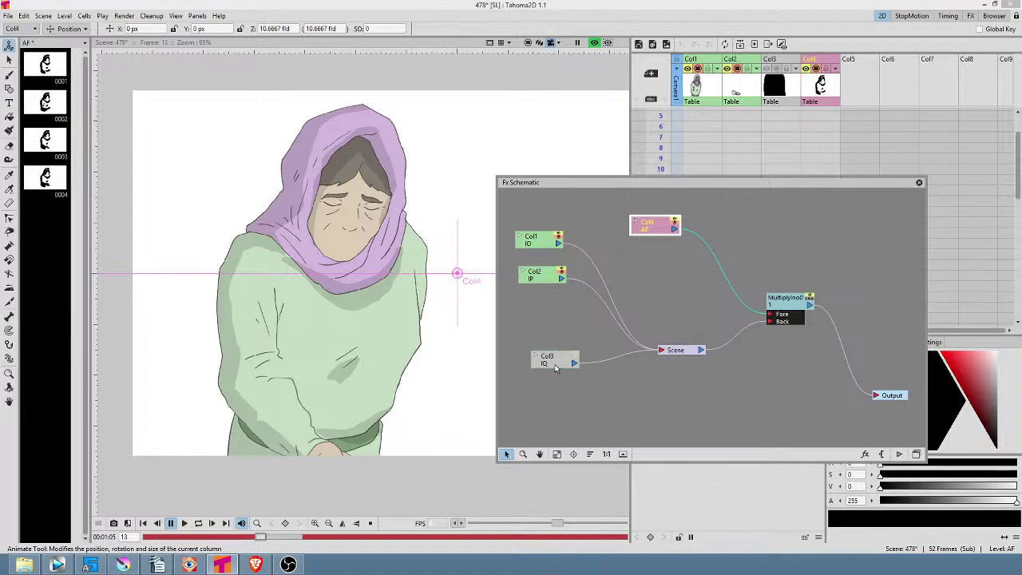
pyautogui.moveTo(674, 351); pyautogui.dragTo(656, 332)
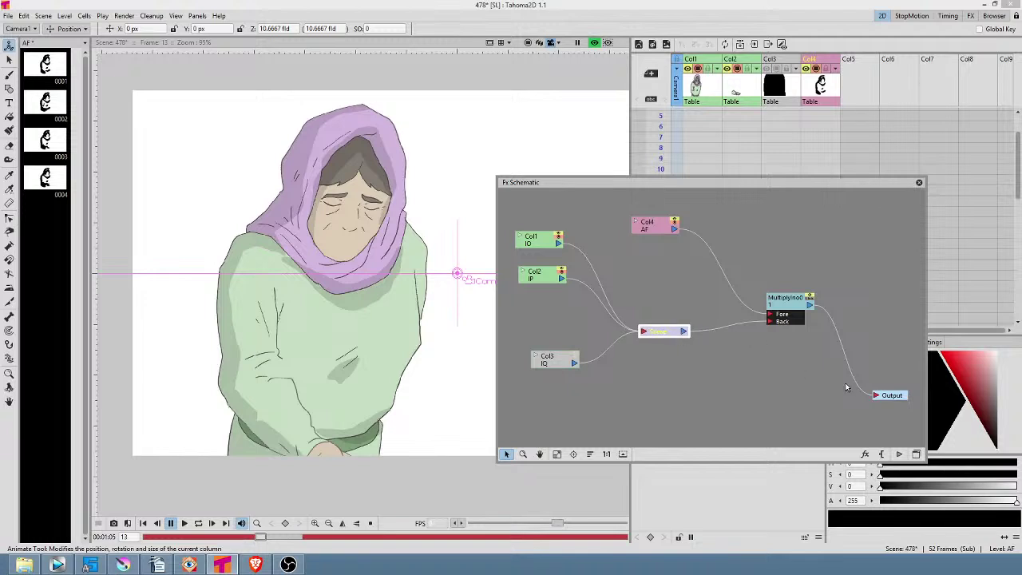
pyautogui.moveTo(886, 395); pyautogui.dragTo(869, 363)
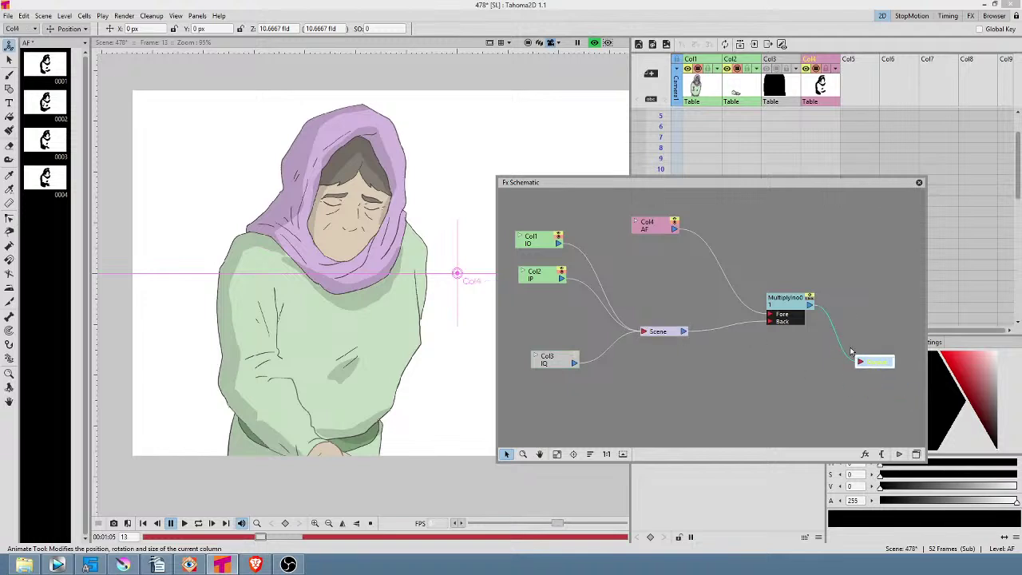
pyautogui.moveTo(789, 305); pyautogui.dragTo(765, 287)
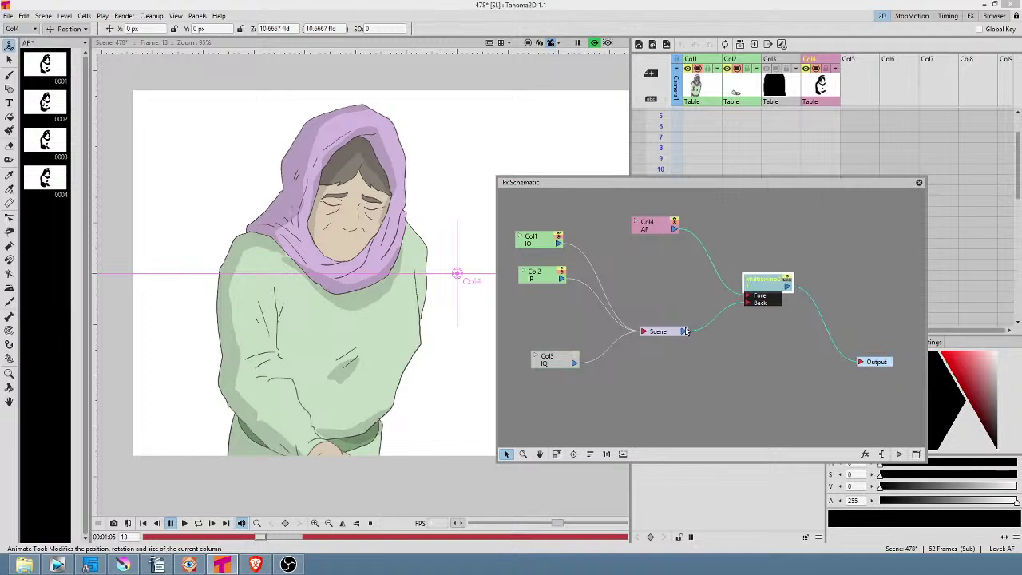
pyautogui.moveTo(665, 332); pyautogui.dragTo(671, 330)
pyautogui.click(430, 20)
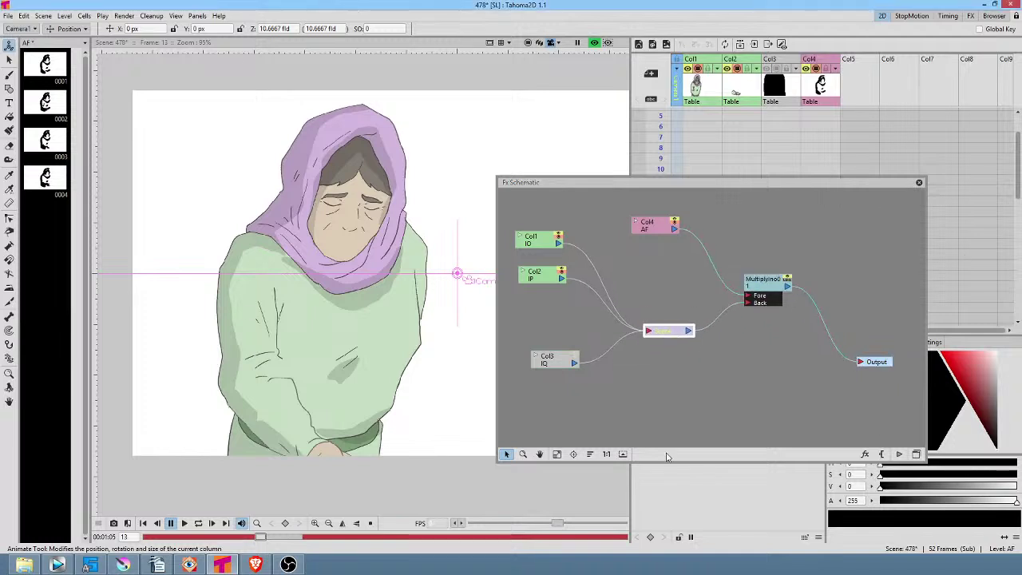
# Shift Col4 closer above Col1 and bring the Scene and MultiplyIno01 nodes nearer to the column nodes
pyautogui.moveTo(875, 365); pyautogui.dragTo(874, 356)
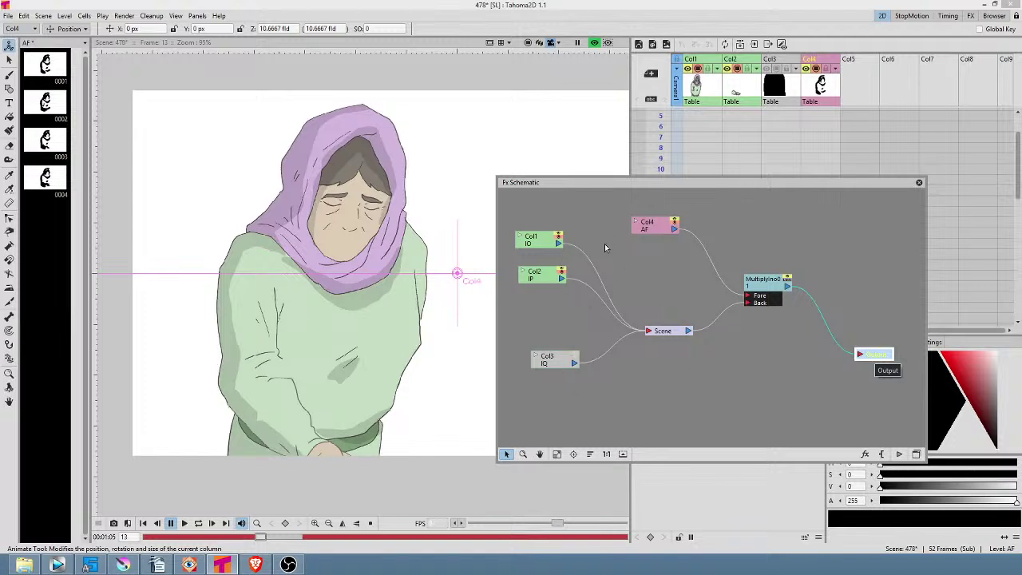
pyautogui.moveTo(658, 224); pyautogui.dragTo(653, 219)
pyautogui.moveTo(666, 331); pyautogui.dragTo(667, 324)
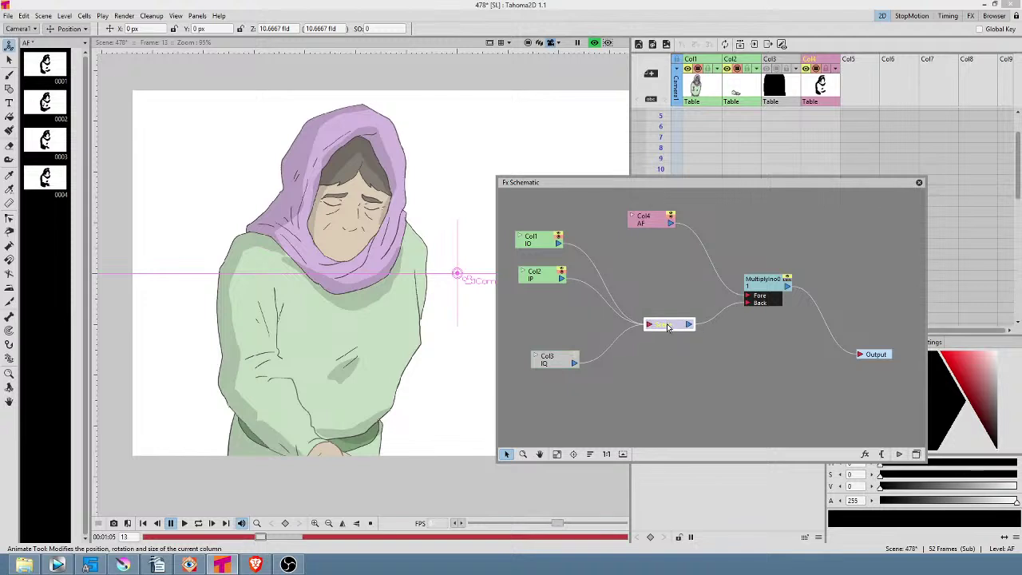
pyautogui.moveTo(663, 224); pyautogui.dragTo(638, 222)
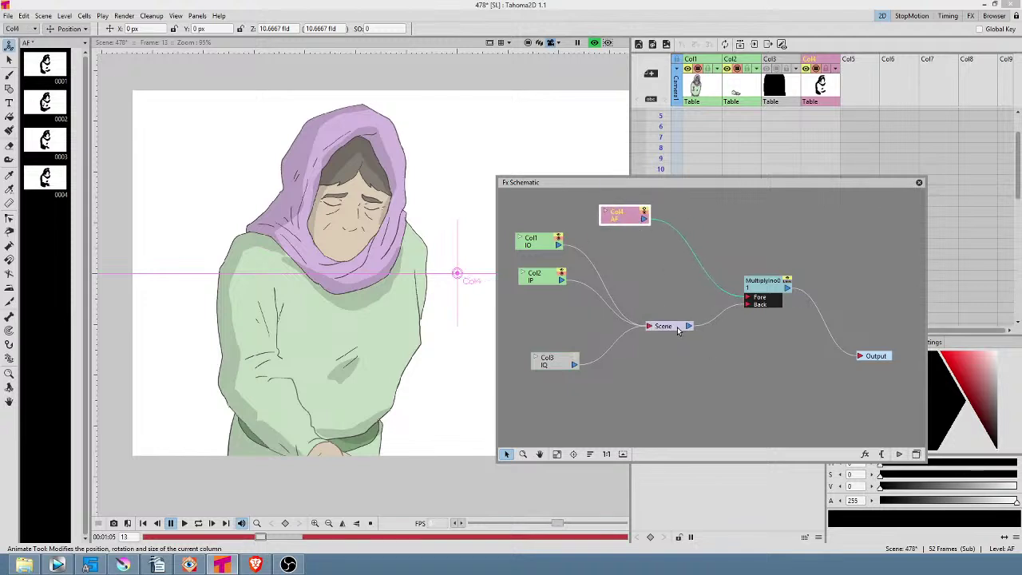
pyautogui.moveTo(676, 331); pyautogui.dragTo(655, 322)
pyautogui.moveTo(774, 284); pyautogui.dragTo(745, 288)
# Nudge Scene and MultiplyIno01, move the Output node closer to MultiplyIno01, and close the Fx Schematic
pyautogui.click(616, 218)
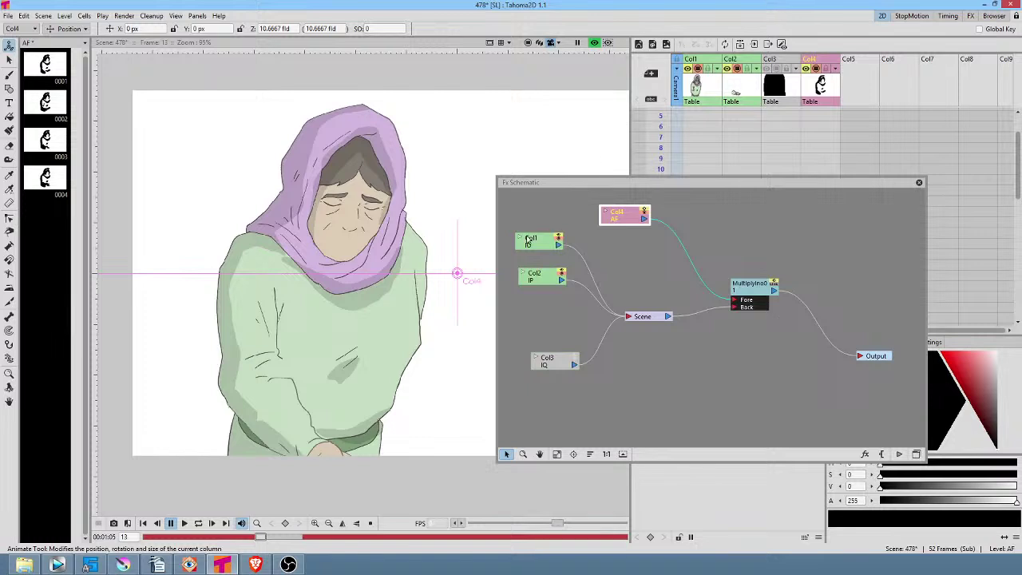
pyautogui.click(752, 295)
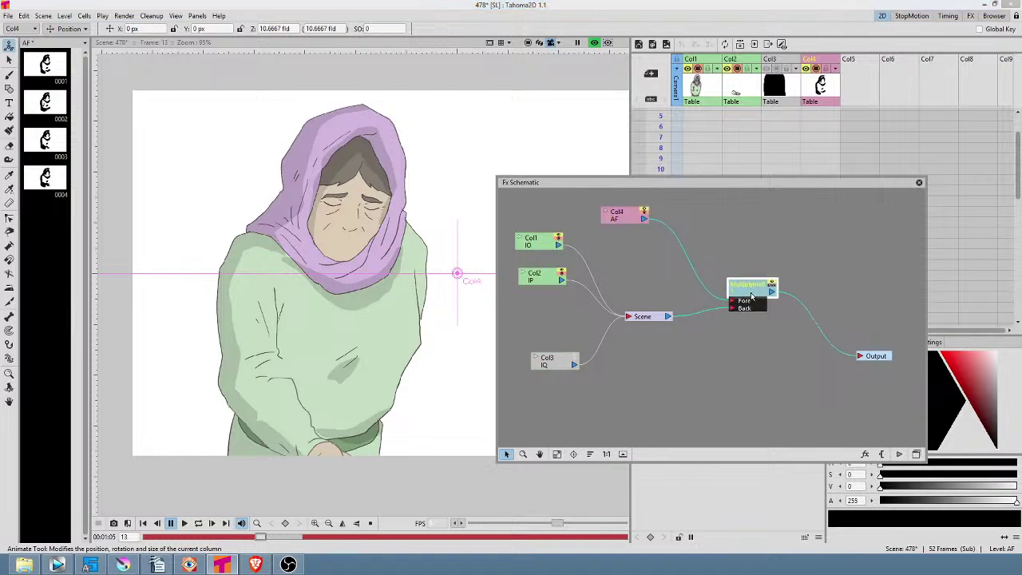
pyautogui.click(651, 320)
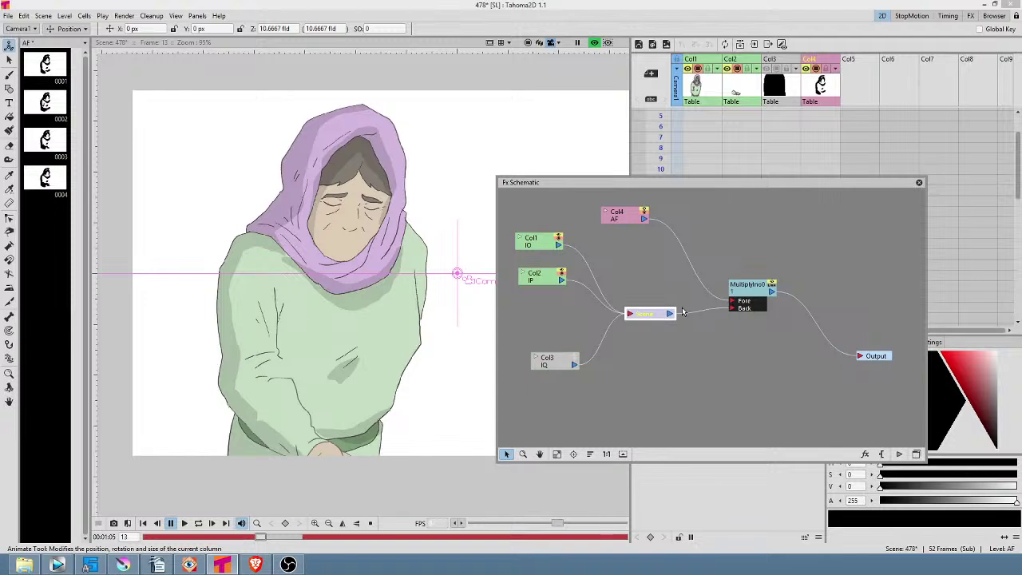
pyautogui.moveTo(753, 296); pyautogui.dragTo(743, 293)
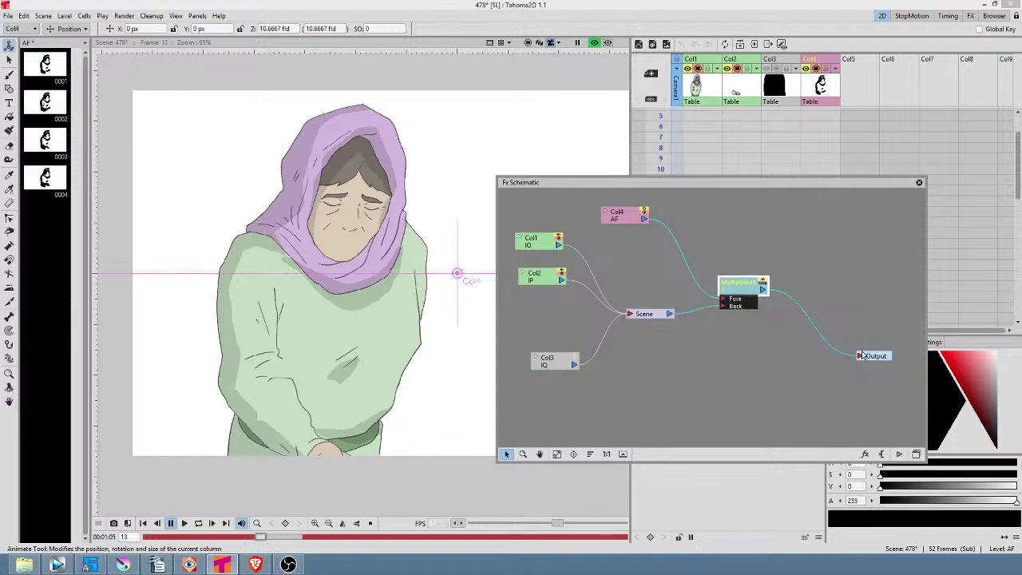
pyautogui.moveTo(874, 358); pyautogui.dragTo(852, 332)
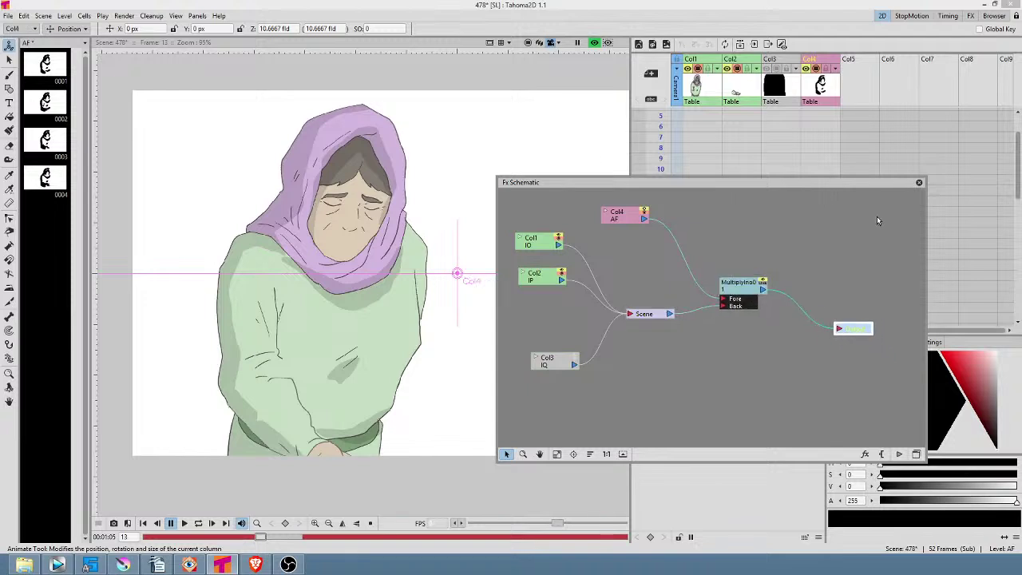
pyautogui.click(919, 184)
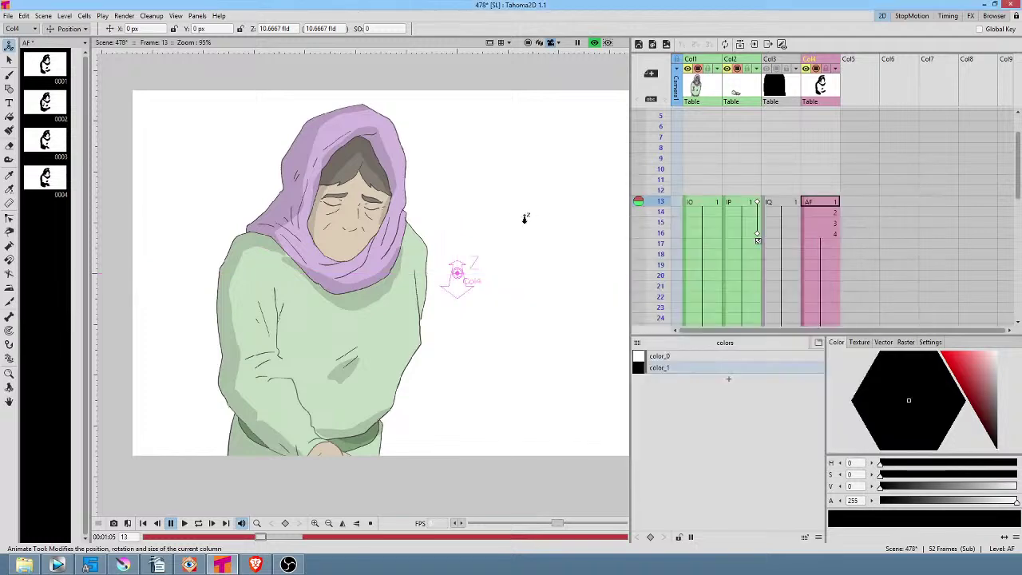
# Return to the main scene and review its full Fx Schematic in a widened window, including the blurred background branch
pyautogui.hotkey('alt', 'c')
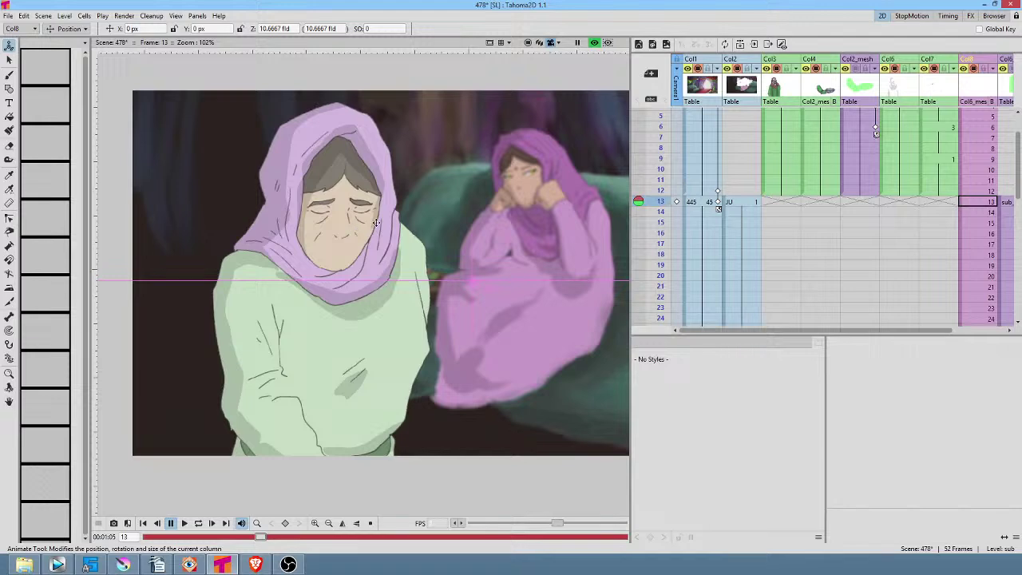
pyautogui.hotkey('alt', 's')
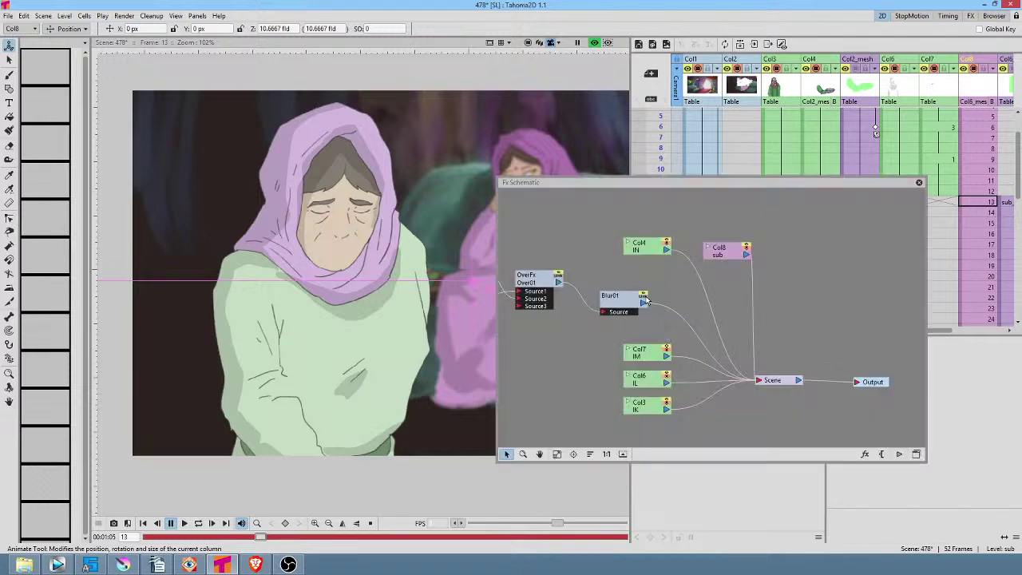
pyautogui.moveTo(699, 320); pyautogui.dragTo(754, 309)
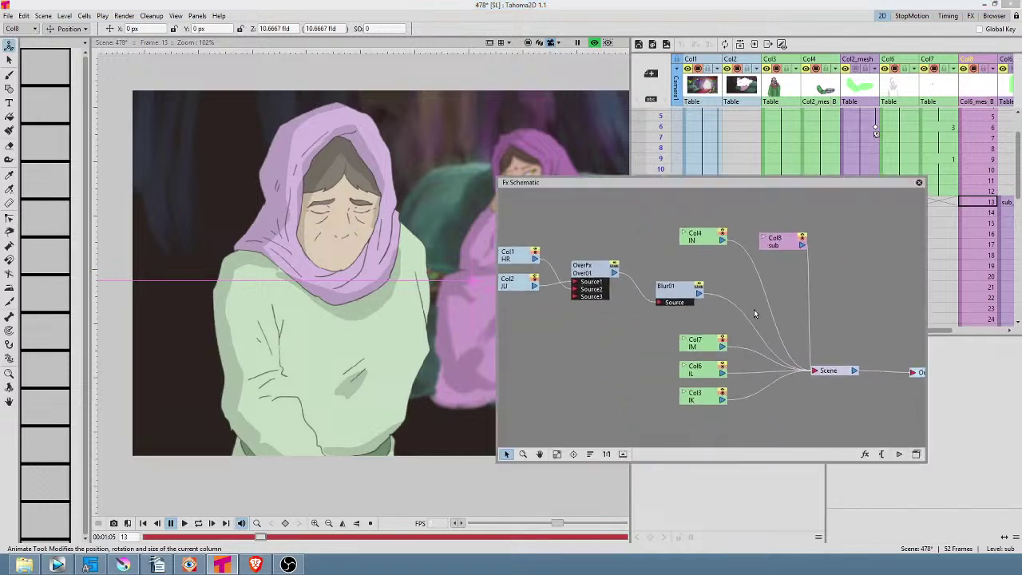
pyautogui.moveTo(496, 330); pyautogui.dragTo(538, 325)
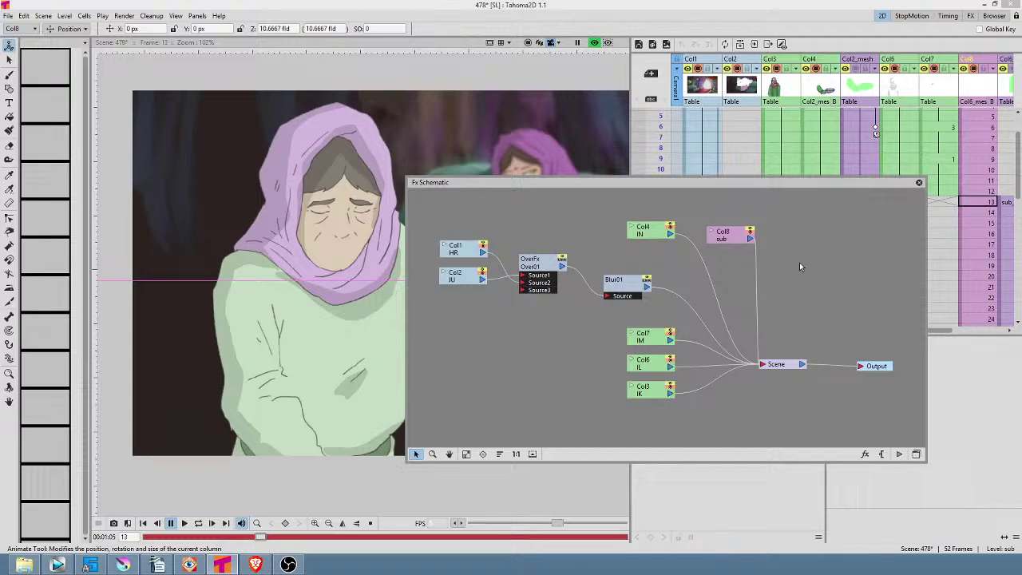
pyautogui.click(919, 184)
# Enter the Col8 sub-scene at frame 13 and review its Fx Schematic with the MultiplyIno01 node
pyautogui.click(973, 206)
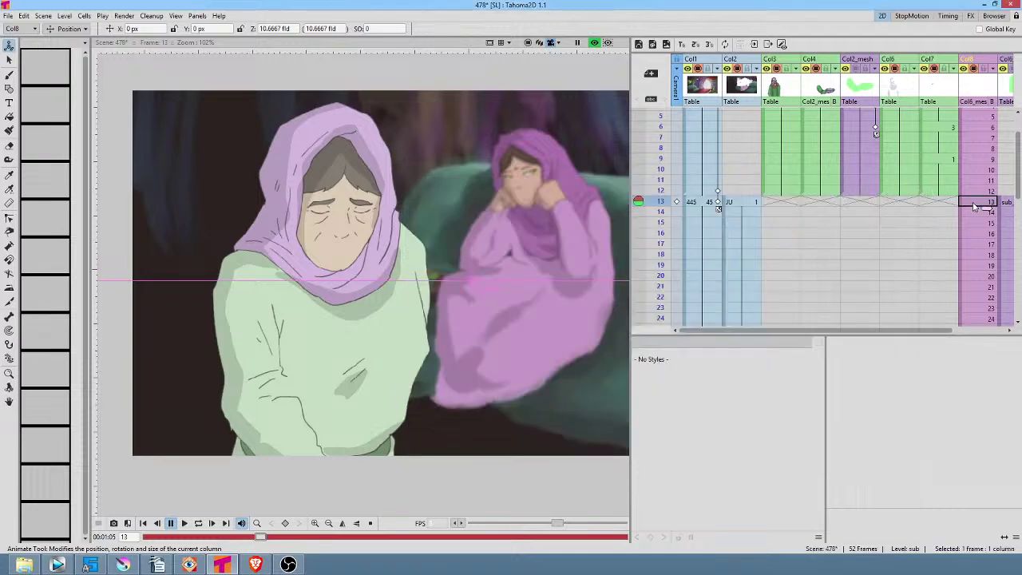
pyautogui.doubleClick(973, 205)
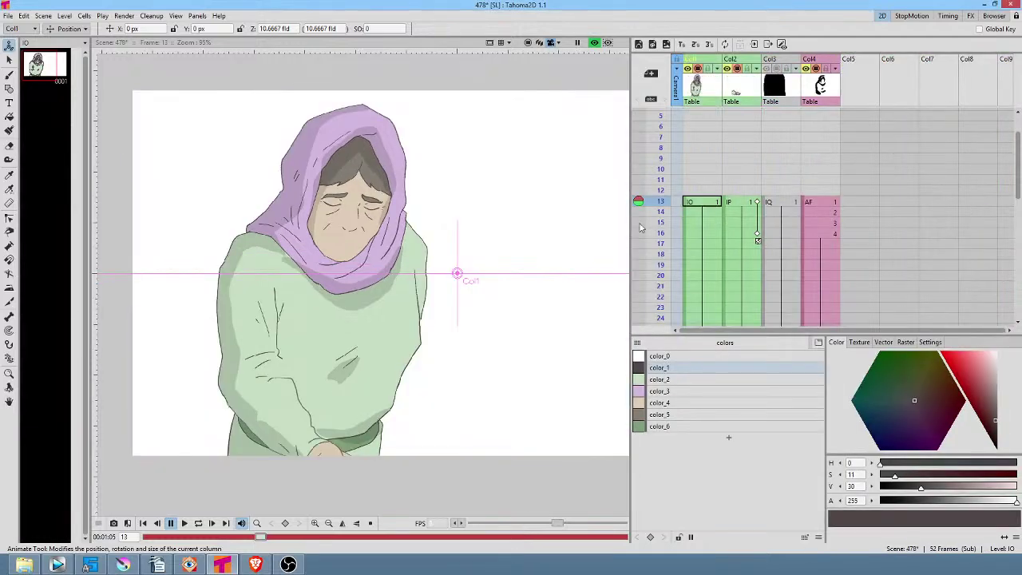
pyautogui.hotkey('ctrl', 'f')
pyautogui.moveTo(720, 332); pyautogui.dragTo(705, 358)
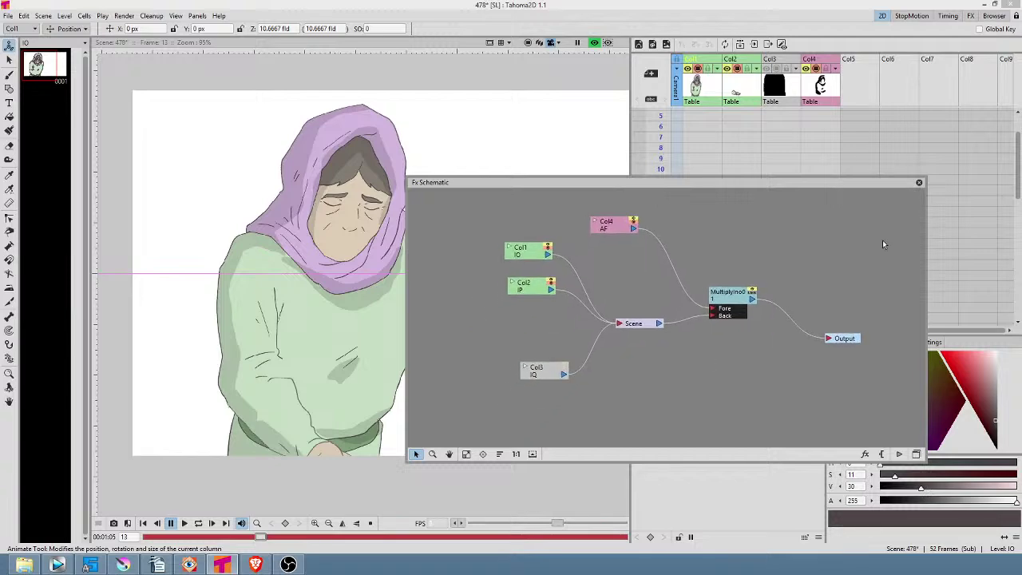
pyautogui.click(919, 184)
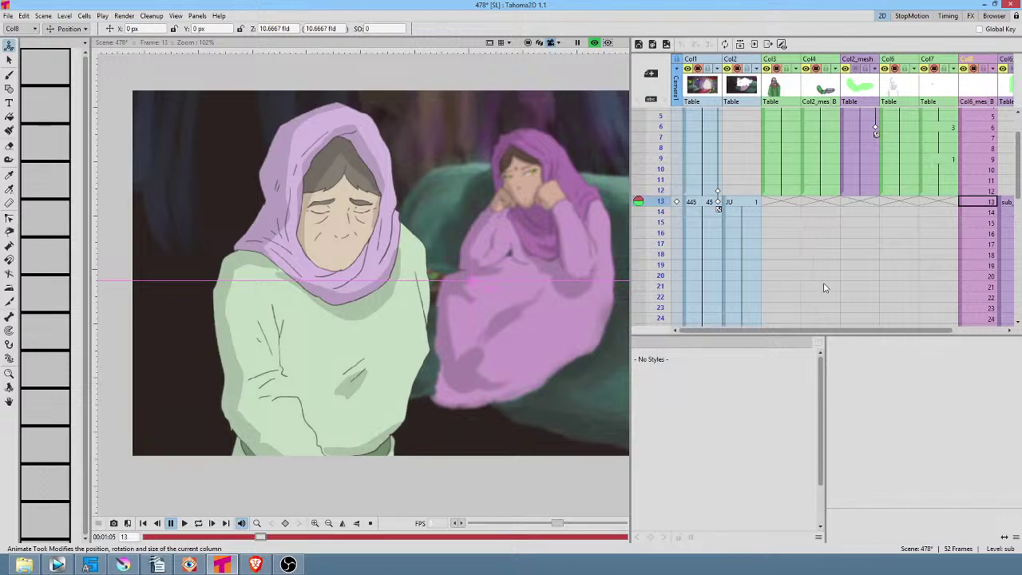
# Scrub through the main scene's early frames and stop at frame 10
pyautogui.scroll(2, 796, 208)
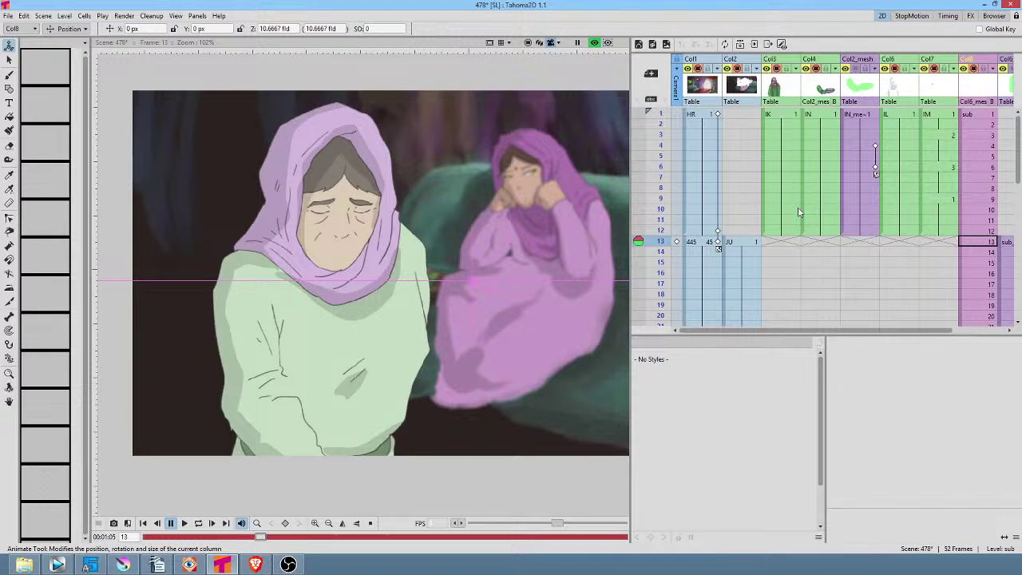
pyautogui.click(660, 125)
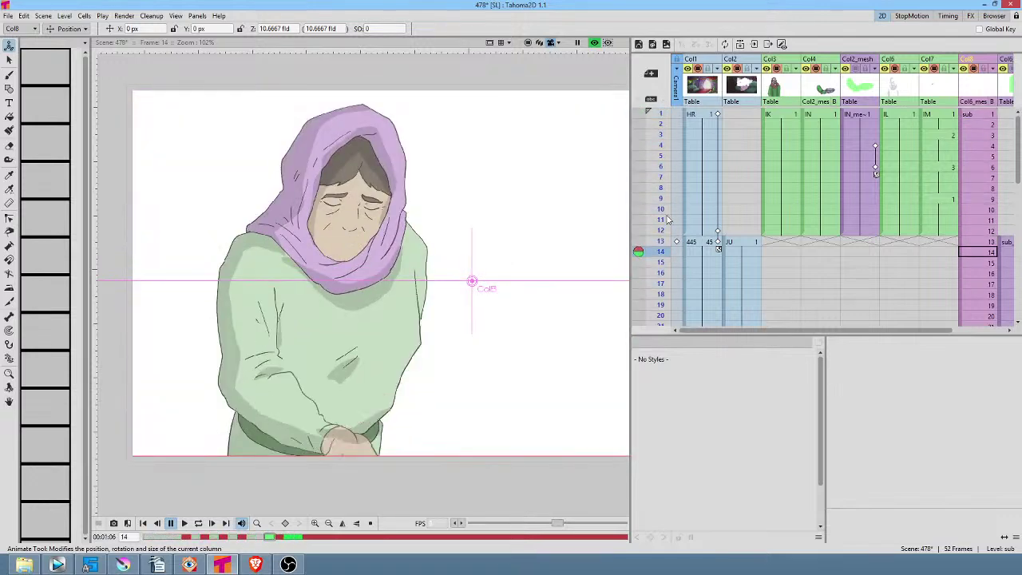
pyautogui.moveTo(668, 219)
pyautogui.mouseDown()
pyautogui.moveTo(672, 134)
pyautogui.moveTo(679, 208)
pyautogui.mouseUp()
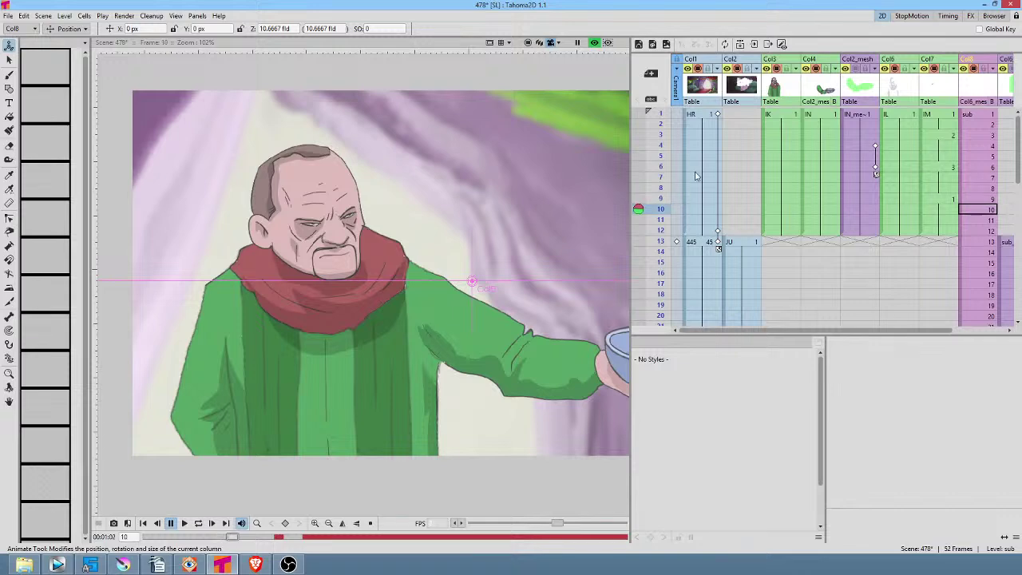
# Open the Output Settings to examine the scene's render range, save folder and file format, and close them without rendering
pyautogui.hotkey('ctrl', 'shift', 'r')
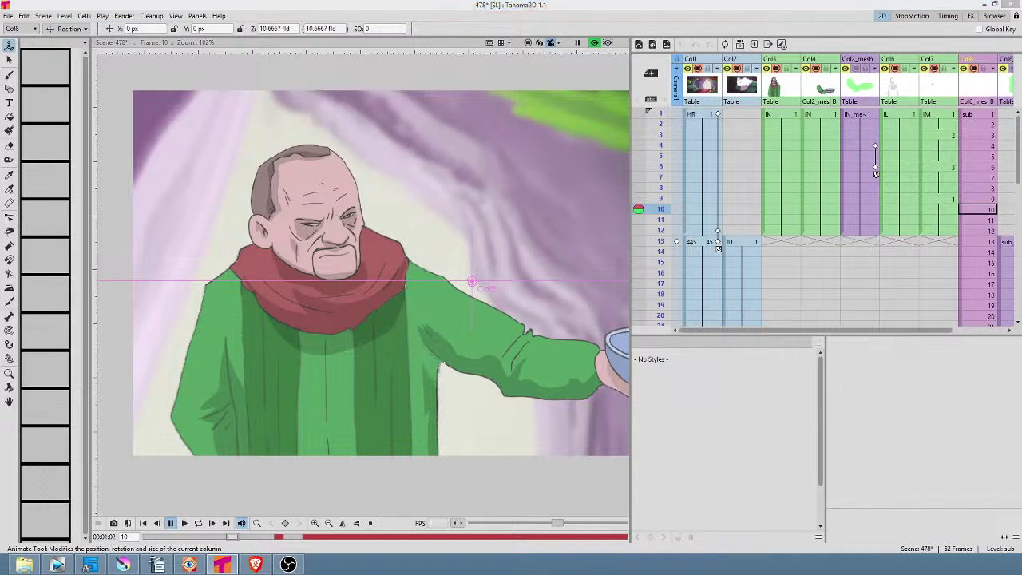
pyautogui.hotkey('ctrl', 'o')
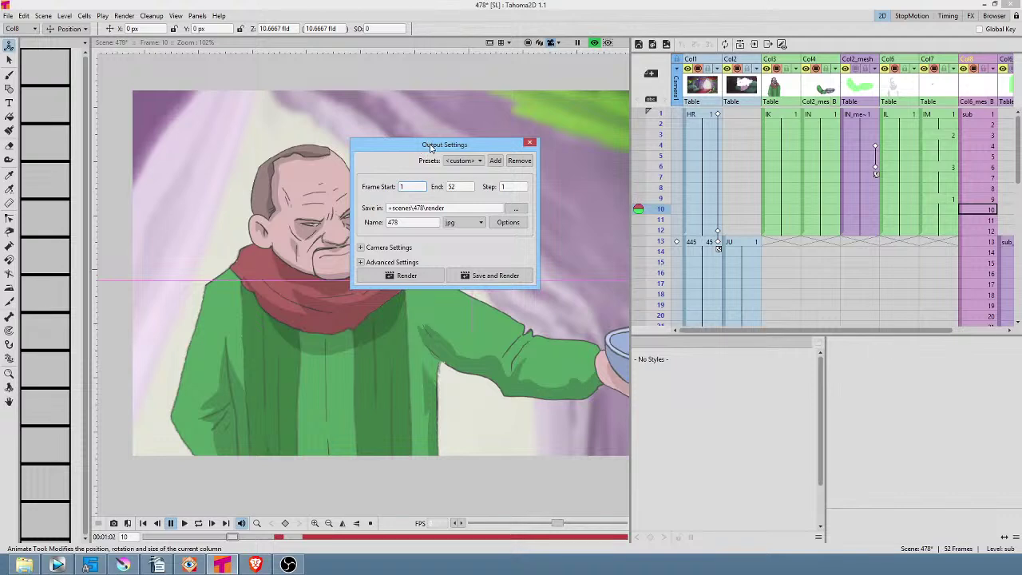
pyautogui.moveTo(429, 144); pyautogui.dragTo(483, 138)
pyautogui.click(529, 142)
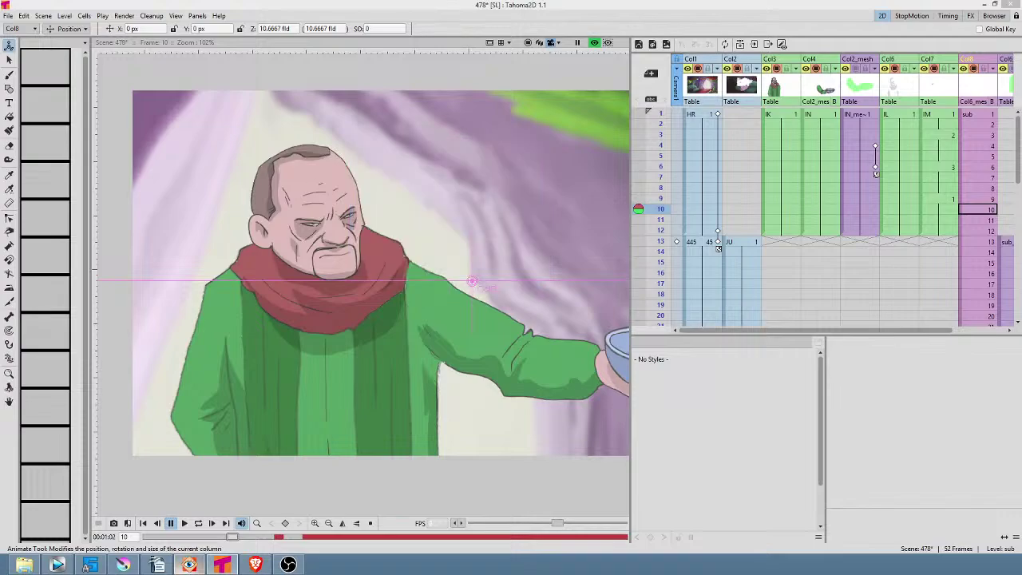
# Switch to Krita to look at the character colour and shading layers in -487.png, and leave it again
pyautogui.click(131, 566)
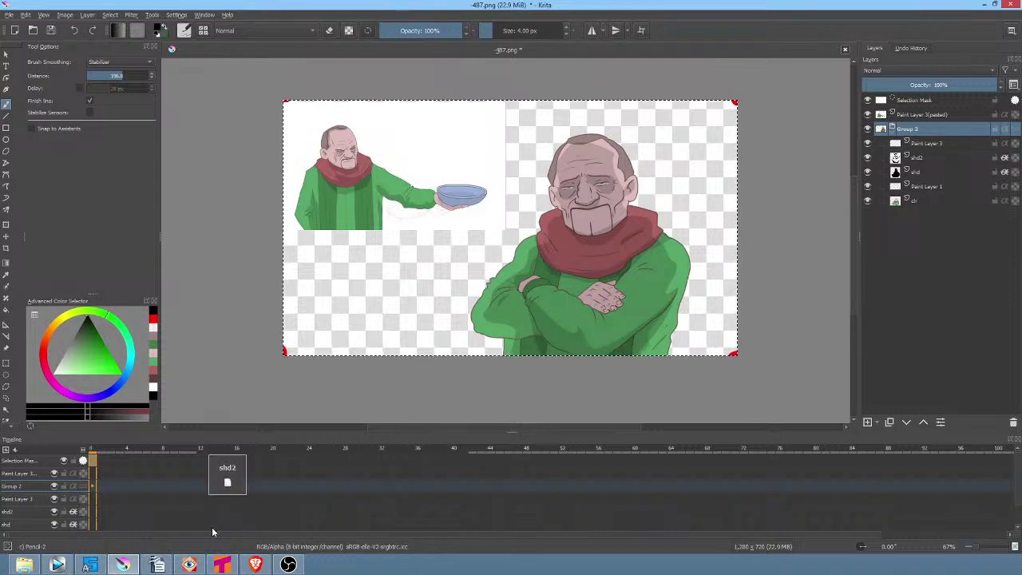
pyautogui.moveTo(220, 562)
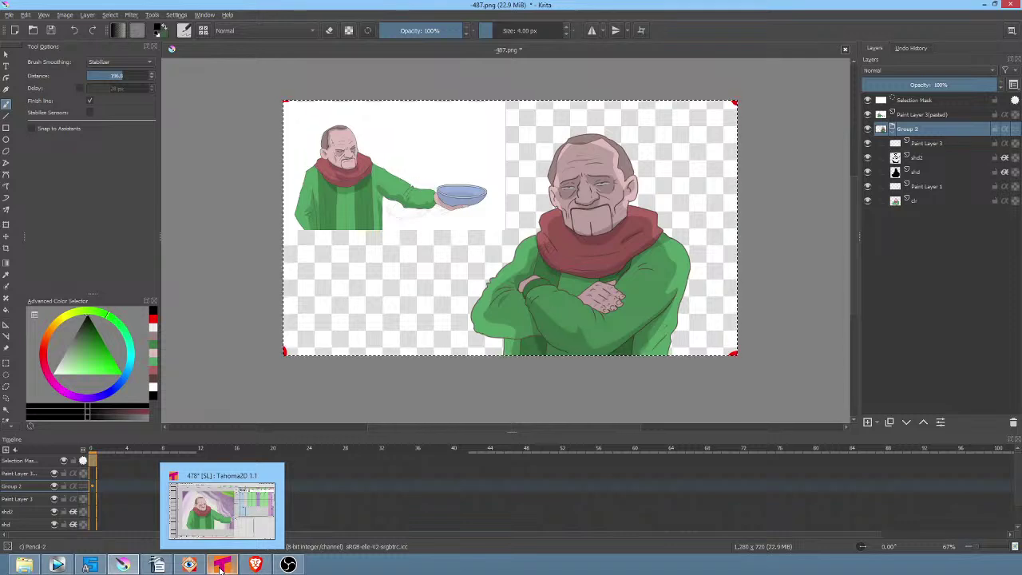
pyautogui.click(220, 566)
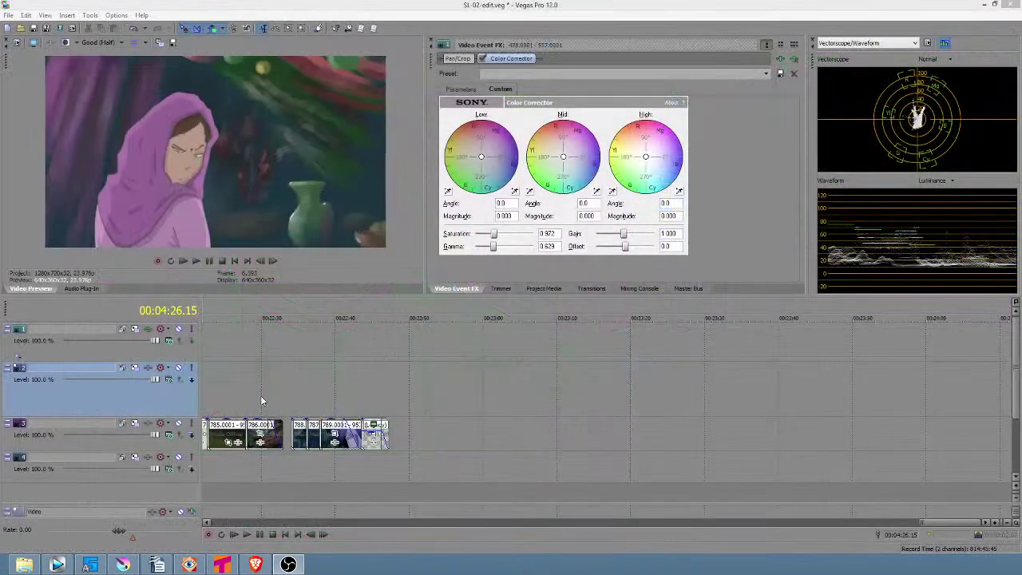
# In the Vegas Pro edit SL-02-edit.veg, survey the whole timeline and show clip 487 at about 00:04:43
pyautogui.click(293, 393)
pyautogui.scroll(-5, 312, 392)
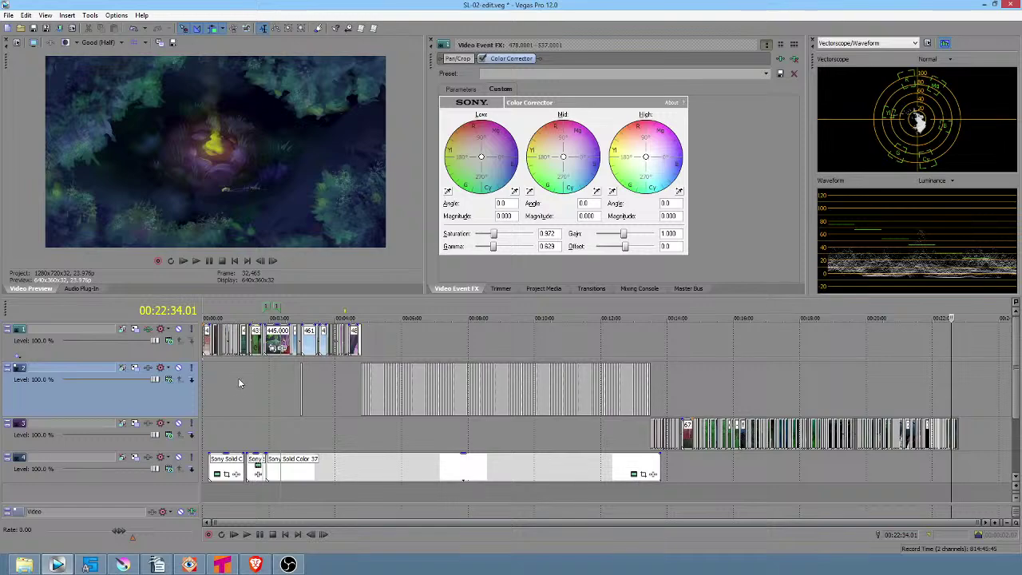
pyautogui.moveTo(255, 379); pyautogui.dragTo(349, 379)
pyautogui.scroll(5, 349, 379)
pyautogui.click(683, 380)
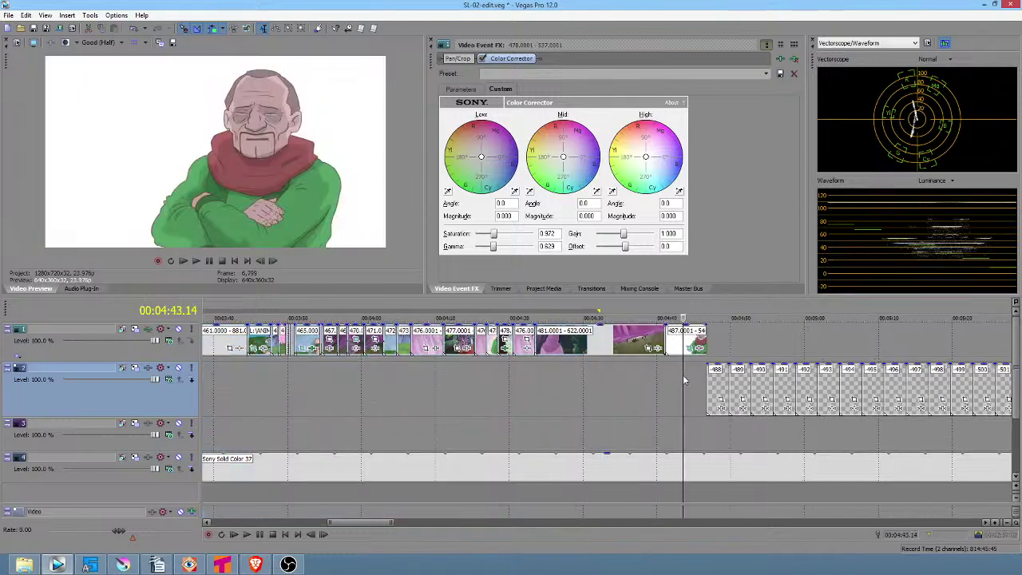
# Examine the final clips of the timeline, from clip 787 through the To Be Continued title
pyautogui.scroll(-5, 684, 380)
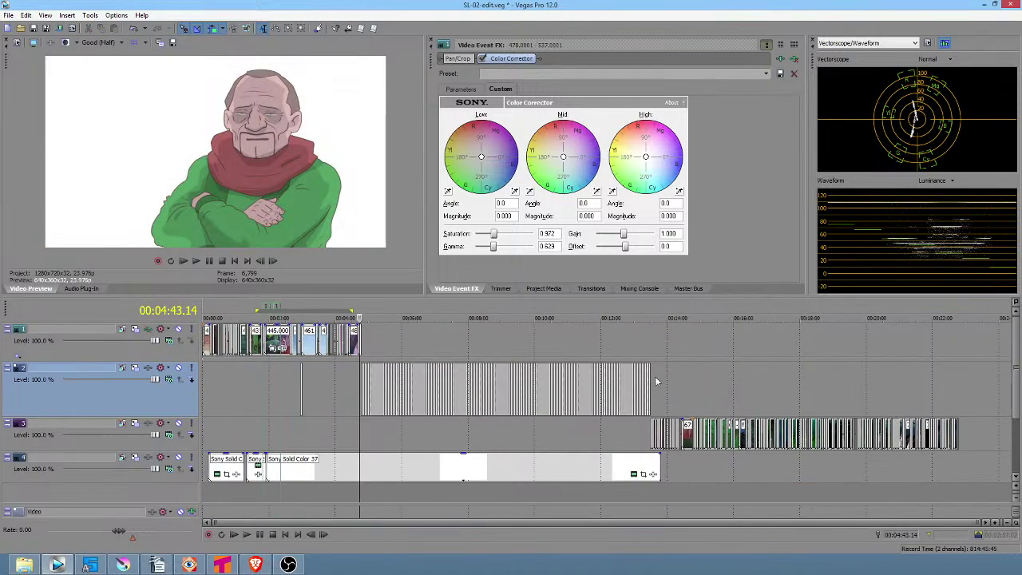
pyautogui.moveTo(655, 381); pyautogui.dragTo(952, 379)
pyautogui.click(955, 379)
pyautogui.scroll(5, 955, 378)
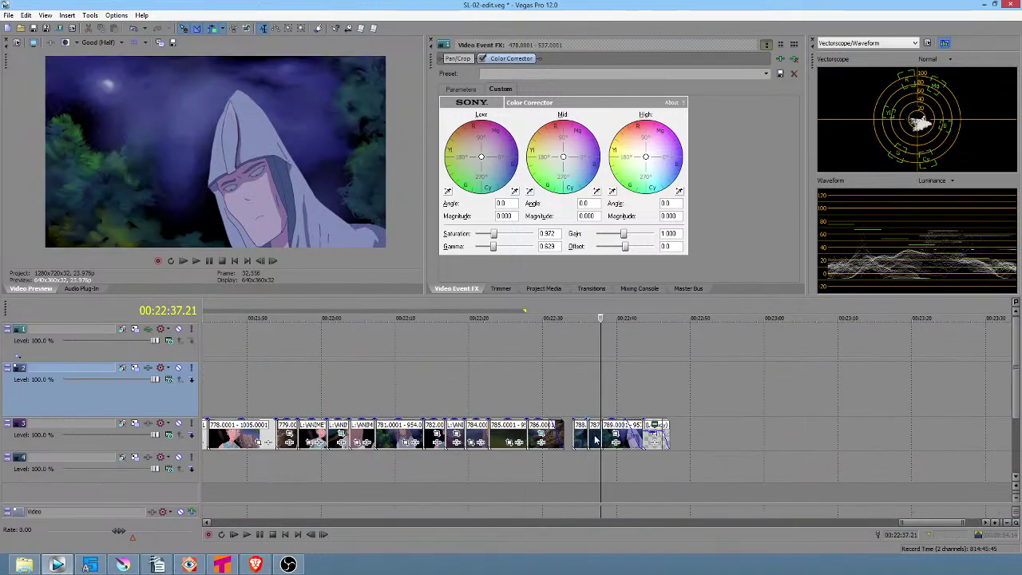
pyautogui.click(651, 373)
pyautogui.scroll(-5, 660, 382)
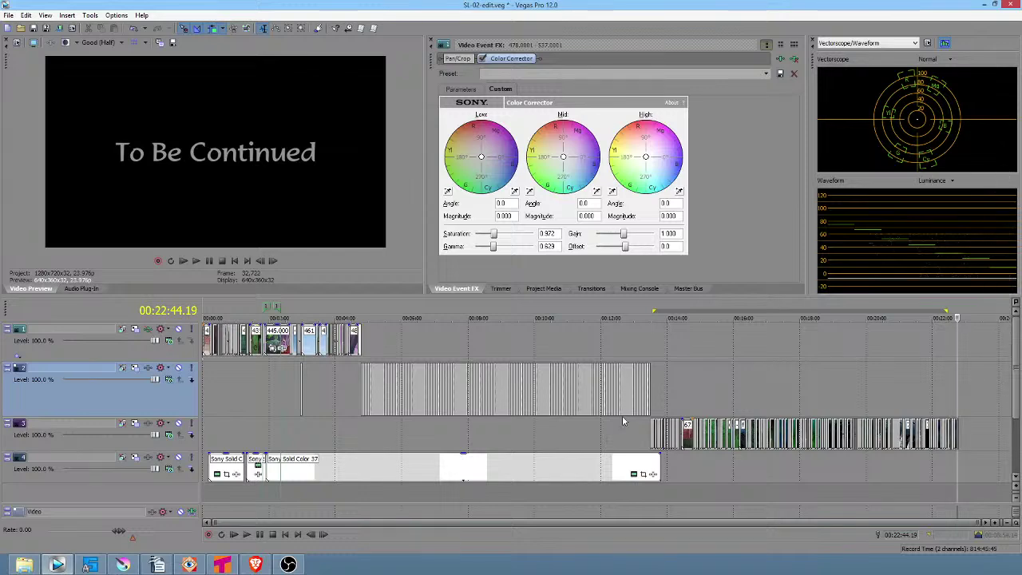
# Return to clip 487 and view its frames at the boundary with the sketch clips starting at -488
pyautogui.click(357, 372)
pyautogui.scroll(7, 357, 373)
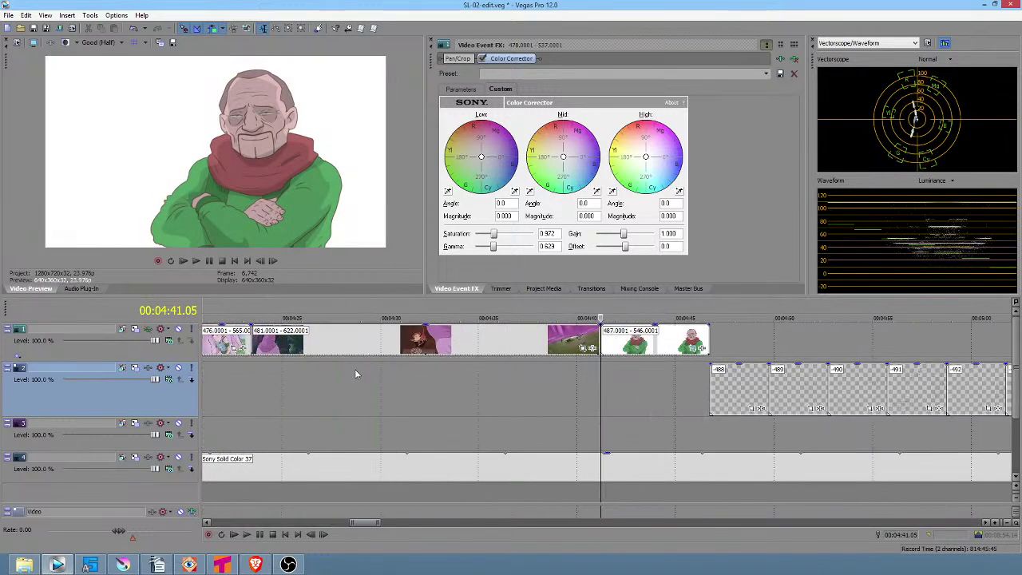
pyautogui.scroll(-2, 594, 366)
pyautogui.click(620, 372)
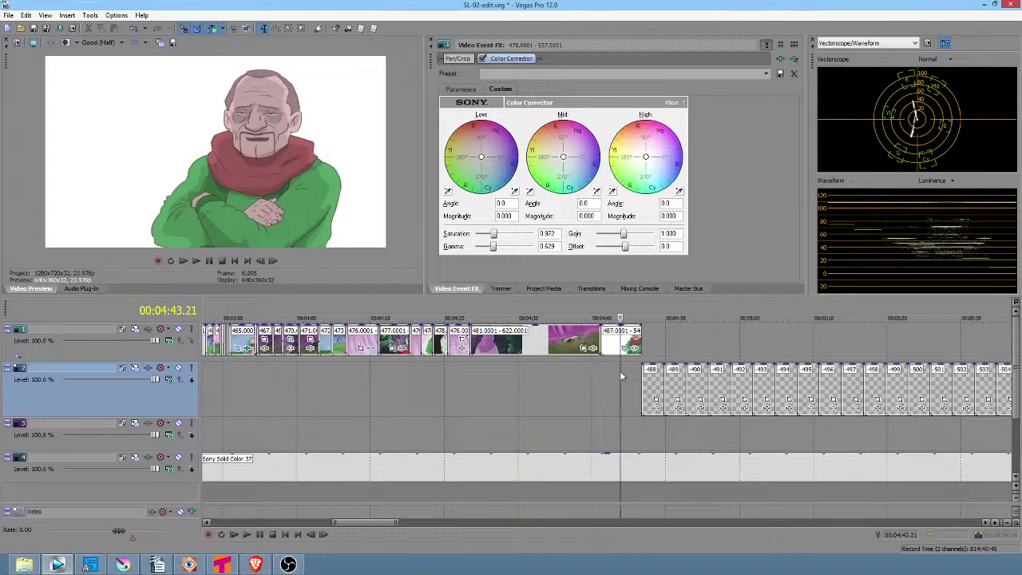
# Play the edited sequence from 00:04:16.04 through the scene 478 clip and stop playback
pyautogui.click(466, 381)
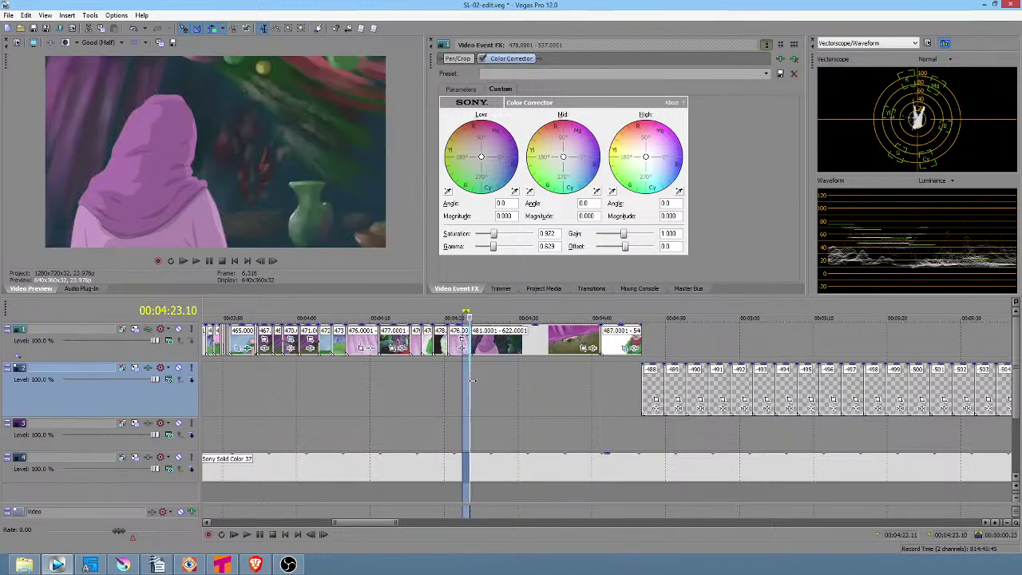
pyautogui.click(416, 372)
pyautogui.press('space')
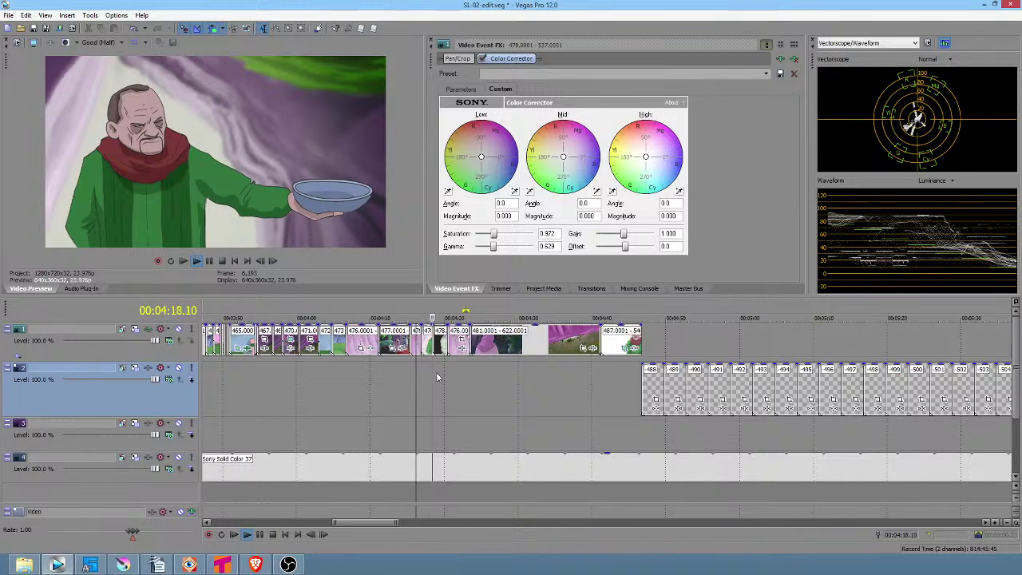
pyautogui.press('space')
pyautogui.press('space')
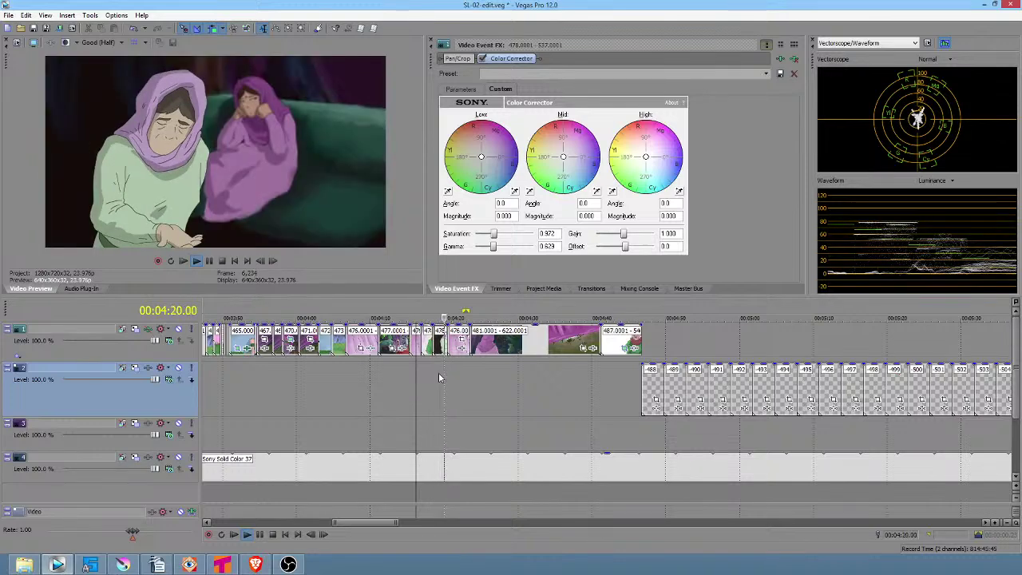
pyautogui.press('space')
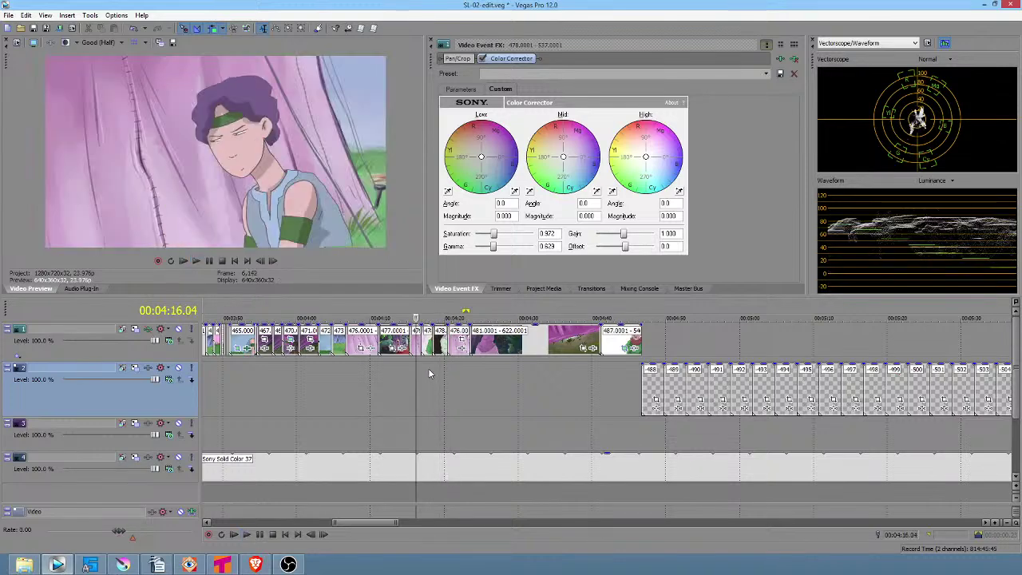
# Select the timeline range from about 00:04:39 to 00:04:56, spanning clip 487 and the first sketch clips
pyautogui.click(429, 373)
pyautogui.scroll(4, 428, 373)
pyautogui.moveTo(569, 383); pyautogui.dragTo(946, 408)
pyautogui.scroll(-5, 815, 395)
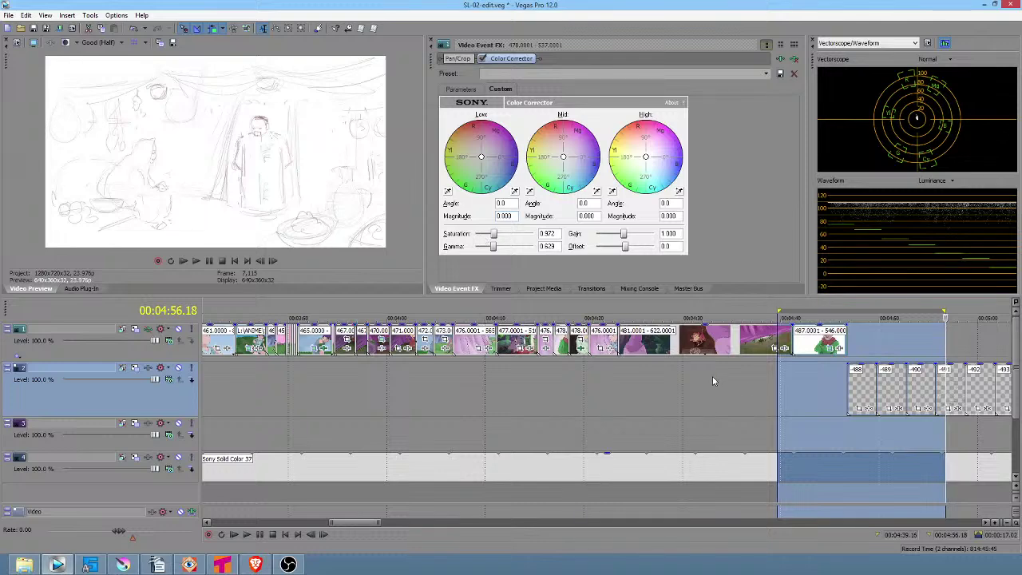
# Reselect the stretch from the end of clip 487 into sketch clip -491, about 00:04:44 to 00:04:57
pyautogui.click(835, 384)
pyautogui.moveTo(835, 384); pyautogui.dragTo(911, 391)
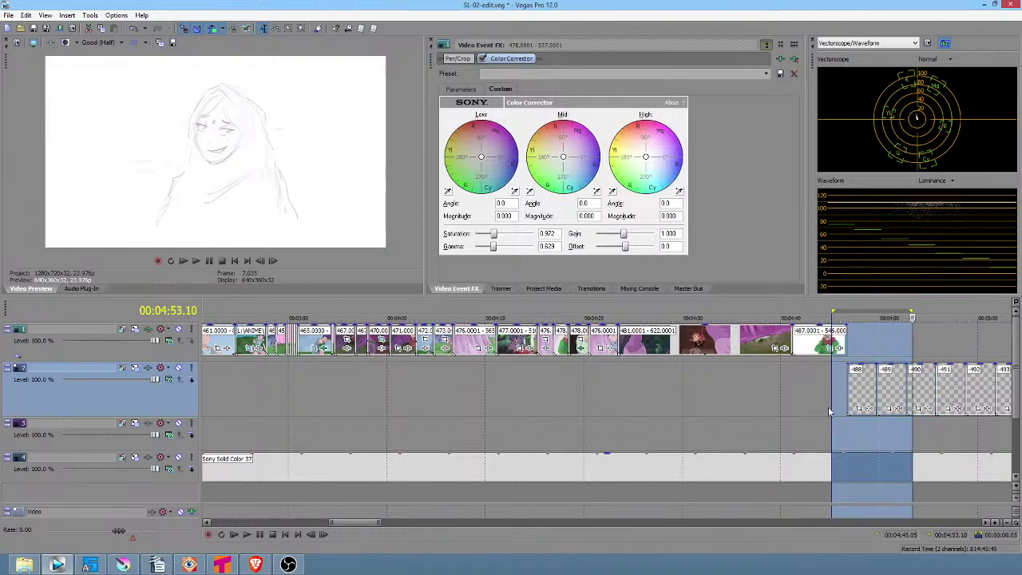
pyautogui.moveTo(838, 411); pyautogui.dragTo(949, 412)
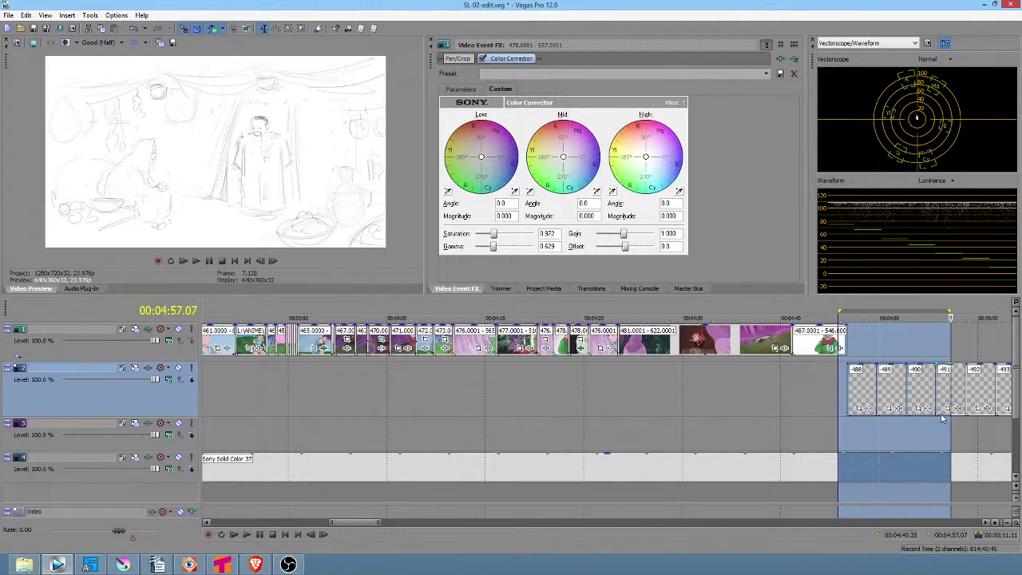
pyautogui.scroll(-2, 926, 408)
pyautogui.moveTo(579, 348); pyautogui.dragTo(600, 346)
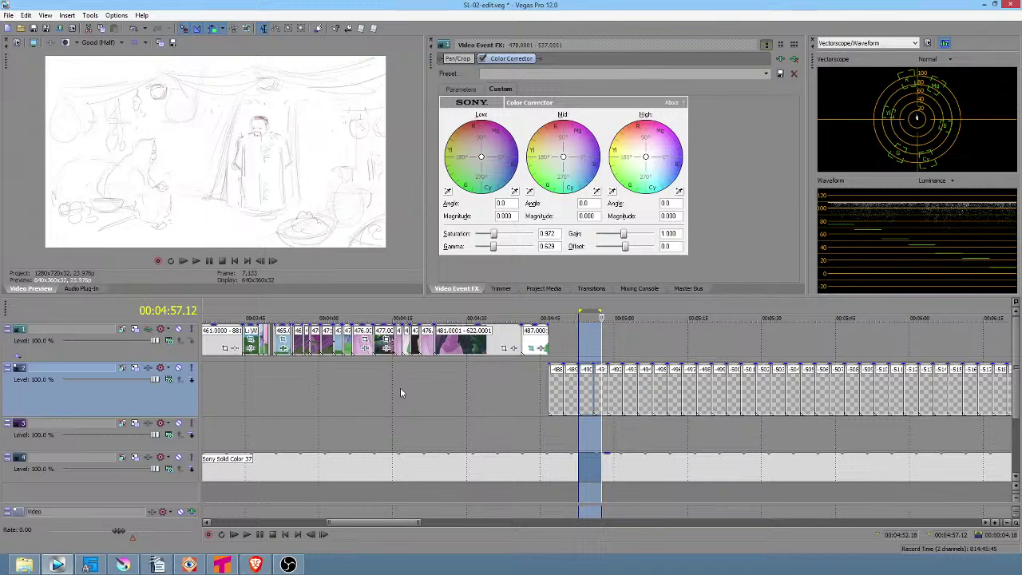
pyautogui.moveTo(402, 388); pyautogui.dragTo(755, 409)
pyautogui.scroll(3, 550, 416)
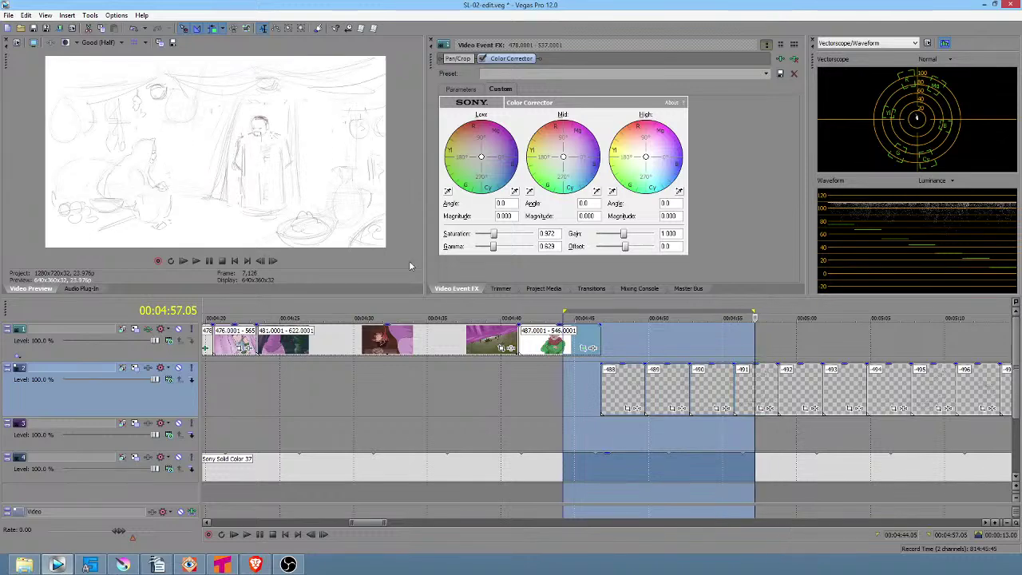
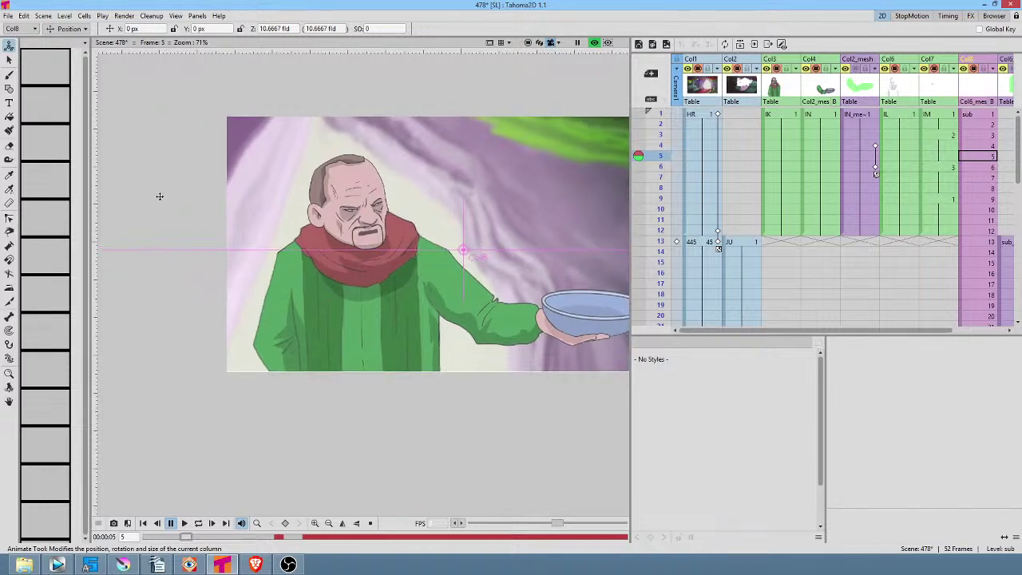
# Inspect the first drawings of the HR background level on their own and return to scene frame 1
pyautogui.moveTo(527, 226); pyautogui.dragTo(433, 232)
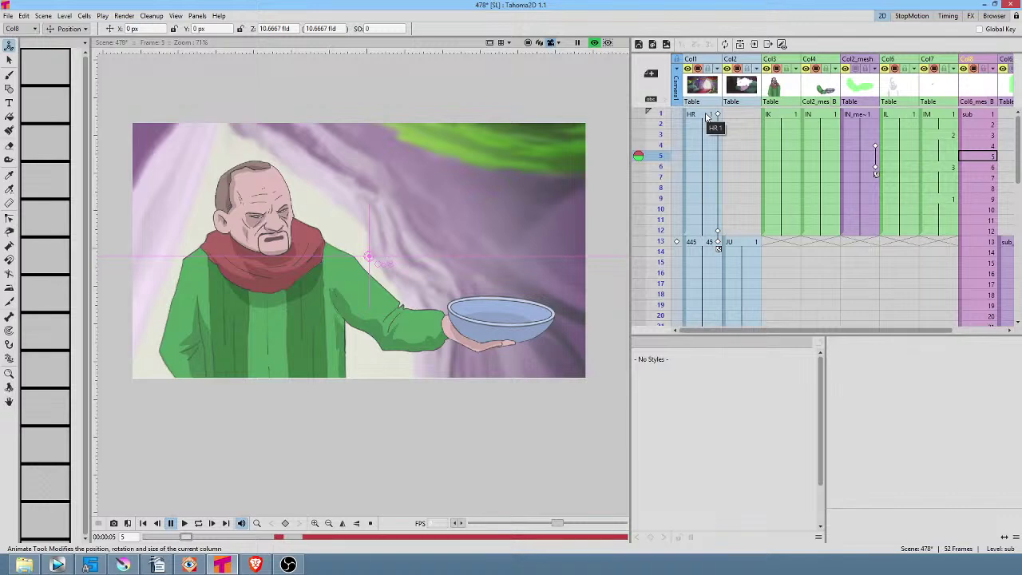
pyautogui.click(706, 118)
pyautogui.click(48, 72)
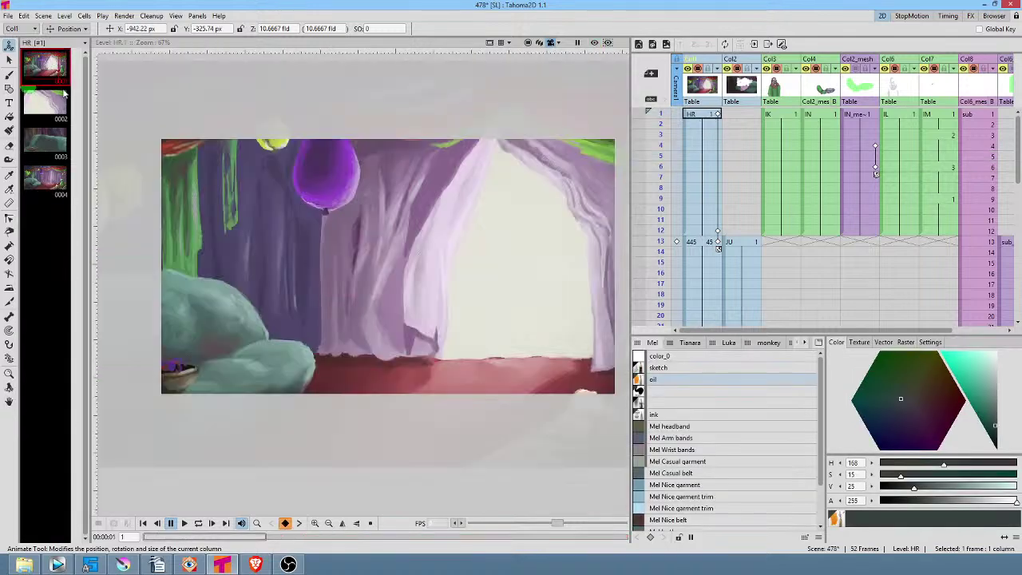
pyautogui.moveTo(516, 213); pyautogui.dragTo(438, 219)
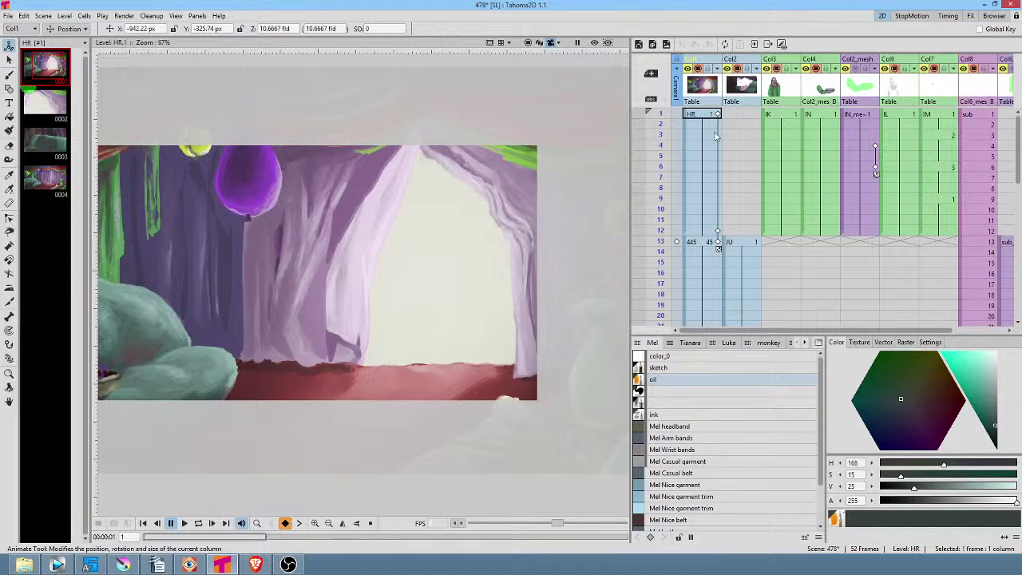
pyautogui.click(45, 107)
pyautogui.click(39, 63)
pyautogui.click(709, 116)
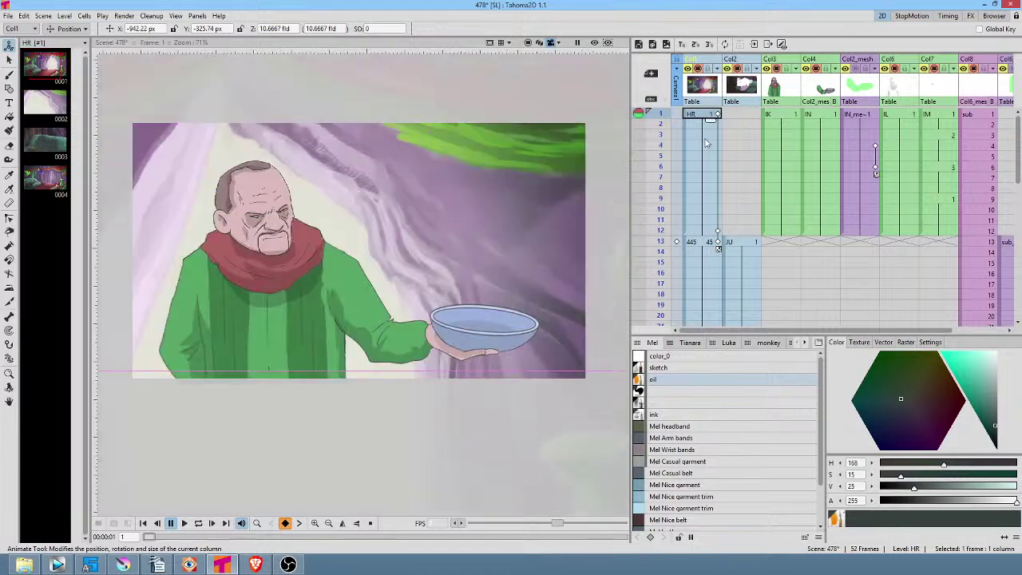
# Turn on the preview, scrub the frames 1 to 12 with the blurred HR background, check frame 13 and return to frame 1
pyautogui.click(597, 43)
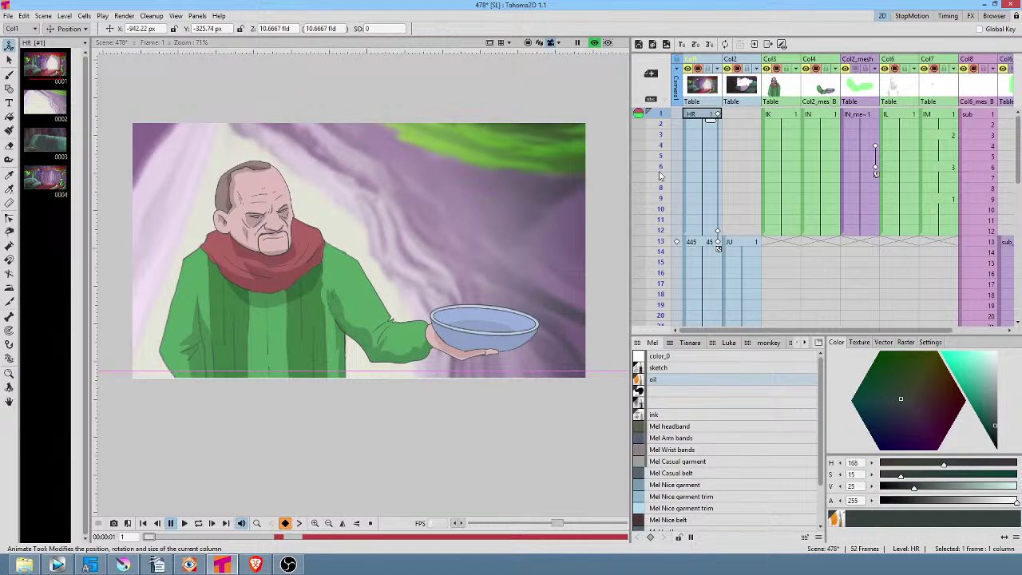
pyautogui.moveTo(656, 116); pyautogui.dragTo(657, 212)
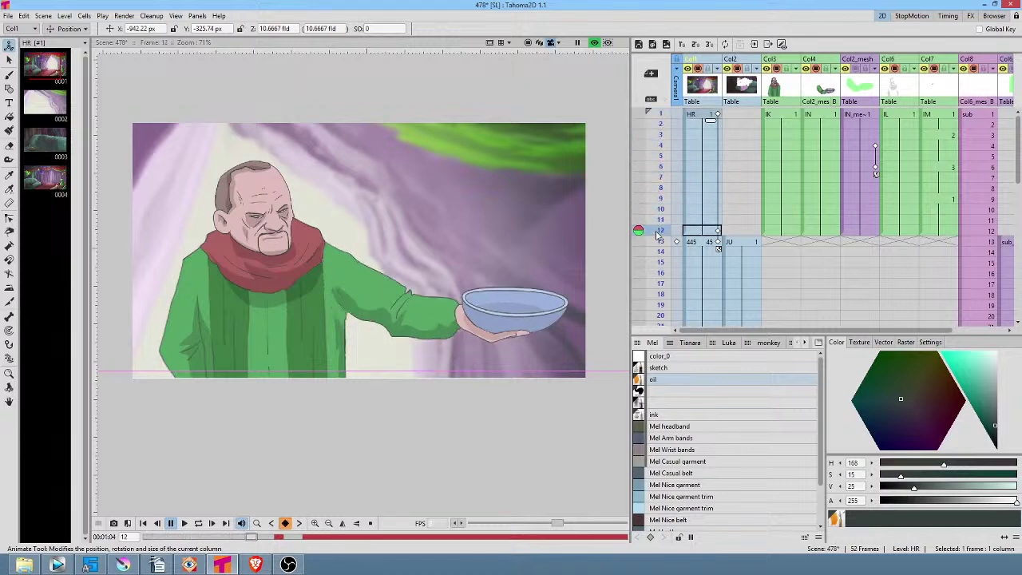
pyautogui.click(656, 114)
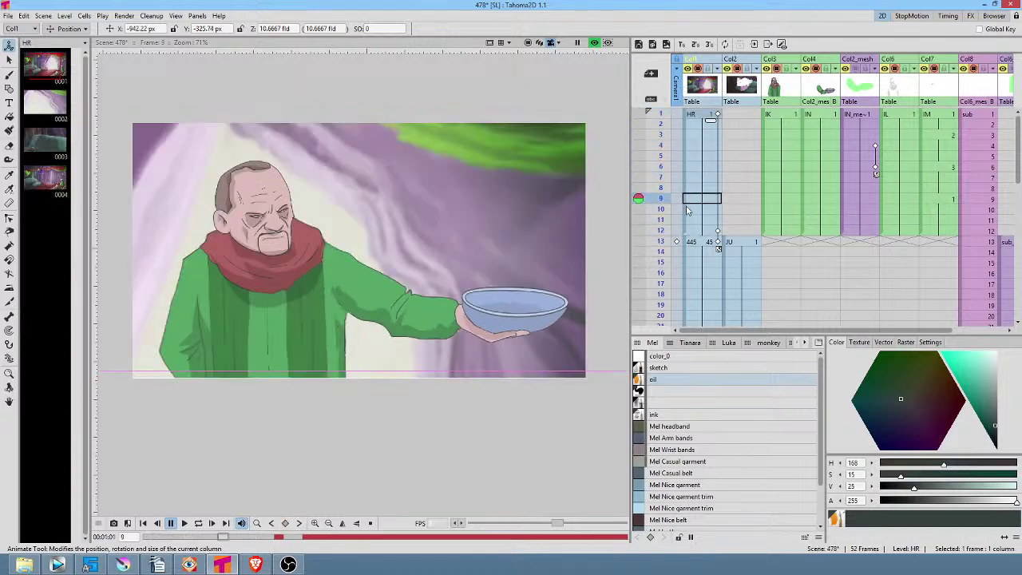
pyautogui.moveTo(694, 63)
pyautogui.mouseDown()
pyautogui.moveTo(675, 212)
pyautogui.moveTo(691, 40)
pyautogui.moveTo(687, 187)
pyautogui.mouseUp()
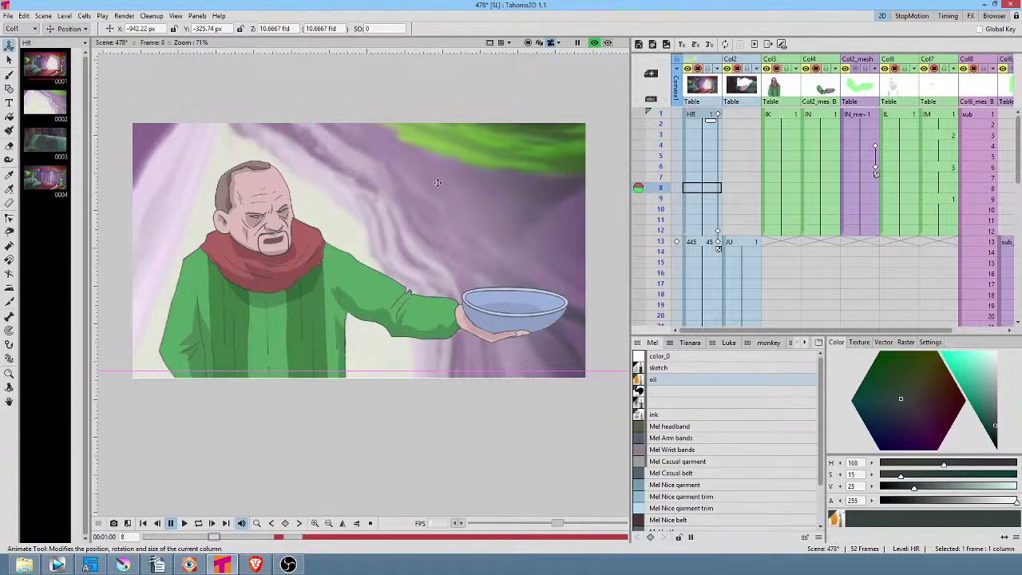
pyautogui.click(660, 242)
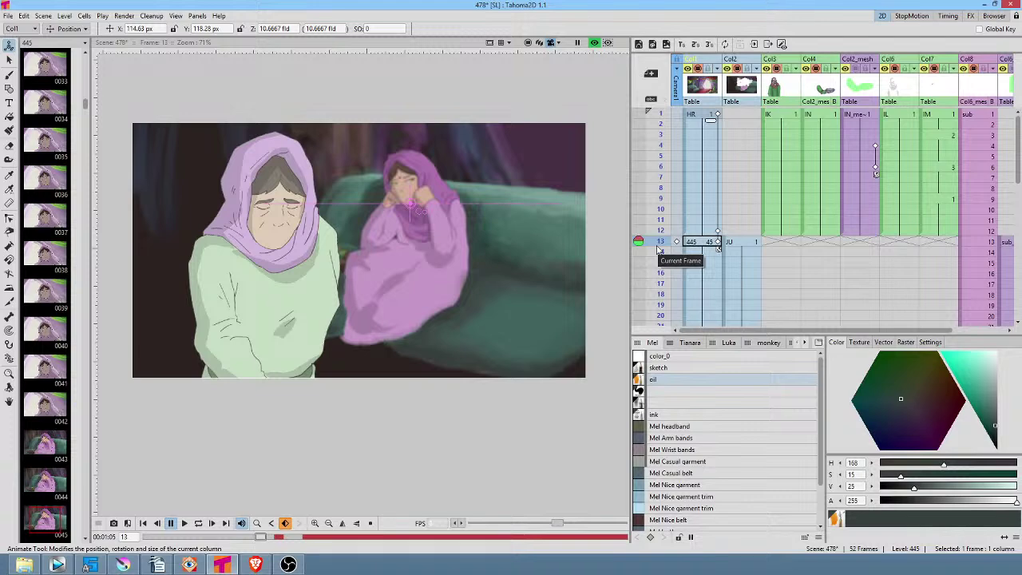
pyautogui.click(711, 115)
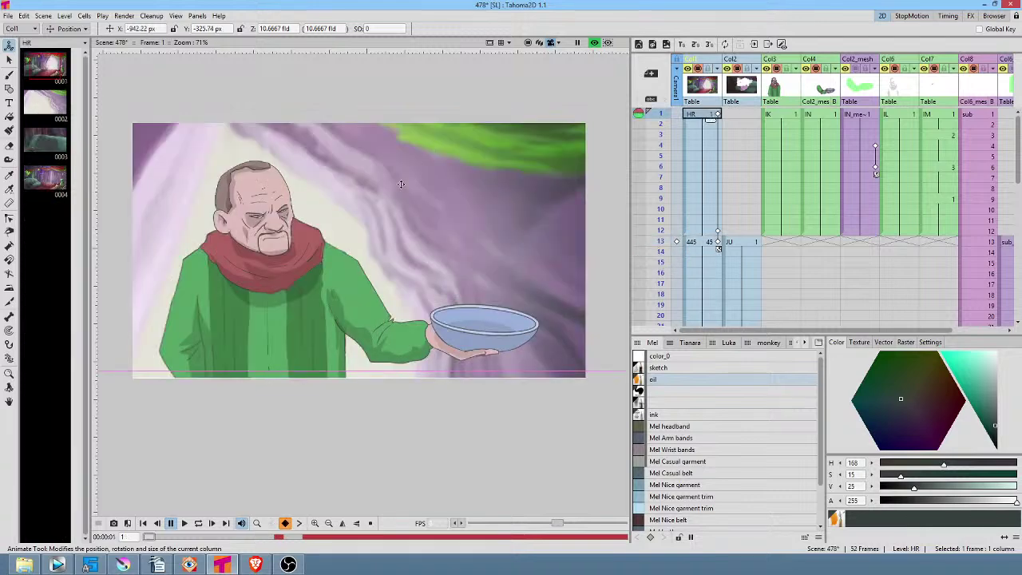
# Open the JU background drawing from frame 13 on its own, focused on the painted dress
pyautogui.click(739, 242)
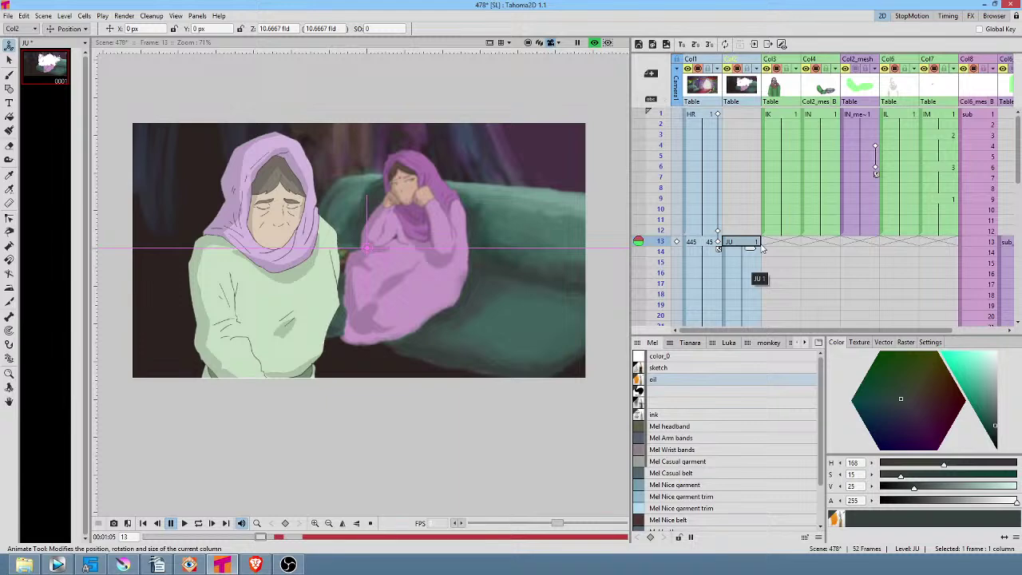
pyautogui.click(40, 75)
pyautogui.middleClick(327, 314)
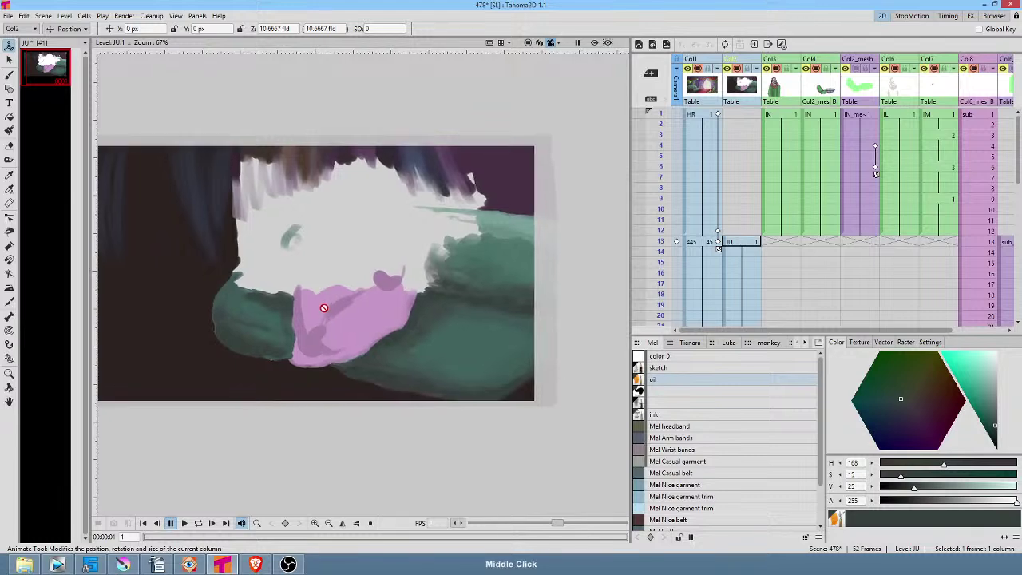
pyautogui.scroll(3, 299, 323)
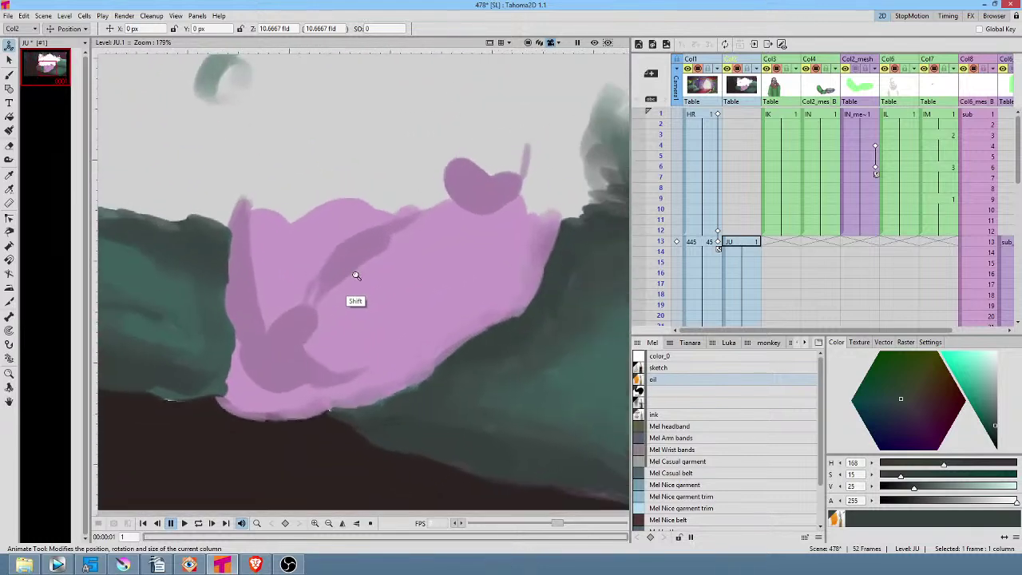
# Pick the mauve shadow colour from the dress, brush shading along its lower edge and preview frame 13
pyautogui.press('r')
pyautogui.click(262, 334)
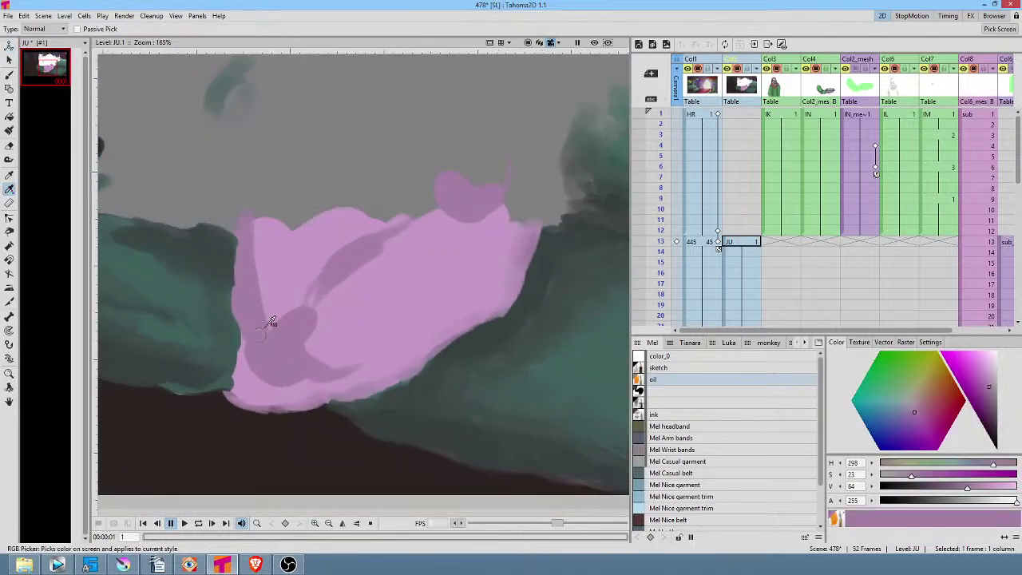
pyautogui.press('b')
pyautogui.moveTo(239, 310)
pyautogui.mouseDown()
pyautogui.moveTo(241, 340)
pyautogui.moveTo(235, 298)
pyautogui.moveTo(240, 392)
pyautogui.moveTo(227, 390)
pyautogui.moveTo(235, 354)
pyautogui.moveTo(233, 385)
pyautogui.moveTo(254, 360)
pyautogui.moveTo(266, 387)
pyautogui.moveTo(239, 379)
pyautogui.moveTo(234, 393)
pyautogui.moveTo(264, 407)
pyautogui.moveTo(277, 410)
pyautogui.moveTo(252, 392)
pyautogui.moveTo(259, 370)
pyautogui.moveTo(289, 410)
pyautogui.moveTo(366, 398)
pyautogui.moveTo(422, 367)
pyautogui.mouseUp()
pyautogui.moveTo(232, 378)
pyautogui.mouseDown()
pyautogui.moveTo(228, 353)
pyautogui.moveTo(230, 380)
pyautogui.moveTo(231, 344)
pyautogui.moveTo(227, 385)
pyautogui.mouseUp()
pyautogui.click(595, 42)
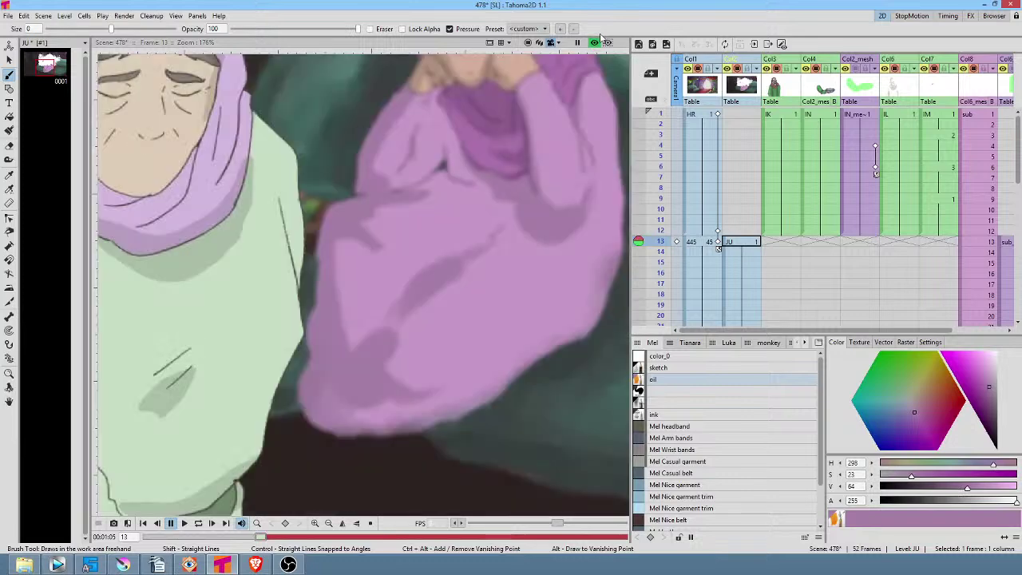
# Brush mauve shading along the outer edge of the JU dress and preview frame 13 with the blur
pyautogui.click(595, 42)
pyautogui.moveTo(308, 391)
pyautogui.mouseDown()
pyautogui.moveTo(299, 375)
pyautogui.moveTo(319, 337)
pyautogui.mouseUp()
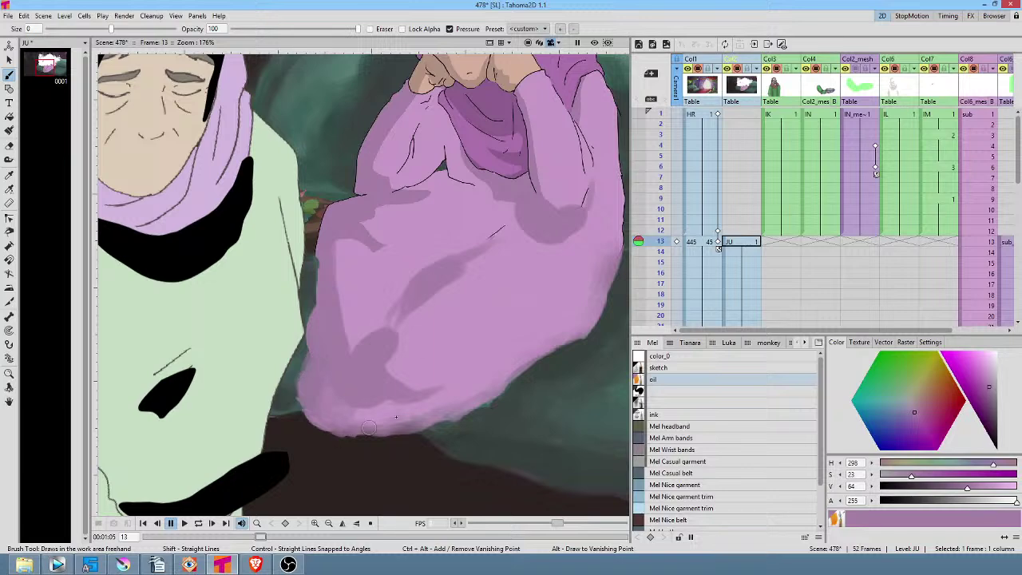
pyautogui.moveTo(518, 304); pyautogui.dragTo(418, 400)
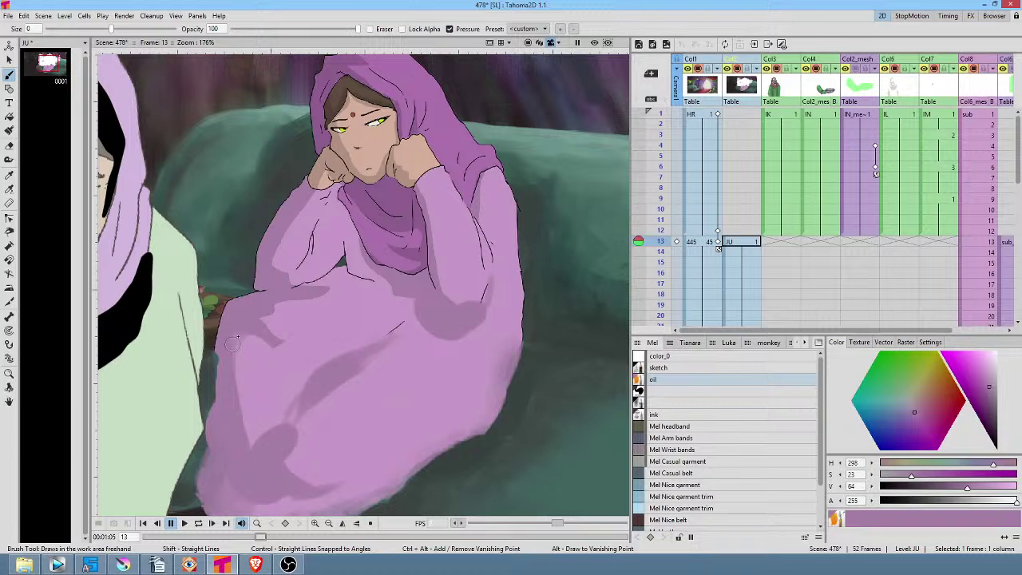
pyautogui.click(594, 43)
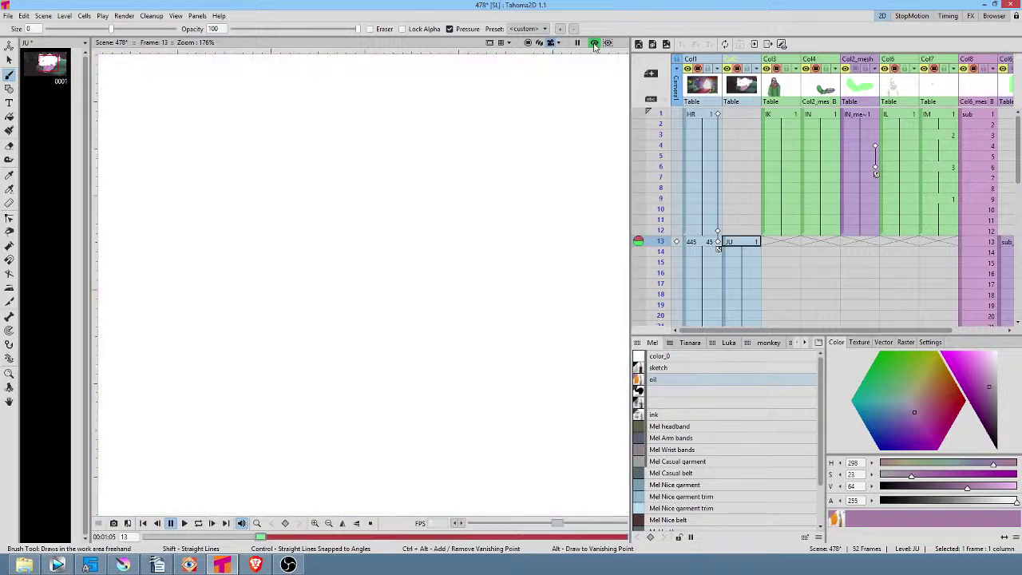
pyautogui.moveTo(284, 306)
pyautogui.mouseDown()
pyautogui.moveTo(269, 309)
pyautogui.moveTo(345, 290)
pyautogui.mouseUp()
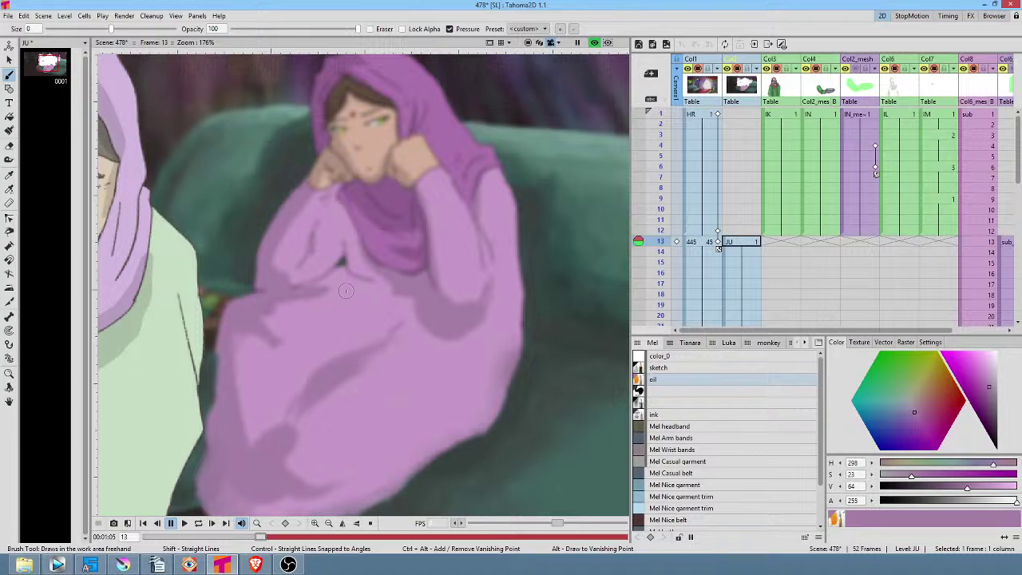
pyautogui.click(593, 44)
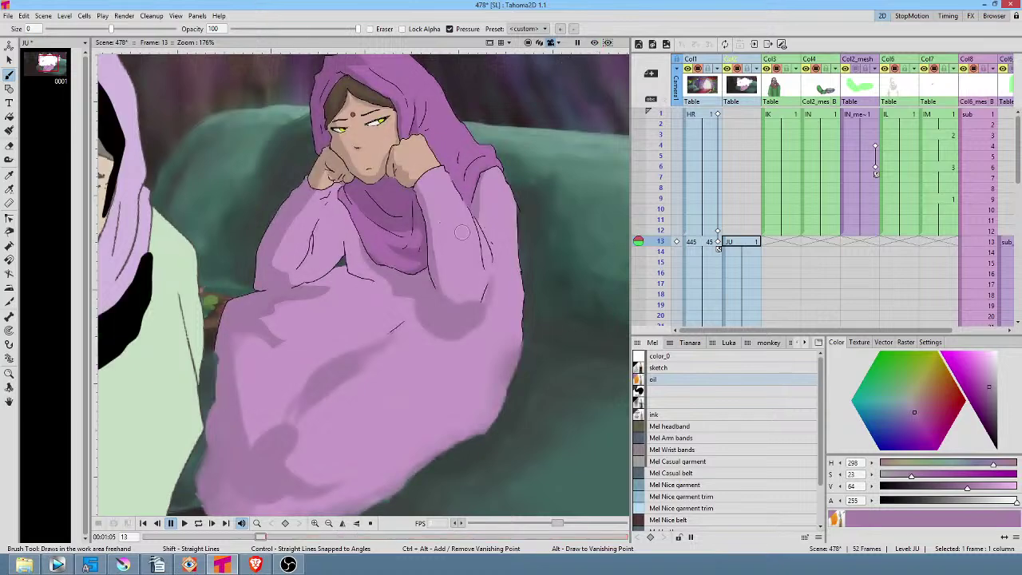
# Compare the seated woman in frame 13 with the preview off and on, focusing on the dress folds and sleeves
pyautogui.scroll(-2, 467, 234)
pyautogui.moveTo(490, 237); pyautogui.dragTo(421, 255)
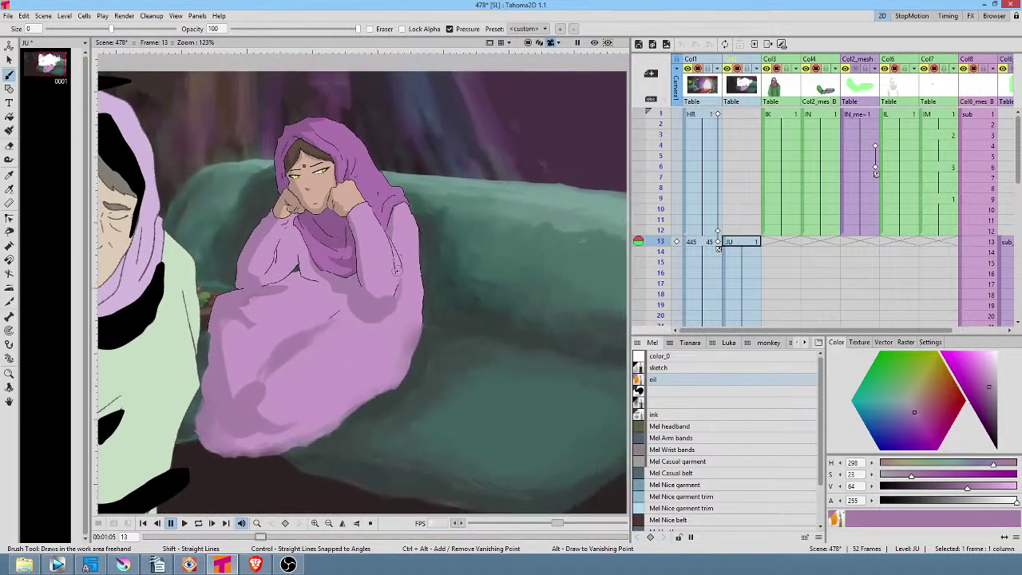
pyautogui.scroll(-1, 401, 269)
pyautogui.scroll(1, 353, 258)
pyautogui.scroll(2, 353, 258)
pyautogui.moveTo(358, 262); pyautogui.dragTo(395, 265)
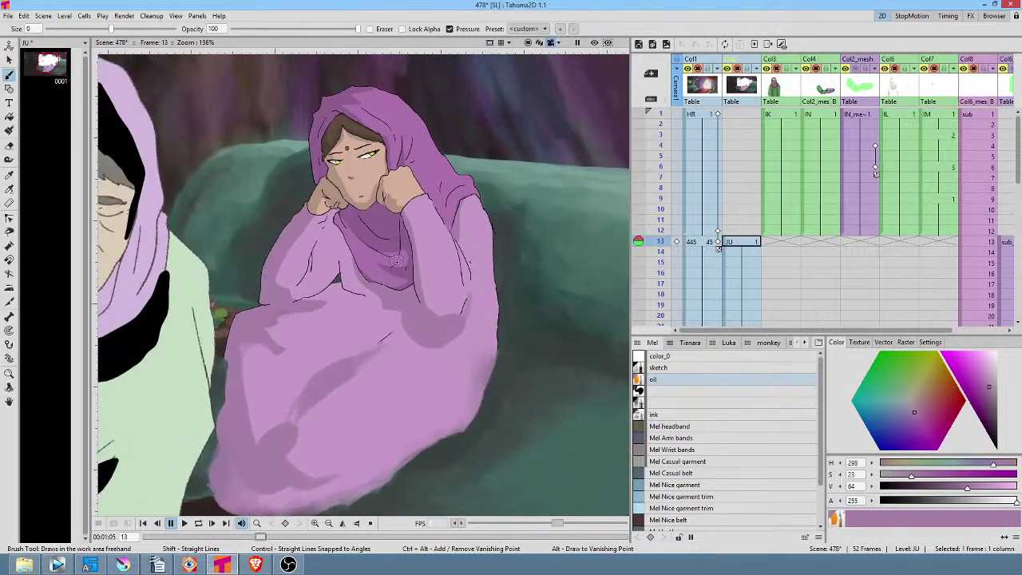
pyautogui.click(594, 44)
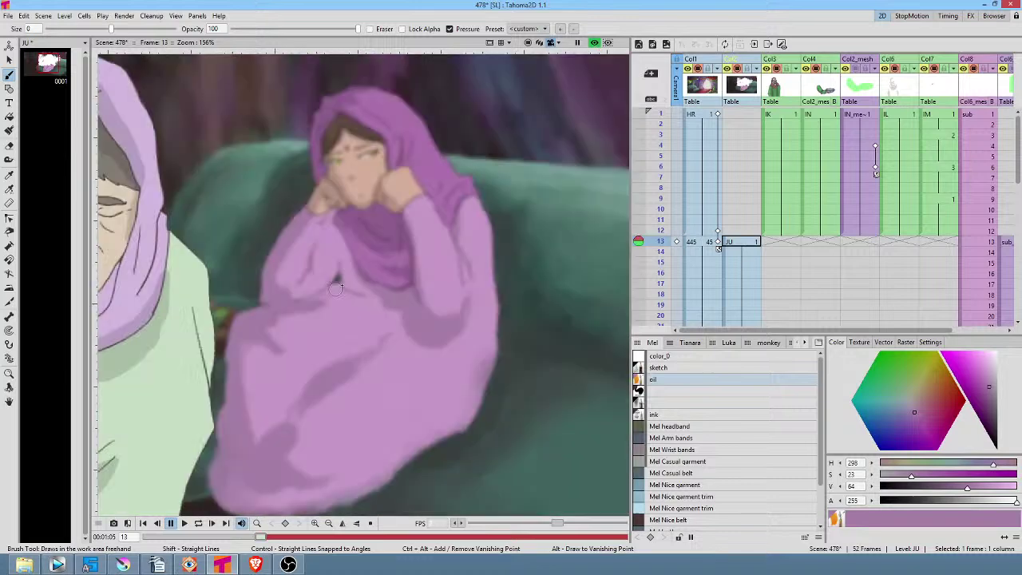
pyautogui.moveTo(335, 289); pyautogui.dragTo(348, 277)
pyautogui.click(592, 43)
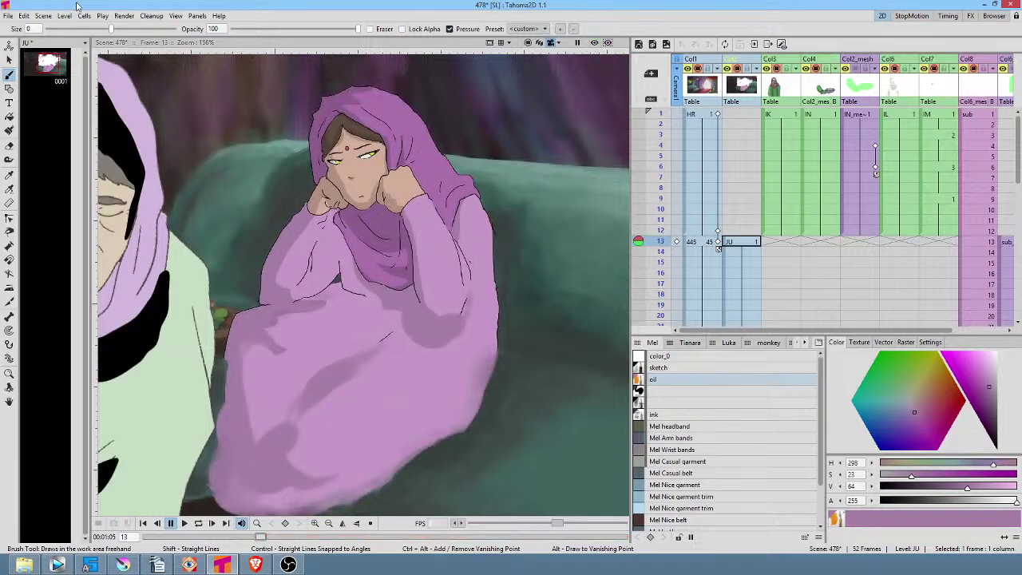
# Open a second, floating viewer beside the drawing and turn on its preview of frame 13
pyautogui.click(176, 16)
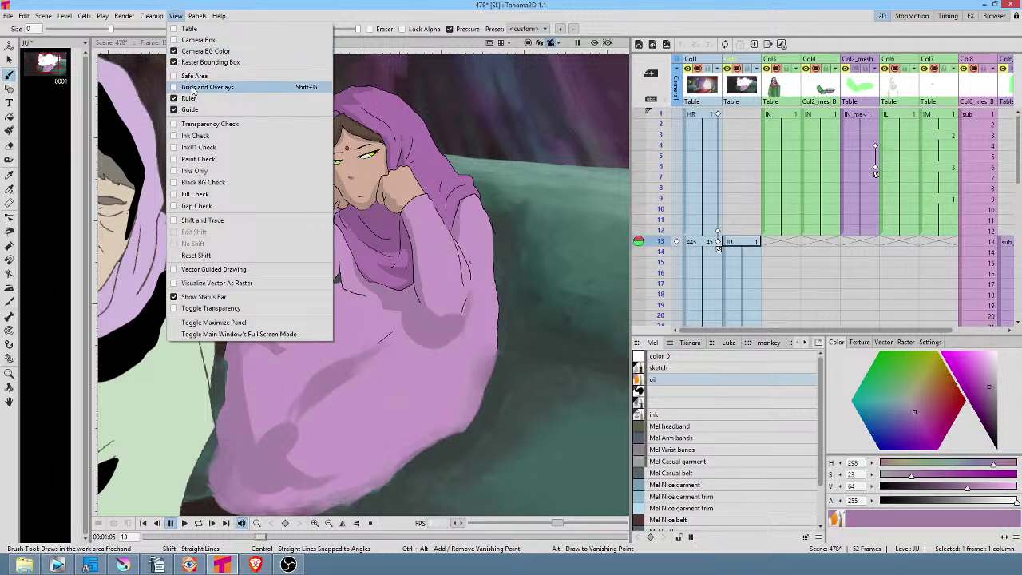
pyautogui.moveTo(201, 20)
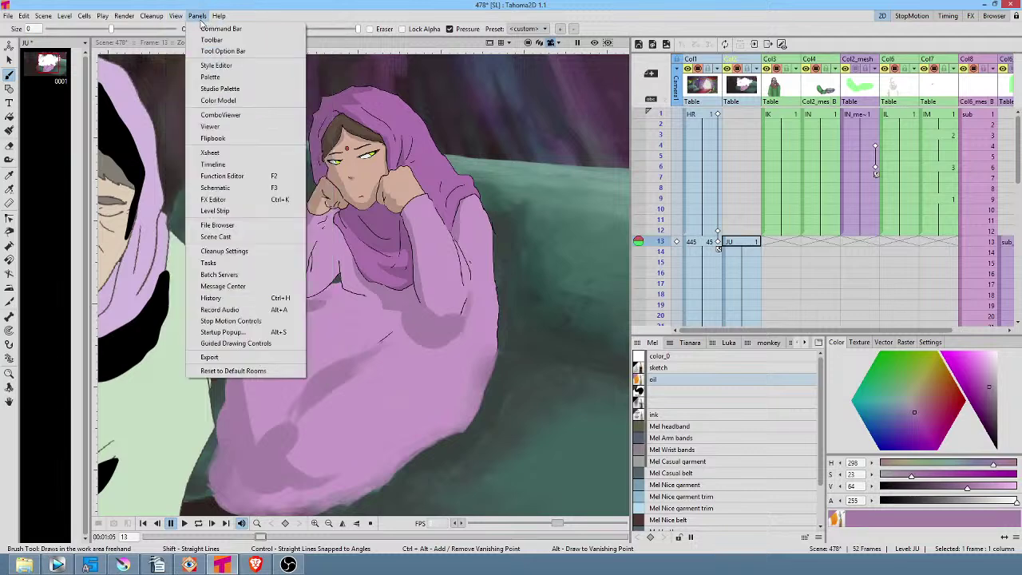
pyautogui.click(218, 129)
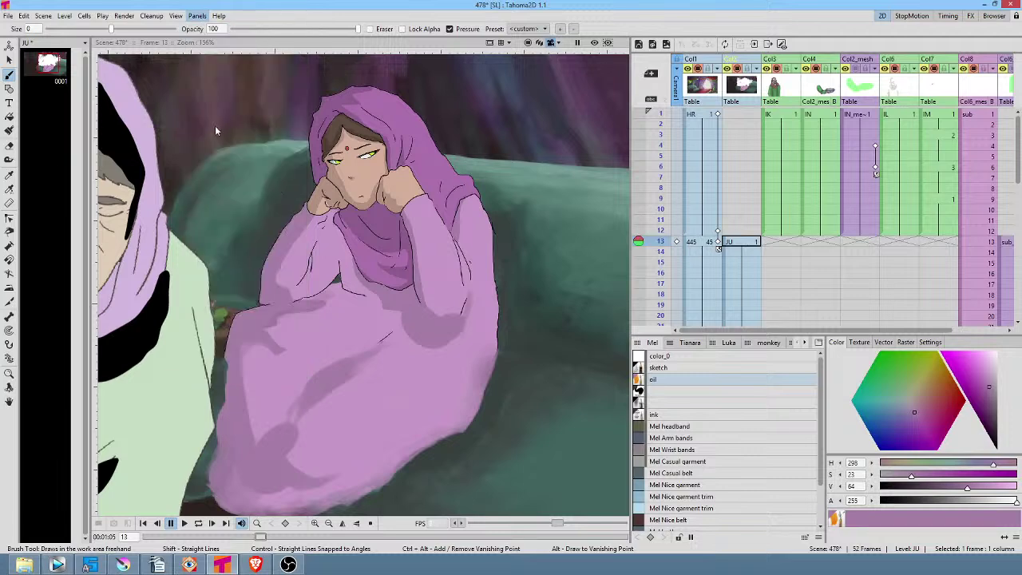
pyautogui.moveTo(748, 160); pyautogui.dragTo(731, 113)
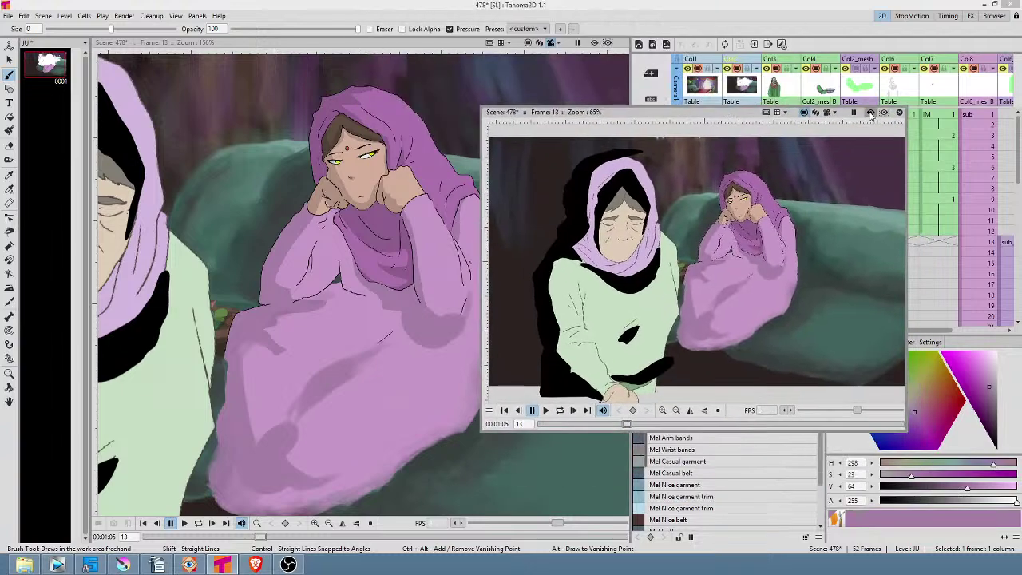
pyautogui.click(870, 112)
pyautogui.moveTo(748, 118); pyautogui.dragTo(794, 121)
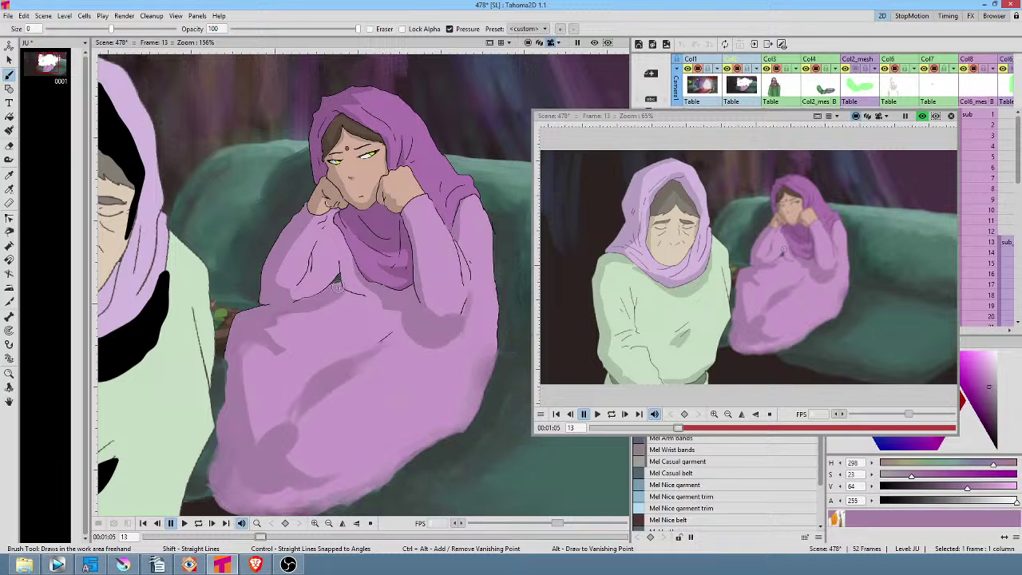
# Brush a short shading stroke on the dress below the sleeve and close the floating viewer
pyautogui.moveTo(332, 294); pyautogui.dragTo(339, 293)
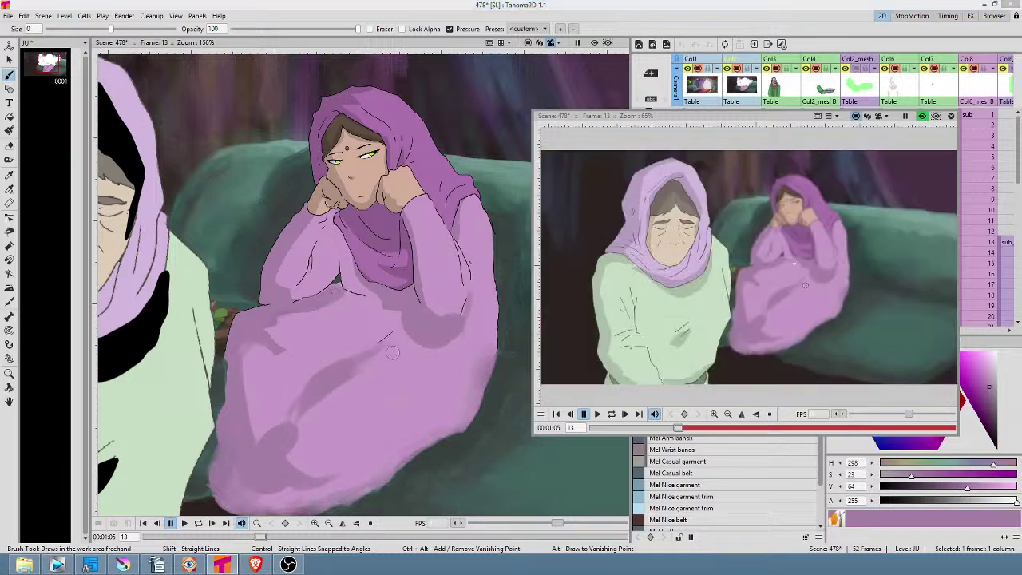
pyautogui.click(922, 116)
pyautogui.click(950, 116)
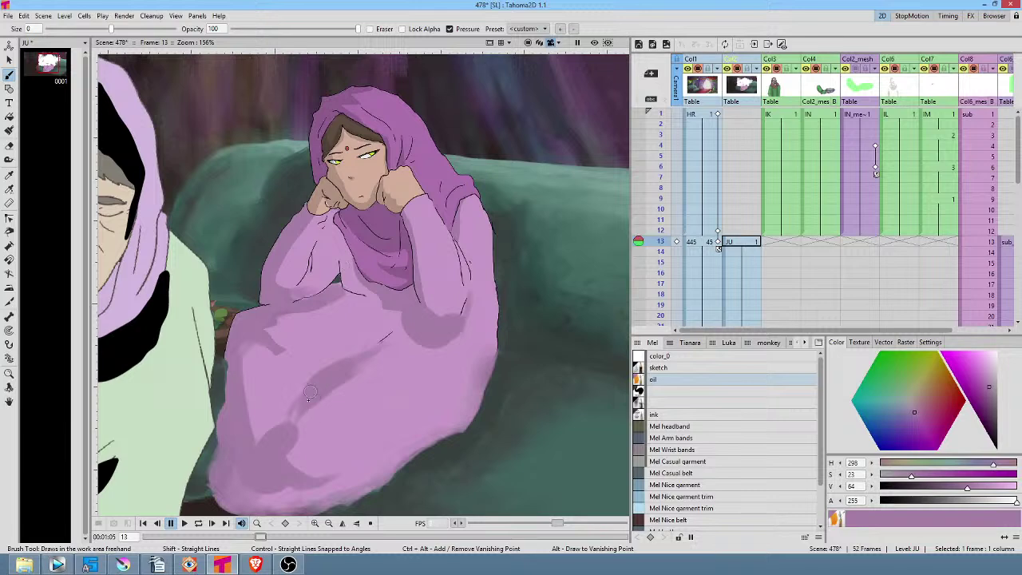
# Pick the light mauve from the dress, paint over the lap and elbow shadows, and check them in the preview
pyautogui.press('r')
pyautogui.click(321, 429)
pyautogui.press('b')
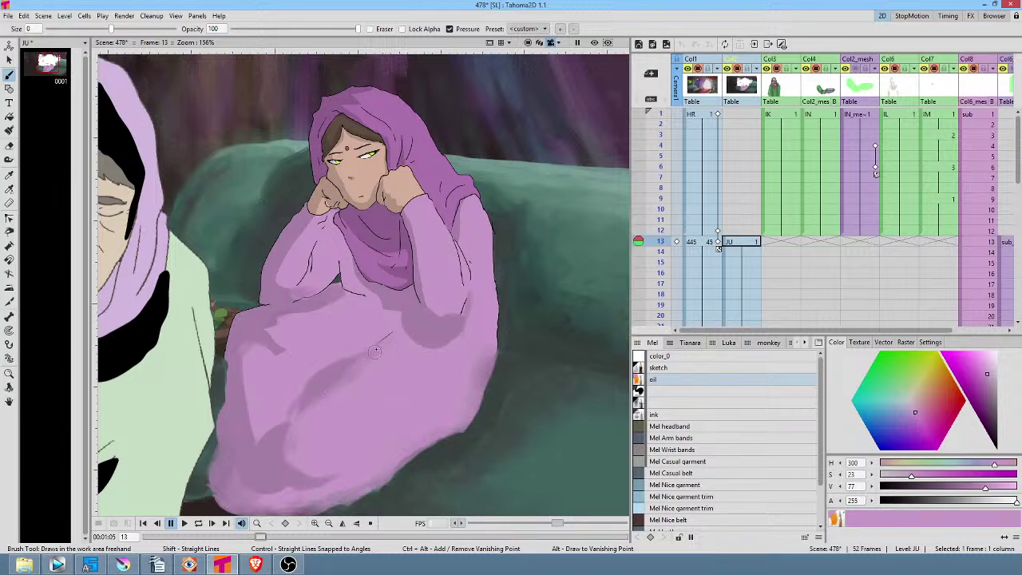
pyautogui.click(595, 43)
pyautogui.click(595, 43)
pyautogui.moveTo(468, 311)
pyautogui.mouseDown()
pyautogui.moveTo(457, 337)
pyautogui.moveTo(433, 349)
pyautogui.mouseUp()
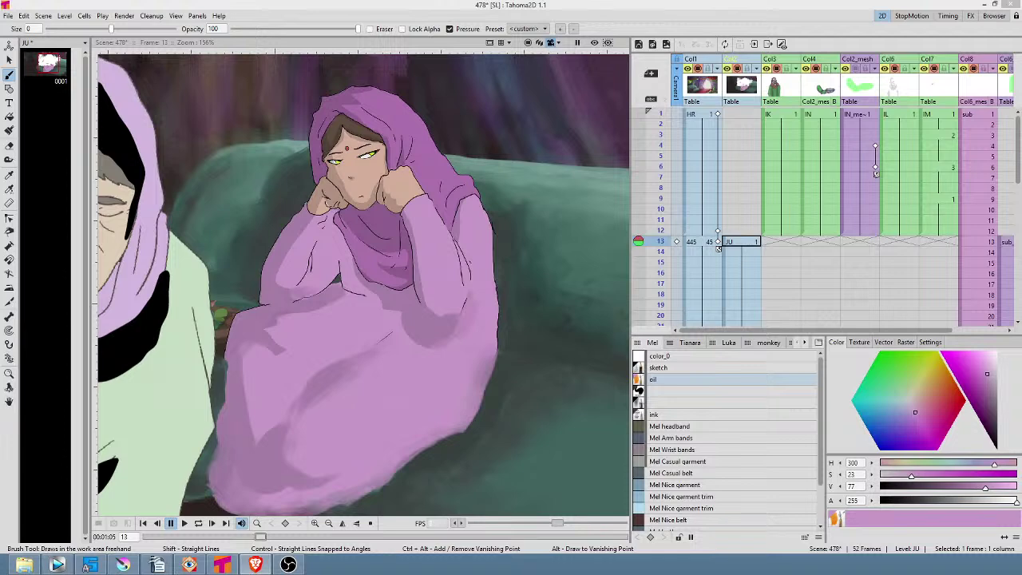
pyautogui.moveTo(435, 218); pyautogui.dragTo(481, 219)
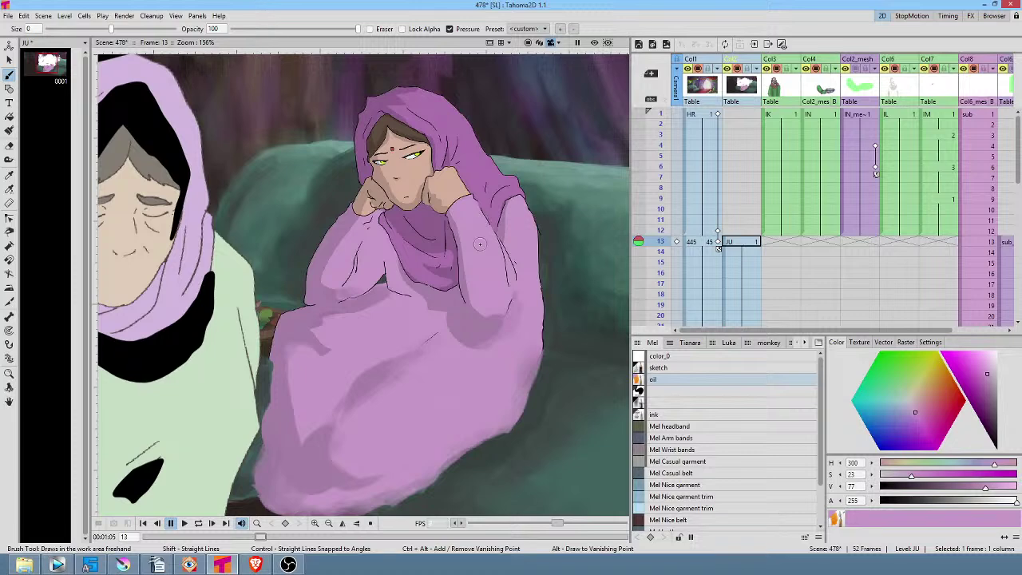
pyautogui.moveTo(814, 268); pyautogui.dragTo(830, 163)
pyautogui.moveTo(802, 244); pyautogui.dragTo(832, 130)
pyautogui.moveTo(801, 257); pyautogui.dragTo(812, 308)
pyautogui.moveTo(790, 116); pyautogui.dragTo(814, 291)
pyautogui.moveTo(823, 202); pyautogui.dragTo(806, 195)
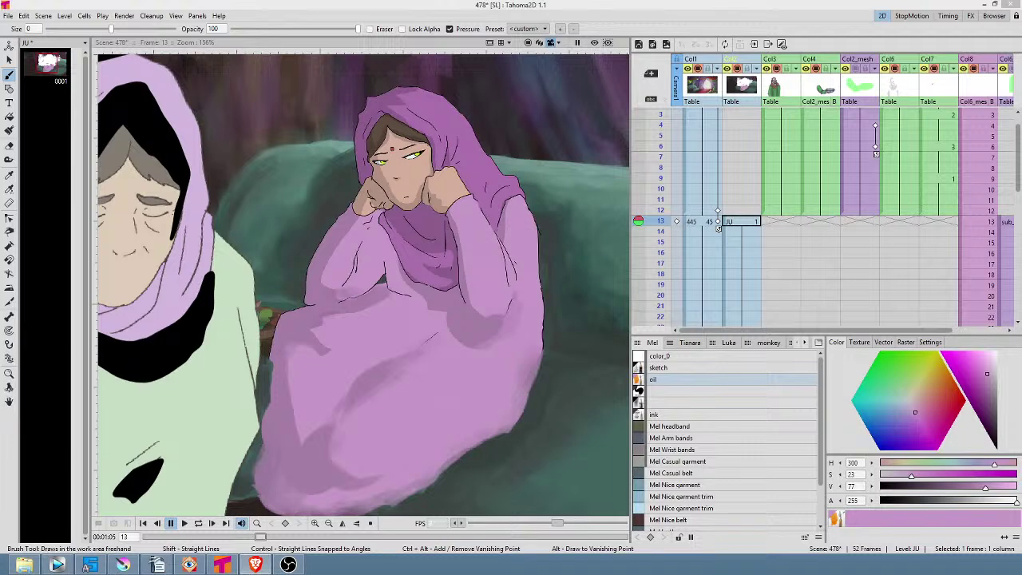
pyautogui.moveTo(478, 229)
pyautogui.mouseDown()
pyautogui.moveTo(469, 269)
pyautogui.moveTo(471, 259)
pyautogui.moveTo(518, 246)
pyautogui.moveTo(508, 251)
pyautogui.mouseUp()
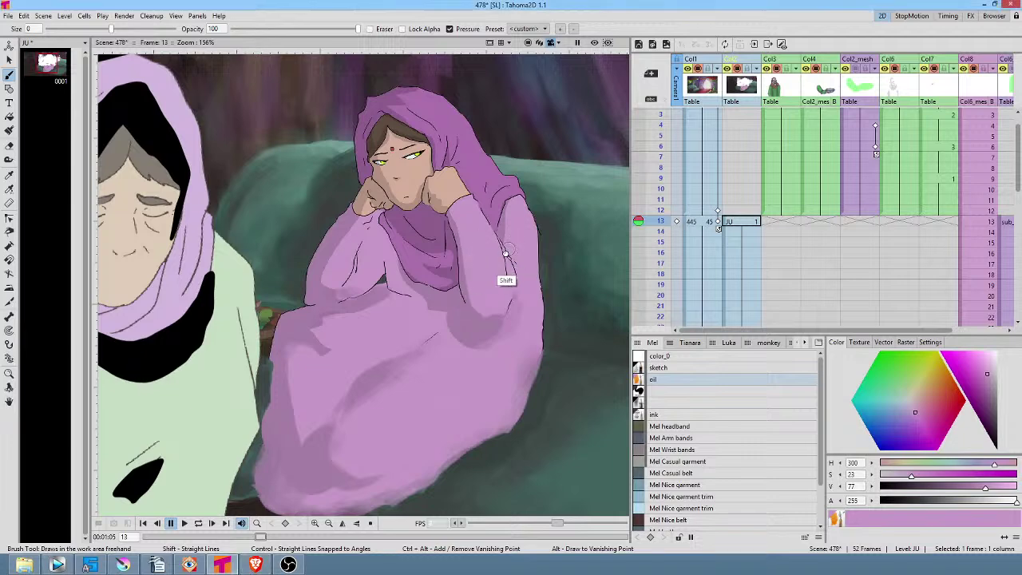
# Preview the whole picture of frame 13 with the repainted dress in the blurred background
pyautogui.scroll(-3, 506, 254)
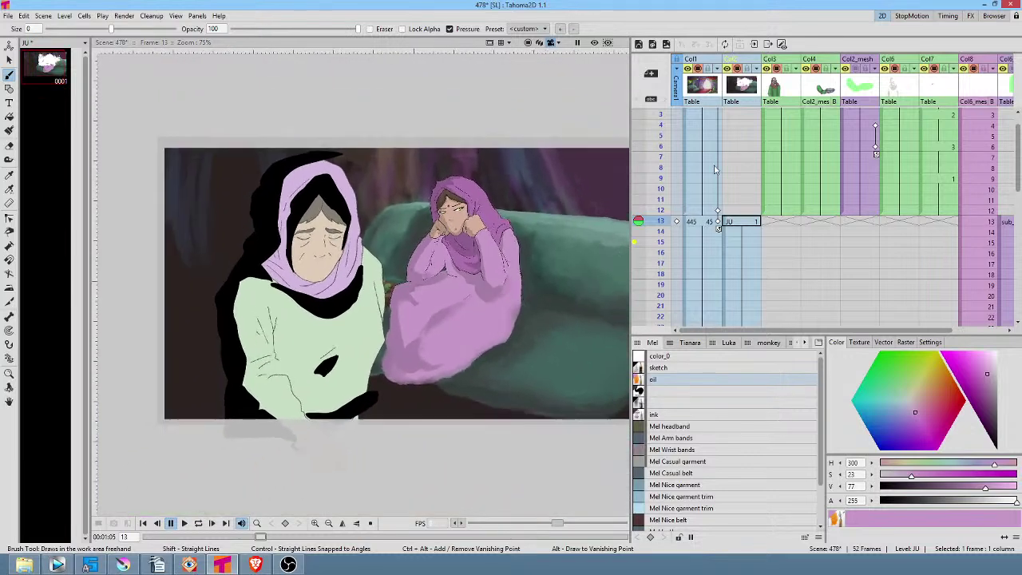
pyautogui.click(594, 42)
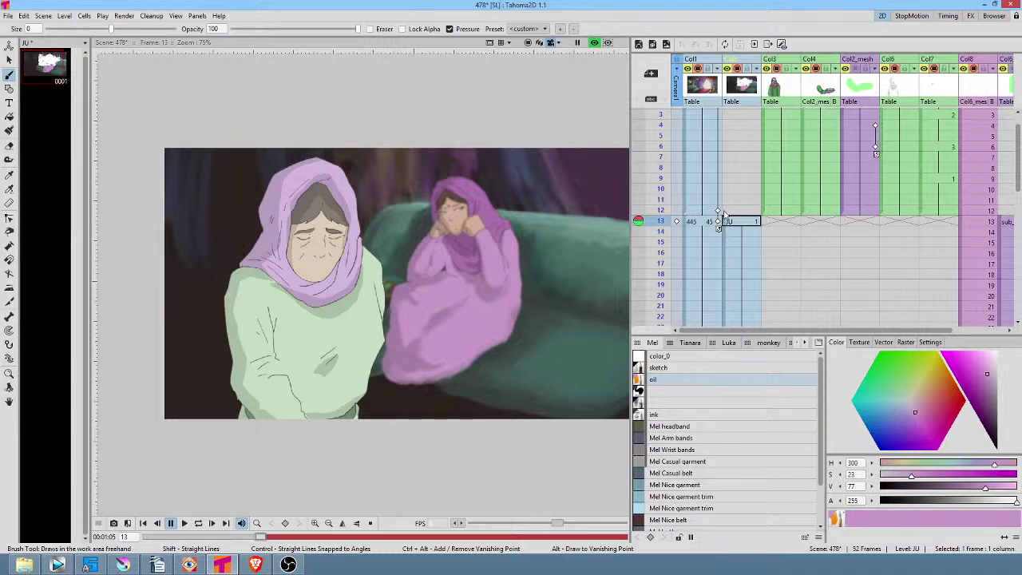
pyautogui.moveTo(518, 261); pyautogui.dragTo(487, 257)
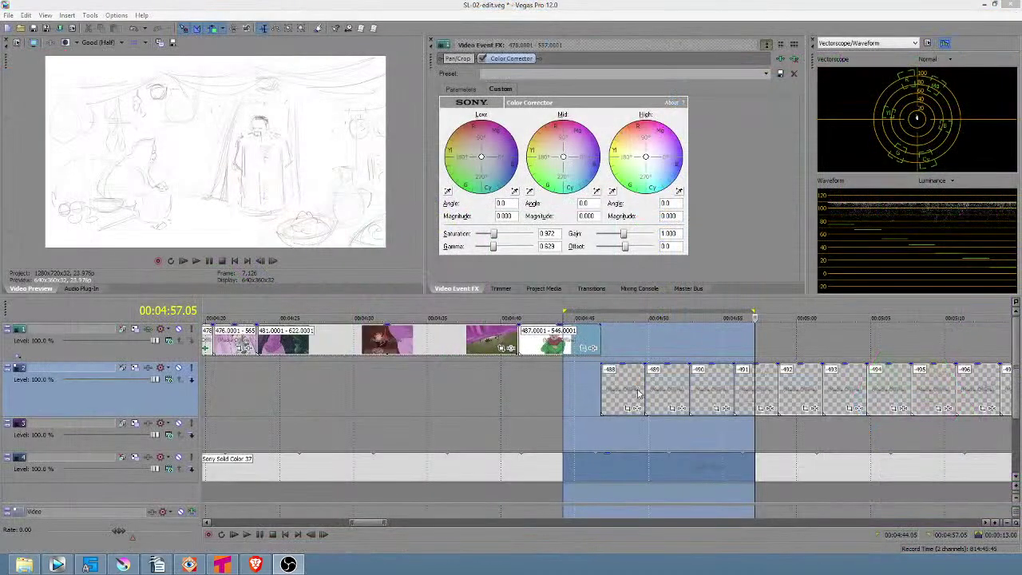
# Switch to Vegas Pro and play the edit from about 00:03:53, stopping it after the finished shots
pyautogui.click(415, 412)
pyautogui.scroll(-4, 411, 410)
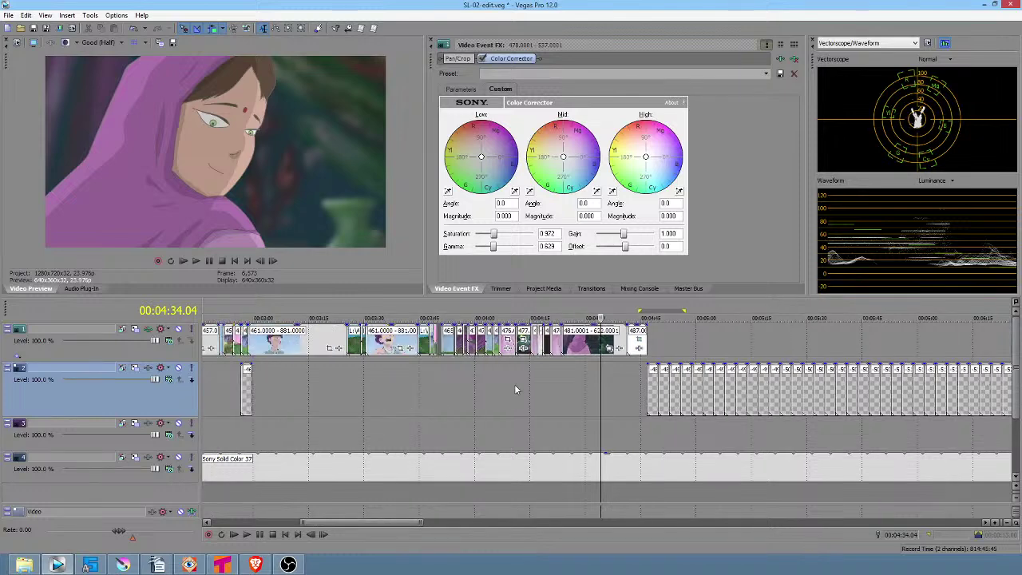
pyautogui.click(450, 387)
pyautogui.press('space')
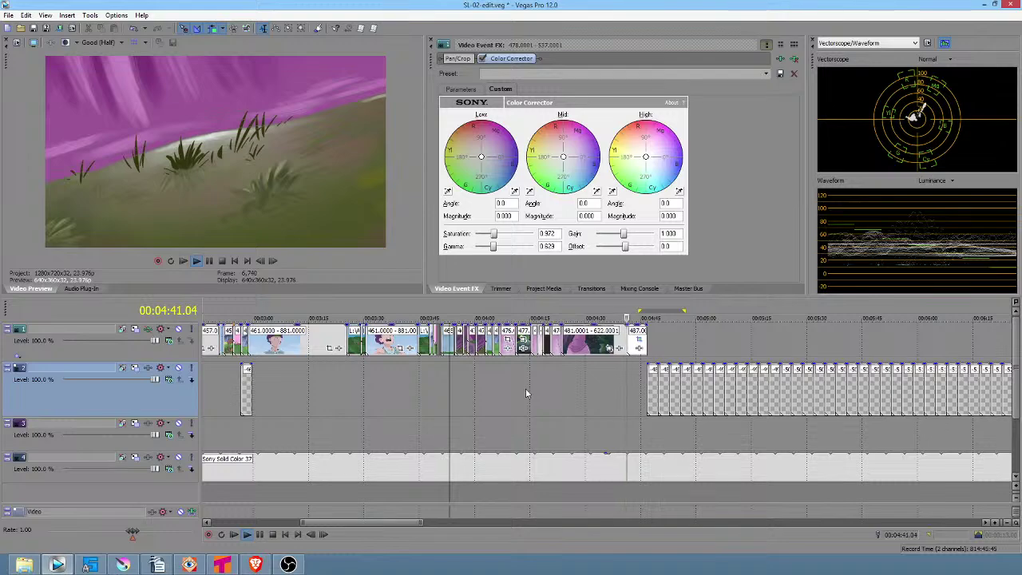
pyautogui.press('space')
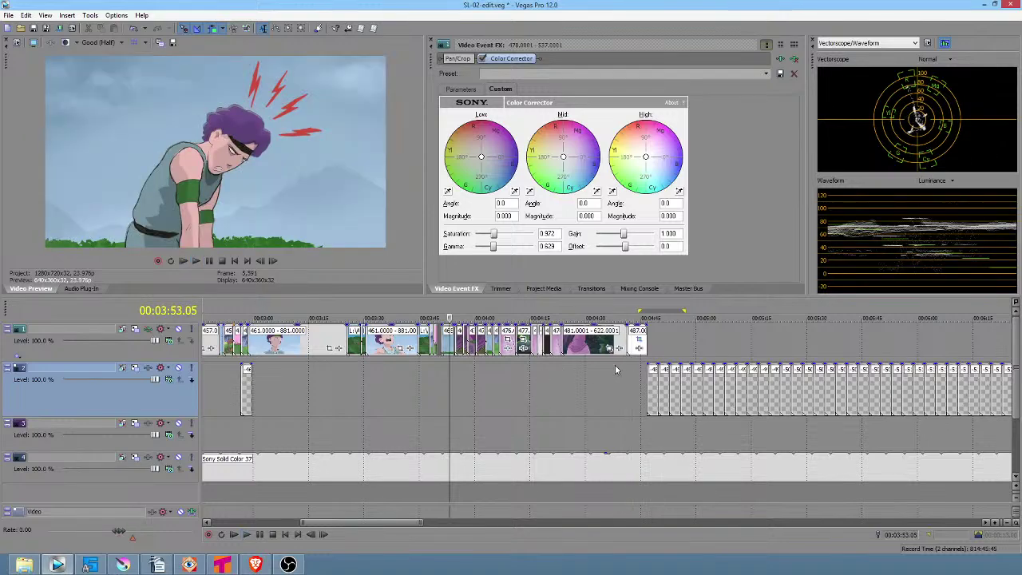
# Scrub the finished shots leading into clip 477, between about 00:04:04 and 00:04:15
pyautogui.click(619, 366)
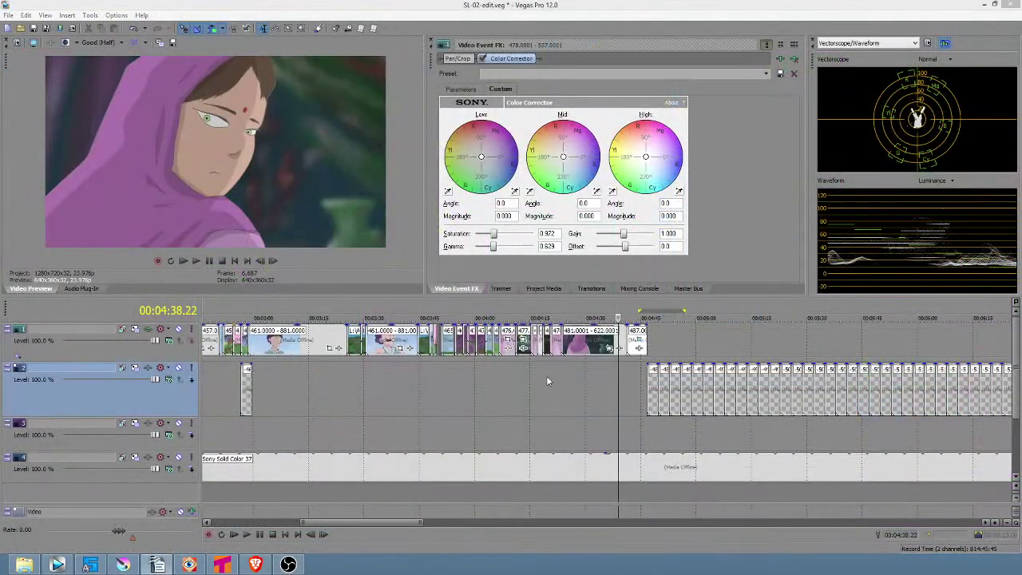
pyautogui.click(569, 371)
pyautogui.moveTo(532, 372)
pyautogui.mouseDown()
pyautogui.moveTo(497, 371)
pyautogui.moveTo(515, 371)
pyautogui.mouseUp()
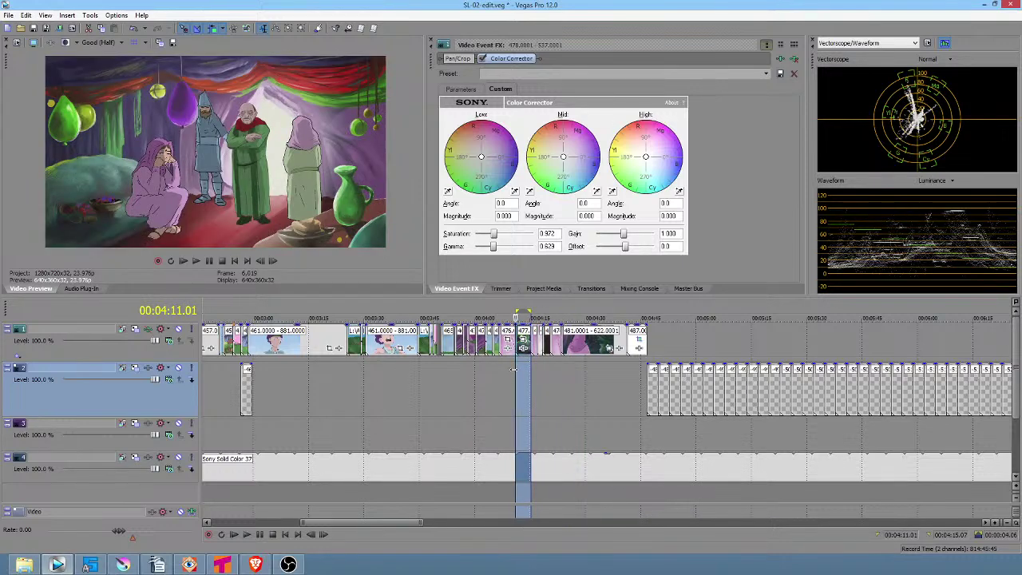
pyautogui.scroll(3, 514, 368)
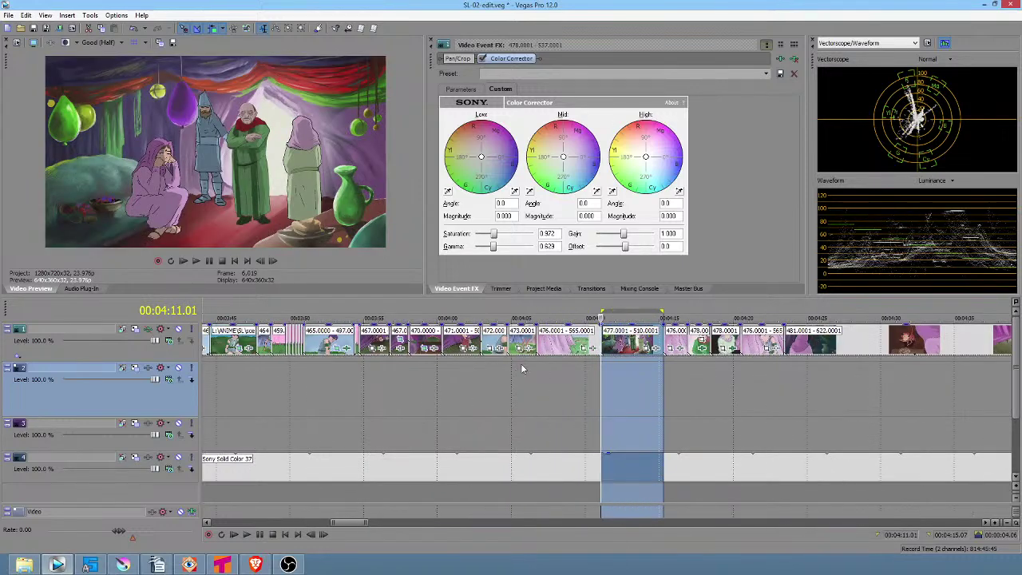
pyautogui.moveTo(502, 369); pyautogui.dragTo(612, 372)
pyautogui.moveTo(616, 372); pyautogui.dragTo(613, 373)
pyautogui.hotkey('alt', 'Tab')
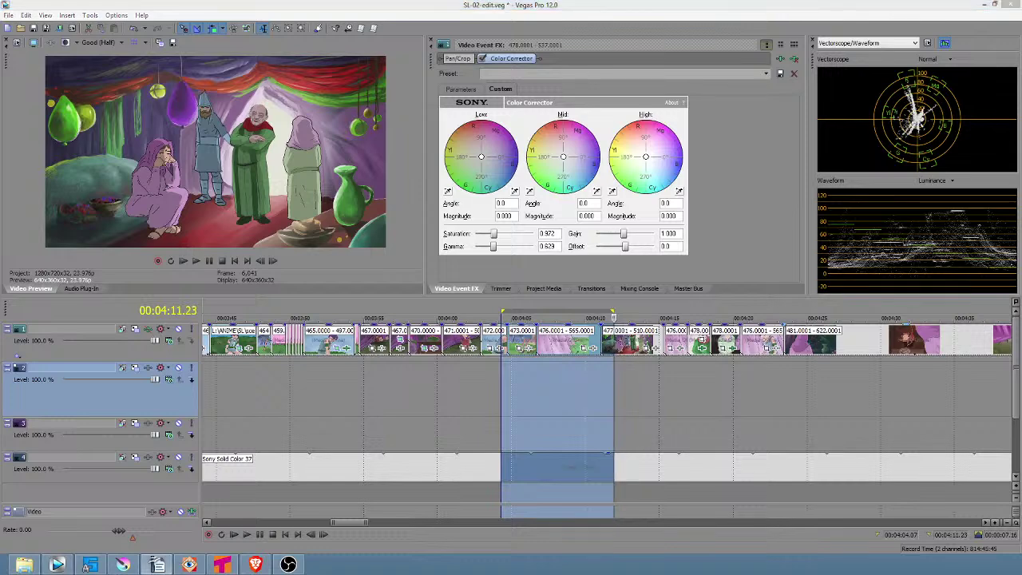
# Scrub the edit from the shots around clip 477 onward to clip 487
pyautogui.moveTo(536, 380); pyautogui.dragTo(883, 379)
pyautogui.middleClick(831, 378)
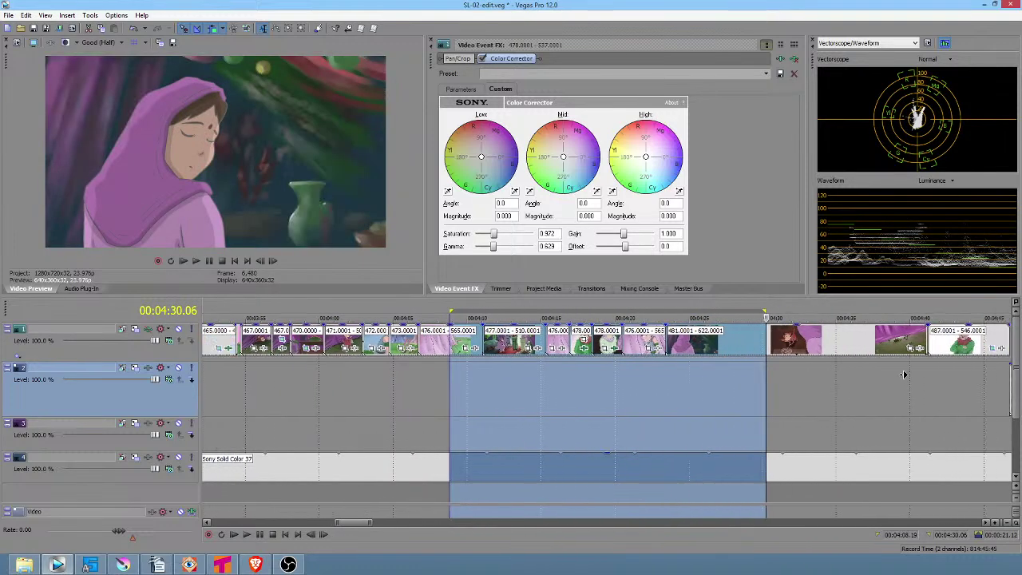
pyautogui.moveTo(691, 370); pyautogui.dragTo(847, 372)
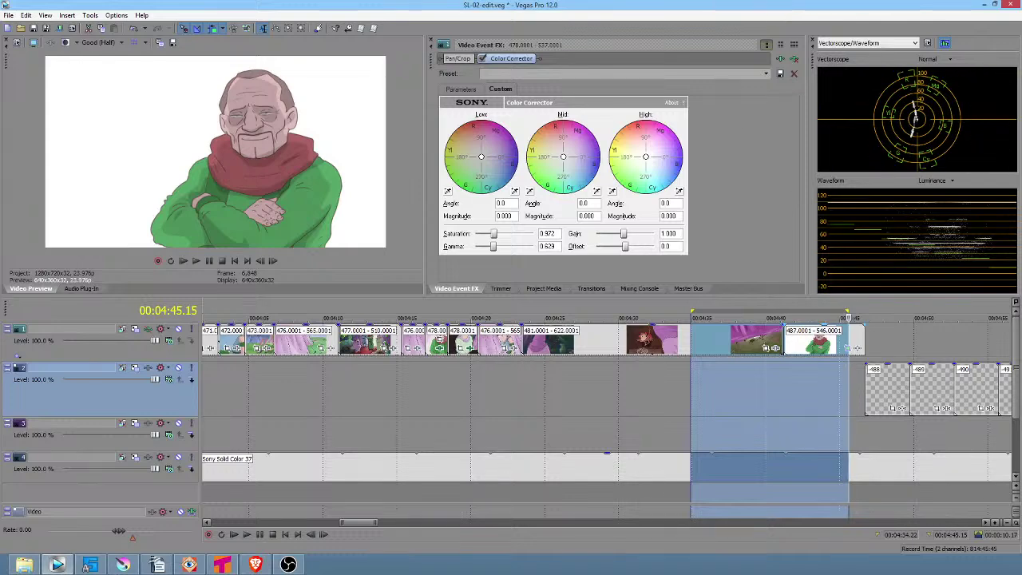
# Switch back to Tahoma2D and examine the two women in the frame 13 preview up close
pyautogui.hotkey('alt', 'Tab')
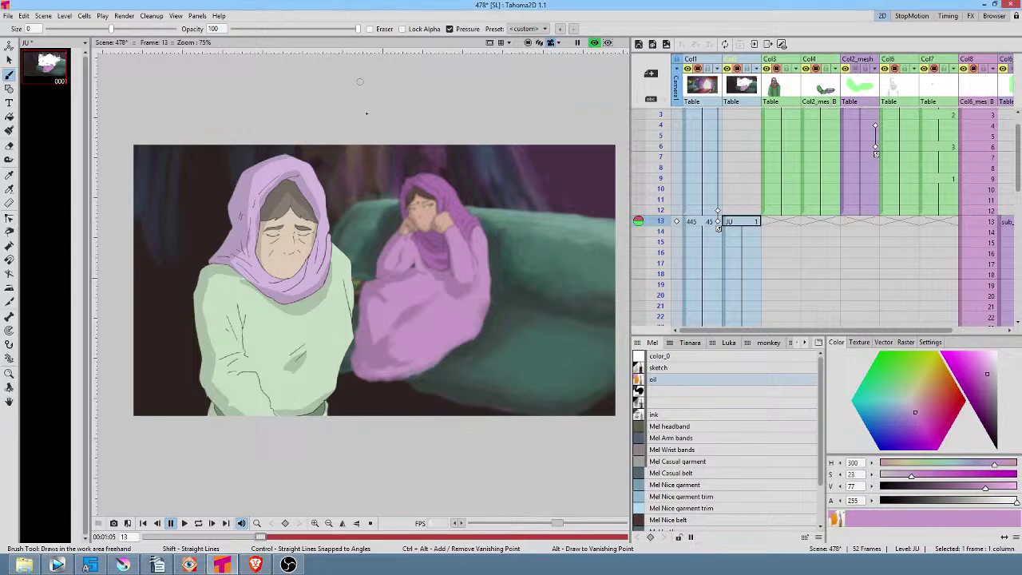
pyautogui.scroll(2, 347, 145)
pyautogui.moveTo(393, 226); pyautogui.dragTo(398, 236)
pyautogui.moveTo(482, 287); pyautogui.dragTo(486, 274)
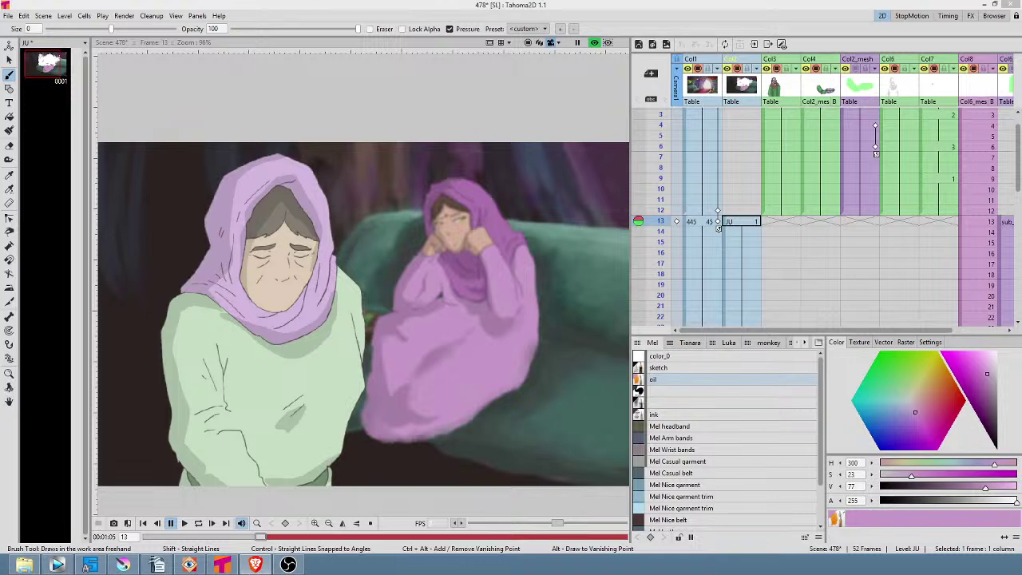
# Switch to the browser's Amazon results, open the Song of Life (A Seven Kingdoms Novel) product page and widen the window
pyautogui.moveTo(257, 0); pyautogui.dragTo(549, 6)
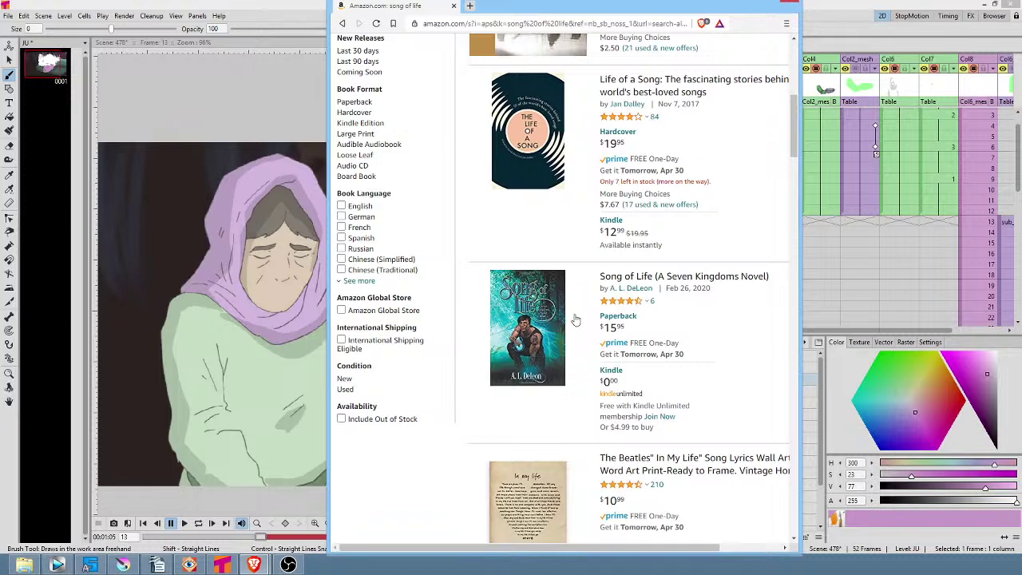
pyautogui.click(628, 277)
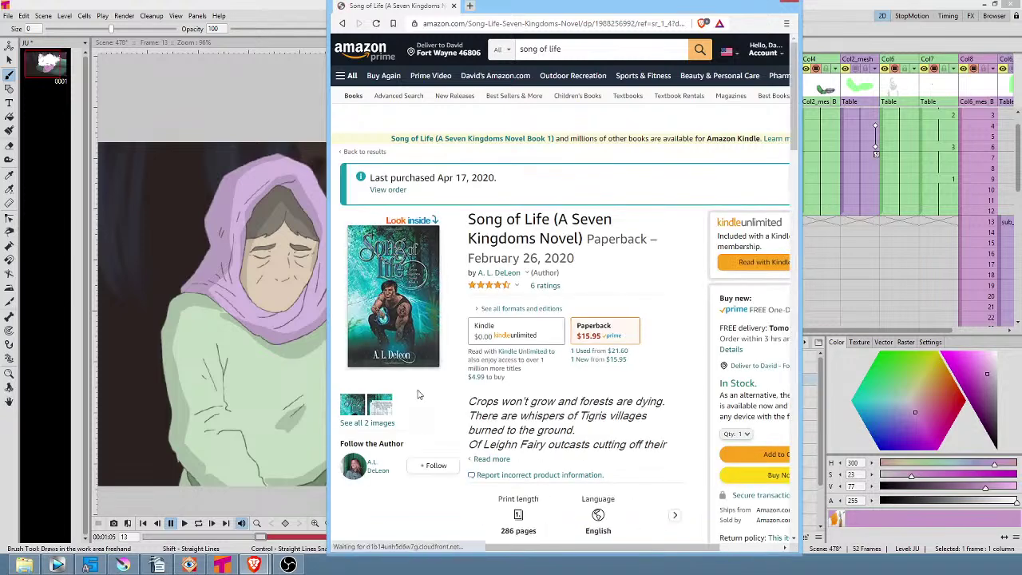
pyautogui.moveTo(328, 269); pyautogui.dragTo(259, 268)
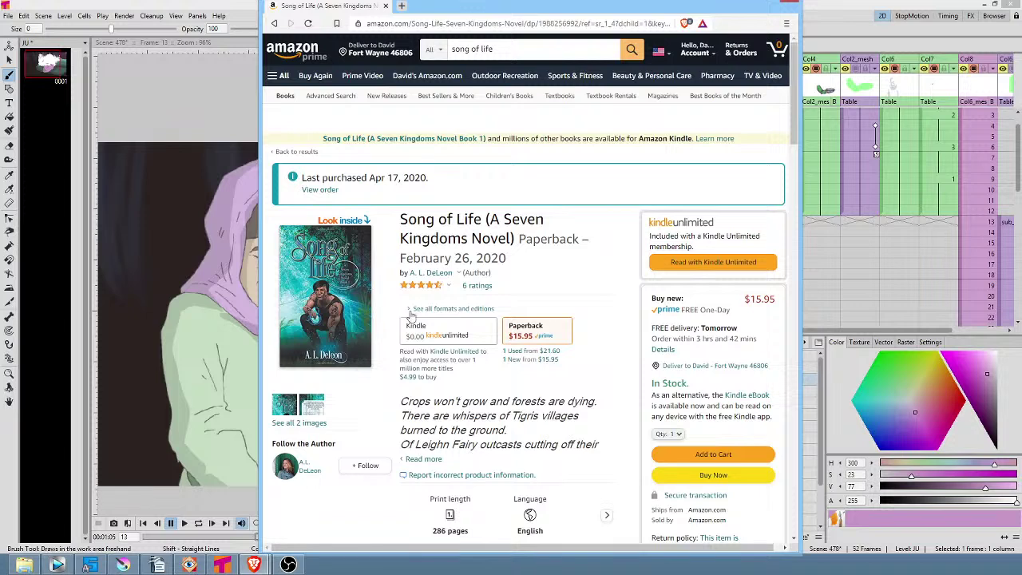
# View the novel's enlarged cover in the book preview, look over the product page, and close the browser window
pyautogui.click(343, 290)
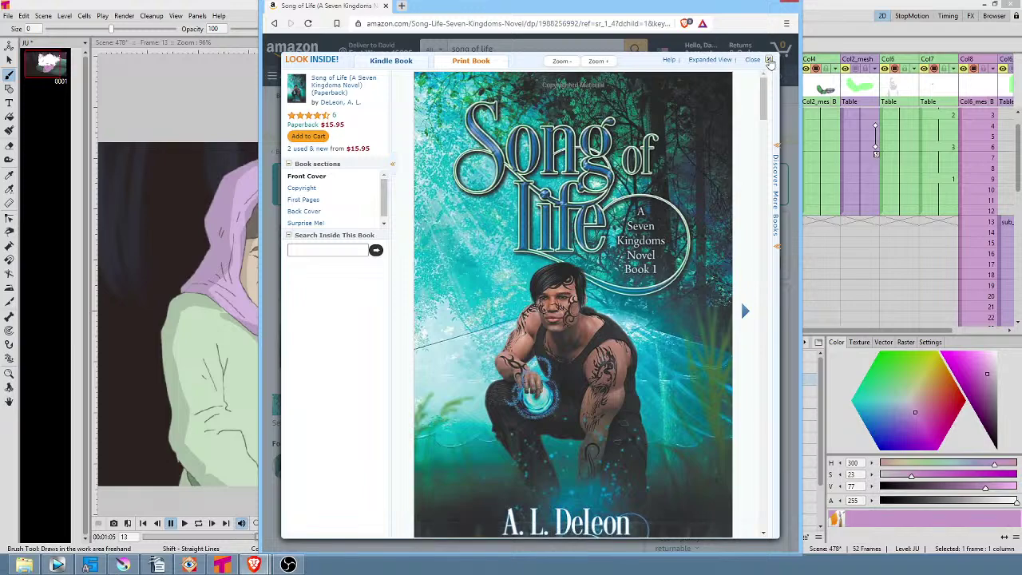
pyautogui.click(769, 61)
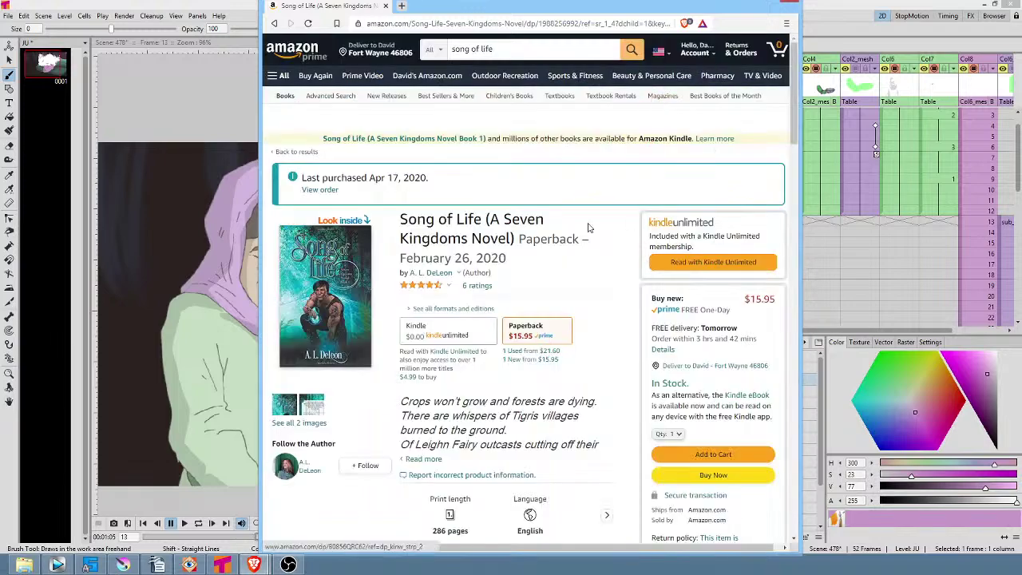
pyautogui.scroll(-3, 588, 227)
pyautogui.scroll(2, 613, 92)
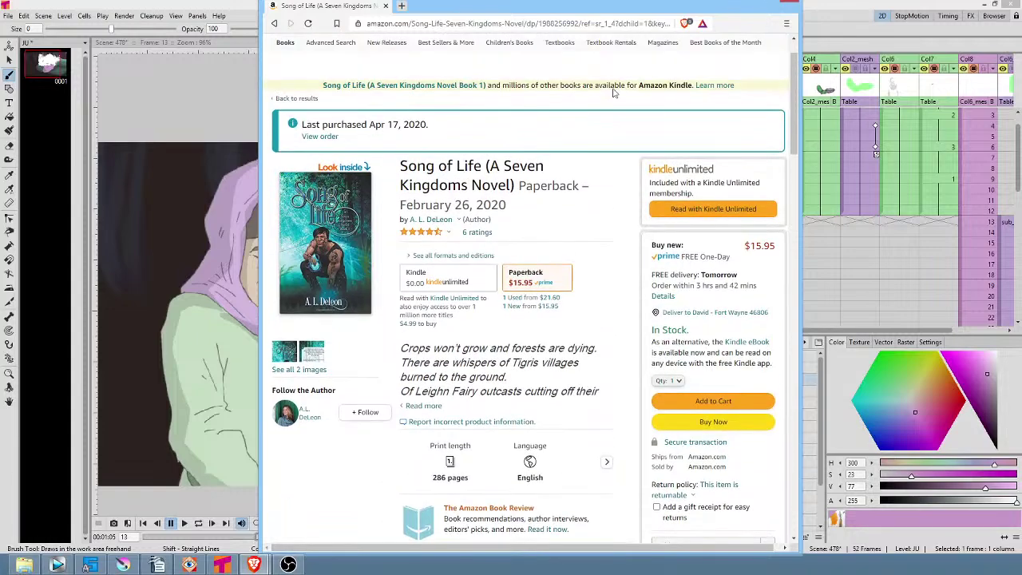
pyautogui.click(788, 7)
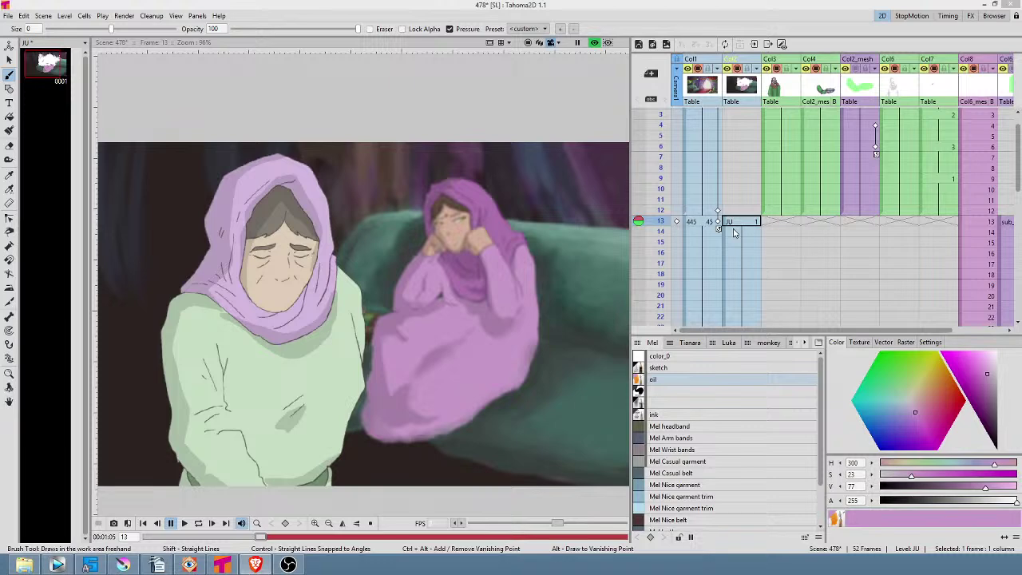
# Move the playhead to frame 14 and turn off preview mode to show the unrendered camera stand view
pyautogui.click(660, 158)
pyautogui.moveTo(660, 162); pyautogui.dragTo(664, 223)
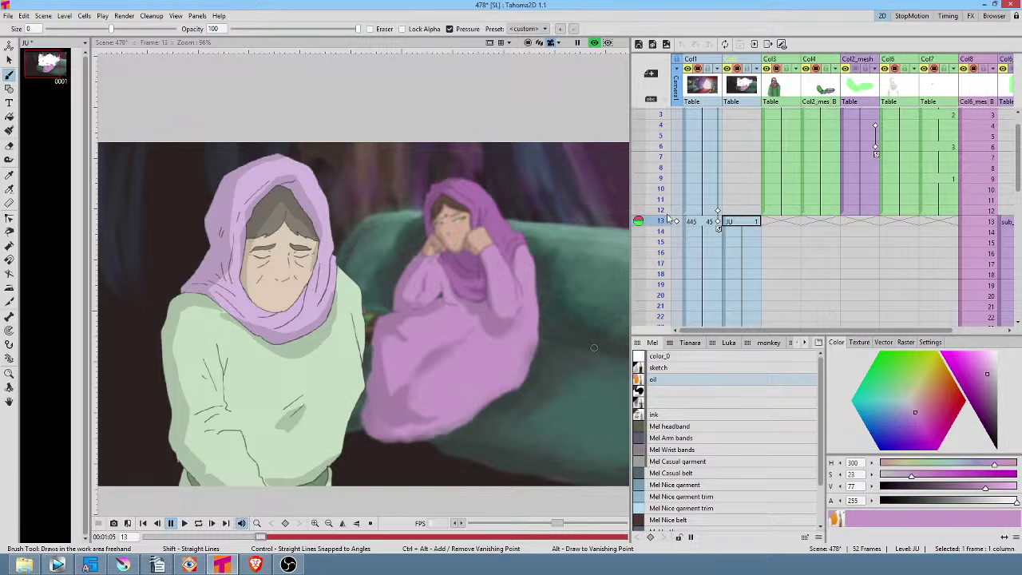
pyautogui.moveTo(659, 224)
pyautogui.mouseDown()
pyautogui.moveTo(656, 254)
pyautogui.moveTo(657, 233)
pyautogui.mouseUp()
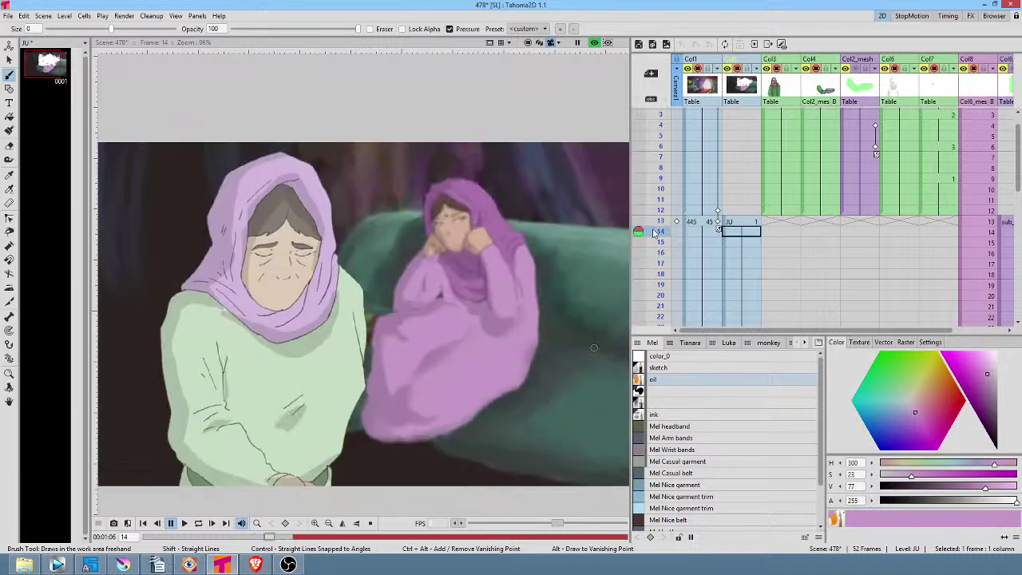
pyautogui.click(594, 43)
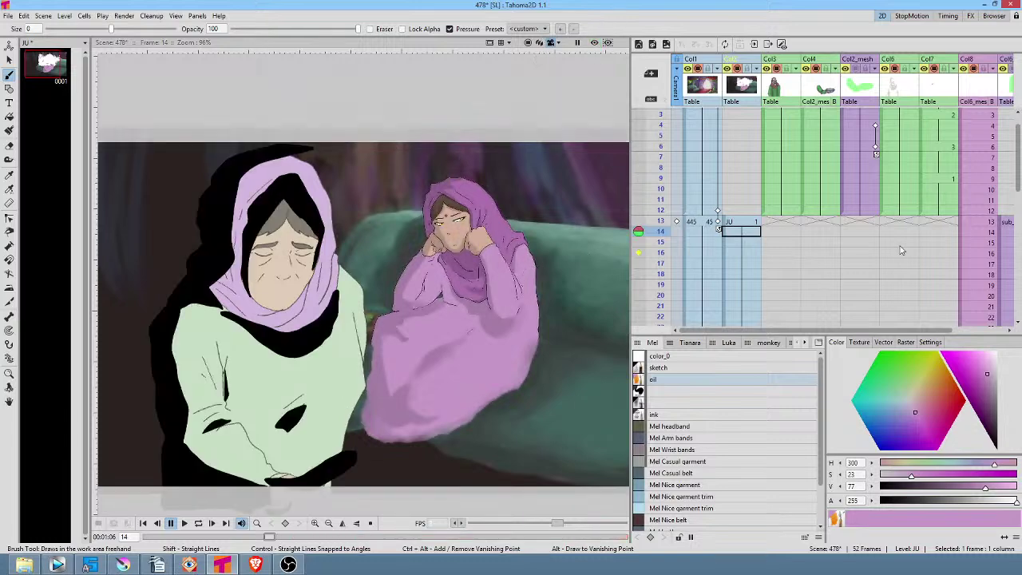
# Draw small black brush dots on frame 13 of the empty column 10, over the seated woman's dress
pyautogui.hscroll(1, 853, 249)
pyautogui.hscroll(3, 852, 249)
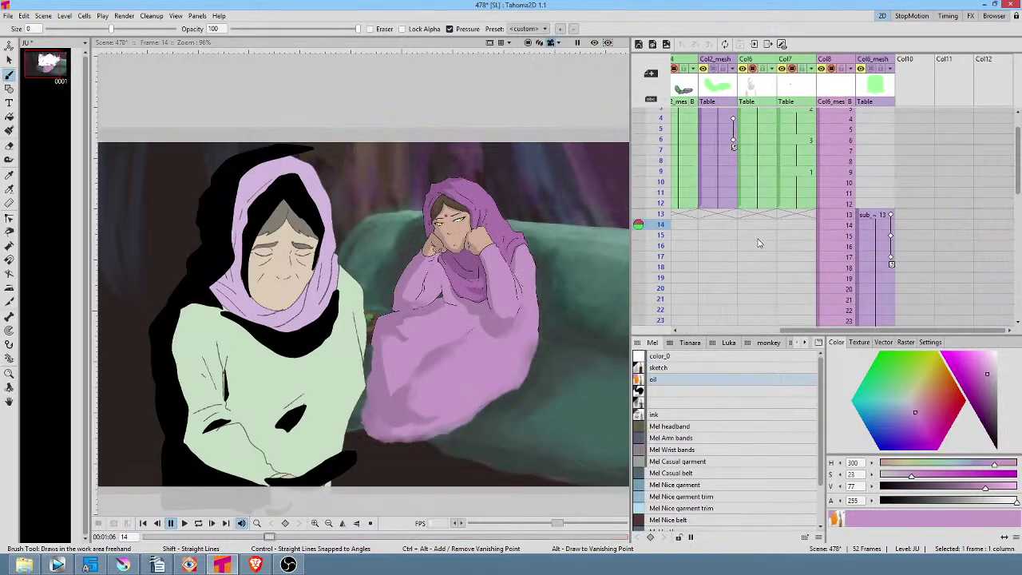
pyautogui.click(920, 216)
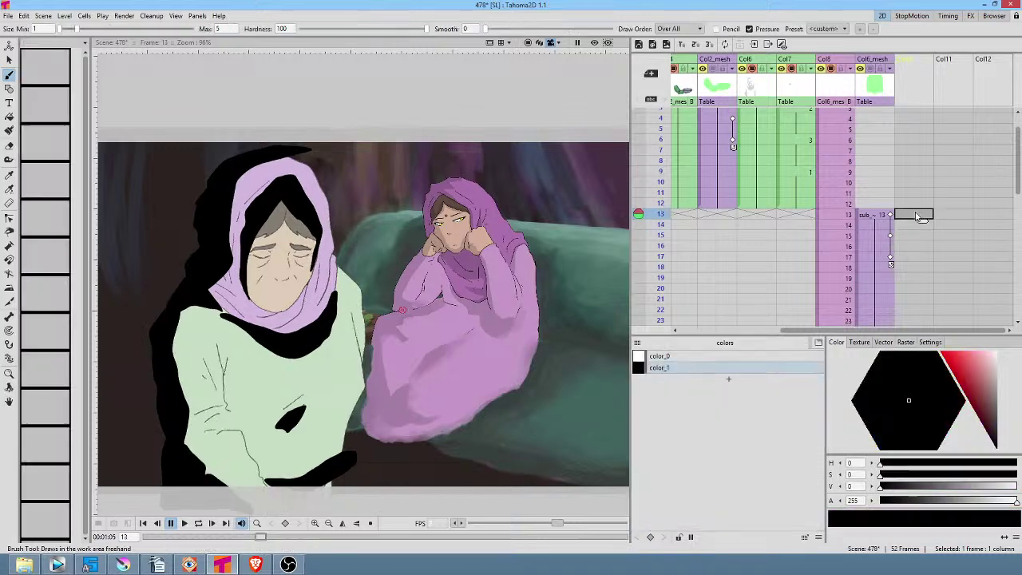
pyautogui.scroll(-3, 379, 298)
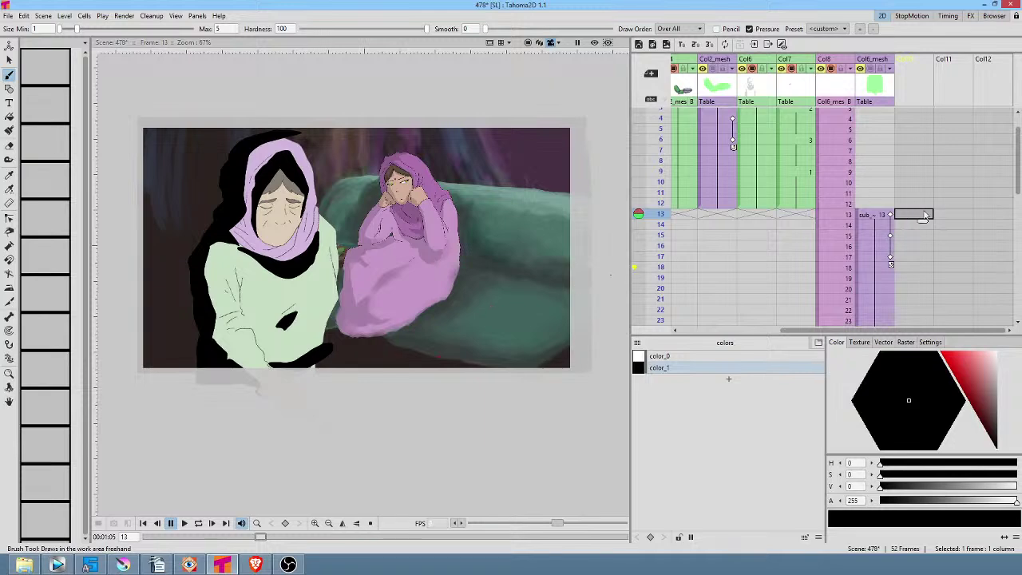
pyautogui.click(401, 337)
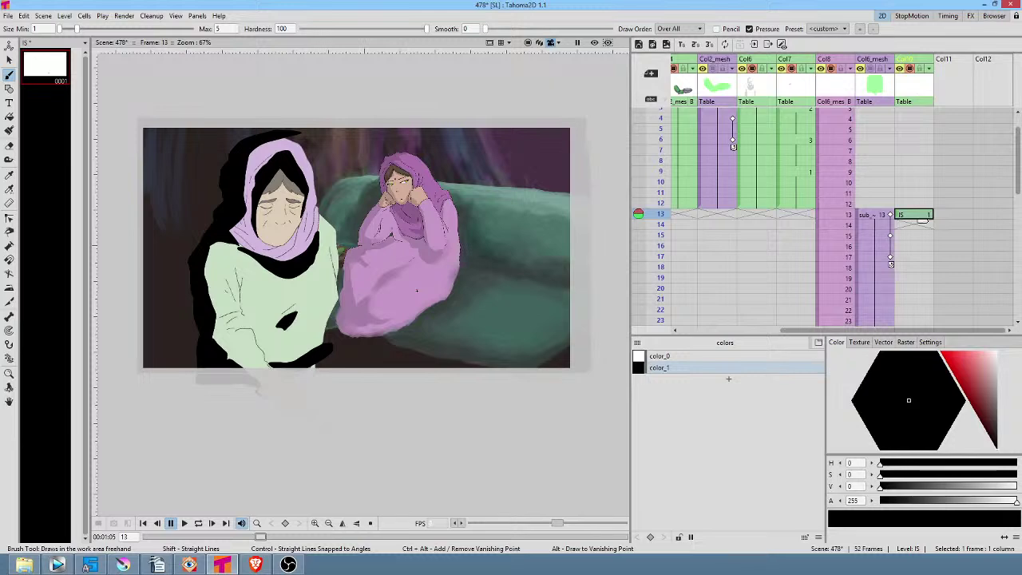
# Show only column 10 in the camera stand, restore all columns, and hide the Col6_mesh overlay again
pyautogui.hotkey('shift', 'a')
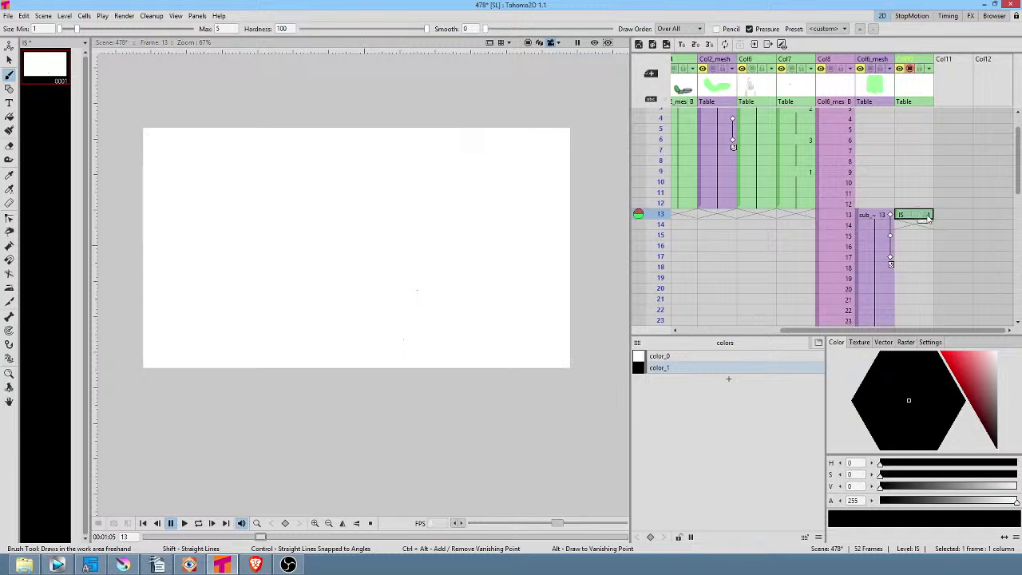
pyautogui.hotkey('shift', 'a')
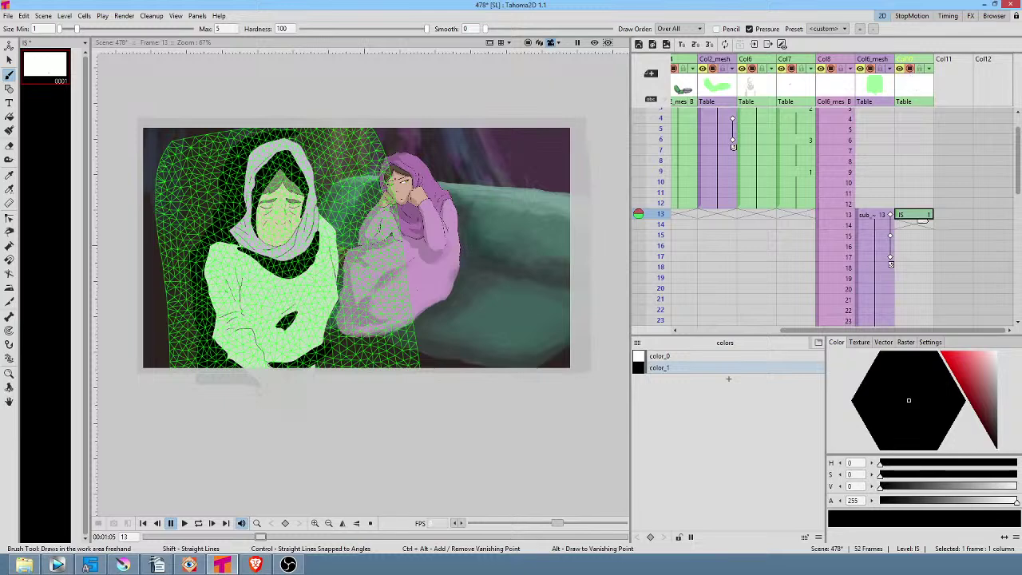
pyautogui.hotkey('alt', 'Tab')
pyautogui.moveTo(660, 214)
pyautogui.mouseDown()
pyautogui.moveTo(661, 255)
pyautogui.moveTo(661, 216)
pyautogui.mouseUp()
pyautogui.moveTo(655, 220)
pyautogui.mouseDown()
pyautogui.moveTo(654, 271)
pyautogui.moveTo(655, 215)
pyautogui.mouseUp()
pyautogui.click(874, 58)
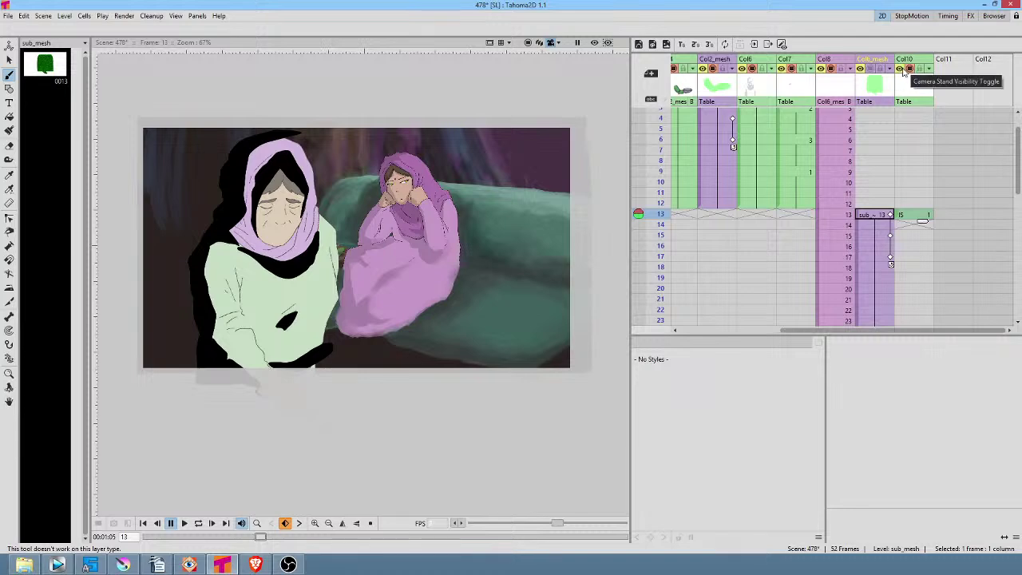
# Examine the camera stand and preview visibility options of column 10, then dismiss them
pyautogui.rightClick(910, 71)
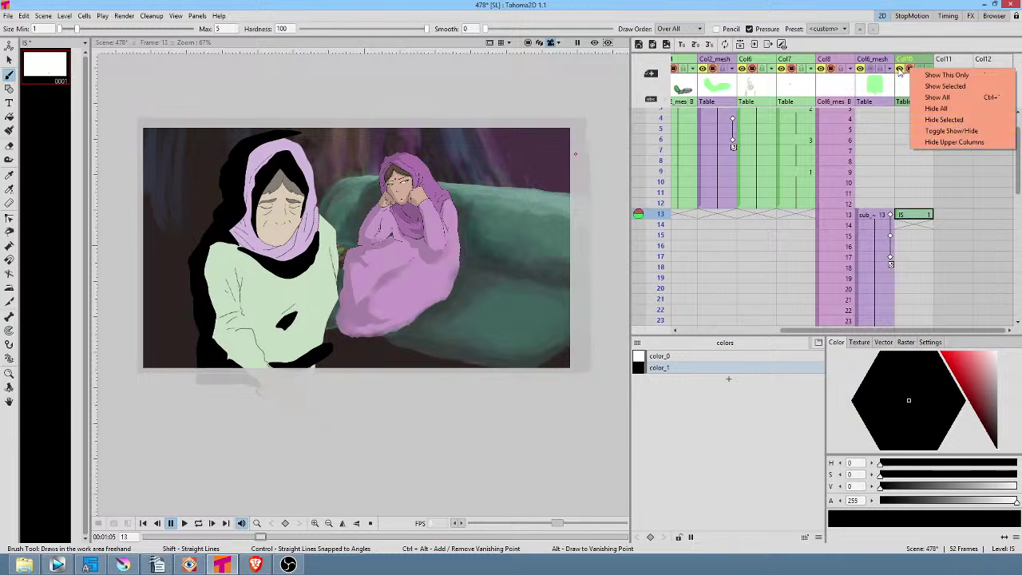
pyautogui.rightClick(899, 71)
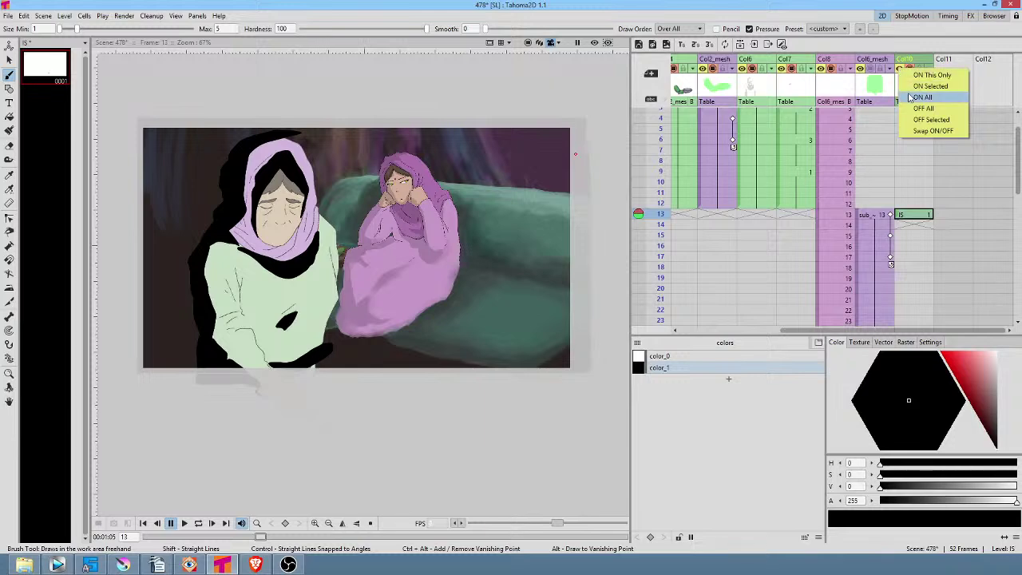
pyautogui.click(922, 60)
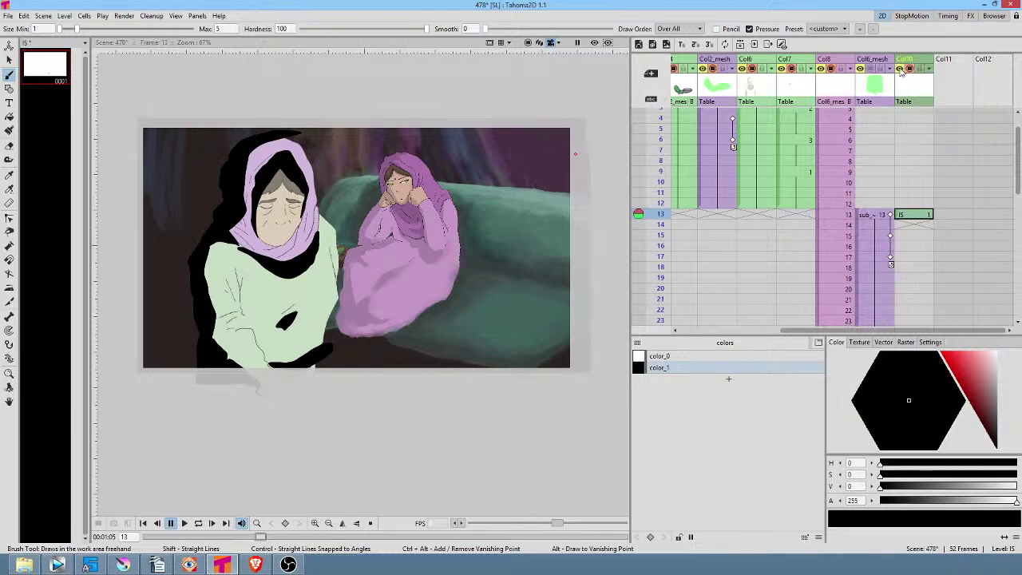
# Turn on preview mode and hide column 2's background painting from the rendered preview of frame 13
pyautogui.click(594, 43)
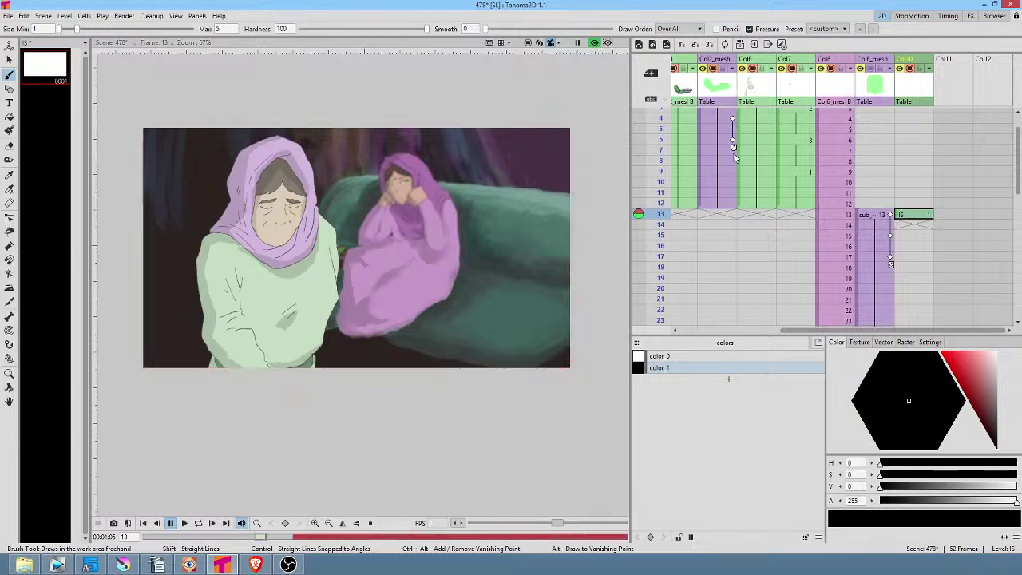
pyautogui.moveTo(733, 153); pyautogui.dragTo(950, 186)
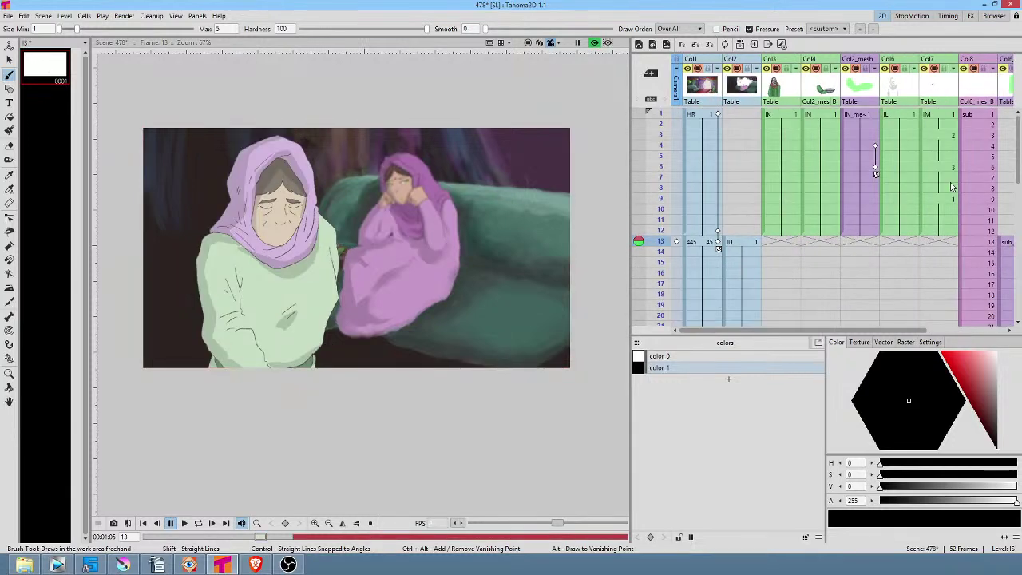
pyautogui.click(728, 70)
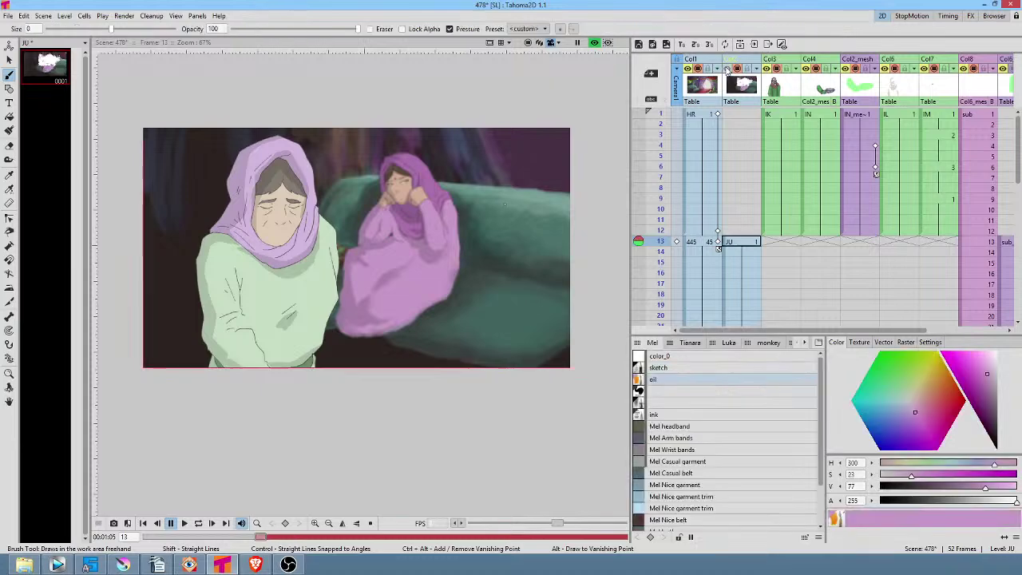
pyautogui.click(736, 70)
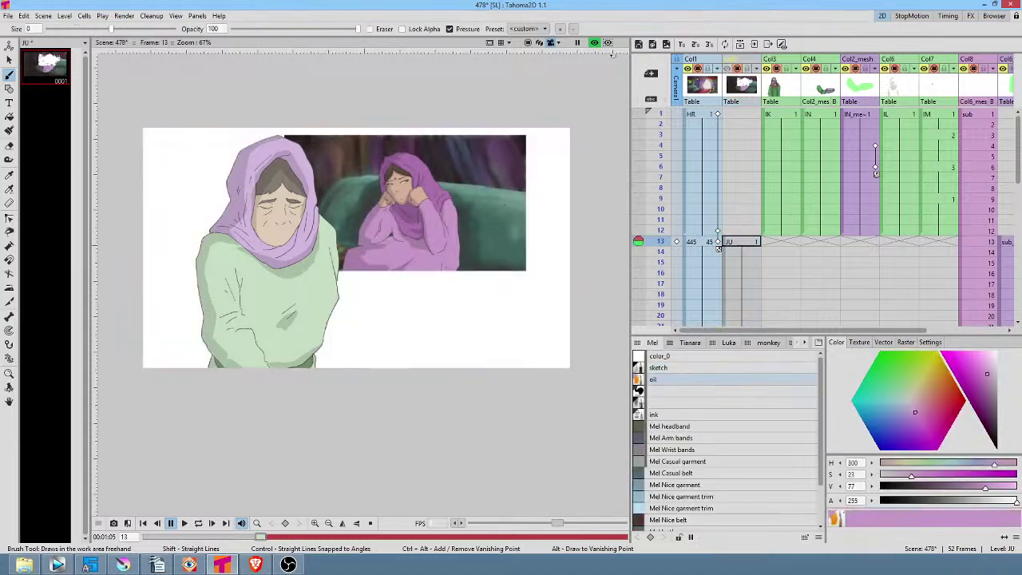
# Turn off preview mode, re-enable column 2 for preview, and hide its painting in the camera stand view
pyautogui.click(595, 44)
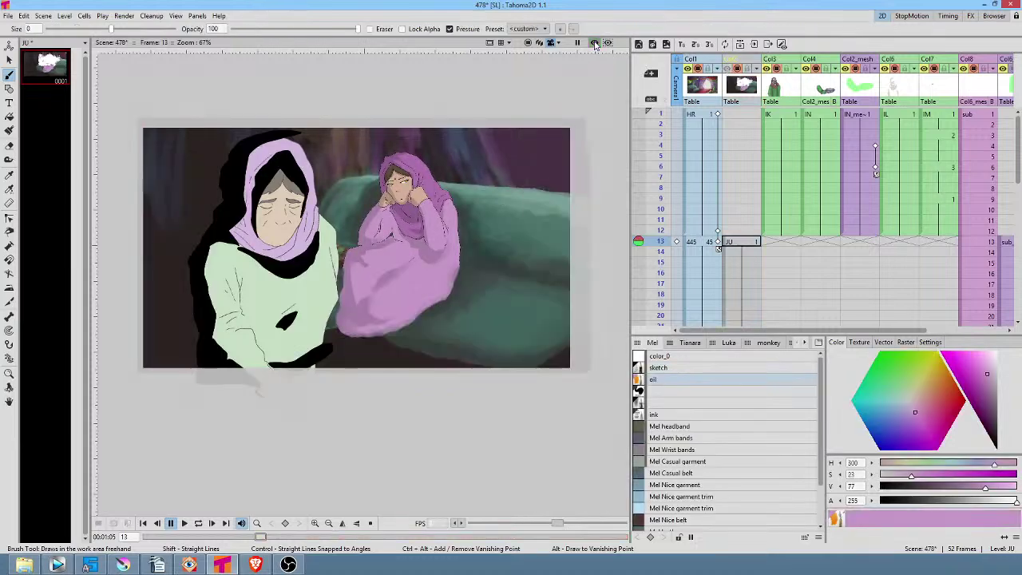
pyautogui.click(727, 70)
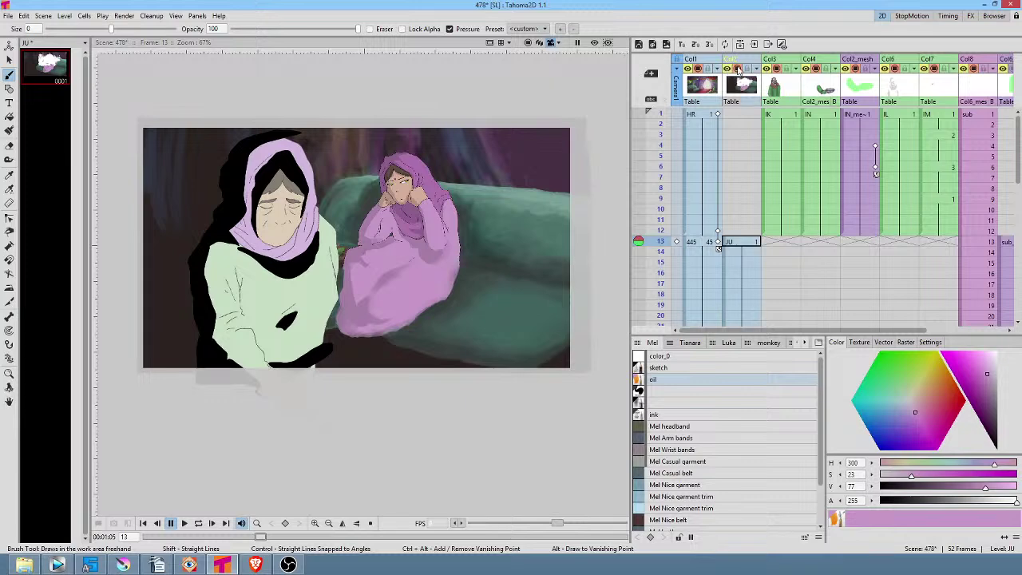
pyautogui.click(737, 70)
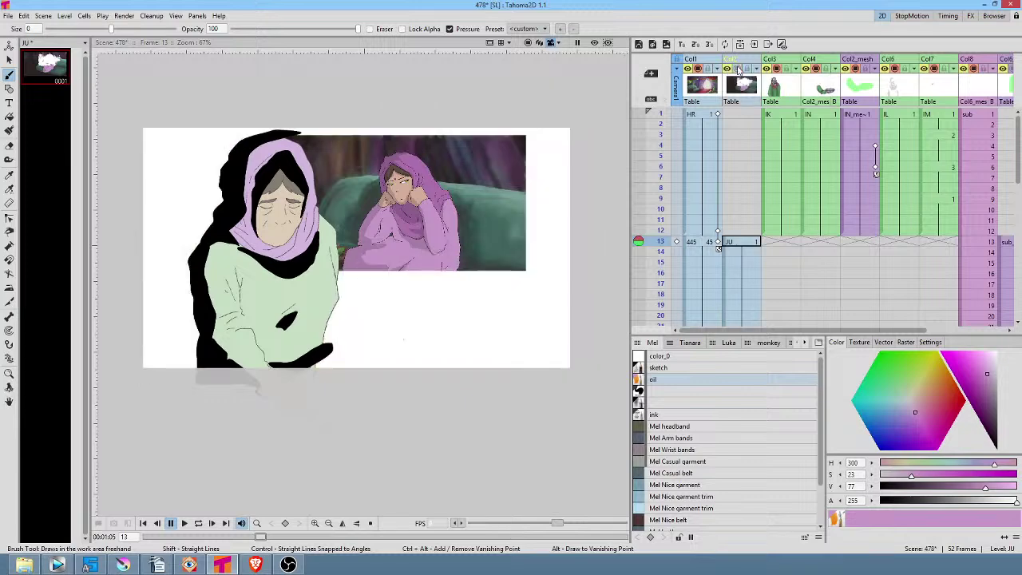
# Turn on the camera stand visibility of Col2
pyautogui.click(738, 71)
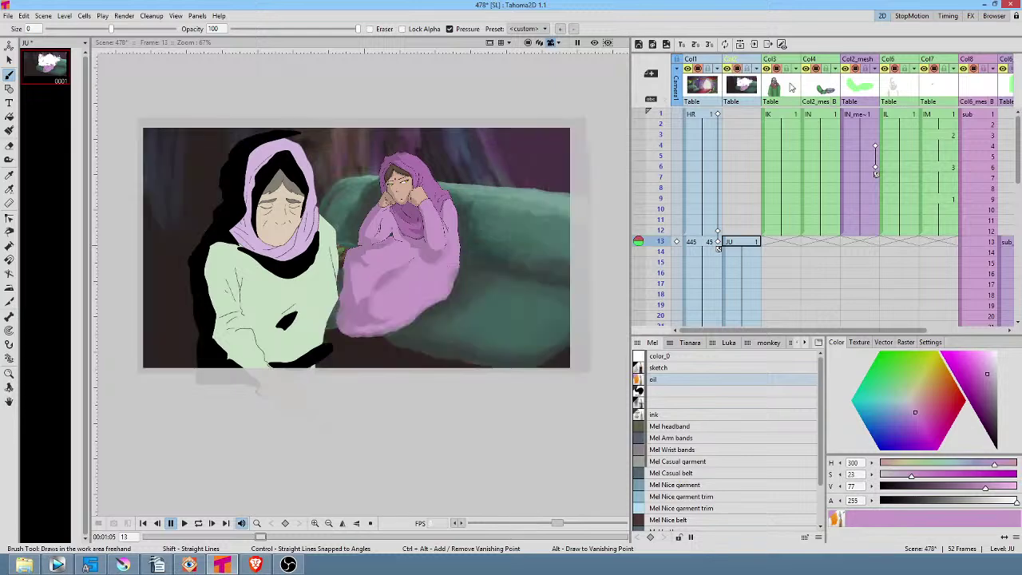
# Select the IS cell at frame 13 in Col10, isolate its column with Show This Only, and bring back every column with Show All
pyautogui.moveTo(916, 127); pyautogui.dragTo(736, 134)
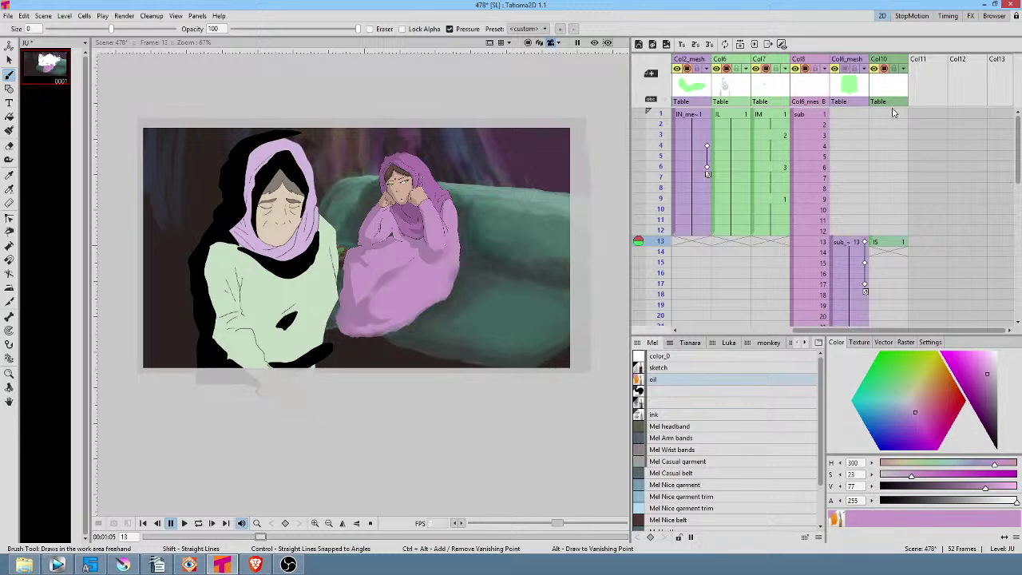
pyautogui.click(896, 243)
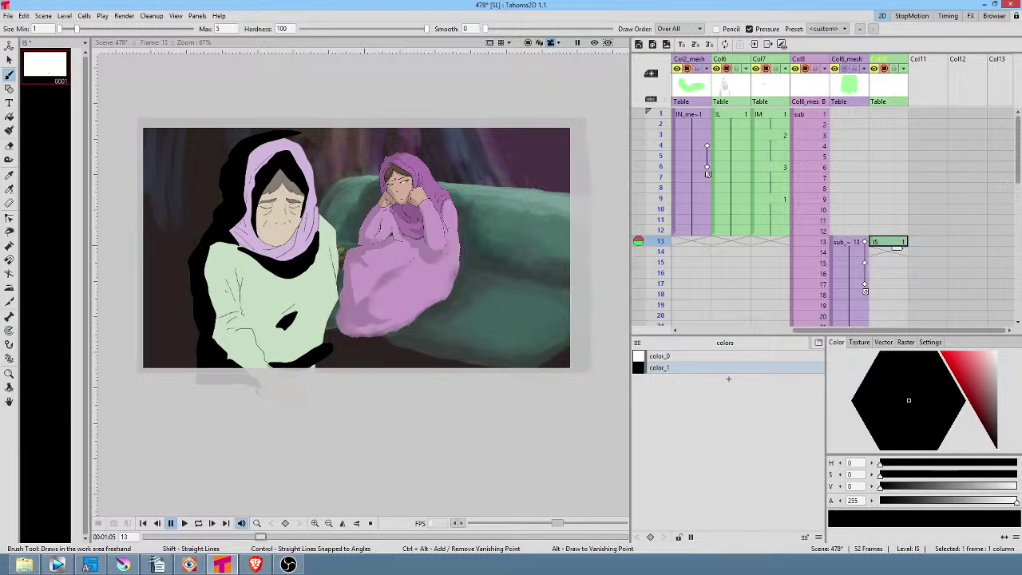
pyautogui.click(885, 84)
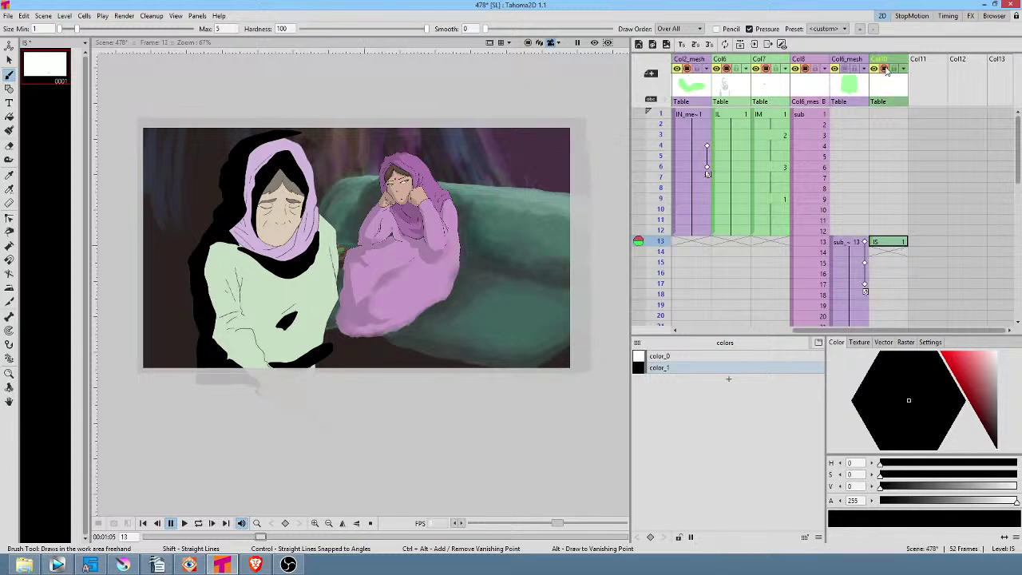
pyautogui.rightClick(885, 70)
pyautogui.click(912, 76)
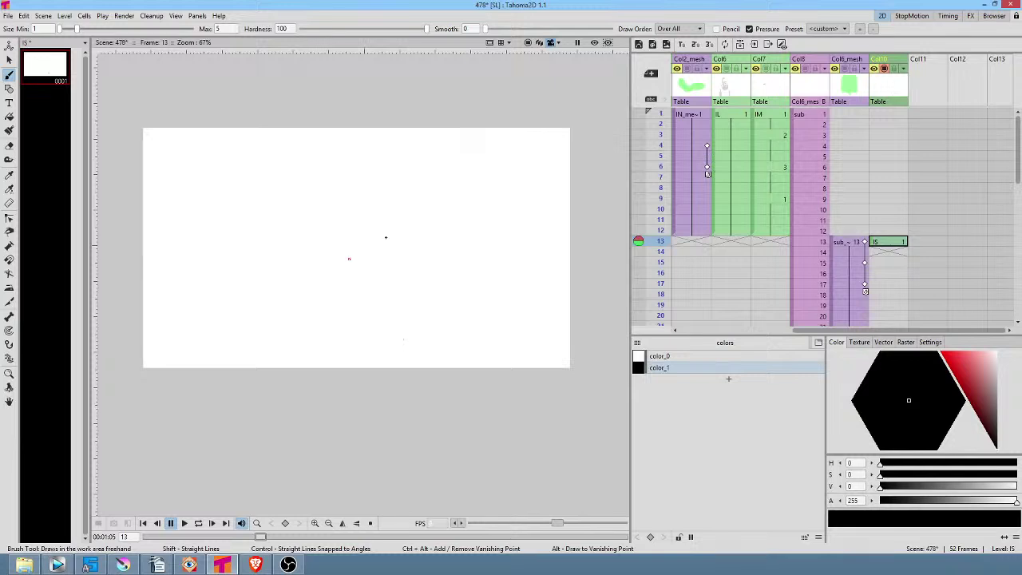
pyautogui.rightClick(884, 70)
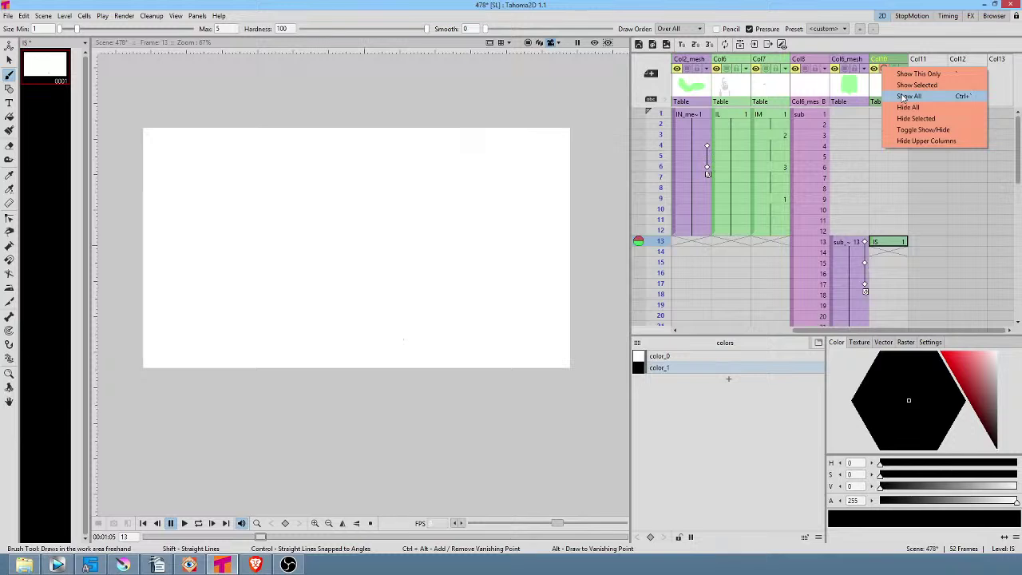
pyautogui.click(903, 96)
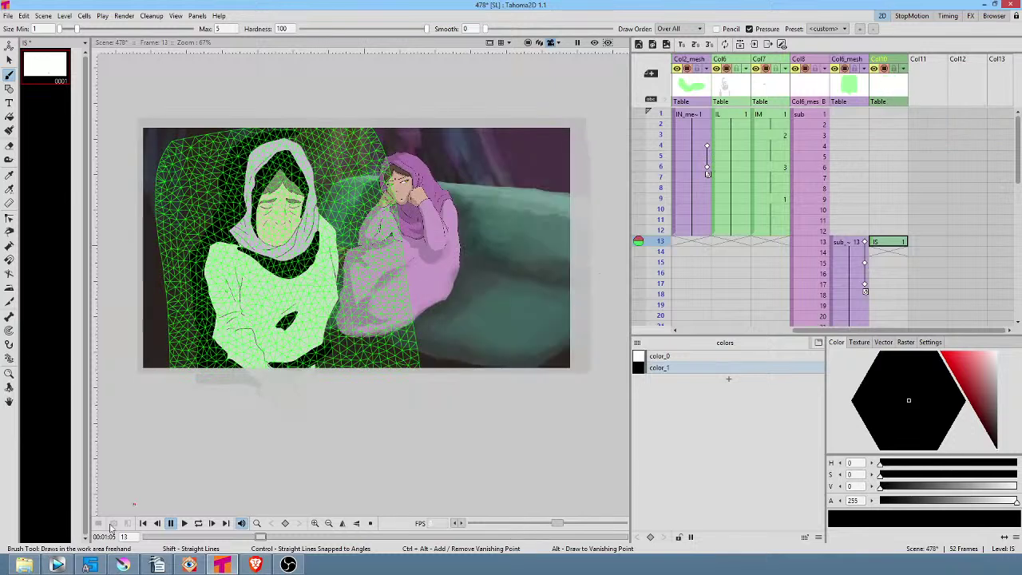
# Switch to Krita and isolate the shd layer, Paint Layer 1 and Group 2 in turn, restoring the full image each time
pyautogui.click(119, 564)
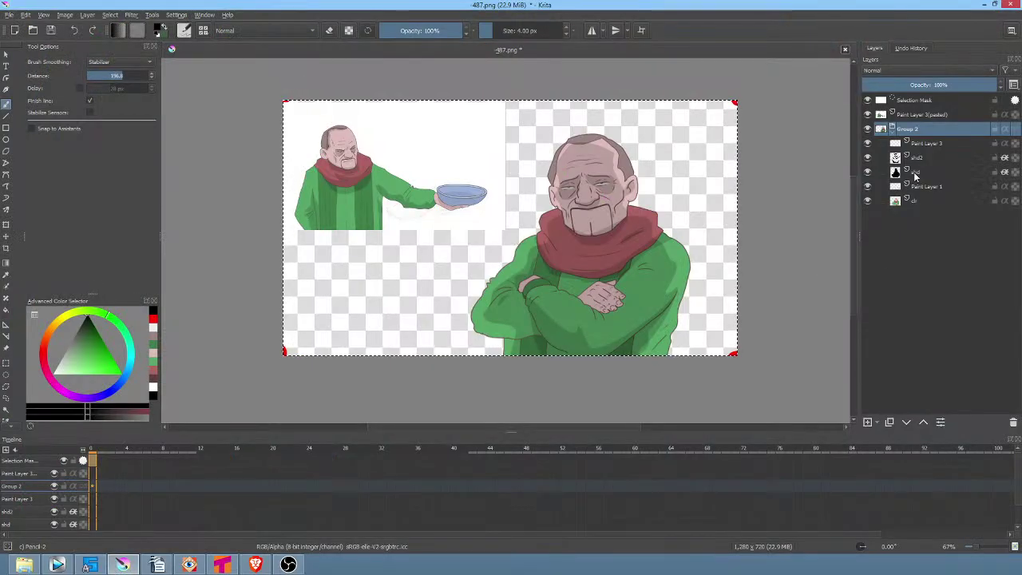
pyautogui.click(915, 175)
pyautogui.keyDown('alt'); pyautogui.click(915, 176); pyautogui.keyUp('alt')
pyautogui.keyDown('alt'); pyautogui.click(915, 176); pyautogui.keyUp('alt')
pyautogui.keyDown('alt'); pyautogui.click(913, 190); pyautogui.keyUp('alt')
pyautogui.keyDown('alt'); pyautogui.click(913, 191); pyautogui.keyUp('alt')
pyautogui.keyDown('alt'); pyautogui.click(918, 133); pyautogui.keyUp('alt')
pyautogui.keyDown('alt'); pyautogui.click(919, 133); pyautogui.keyUp('alt')
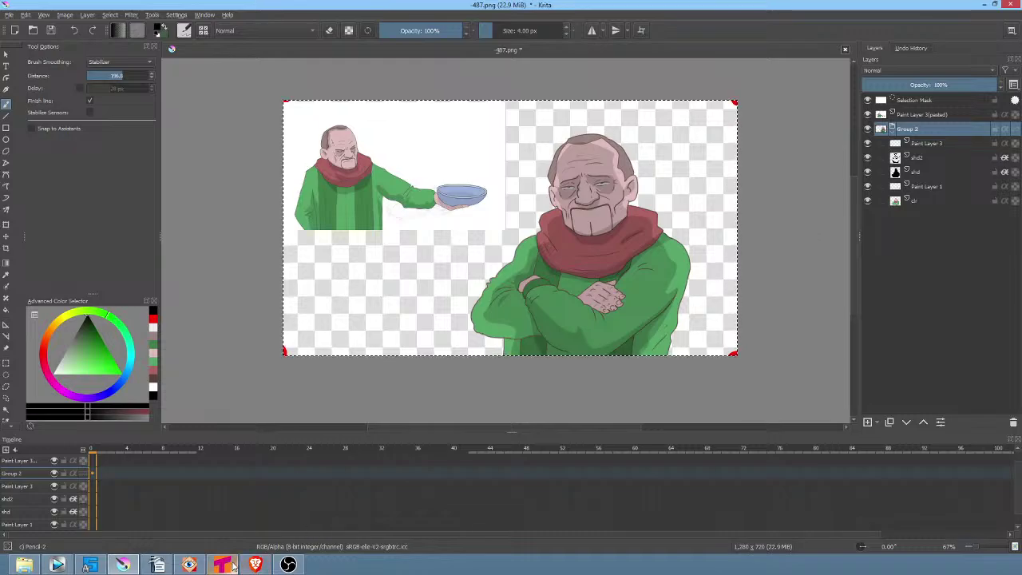
# Switch back to Tahoma2D, isolate the IS column at frame 13 and bring every column back with Show All
pyautogui.click(230, 565)
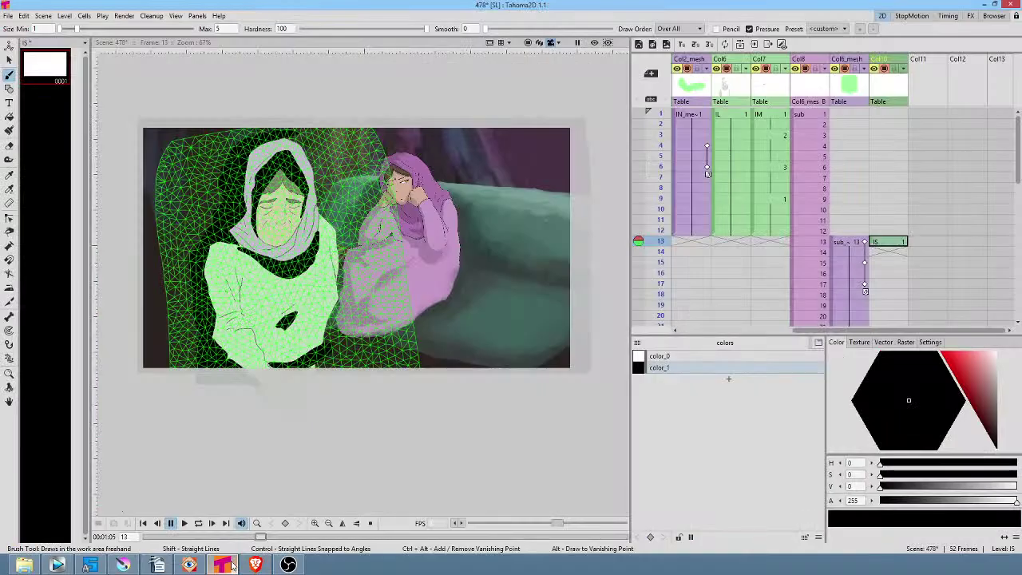
pyautogui.click(888, 242)
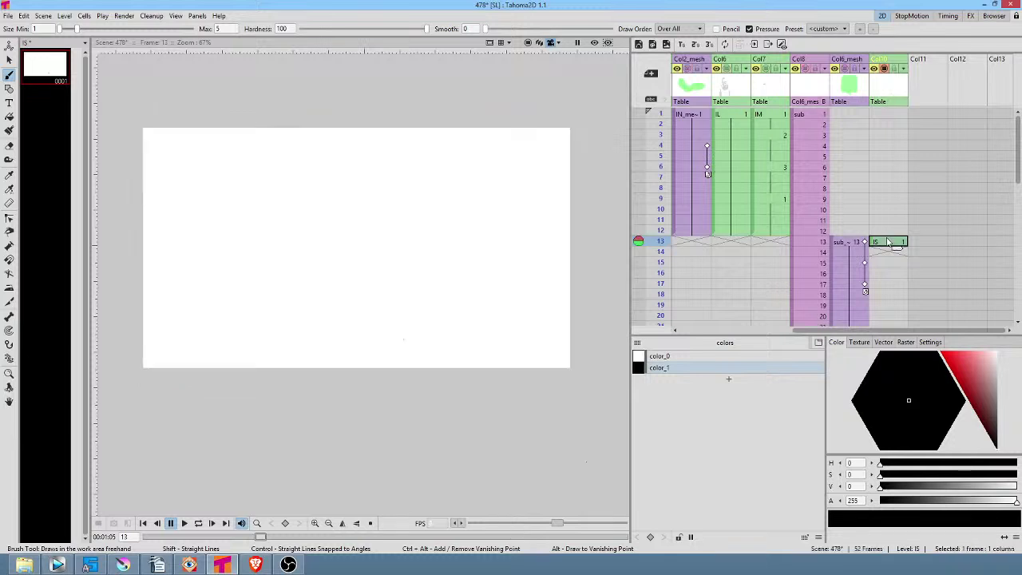
pyautogui.press('ctrl')
pyautogui.hotkey('ctrl', 'z')
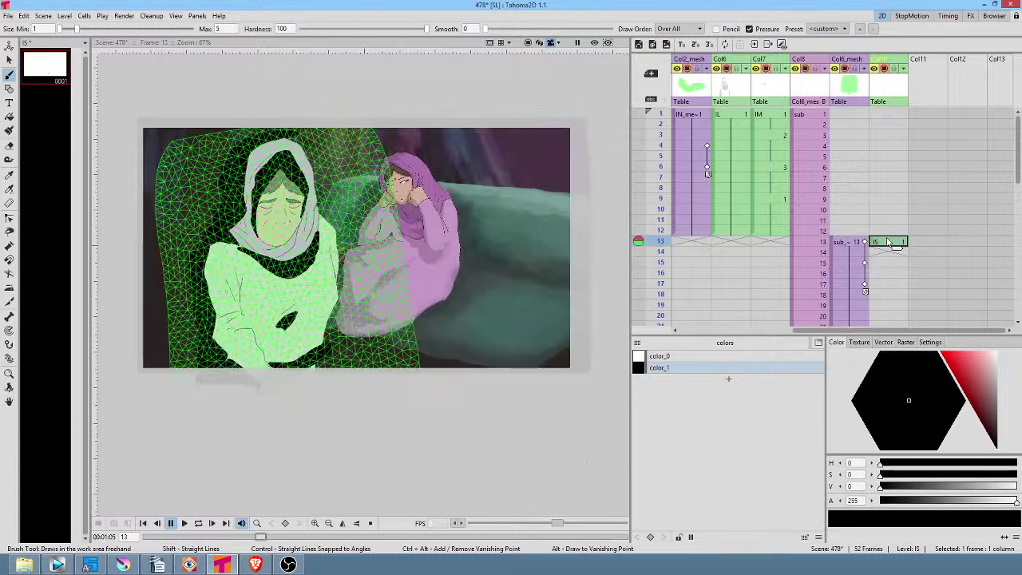
pyautogui.rightClick(884, 70)
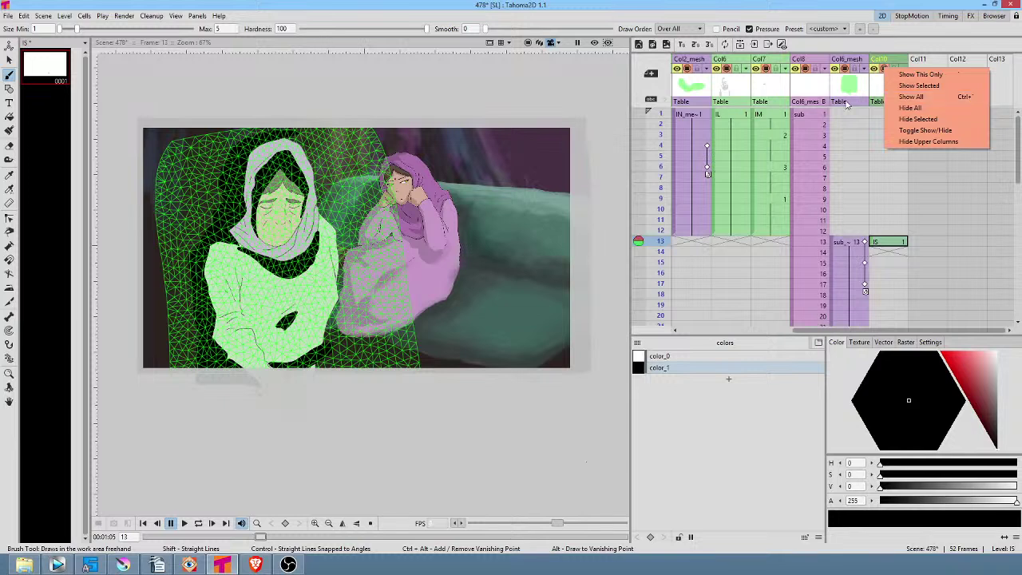
pyautogui.click(910, 96)
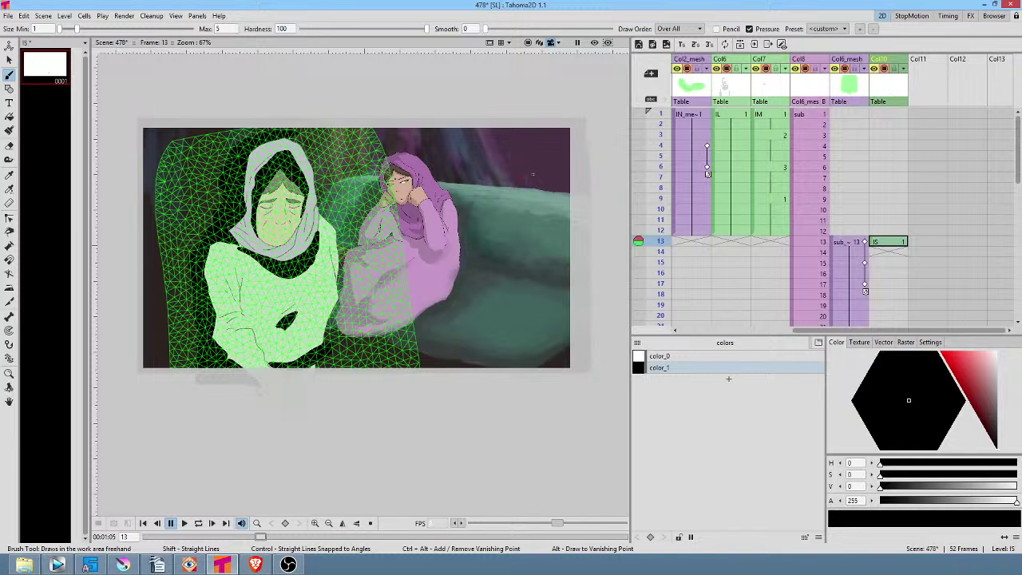
# Isolate Col10 from its frame 13 cell once more and restore the visibility of all columns
pyautogui.click(888, 244)
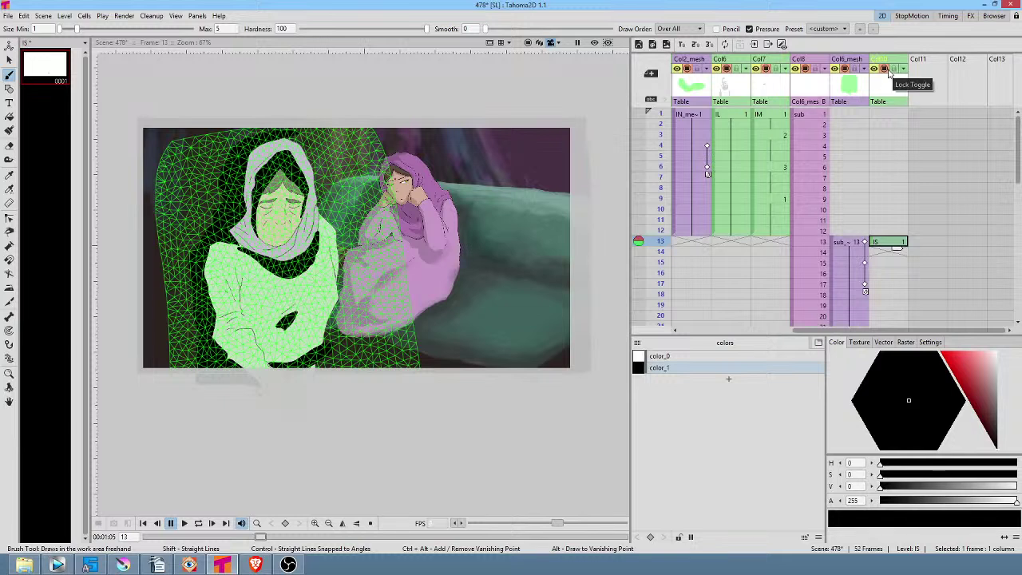
pyautogui.press('o')
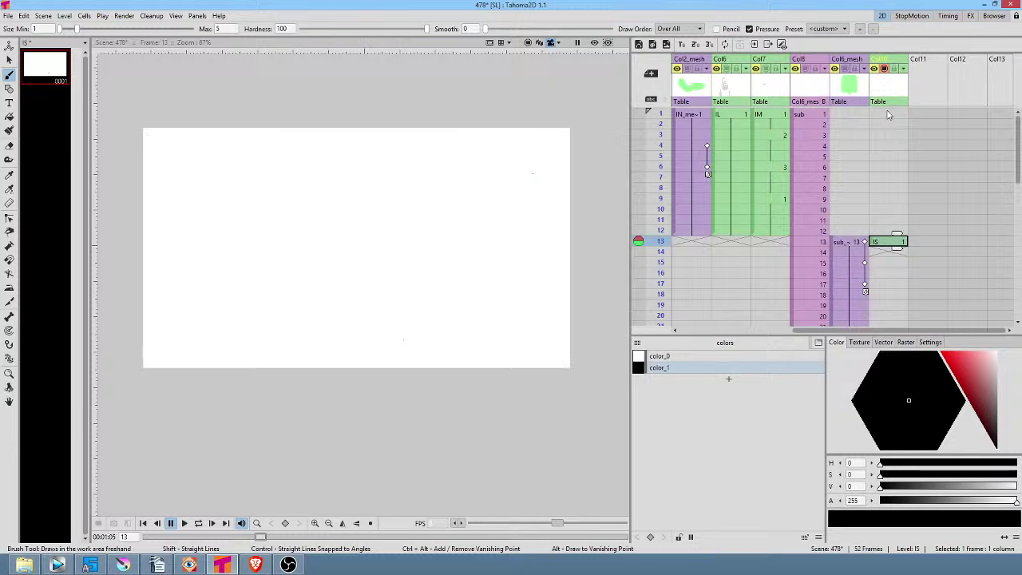
pyautogui.hotkey('ctrl', 'z')
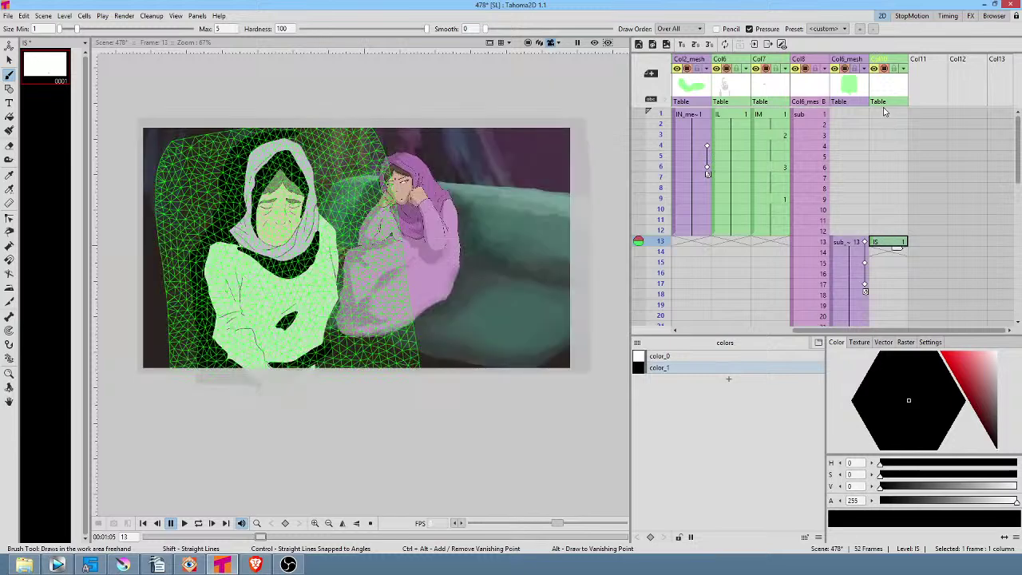
# Apply Show Selected to Col10, and search the shortcut configuration for "show" to assign Ctrl+` to the Show Selected command
pyautogui.rightClick(883, 72)
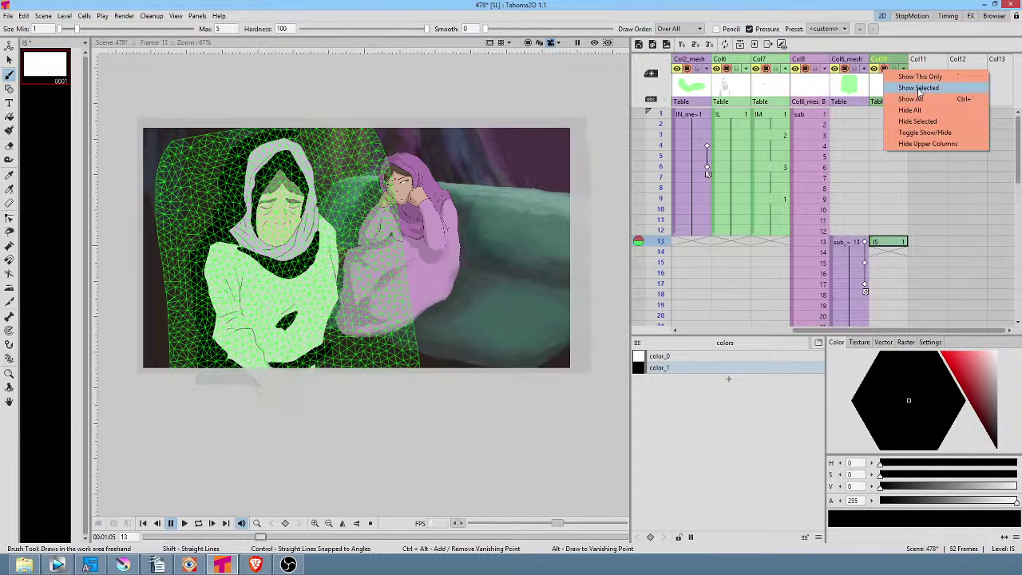
pyautogui.click(918, 88)
pyautogui.click(8, 15)
pyautogui.moveTo(78, 220)
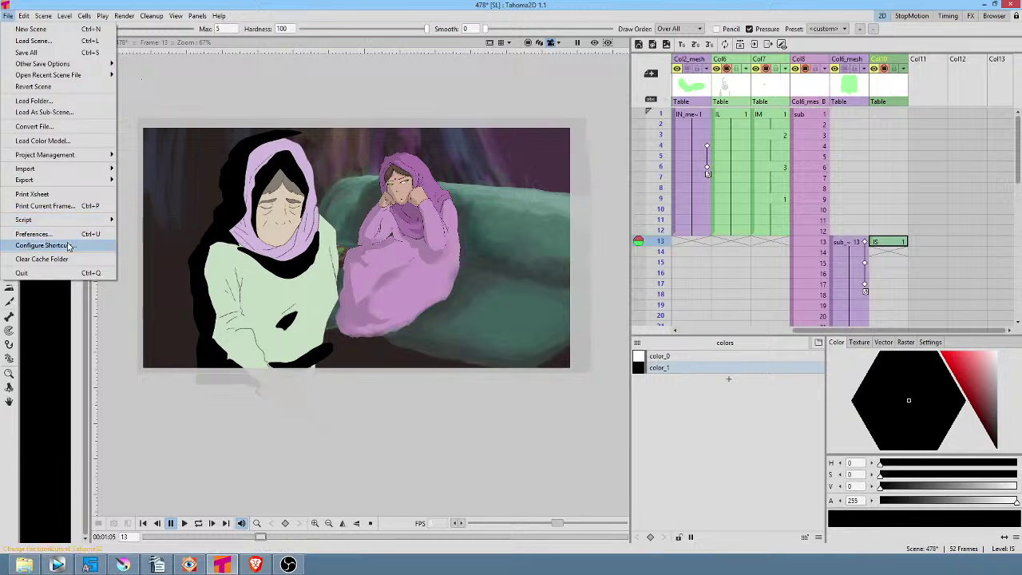
pyautogui.click(72, 245)
pyautogui.click(436, 222)
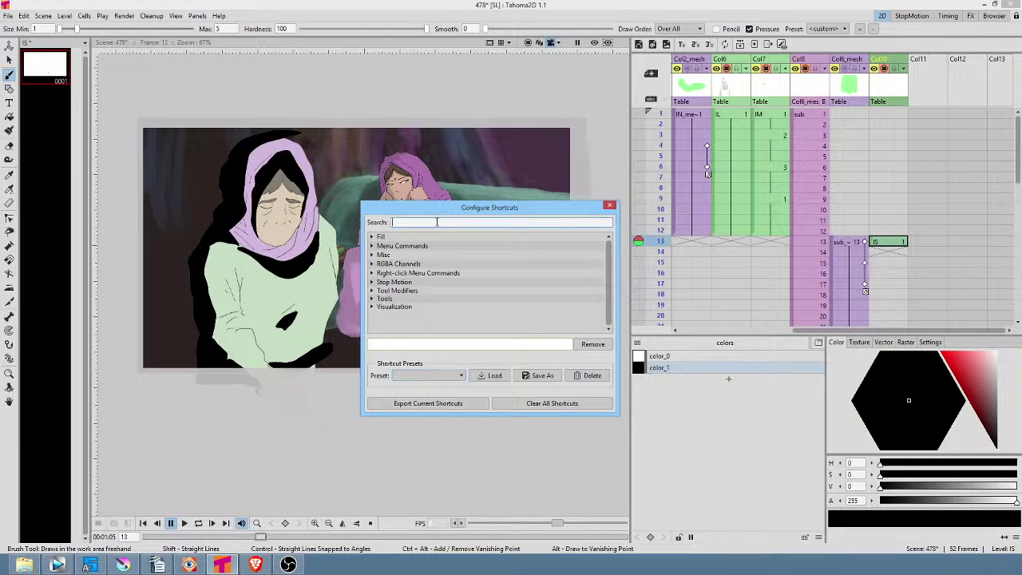
pyautogui.write('show')
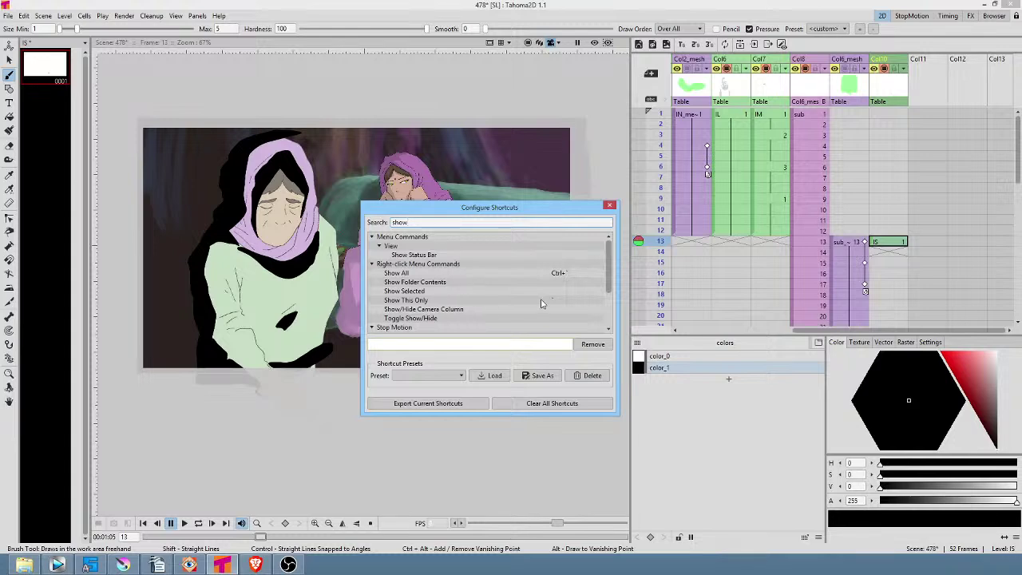
pyautogui.click(426, 292)
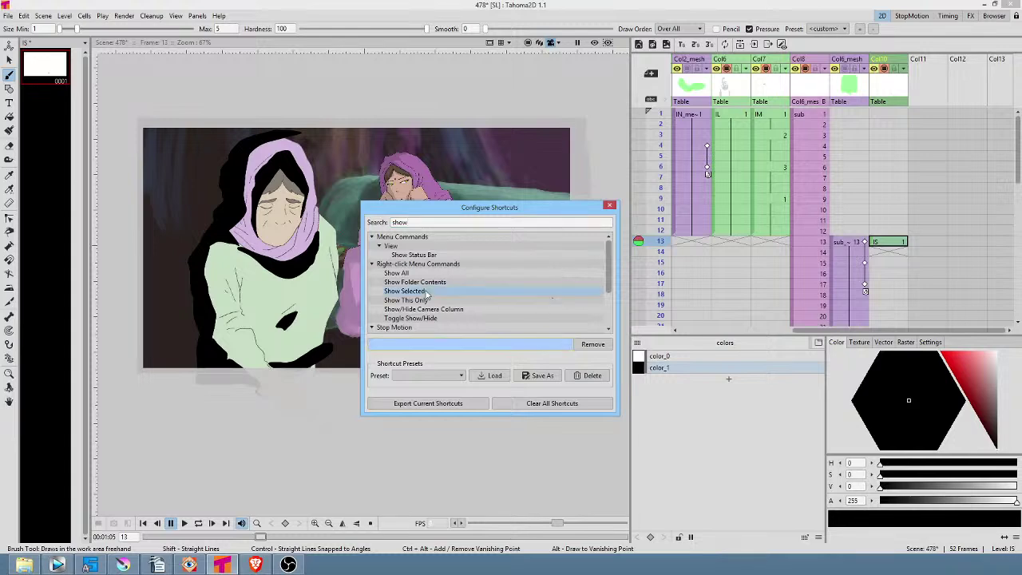
pyautogui.click(457, 346)
pyautogui.hotkey('ctrl', "'")
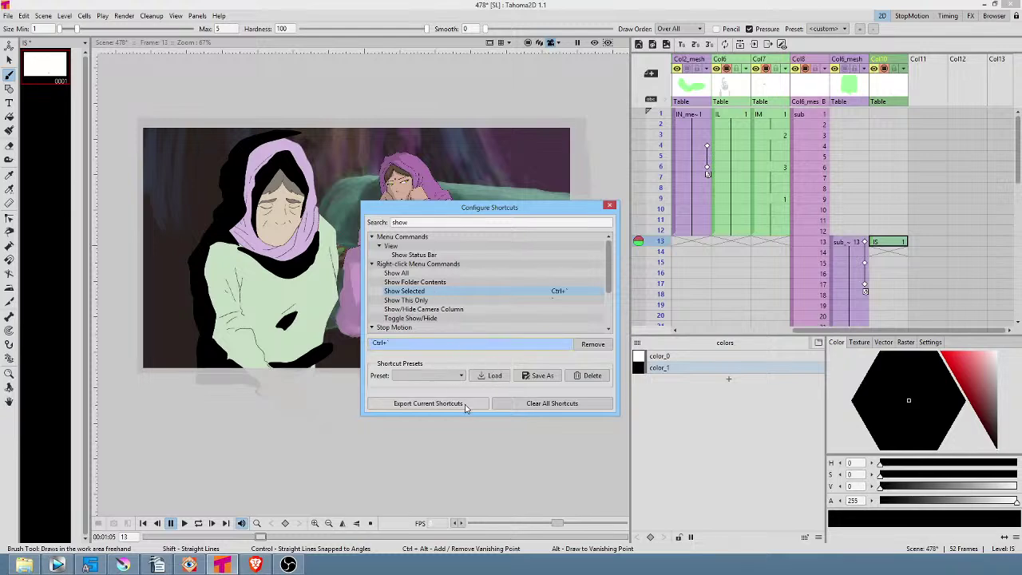
pyautogui.click(610, 207)
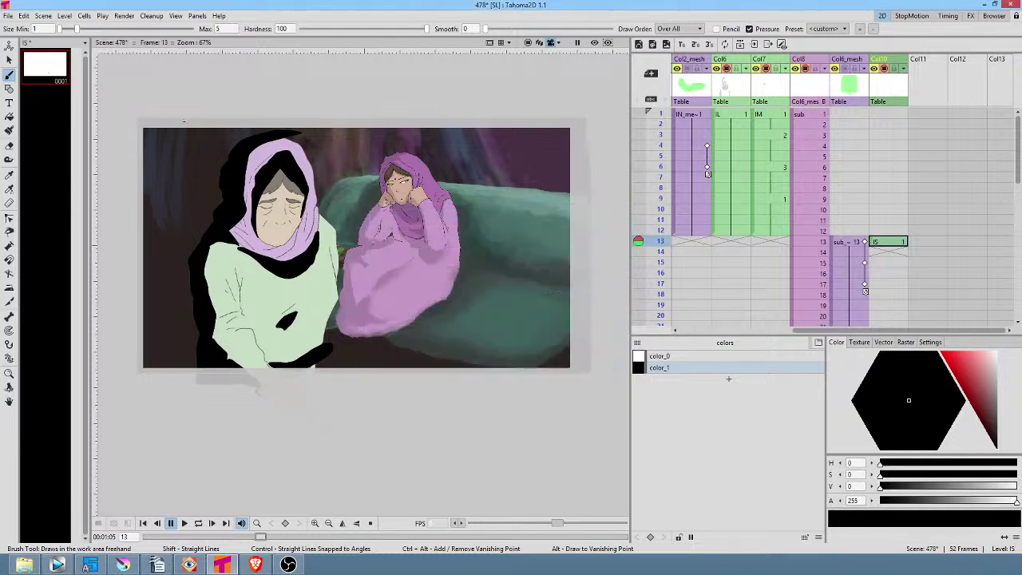
# Show only Col10 from its frame 13 cell, and make Col8 visible as well with Show Selected
pyautogui.click(899, 243)
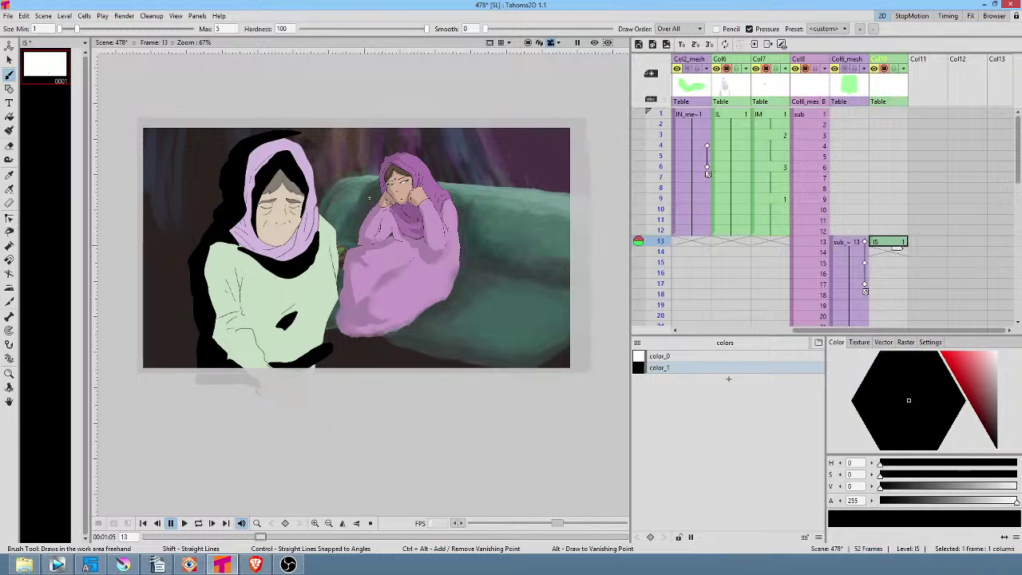
pyautogui.press('o')
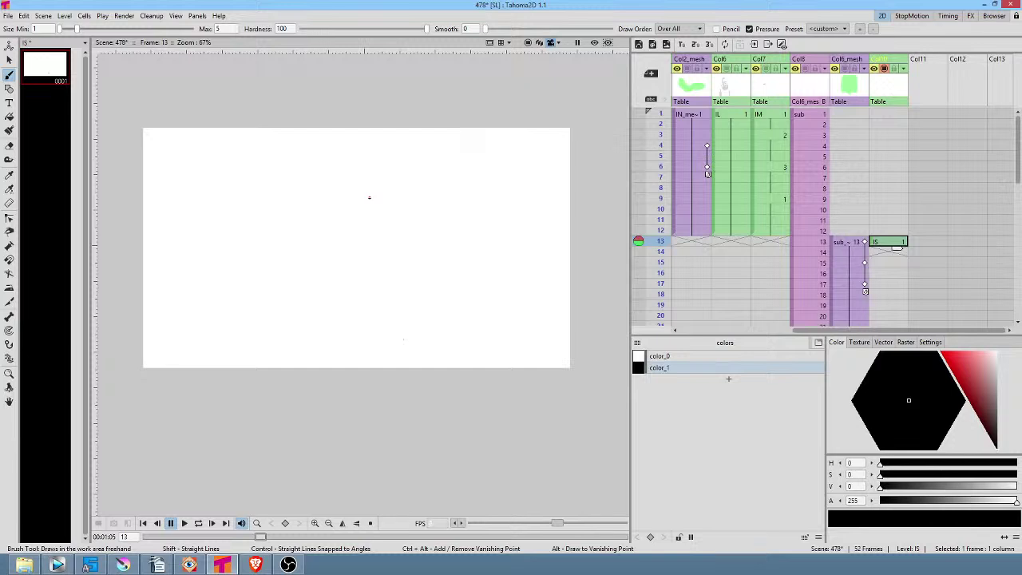
pyautogui.click(896, 88)
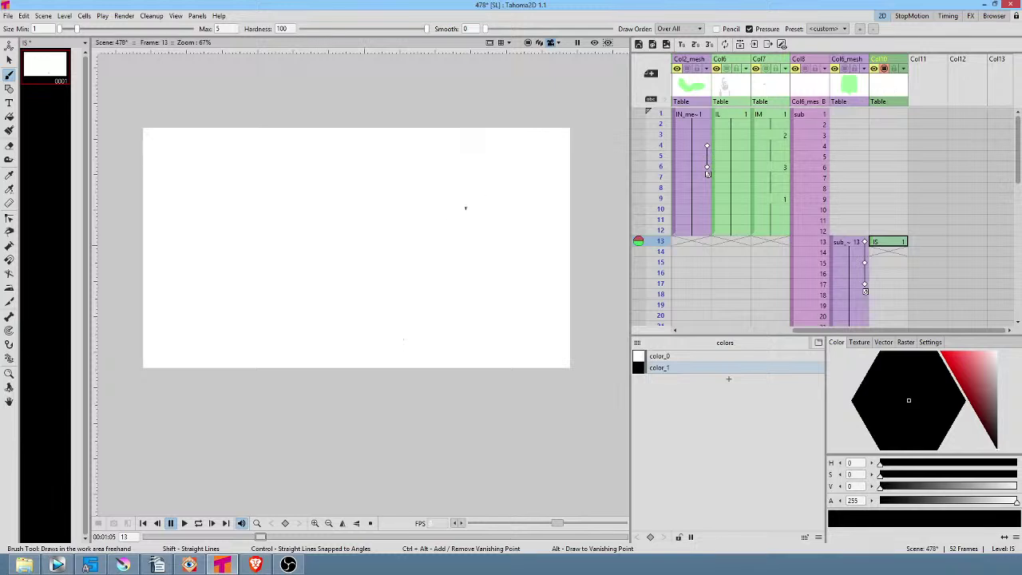
pyautogui.click(818, 96)
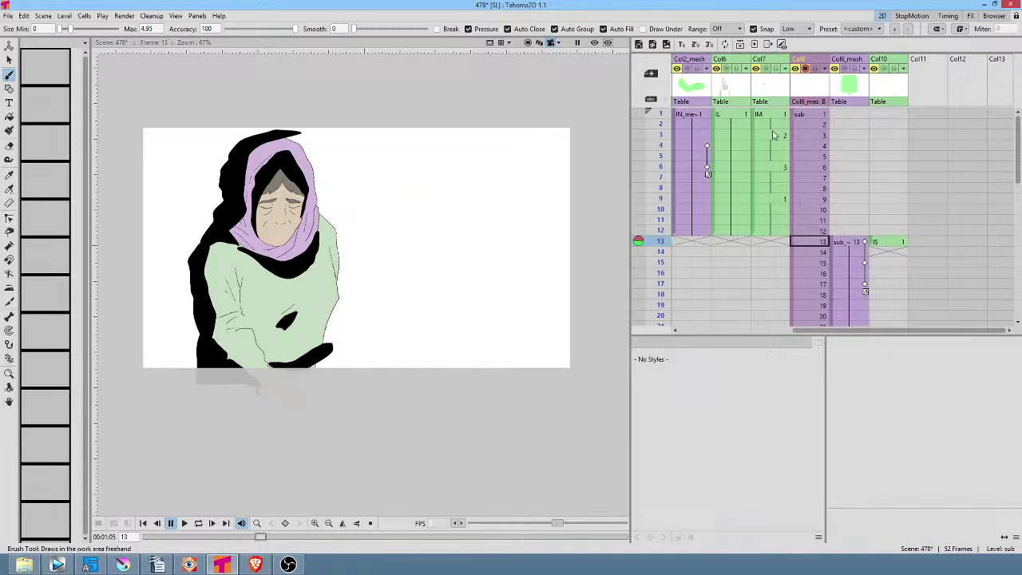
# Select Col10, Col6_mesh and Col3 together and make them visible with Show Selected
pyautogui.click(884, 72)
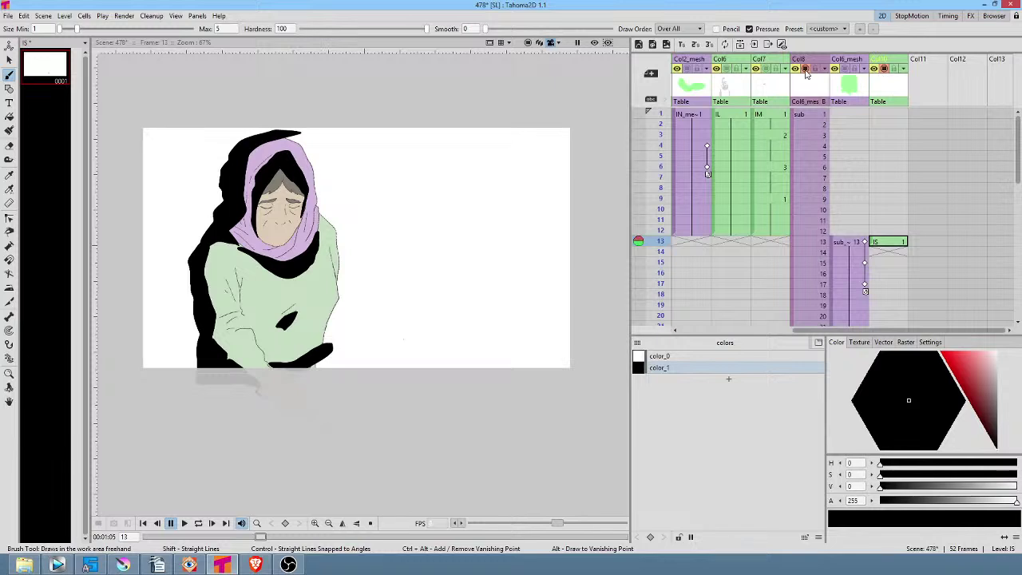
pyautogui.rightClick(885, 71)
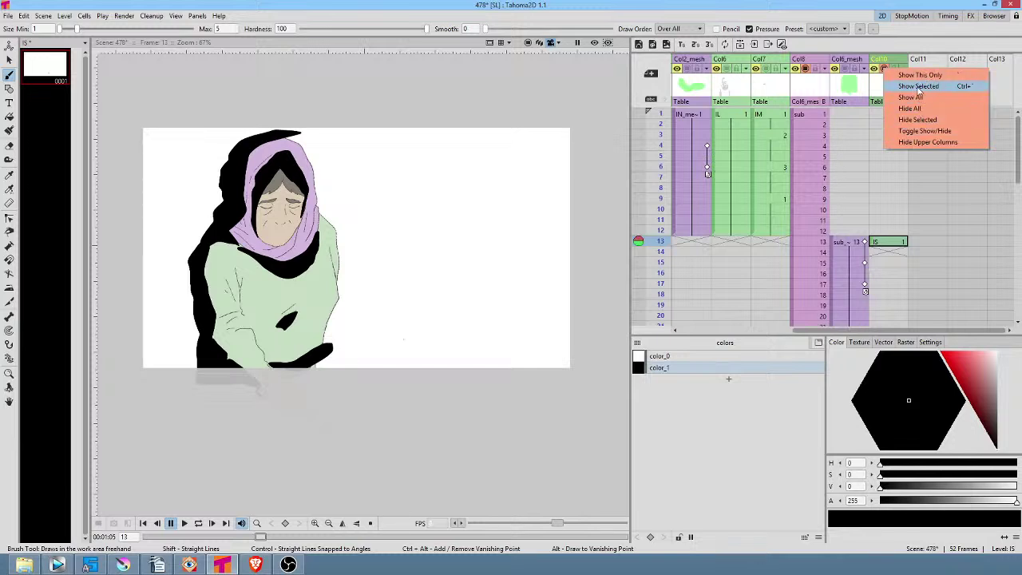
pyautogui.click(848, 91)
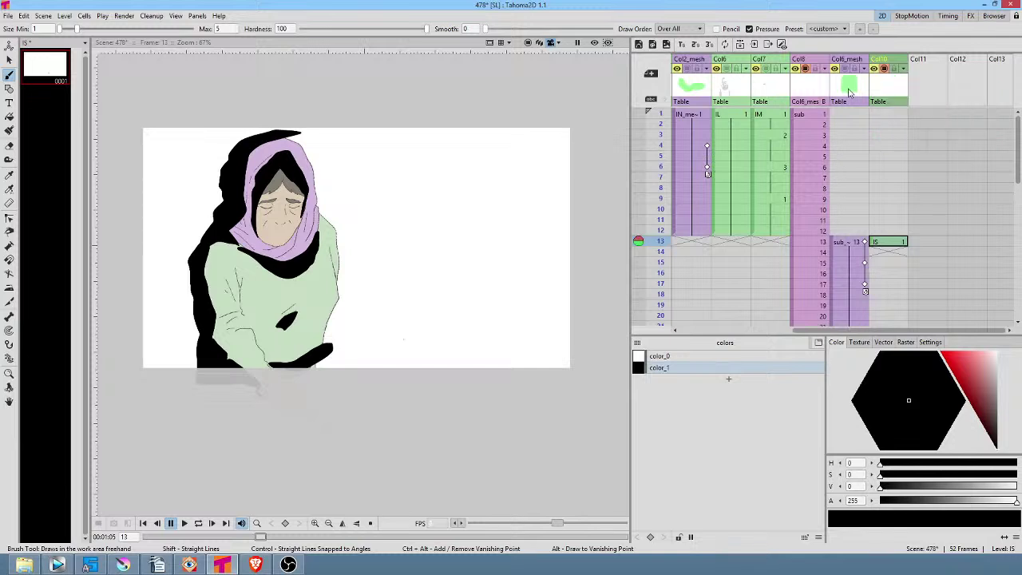
pyautogui.click(850, 88)
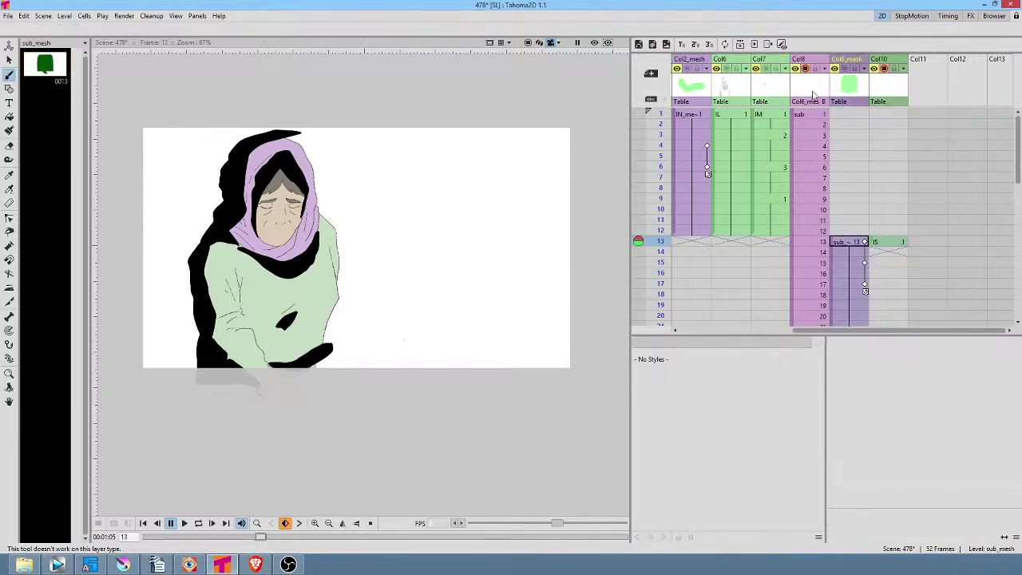
pyautogui.moveTo(736, 134); pyautogui.dragTo(870, 151)
pyautogui.click(748, 88)
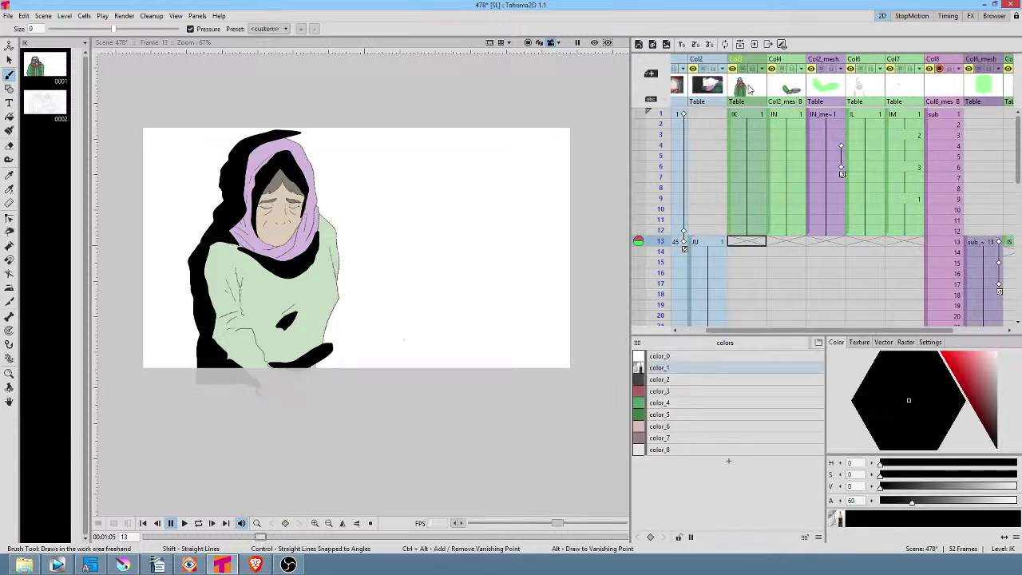
pyautogui.moveTo(896, 109); pyautogui.dragTo(802, 118)
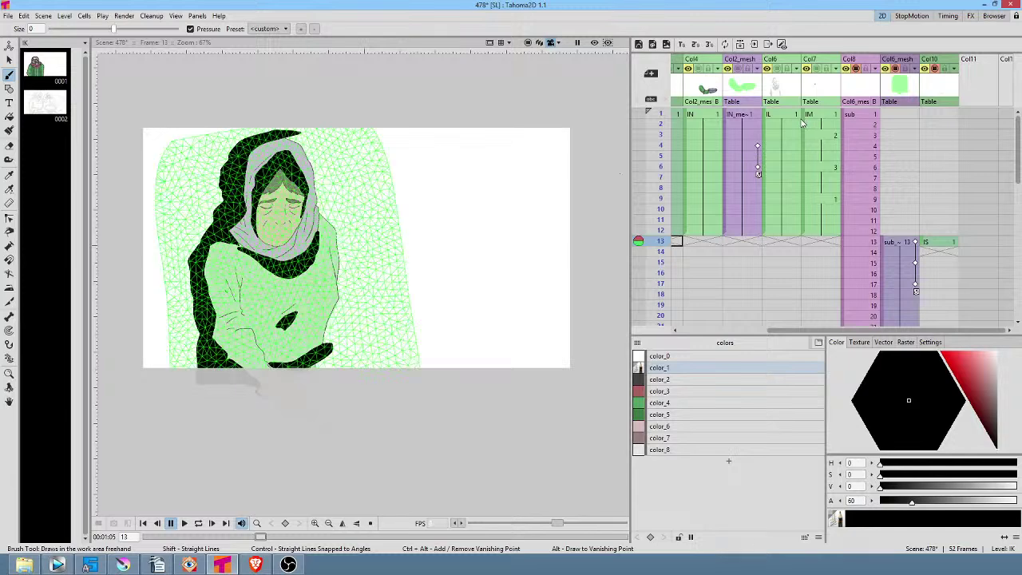
pyautogui.moveTo(842, 147); pyautogui.dragTo(950, 151)
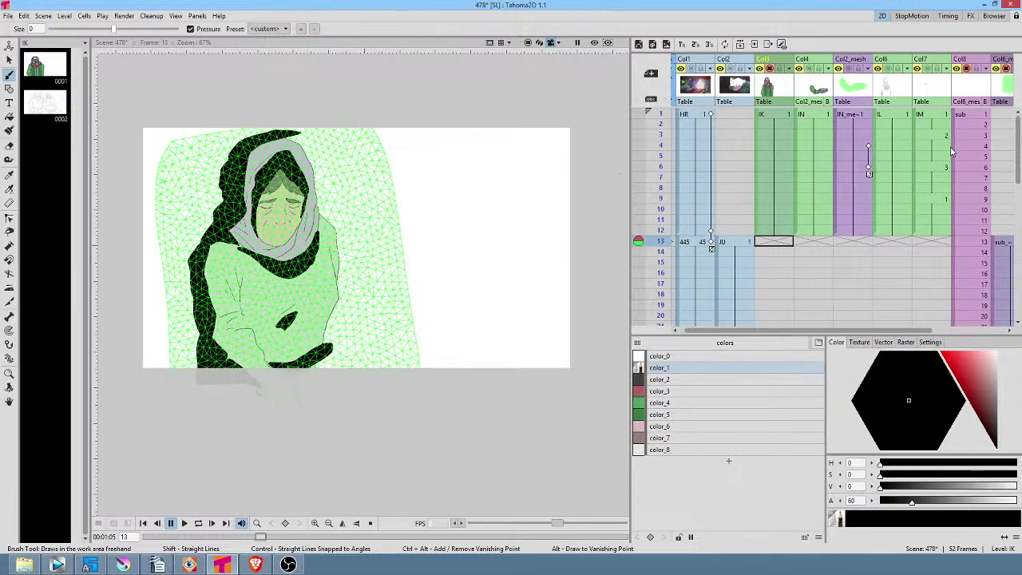
# Move to frame 2, select Col10, and remove the Ctrl+` shortcut from the Show Selected command
pyautogui.click(782, 124)
pyautogui.moveTo(921, 157); pyautogui.dragTo(799, 161)
pyautogui.click(893, 83)
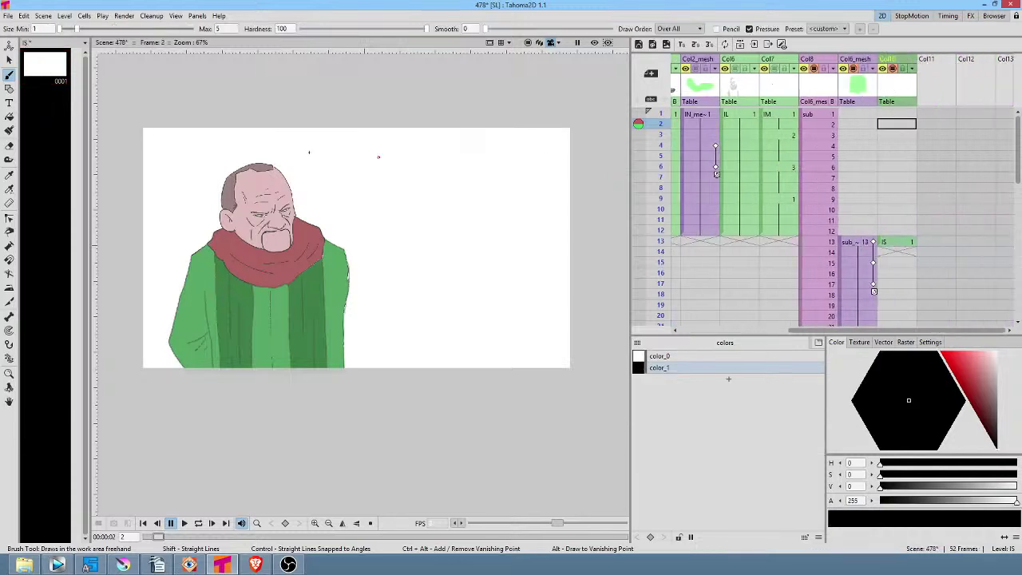
pyautogui.click(9, 16)
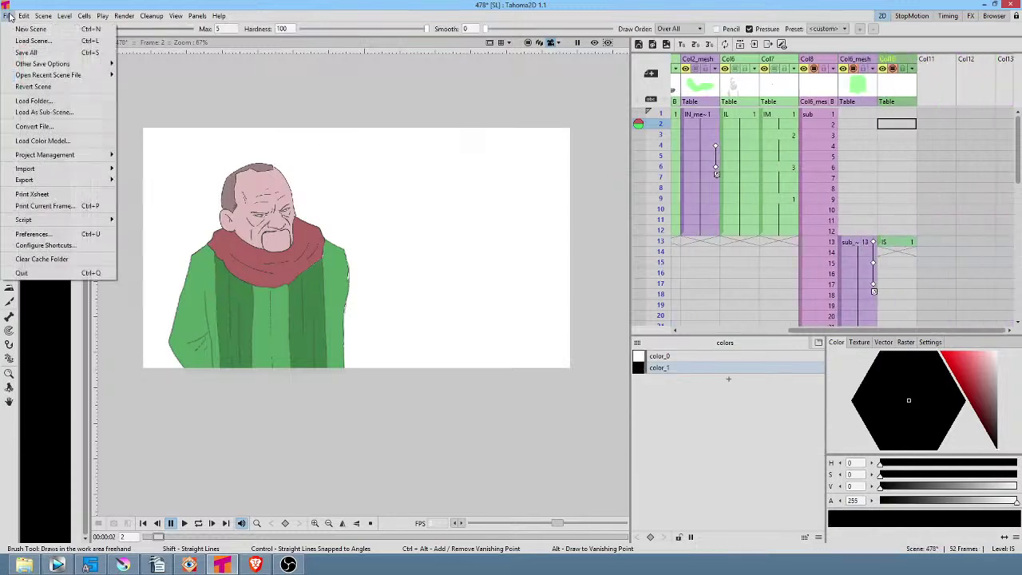
pyautogui.click(87, 245)
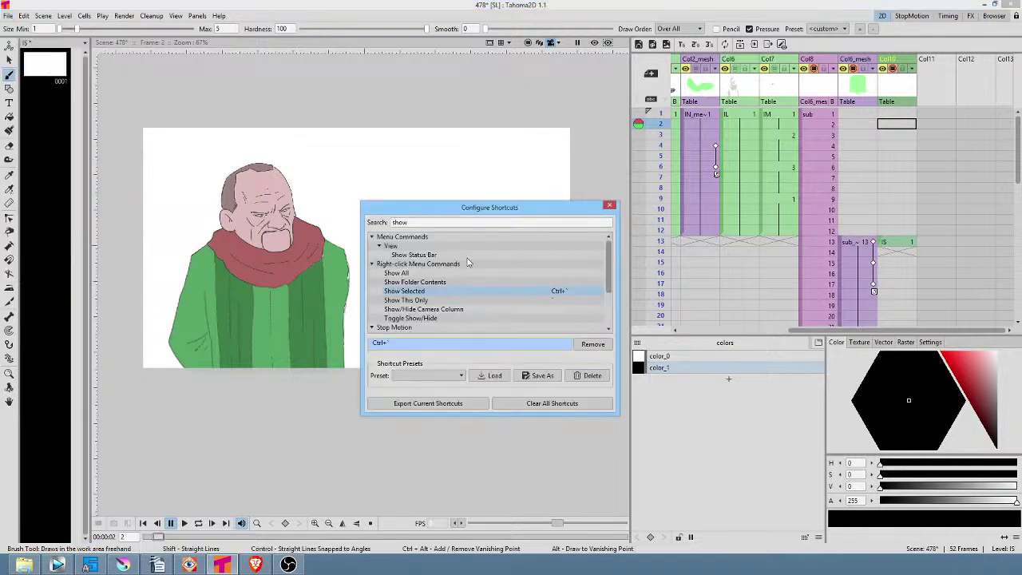
pyautogui.click(549, 296)
pyautogui.click(591, 344)
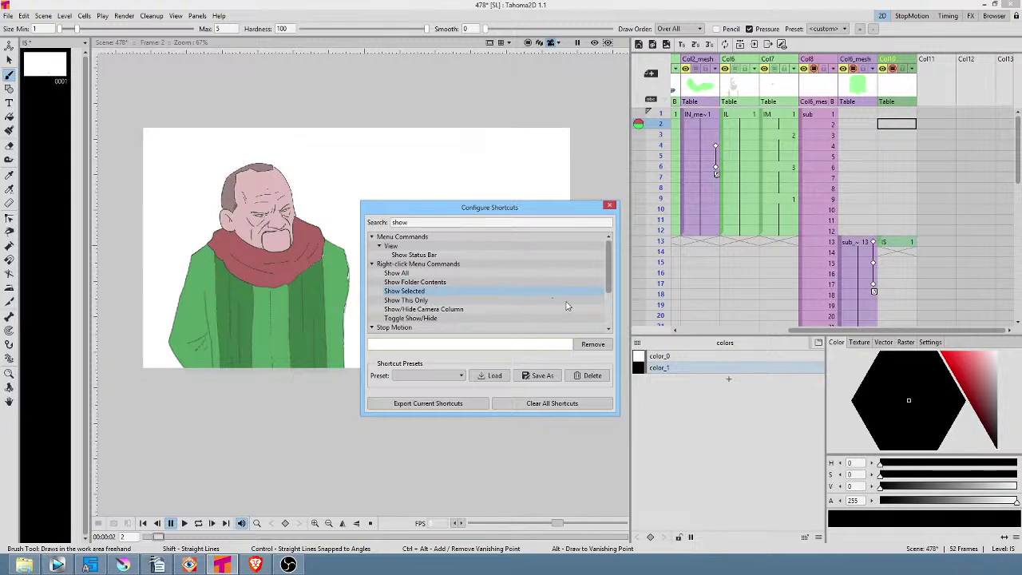
# Assign the Ctrl+` shortcut to the Show All command and close the shortcut configuration
pyautogui.click(505, 275)
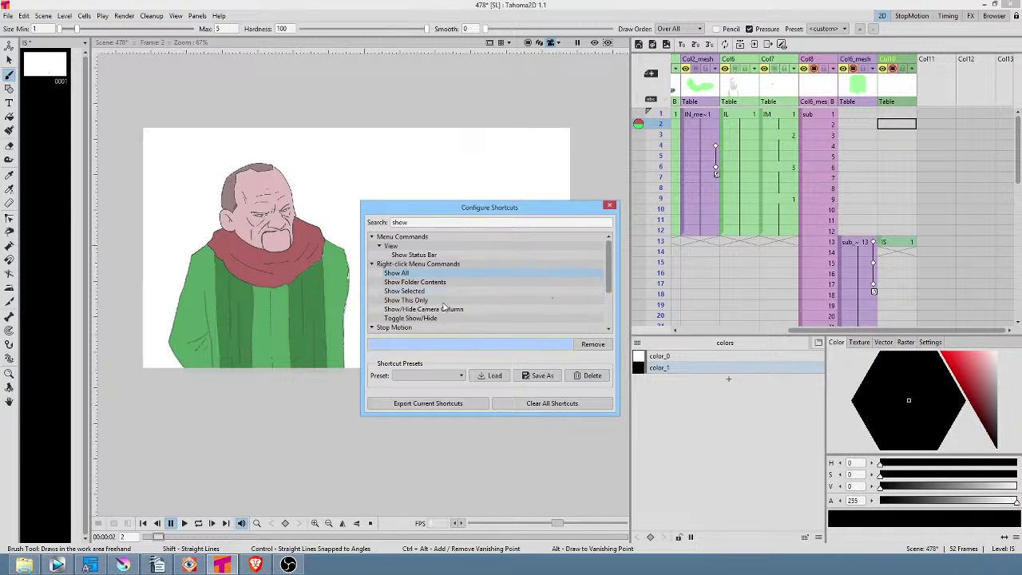
pyautogui.click(465, 275)
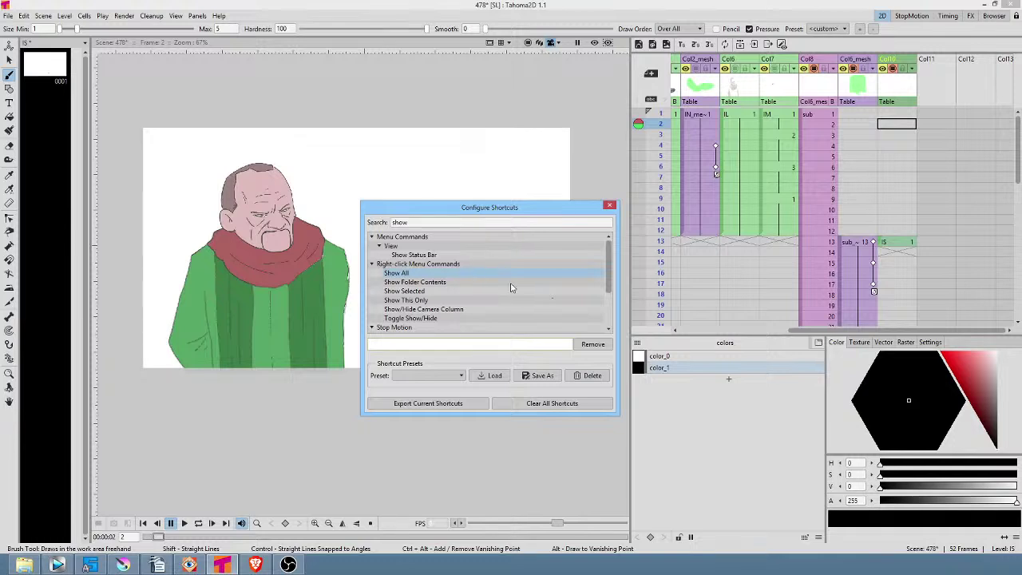
pyautogui.click(477, 341)
pyautogui.hotkey('ctrl', '`')
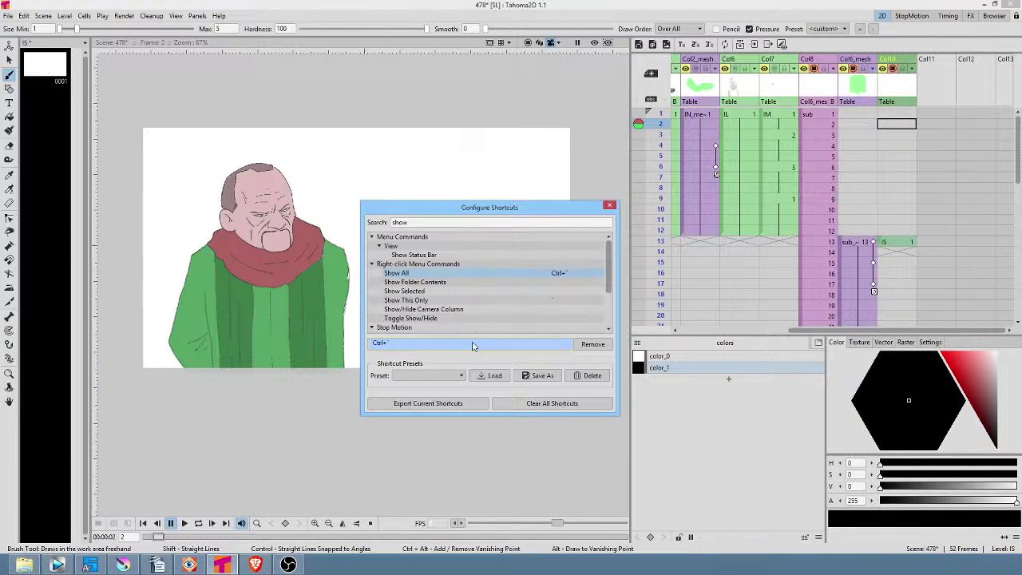
pyautogui.click(609, 206)
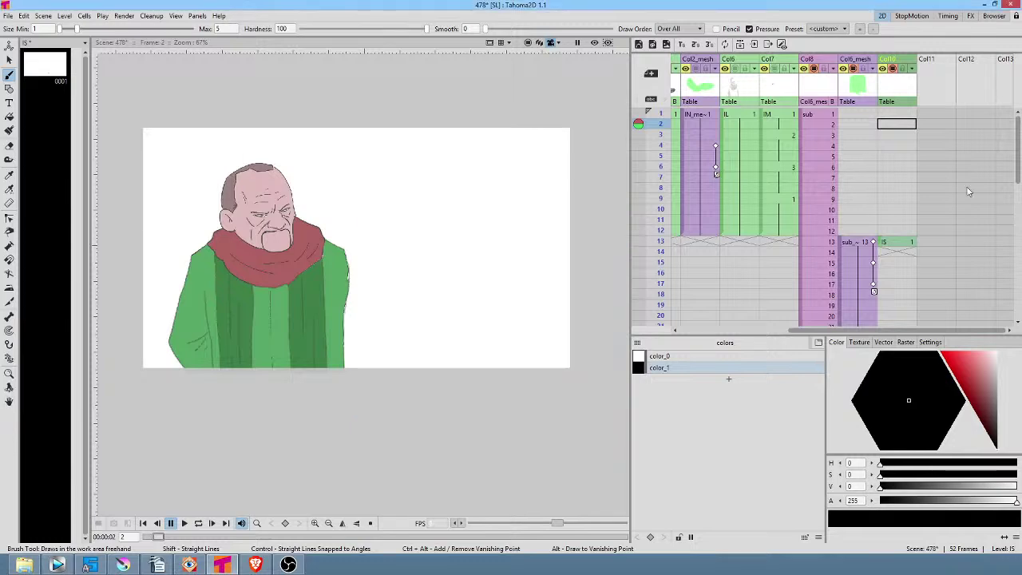
# Show all columns using the Ctrl+` shortcut, and turn off the viewer visibility of Col6_mesh and Col2_mesh
pyautogui.hotkey('ctrl', '`')
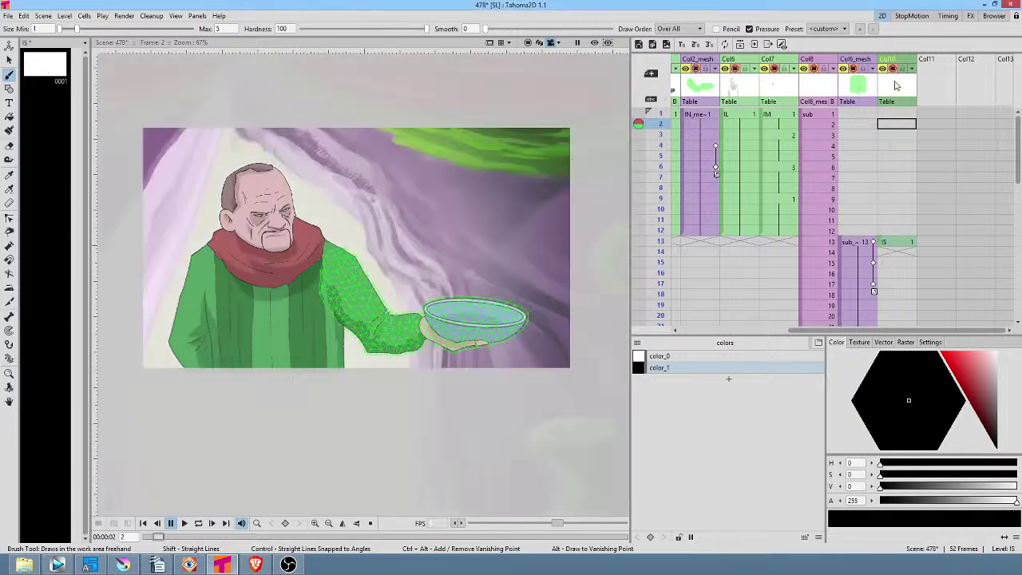
pyautogui.click(857, 72)
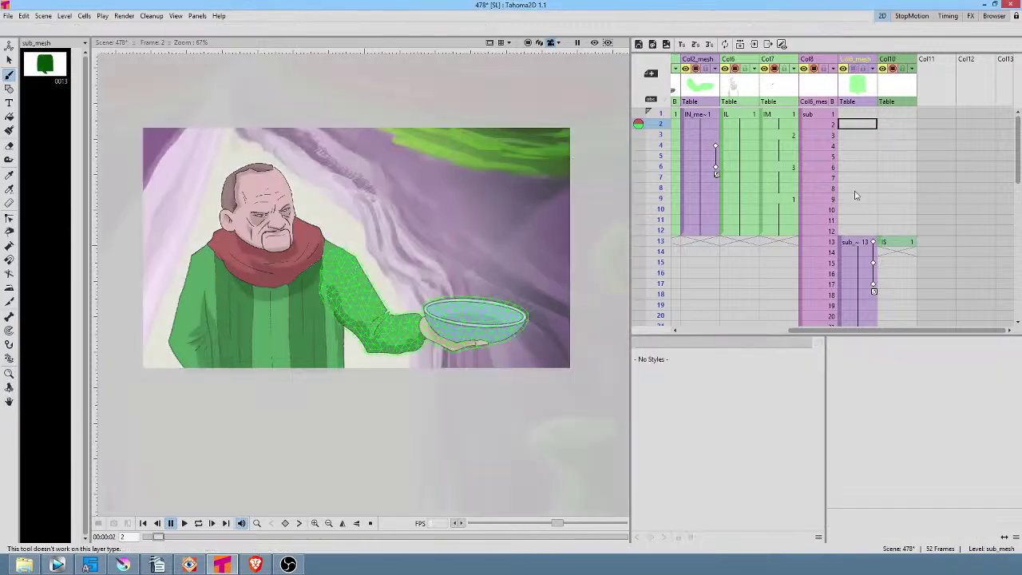
pyautogui.click(695, 77)
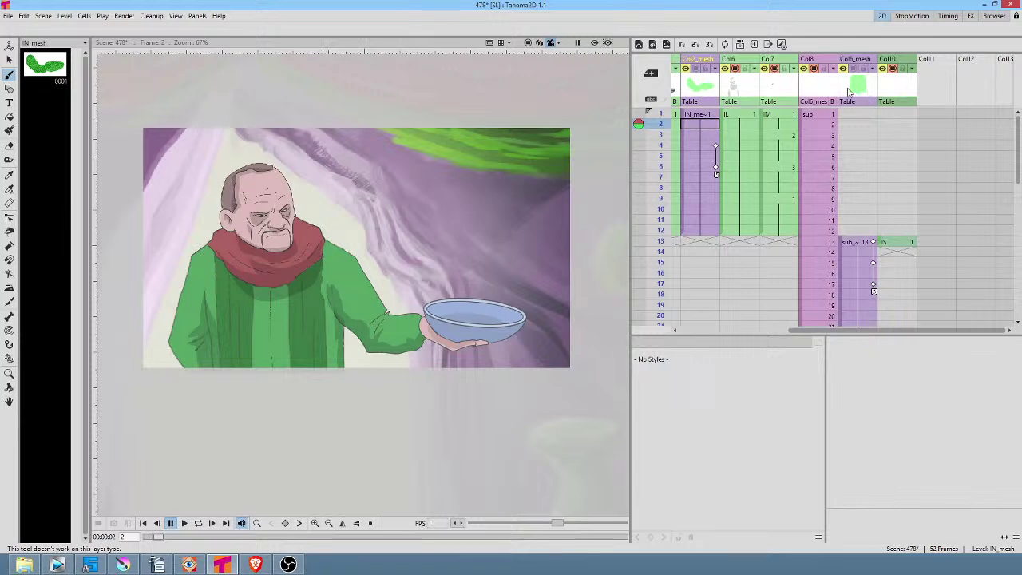
# Select the frame 13 cell of Col10
pyautogui.moveTo(908, 139); pyautogui.dragTo(809, 147)
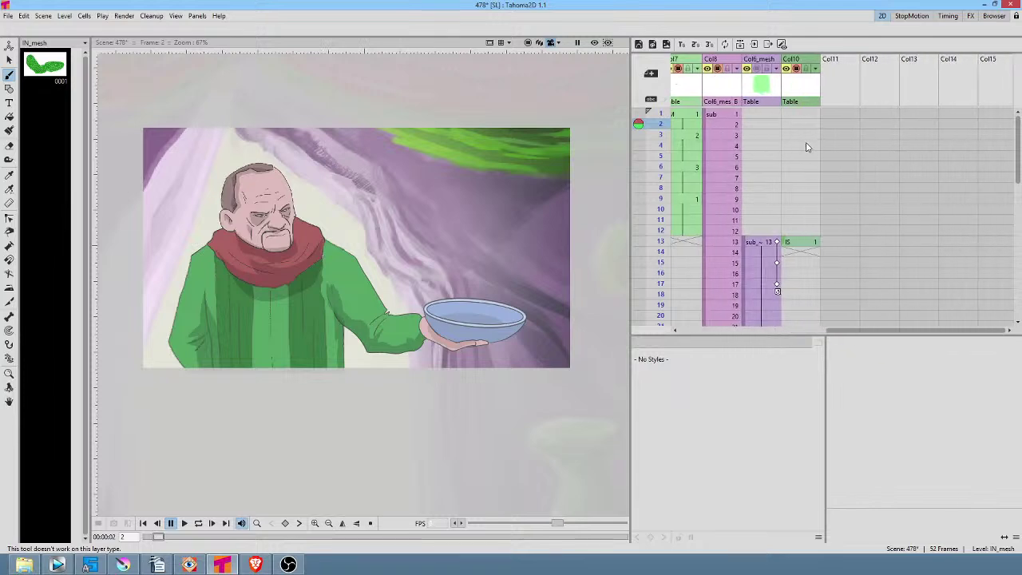
pyautogui.click(803, 242)
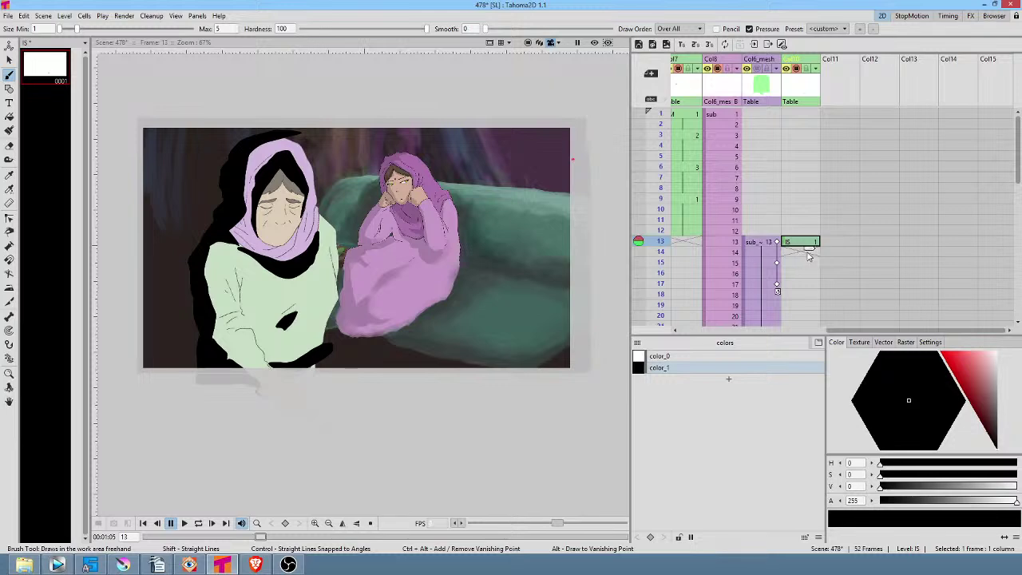
pyautogui.moveTo(832, 228); pyautogui.dragTo(841, 131)
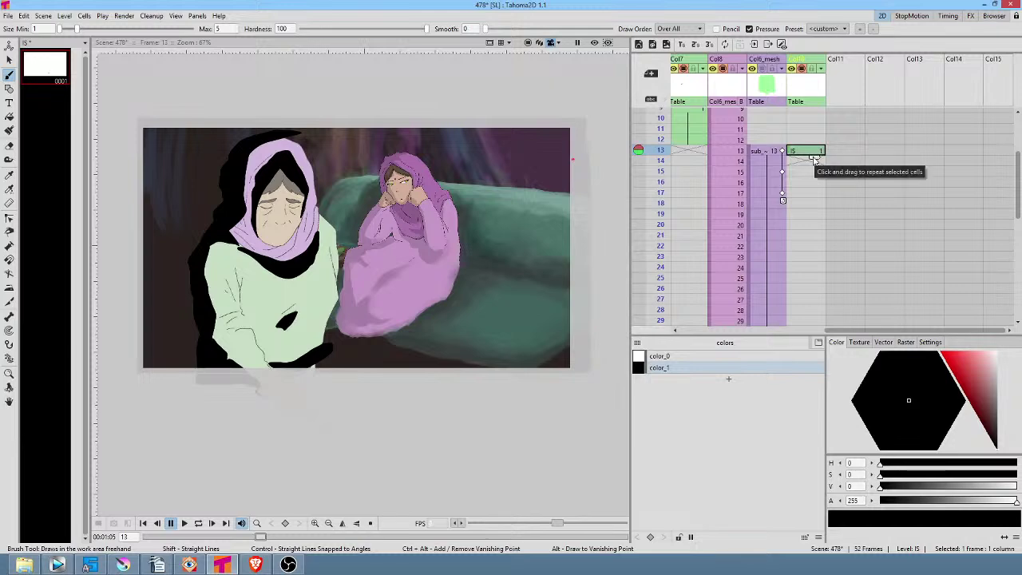
# Switch to Krita, toggle the isolated view of Paint Layer 1 in Group 2 on and off, and return to Tahoma2D
pyautogui.click(124, 565)
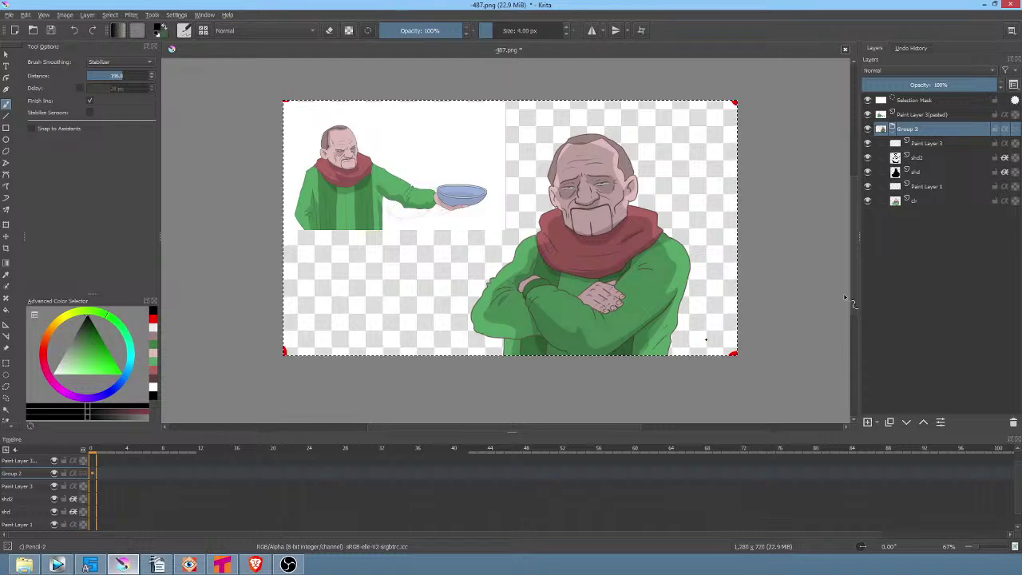
pyautogui.click(931, 188)
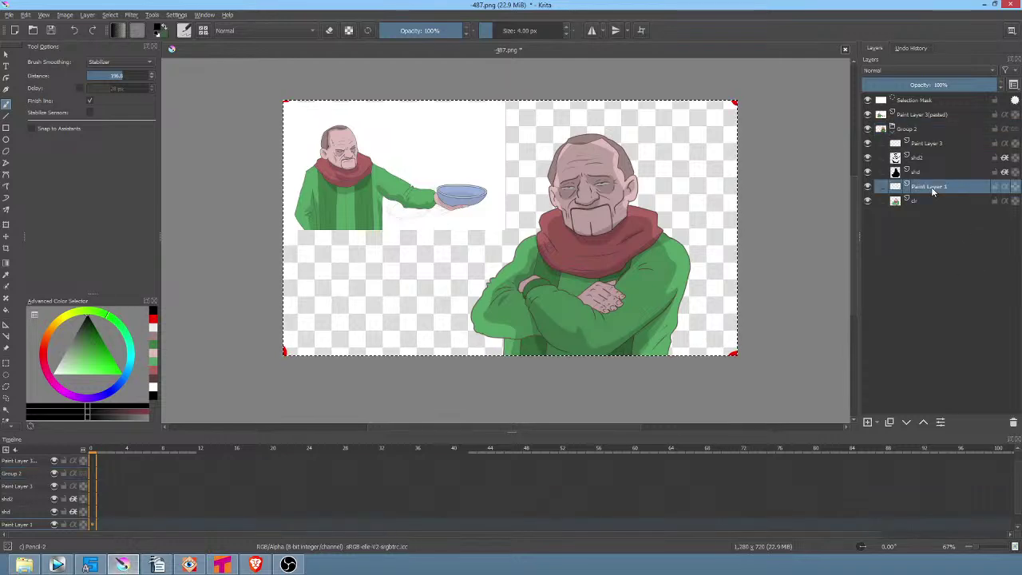
pyautogui.keyDown('alt'); pyautogui.click(932, 191); pyautogui.keyUp('alt')
pyautogui.keyDown('alt'); pyautogui.click(908, 190); pyautogui.keyUp('alt')
pyautogui.press('i')
pyautogui.press('i')
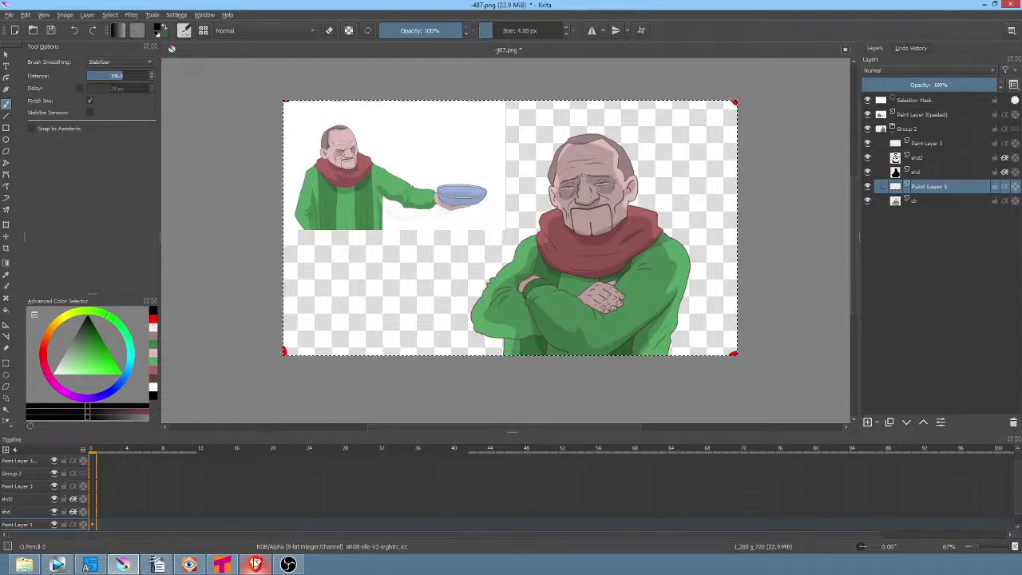
pyautogui.moveTo(255, 563)
pyautogui.click(222, 564)
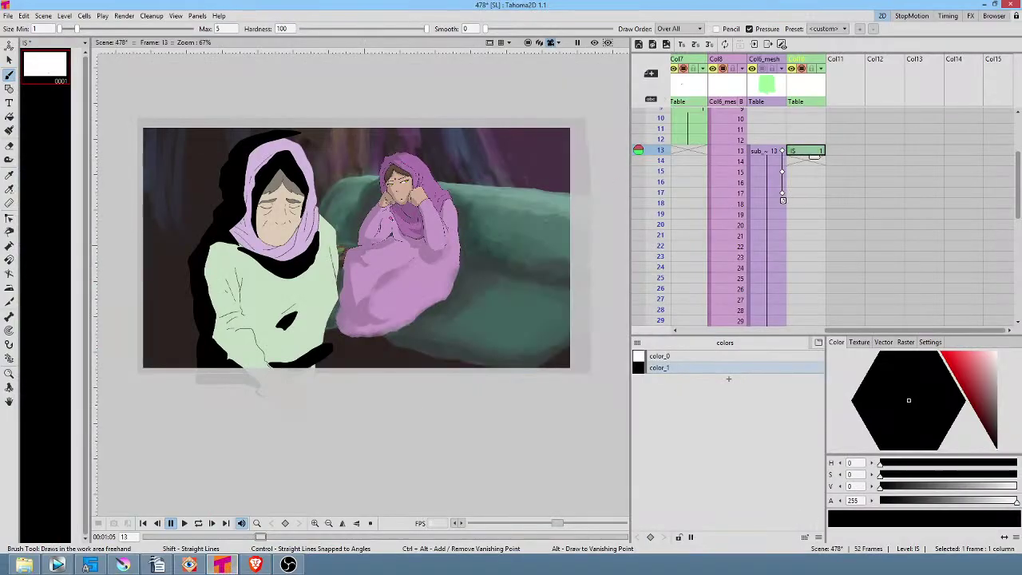
# Show only Col10 and add a pure red style to the level's palette
pyautogui.hotkey('alt', 'v')
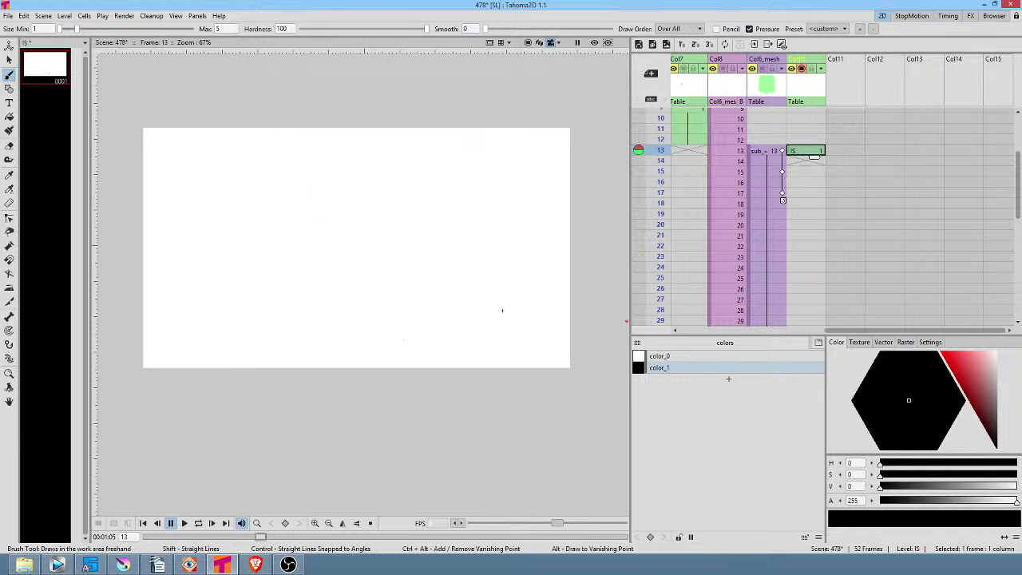
pyautogui.click(728, 380)
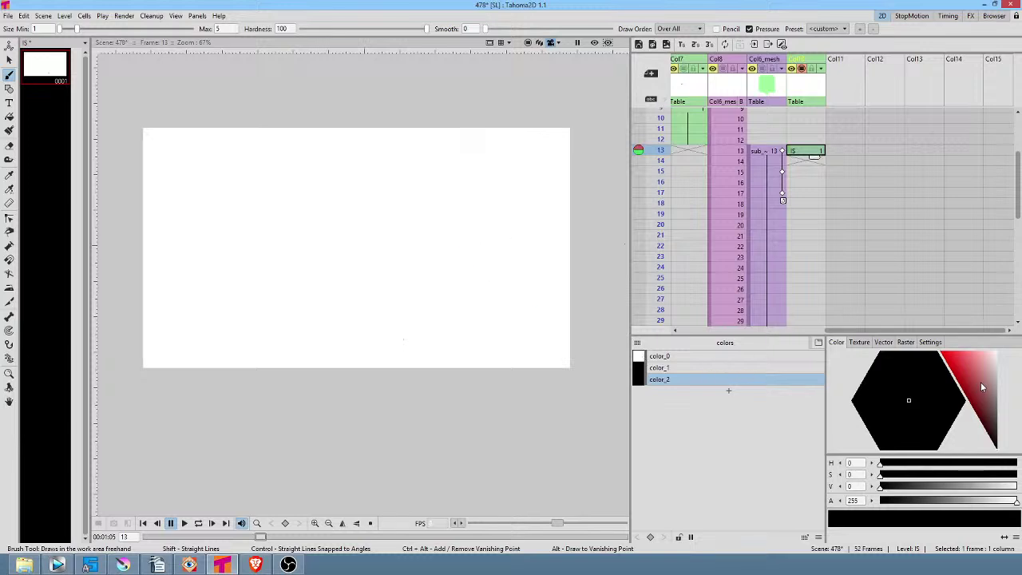
pyautogui.moveTo(979, 383); pyautogui.dragTo(921, 321)
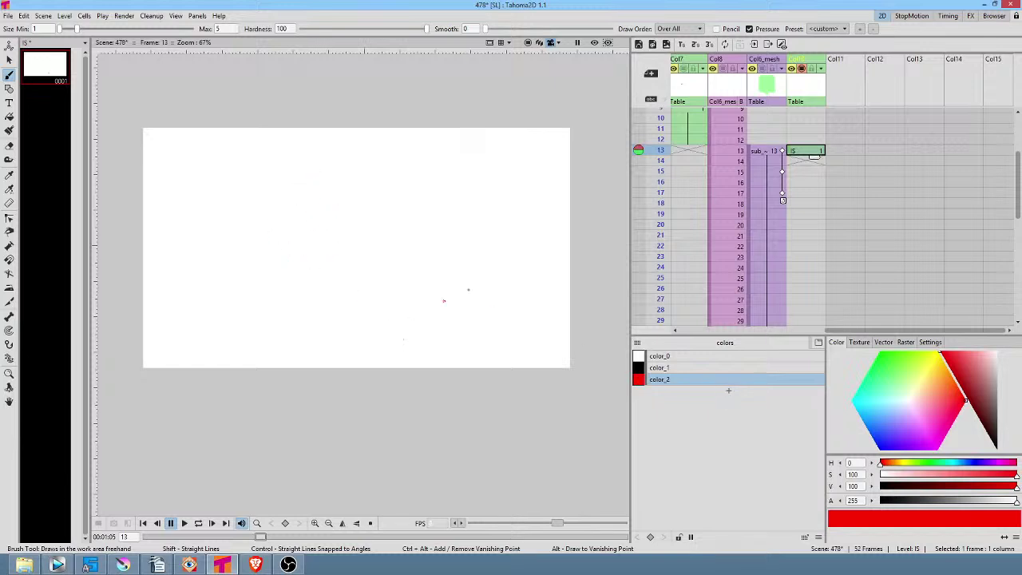
# With all columns shown, scribble a red oval between the two figures on frame 13, and show only Col10 again
pyautogui.hotkey('shift', 'a')
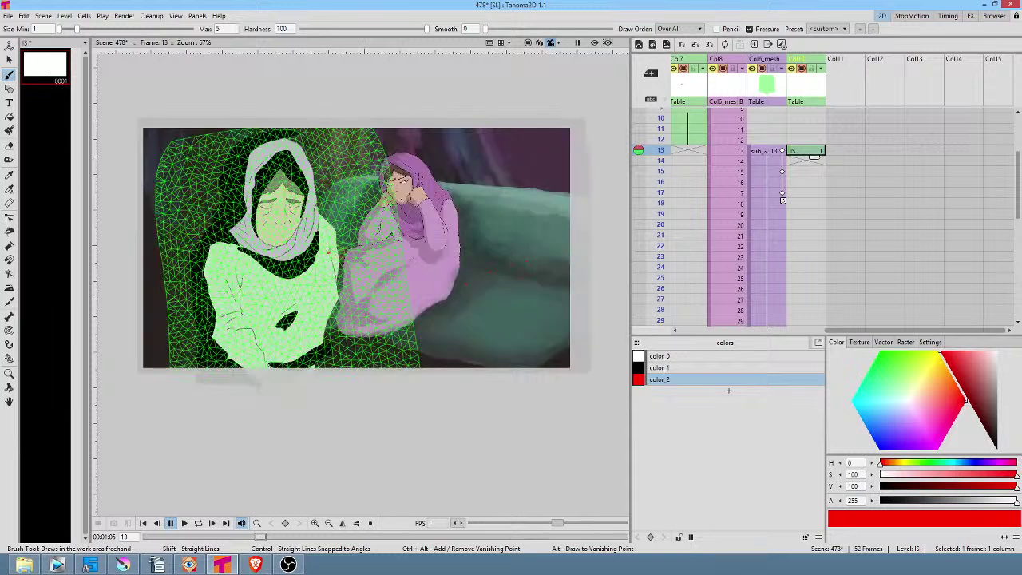
pyautogui.moveTo(353, 259)
pyautogui.mouseDown()
pyautogui.moveTo(341, 302)
pyautogui.moveTo(308, 273)
pyautogui.moveTo(371, 294)
pyautogui.moveTo(384, 283)
pyautogui.moveTo(351, 295)
pyautogui.moveTo(384, 281)
pyautogui.moveTo(313, 270)
pyautogui.moveTo(297, 289)
pyautogui.moveTo(367, 284)
pyautogui.moveTo(375, 257)
pyautogui.moveTo(305, 273)
pyautogui.moveTo(319, 300)
pyautogui.moveTo(376, 294)
pyautogui.moveTo(310, 276)
pyautogui.moveTo(373, 276)
pyautogui.moveTo(308, 279)
pyautogui.moveTo(354, 276)
pyautogui.moveTo(374, 302)
pyautogui.moveTo(348, 306)
pyautogui.moveTo(310, 270)
pyautogui.moveTo(320, 284)
pyautogui.mouseUp()
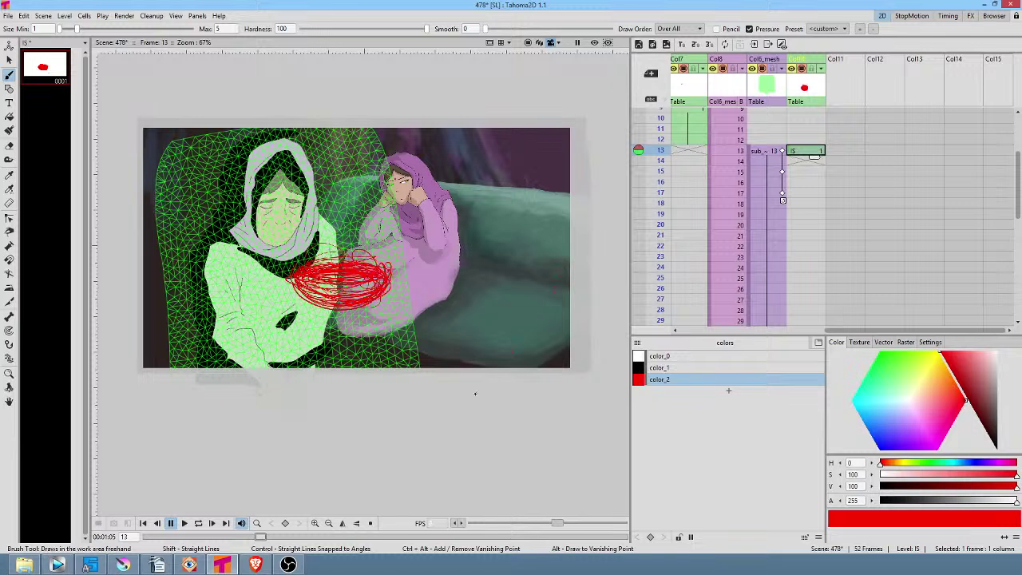
pyautogui.hotkey('alt', 's')
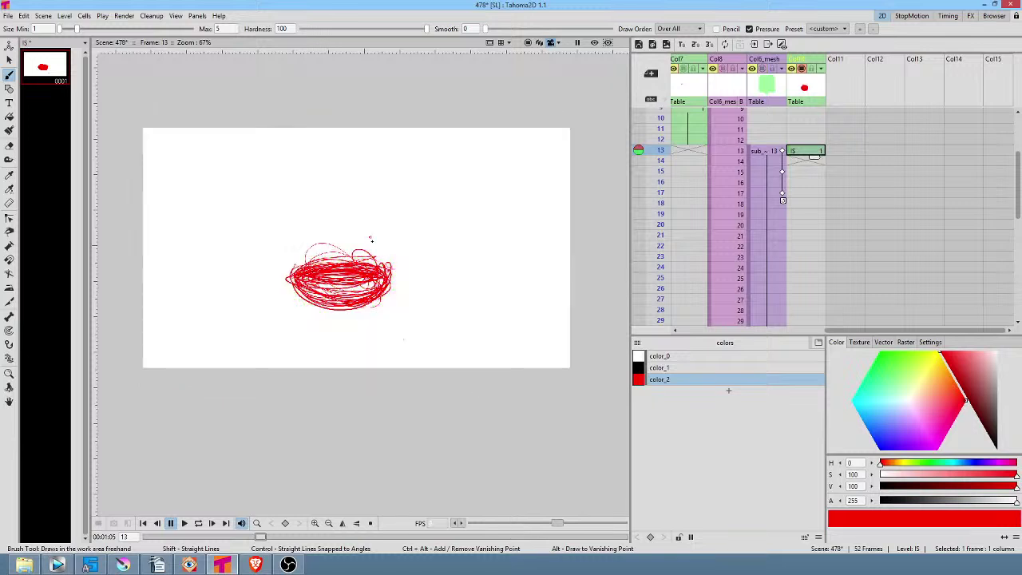
# Erase the stray loops above the red oval and clear part of its lower interior to suggest a bowl
pyautogui.press('a')
pyautogui.moveTo(389, 237)
pyautogui.mouseDown()
pyautogui.moveTo(275, 272)
pyautogui.moveTo(310, 259)
pyautogui.moveTo(395, 257)
pyautogui.mouseUp()
pyautogui.moveTo(329, 284)
pyautogui.mouseDown()
pyautogui.moveTo(350, 295)
pyautogui.moveTo(391, 277)
pyautogui.mouseUp()
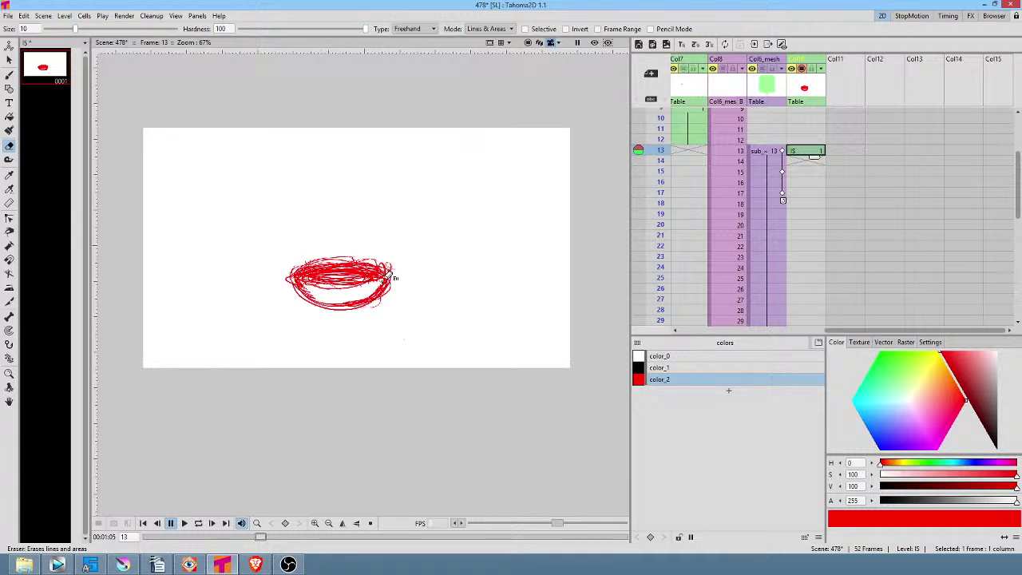
# Sketch red wrist and forearm lines from beneath the bowl to the lower edge of the frame with the brush
pyautogui.press('b')
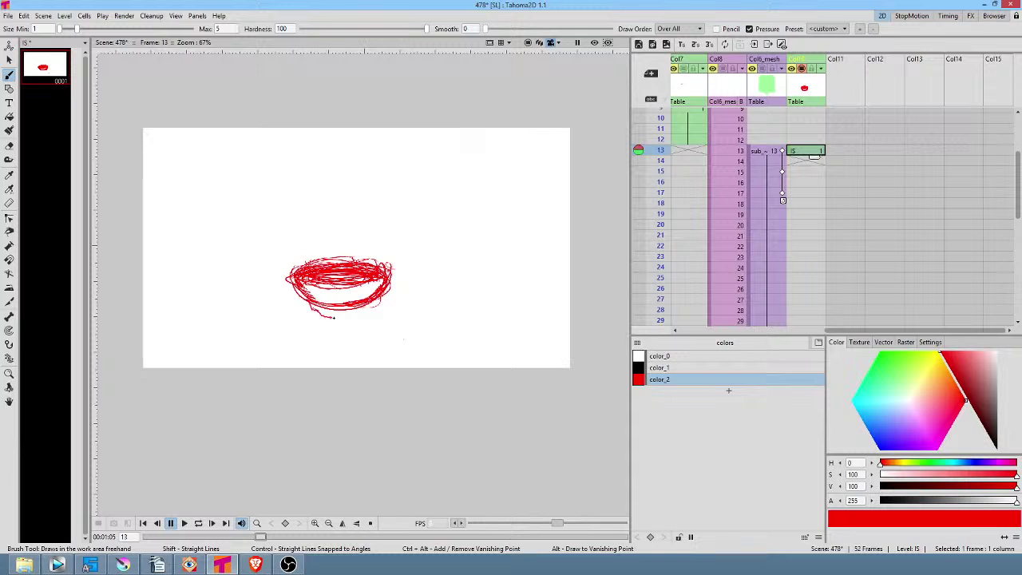
pyautogui.moveTo(341, 328)
pyautogui.mouseDown()
pyautogui.moveTo(374, 305)
pyautogui.moveTo(363, 309)
pyautogui.moveTo(370, 306)
pyautogui.moveTo(386, 382)
pyautogui.moveTo(375, 368)
pyautogui.mouseUp()
pyautogui.moveTo(367, 306)
pyautogui.mouseDown()
pyautogui.moveTo(427, 353)
pyautogui.moveTo(414, 343)
pyautogui.moveTo(494, 368)
pyautogui.mouseUp()
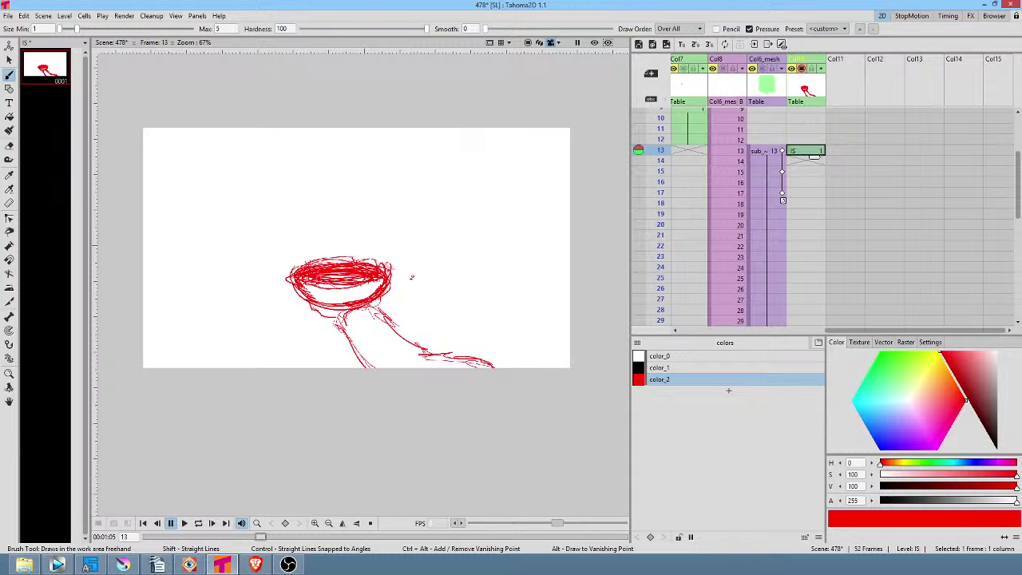
# Try outline strokes over the bowl sketch with the canvas rotated, and undo them
pyautogui.moveTo(256, 347); pyautogui.dragTo(444, 303)
pyautogui.hotkey('ctrl', 'z')
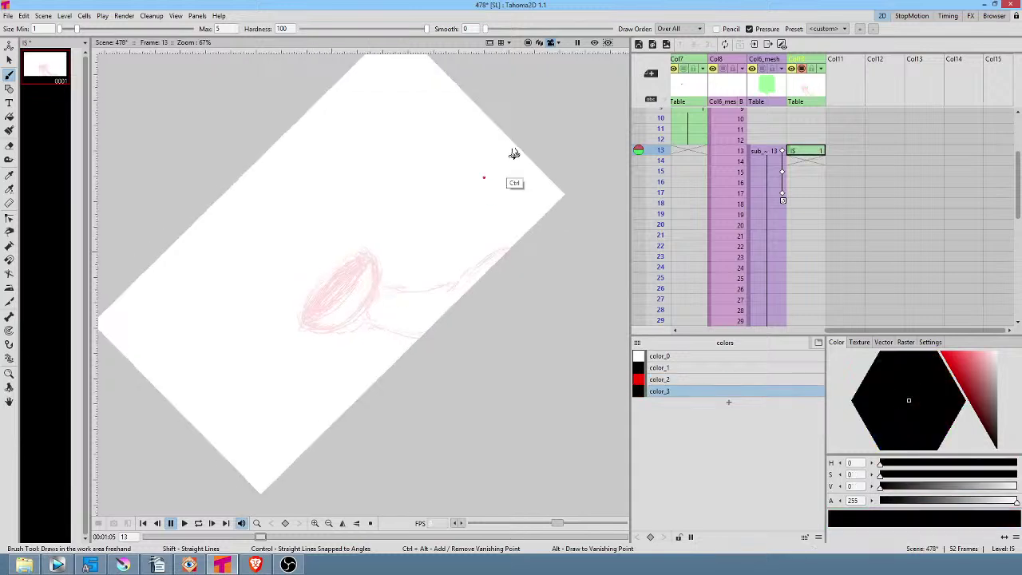
pyautogui.moveTo(514, 154); pyautogui.dragTo(496, 126)
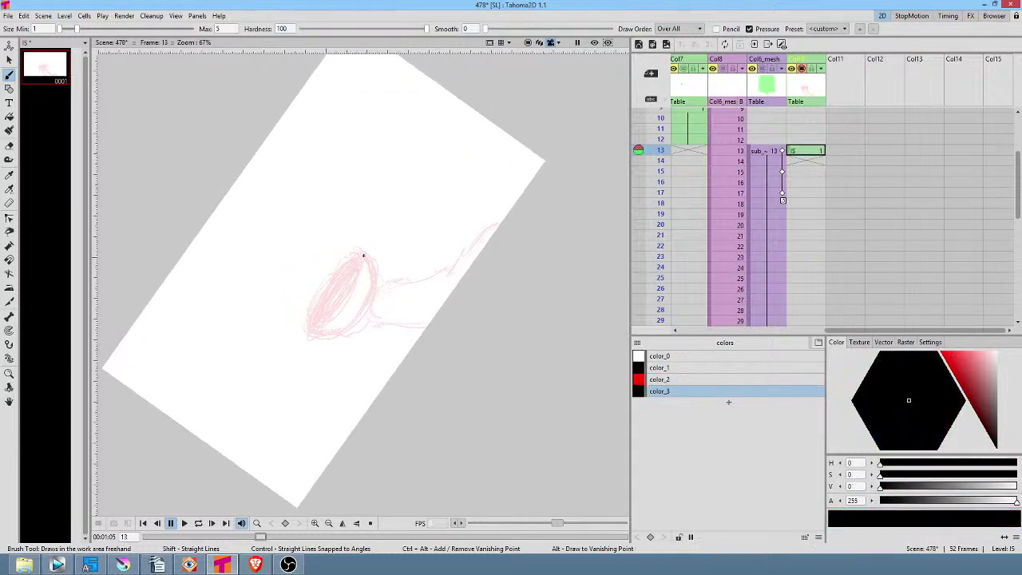
pyautogui.moveTo(355, 258); pyautogui.dragTo(334, 274)
pyautogui.hotkey('ctrl', 'z')
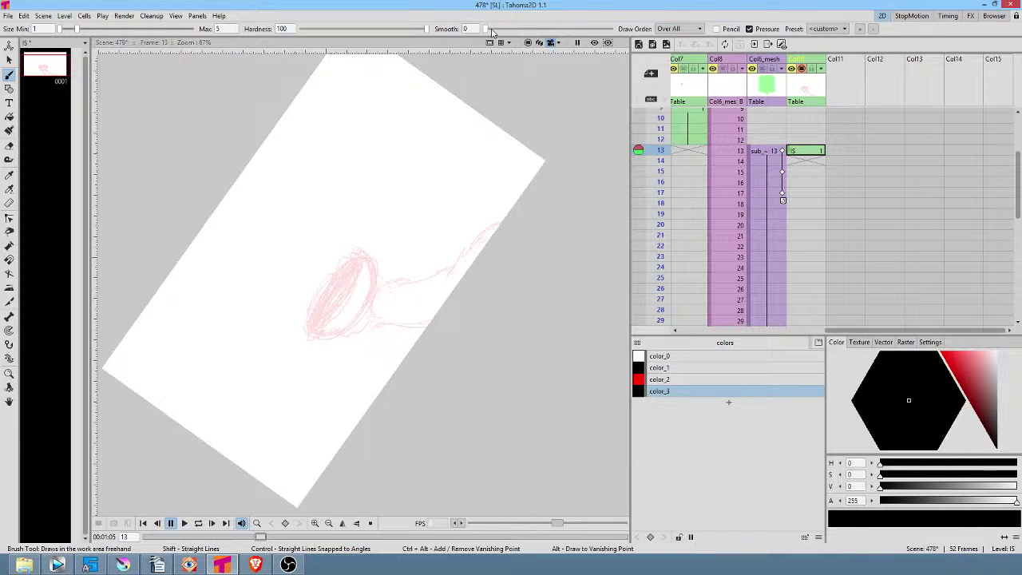
# Set the brush smoothing to 17.66 and ink the bowl's rim as a narrow black ellipse over the faded sketch
pyautogui.moveTo(485, 29); pyautogui.dragTo(530, 30)
pyautogui.moveTo(348, 328)
pyautogui.mouseDown()
pyautogui.moveTo(408, 278)
pyautogui.moveTo(379, 327)
pyautogui.moveTo(347, 351)
pyautogui.moveTo(404, 290)
pyautogui.mouseUp()
pyautogui.moveTo(340, 279)
pyautogui.mouseDown()
pyautogui.moveTo(354, 287)
pyautogui.moveTo(345, 291)
pyautogui.moveTo(426, 253)
pyautogui.moveTo(436, 267)
pyautogui.mouseUp()
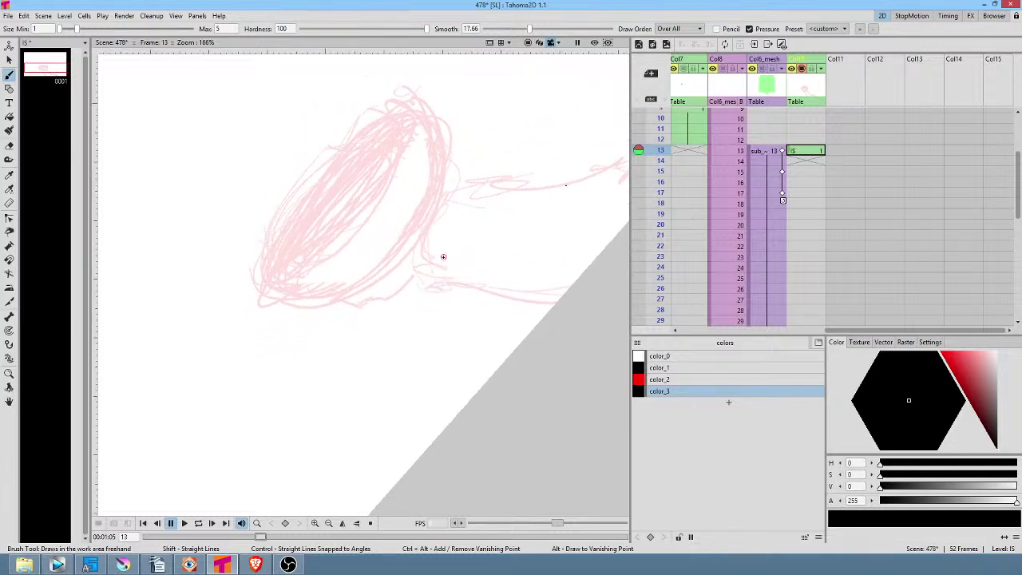
pyautogui.moveTo(268, 281)
pyautogui.mouseDown()
pyautogui.moveTo(303, 267)
pyautogui.moveTo(349, 224)
pyautogui.moveTo(386, 176)
pyautogui.moveTo(411, 107)
pyautogui.moveTo(338, 163)
pyautogui.moveTo(300, 210)
pyautogui.moveTo(266, 272)
pyautogui.moveTo(268, 287)
pyautogui.moveTo(284, 280)
pyautogui.mouseUp()
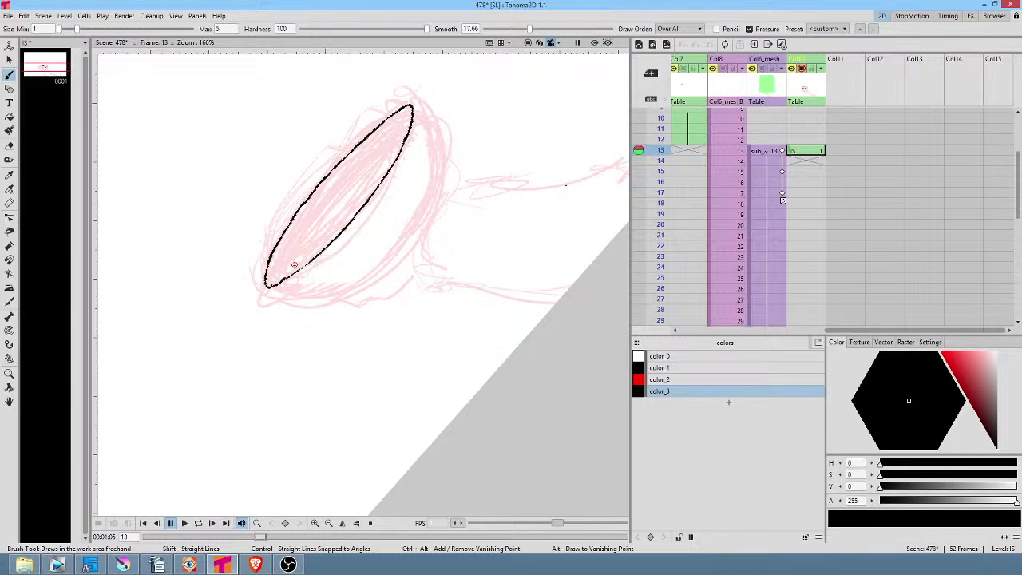
# Change color_3 to a very dark red with saturation 29 and value 18, and select the color_2 style
pyautogui.moveTo(428, 219)
pyautogui.mouseDown()
pyautogui.moveTo(448, 242)
pyautogui.moveTo(422, 264)
pyautogui.mouseUp()
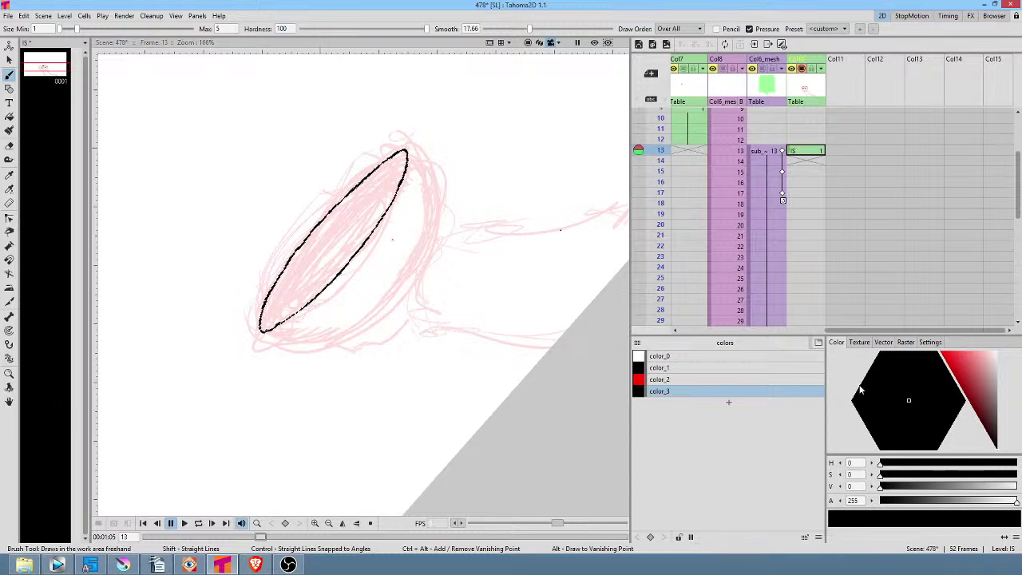
pyautogui.moveTo(979, 391)
pyautogui.mouseDown()
pyautogui.moveTo(964, 353)
pyautogui.moveTo(996, 381)
pyautogui.moveTo(937, 382)
pyautogui.moveTo(964, 399)
pyautogui.moveTo(994, 447)
pyautogui.moveTo(972, 355)
pyautogui.moveTo(994, 434)
pyautogui.mouseUp()
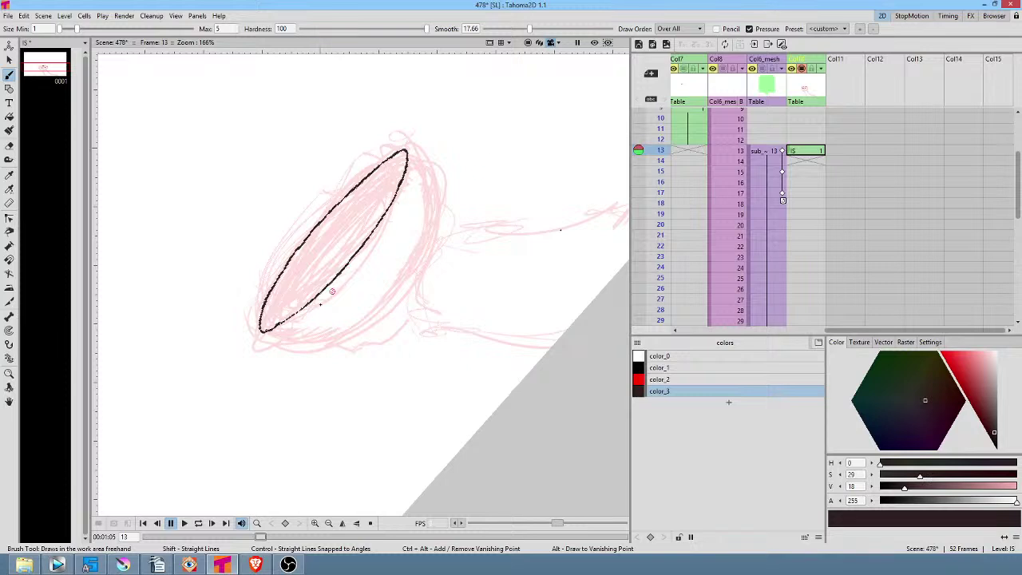
pyautogui.click(699, 379)
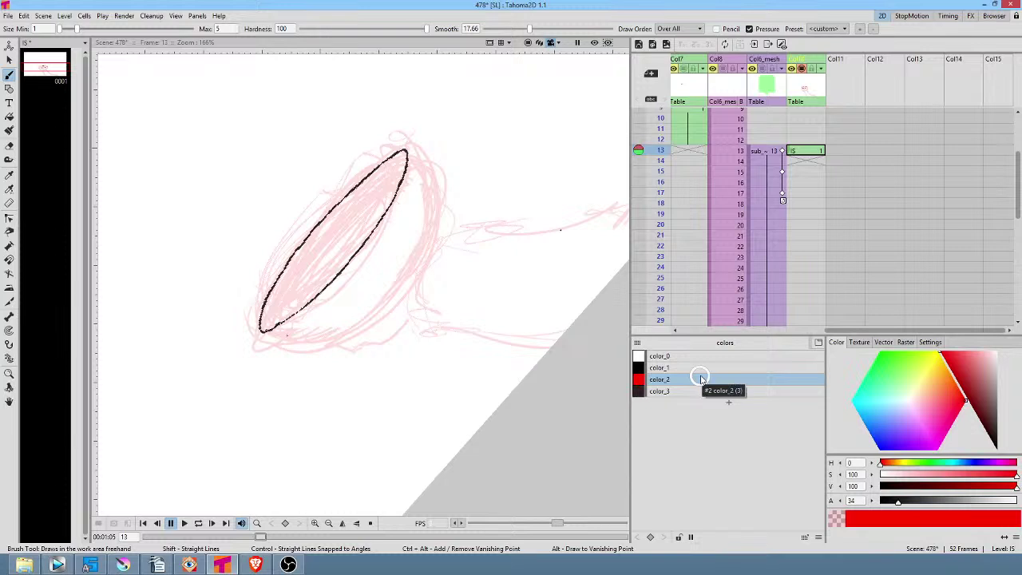
pyautogui.rightClick(700, 377)
pyautogui.click(693, 394)
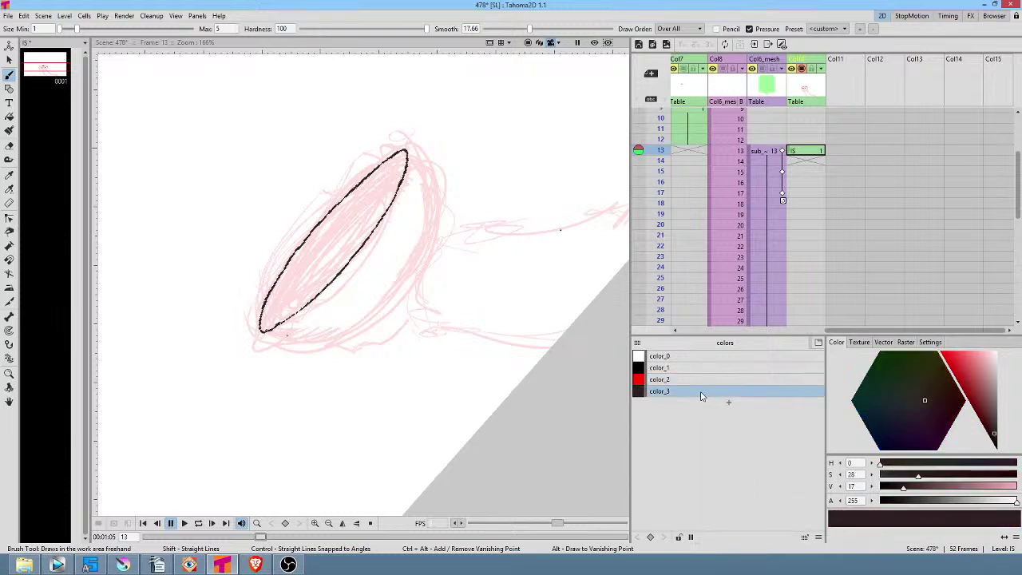
pyautogui.click(694, 380)
pyautogui.click(693, 392)
pyautogui.click(687, 382)
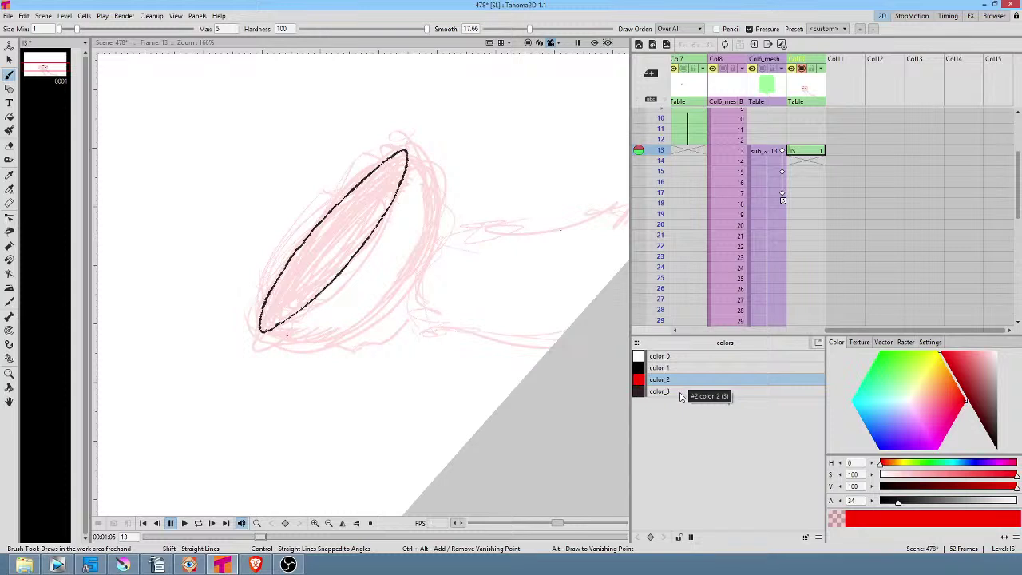
# Select color_3 and ink a short outer contour stroke around the lower end of the bowl's rim
pyautogui.click(692, 391)
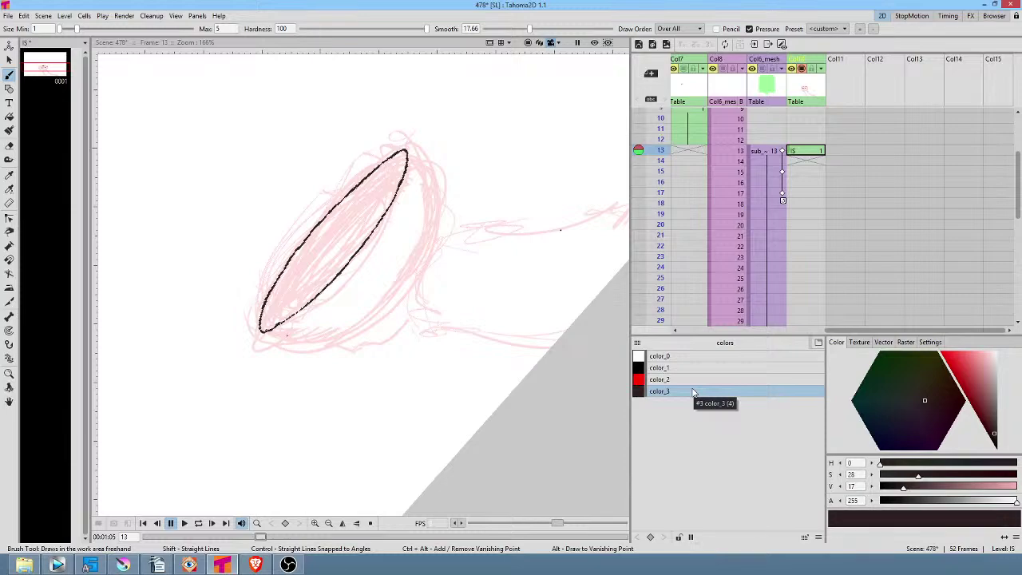
pyautogui.moveTo(323, 297)
pyautogui.mouseDown()
pyautogui.moveTo(404, 213)
pyautogui.moveTo(348, 290)
pyautogui.mouseUp()
pyautogui.moveTo(288, 178)
pyautogui.mouseDown()
pyautogui.moveTo(206, 303)
pyautogui.moveTo(194, 354)
pyautogui.moveTo(198, 372)
pyautogui.moveTo(219, 382)
pyautogui.mouseUp()
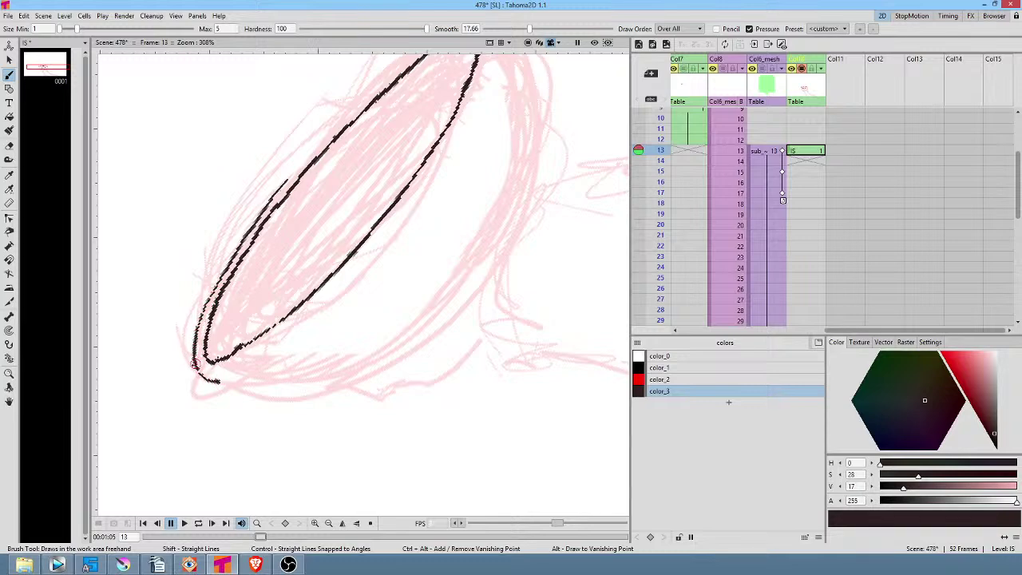
# Examine the gap in the outer ink line up close, the brush's draw order options, and the palette's view and style commands
pyautogui.scroll(6, 186, 385)
pyautogui.scroll(4, 247, 390)
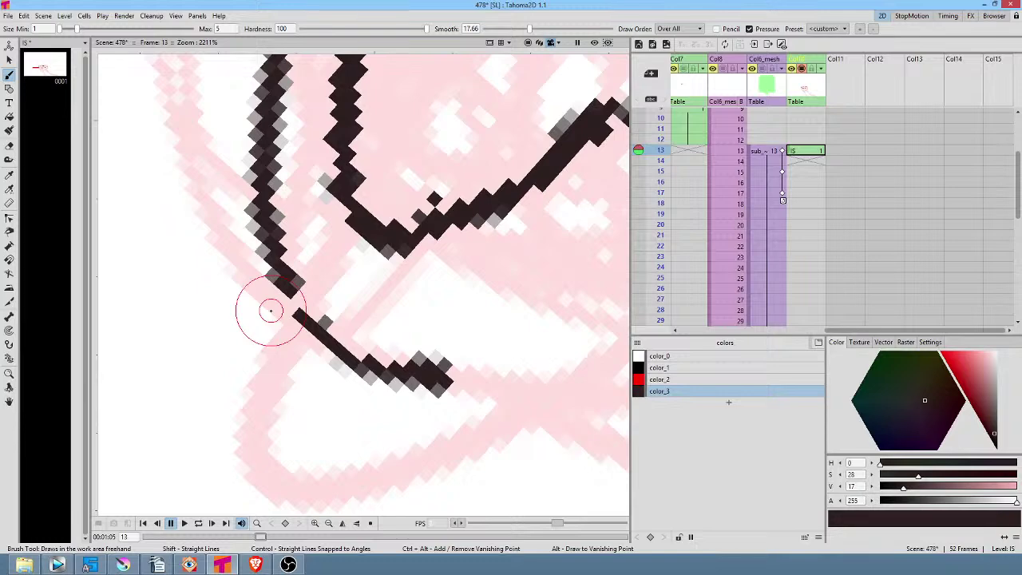
pyautogui.click(692, 29)
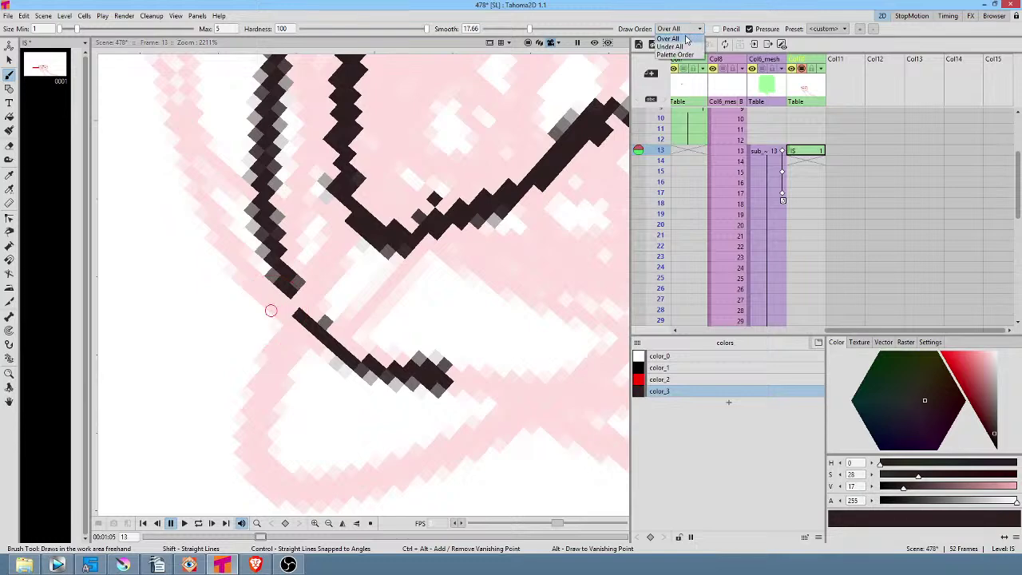
pyautogui.click(684, 39)
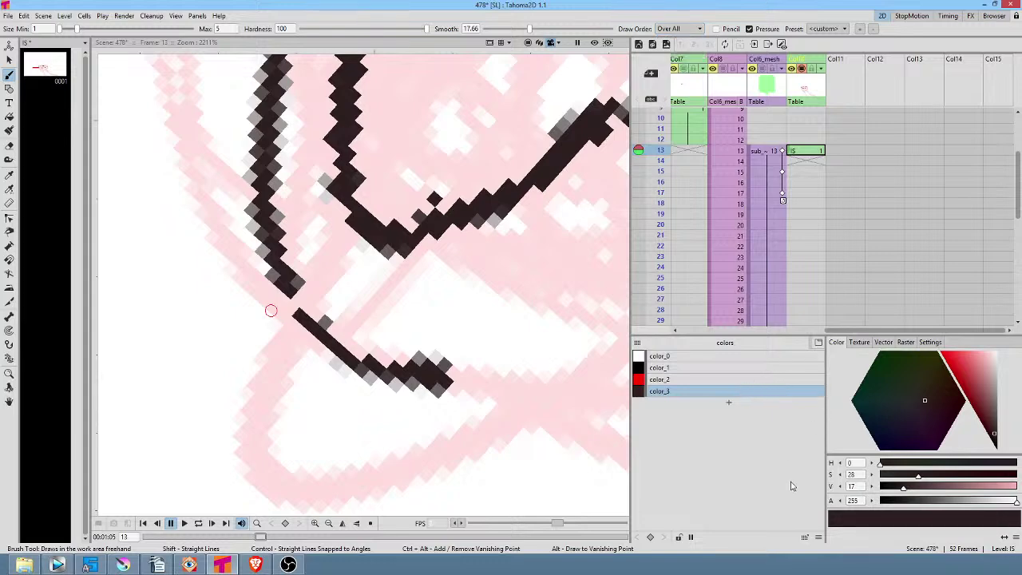
pyautogui.click(718, 381)
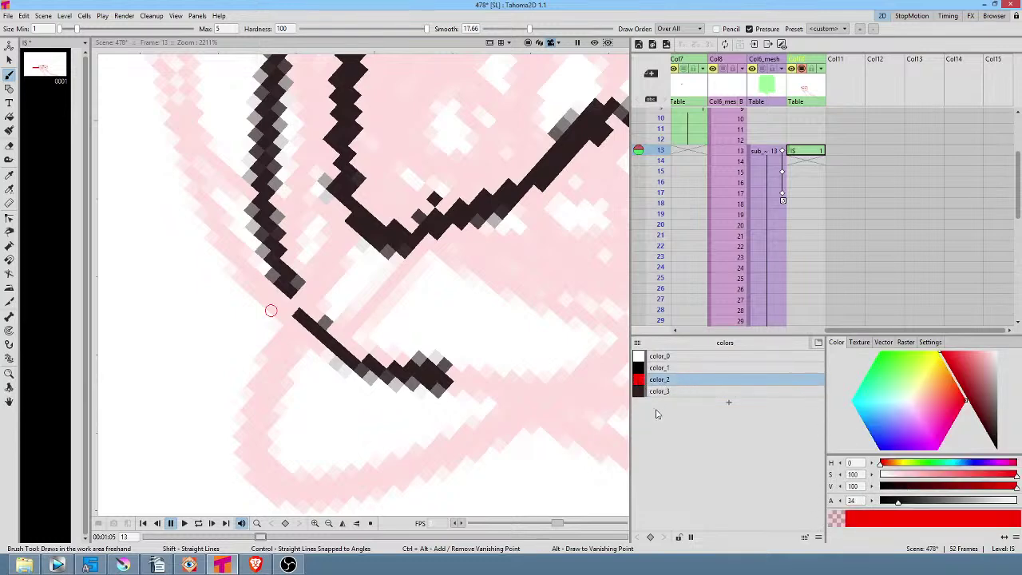
pyautogui.click(817, 538)
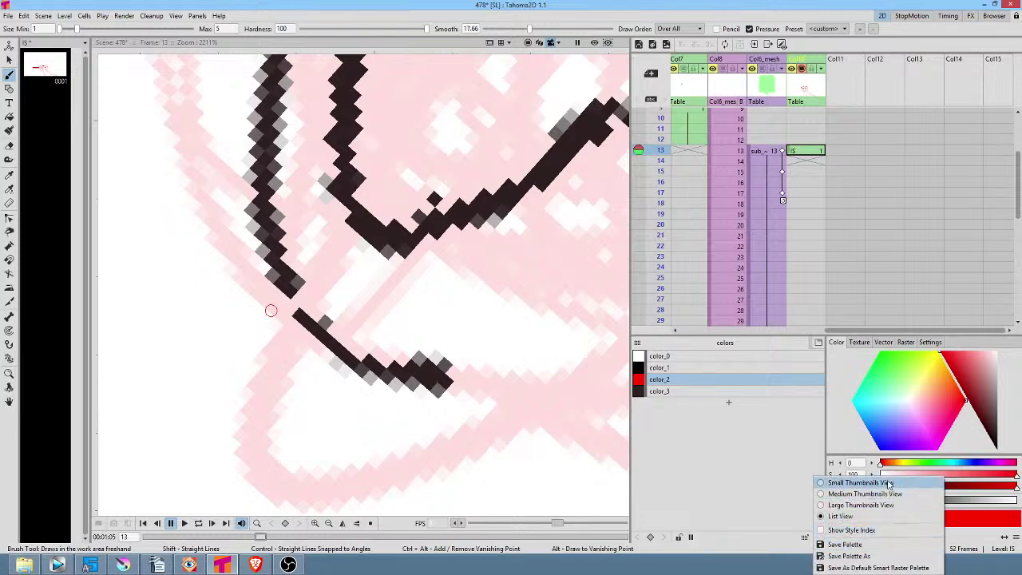
pyautogui.click(772, 479)
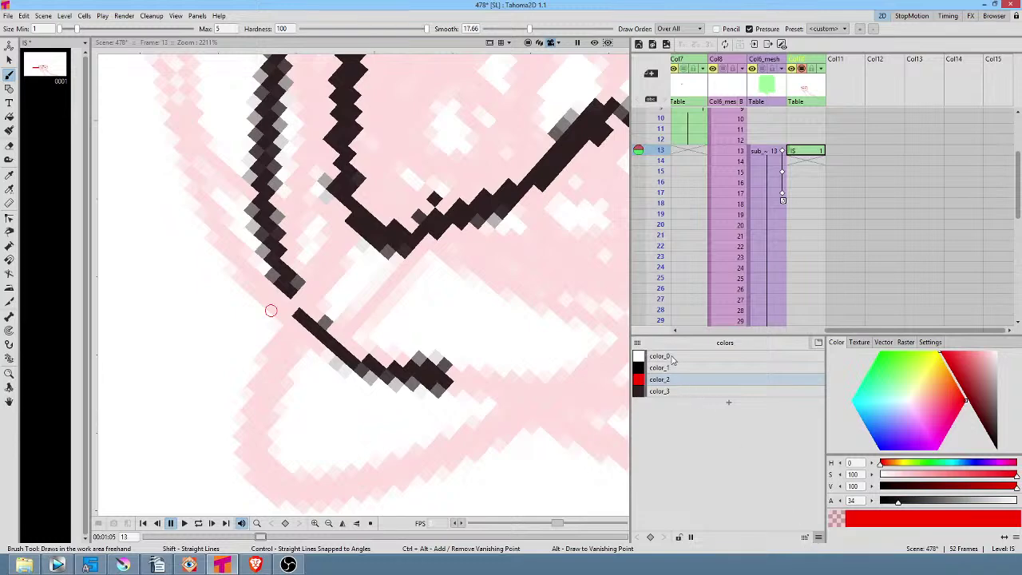
pyautogui.rightClick(709, 380)
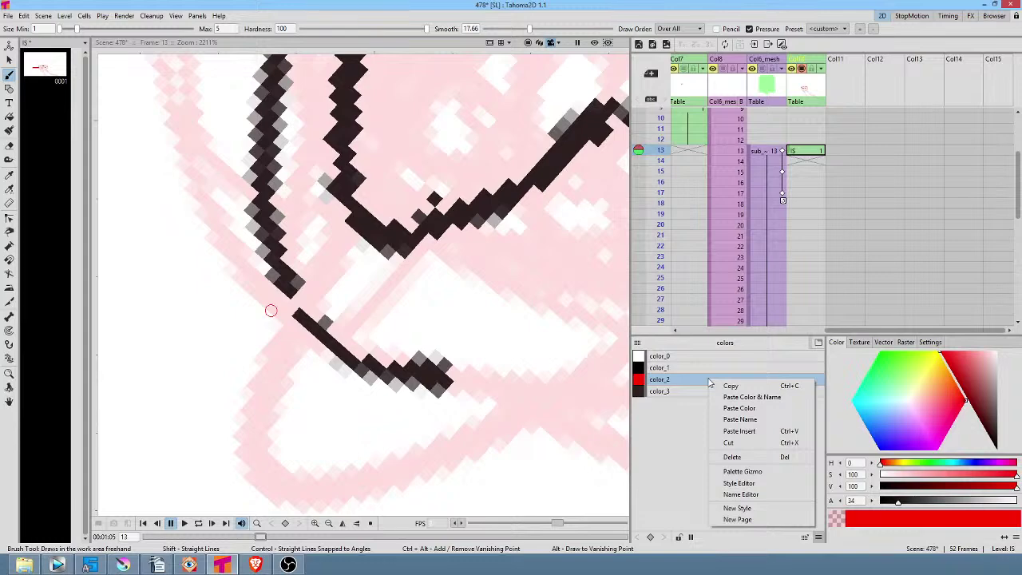
pyautogui.click(675, 407)
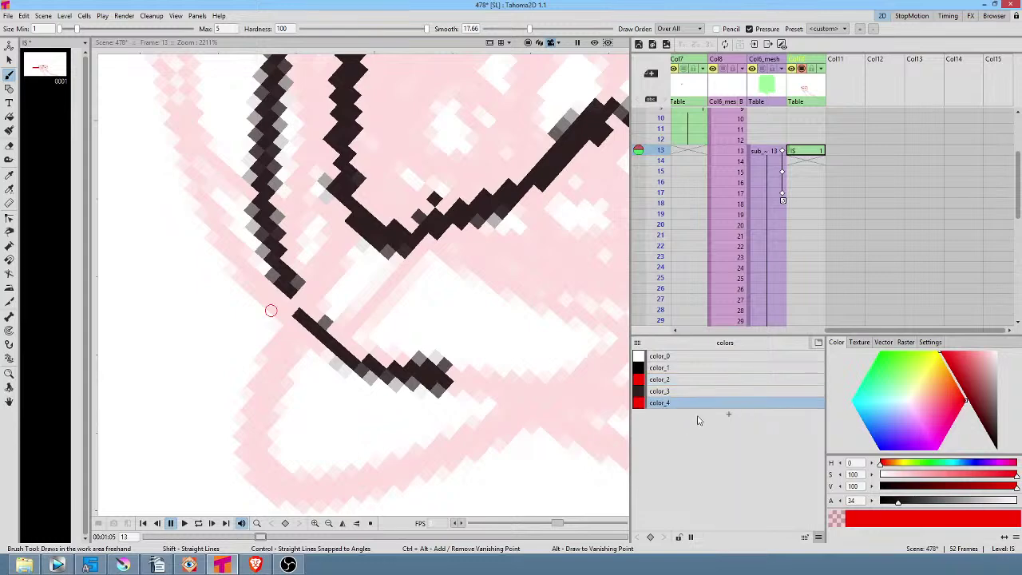
pyautogui.hotkey('ctrl', 'z')
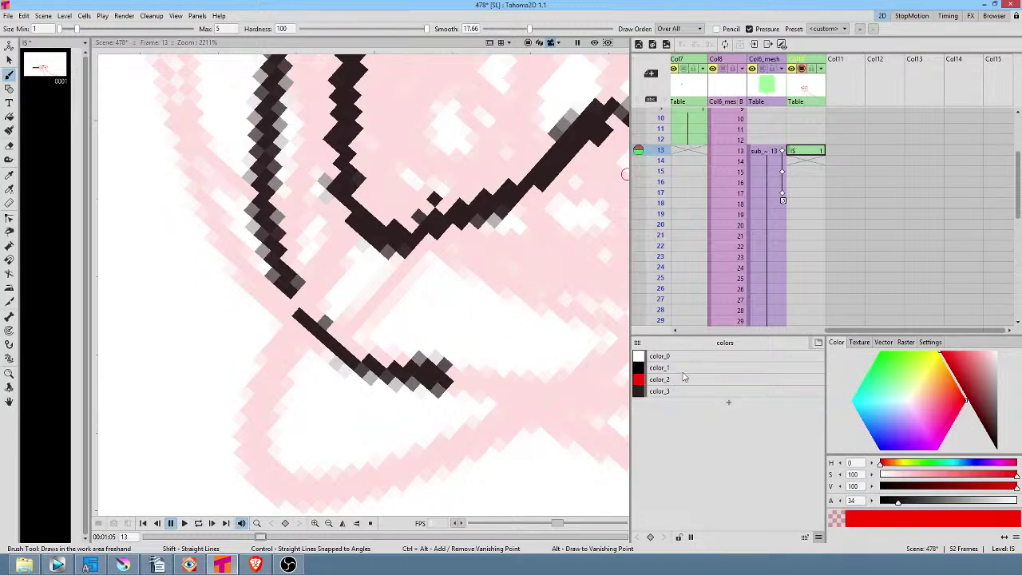
# Set the brush draw order to Palette Order, and recolor color_1 as dark gray with value 20 and color_3 as near-black, both with saturation 0
pyautogui.click(698, 29)
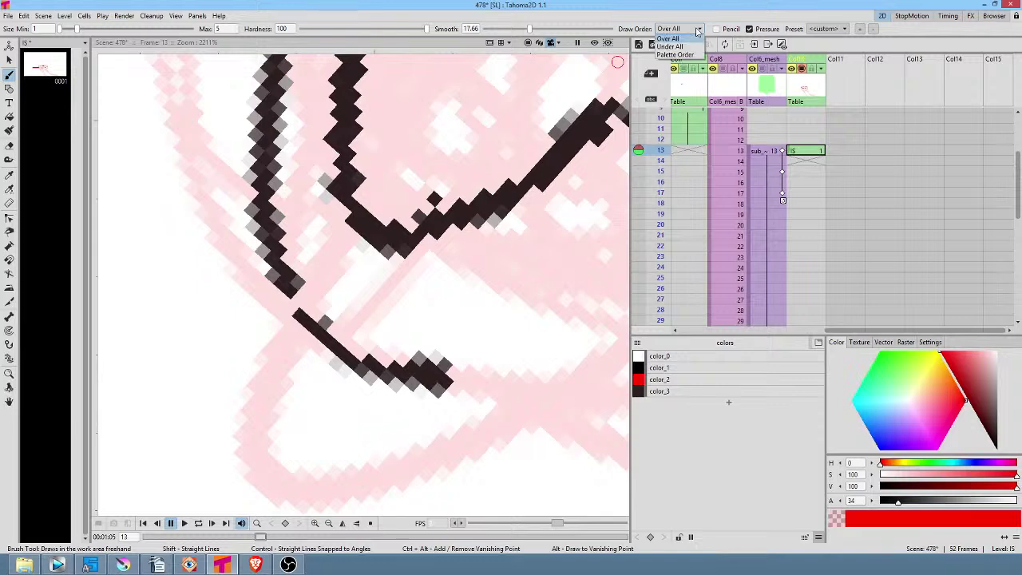
pyautogui.click(688, 55)
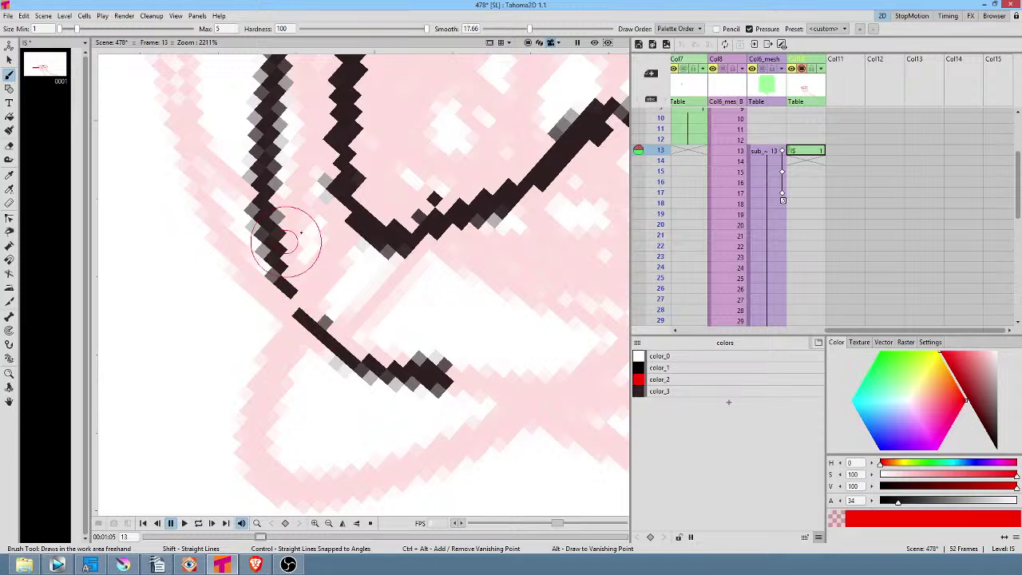
pyautogui.click(710, 379)
pyautogui.click(718, 367)
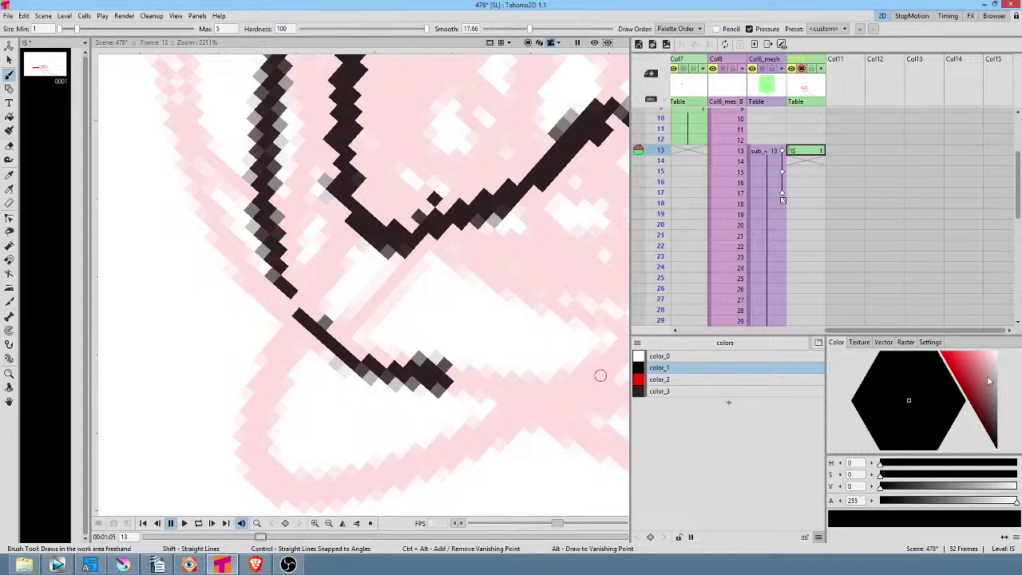
pyautogui.moveTo(982, 405); pyautogui.dragTo(957, 427)
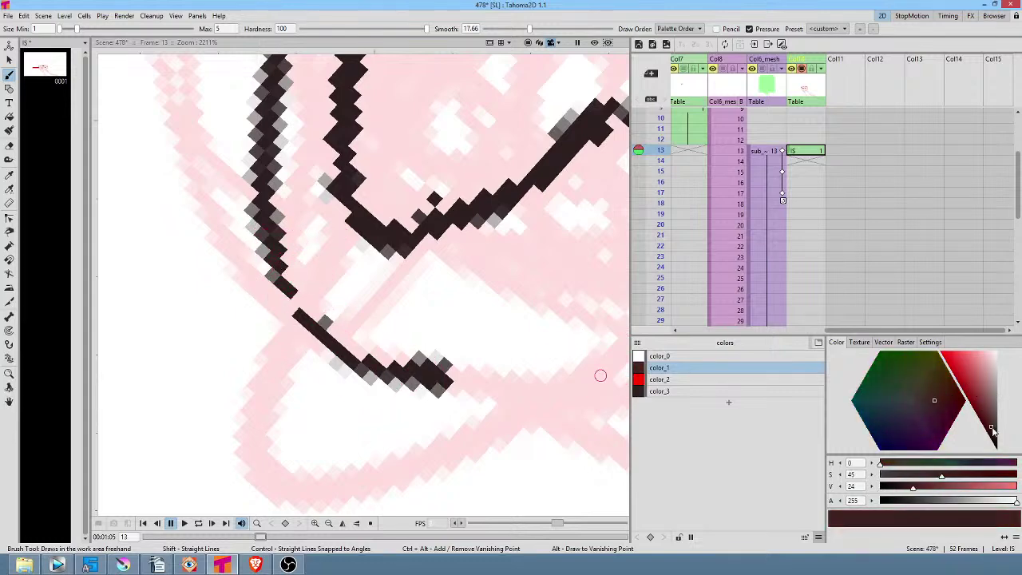
pyautogui.click(692, 391)
pyautogui.moveTo(961, 354); pyautogui.dragTo(997, 441)
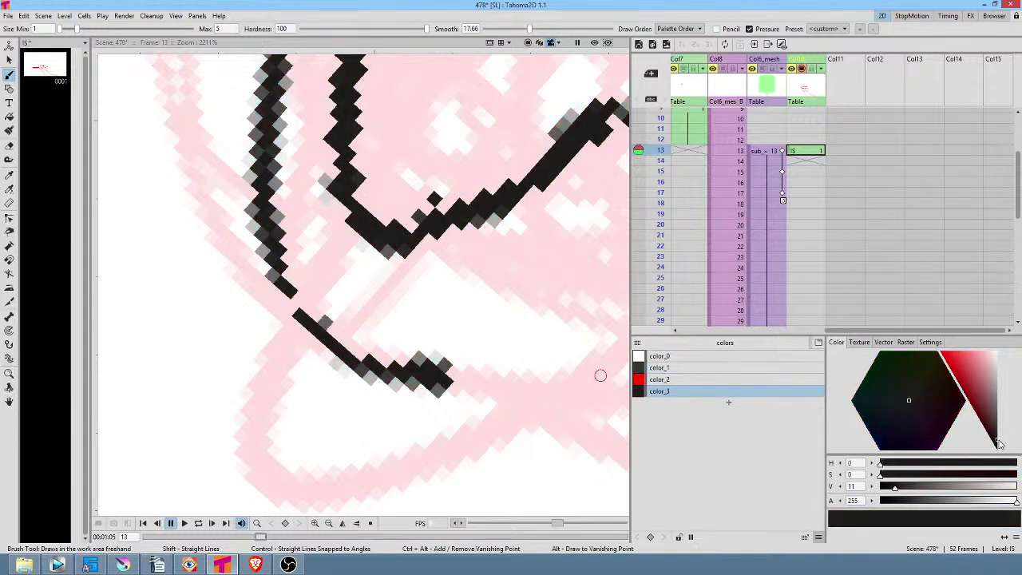
# Bridge the gap in the outer ink line near the rim's lower tip with a short color_1 brush stroke
pyautogui.click(705, 369)
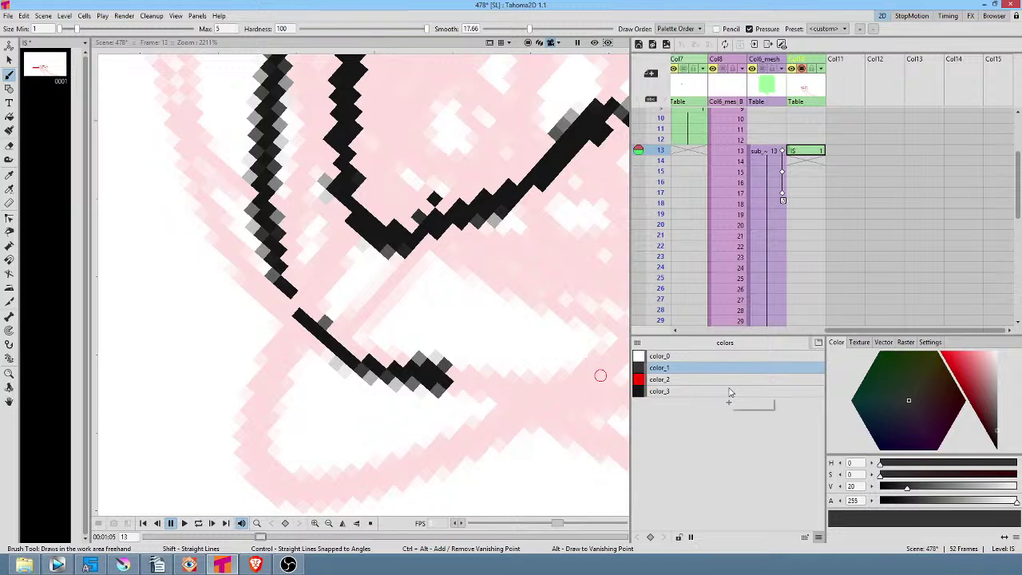
pyautogui.press('Delete')
pyautogui.click(508, 291)
pyautogui.moveTo(279, 292); pyautogui.dragTo(317, 319)
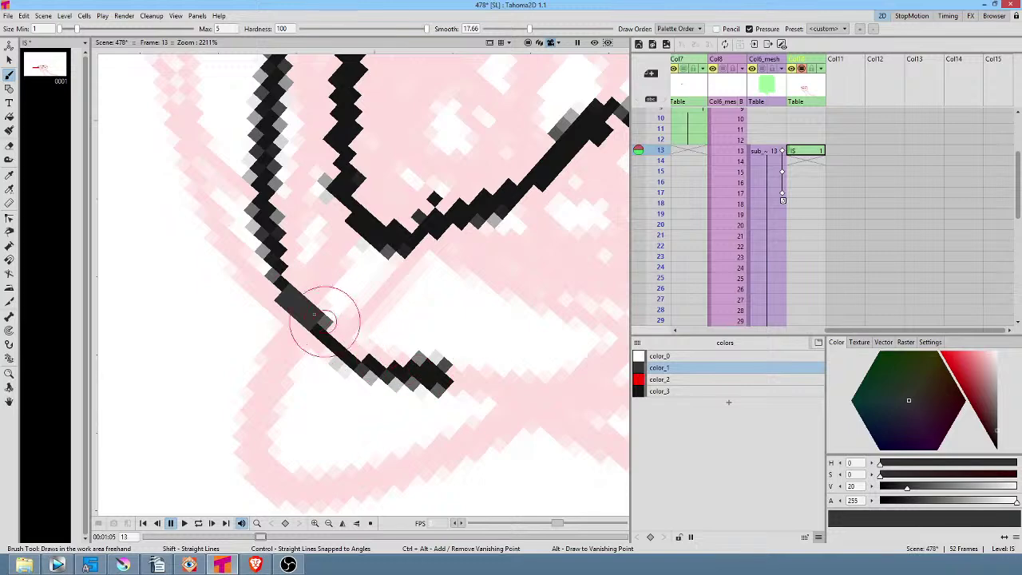
# Set the brush draw order to Over All and extend the outer line's lower end a little along the bowl's underside
pyautogui.click(685, 30)
pyautogui.click(686, 39)
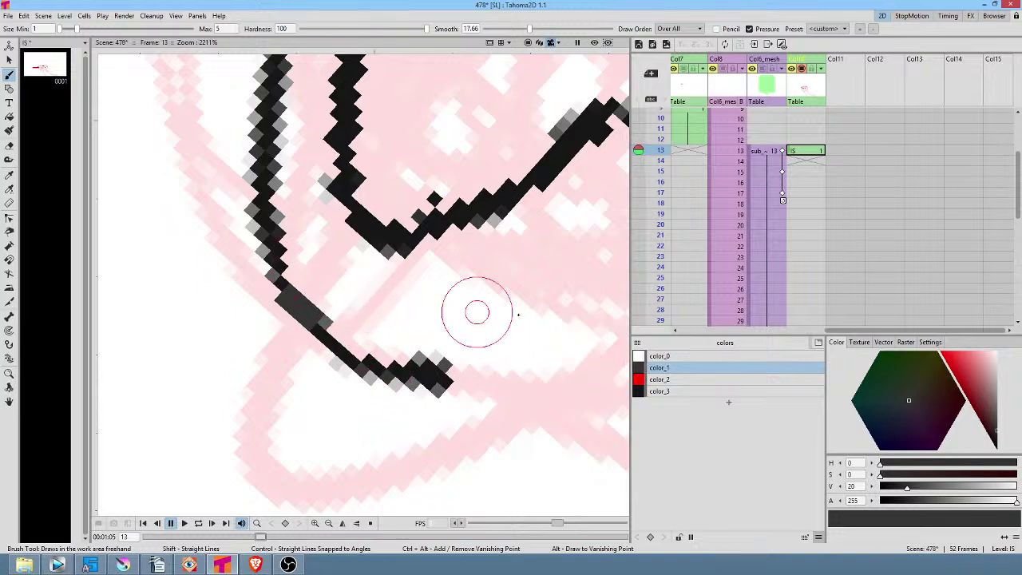
pyautogui.moveTo(454, 384); pyautogui.dragTo(547, 399)
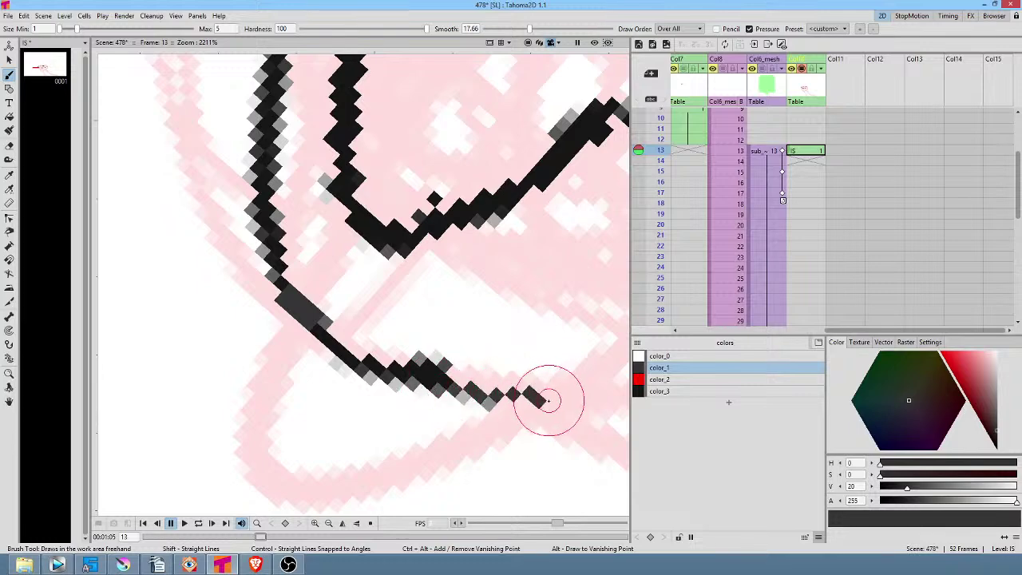
# Continue the dark gray outer line along the middle of the rim's upper-left side
pyautogui.scroll(-1, 547, 400)
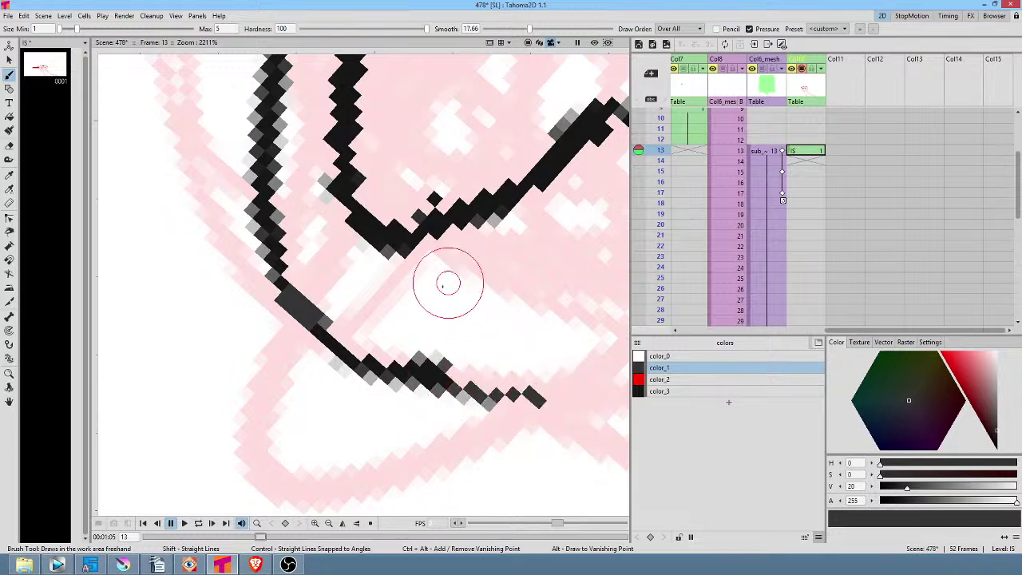
pyautogui.scroll(-2, 481, 280)
pyautogui.scroll(-5, 481, 279)
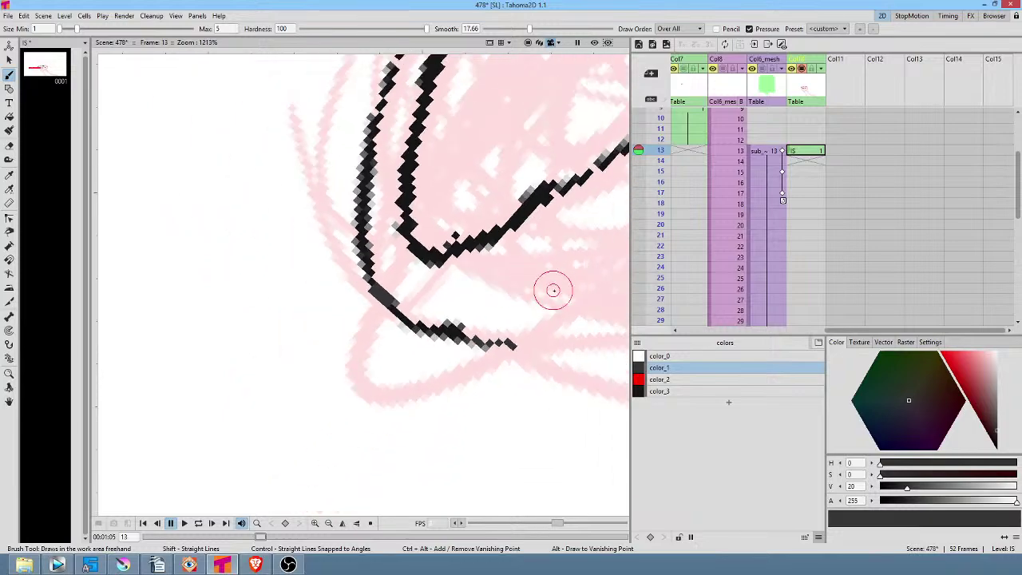
pyautogui.scroll(-3, 408, 304)
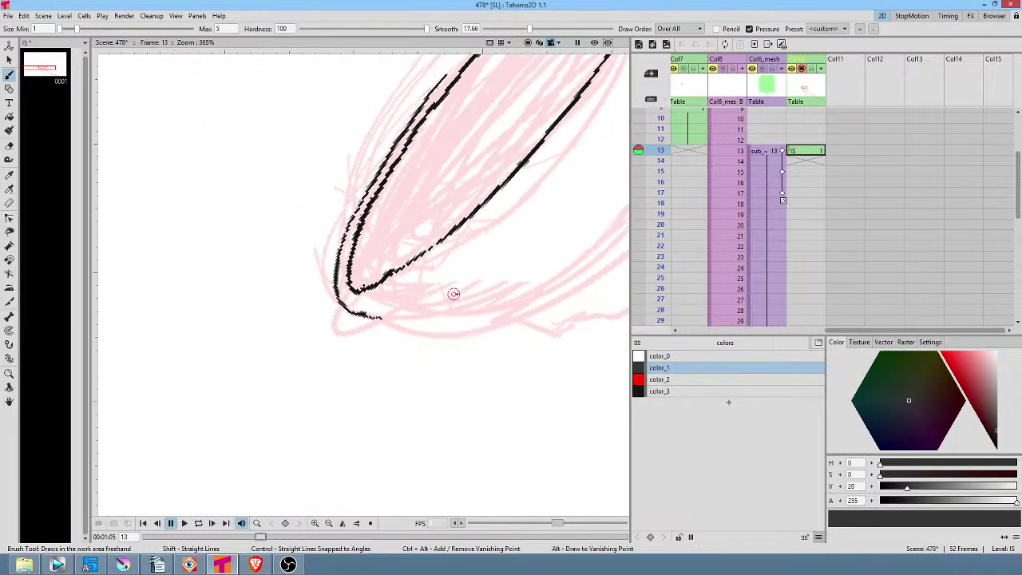
pyautogui.moveTo(375, 321)
pyautogui.mouseDown()
pyautogui.moveTo(350, 387)
pyautogui.moveTo(351, 333)
pyautogui.moveTo(352, 345)
pyautogui.mouseUp()
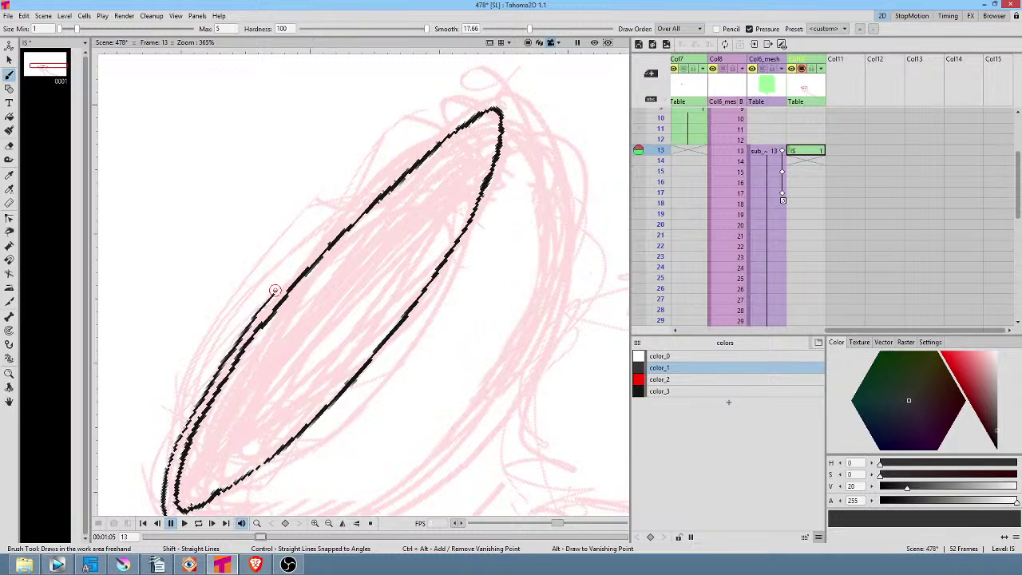
pyautogui.moveTo(278, 287); pyautogui.dragTo(401, 165)
pyautogui.moveTo(336, 221); pyautogui.dragTo(352, 209)
# Ink the remaining upper stretch of the outer line up to the rim's top tip with the brush
pyautogui.moveTo(480, 216)
pyautogui.mouseDown()
pyautogui.moveTo(468, 246)
pyautogui.moveTo(475, 271)
pyautogui.mouseUp()
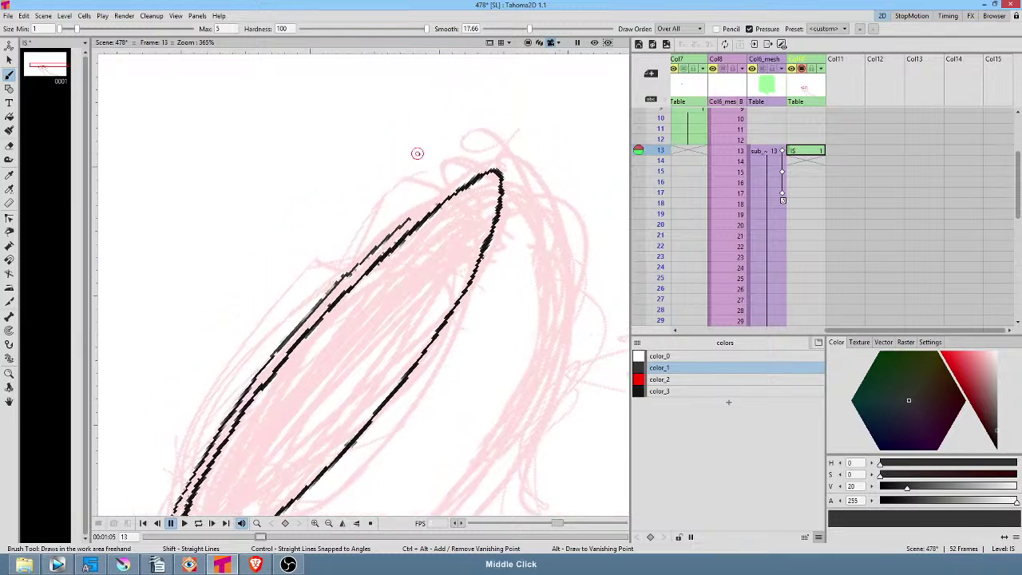
pyautogui.moveTo(422, 205)
pyautogui.mouseDown()
pyautogui.moveTo(503, 152)
pyautogui.moveTo(450, 166)
pyautogui.moveTo(439, 187)
pyautogui.moveTo(515, 145)
pyautogui.mouseUp()
pyautogui.press('a')
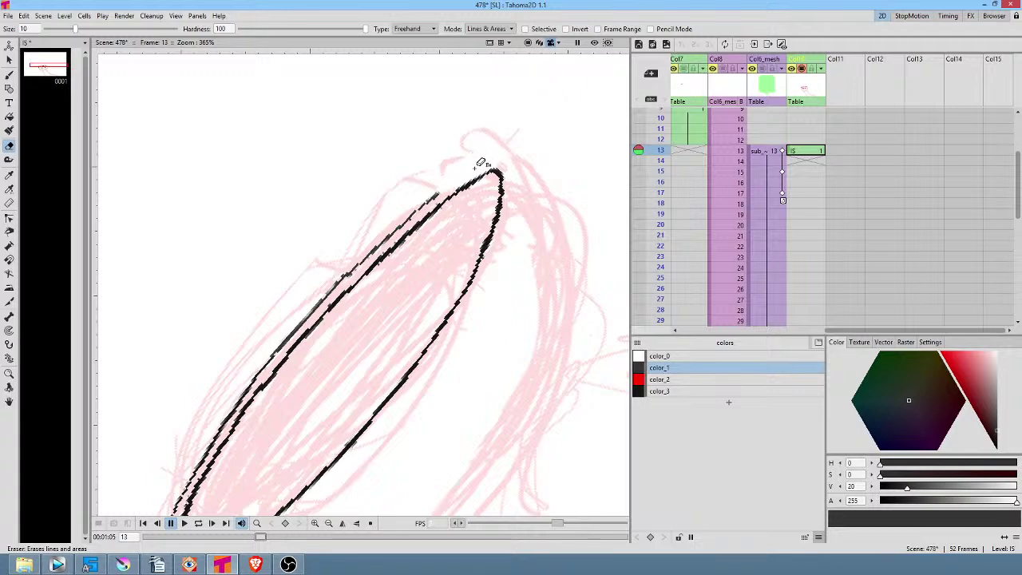
pyautogui.press('b')
pyautogui.moveTo(435, 195); pyautogui.dragTo(492, 161)
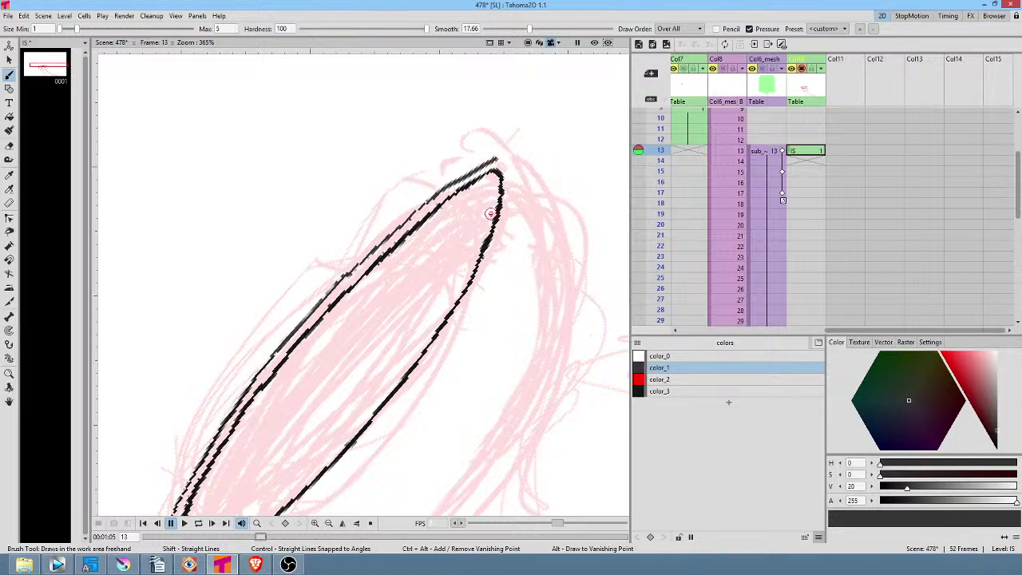
# Try short brush strokes beside and inside the rim's top end, and undo them
pyautogui.moveTo(468, 227); pyautogui.dragTo(540, 143)
pyautogui.moveTo(463, 168); pyautogui.dragTo(462, 310)
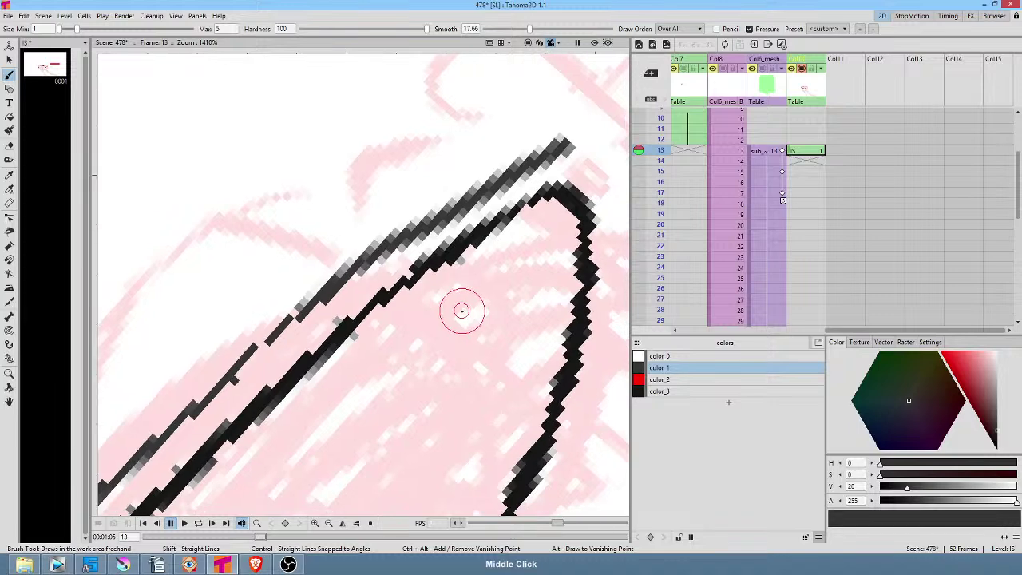
pyautogui.moveTo(388, 205)
pyautogui.mouseDown()
pyautogui.moveTo(413, 184)
pyautogui.moveTo(543, 107)
pyautogui.mouseUp()
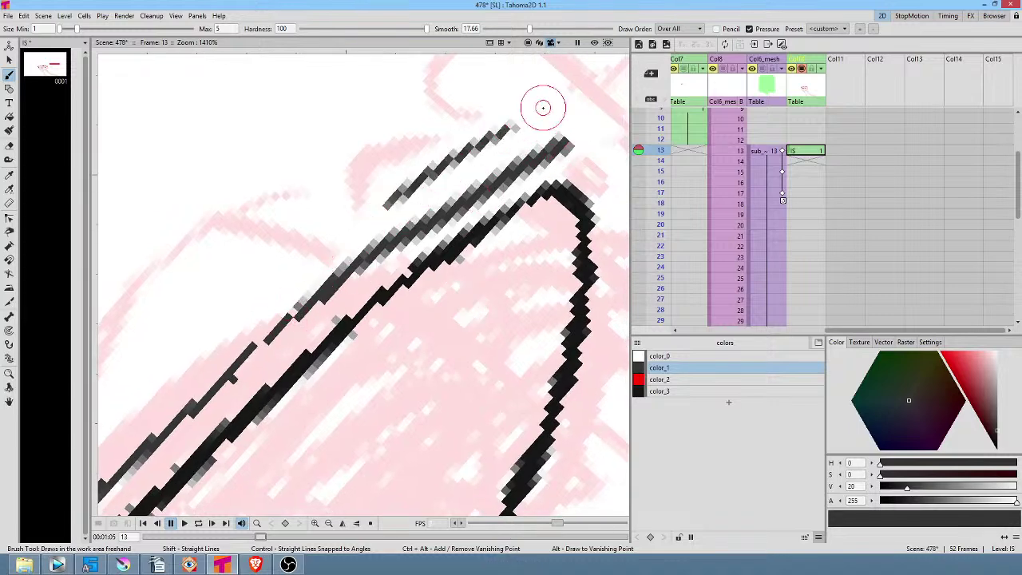
pyautogui.hotkey('ctrl', 'z')
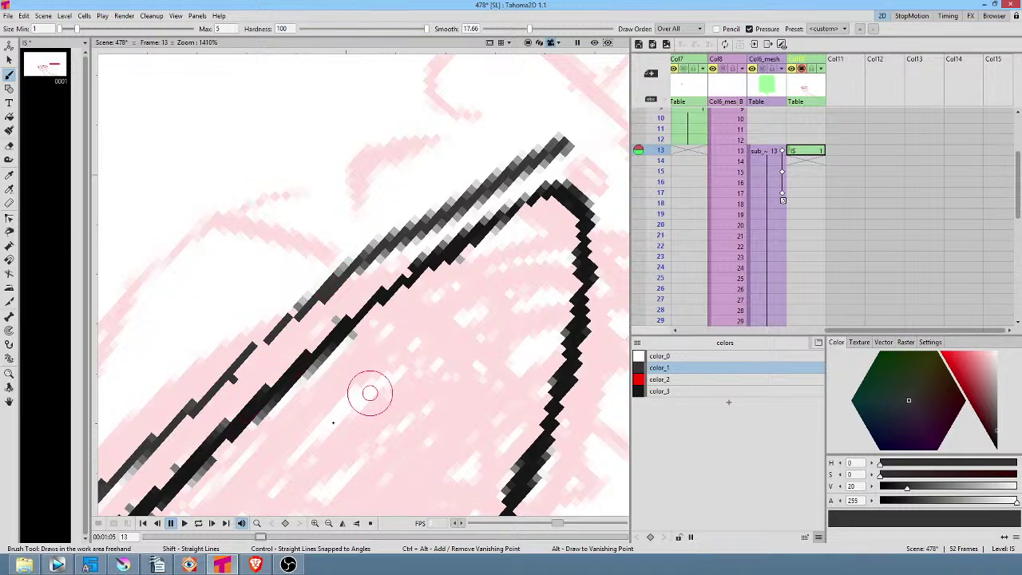
pyautogui.moveTo(439, 306); pyautogui.dragTo(433, 311)
pyautogui.moveTo(413, 324); pyautogui.dragTo(367, 363)
pyautogui.moveTo(342, 382); pyautogui.dragTo(333, 392)
pyautogui.moveTo(295, 428)
pyautogui.mouseDown()
pyautogui.moveTo(429, 330)
pyautogui.moveTo(490, 313)
pyautogui.moveTo(399, 411)
pyautogui.mouseUp()
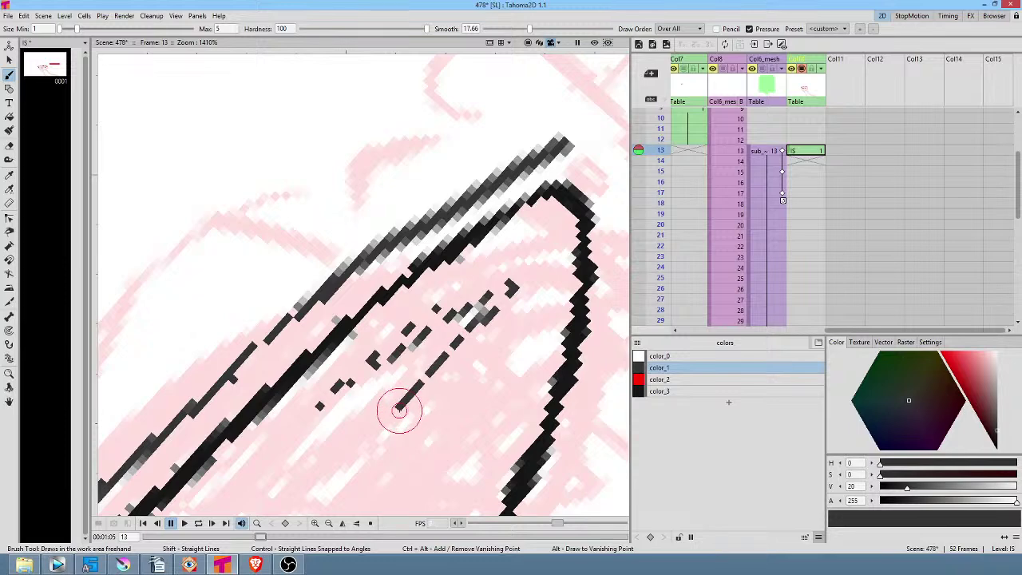
pyautogui.hotkey('ctrl', 'z')
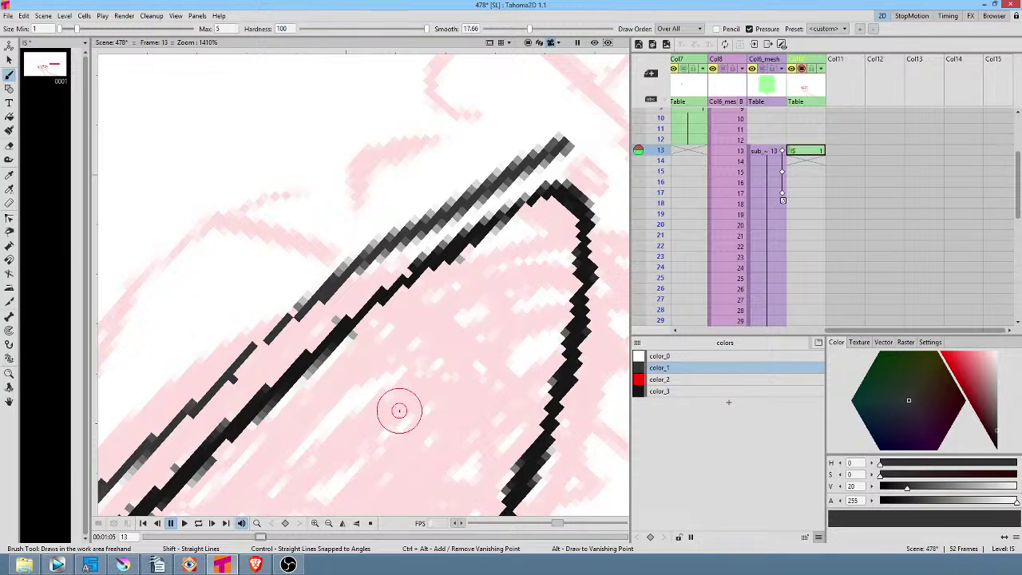
# Erase the upper stretch of the outer line beside the rim's top tip with the Eraser
pyautogui.moveTo(495, 252); pyautogui.dragTo(445, 230)
pyautogui.press('a')
pyautogui.moveTo(518, 99)
pyautogui.mouseDown()
pyautogui.moveTo(421, 119)
pyautogui.moveTo(262, 274)
pyautogui.moveTo(524, 133)
pyautogui.moveTo(550, 92)
pyautogui.mouseUp()
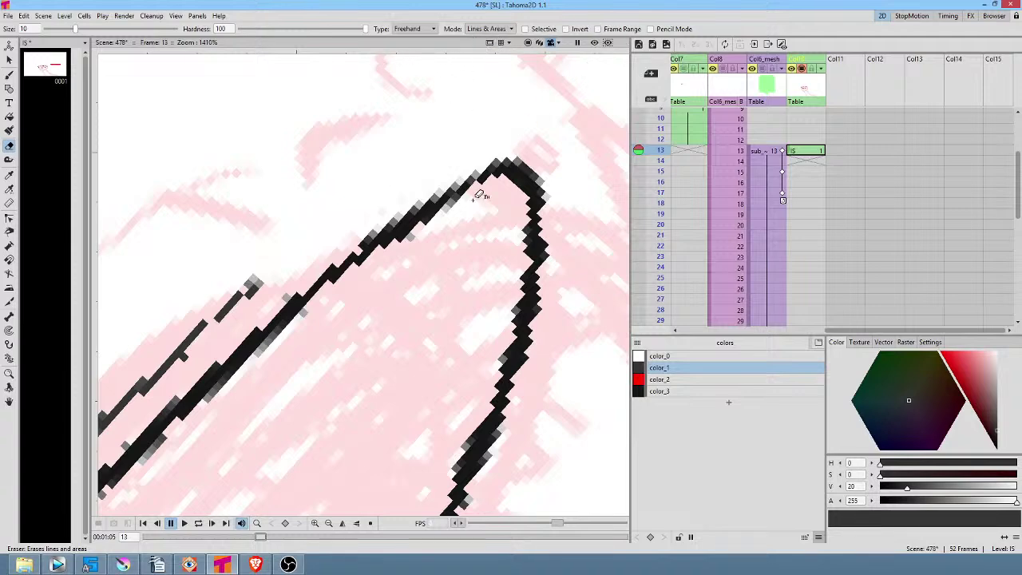
# Compare brush strokes above the rim at hardness 100 and 0, undoing both strokes and restoring the hardness to 100
pyautogui.press('b')
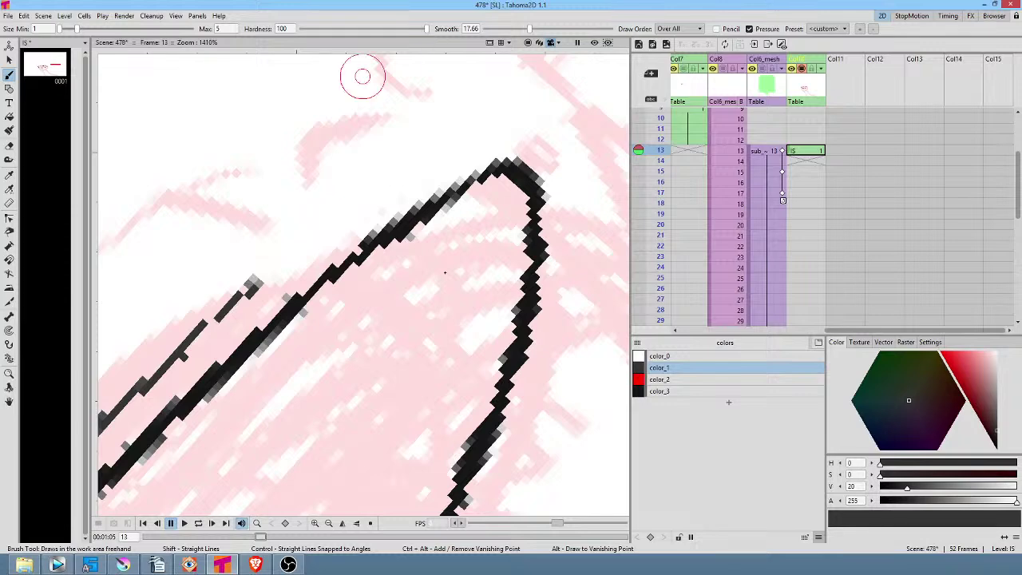
pyautogui.moveTo(448, 273); pyautogui.dragTo(492, 284)
pyautogui.moveTo(376, 262)
pyautogui.mouseDown()
pyautogui.moveTo(471, 308)
pyautogui.moveTo(488, 328)
pyautogui.mouseUp()
pyautogui.moveTo(149, 325)
pyautogui.mouseDown()
pyautogui.moveTo(253, 219)
pyautogui.moveTo(431, 130)
pyautogui.moveTo(457, 99)
pyautogui.mouseUp()
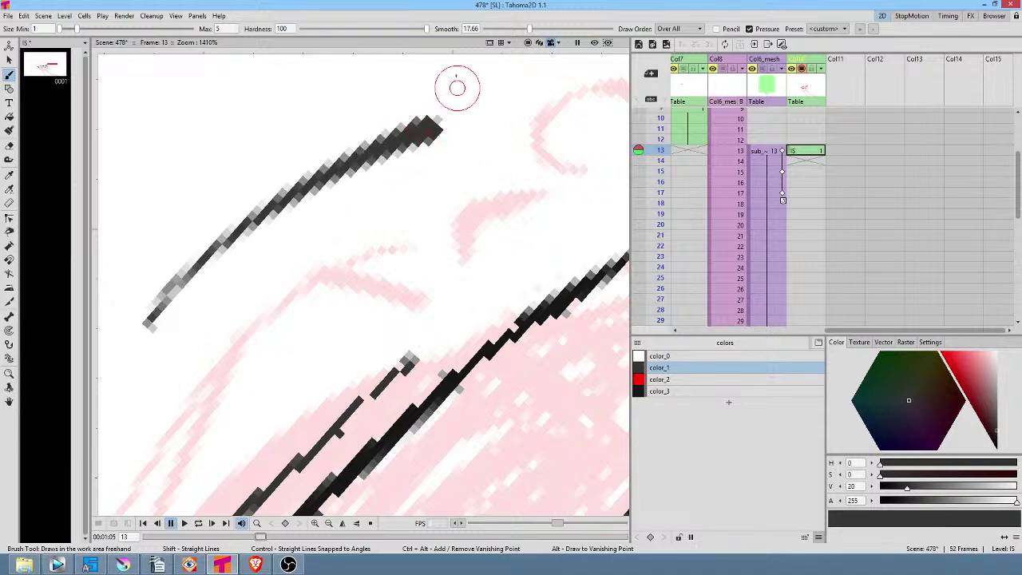
pyautogui.moveTo(421, 30); pyautogui.dragTo(301, 29)
pyautogui.moveTo(411, 89)
pyautogui.mouseDown()
pyautogui.moveTo(349, 103)
pyautogui.moveTo(269, 145)
pyautogui.moveTo(196, 206)
pyautogui.mouseUp()
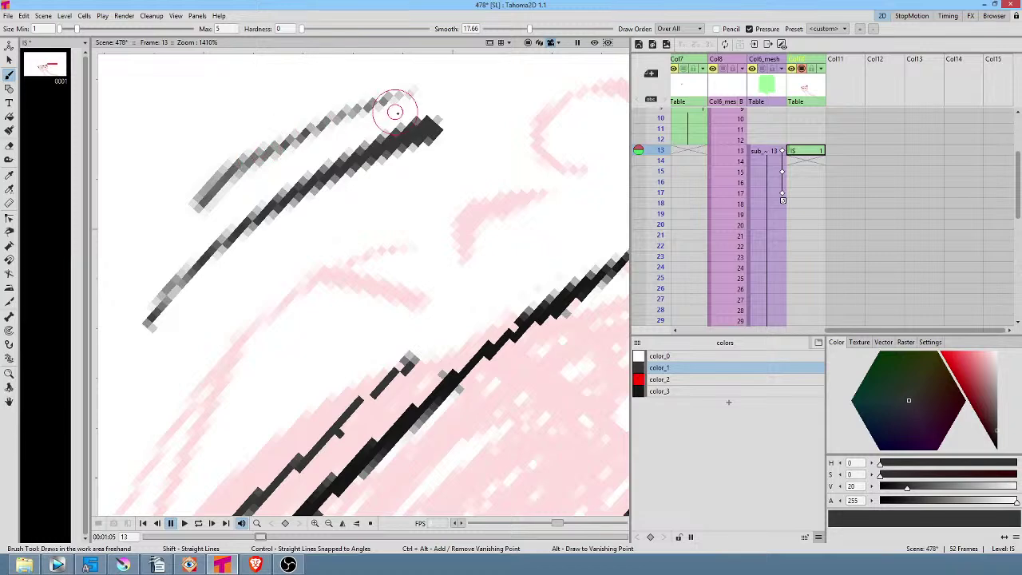
pyautogui.hotkey('ctrl', 'z')
pyautogui.hotkey('ctrl', 'z')
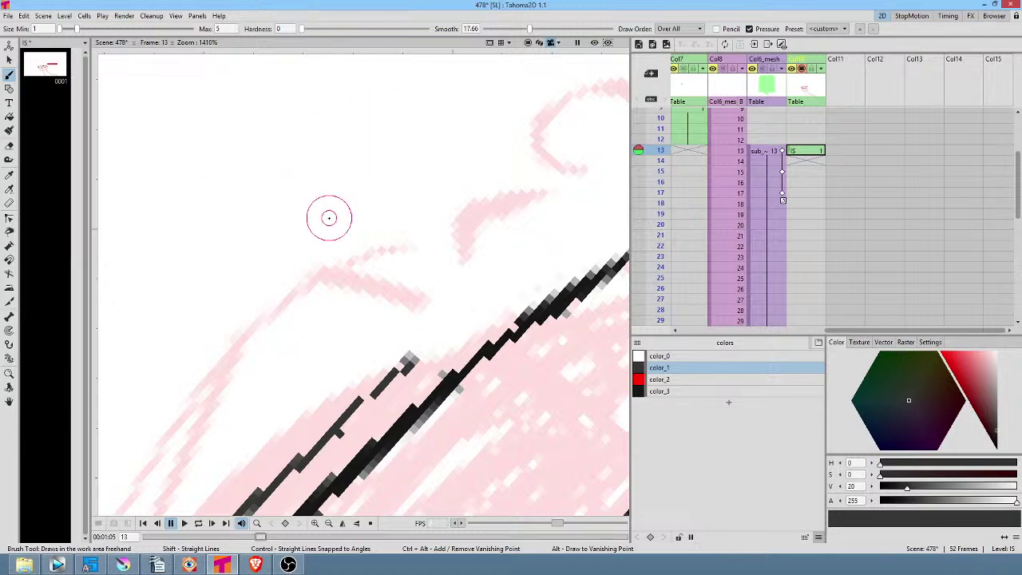
pyautogui.moveTo(302, 30); pyautogui.dragTo(461, 34)
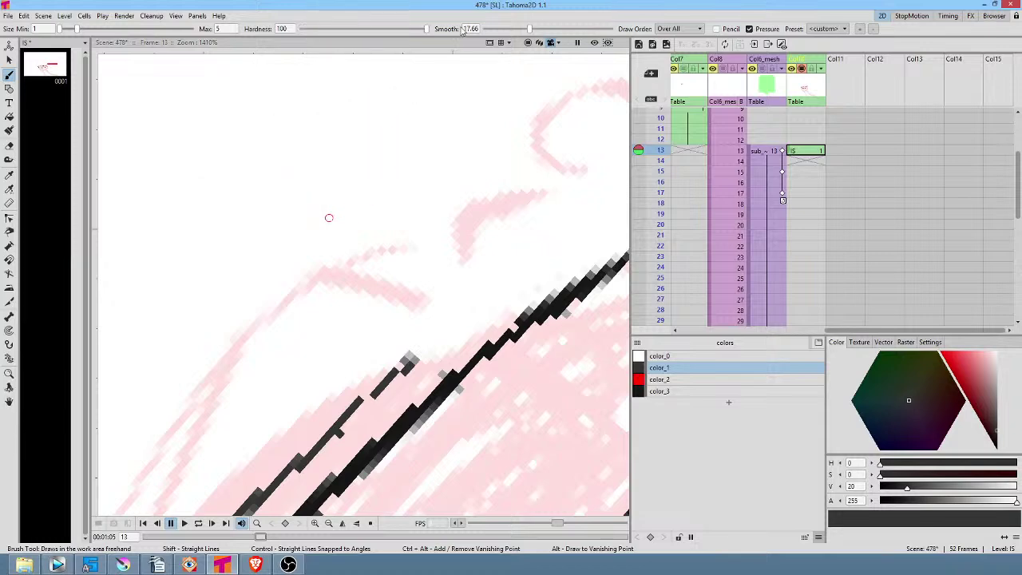
# Extend the dark gray outer line with the brush from its broken end around the rim's top tip
pyautogui.moveTo(485, 345); pyautogui.dragTo(404, 258)
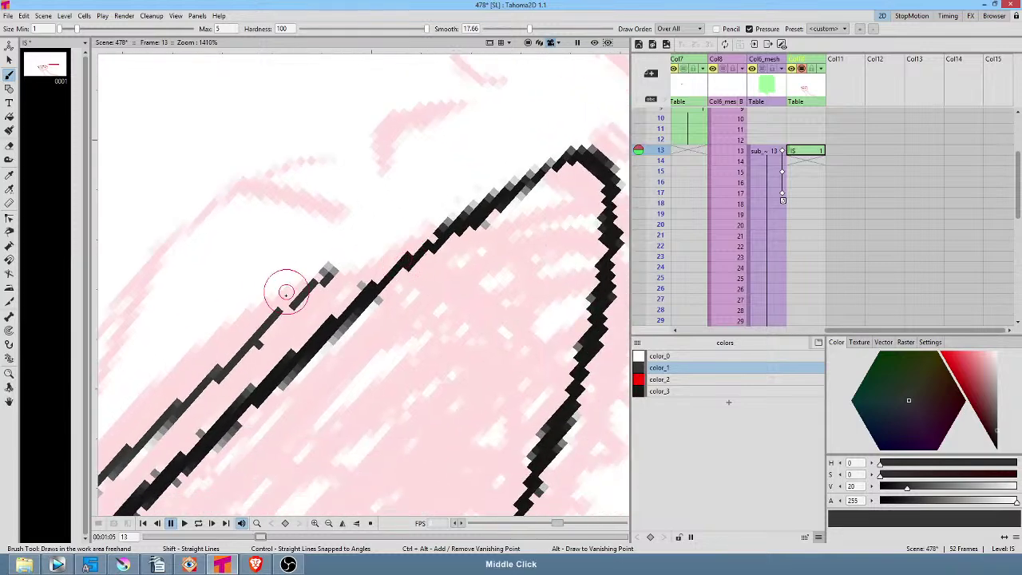
pyautogui.moveTo(460, 288)
pyautogui.mouseDown()
pyautogui.moveTo(406, 273)
pyautogui.moveTo(326, 333)
pyautogui.mouseUp()
pyautogui.moveTo(187, 325)
pyautogui.mouseDown()
pyautogui.moveTo(319, 215)
pyautogui.moveTo(434, 157)
pyautogui.moveTo(488, 141)
pyautogui.moveTo(500, 157)
pyautogui.mouseUp()
pyautogui.moveTo(522, 304); pyautogui.dragTo(499, 248)
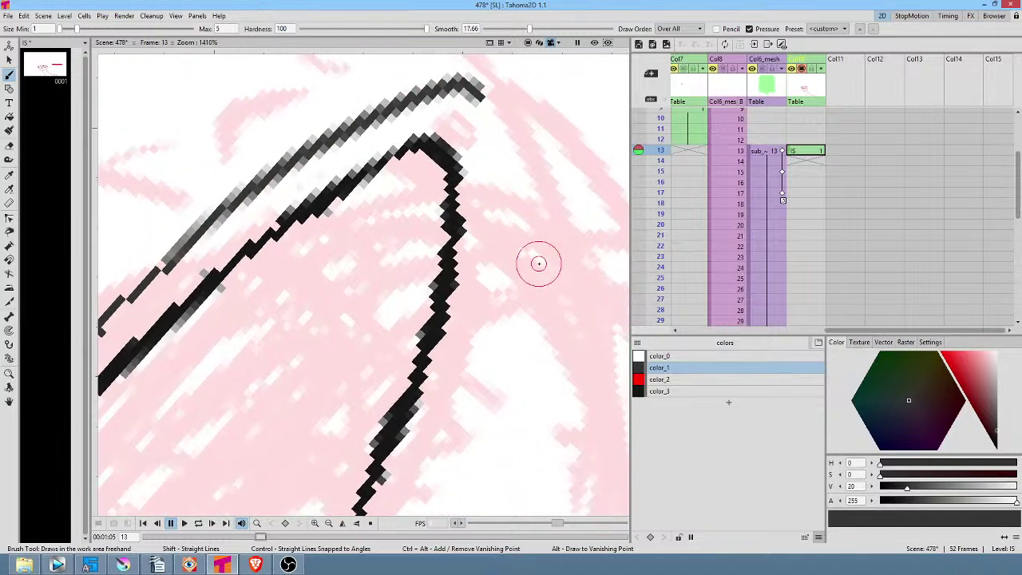
# Try to ink the bowl's outer side in dark gray from the outer line's end, and undo the stroke
pyautogui.moveTo(540, 199)
pyautogui.mouseDown()
pyautogui.moveTo(293, 198)
pyautogui.moveTo(201, 357)
pyautogui.mouseUp()
pyautogui.scroll(-5, 374, 268)
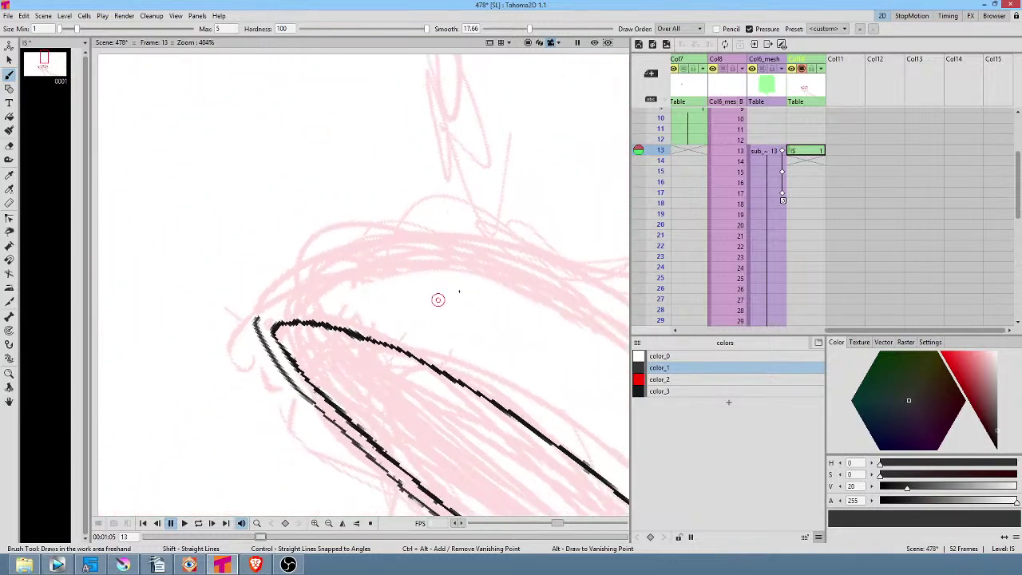
pyautogui.moveTo(522, 300)
pyautogui.mouseDown()
pyautogui.moveTo(472, 236)
pyautogui.moveTo(436, 304)
pyautogui.moveTo(351, 295)
pyautogui.moveTo(310, 376)
pyautogui.mouseUp()
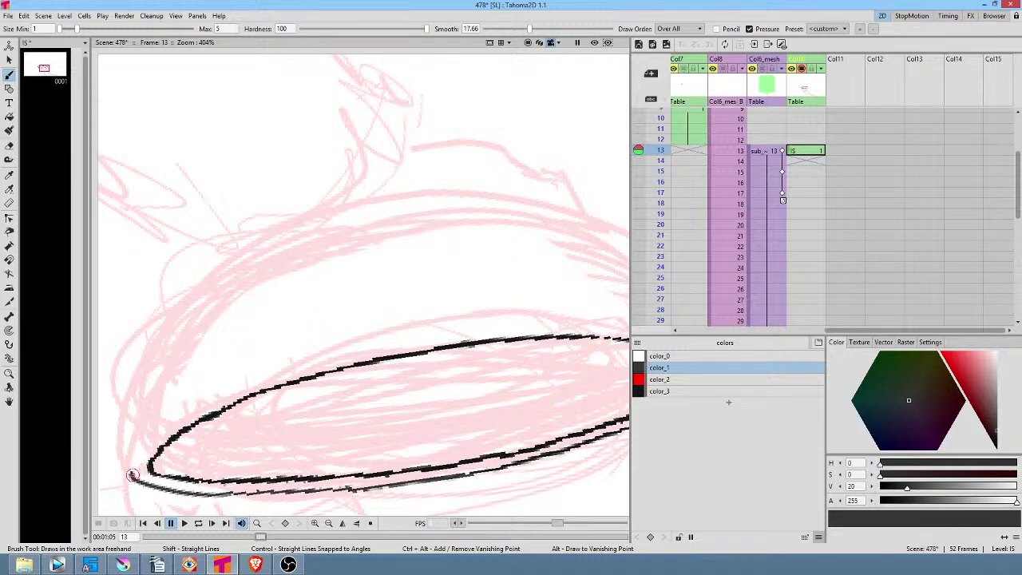
pyautogui.moveTo(134, 476)
pyautogui.mouseDown()
pyautogui.moveTo(137, 407)
pyautogui.moveTo(160, 346)
pyautogui.moveTo(202, 294)
pyautogui.moveTo(275, 237)
pyautogui.moveTo(377, 199)
pyautogui.moveTo(442, 196)
pyautogui.mouseUp()
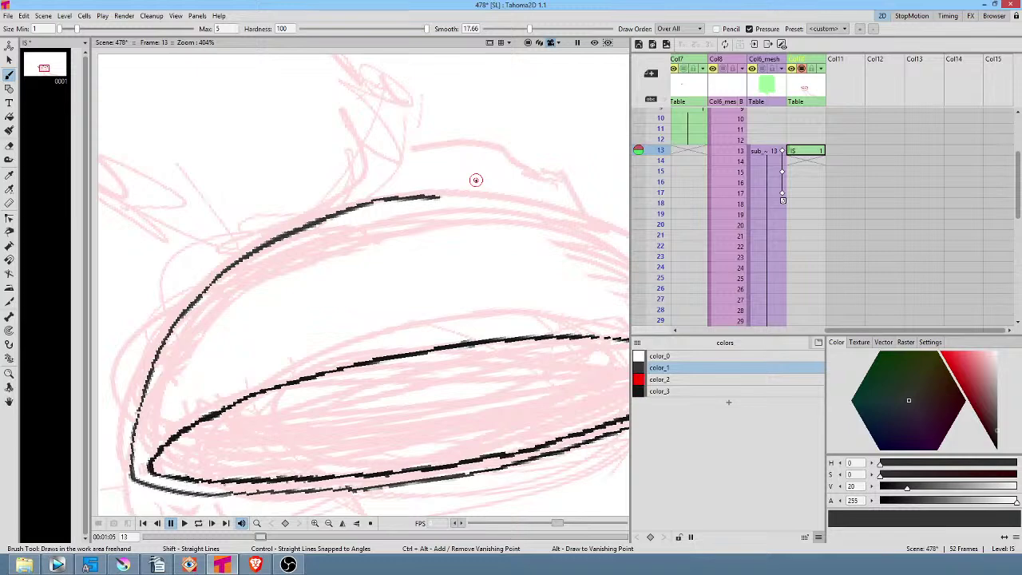
pyautogui.hotkey('ctrl', 'z')
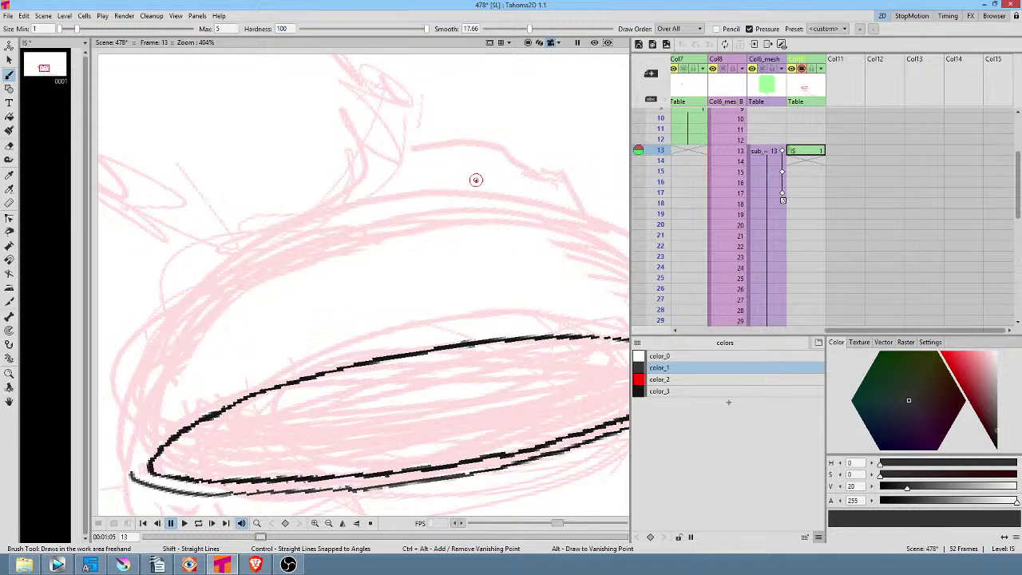
# Change palette color_3 to a bright green with hue 124, saturation 89 and value 89
pyautogui.click(688, 392)
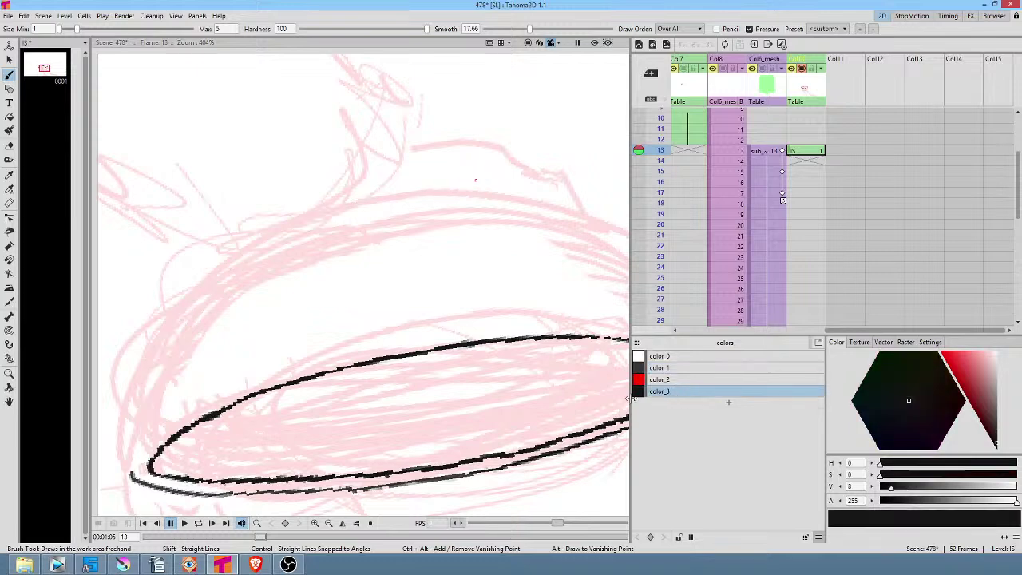
pyautogui.click(968, 365)
pyautogui.click(881, 359)
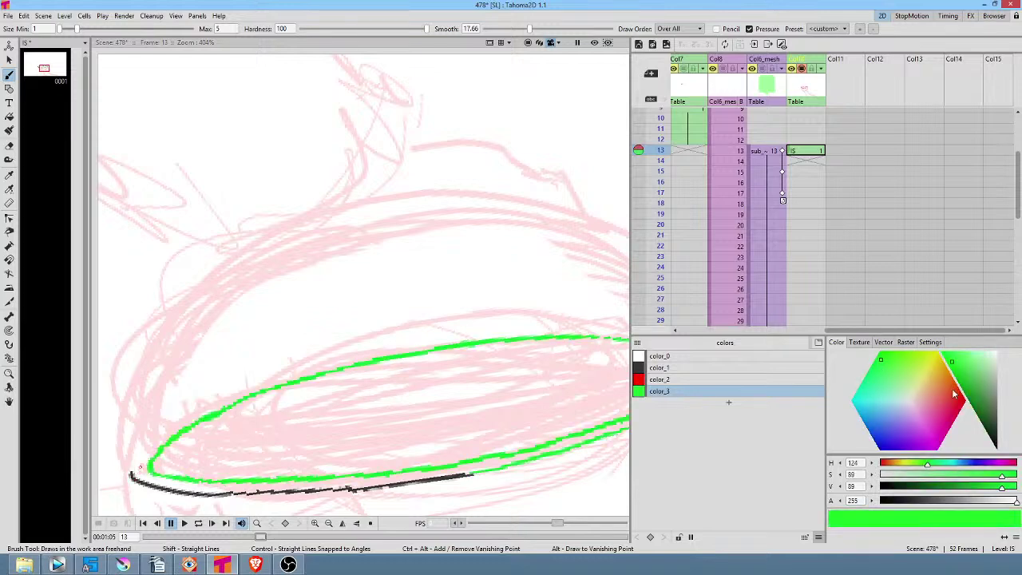
# Erase the dark gray outer line beside the rim, and darken the green of color_3 to saturation 74 and value 57
pyautogui.moveTo(506, 383); pyautogui.dragTo(493, 337)
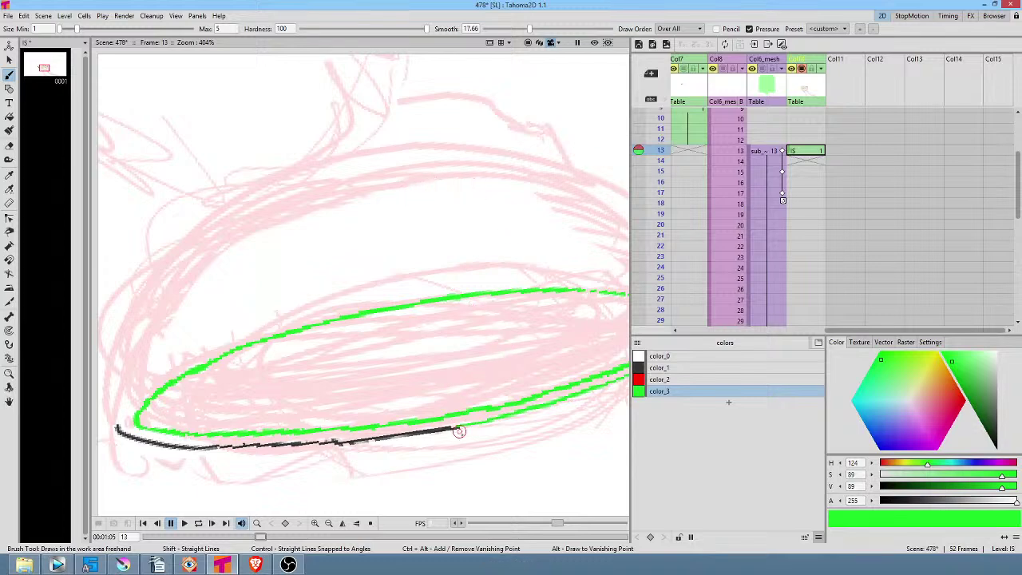
pyautogui.press('a')
pyautogui.moveTo(471, 427)
pyautogui.mouseDown()
pyautogui.moveTo(323, 431)
pyautogui.moveTo(399, 455)
pyautogui.moveTo(451, 440)
pyautogui.mouseUp()
pyautogui.moveTo(302, 434)
pyautogui.mouseDown()
pyautogui.moveTo(171, 438)
pyautogui.moveTo(108, 417)
pyautogui.moveTo(150, 465)
pyautogui.moveTo(316, 467)
pyautogui.mouseUp()
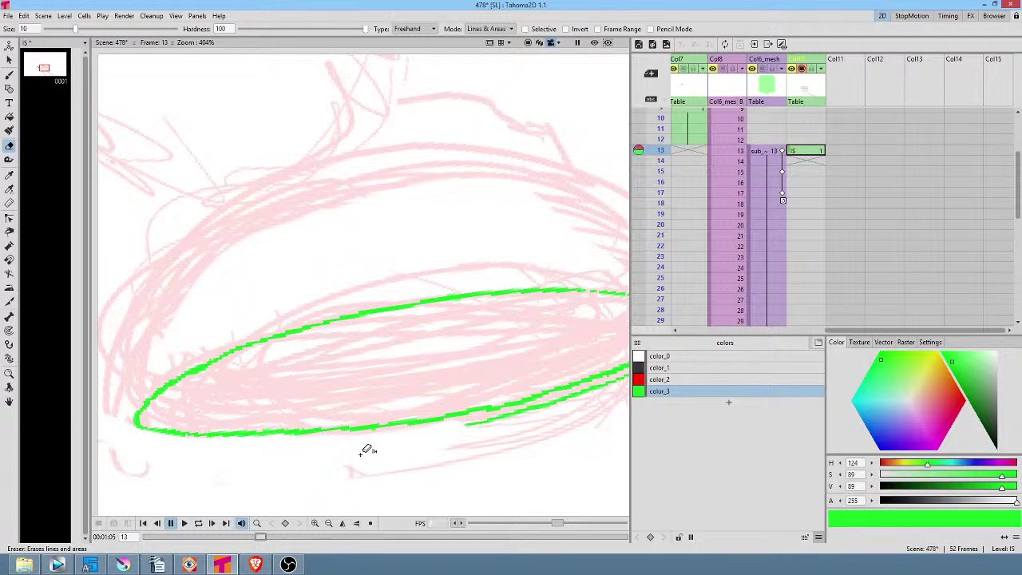
pyautogui.moveTo(968, 384); pyautogui.dragTo(973, 397)
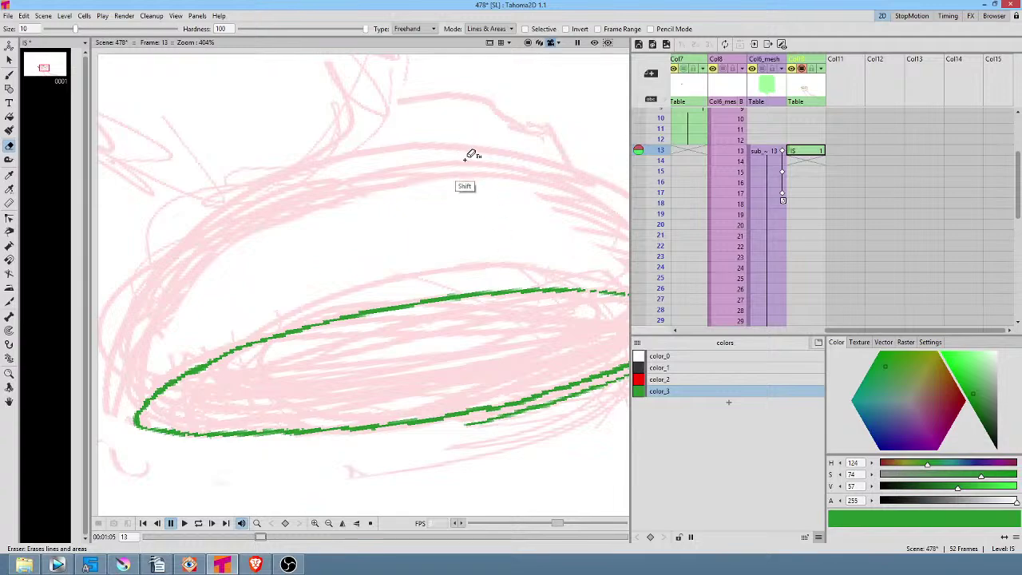
# Erase the leftover outer line piece curving past the rim's lower-left end with the Eraser
pyautogui.scroll(2, 495, 168)
pyautogui.scroll(-3, 499, 161)
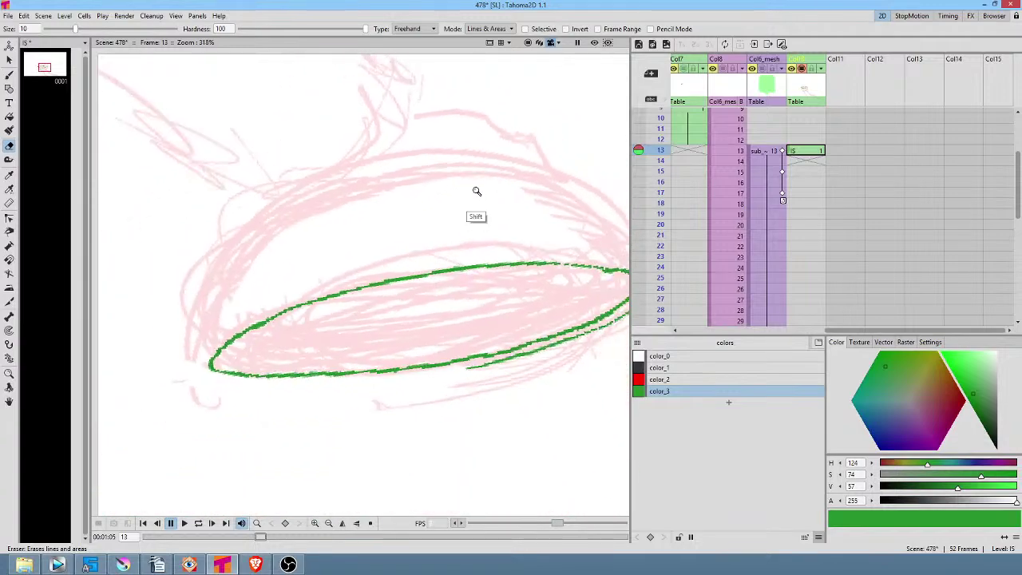
pyautogui.moveTo(491, 166); pyautogui.dragTo(415, 421)
pyautogui.moveTo(366, 315)
pyautogui.mouseDown()
pyautogui.moveTo(381, 338)
pyautogui.moveTo(368, 309)
pyautogui.mouseUp()
pyautogui.moveTo(263, 362); pyautogui.dragTo(268, 294)
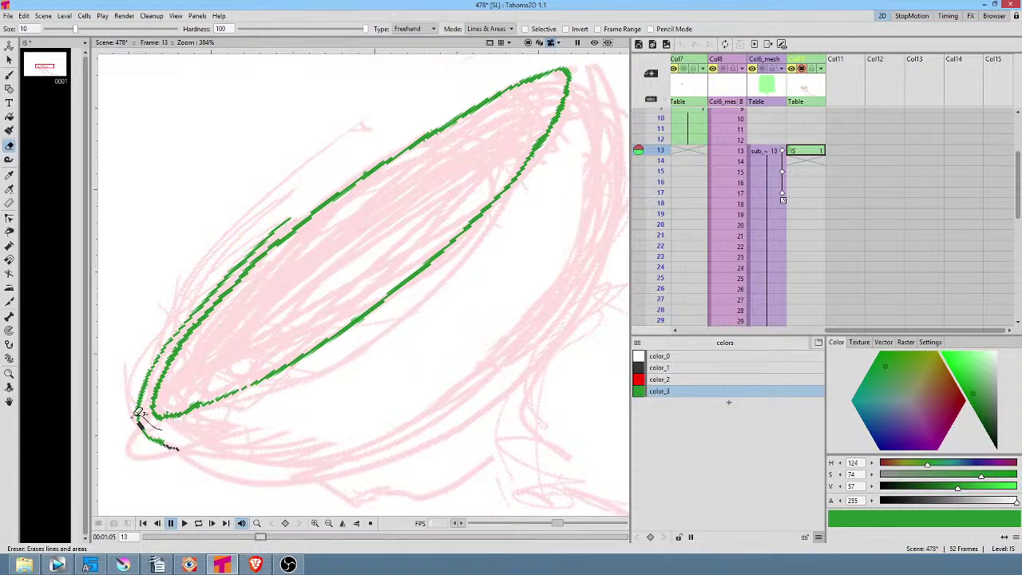
pyautogui.moveTo(138, 423); pyautogui.dragTo(178, 448)
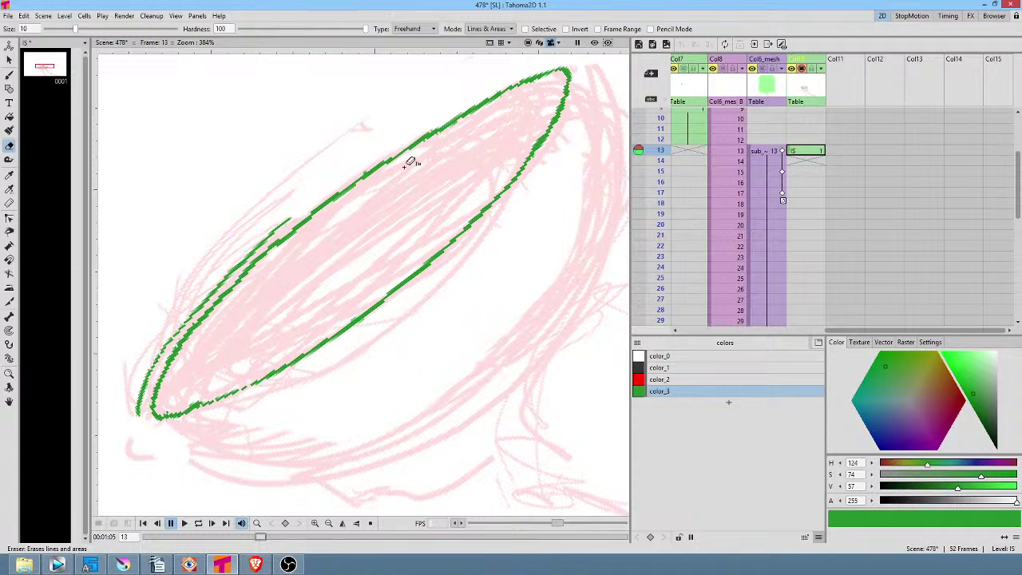
# Ink the missing stretch of the outer rim line in green with the brush, up to and around the far tip
pyautogui.hotkey('shift', 'space')
pyautogui.moveTo(338, 289); pyautogui.dragTo(393, 208)
pyautogui.moveTo(252, 181); pyautogui.dragTo(467, 407)
pyautogui.scroll(-6, 356, 378)
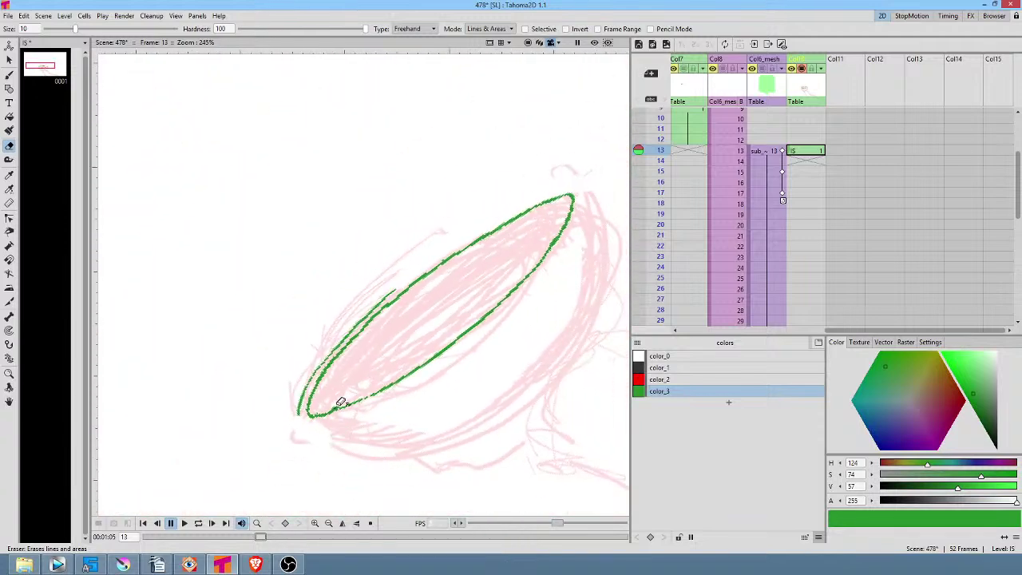
pyautogui.press('b')
pyautogui.moveTo(449, 287); pyautogui.dragTo(333, 313)
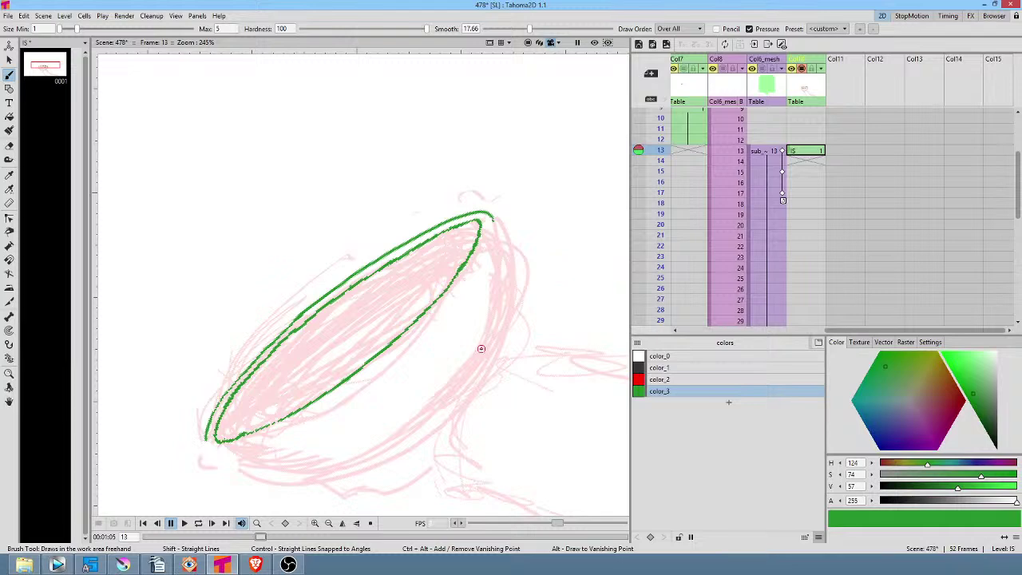
# Ink the bowl's curved outer body in green from one rim end to the other, and reset the view rotation
pyautogui.moveTo(532, 228)
pyautogui.mouseDown()
pyautogui.moveTo(444, 186)
pyautogui.moveTo(304, 242)
pyautogui.moveTo(270, 310)
pyautogui.moveTo(269, 349)
pyautogui.moveTo(236, 368)
pyautogui.moveTo(241, 317)
pyautogui.moveTo(279, 258)
pyautogui.moveTo(410, 186)
pyautogui.mouseUp()
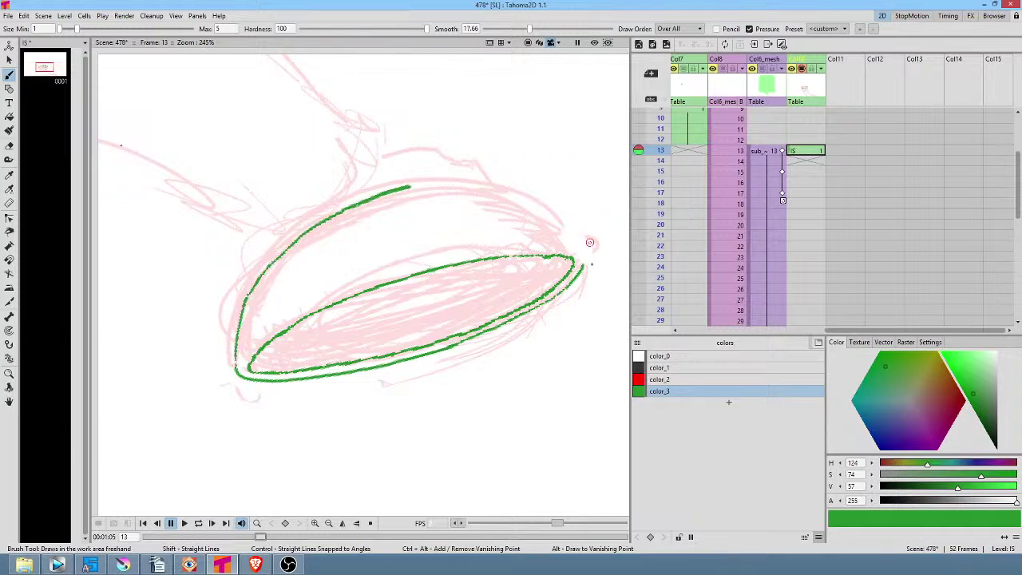
pyautogui.moveTo(556, 175)
pyautogui.mouseDown()
pyautogui.moveTo(554, 221)
pyautogui.moveTo(273, 390)
pyautogui.moveTo(263, 278)
pyautogui.mouseUp()
pyautogui.moveTo(245, 133)
pyautogui.mouseDown()
pyautogui.moveTo(225, 139)
pyautogui.moveTo(197, 176)
pyautogui.moveTo(177, 223)
pyautogui.moveTo(174, 313)
pyautogui.mouseUp()
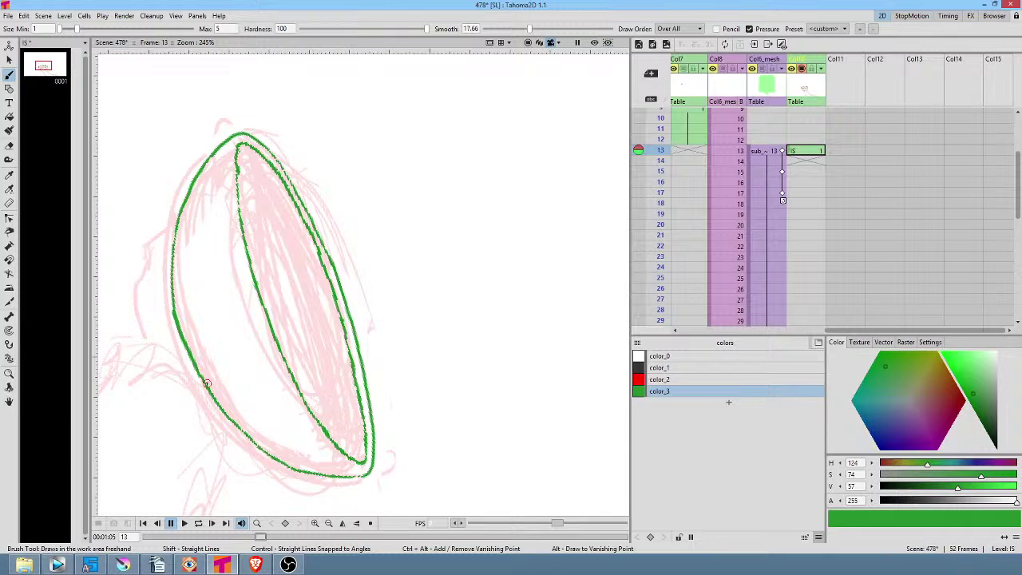
pyautogui.hotkey('alt', '0')
pyautogui.moveTo(503, 367); pyautogui.dragTo(515, 280)
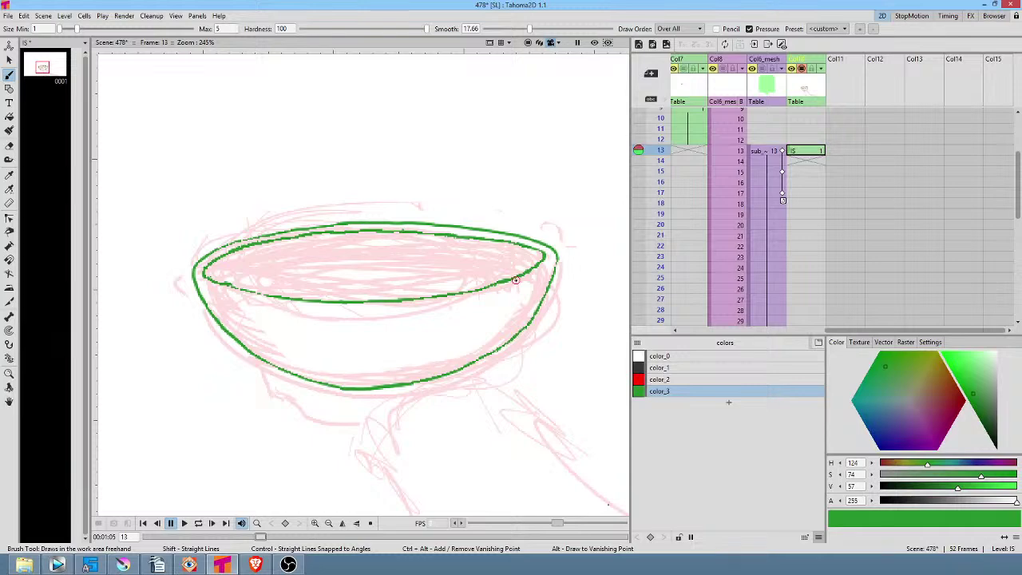
# Ink the fingers beneath the bowl, the hand's upper edge and the left arm line in color_3 green
pyautogui.click(812, 153)
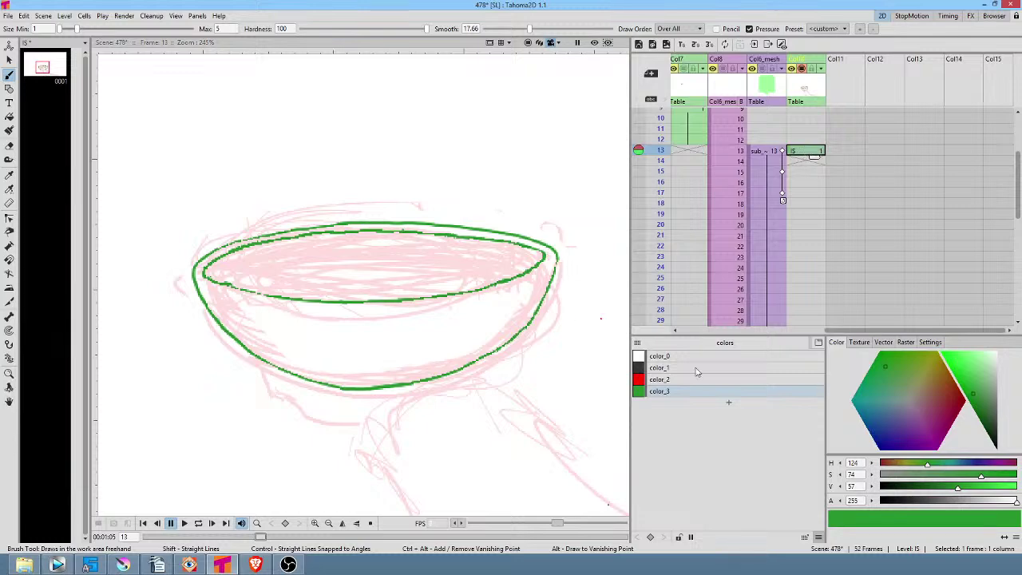
pyautogui.click(668, 391)
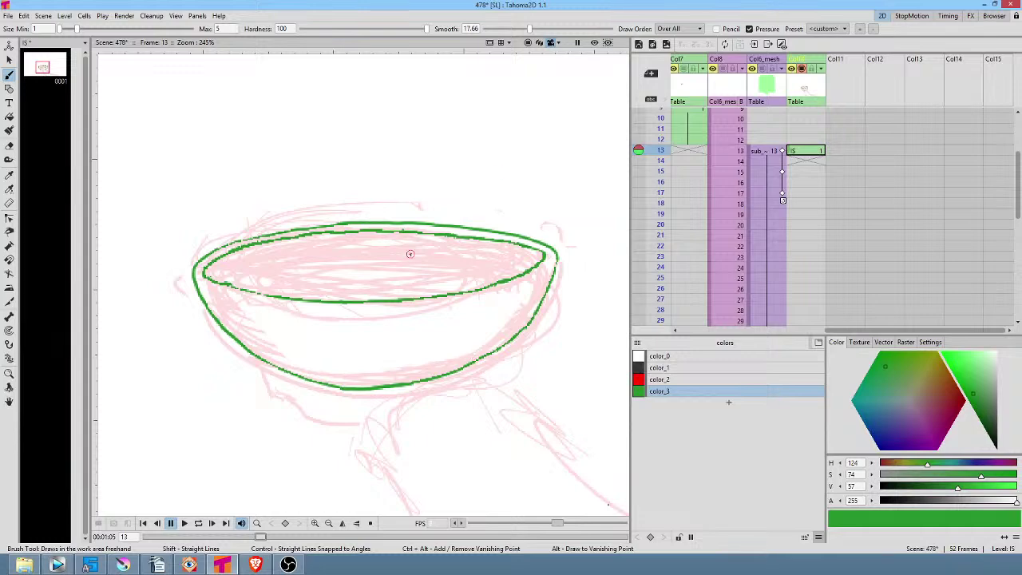
pyautogui.moveTo(258, 358)
pyautogui.mouseDown()
pyautogui.moveTo(269, 387)
pyautogui.moveTo(306, 414)
pyautogui.moveTo(362, 425)
pyautogui.mouseUp()
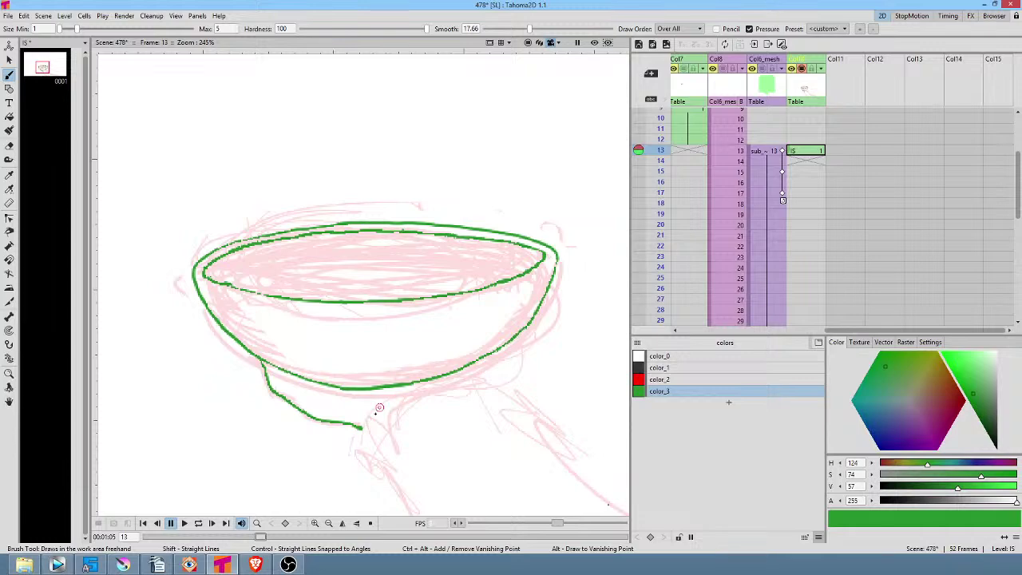
pyautogui.moveTo(362, 427)
pyautogui.mouseDown()
pyautogui.moveTo(436, 379)
pyautogui.moveTo(480, 385)
pyautogui.moveTo(451, 375)
pyautogui.moveTo(512, 399)
pyautogui.moveTo(454, 288)
pyautogui.moveTo(432, 271)
pyautogui.mouseUp()
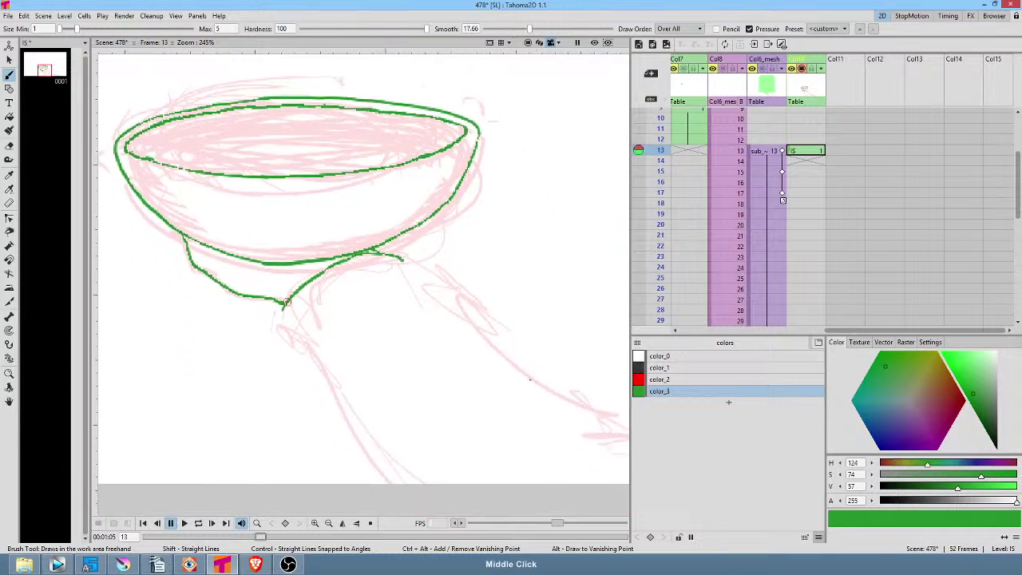
pyautogui.moveTo(283, 308)
pyautogui.mouseDown()
pyautogui.moveTo(280, 326)
pyautogui.moveTo(416, 494)
pyautogui.mouseUp()
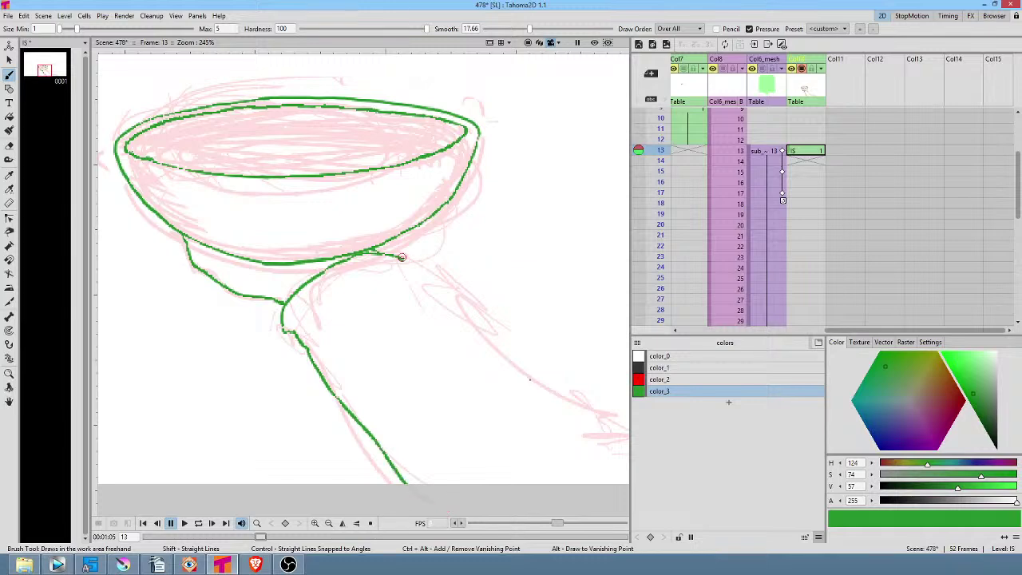
# Erase only the color_2 pink sketch lines around the bowl and hand, using the Eraser with Selective enabled
pyautogui.click(693, 380)
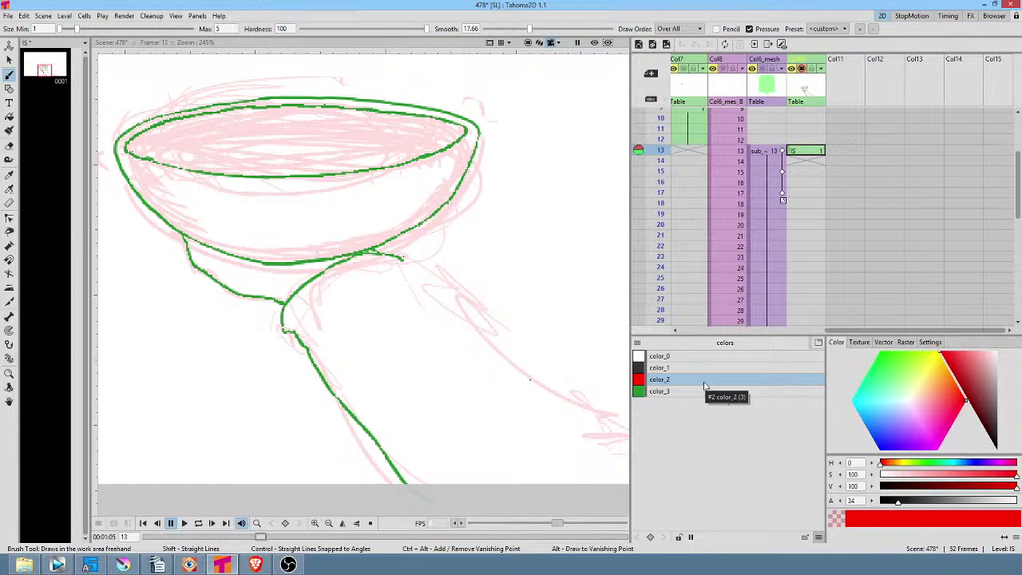
pyautogui.moveTo(420, 304); pyautogui.dragTo(451, 358)
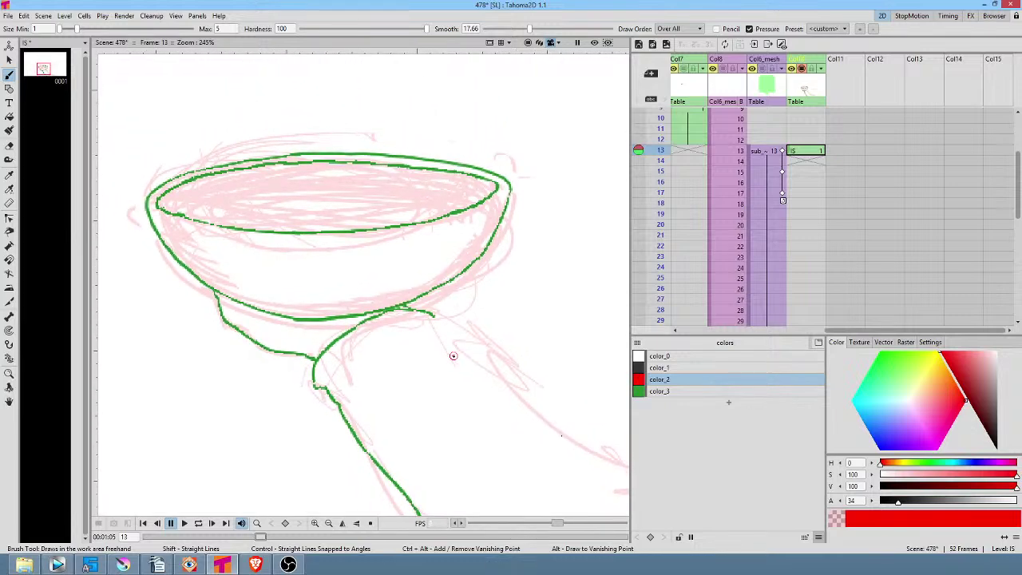
pyautogui.press('a')
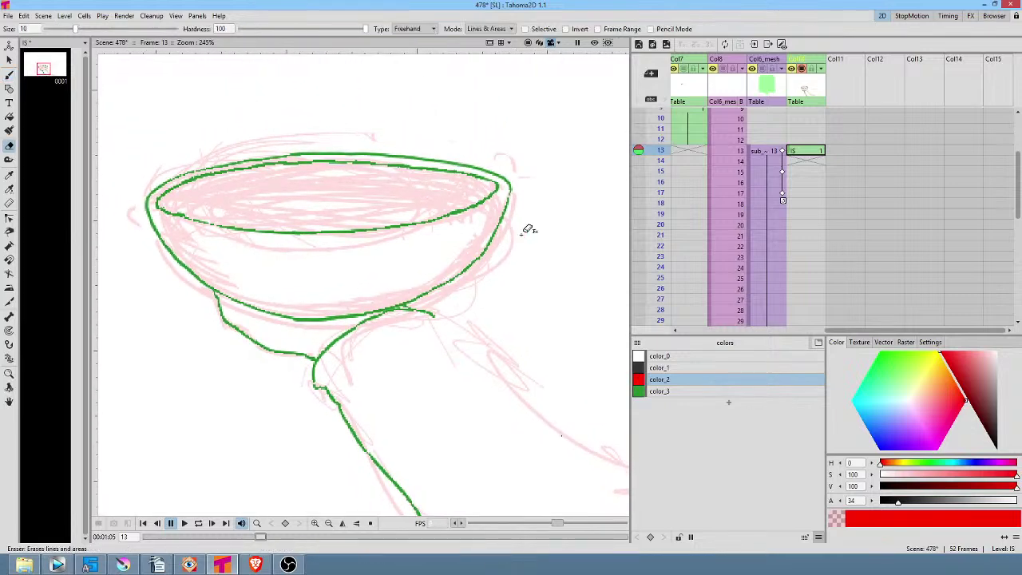
pyautogui.click(543, 30)
pyautogui.moveTo(534, 119)
pyautogui.mouseDown()
pyautogui.moveTo(344, 86)
pyautogui.moveTo(192, 111)
pyautogui.moveTo(125, 182)
pyautogui.moveTo(121, 271)
pyautogui.moveTo(146, 367)
pyautogui.moveTo(217, 434)
pyautogui.moveTo(334, 455)
pyautogui.moveTo(494, 412)
pyautogui.moveTo(583, 263)
pyautogui.moveTo(562, 118)
pyautogui.mouseUp()
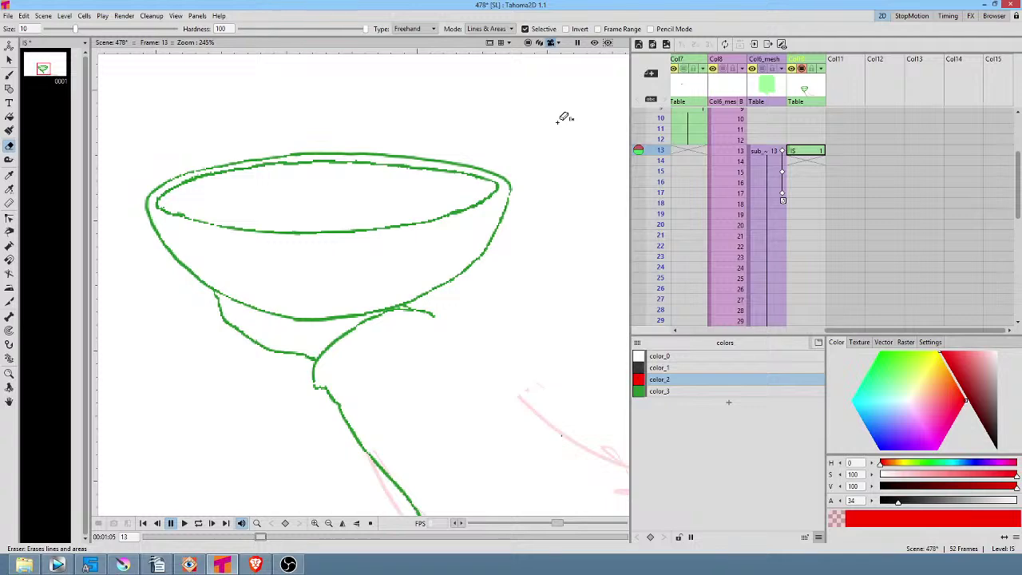
# Selectively erase the remaining color_2 pink sketch lines along and beside the arm
pyautogui.moveTo(482, 328); pyautogui.dragTo(433, 253)
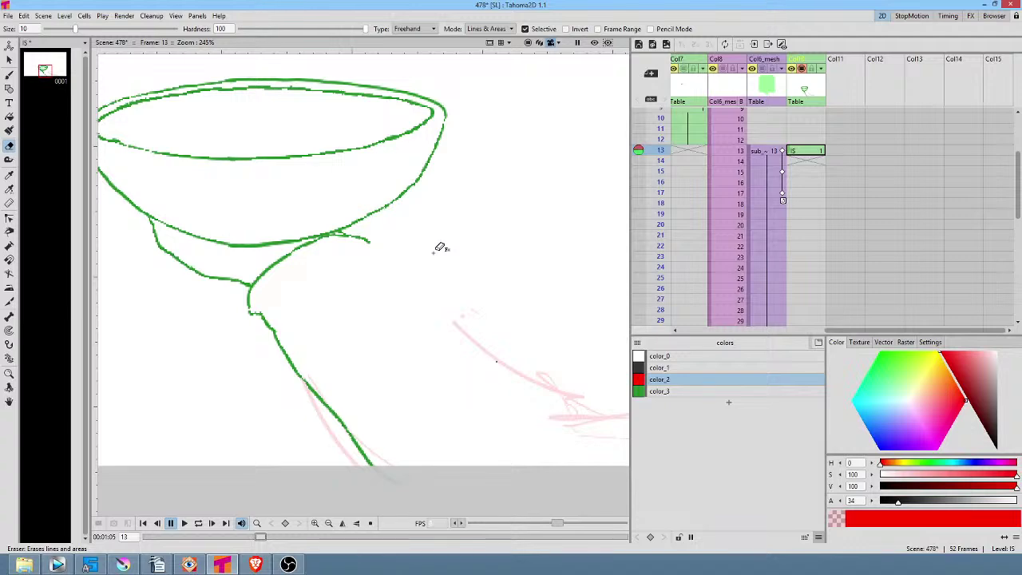
pyautogui.moveTo(492, 267)
pyautogui.mouseDown()
pyautogui.moveTo(260, 424)
pyautogui.moveTo(554, 502)
pyautogui.moveTo(610, 399)
pyautogui.moveTo(493, 268)
pyautogui.mouseUp()
pyautogui.moveTo(518, 384); pyautogui.dragTo(399, 369)
pyautogui.moveTo(484, 327); pyautogui.dragTo(368, 282)
pyautogui.moveTo(543, 301)
pyautogui.mouseDown()
pyautogui.moveTo(361, 292)
pyautogui.moveTo(593, 349)
pyautogui.moveTo(559, 312)
pyautogui.mouseUp()
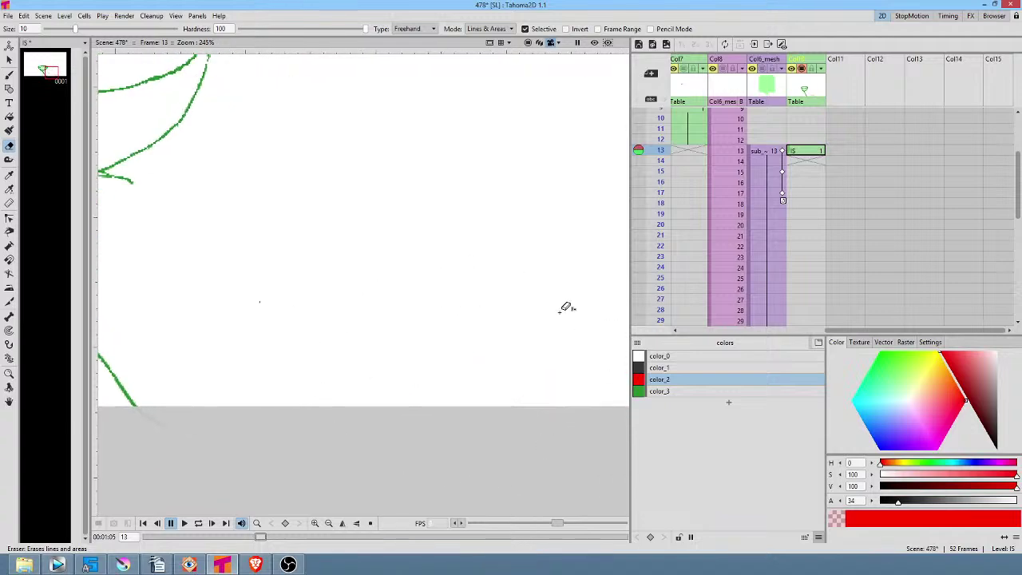
# Ink the arm's outer edge in color_3 green from the hand down past the frame's lower border, and switch to the camera stand view
pyautogui.moveTo(305, 283); pyautogui.dragTo(486, 338)
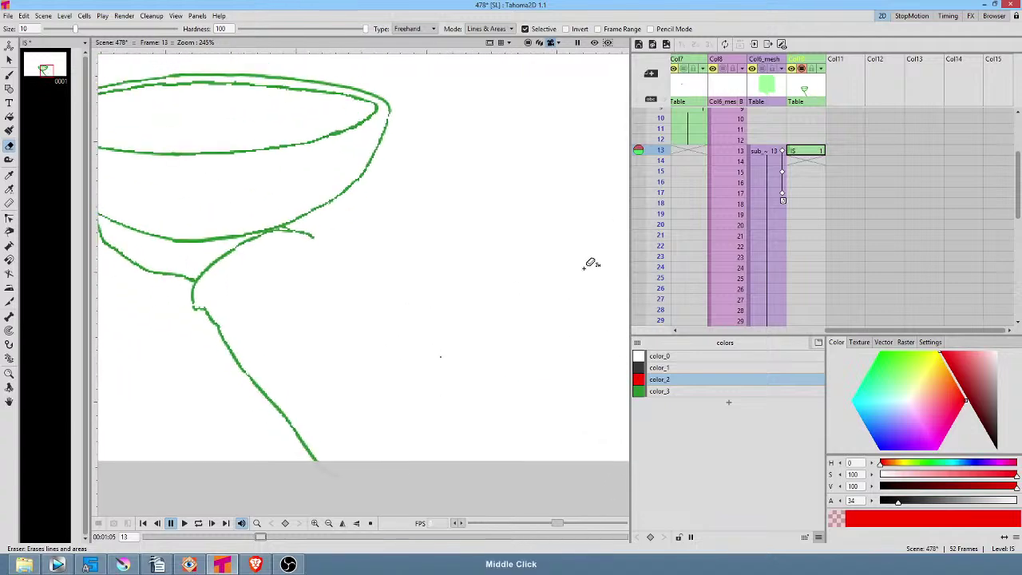
pyautogui.click(693, 391)
pyautogui.press('b')
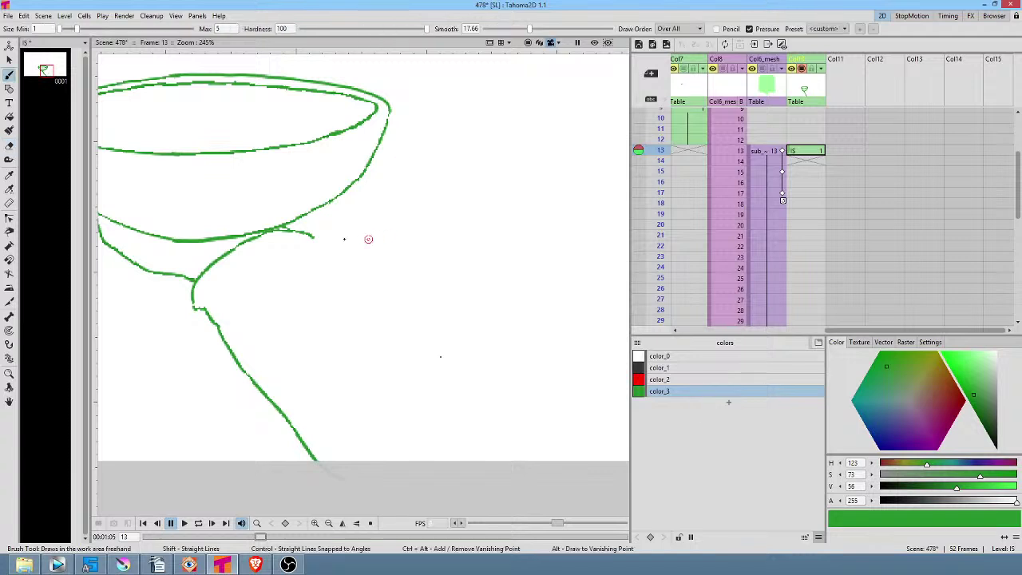
pyautogui.moveTo(313, 250)
pyautogui.mouseDown()
pyautogui.moveTo(447, 393)
pyautogui.moveTo(553, 475)
pyautogui.mouseUp()
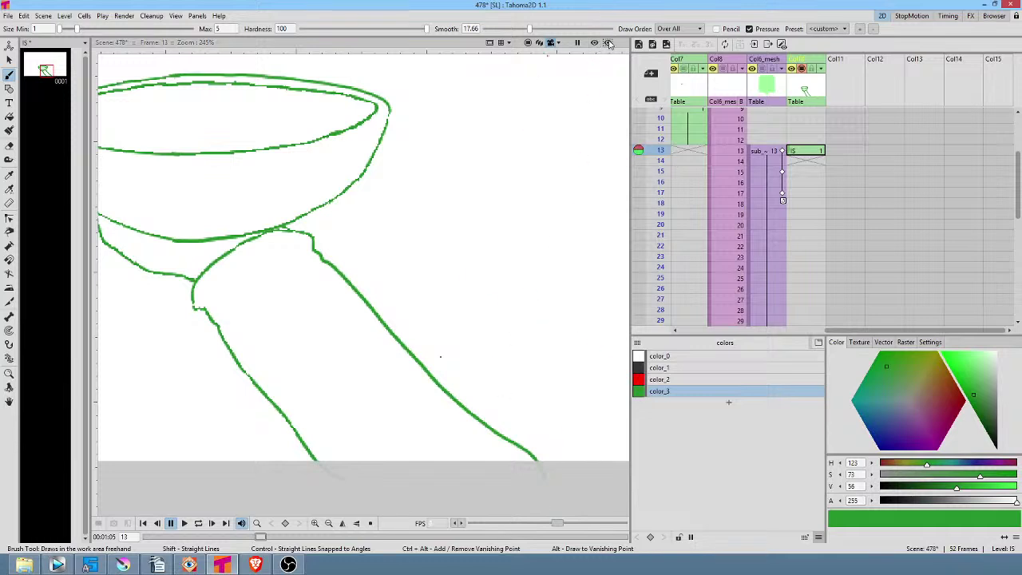
pyautogui.click(528, 44)
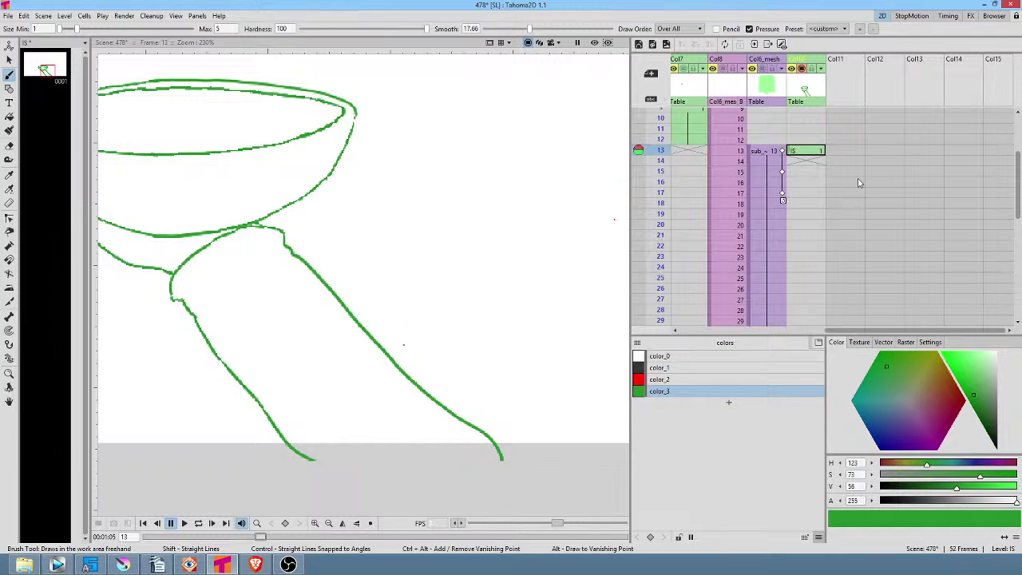
# Ink a curved cuff line across the wrist in color_3, joining both edges of the arm
pyautogui.moveTo(705, 184); pyautogui.dragTo(990, 184)
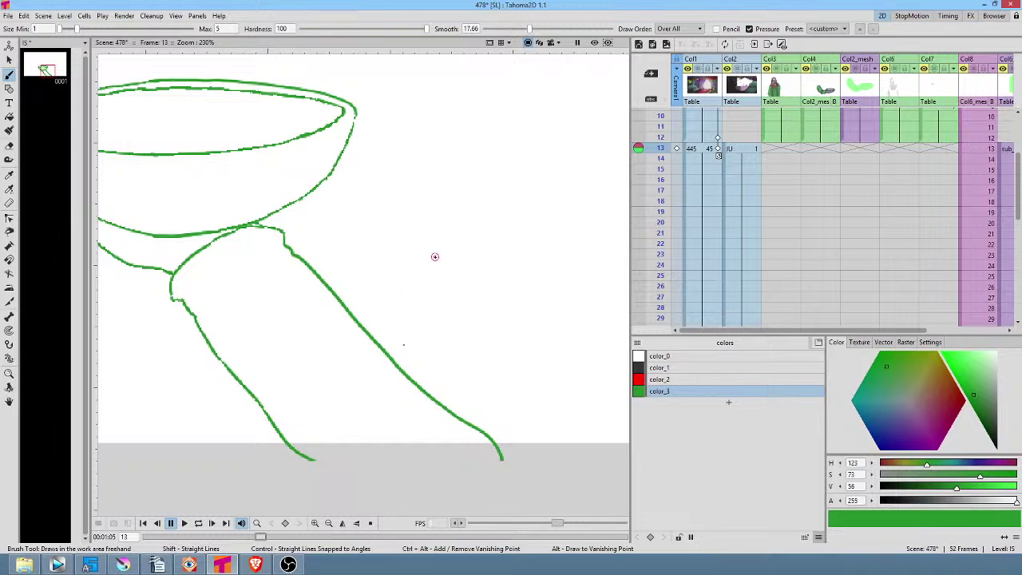
pyautogui.scroll(-3, 419, 267)
pyautogui.moveTo(506, 190)
pyautogui.mouseDown()
pyautogui.moveTo(358, 456)
pyautogui.moveTo(589, 323)
pyautogui.moveTo(490, 317)
pyautogui.mouseUp()
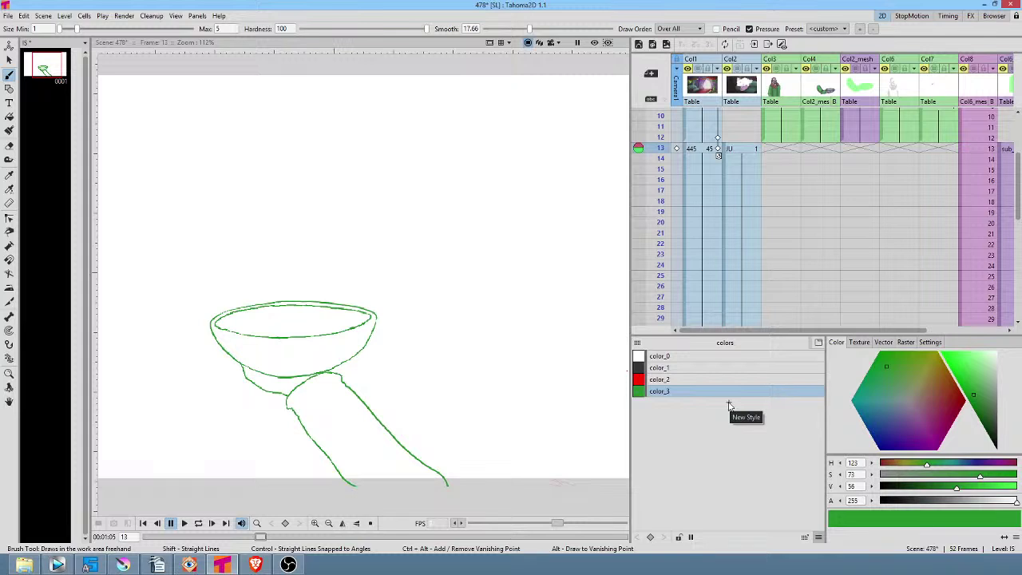
pyautogui.scroll(3, 317, 356)
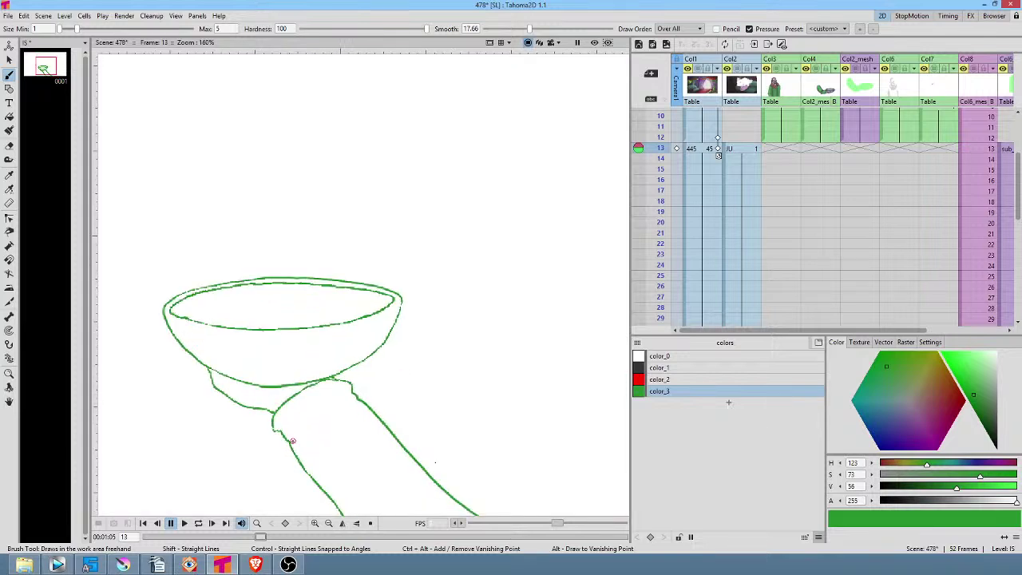
pyautogui.moveTo(295, 443)
pyautogui.mouseDown()
pyautogui.moveTo(334, 409)
pyautogui.moveTo(361, 404)
pyautogui.mouseUp()
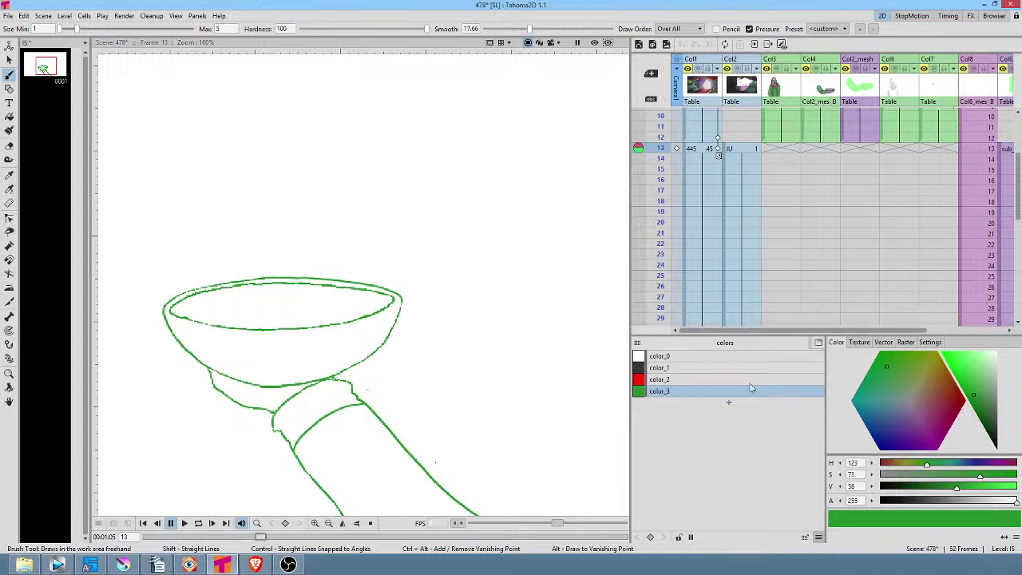
# Add a lighter green style (H 123, S 41, V 70) and fill the arm below the cuff using the Fill tool's Normal type
pyautogui.click(729, 404)
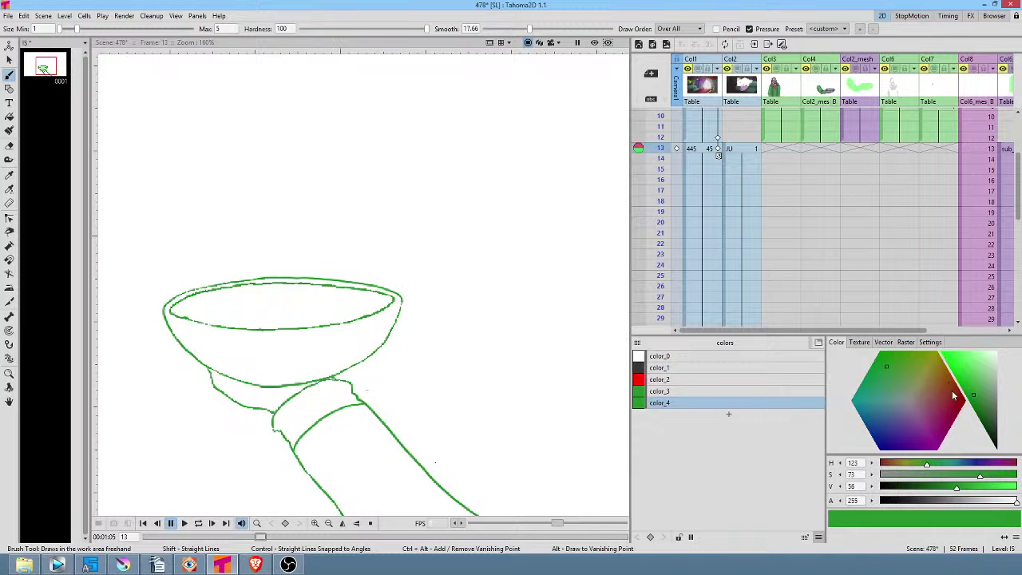
pyautogui.moveTo(976, 388); pyautogui.dragTo(980, 382)
pyautogui.press('f')
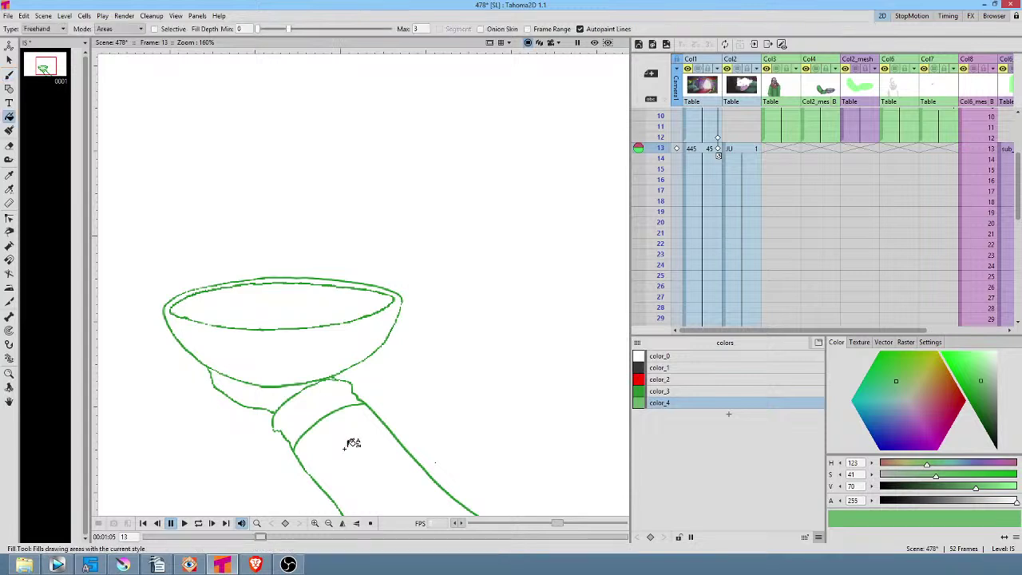
pyautogui.click(48, 29)
pyautogui.click(46, 46)
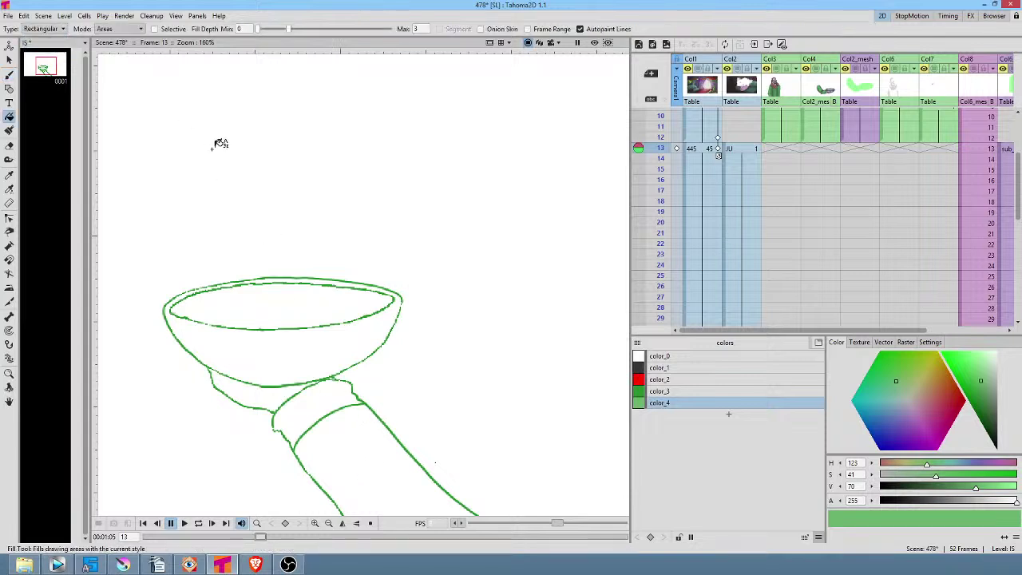
pyautogui.click(51, 30)
pyautogui.click(52, 30)
pyautogui.click(52, 30)
pyautogui.click(49, 38)
pyautogui.click(383, 455)
# Recolor color_3 to a dark grey-green (H 120, S 19, V 25) and add a mid-green style (H 123, S 41, V 59)
pyautogui.click(728, 391)
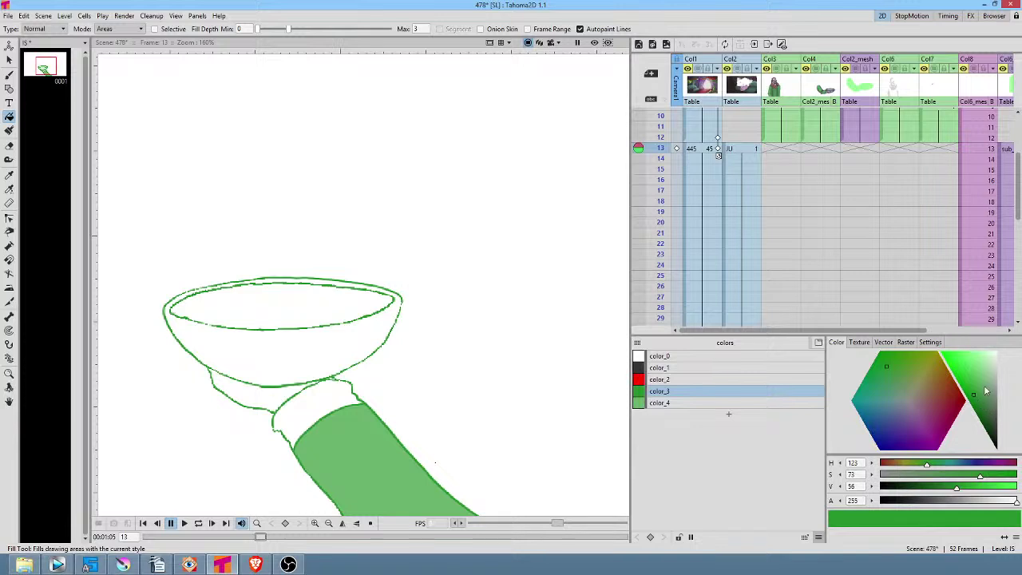
pyautogui.moveTo(979, 404)
pyautogui.mouseDown()
pyautogui.moveTo(996, 435)
pyautogui.moveTo(994, 424)
pyautogui.mouseUp()
pyautogui.click(718, 403)
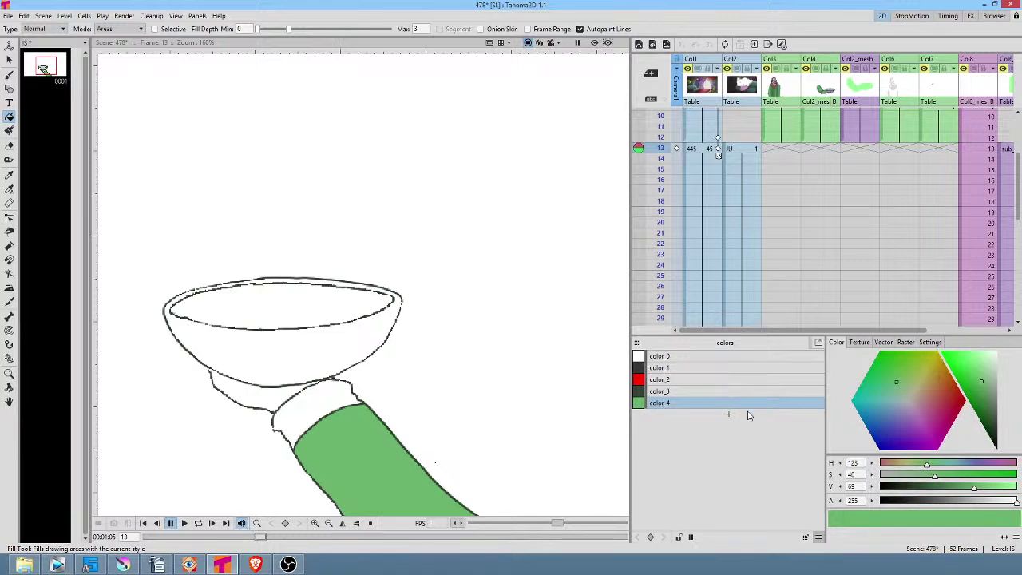
pyautogui.click(728, 414)
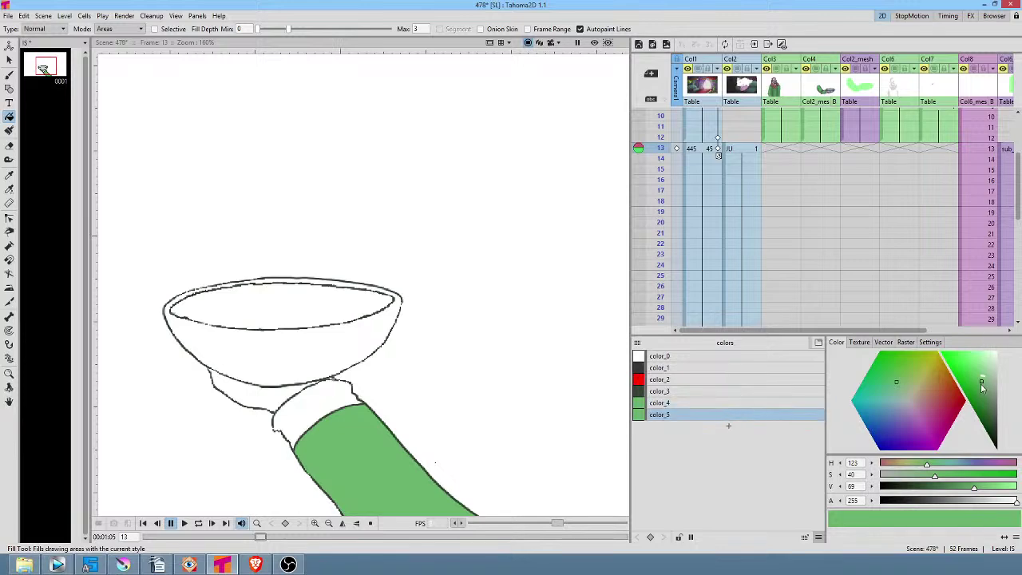
pyautogui.moveTo(983, 385); pyautogui.dragTo(982, 391)
# Try to fill the hand above the cuff with color_5, and undo the fill
pyautogui.click(318, 401)
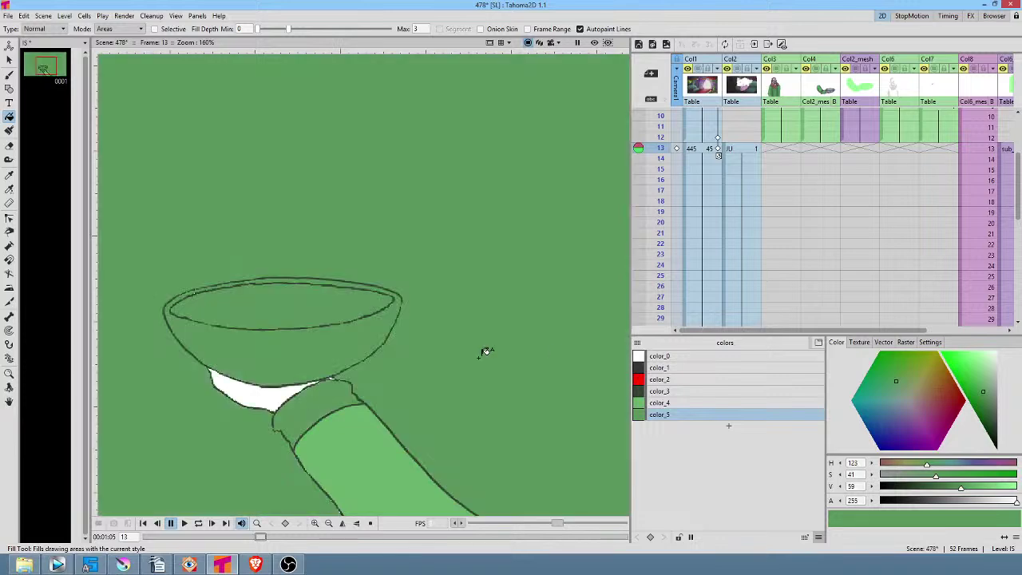
pyautogui.hotkey('ctrl', 'z')
pyautogui.hotkey('shift', 'space')
pyautogui.moveTo(278, 445); pyautogui.dragTo(354, 367)
pyautogui.moveTo(397, 297); pyautogui.dragTo(319, 246)
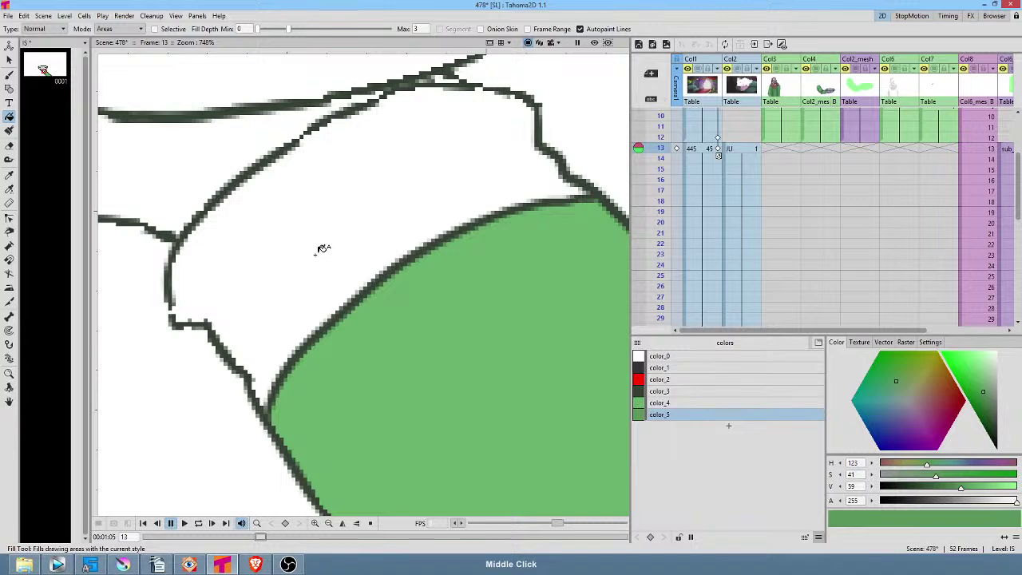
# Brush a color_3 test stroke across the arm's green fill, and undo it
pyautogui.click(691, 390)
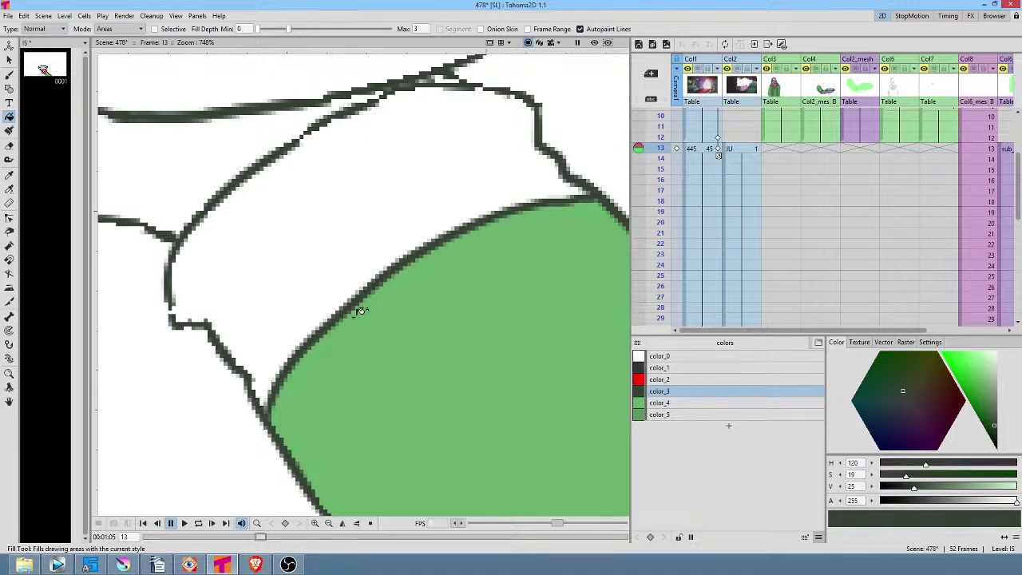
pyautogui.press('b')
pyautogui.moveTo(244, 474); pyautogui.dragTo(443, 360)
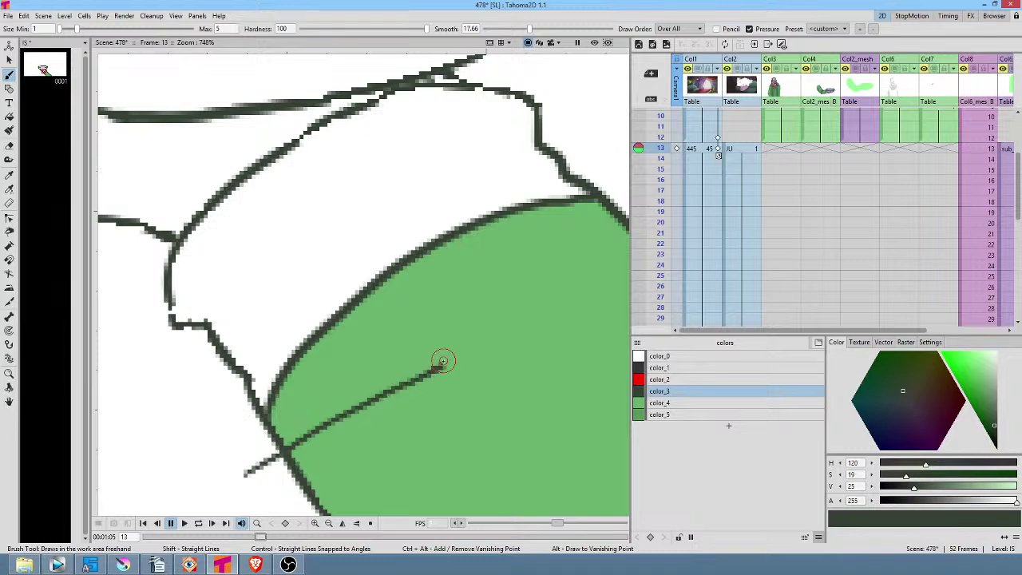
pyautogui.hotkey('ctrl', 'z')
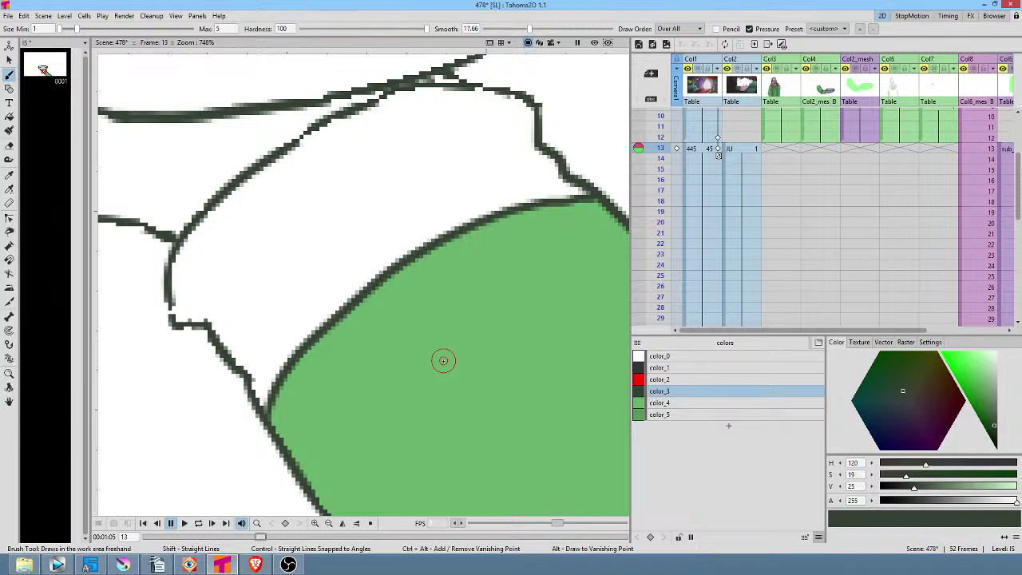
# Draw a test ellipse in color_2 in the empty area beside the arm, and make that style fully opaque
pyautogui.click(680, 380)
pyautogui.moveTo(302, 375); pyautogui.dragTo(518, 269)
pyautogui.moveTo(292, 279)
pyautogui.mouseDown()
pyautogui.moveTo(197, 325)
pyautogui.moveTo(199, 441)
pyautogui.moveTo(310, 442)
pyautogui.moveTo(381, 326)
pyautogui.moveTo(326, 286)
pyautogui.moveTo(272, 282)
pyautogui.mouseUp()
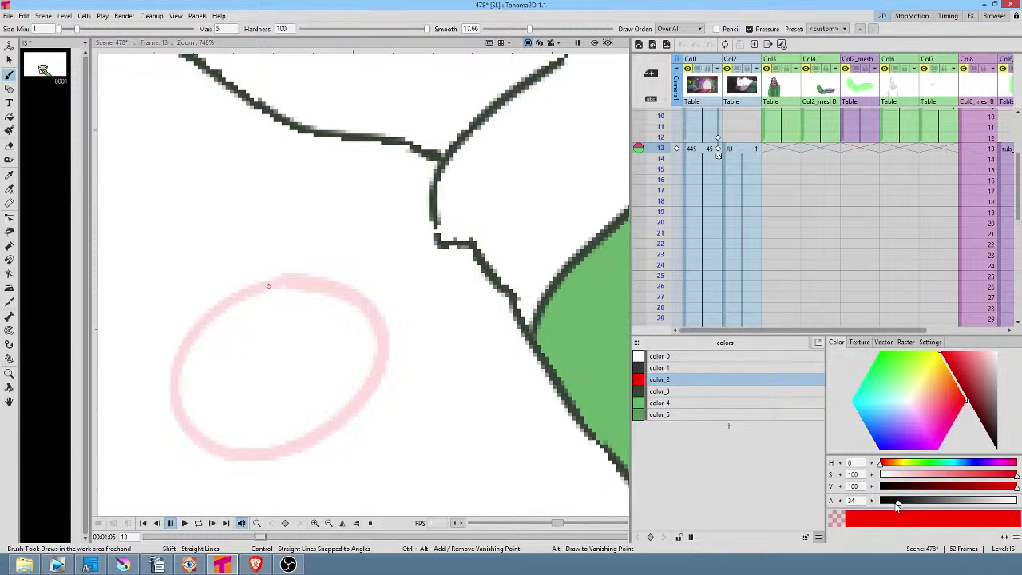
pyautogui.moveTo(897, 501); pyautogui.dragTo(1016, 503)
# Draw an ellipse overlapping the red one and a tall narrow drop beside it in color_3 with the brush's Pencil option off
pyautogui.click(686, 392)
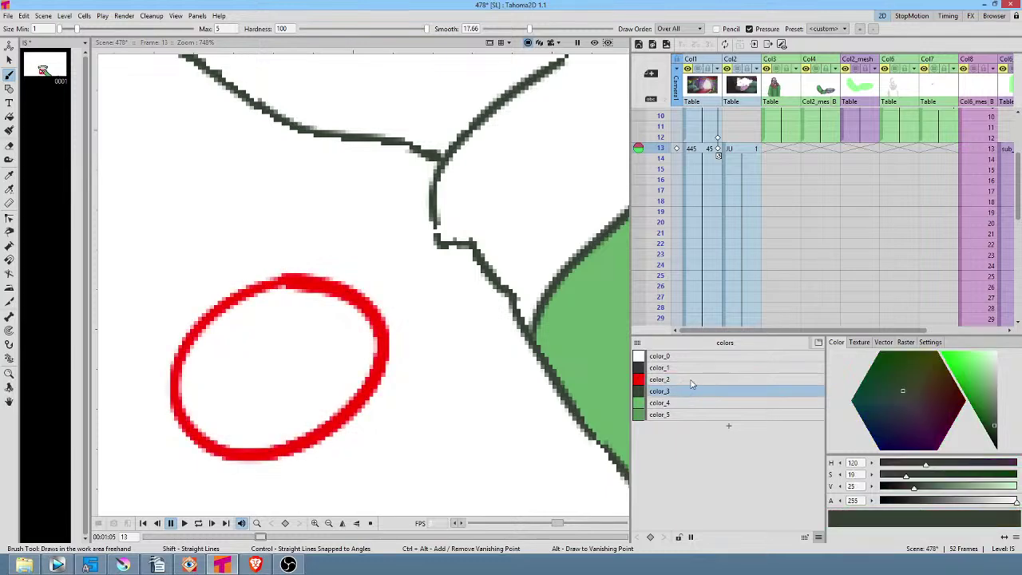
pyautogui.moveTo(319, 237)
pyautogui.mouseDown()
pyautogui.moveTo(198, 316)
pyautogui.moveTo(197, 372)
pyautogui.moveTo(230, 413)
pyautogui.moveTo(274, 427)
pyautogui.moveTo(341, 409)
pyautogui.moveTo(363, 385)
pyautogui.moveTo(380, 321)
pyautogui.moveTo(379, 268)
pyautogui.moveTo(332, 232)
pyautogui.moveTo(299, 245)
pyautogui.mouseUp()
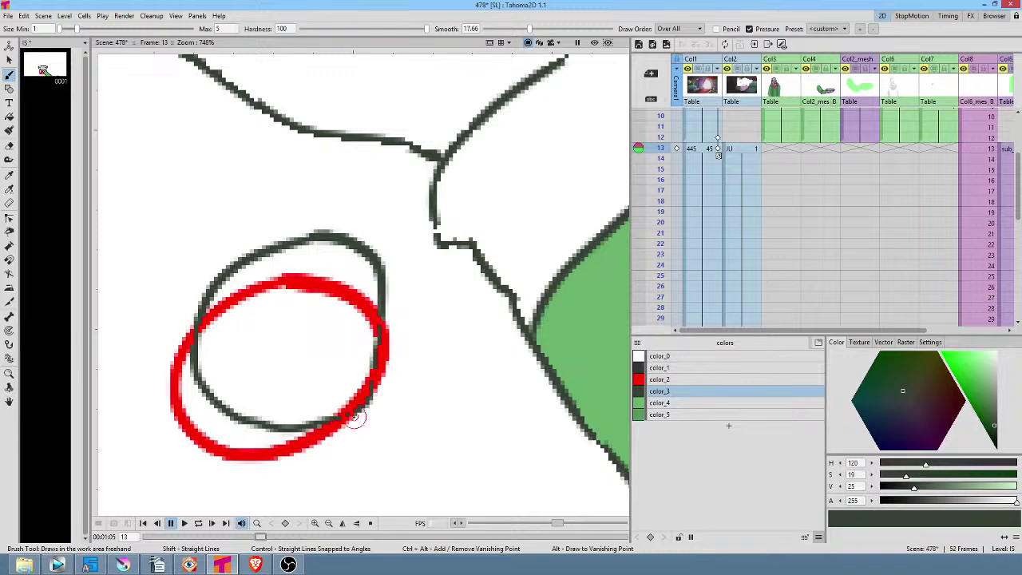
pyautogui.click(717, 29)
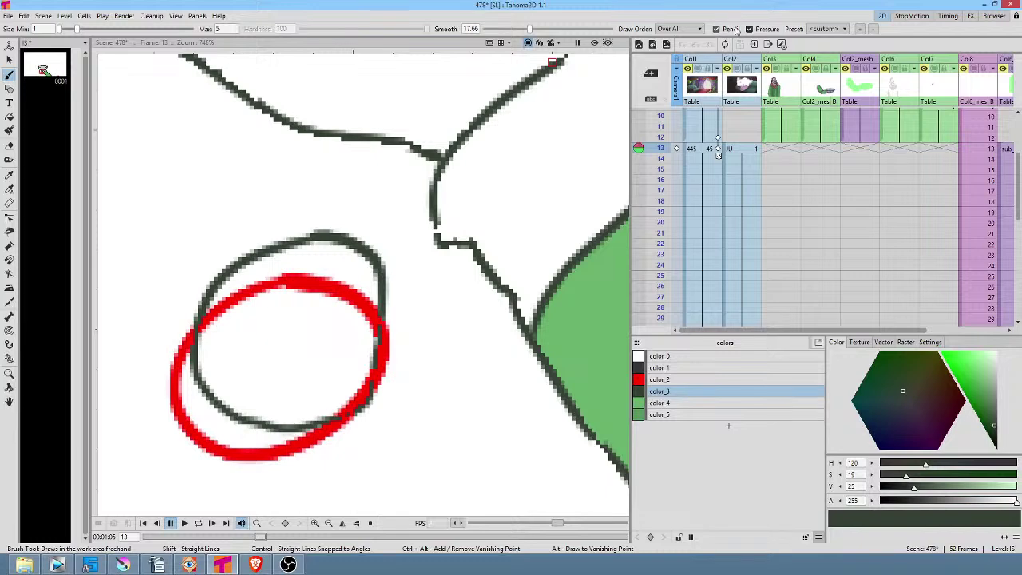
pyautogui.click(717, 29)
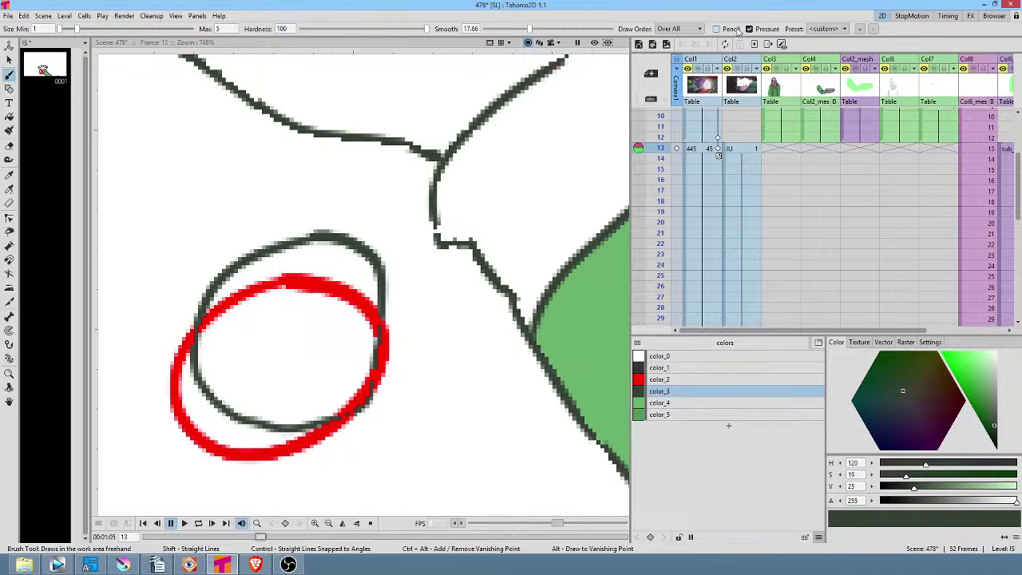
pyautogui.moveTo(426, 294)
pyautogui.mouseDown()
pyautogui.moveTo(421, 416)
pyautogui.moveTo(475, 401)
pyautogui.mouseUp()
pyautogui.moveTo(466, 367)
pyautogui.mouseDown()
pyautogui.moveTo(454, 305)
pyautogui.moveTo(433, 288)
pyautogui.moveTo(418, 397)
pyautogui.moveTo(423, 420)
pyautogui.moveTo(446, 430)
pyautogui.mouseUp()
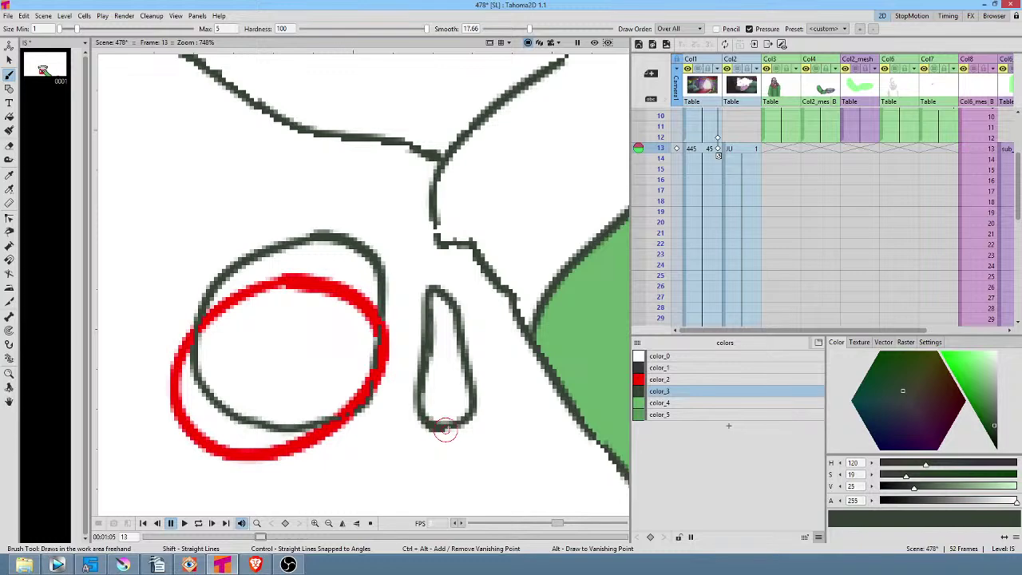
# Draw one small drop with the Pencil option enabled and a second one with it disabled, on either side of the tall drop
pyautogui.click(730, 30)
pyautogui.moveTo(504, 393)
pyautogui.mouseDown()
pyautogui.moveTo(501, 475)
pyautogui.moveTo(529, 467)
pyautogui.moveTo(498, 389)
pyautogui.mouseUp()
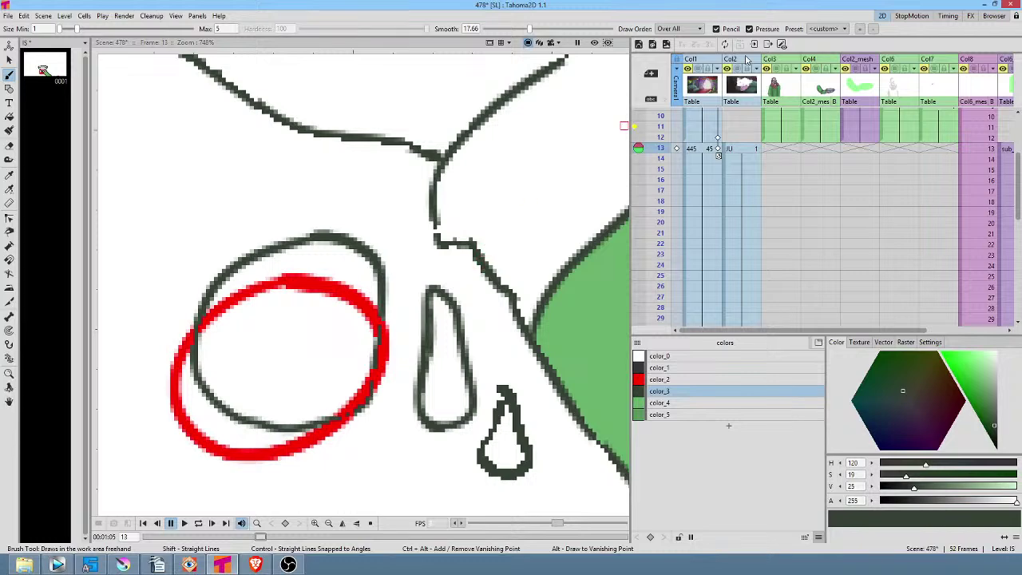
pyautogui.click(716, 29)
pyautogui.moveTo(406, 411)
pyautogui.mouseDown()
pyautogui.moveTo(365, 463)
pyautogui.moveTo(390, 414)
pyautogui.mouseUp()
# With Pencil enabled, draw short hatch strokes inside the overlapping ellipses and retrace part of the dark ellipse's outline
pyautogui.click(718, 28)
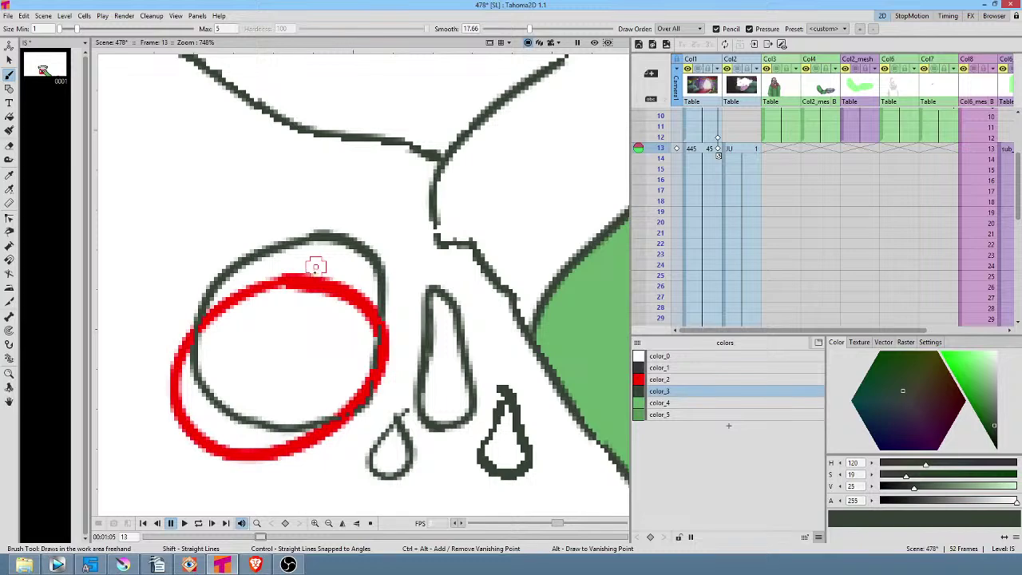
pyautogui.moveTo(337, 269)
pyautogui.mouseDown()
pyautogui.moveTo(288, 346)
pyautogui.moveTo(333, 320)
pyautogui.moveTo(367, 273)
pyautogui.mouseUp()
pyautogui.moveTo(295, 256); pyautogui.dragTo(263, 318)
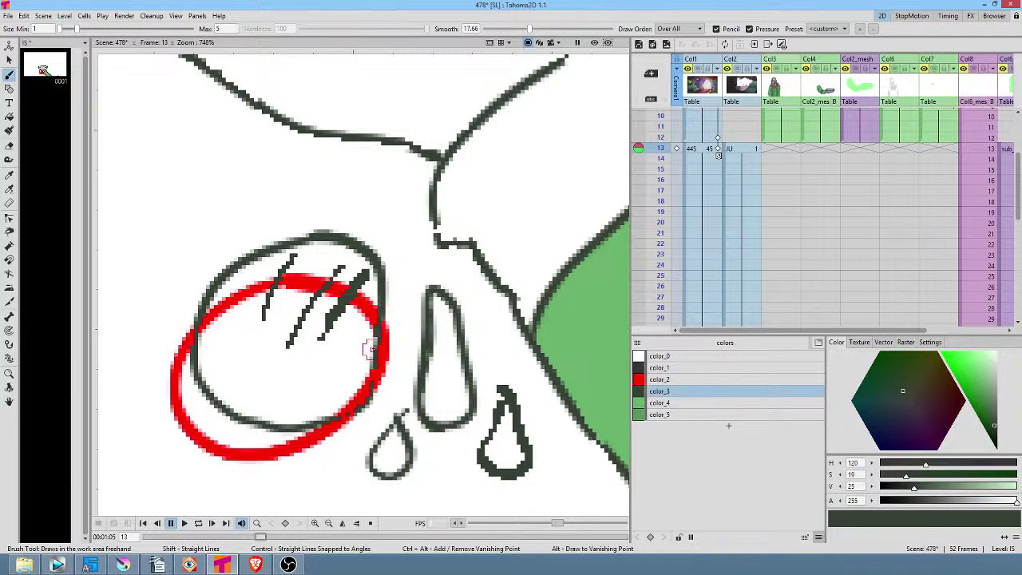
pyautogui.moveTo(369, 351)
pyautogui.mouseDown()
pyautogui.moveTo(370, 407)
pyautogui.moveTo(344, 420)
pyautogui.moveTo(314, 418)
pyautogui.mouseUp()
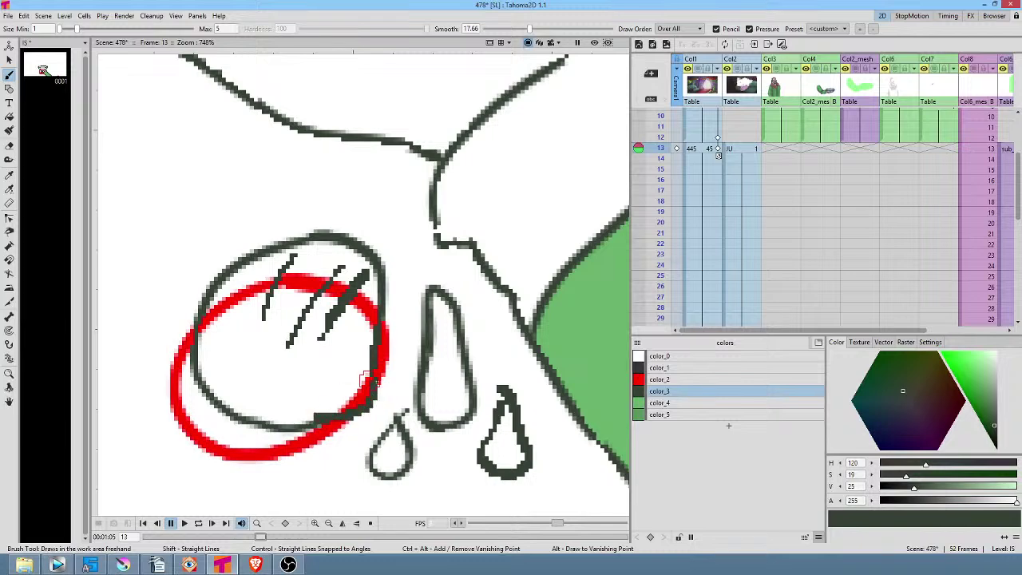
pyautogui.moveTo(374, 322); pyautogui.dragTo(372, 345)
# Draw a small grid of three vertical and three horizontal color_3 lines beside the ellipses, and dot two of its cells
pyautogui.moveTo(139, 226); pyautogui.dragTo(141, 267)
pyautogui.moveTo(165, 214); pyautogui.dragTo(165, 269)
pyautogui.moveTo(188, 212); pyautogui.dragTo(188, 270)
pyautogui.moveTo(124, 230); pyautogui.dragTo(213, 227)
pyautogui.moveTo(120, 253); pyautogui.dragTo(208, 251)
pyautogui.moveTo(120, 279); pyautogui.dragTo(212, 271)
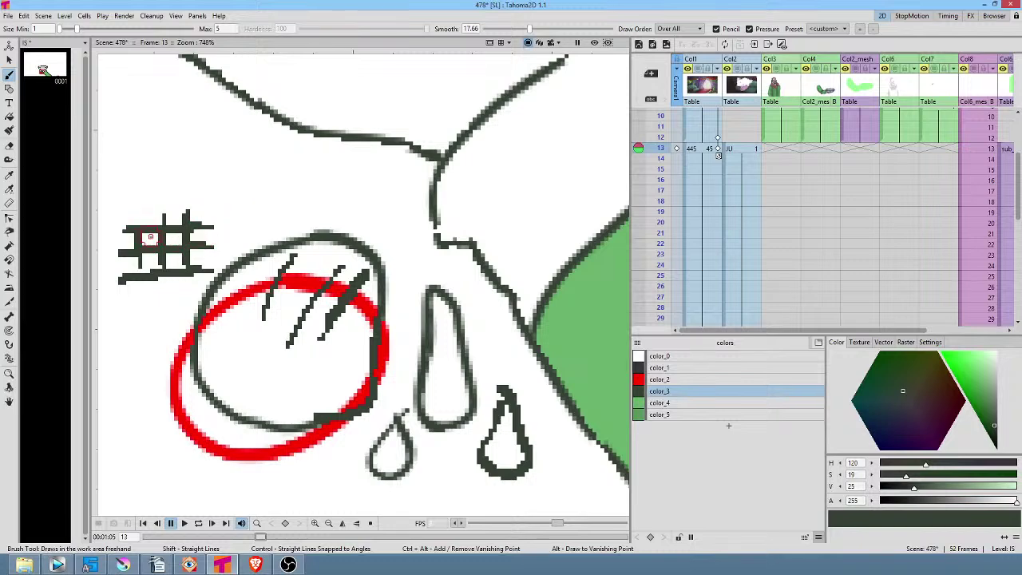
pyautogui.click(204, 235)
pyautogui.click(196, 257)
# Draw a diagonal color_2 red stroke through the grid, and darken more of its cells in color_3
pyautogui.click(683, 376)
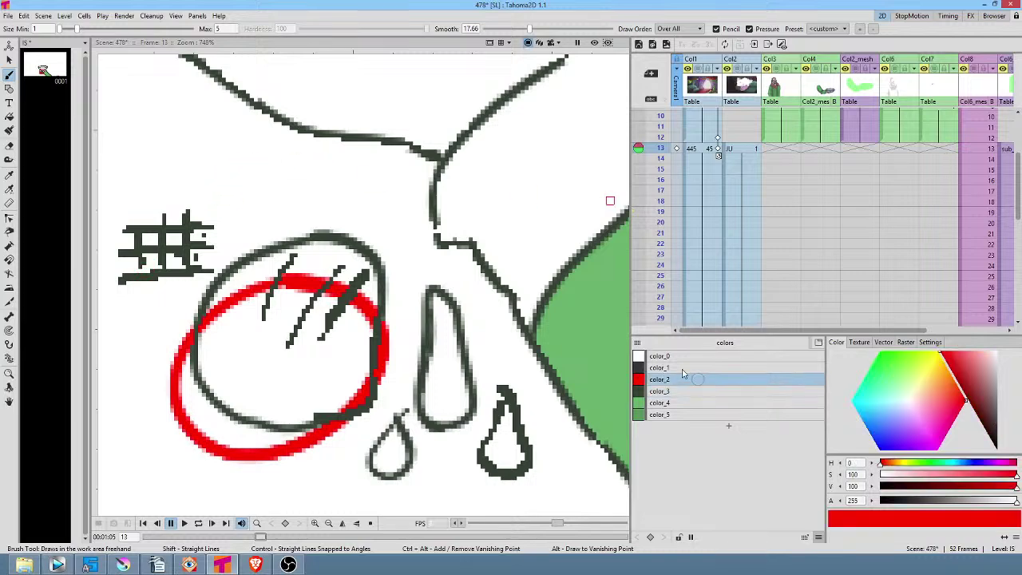
pyautogui.moveTo(195, 171)
pyautogui.mouseDown()
pyautogui.moveTo(173, 231)
pyautogui.moveTo(128, 284)
pyautogui.moveTo(113, 323)
pyautogui.mouseUp()
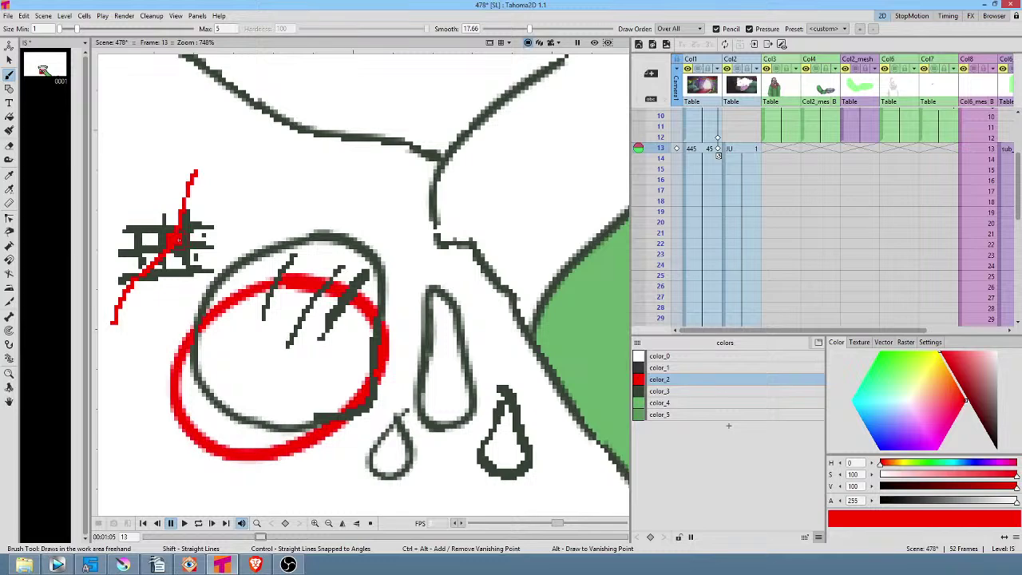
pyautogui.click(673, 372)
pyautogui.click(676, 391)
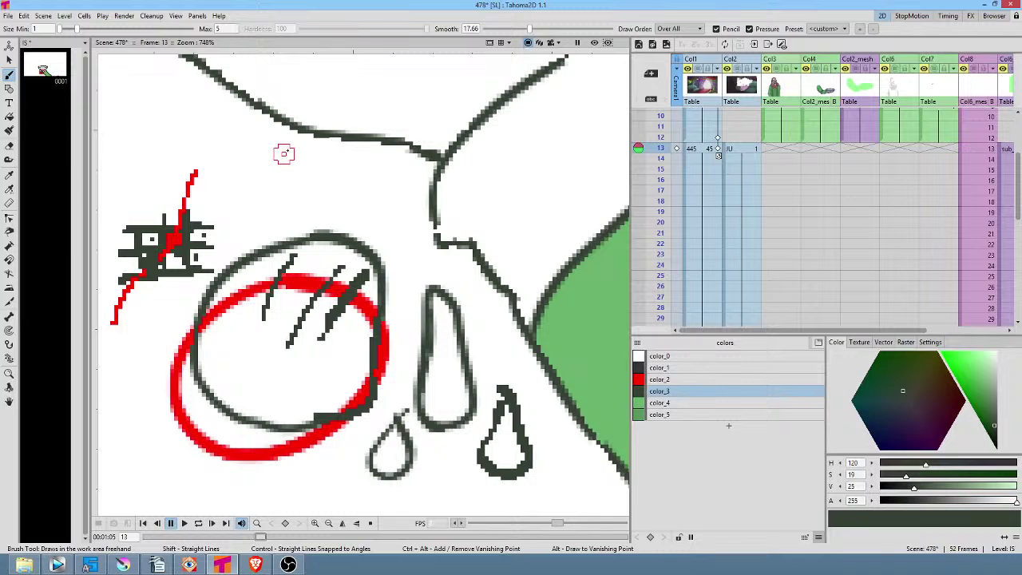
# Draw a color_3 ellipse around the grid in Pencil mode, and add a diagonal stroke where it meets the neighboring ellipse
pyautogui.moveTo(240, 239); pyautogui.dragTo(281, 237)
pyautogui.moveTo(283, 151)
pyautogui.mouseDown()
pyautogui.moveTo(148, 190)
pyautogui.moveTo(146, 301)
pyautogui.moveTo(273, 276)
pyautogui.moveTo(277, 158)
pyautogui.moveTo(230, 163)
pyautogui.mouseUp()
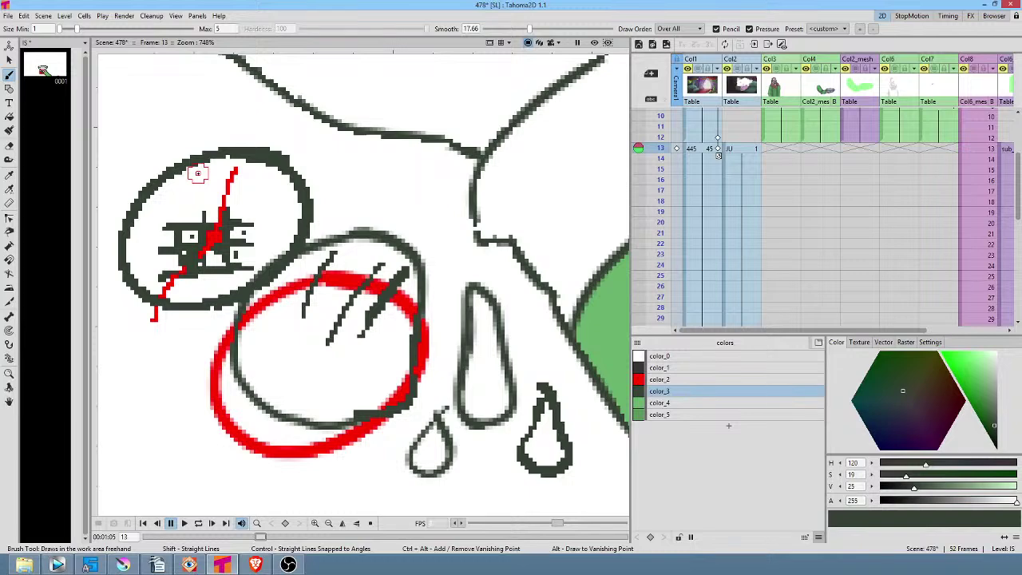
pyautogui.moveTo(346, 173); pyautogui.dragTo(313, 217)
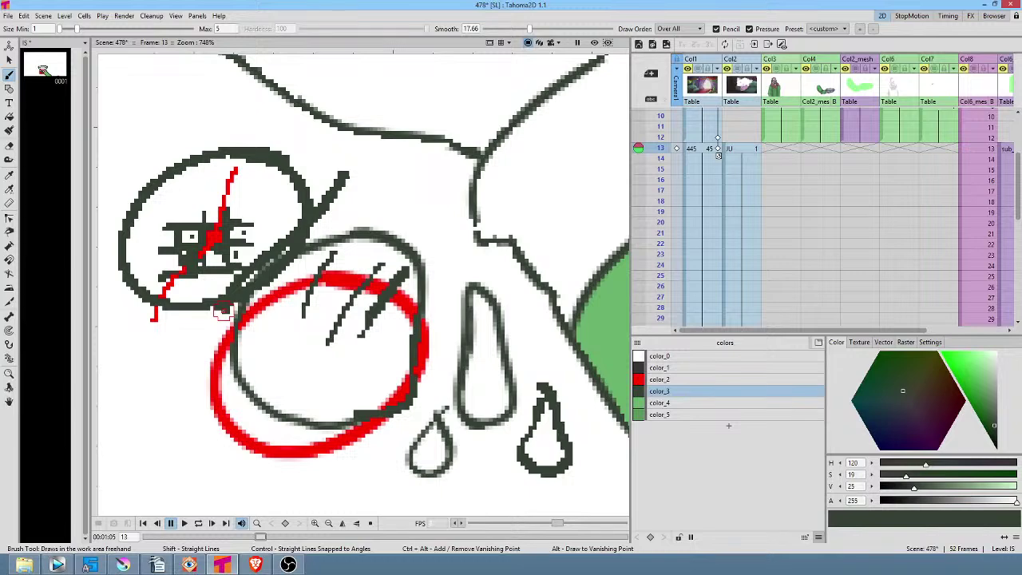
# Turn off Pencil mode and draw smooth color_3 strokes inside, around and across the overlapping ellipses
pyautogui.click(724, 29)
pyautogui.moveTo(368, 192)
pyautogui.mouseDown()
pyautogui.moveTo(374, 218)
pyautogui.moveTo(353, 255)
pyautogui.moveTo(315, 298)
pyautogui.moveTo(312, 344)
pyautogui.moveTo(349, 344)
pyautogui.moveTo(333, 314)
pyautogui.mouseUp()
pyautogui.moveTo(355, 267); pyautogui.dragTo(384, 265)
pyautogui.moveTo(303, 259)
pyautogui.mouseDown()
pyautogui.moveTo(278, 308)
pyautogui.moveTo(293, 341)
pyautogui.mouseUp()
pyautogui.moveTo(183, 376)
pyautogui.mouseDown()
pyautogui.moveTo(226, 417)
pyautogui.moveTo(260, 416)
pyautogui.mouseUp()
pyautogui.moveTo(192, 459); pyautogui.dragTo(281, 423)
pyautogui.moveTo(320, 390)
pyautogui.mouseDown()
pyautogui.moveTo(318, 431)
pyautogui.moveTo(285, 490)
pyautogui.mouseUp()
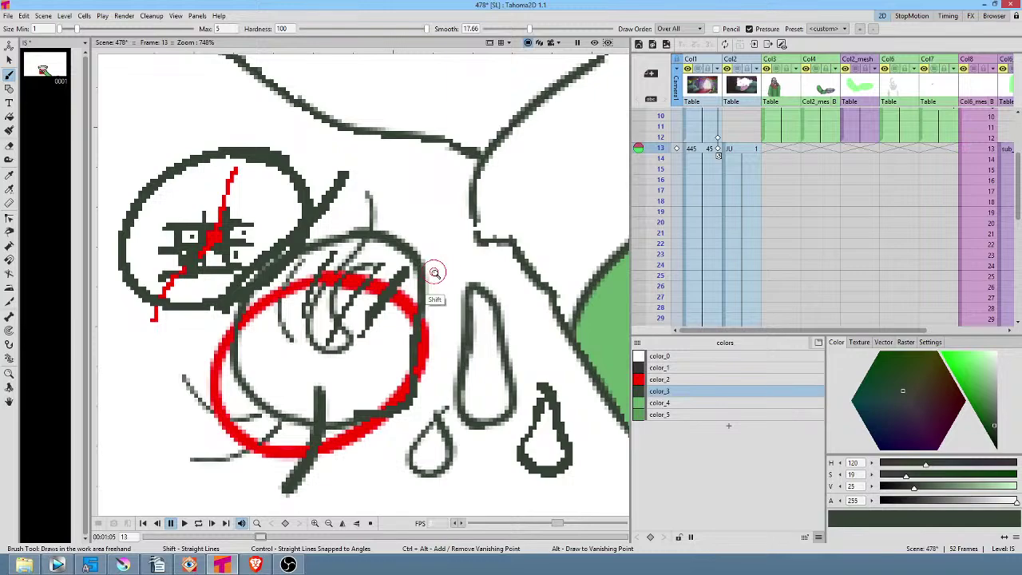
# Erase the color_3 doodles with the Selective eraser, and erase the remaining color_2 red ones the same way
pyautogui.moveTo(441, 269); pyautogui.dragTo(438, 291)
pyautogui.moveTo(446, 326); pyautogui.dragTo(405, 326)
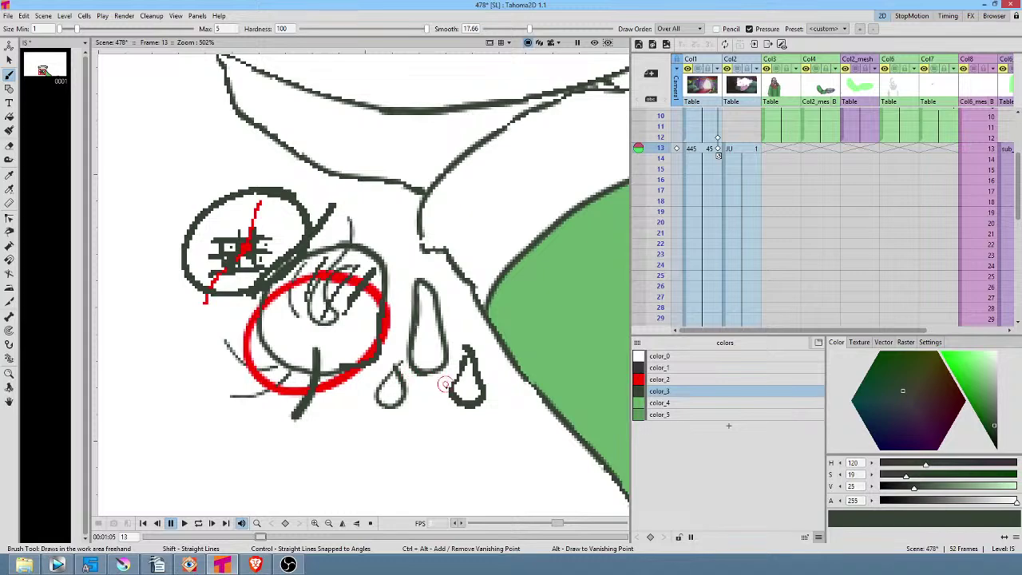
pyautogui.press('a')
pyautogui.moveTo(487, 431)
pyautogui.mouseDown()
pyautogui.moveTo(501, 399)
pyautogui.moveTo(470, 316)
pyautogui.moveTo(443, 271)
pyautogui.moveTo(355, 200)
pyautogui.moveTo(235, 165)
pyautogui.moveTo(141, 255)
pyautogui.moveTo(129, 325)
pyautogui.moveTo(166, 412)
pyautogui.moveTo(296, 460)
pyautogui.moveTo(426, 468)
pyautogui.moveTo(498, 410)
pyautogui.mouseUp()
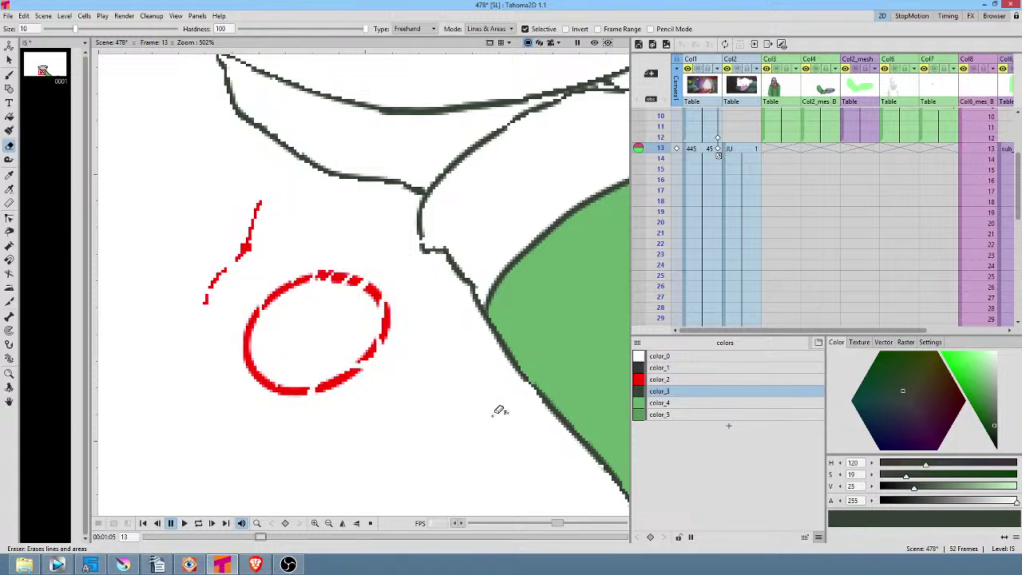
pyautogui.click(682, 380)
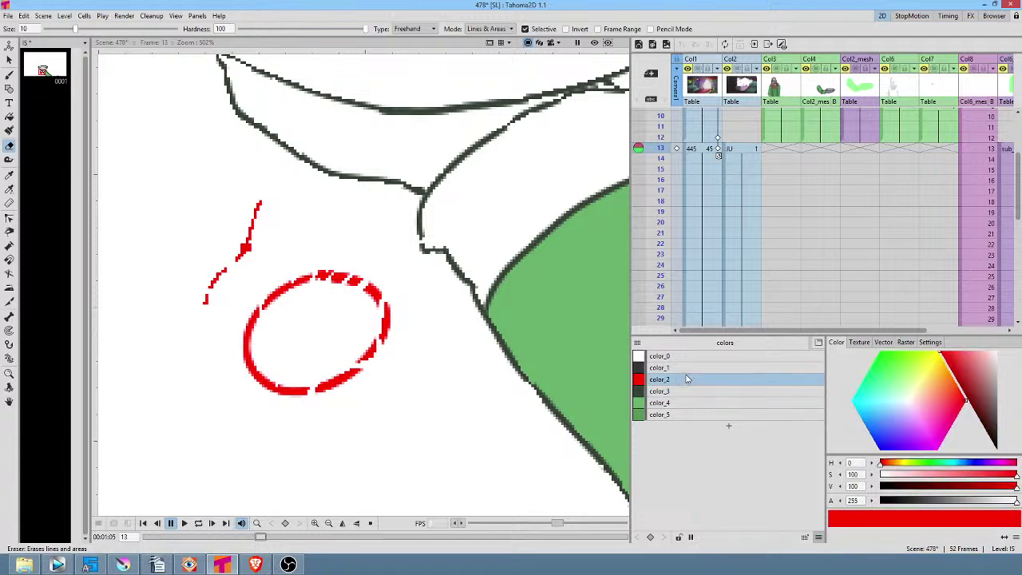
pyautogui.moveTo(322, 201)
pyautogui.mouseDown()
pyautogui.moveTo(155, 269)
pyautogui.moveTo(220, 455)
pyautogui.moveTo(400, 419)
pyautogui.moveTo(415, 316)
pyautogui.moveTo(327, 194)
pyautogui.mouseUp()
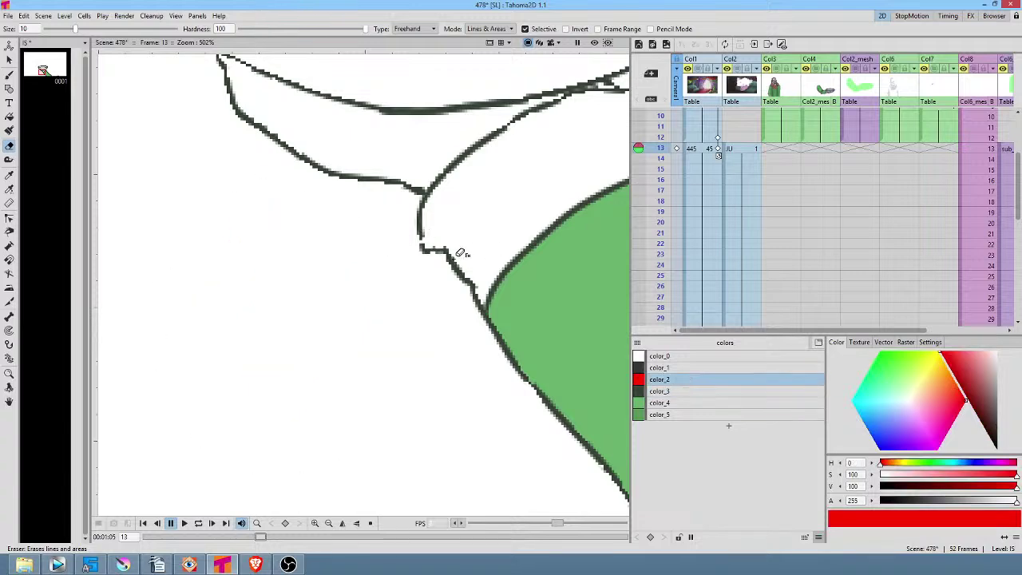
# Close the small gap in the cuff's outline near the hand with a color_3 brush stroke
pyautogui.moveTo(439, 276); pyautogui.dragTo(349, 329)
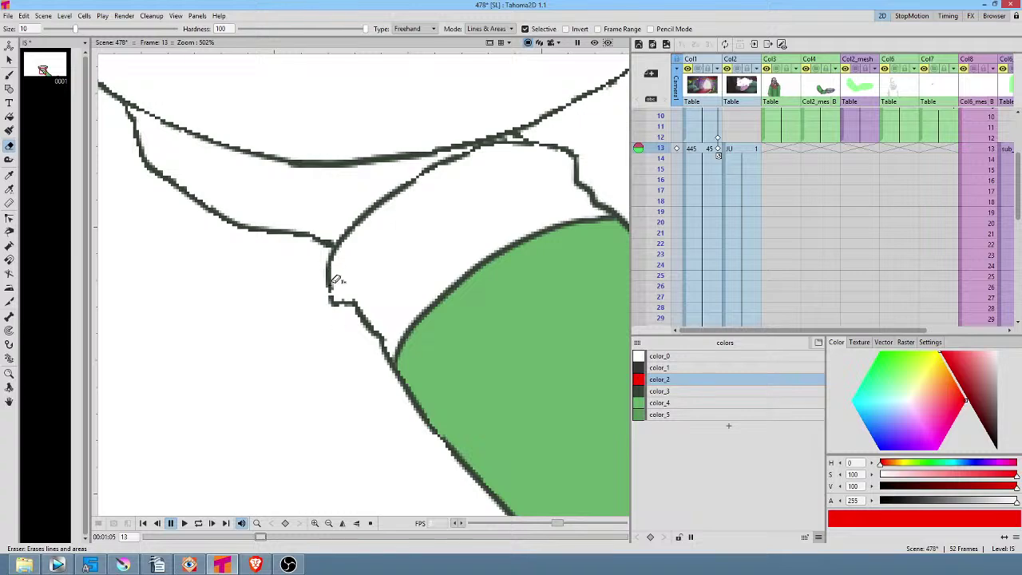
pyautogui.click(675, 393)
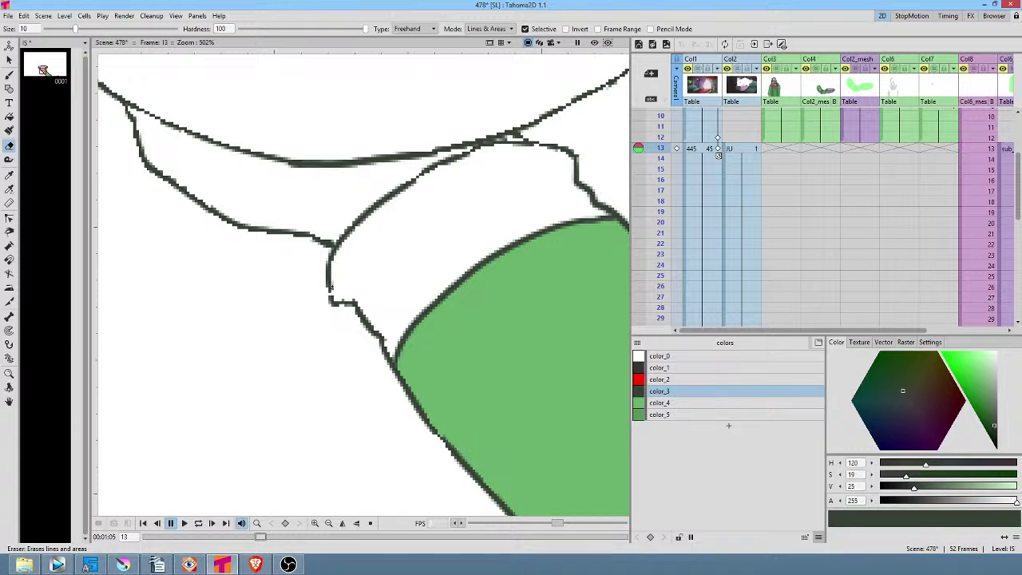
pyautogui.press('b')
pyautogui.moveTo(329, 287); pyautogui.dragTo(332, 299)
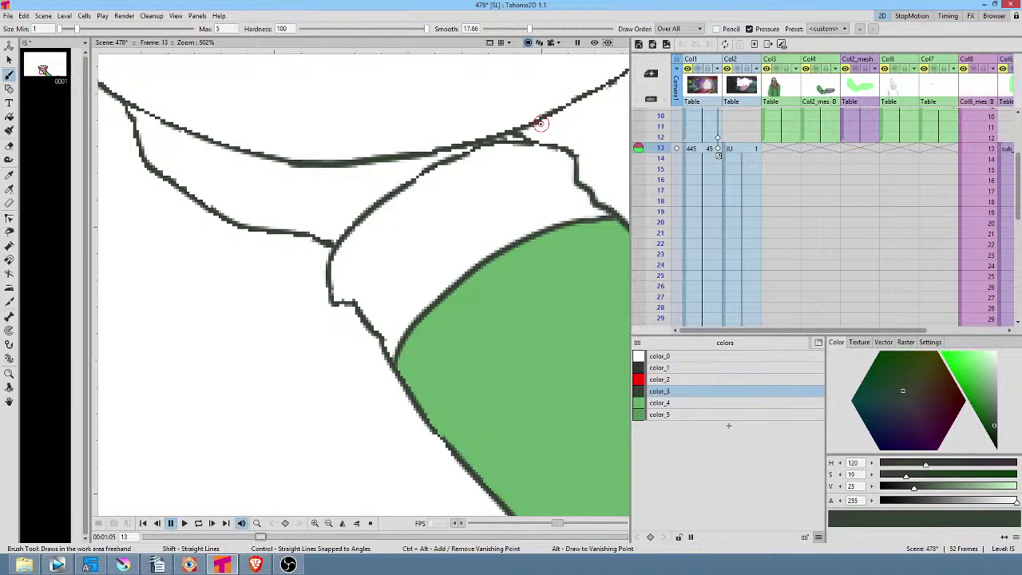
# Draw overlapping color_2 and color_3 loops beside the cuff, and erase both together with the eraser's Selective option off
pyautogui.moveTo(451, 240); pyautogui.dragTo(356, 326)
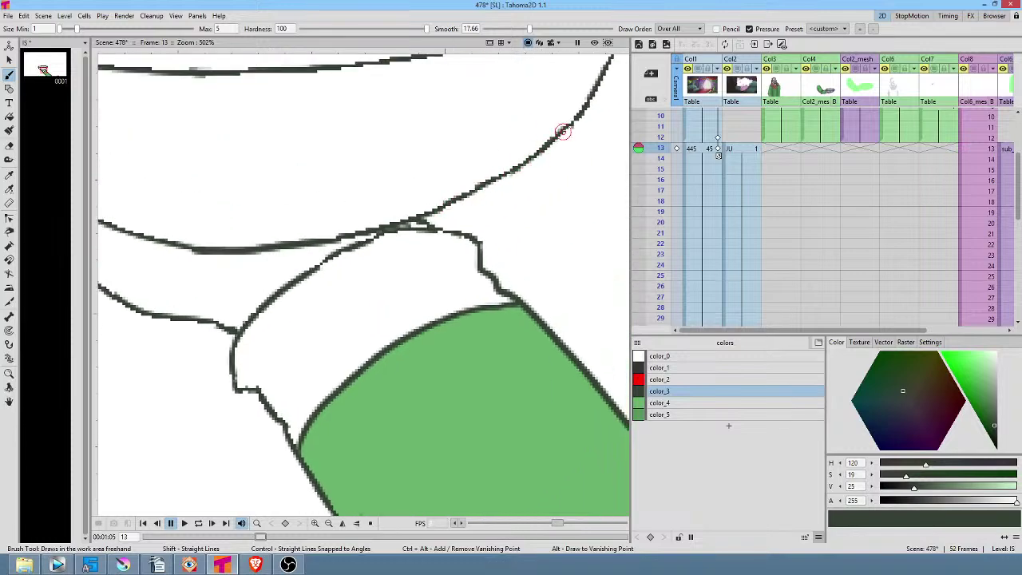
pyautogui.click(662, 380)
pyautogui.moveTo(175, 408)
pyautogui.mouseDown()
pyautogui.moveTo(178, 478)
pyautogui.moveTo(157, 413)
pyautogui.mouseUp()
pyautogui.click(680, 392)
pyautogui.moveTo(177, 367)
pyautogui.mouseDown()
pyautogui.moveTo(137, 435)
pyautogui.moveTo(179, 388)
pyautogui.mouseUp()
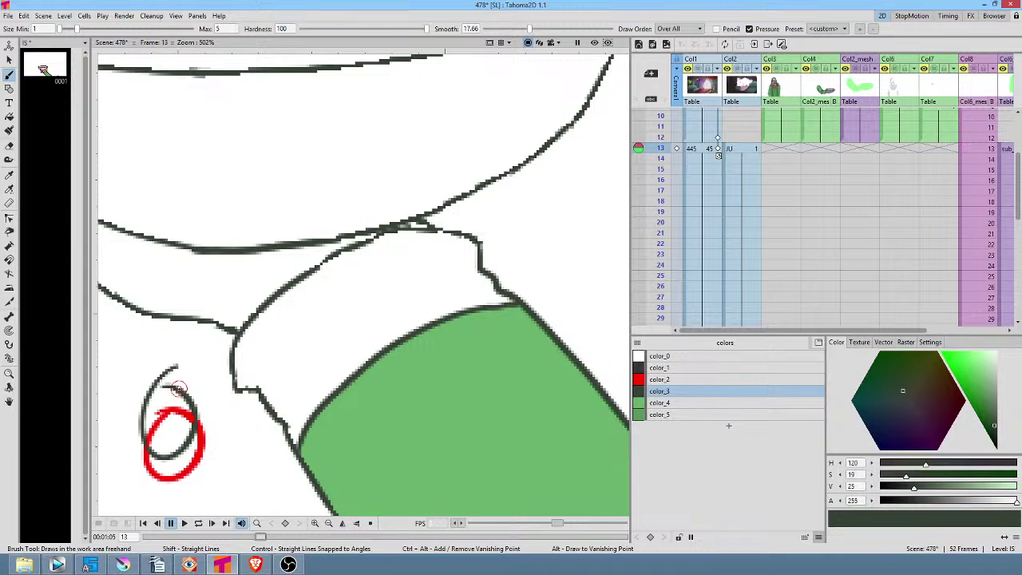
pyautogui.press('a')
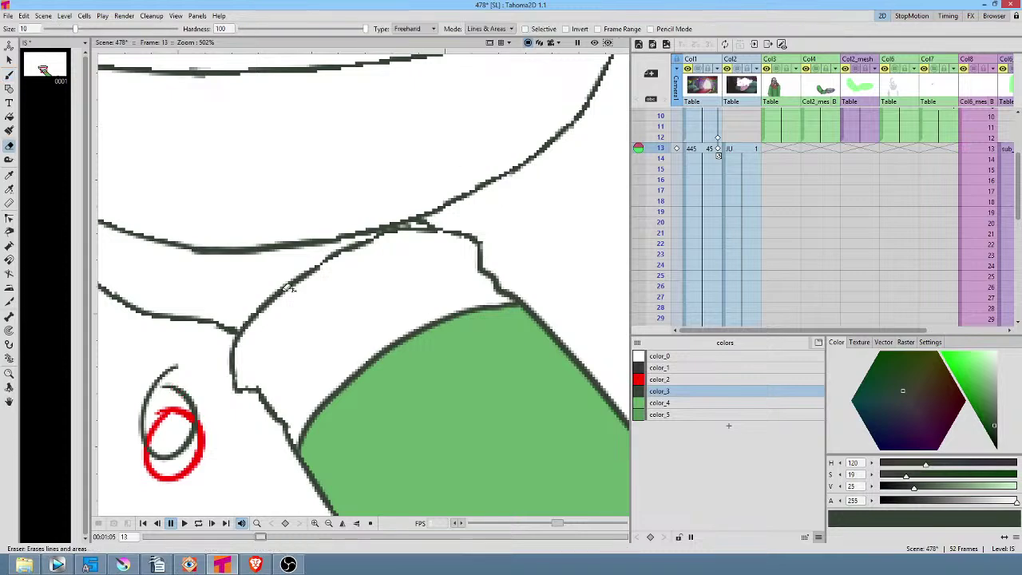
pyautogui.moveTo(184, 347)
pyautogui.mouseDown()
pyautogui.moveTo(124, 402)
pyautogui.moveTo(151, 498)
pyautogui.moveTo(216, 473)
pyautogui.moveTo(180, 355)
pyautogui.mouseUp()
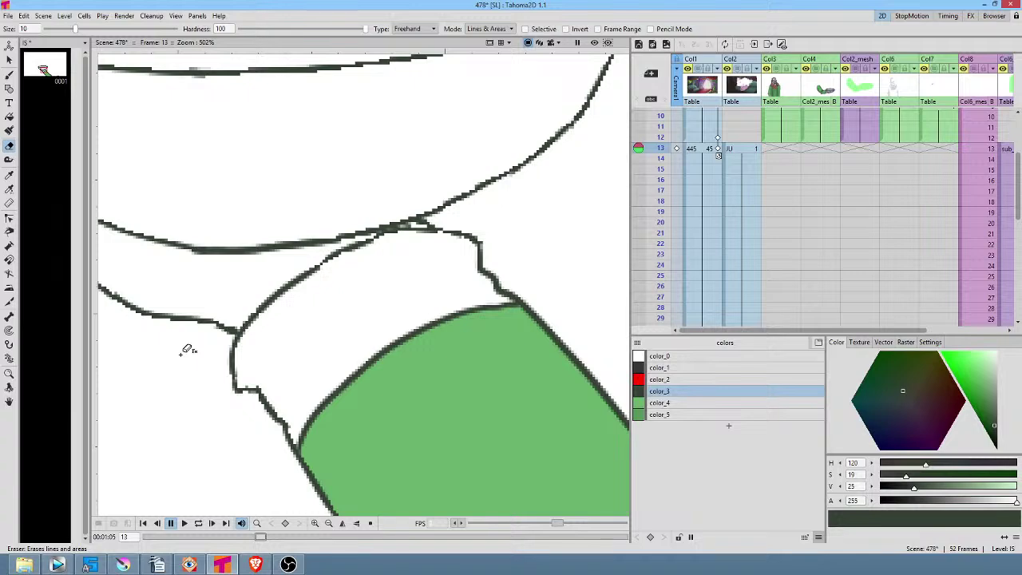
# Fill the sleeve's cuff with color_5, and add a new style to the palette
pyautogui.click(690, 414)
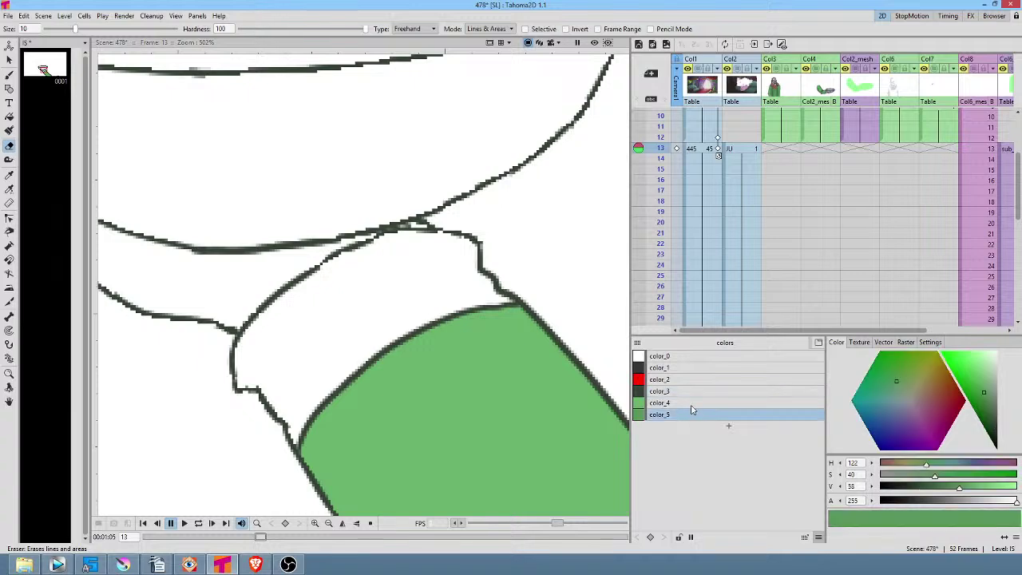
pyautogui.press('f')
pyautogui.click(383, 287)
pyautogui.moveTo(342, 357); pyautogui.dragTo(403, 402)
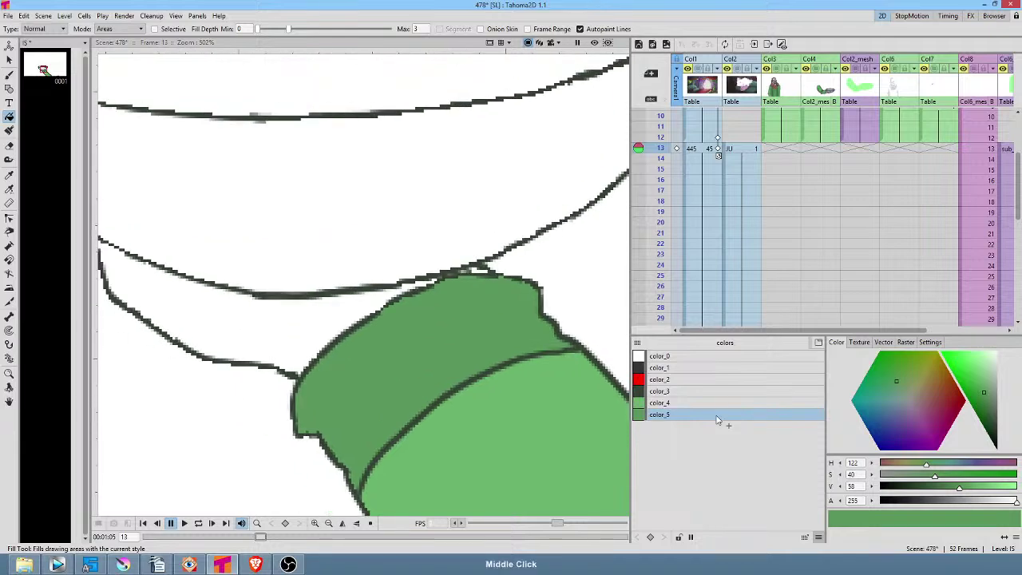
pyautogui.click(727, 429)
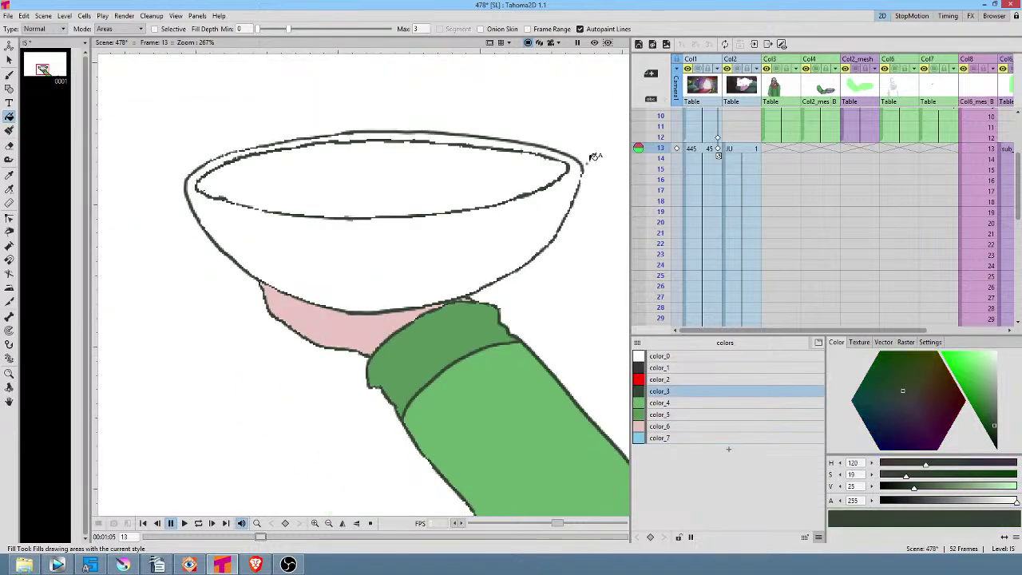
# Close the gaps in the bowl's outer side and the front edge of its inner rim with color_3 brush strokes
pyautogui.press('b')
pyautogui.moveTo(582, 173); pyautogui.dragTo(567, 214)
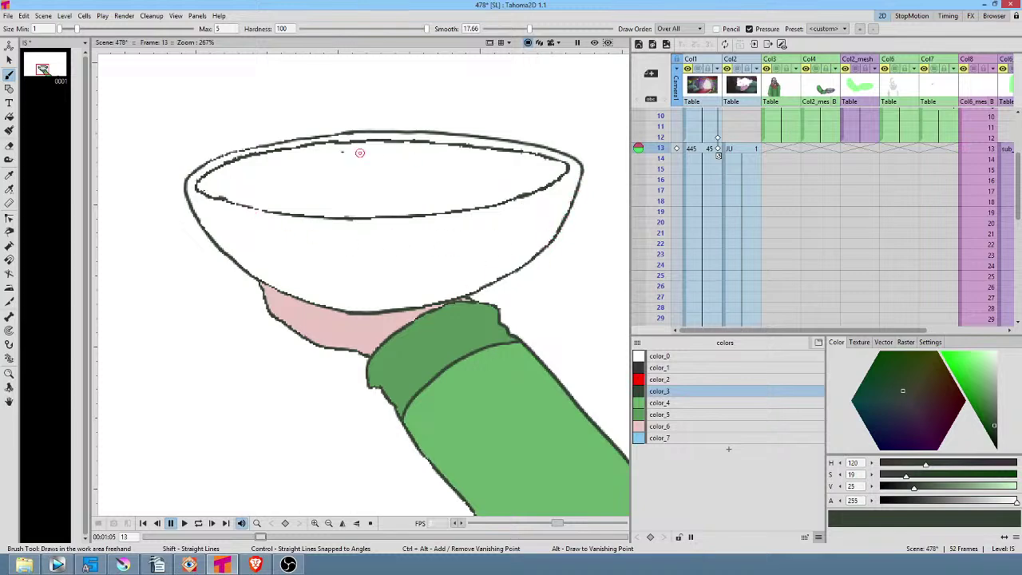
pyautogui.moveTo(347, 224); pyautogui.dragTo(452, 271)
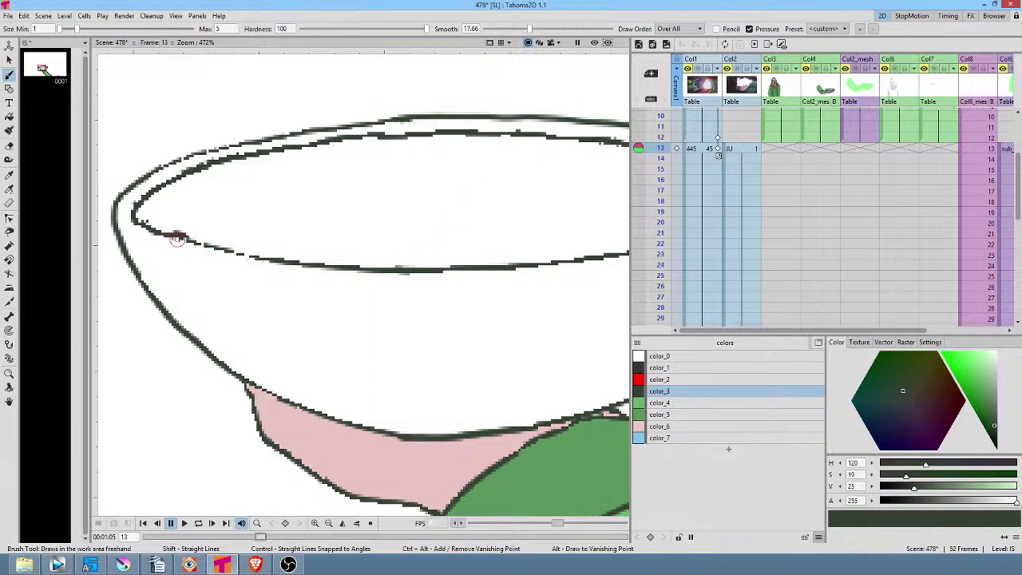
pyautogui.moveTo(205, 247); pyautogui.dragTo(313, 266)
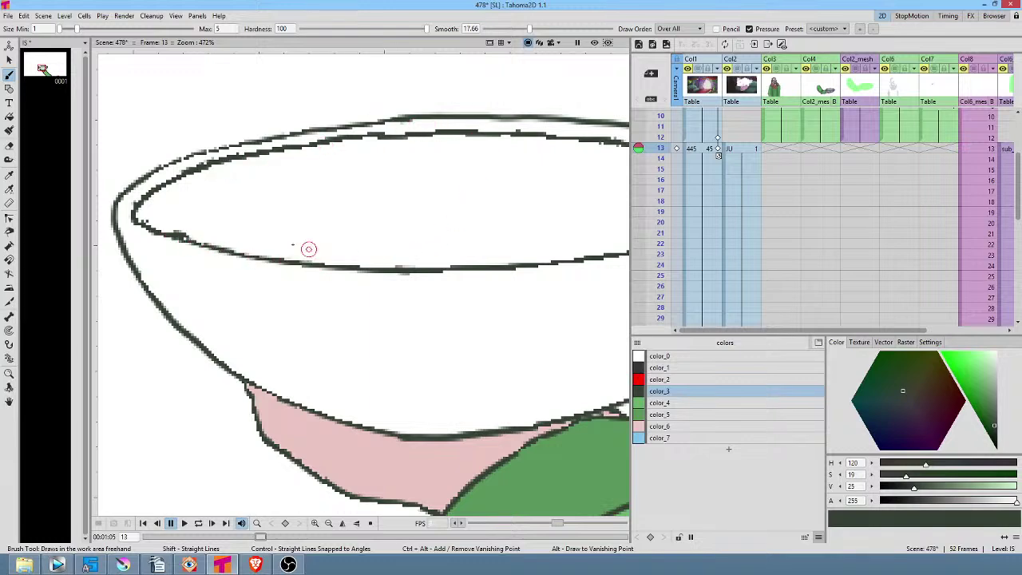
pyautogui.moveTo(519, 243); pyautogui.dragTo(277, 283)
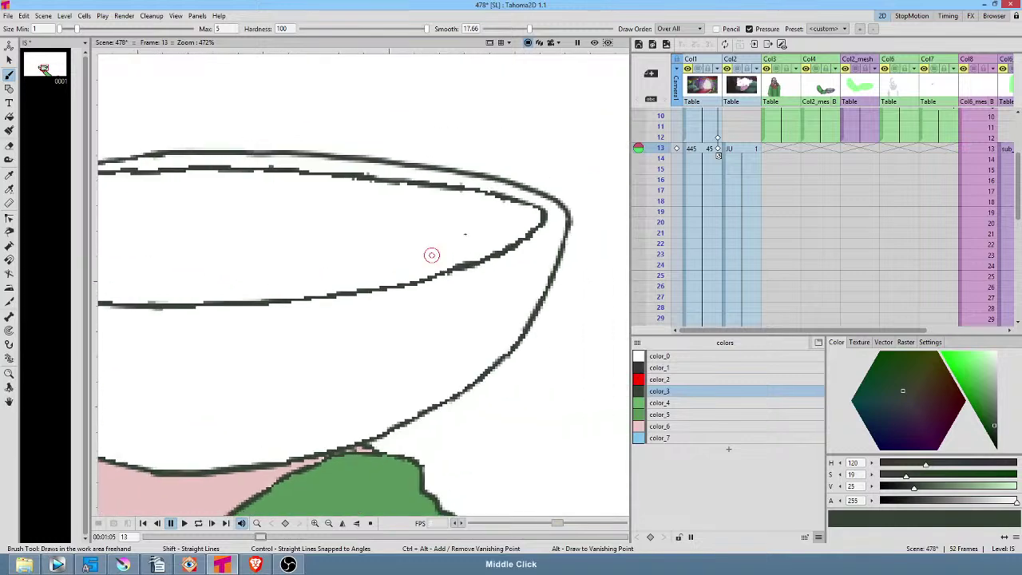
pyautogui.moveTo(384, 296); pyautogui.dragTo(554, 185)
pyautogui.moveTo(441, 217); pyautogui.dragTo(402, 275)
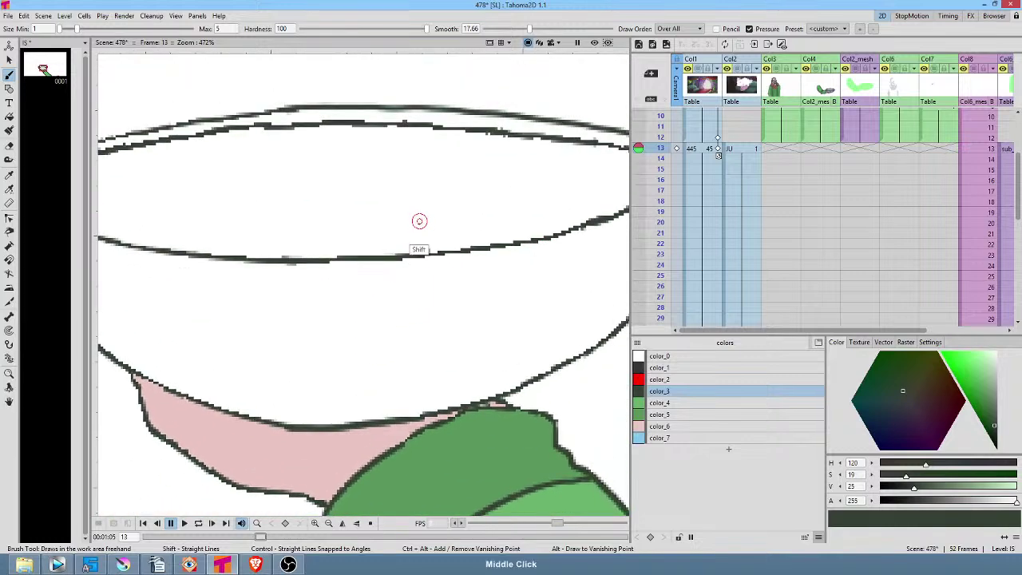
pyautogui.moveTo(421, 239); pyautogui.dragTo(405, 273)
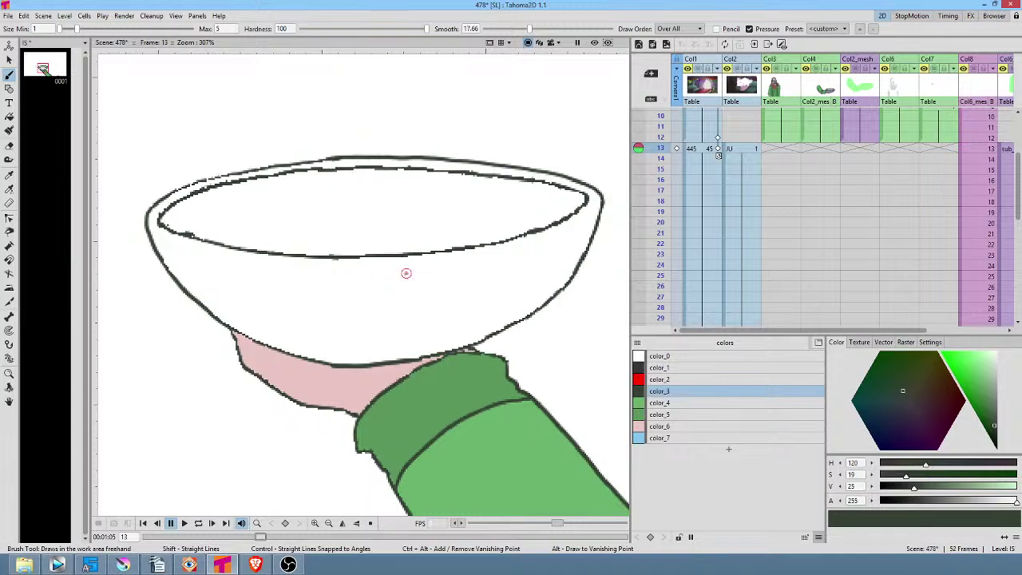
# Try to fill the bowl's outer wall with color_7, and undo the fill
pyautogui.click(700, 440)
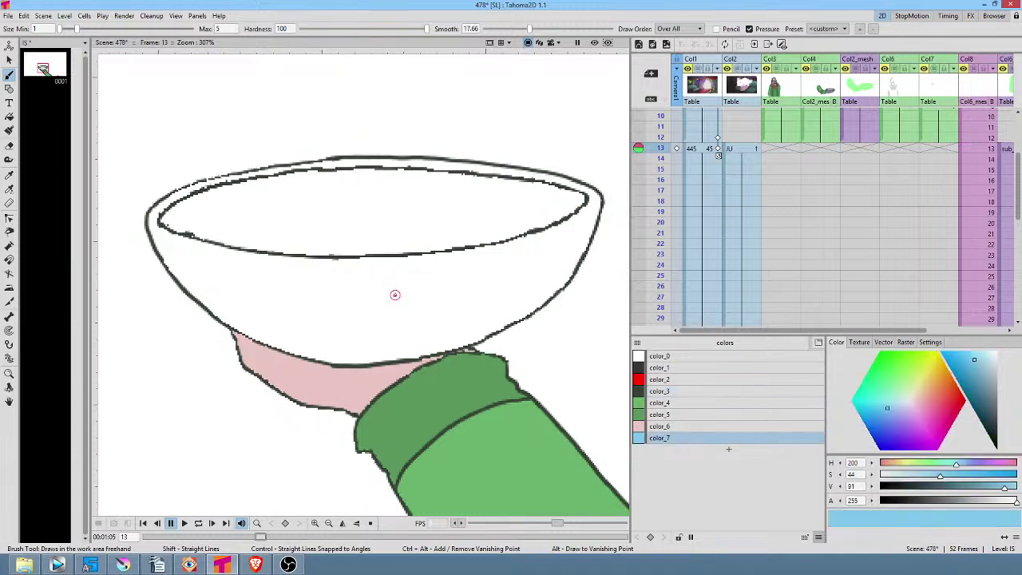
pyautogui.press('f')
pyautogui.click(394, 294)
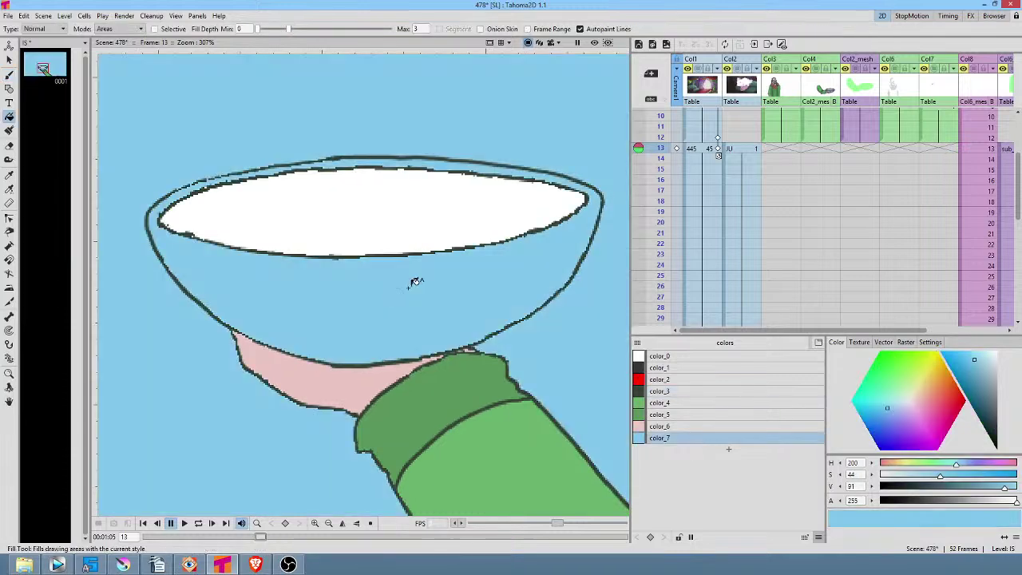
pyautogui.hotkey('ctrl', 'z')
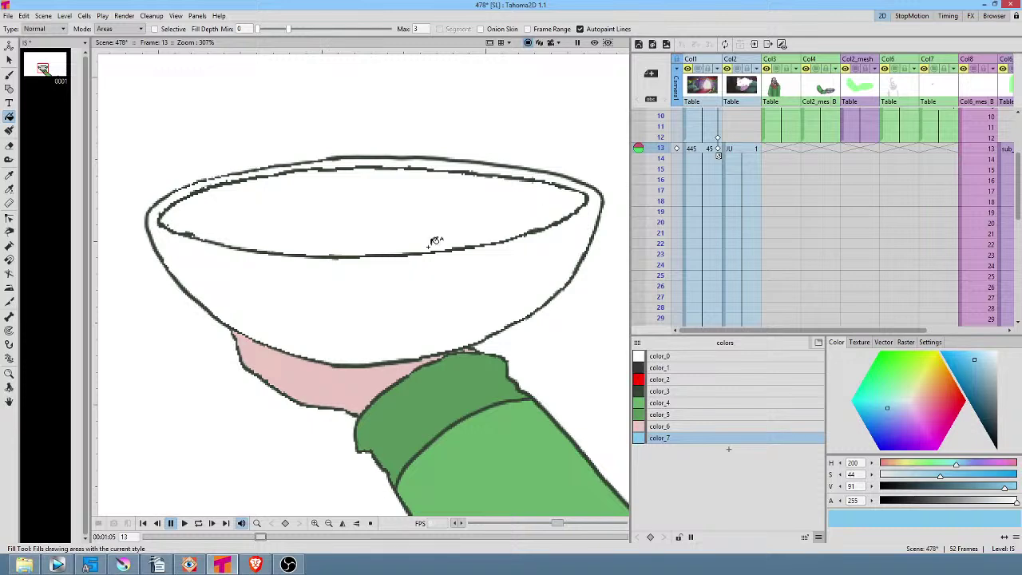
# Trace over the broken back stretch of the bowl's outer rim with color_3 to close its gaps
pyautogui.moveTo(232, 217); pyautogui.dragTo(254, 267)
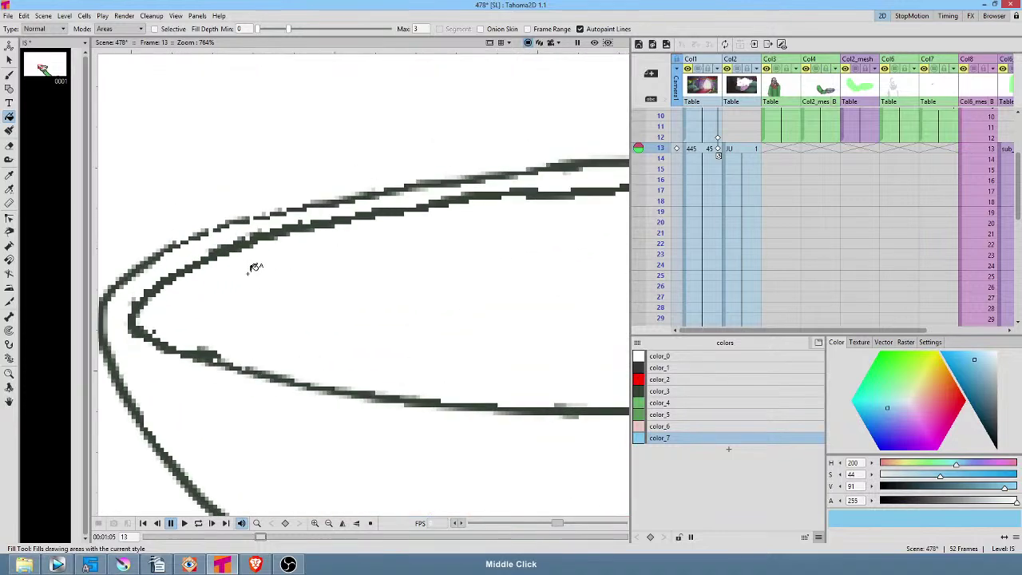
pyautogui.click(677, 391)
pyautogui.press('b')
pyautogui.moveTo(164, 249); pyautogui.dragTo(427, 176)
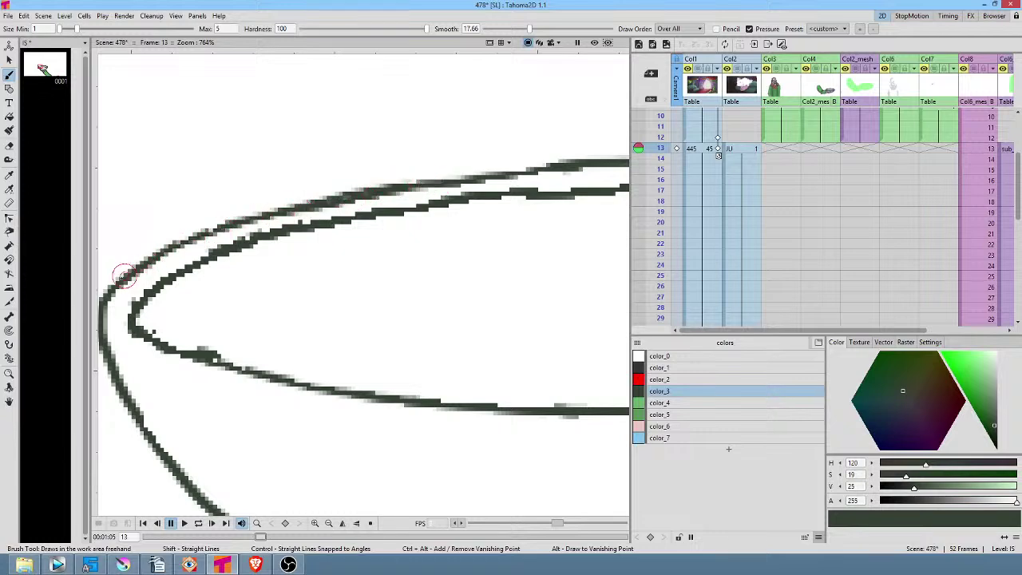
# Fill the bowl's outer wall and rim with light blue color_7
pyautogui.click(692, 438)
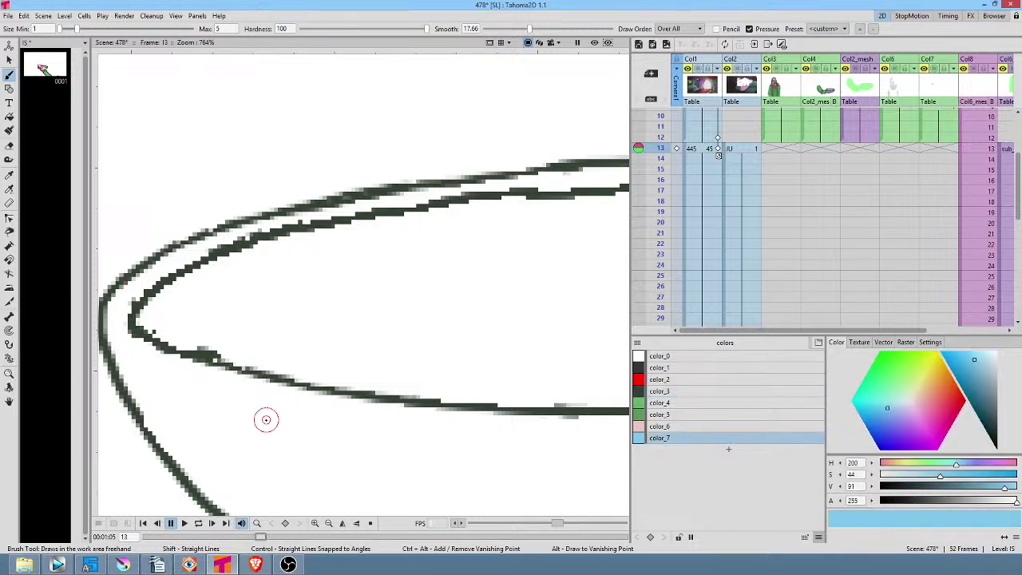
pyautogui.press('f')
pyautogui.click(272, 423)
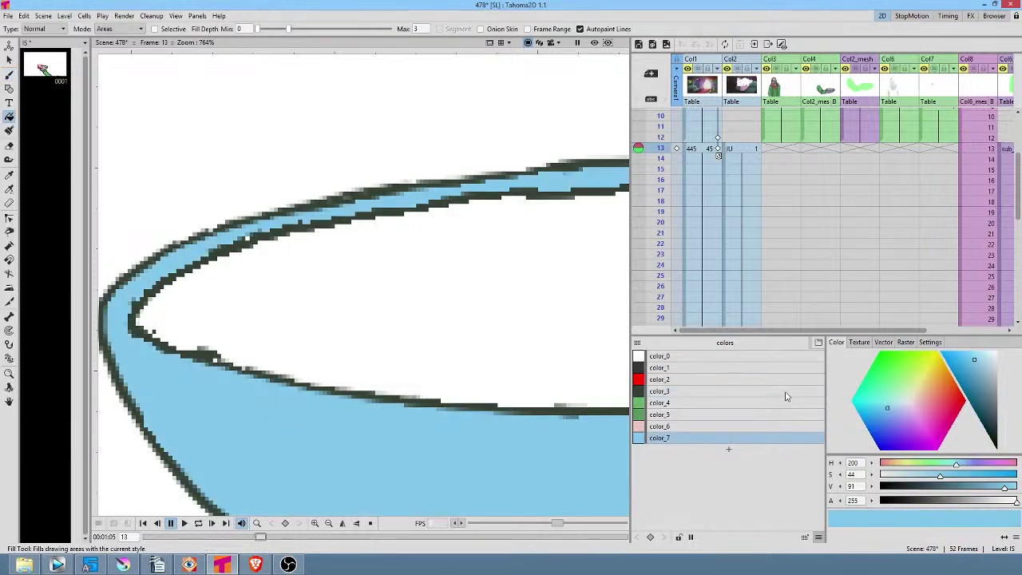
# Fill the bowl's interior with a new style, color_8, darkened to saturation 42 and value 69
pyautogui.click(728, 448)
pyautogui.click(503, 312)
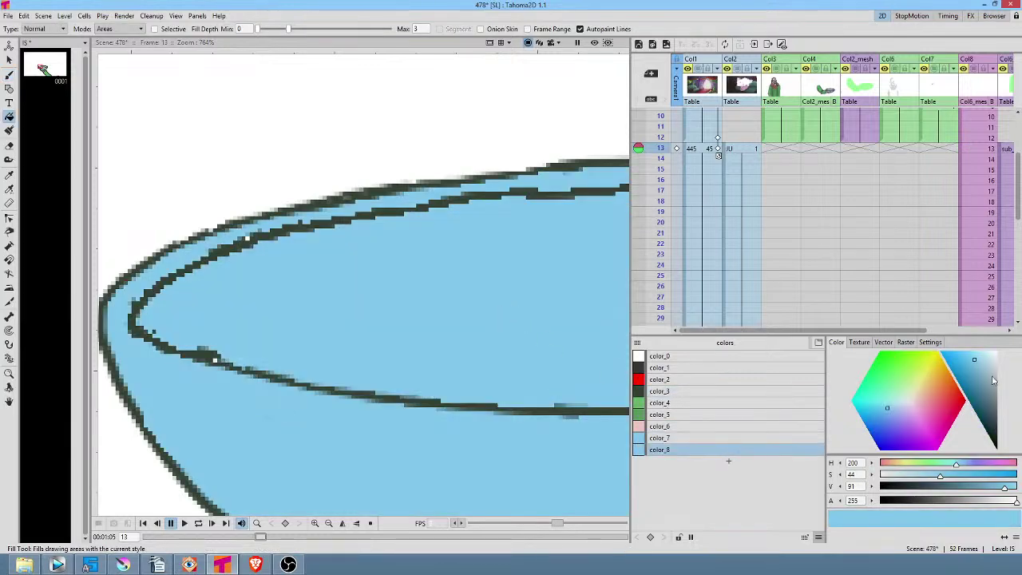
pyautogui.moveTo(973, 366); pyautogui.dragTo(980, 381)
pyautogui.middleClick(441, 309)
pyautogui.scroll(-6, 439, 269)
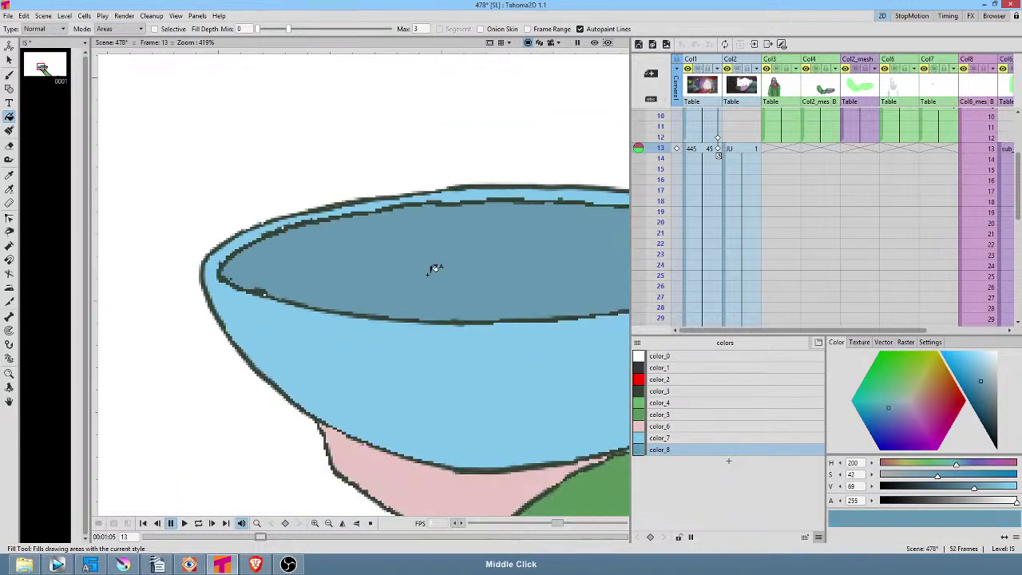
pyautogui.scroll(-1, 437, 290)
pyautogui.moveTo(396, 301); pyautogui.dragTo(278, 284)
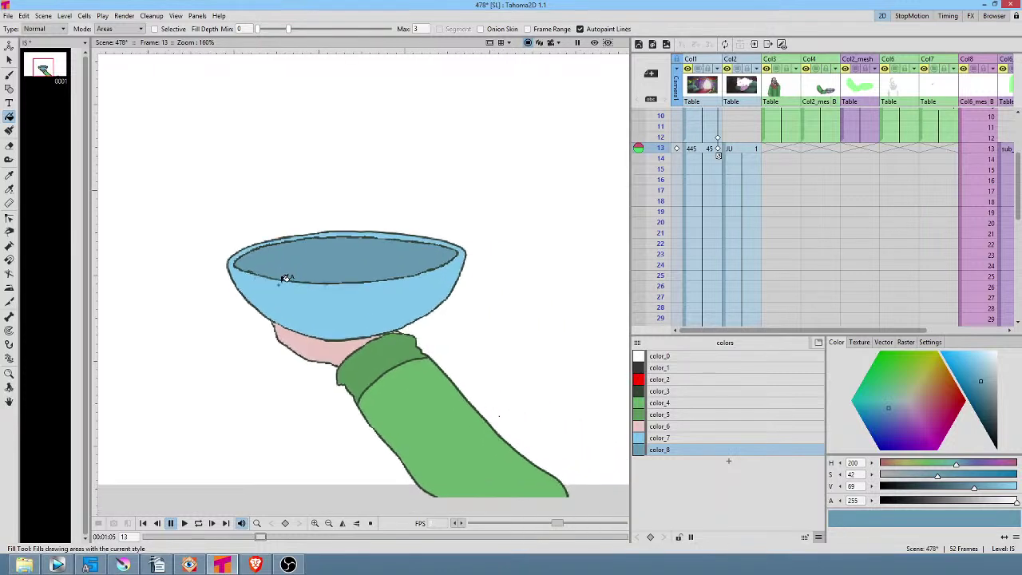
# Draw a color_5 shadow line along the sleeve's lower side, and fill the strip between it and the outline with color_5
pyautogui.click(678, 415)
pyautogui.press('b')
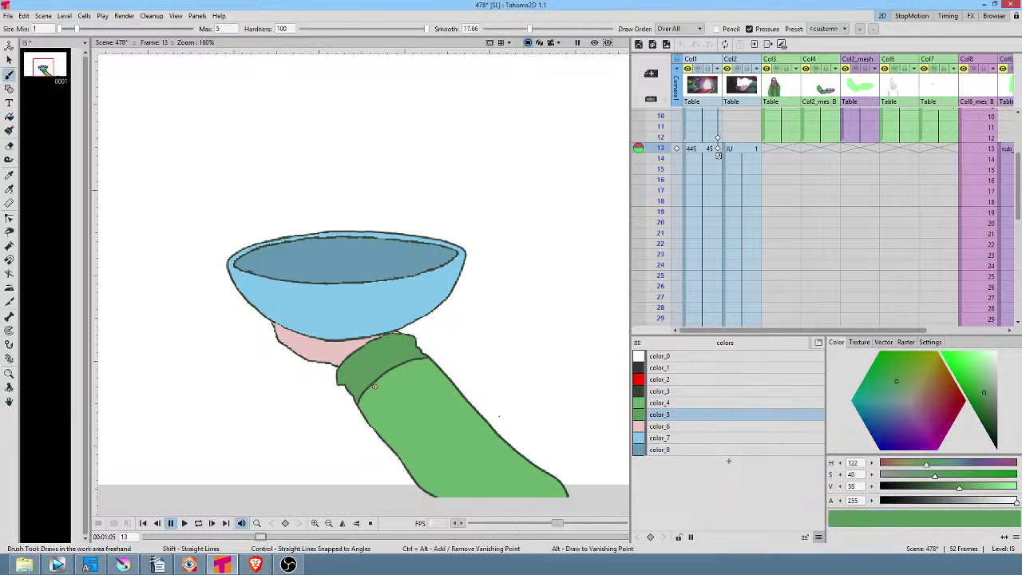
pyautogui.moveTo(410, 434); pyautogui.dragTo(477, 504)
pyautogui.press('f')
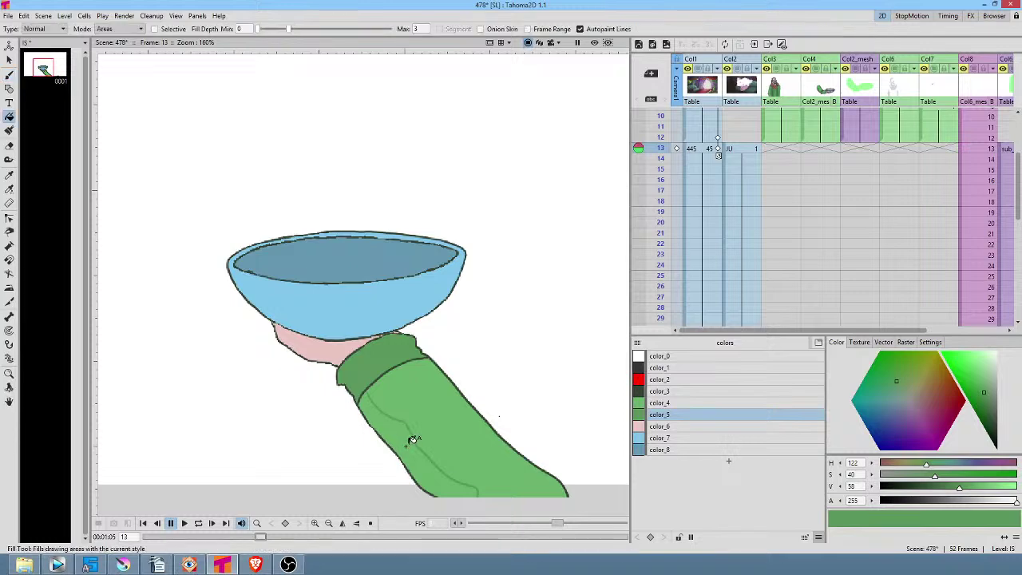
pyautogui.click(415, 435)
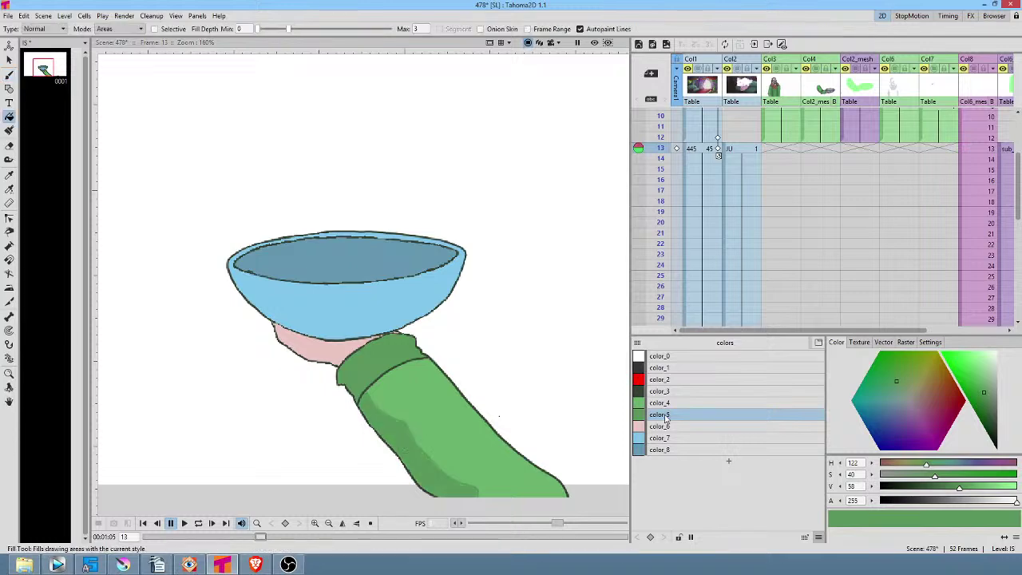
# Add a copy of color_5 darkened to saturation 39 and value 49, and shade the lower side of the cuff with it
pyautogui.click(730, 462)
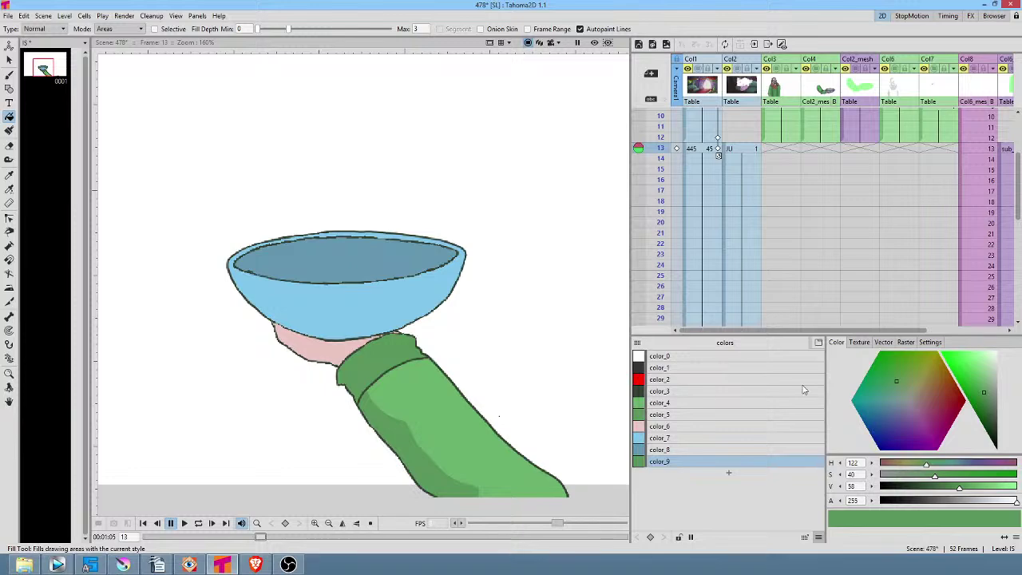
pyautogui.moveTo(988, 402); pyautogui.dragTo(986, 406)
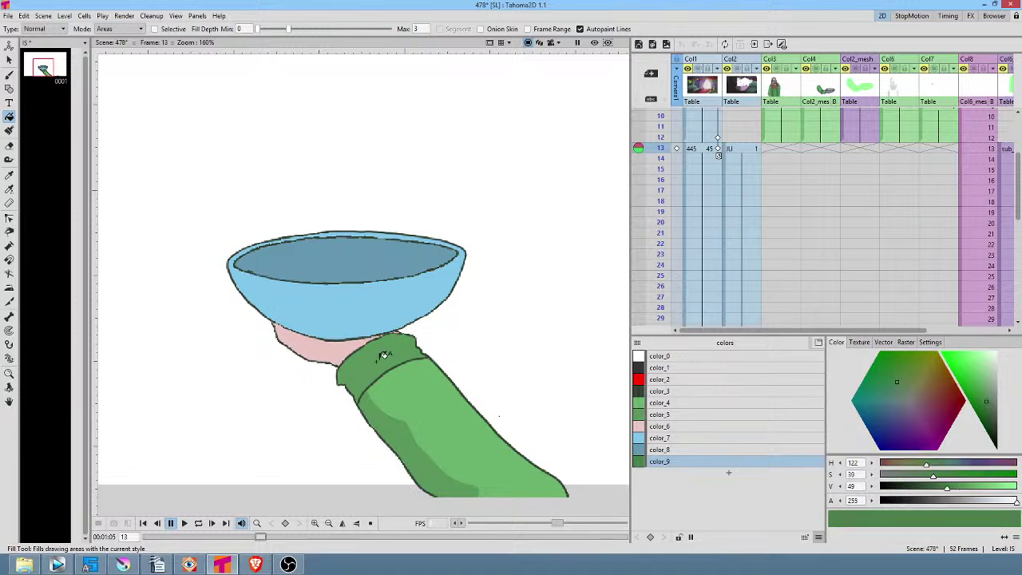
pyautogui.press('b')
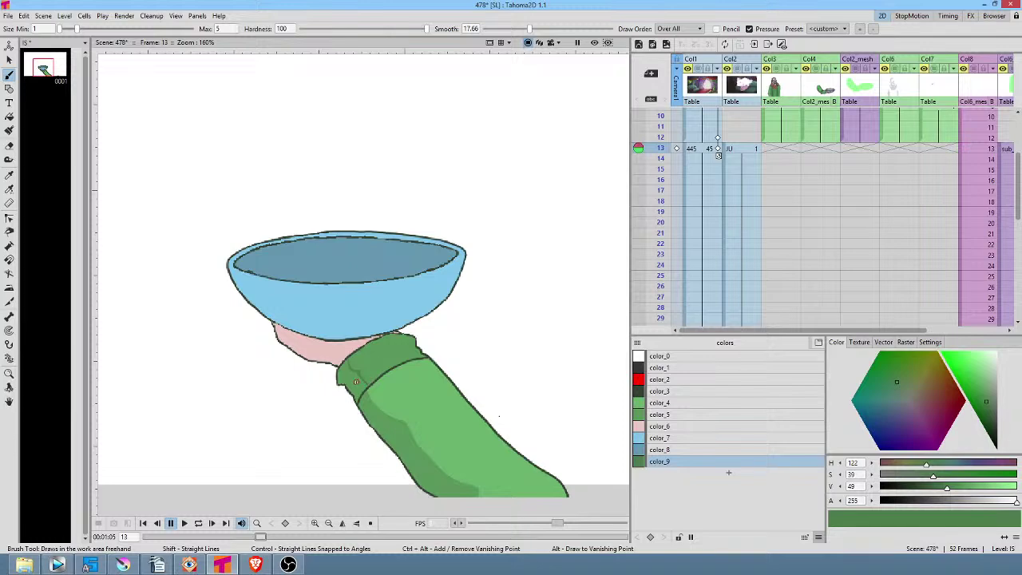
pyautogui.press('f')
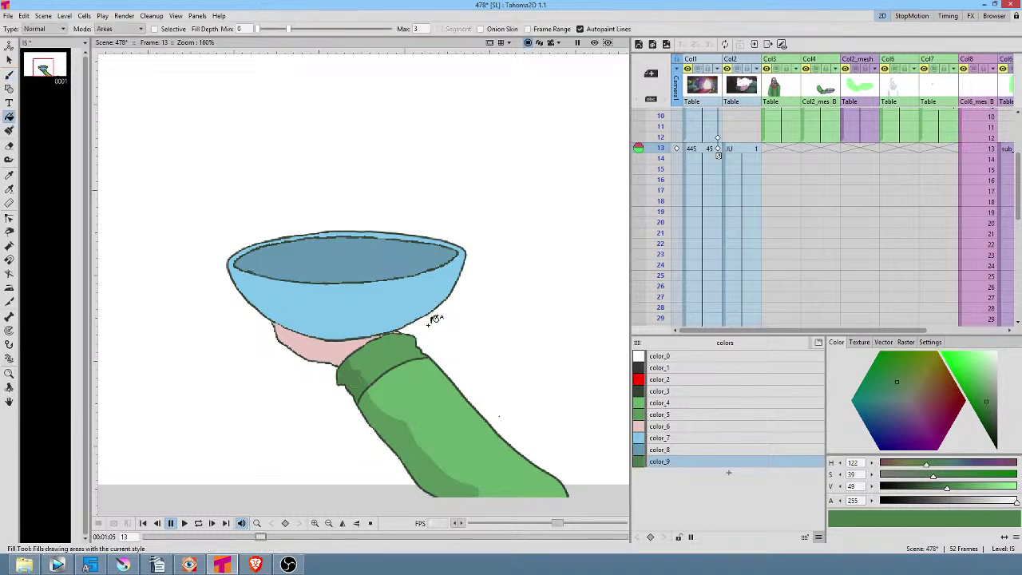
# Darken the hand's style, color_6, to saturation 14 and value 74
pyautogui.click(685, 425)
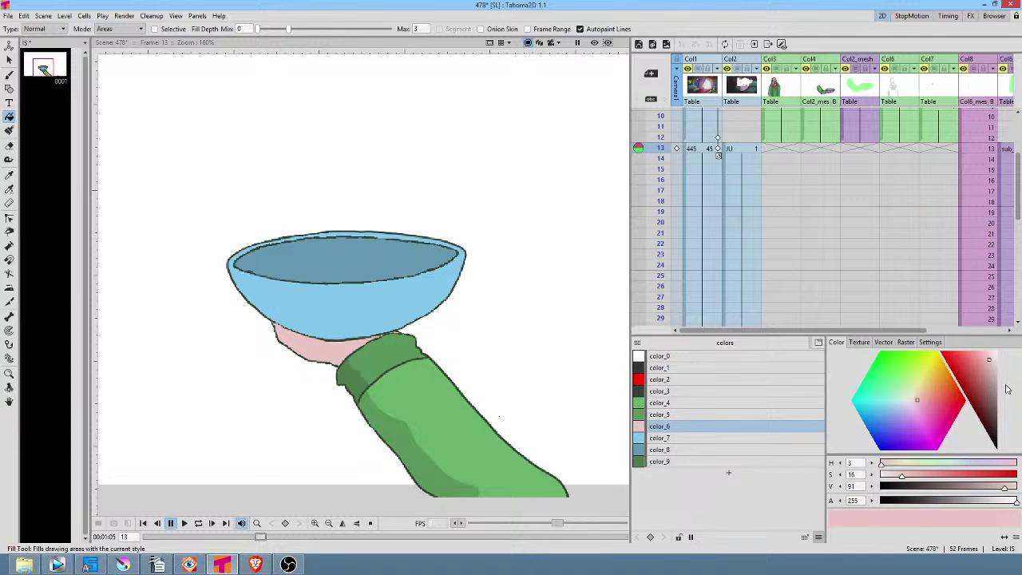
pyautogui.moveTo(988, 361); pyautogui.dragTo(990, 376)
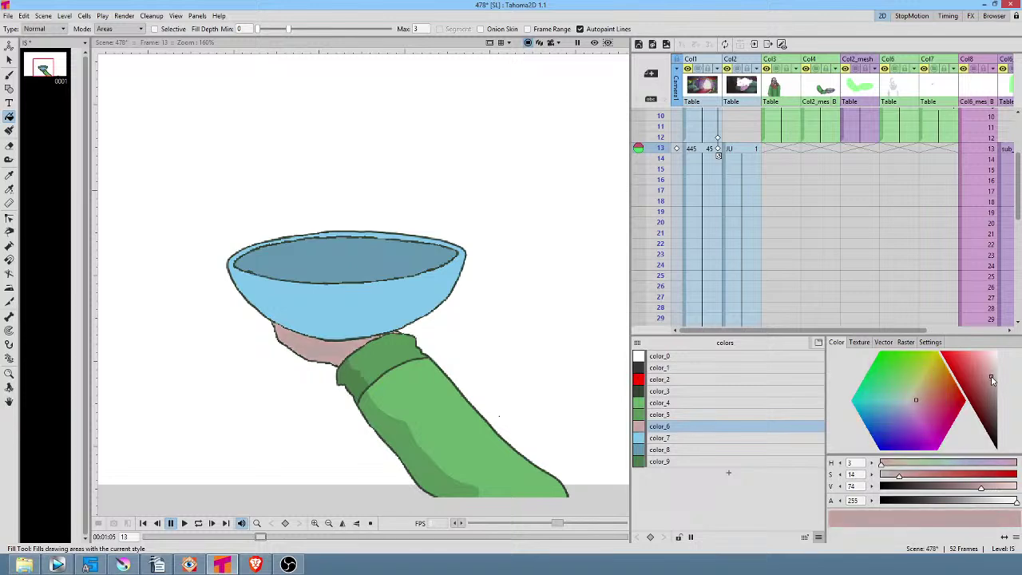
# Add a copy of color_7 with saturation 45 and value 81, draw a curved shadow line across the bowl's outer wall, and fill the area below it
pyautogui.click(683, 452)
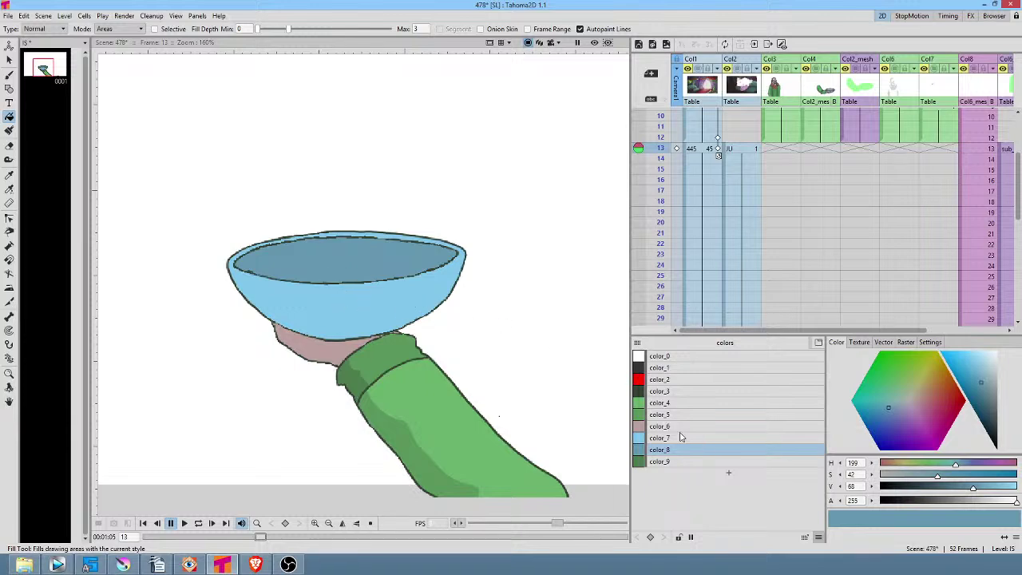
pyautogui.click(690, 439)
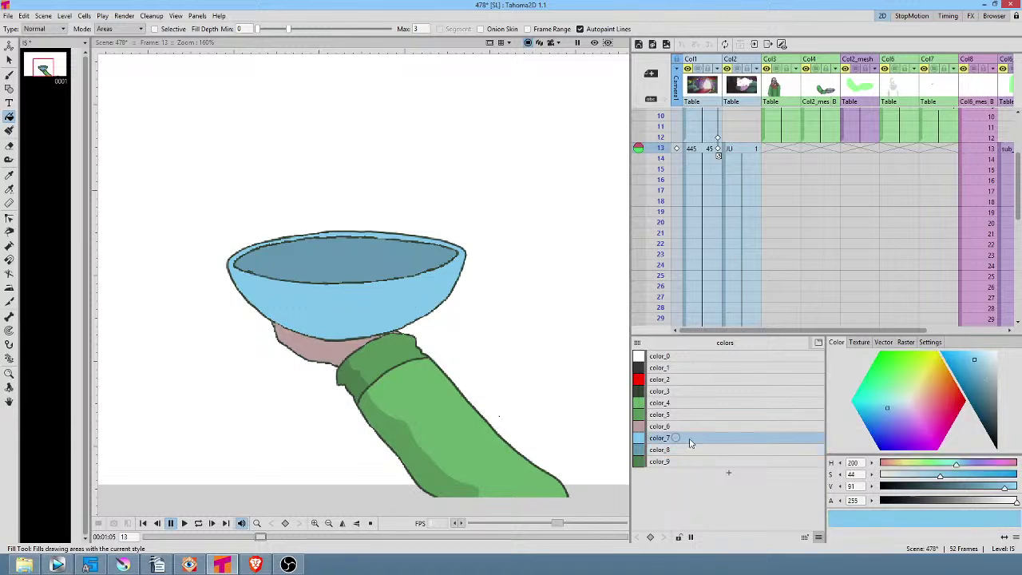
pyautogui.click(729, 477)
pyautogui.press('b')
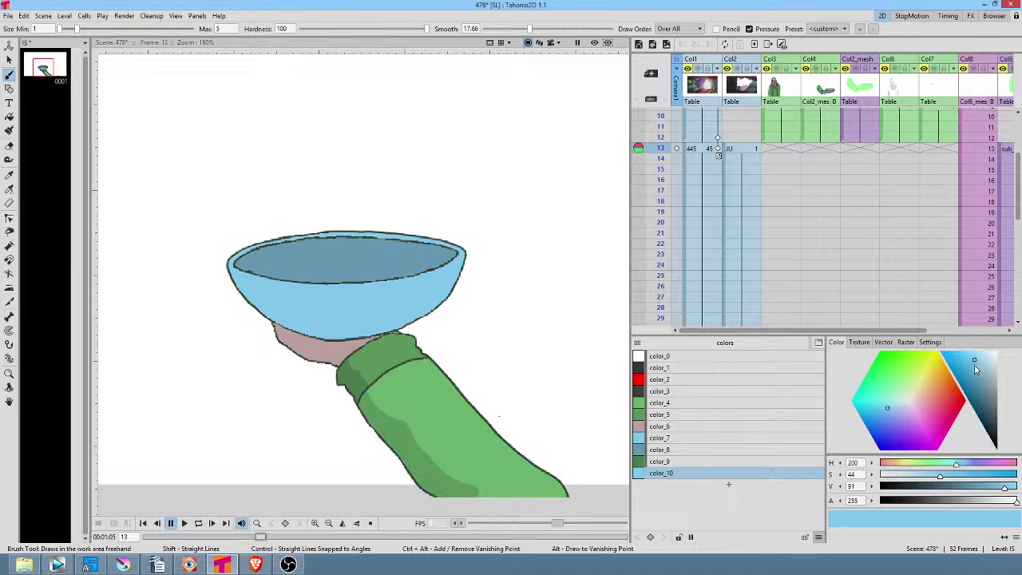
pyautogui.moveTo(974, 364); pyautogui.dragTo(977, 372)
pyautogui.press('f')
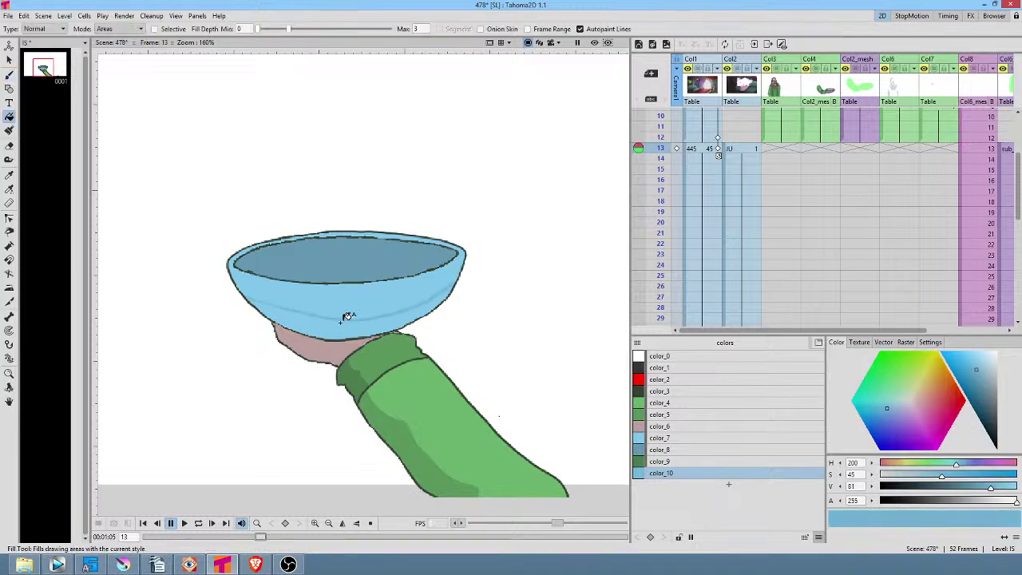
pyautogui.click(343, 317)
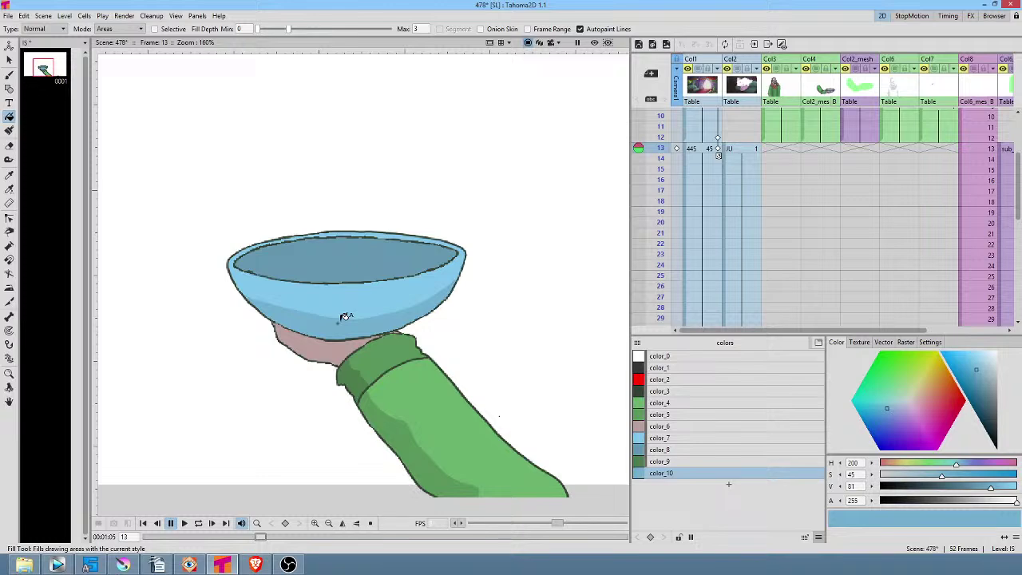
# Add a copy of color_8 with saturation 40 and value 57, draw a curved shadow line inside the bowl, and fill the area beneath it
pyautogui.click(682, 449)
pyautogui.click(727, 486)
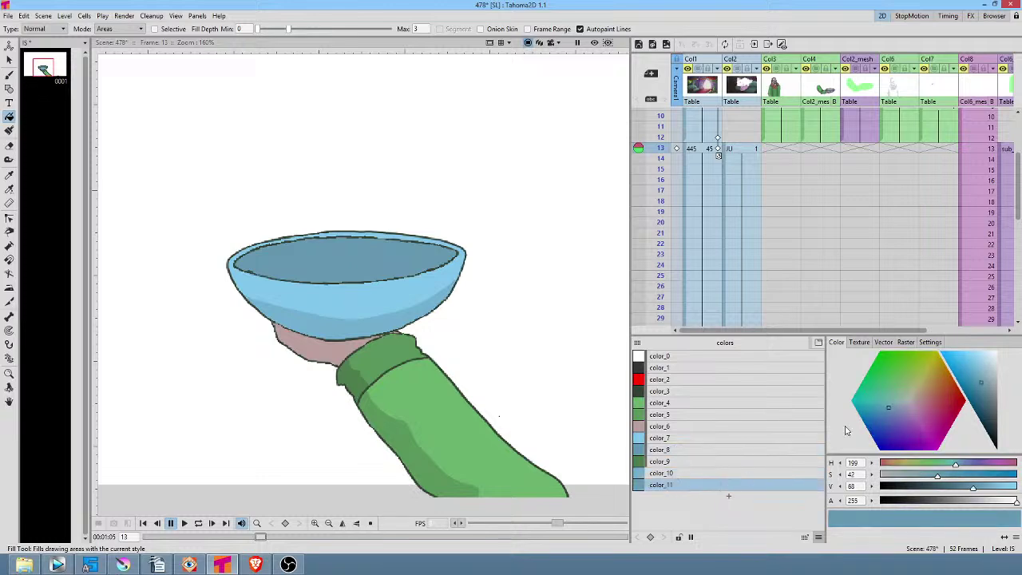
pyautogui.moveTo(984, 392); pyautogui.dragTo(985, 398)
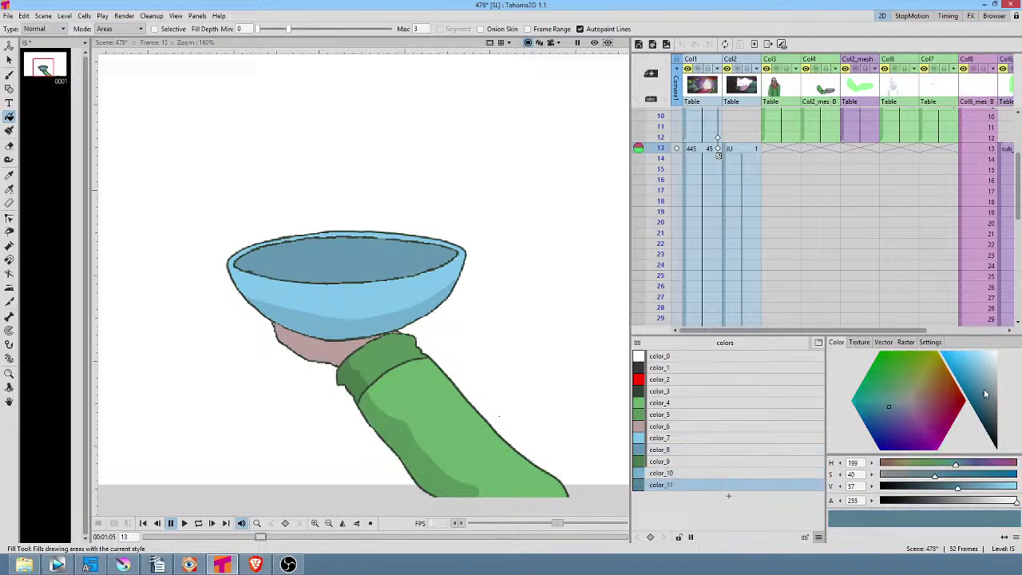
pyautogui.press('b')
pyautogui.moveTo(264, 272); pyautogui.dragTo(411, 263)
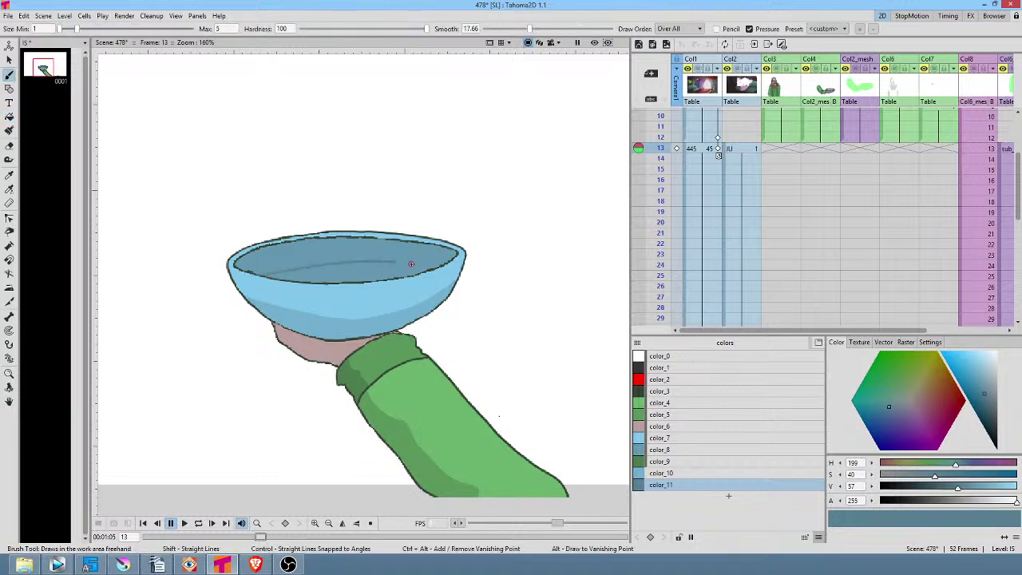
pyautogui.press('f')
pyautogui.click(370, 266)
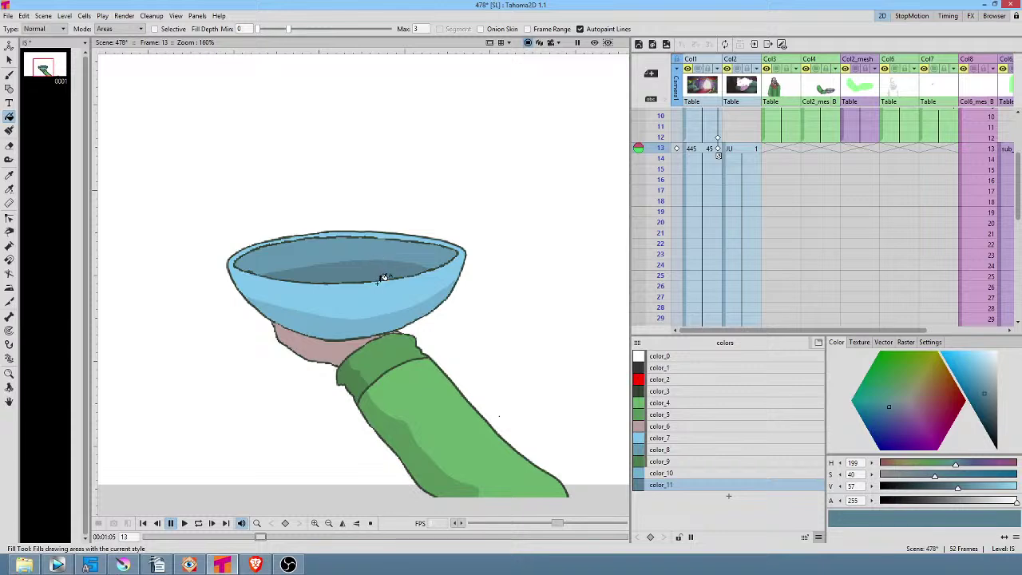
# Extend the exposure of the IS drawing from frame 13 through frame 52
pyautogui.scroll(-3, 381, 276)
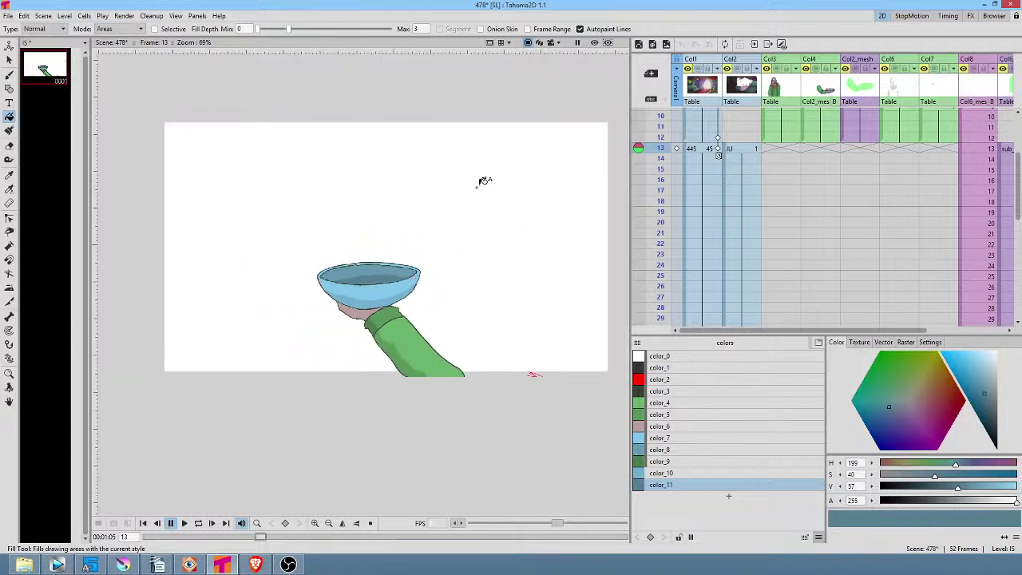
pyautogui.moveTo(916, 200); pyautogui.dragTo(760, 205)
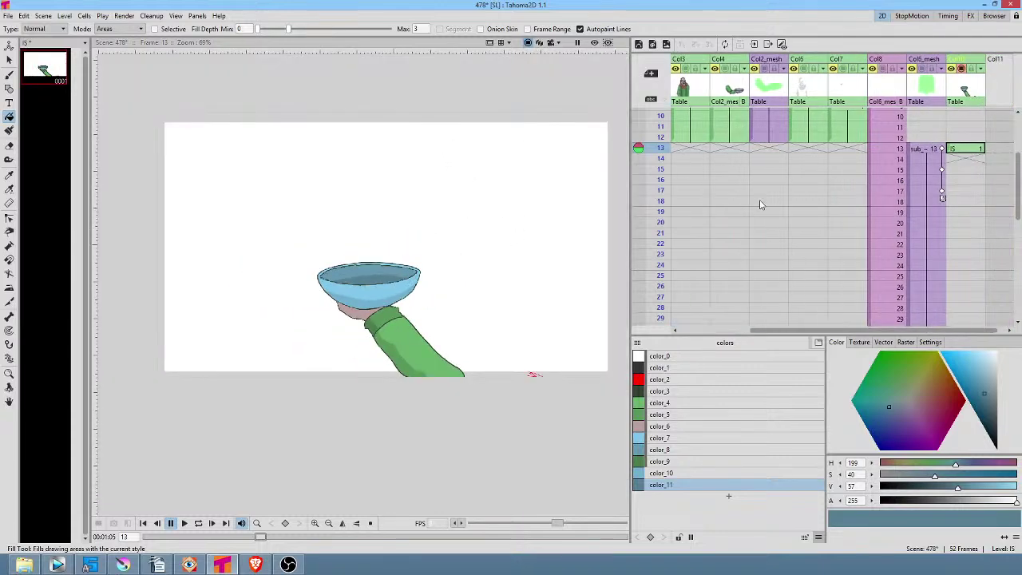
pyautogui.click(964, 149)
pyautogui.moveTo(973, 155); pyautogui.dragTo(974, 283)
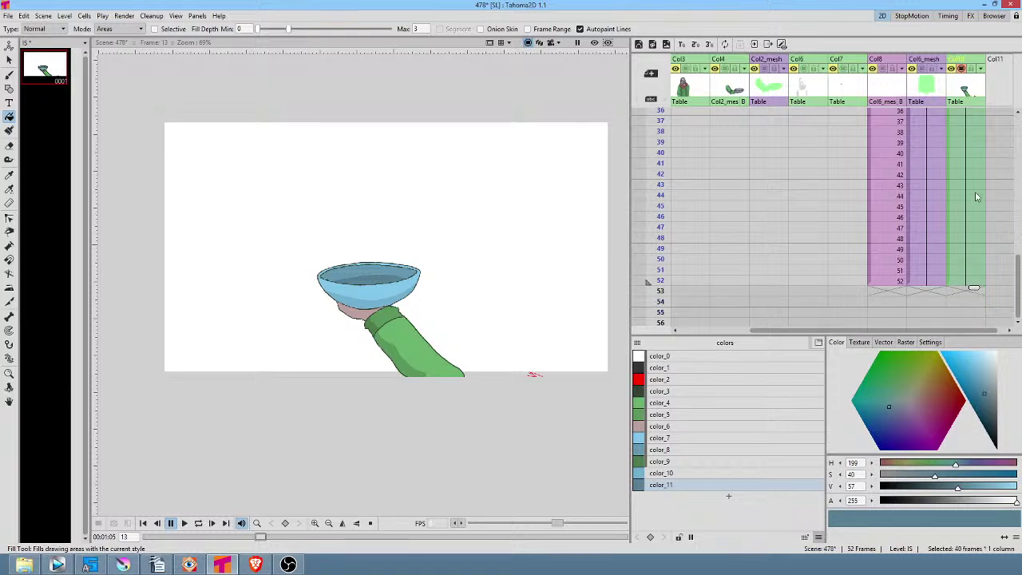
pyautogui.scroll(6, 962, 188)
pyautogui.click(960, 241)
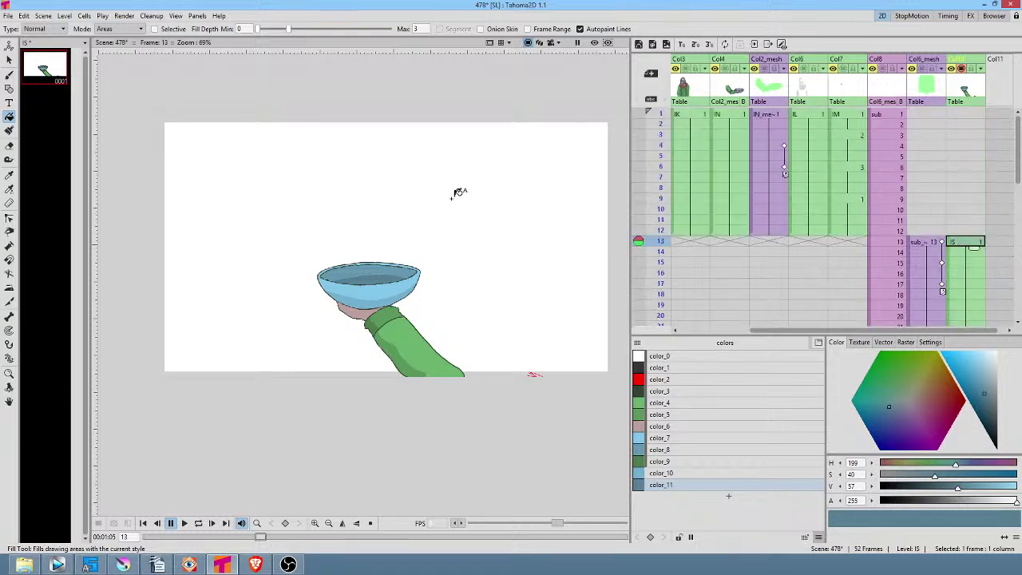
# Move the arm column's center point below the sleeve's cut end, at about X 118 px, Y -419 px, with the Animate tool
pyautogui.press('a')
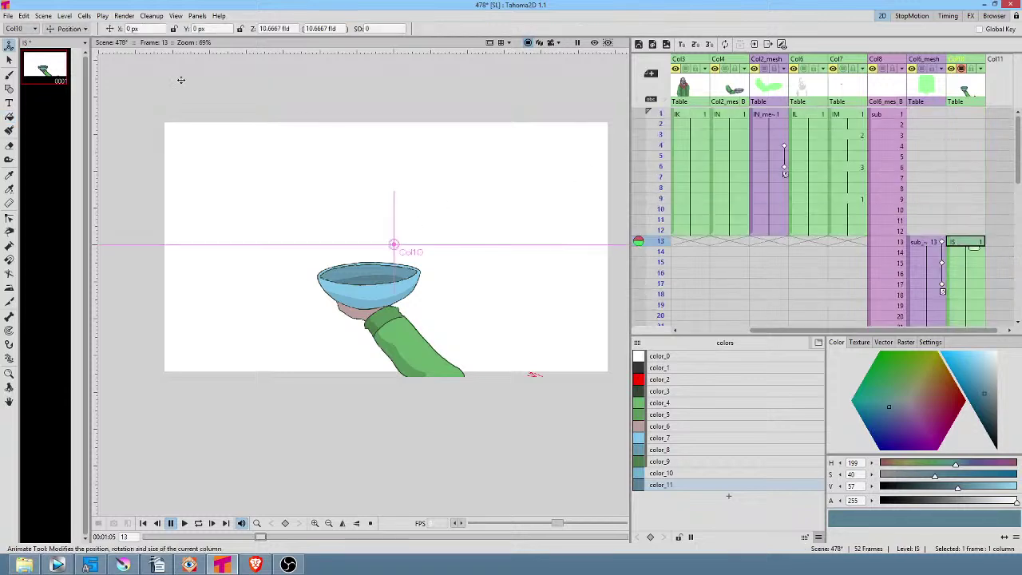
pyautogui.click(83, 29)
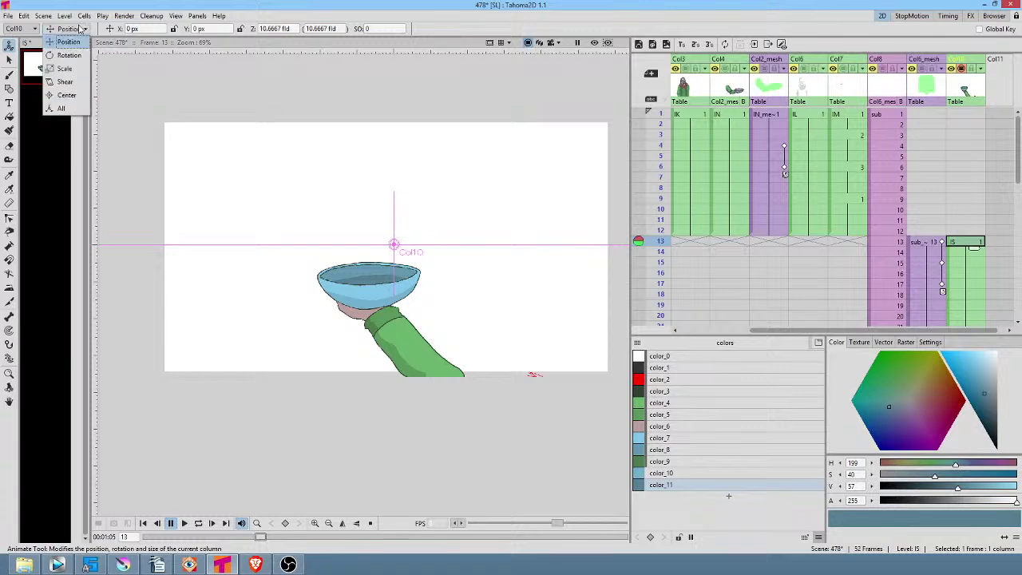
pyautogui.click(77, 94)
pyautogui.moveTo(394, 244); pyautogui.dragTo(438, 399)
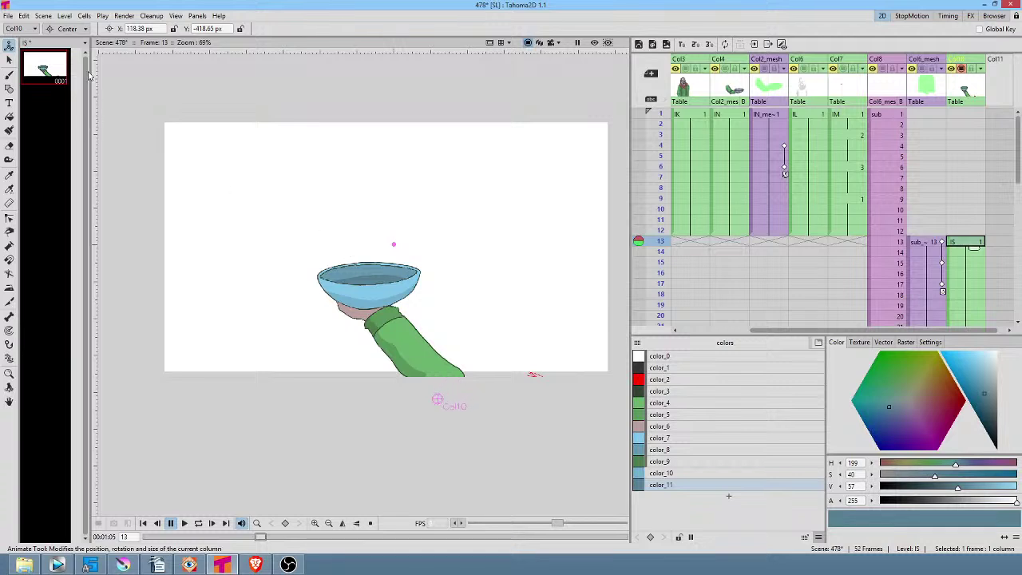
# At frame 13, key the arm below the camera frame, rotated 7.77° at about X 241 px, Y -329 px, with the other columns shown
pyautogui.click(67, 29)
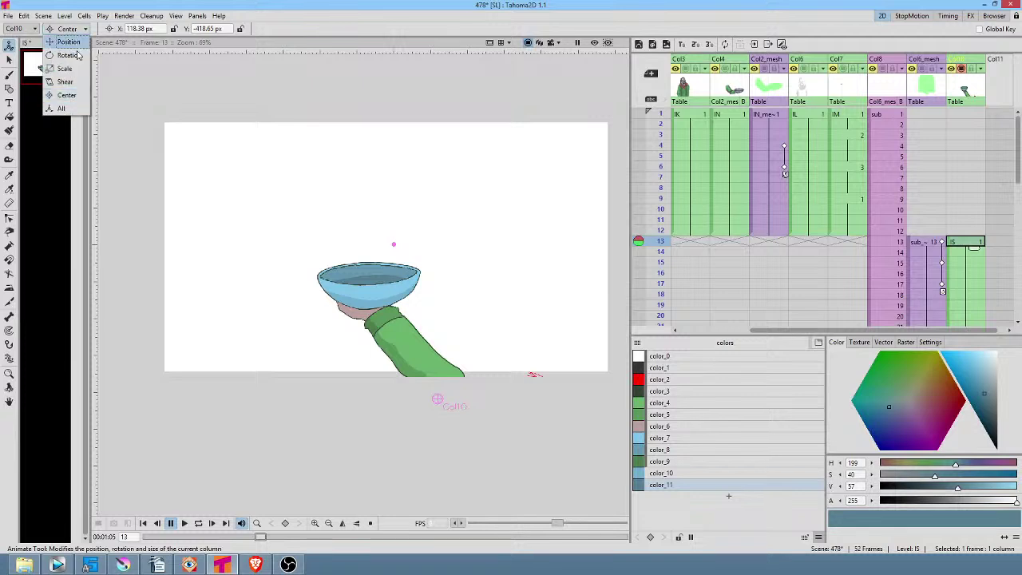
pyautogui.click(64, 109)
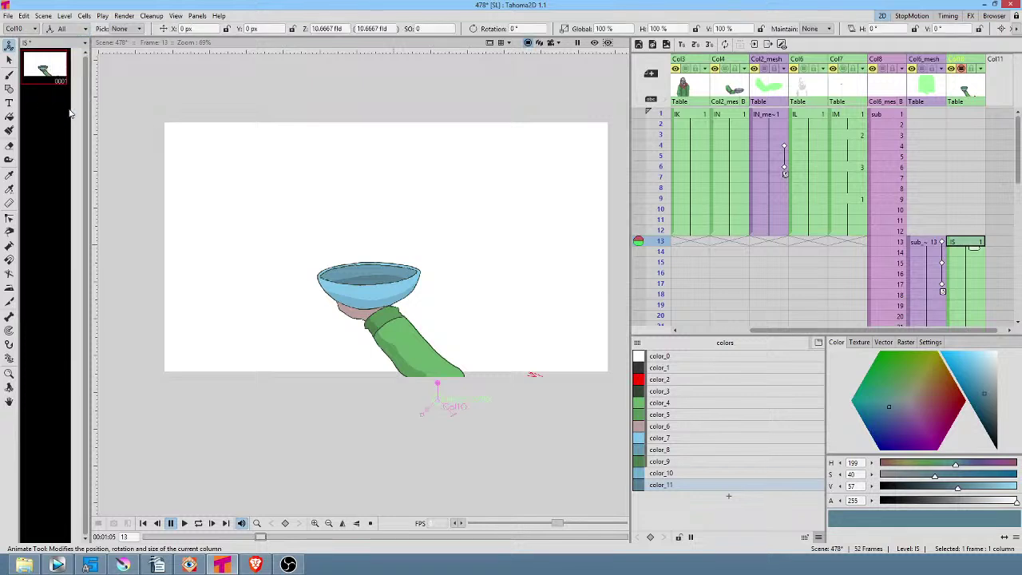
pyautogui.moveTo(439, 389); pyautogui.dragTo(636, 513)
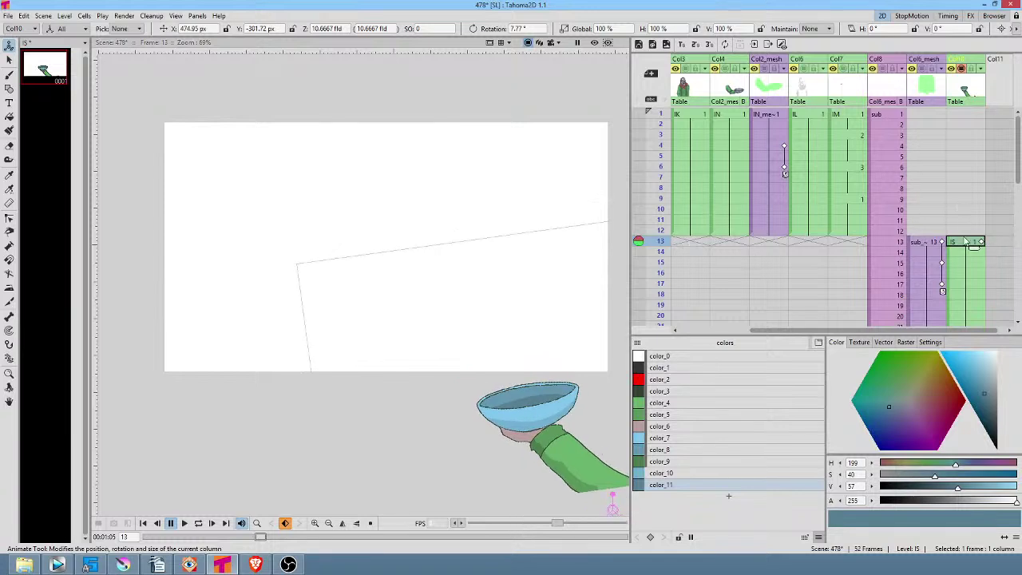
pyautogui.hotkey('ctrl', 'z')
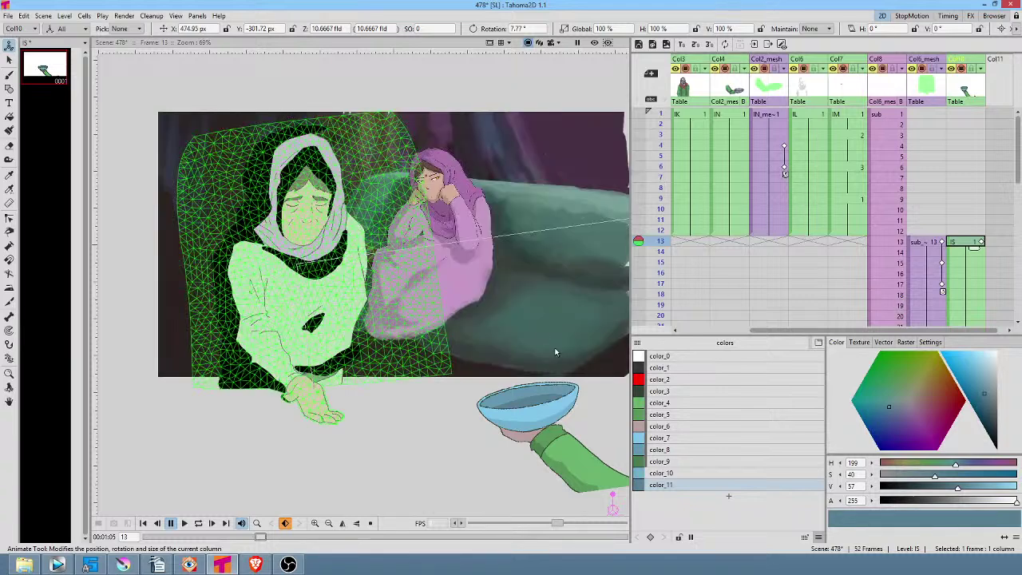
pyautogui.moveTo(540, 452); pyautogui.dragTo(479, 460)
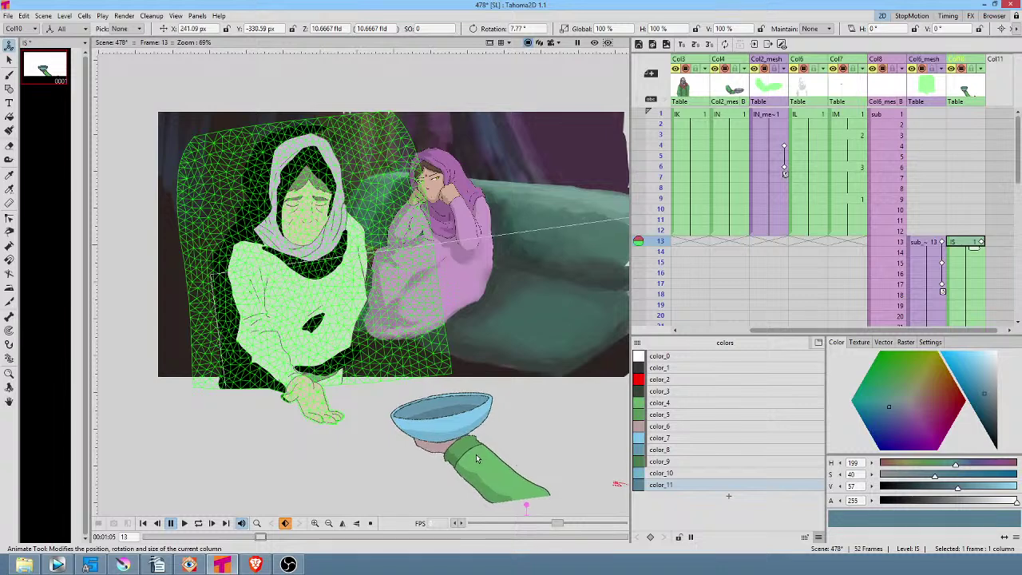
# At frame 16, key the bowl beside the woman's hand, rotated -1.25° at about X 72 px, Y -175 px, and scrub through the motion
pyautogui.click(975, 275)
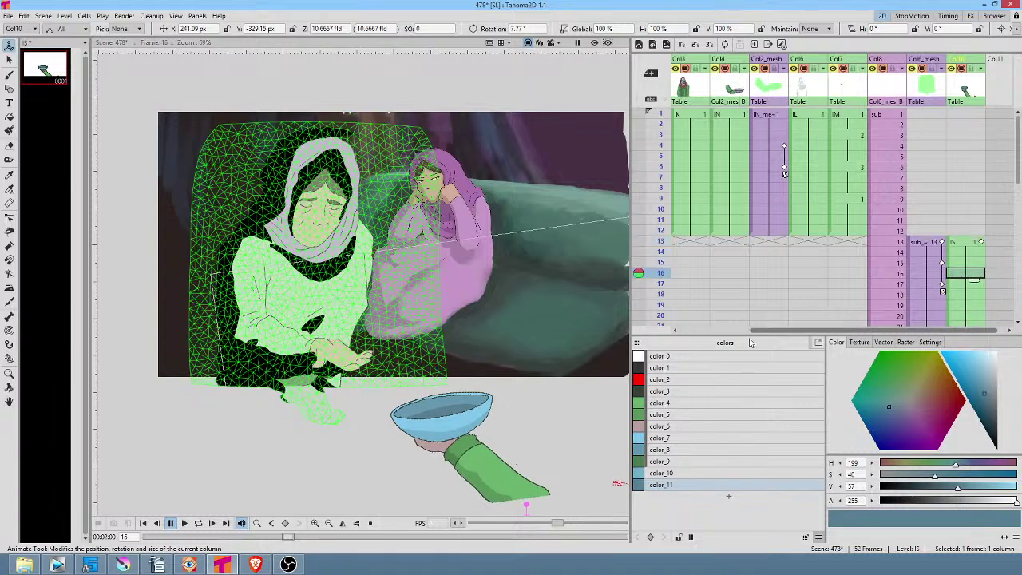
pyautogui.moveTo(490, 469); pyautogui.dragTo(435, 389)
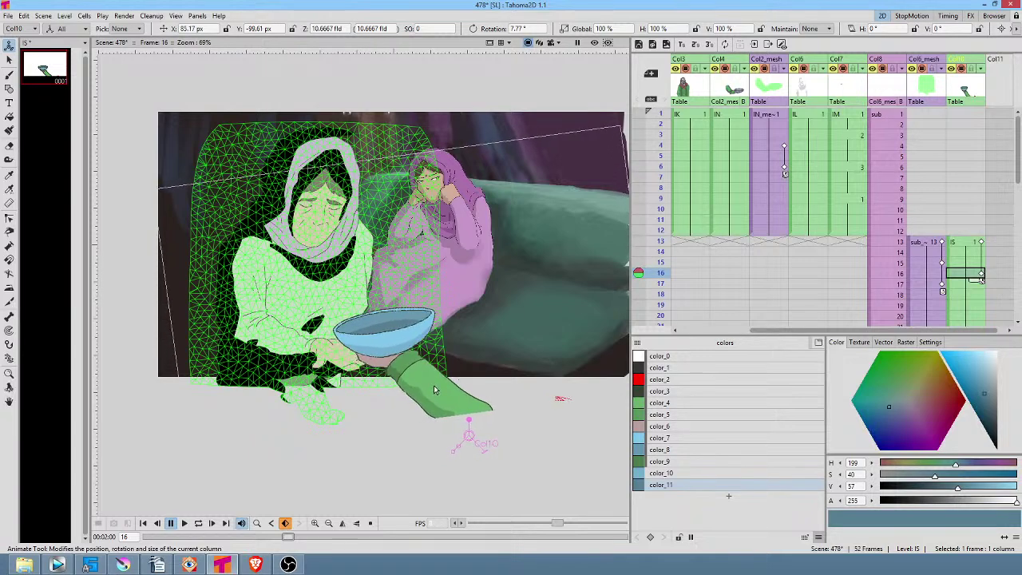
pyautogui.moveTo(469, 420); pyautogui.dragTo(472, 421)
pyautogui.moveTo(441, 387); pyautogui.dragTo(435, 416)
pyautogui.moveTo(656, 189); pyautogui.dragTo(669, 279)
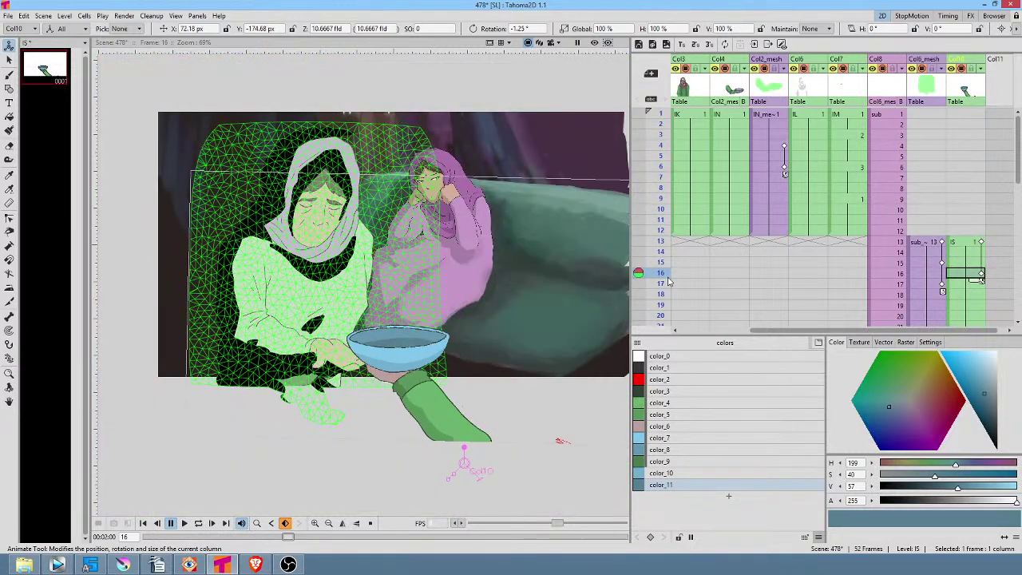
# Re-key the arm at frame 13 with rotation -0.79°, position the bowl just beside the woman's outstretched hand, and scrub through the motion
pyautogui.click(967, 242)
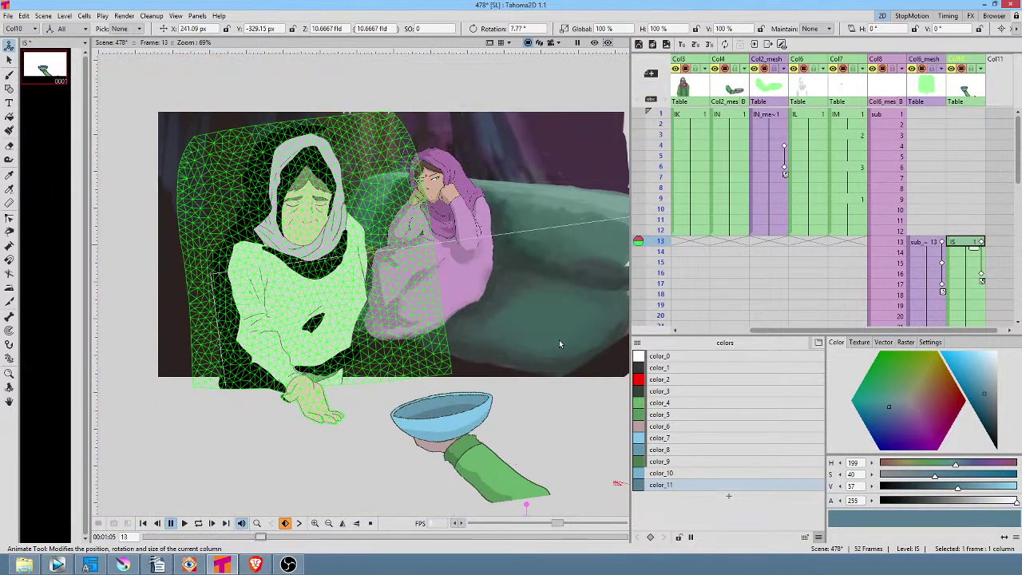
pyautogui.moveTo(525, 507); pyautogui.dragTo(528, 506)
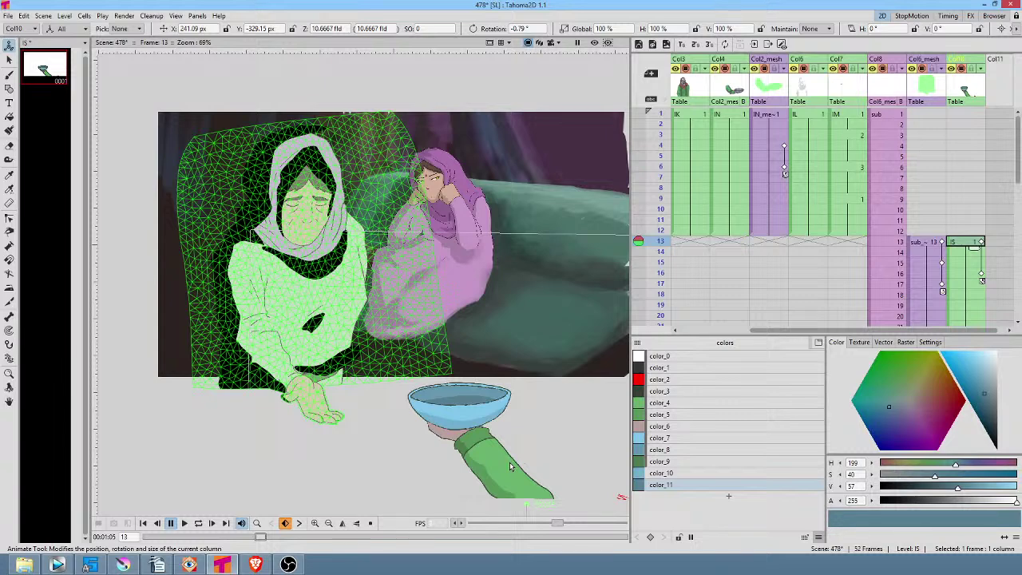
pyautogui.moveTo(511, 472); pyautogui.dragTo(424, 443)
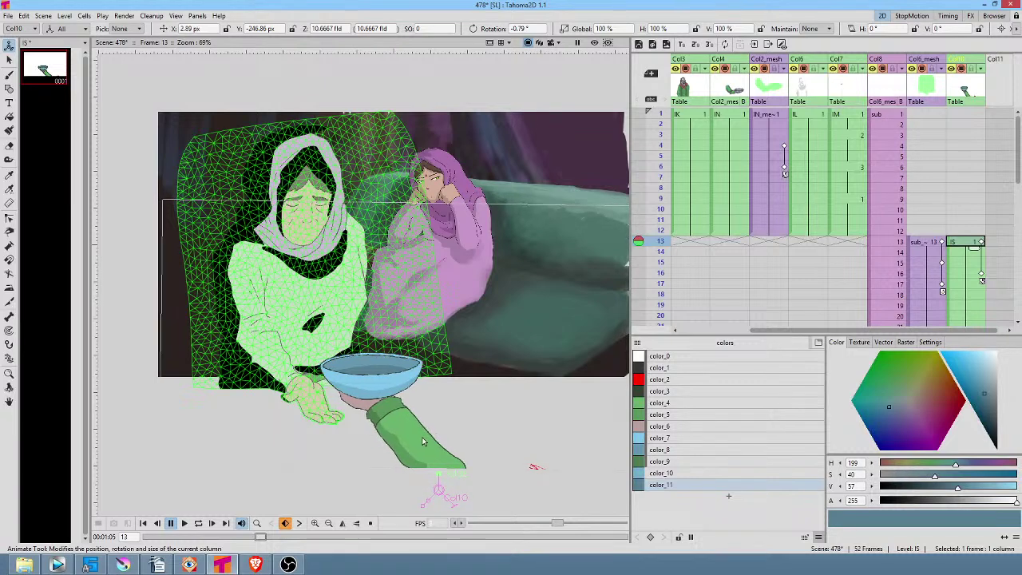
pyautogui.moveTo(660, 219); pyautogui.dragTo(649, 241)
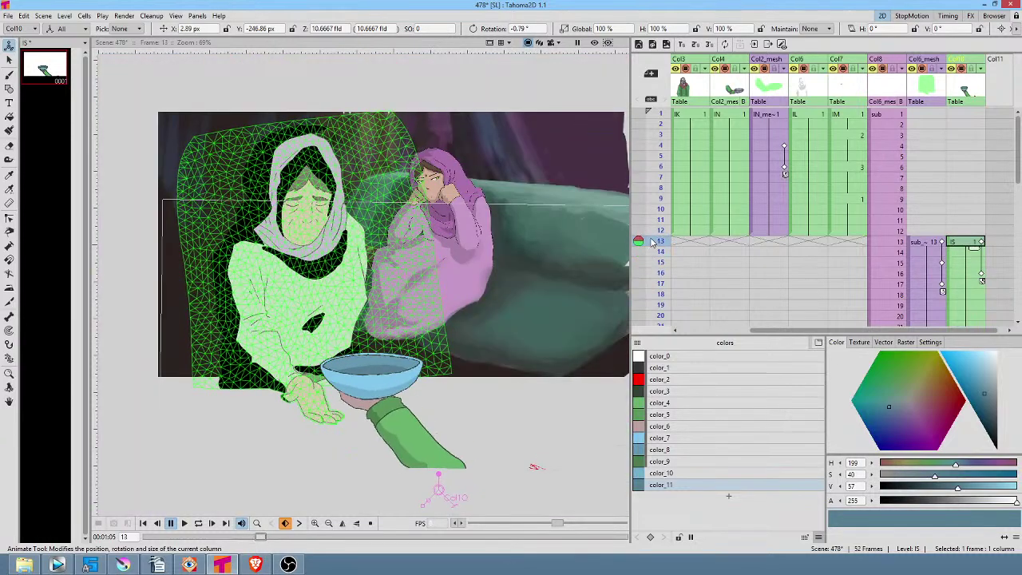
pyautogui.moveTo(416, 458); pyautogui.dragTo(458, 459)
pyautogui.moveTo(654, 201); pyautogui.dragTo(637, 251)
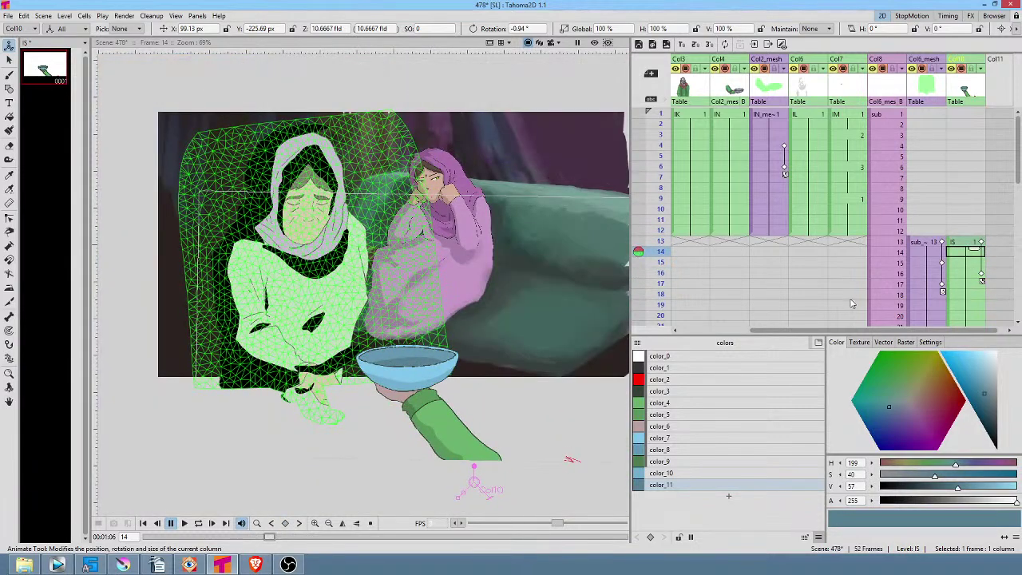
# At frame 16, re-key the bowl-holding arm at about X 56 px, Y -170 px, and render the scene
pyautogui.click(962, 276)
pyautogui.moveTo(433, 403); pyautogui.dragTo(426, 396)
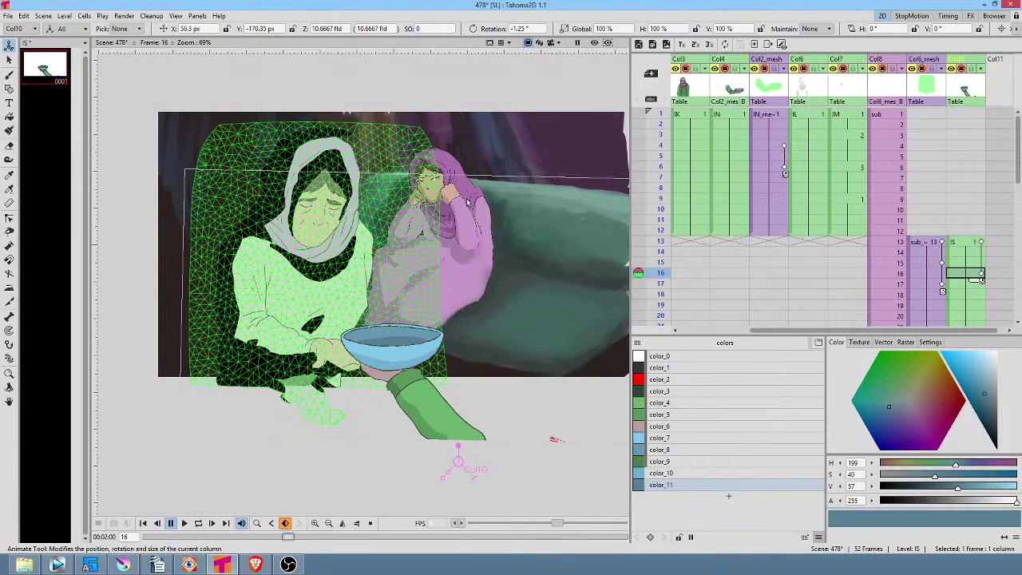
pyautogui.hotkey('ctrl', 'shift', 'r')
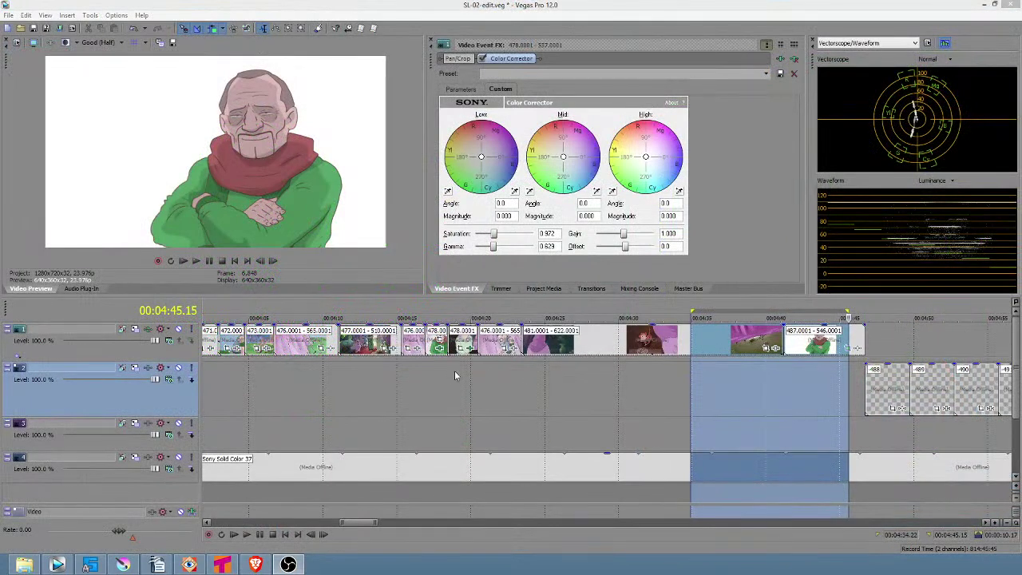
# Switch to Vegas Pro, play the sequence leading into the rendered shot, and mark the stretch around its bowl handover
pyautogui.click(416, 364)
pyautogui.press('space')
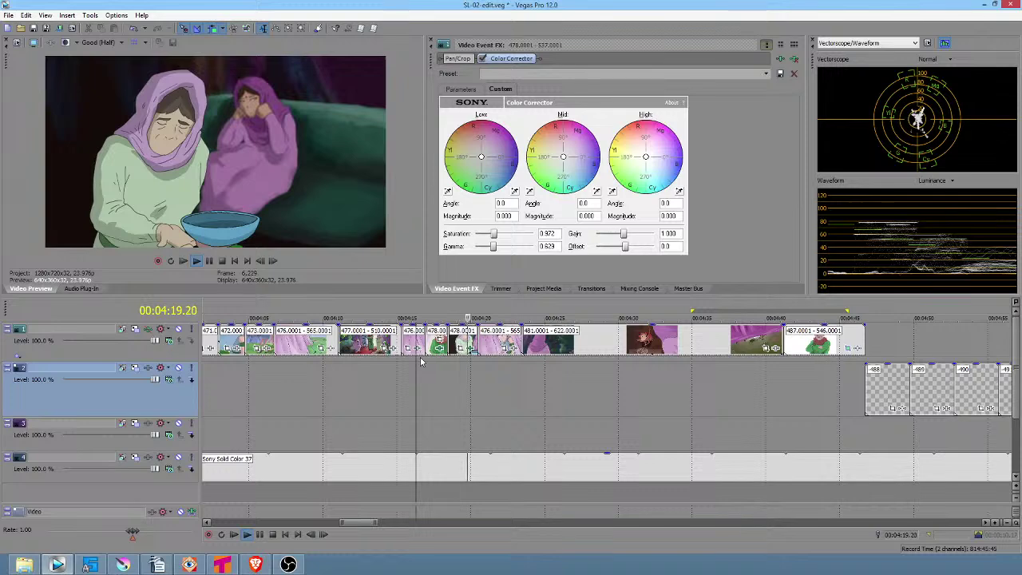
pyautogui.press('space')
pyautogui.moveTo(421, 360); pyautogui.dragTo(462, 363)
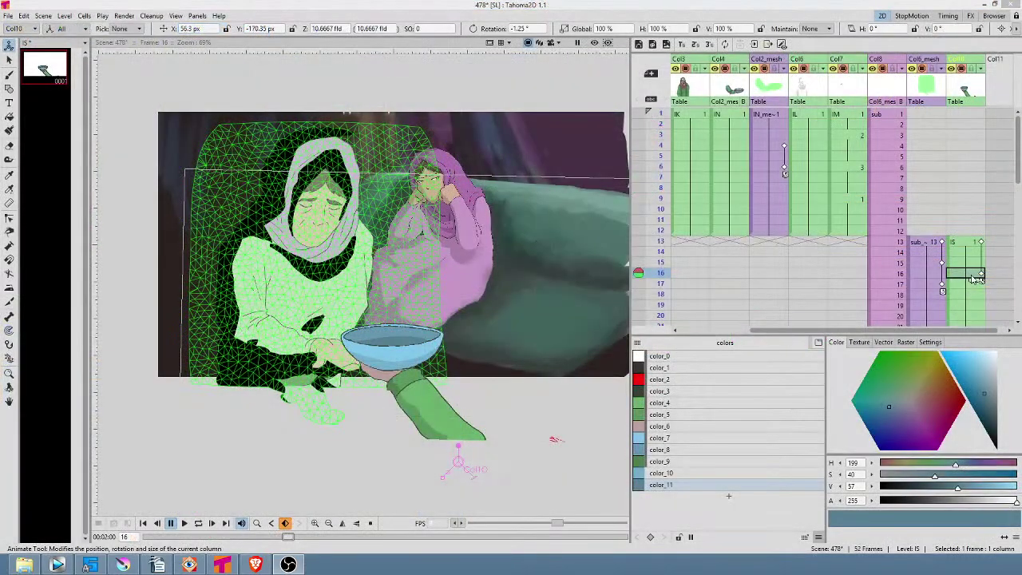
# Back in Tahoma2D, raise the arm at frame 16 to about X 64 px, Y -108 px, scrub frames 13 to 16, and render the scene
pyautogui.moveTo(438, 441); pyautogui.dragTo(439, 419)
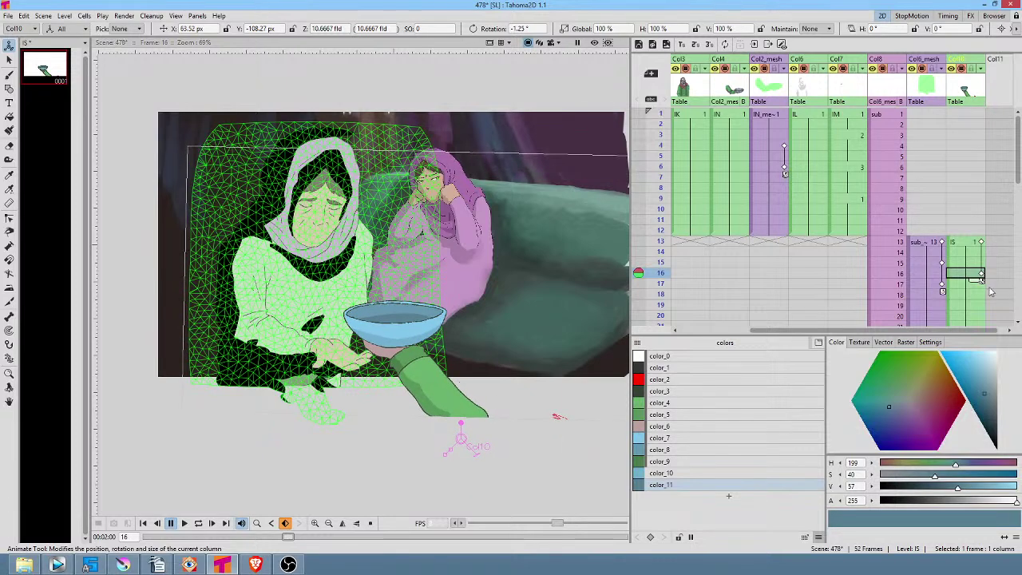
pyautogui.click(968, 243)
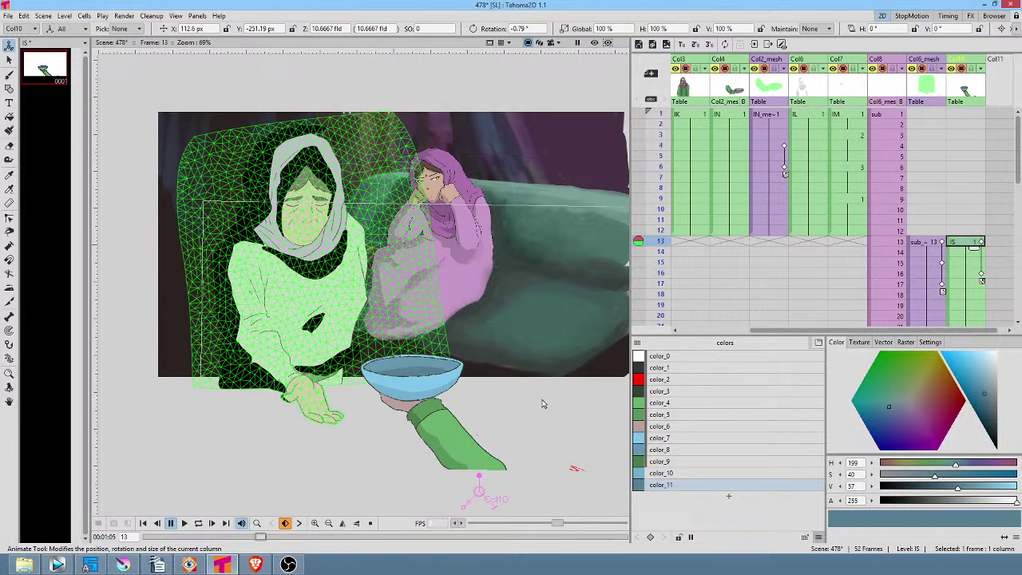
pyautogui.moveTo(666, 241); pyautogui.dragTo(672, 274)
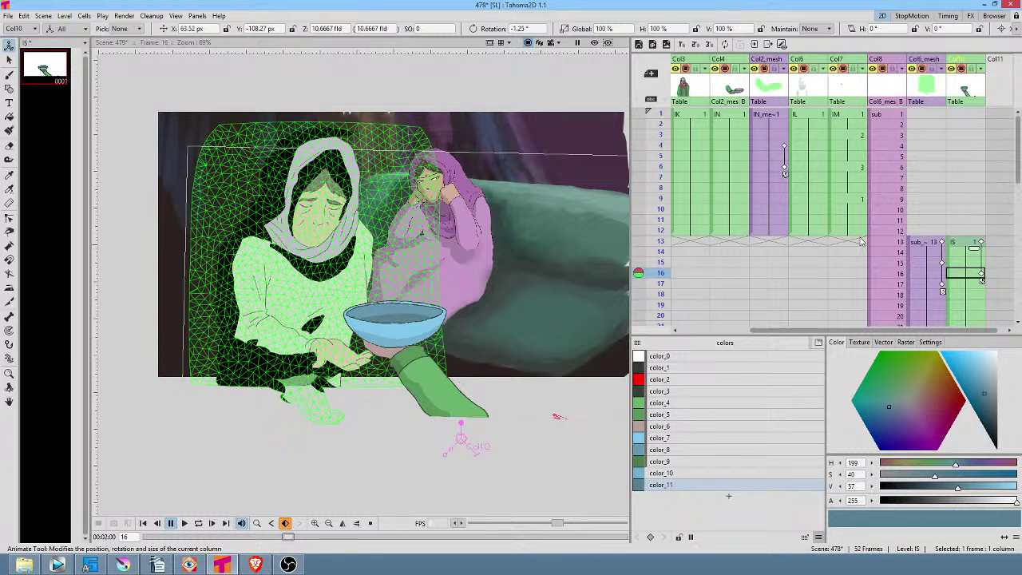
pyautogui.click(973, 243)
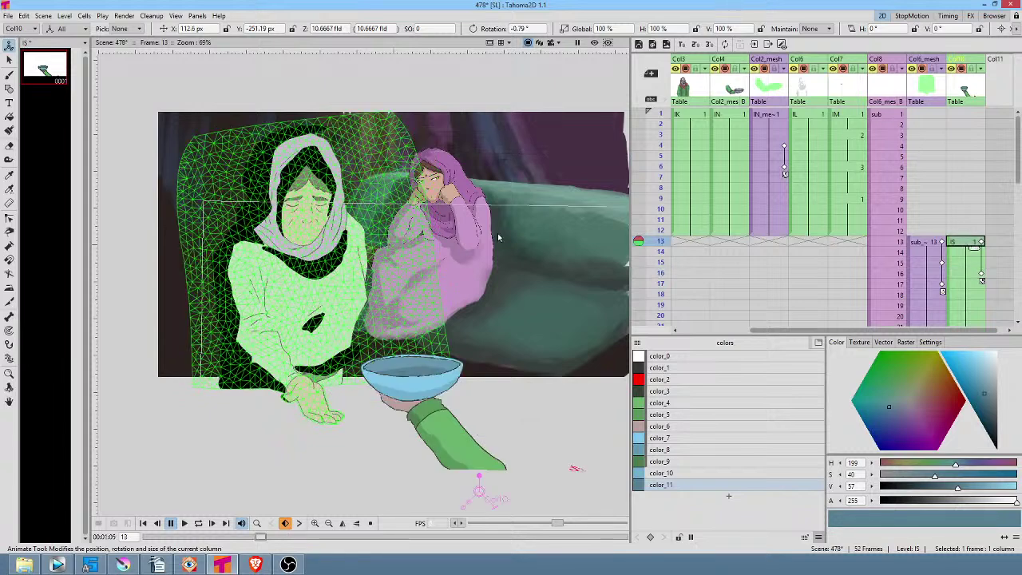
pyautogui.hotkey('ctrl', 'shift', 'r')
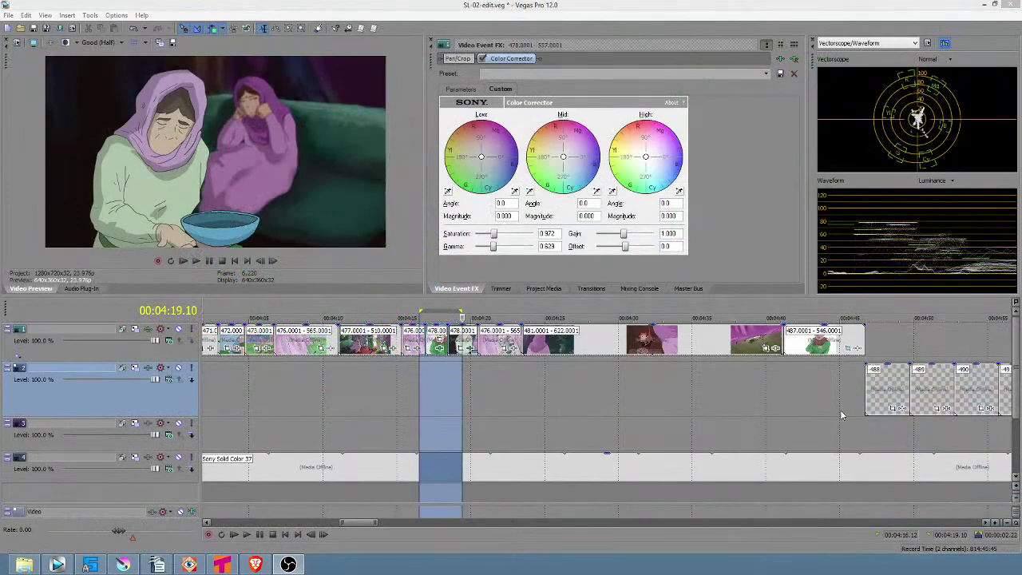
# Switch to Vegas Pro and play the updated shot from just before the bowl handover
pyautogui.click(446, 367)
pyautogui.press('space')
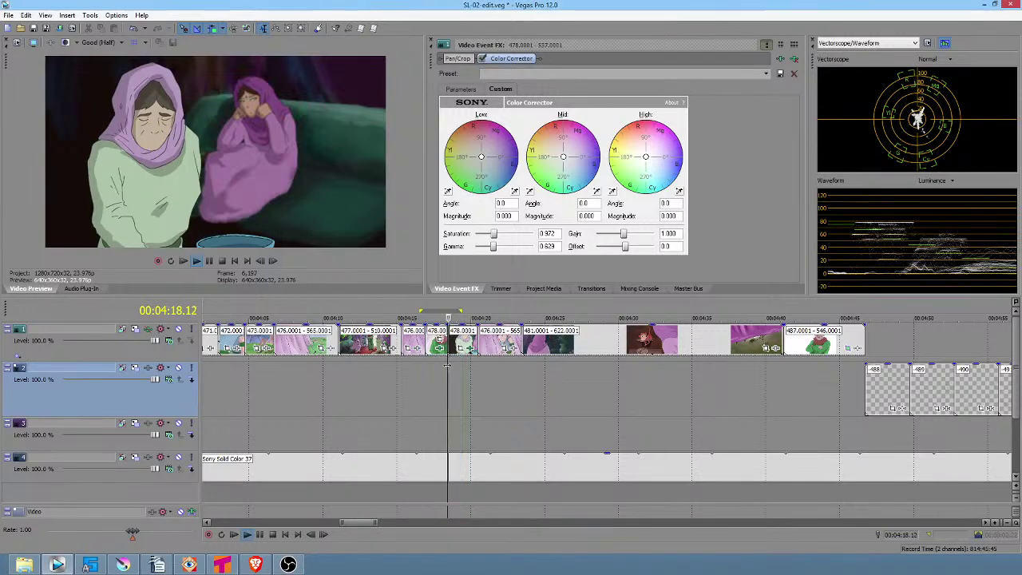
pyautogui.click(412, 370)
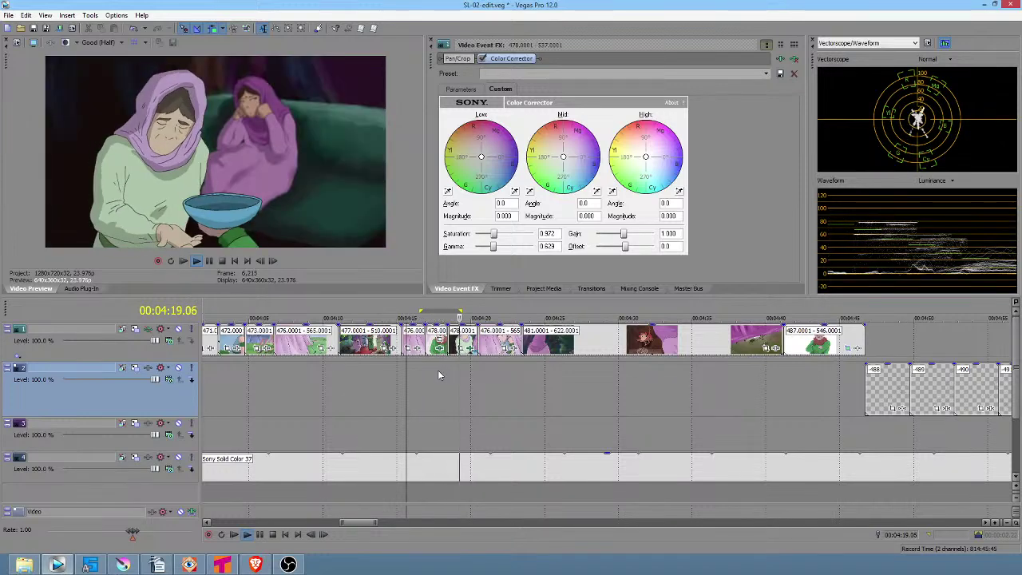
pyautogui.press('space')
# Scrub closely over the cut from the old man to the women to examine the timing of the bowl's entrance
pyautogui.moveTo(448, 371)
pyautogui.mouseDown()
pyautogui.moveTo(497, 374)
pyautogui.moveTo(438, 370)
pyautogui.moveTo(454, 380)
pyautogui.mouseUp()
pyautogui.scroll(4, 453, 383)
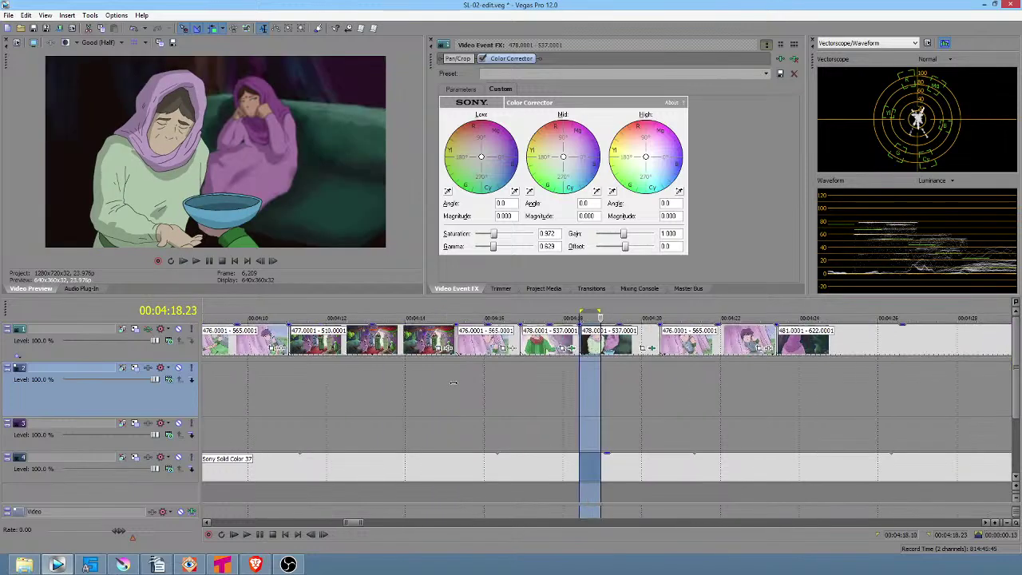
pyautogui.moveTo(547, 374); pyautogui.dragTo(579, 367)
pyautogui.moveTo(564, 367); pyautogui.dragTo(589, 367)
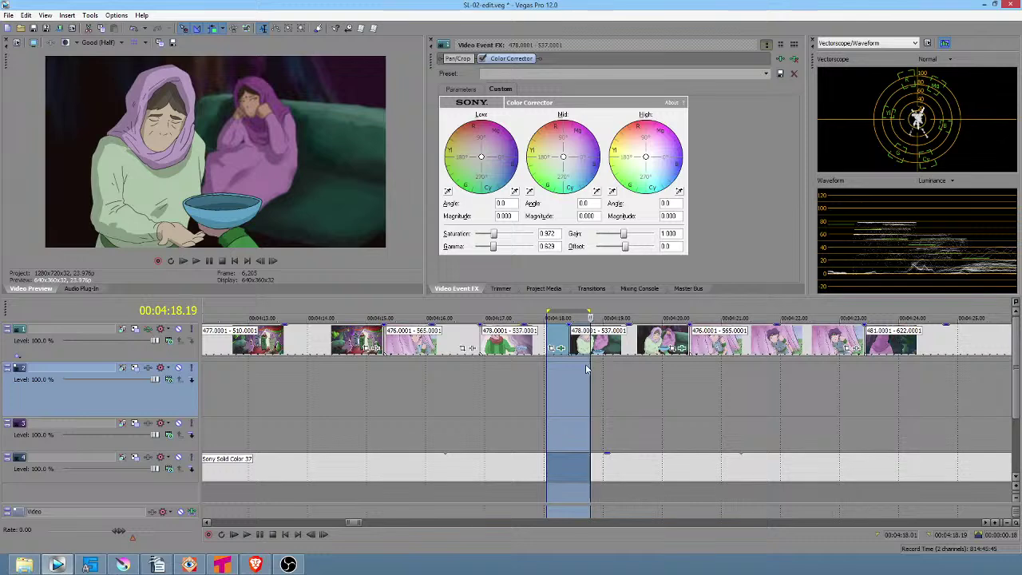
pyautogui.click(556, 370)
pyautogui.scroll(3, 557, 370)
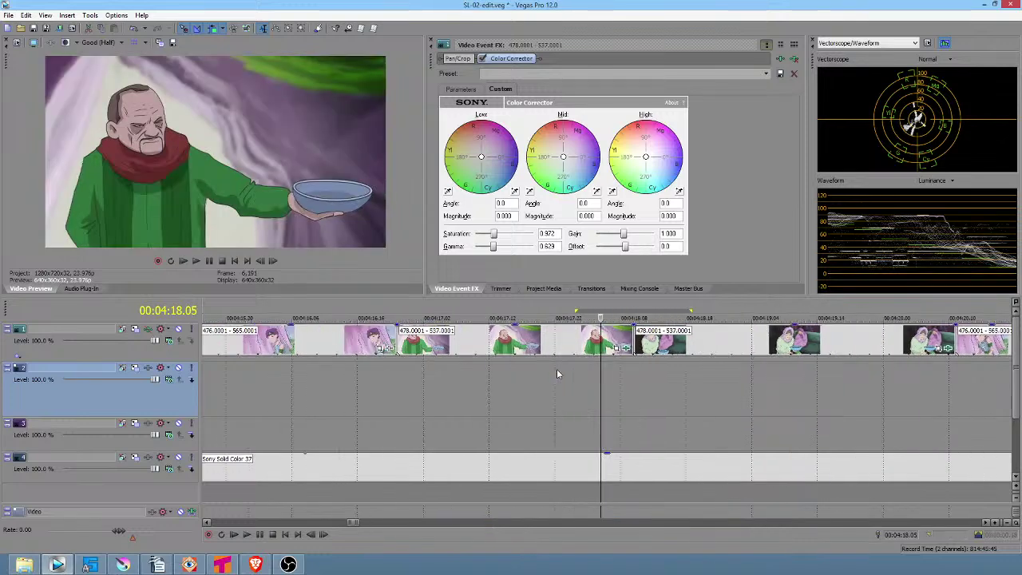
pyautogui.moveTo(620, 379); pyautogui.dragTo(704, 373)
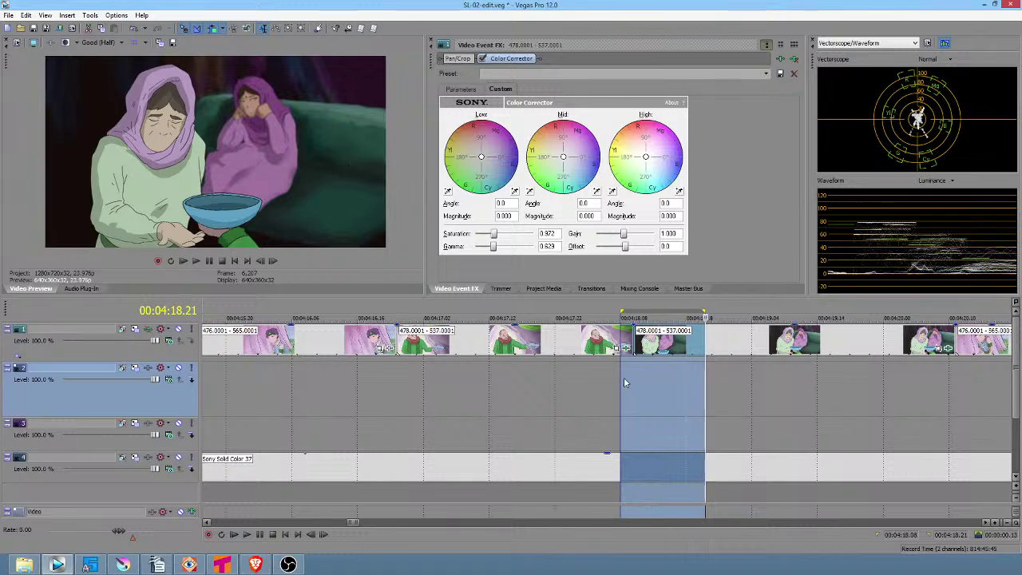
pyautogui.moveTo(615, 375); pyautogui.dragTo(704, 373)
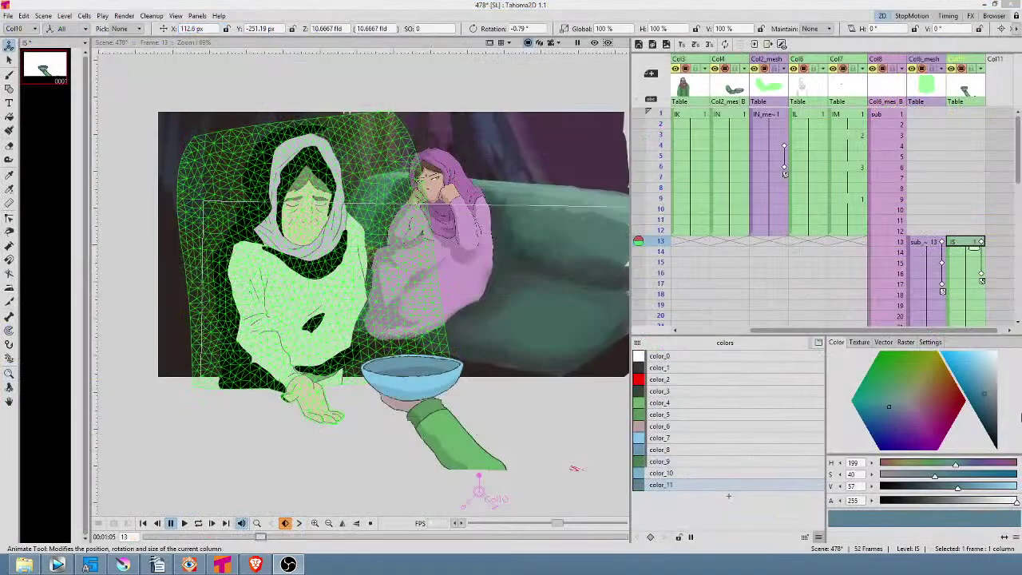
# In Tahoma2D, shift the arm column's keyframes from 16 to 20 and from 13 to 17, and scrub through the motion
pyautogui.moveTo(836, 261); pyautogui.dragTo(787, 168)
pyautogui.click(932, 182)
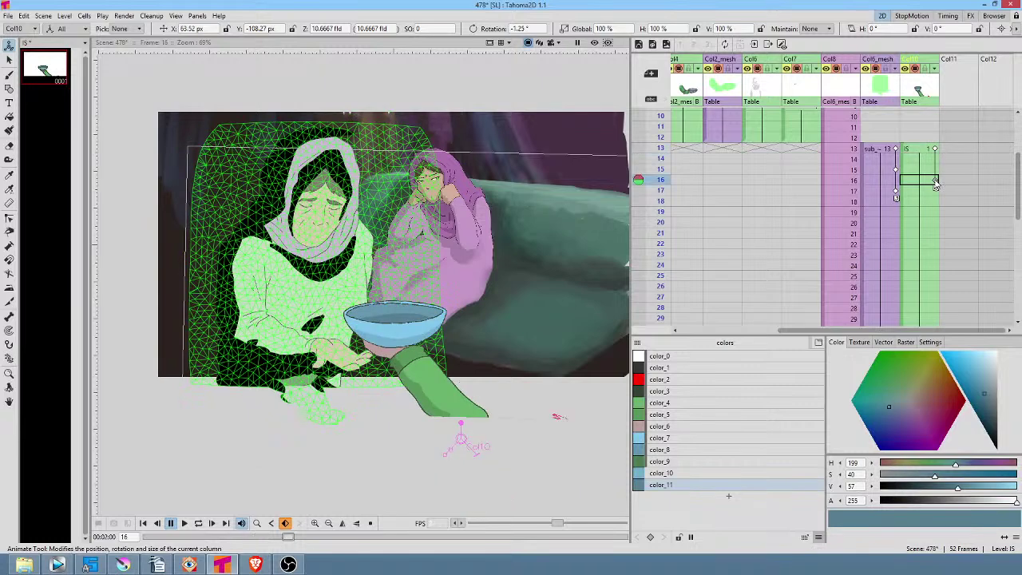
pyautogui.moveTo(935, 185); pyautogui.dragTo(936, 223)
pyautogui.click(936, 151)
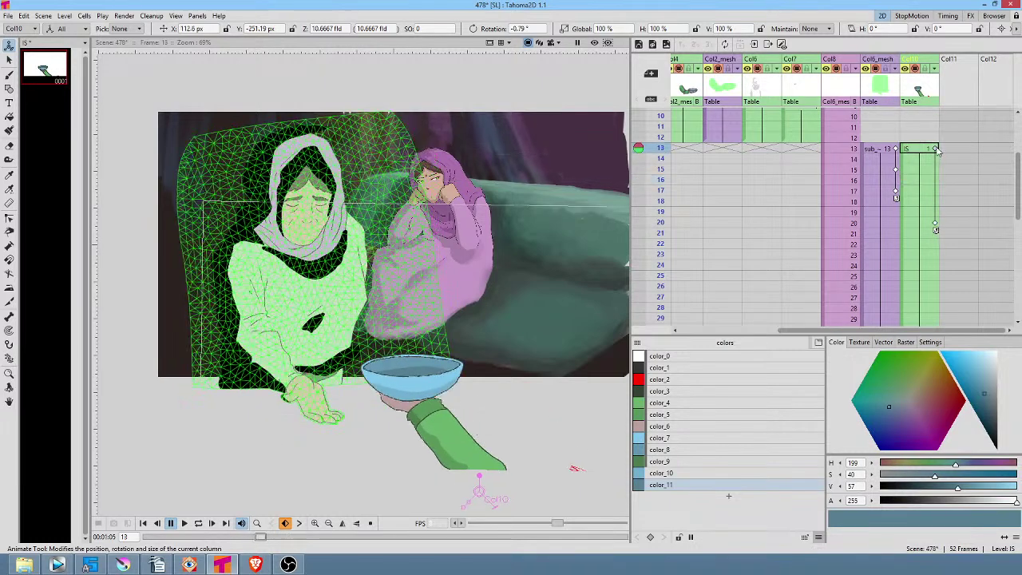
pyautogui.moveTo(937, 151); pyautogui.dragTo(937, 198)
pyautogui.moveTo(665, 138)
pyautogui.mouseDown()
pyautogui.moveTo(663, 237)
pyautogui.moveTo(665, 223)
pyautogui.mouseUp()
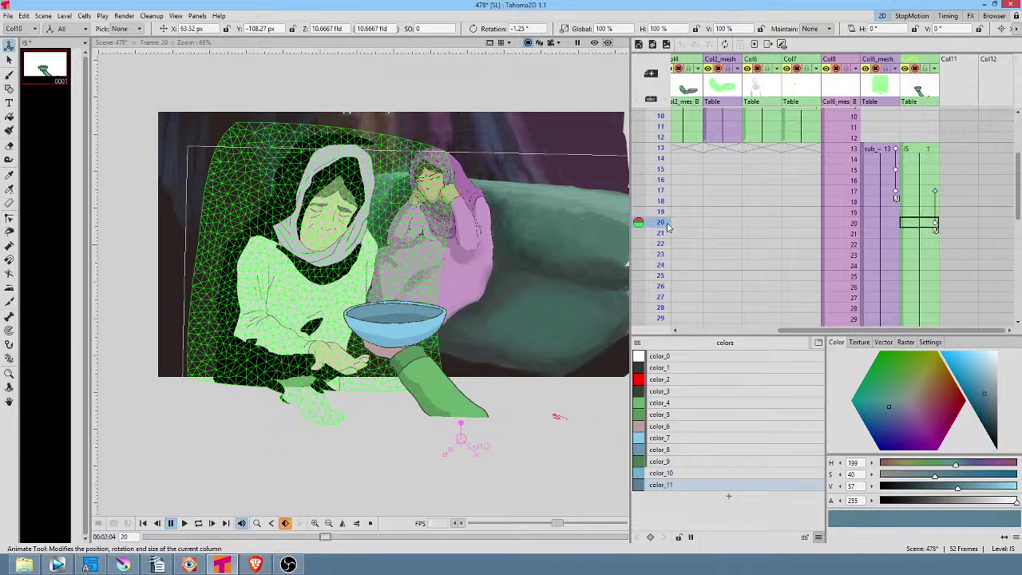
# At frame 20, key the arm rotated 2.45° at about X 58 px, Y -124 px, scrub back through the motion, and render the scene
pyautogui.click(932, 222)
pyautogui.moveTo(405, 324); pyautogui.dragTo(400, 342)
pyautogui.moveTo(458, 438); pyautogui.dragTo(456, 436)
pyautogui.moveTo(426, 393); pyautogui.dragTo(429, 387)
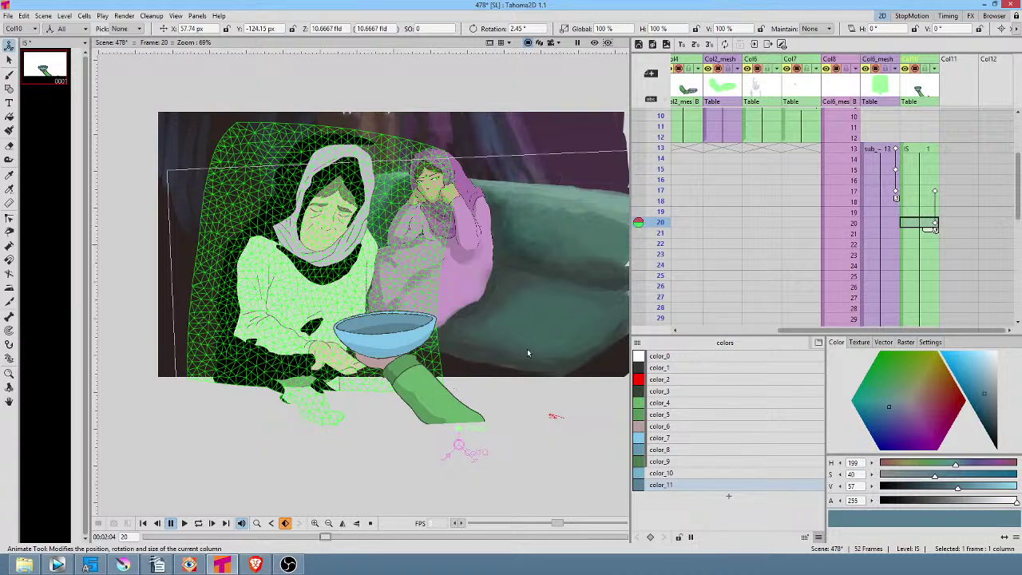
pyautogui.moveTo(657, 138); pyautogui.dragTo(703, 197)
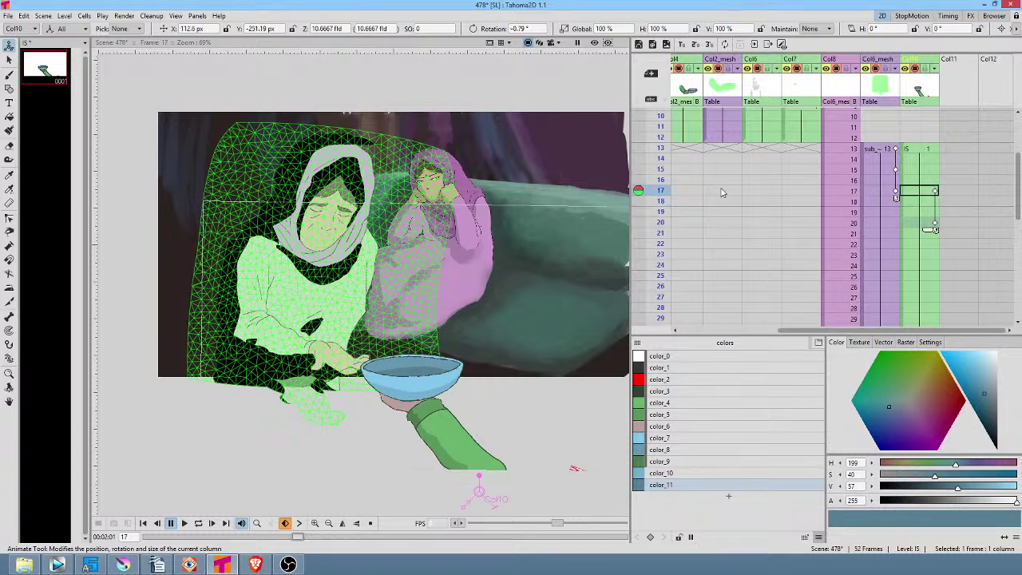
pyautogui.hotkey('ctrl', 'shift', 'r')
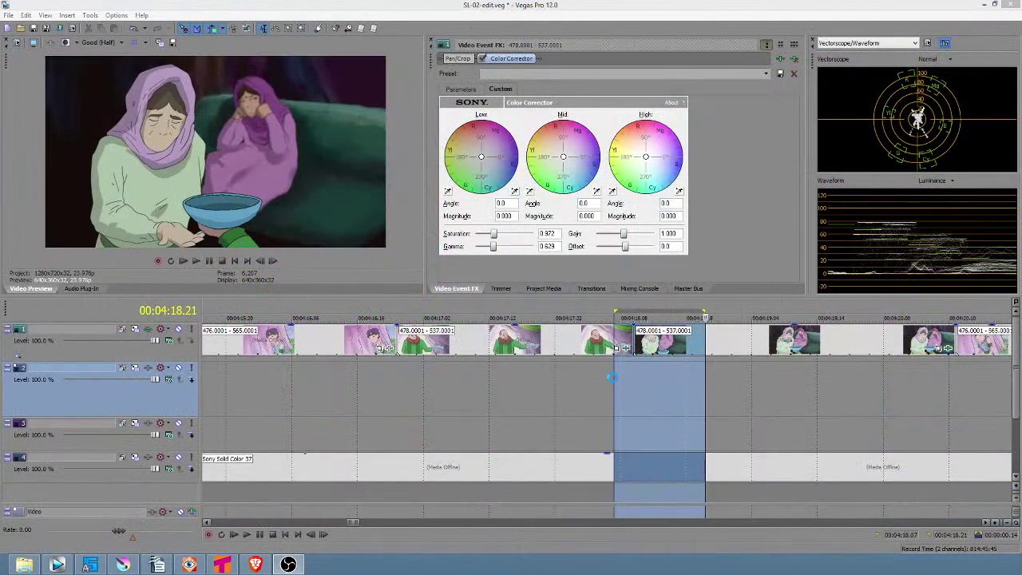
# Switch to Vegas Pro and repeatedly play the re-rendered shot from just before the cut to check the delayed bowl handover
pyautogui.click(612, 377)
pyautogui.press('space')
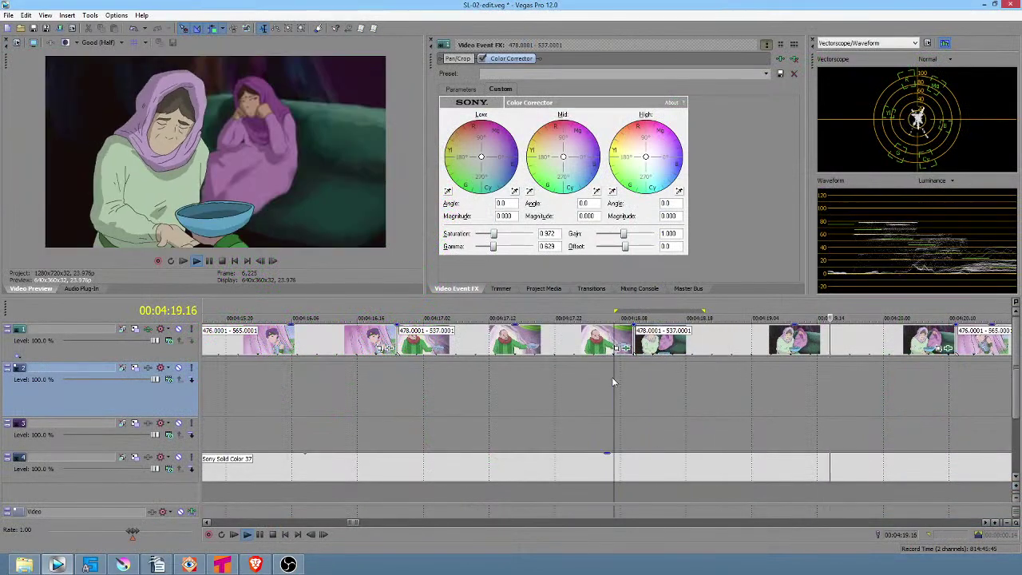
pyautogui.press('space')
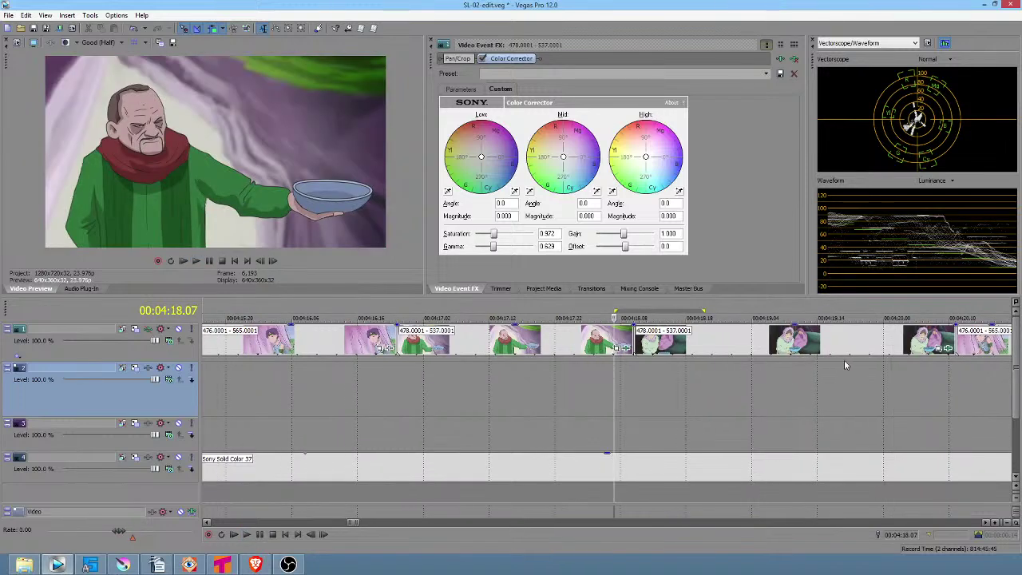
pyautogui.press('space')
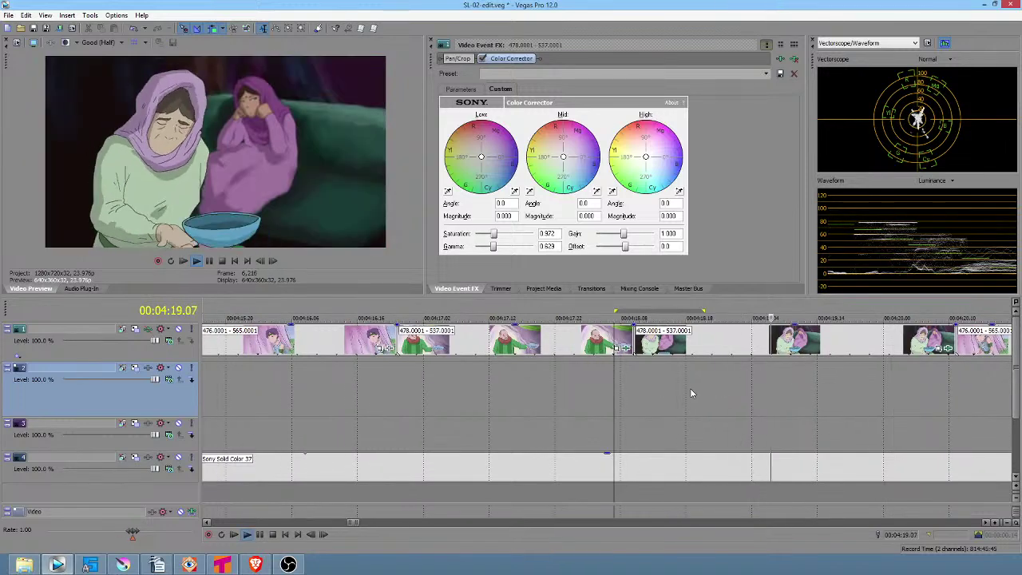
pyautogui.press('space')
pyautogui.press('space')
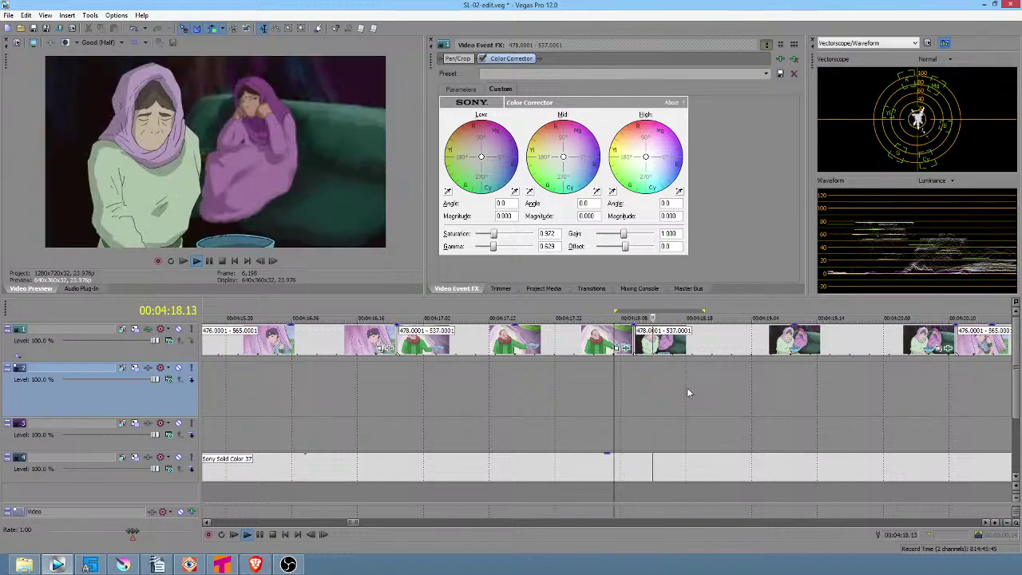
pyautogui.press('space')
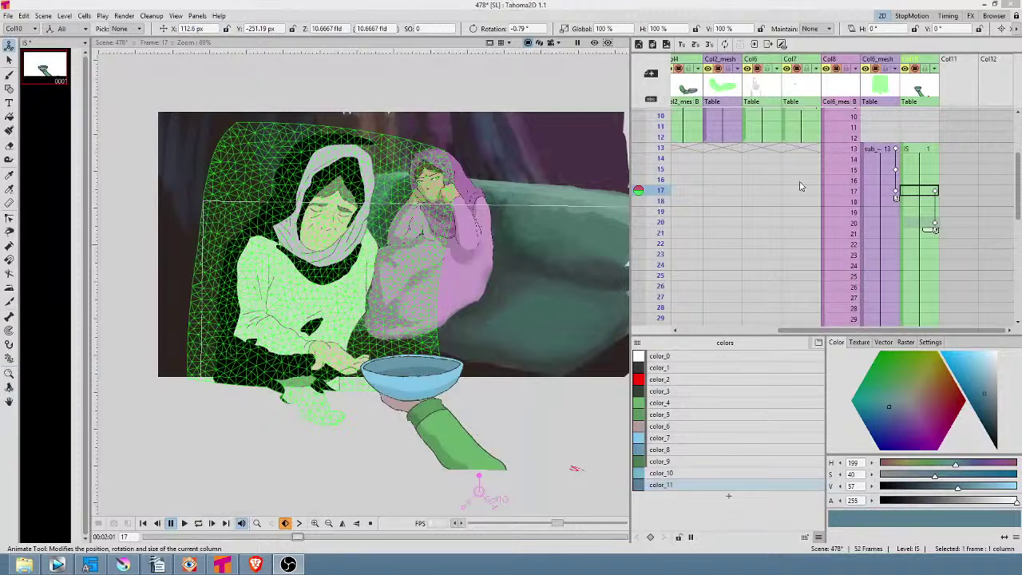
# Return to Tahoma2D and select frame 20 in the arm column
pyautogui.click(924, 223)
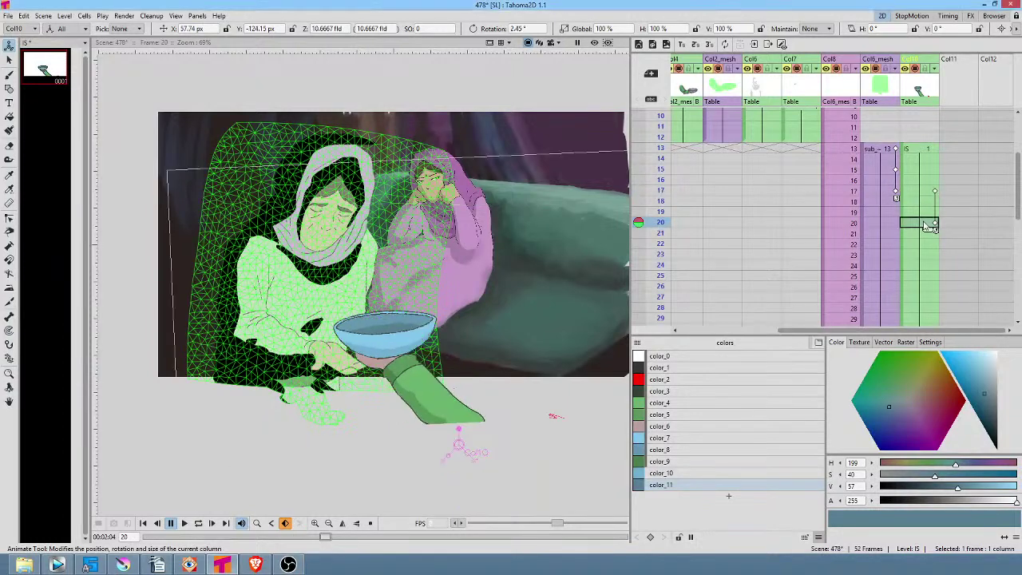
# Move the arm holding the bowl farther from the old woman at frames 20 and 17, and scrub through its motion
pyautogui.moveTo(410, 364); pyautogui.dragTo(433, 364)
pyautogui.click(922, 191)
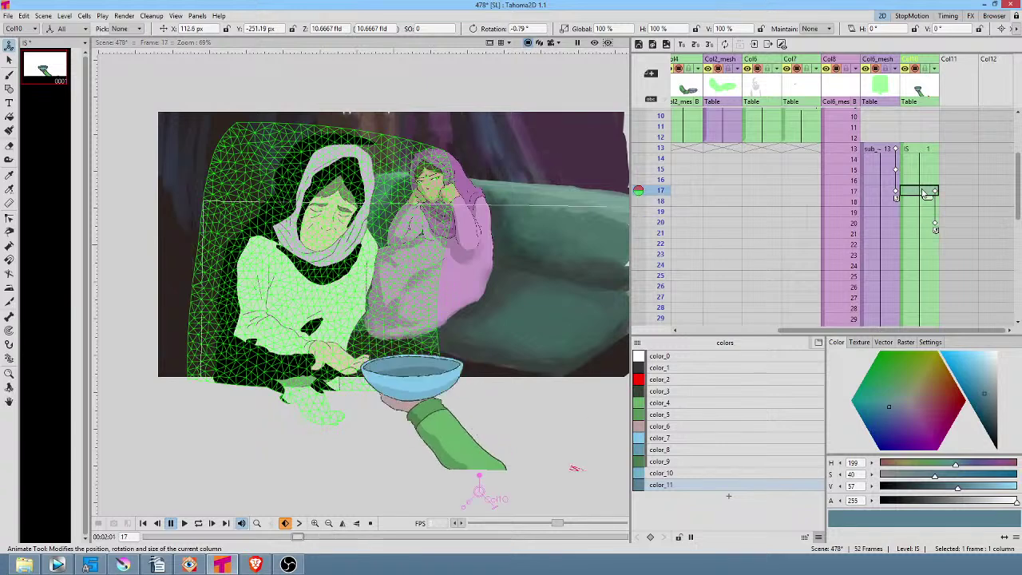
pyautogui.moveTo(446, 425); pyautogui.dragTo(498, 429)
pyautogui.moveTo(660, 129); pyautogui.dragTo(644, 217)
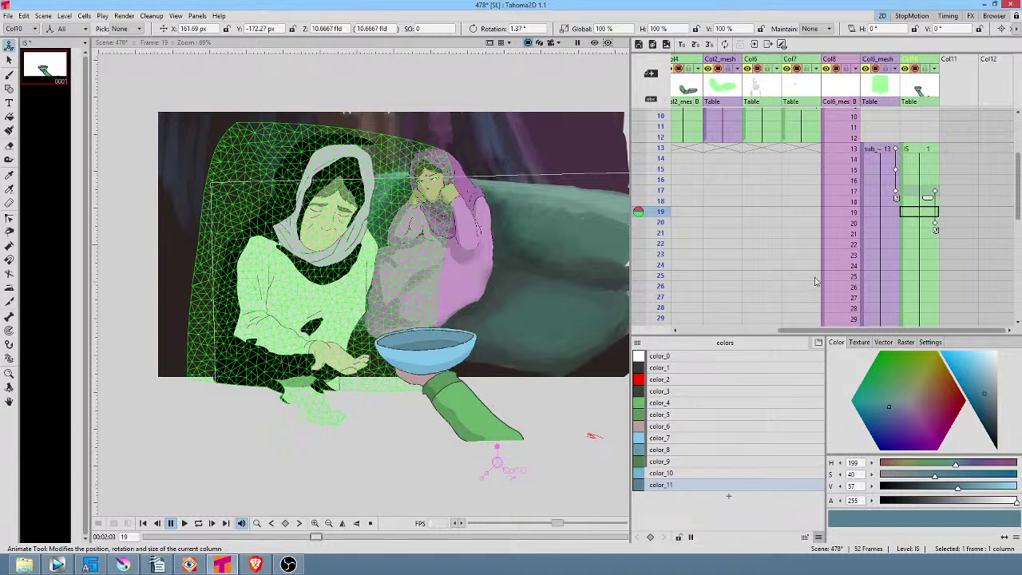
# Switch to Vegas Pro and play back the edit across the cut into the shot with the two women
pyautogui.hotkey('ctrl', 'shift', 'r')
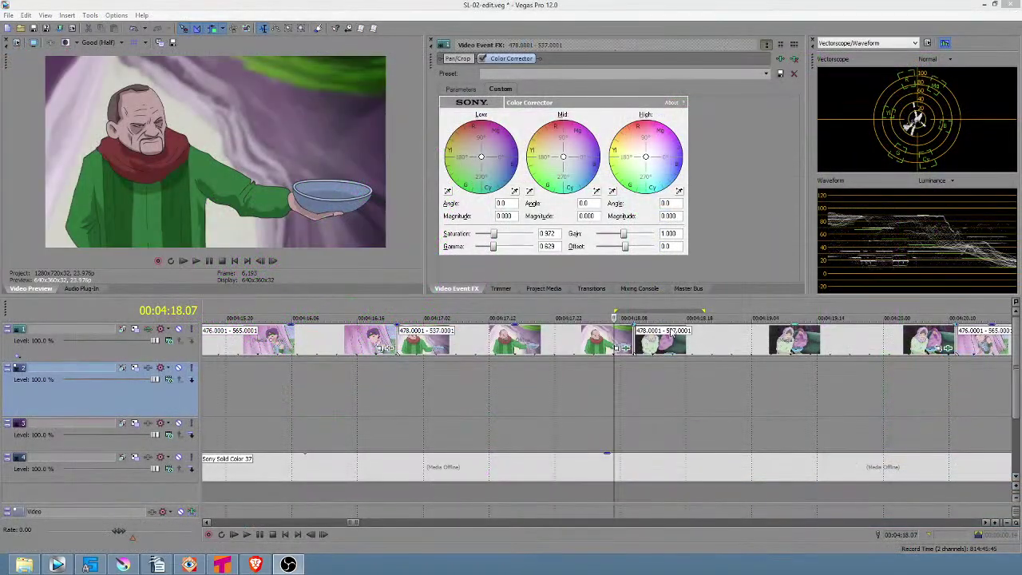
pyautogui.press('space')
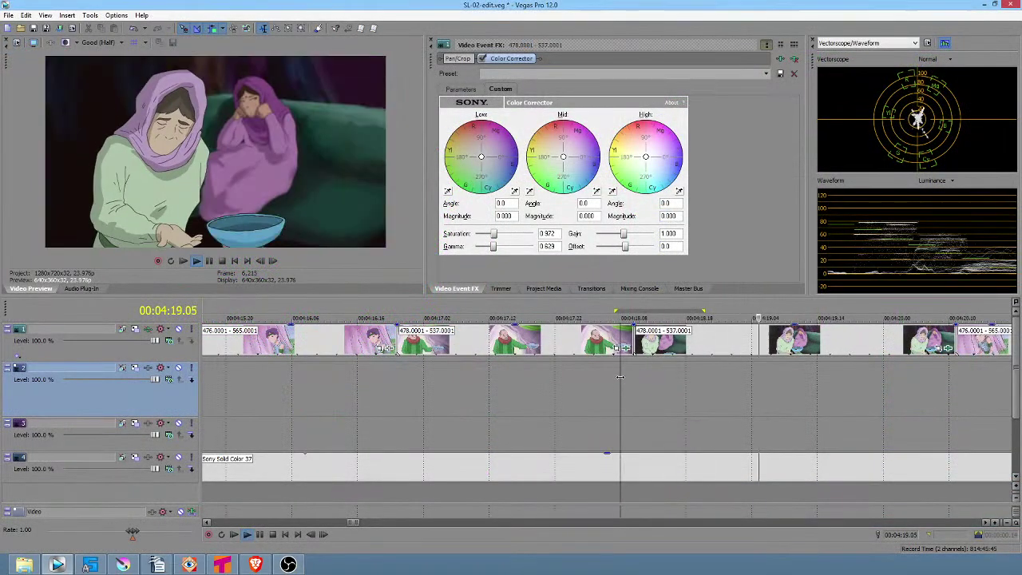
pyautogui.press('space')
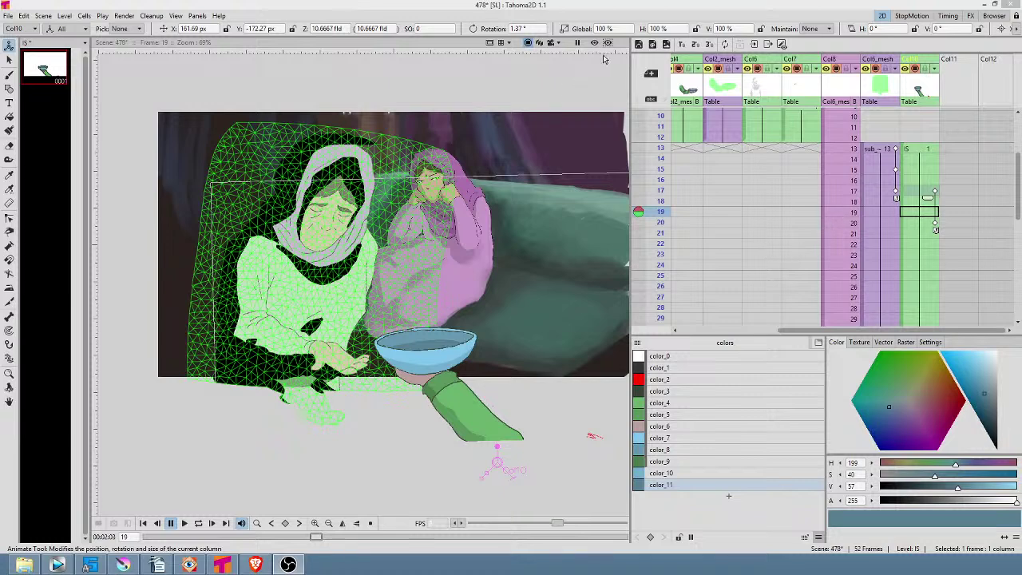
# Preview the composited scene at frame 19 and examine the old woman and the bowl up close
pyautogui.click(594, 42)
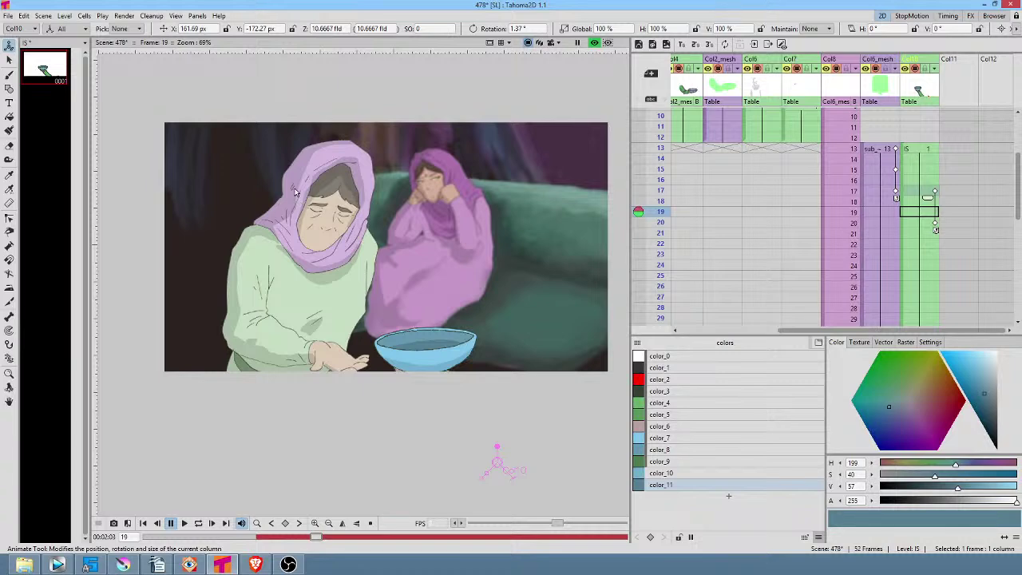
pyautogui.scroll(2, 292, 188)
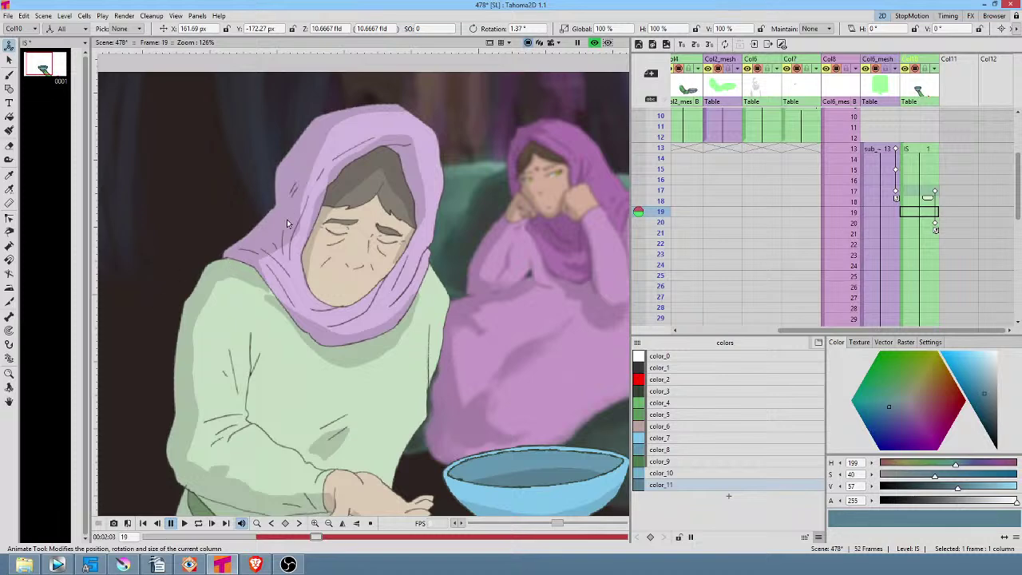
pyautogui.scroll(-1, 286, 224)
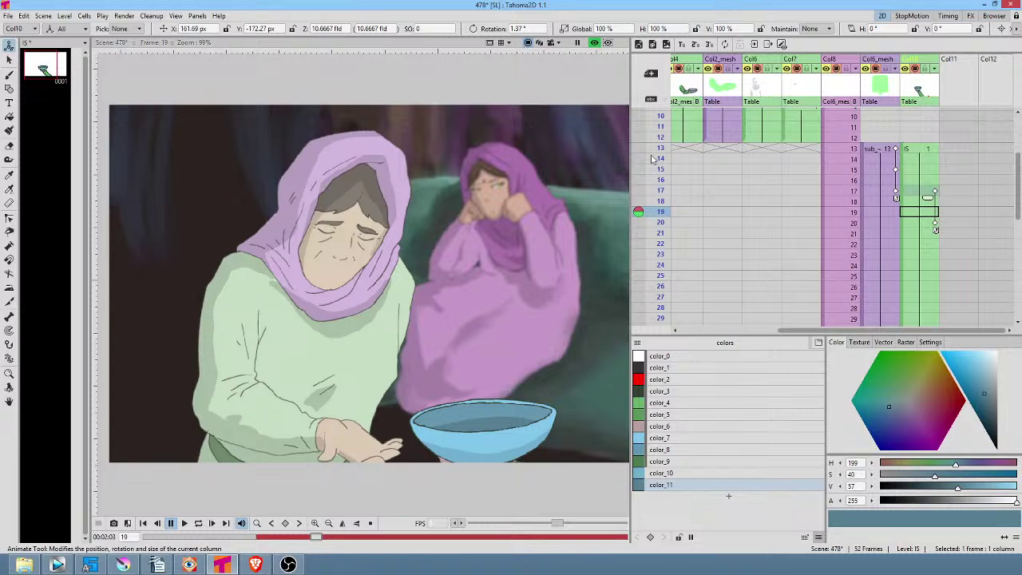
pyautogui.click(594, 44)
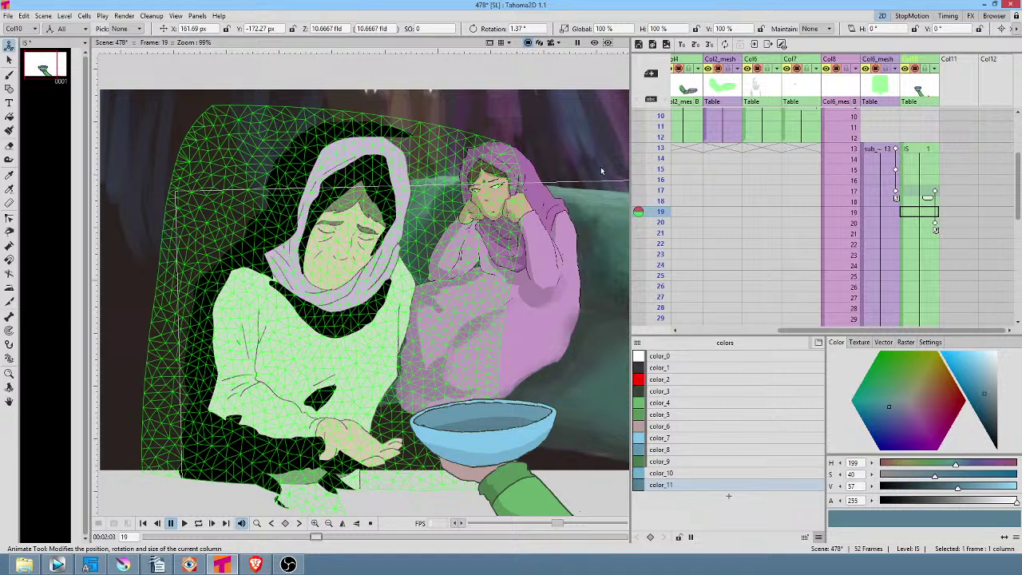
# Open the old woman's sub-scene from frame 13 of Col8 and select palette styles color_2 to color_6
pyautogui.click(851, 150)
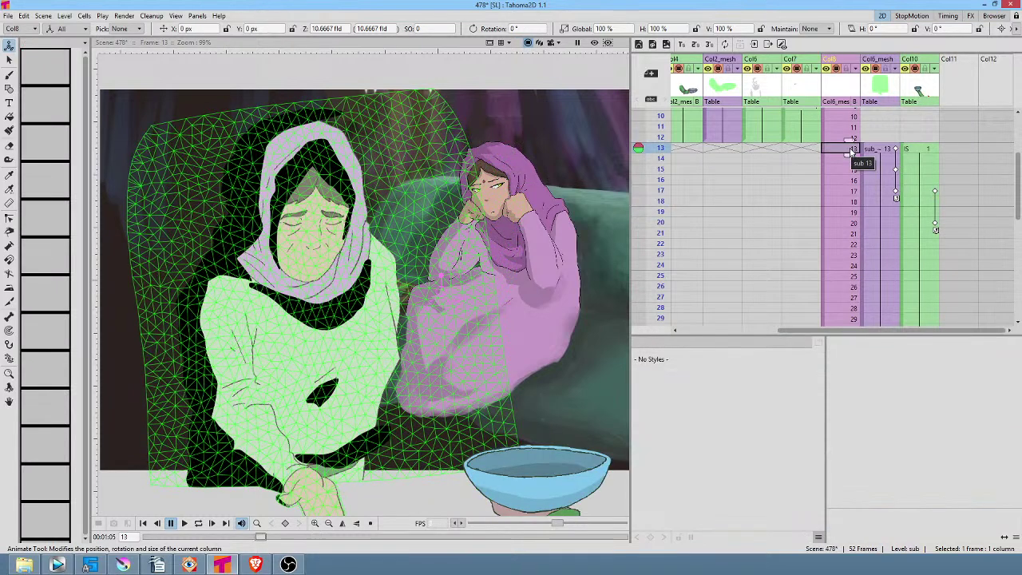
pyautogui.hotkey('ctrl', 'e')
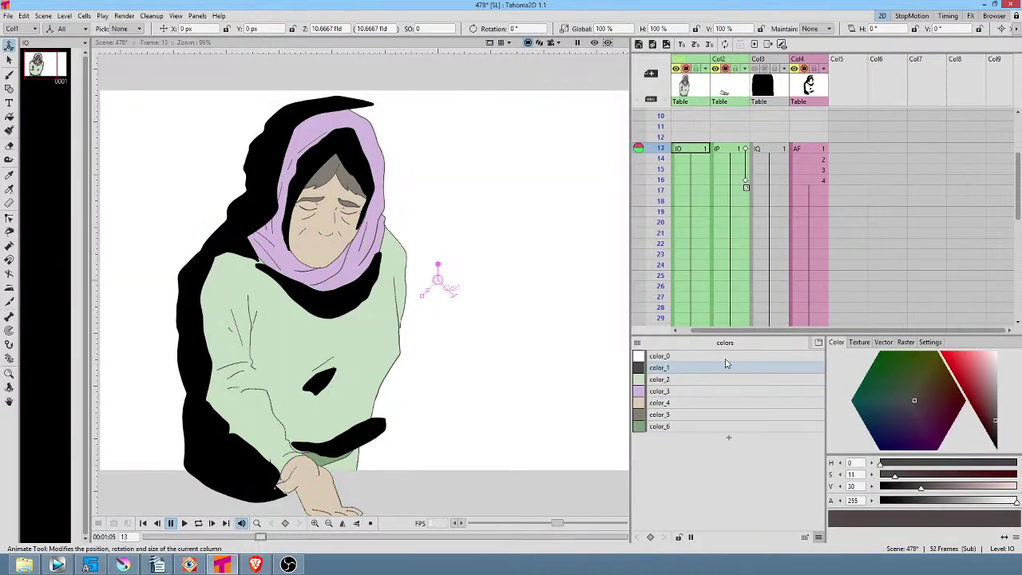
pyautogui.click(682, 379)
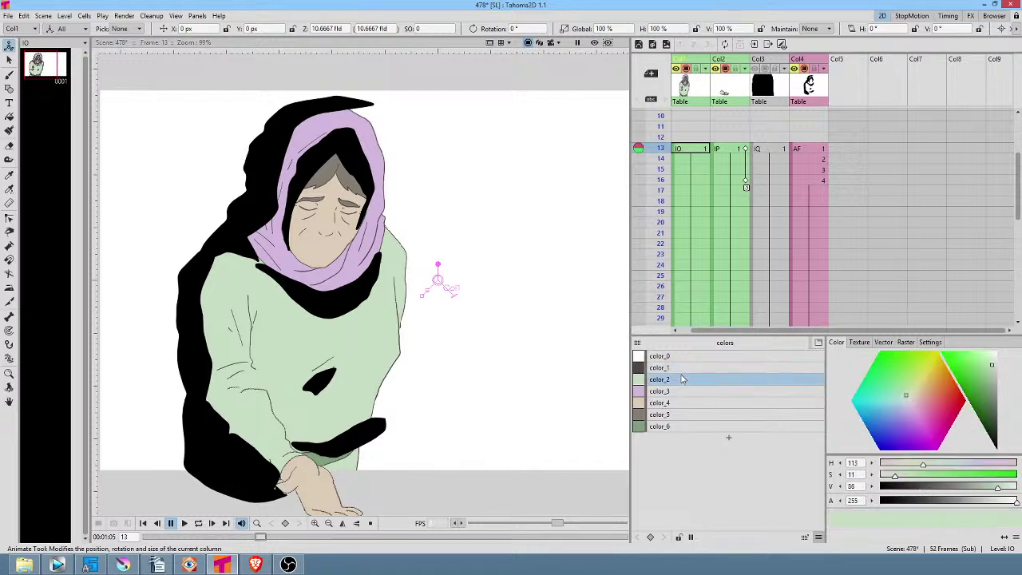
pyautogui.keyDown('shift'); pyautogui.click(685, 427); pyautogui.keyUp('shift')
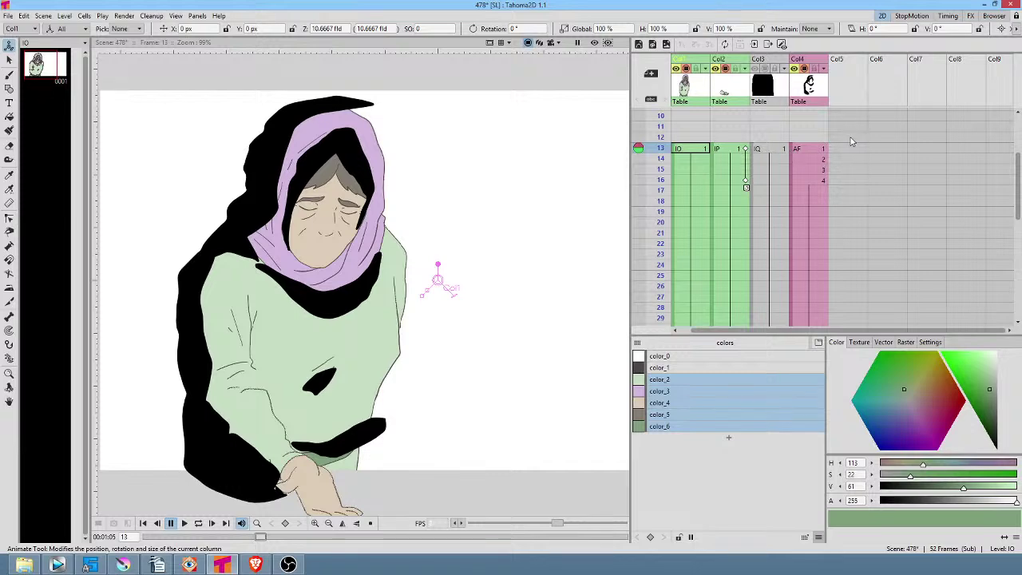
pyautogui.hotkey('alt', 'Tab')
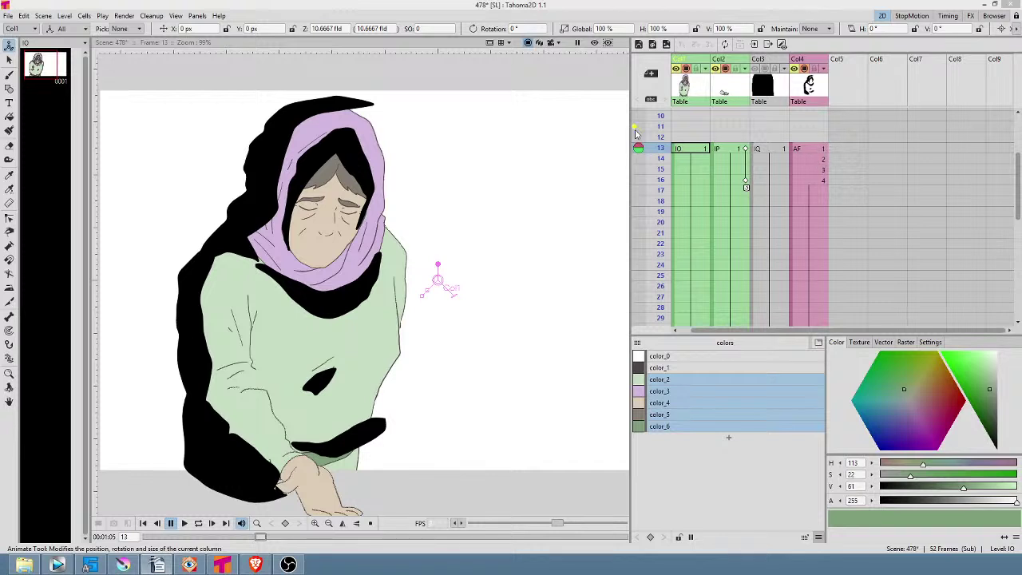
# Draw a thin, nearly closed mouth on the old woman's face with the Brush tool at frame 16 of Col5
pyautogui.moveTo(658, 147)
pyautogui.mouseDown()
pyautogui.moveTo(665, 221)
pyautogui.moveTo(659, 137)
pyautogui.moveTo(655, 254)
pyautogui.moveTo(656, 137)
pyautogui.moveTo(657, 157)
pyautogui.mouseUp()
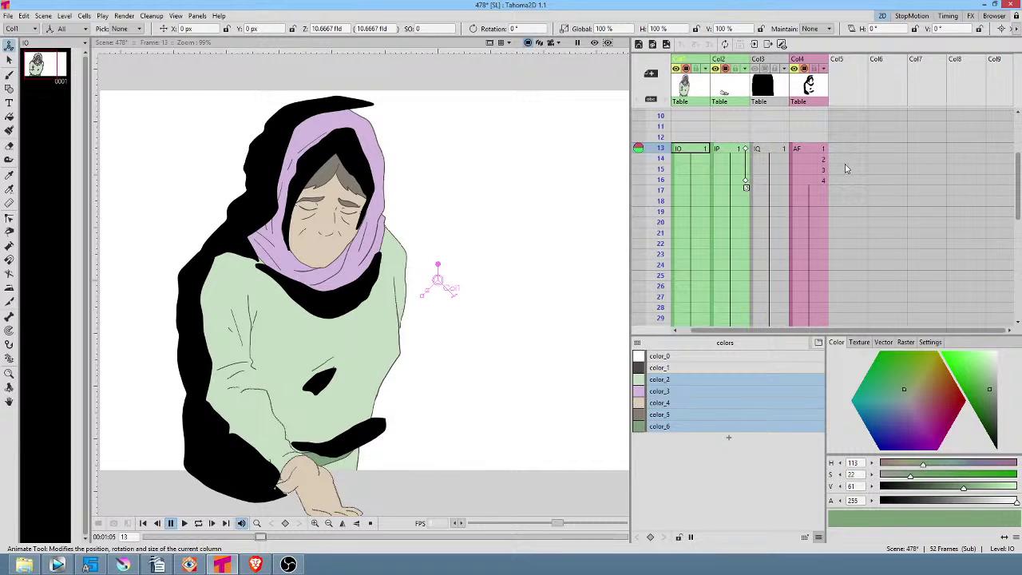
pyautogui.moveTo(654, 158); pyautogui.dragTo(663, 188)
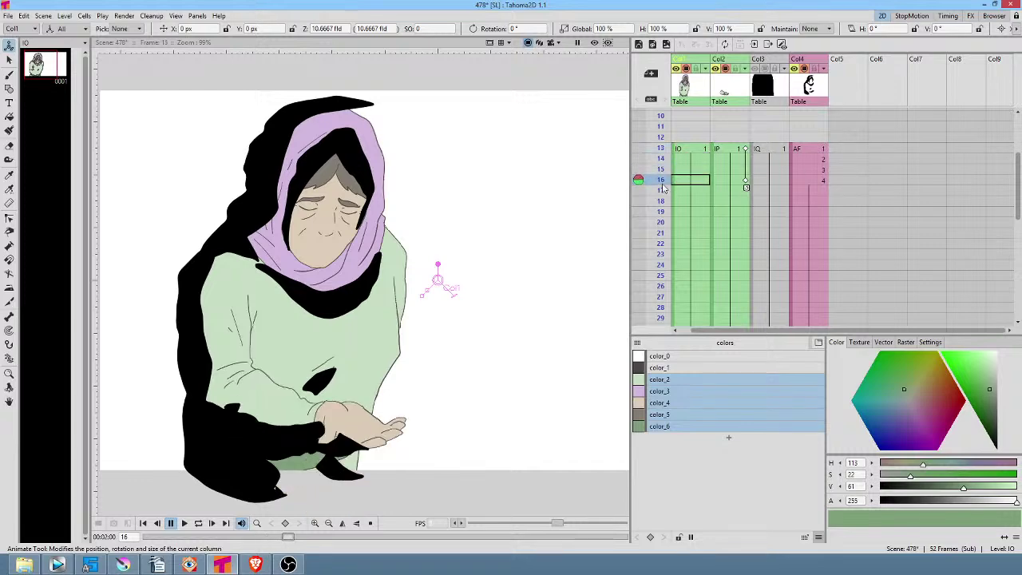
pyautogui.click(850, 182)
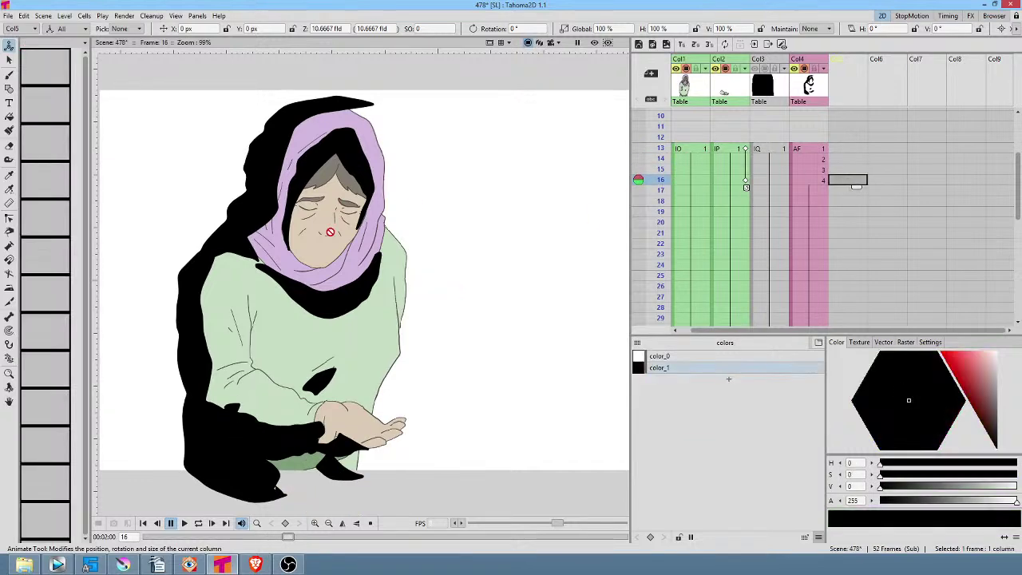
pyautogui.scroll(4, 337, 216)
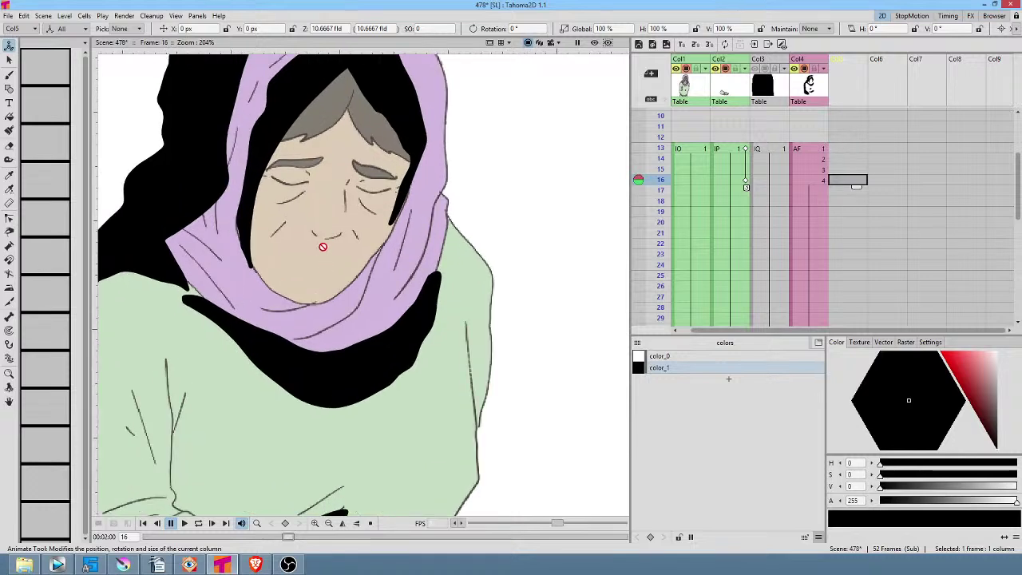
pyautogui.press('b')
pyautogui.click(323, 265)
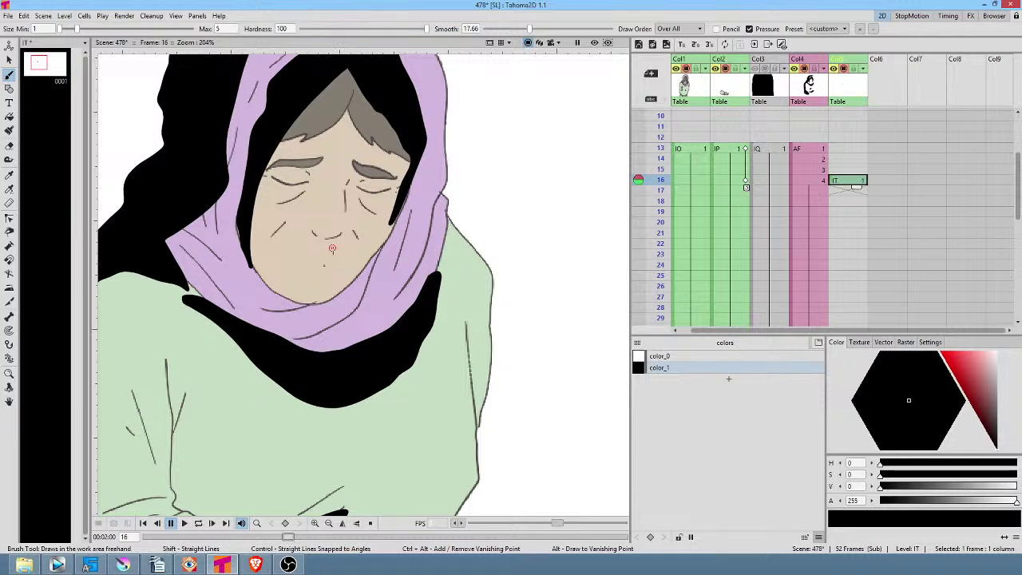
pyautogui.moveTo(314, 268)
pyautogui.mouseDown()
pyautogui.moveTo(299, 266)
pyautogui.moveTo(332, 270)
pyautogui.mouseUp()
# With onion skin on, draw a slightly open mouth at frame 18 and a wider open mouth at frame 20 of Col5
pyautogui.click(848, 201)
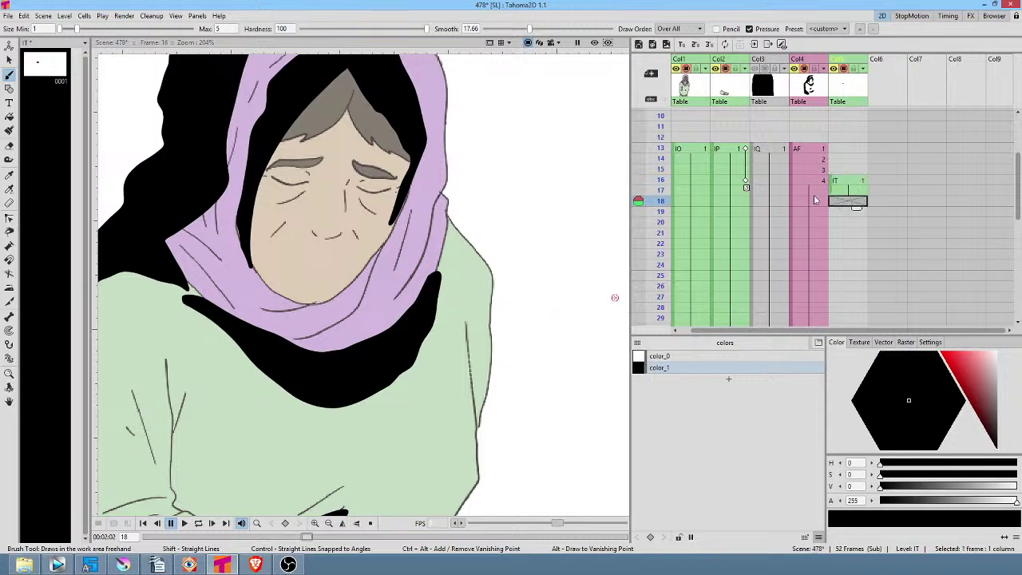
pyautogui.click(638, 191)
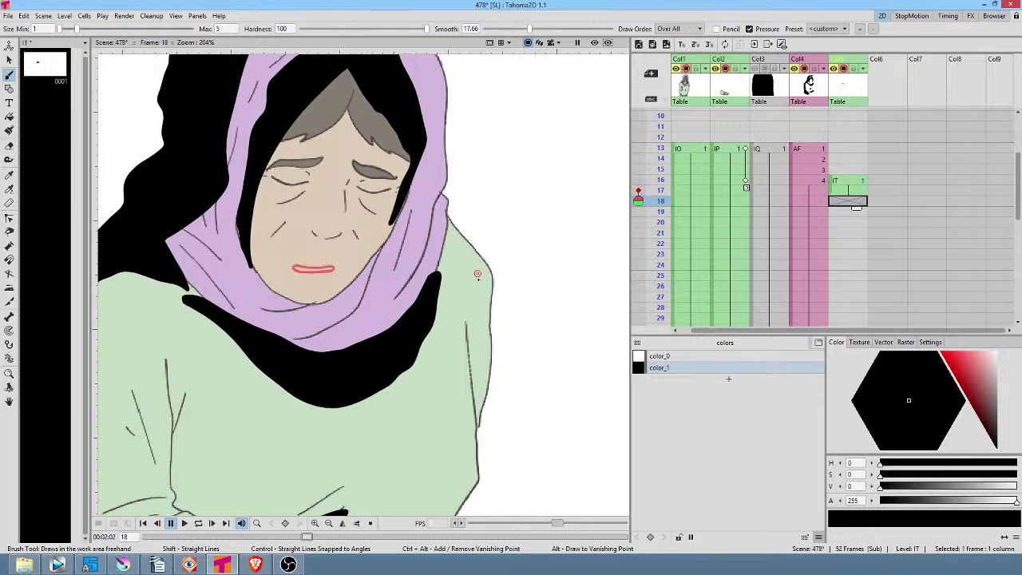
pyautogui.moveTo(512, 285); pyautogui.dragTo(463, 155)
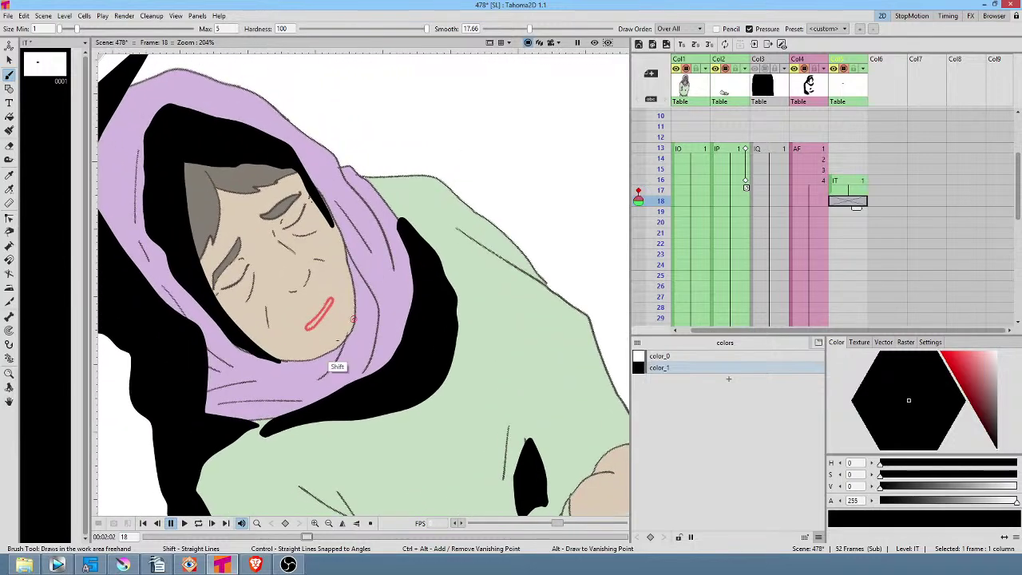
pyautogui.moveTo(330, 351); pyautogui.dragTo(408, 248)
pyautogui.moveTo(387, 143)
pyautogui.mouseDown()
pyautogui.moveTo(313, 238)
pyautogui.moveTo(308, 259)
pyautogui.moveTo(319, 269)
pyautogui.moveTo(349, 254)
pyautogui.moveTo(401, 185)
pyautogui.moveTo(403, 167)
pyautogui.moveTo(386, 143)
pyautogui.mouseUp()
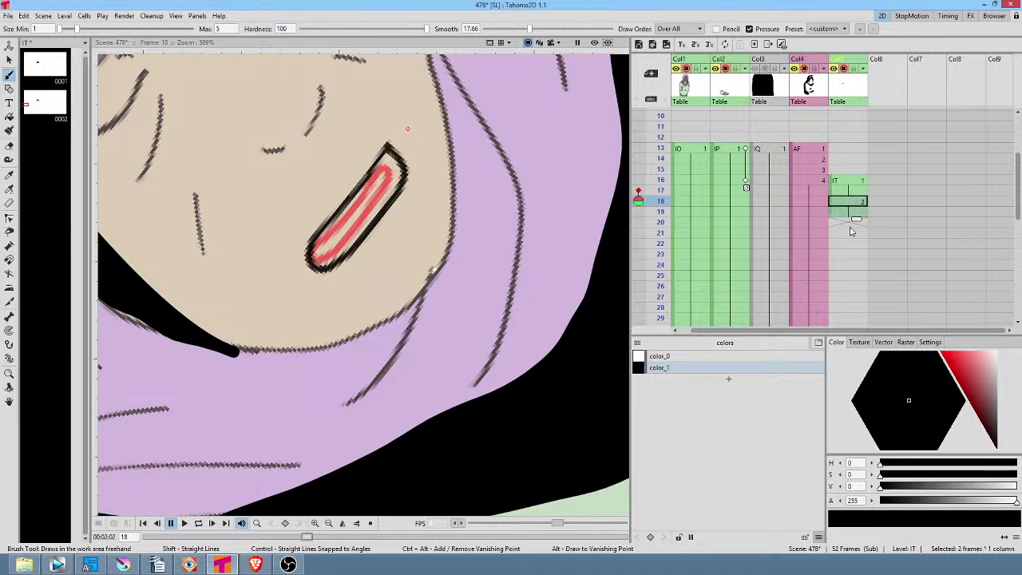
pyautogui.click(852, 224)
pyautogui.moveTo(388, 141)
pyautogui.mouseDown()
pyautogui.moveTo(311, 233)
pyautogui.moveTo(309, 255)
pyautogui.moveTo(320, 269)
pyautogui.moveTo(340, 264)
pyautogui.moveTo(396, 204)
pyautogui.moveTo(406, 179)
pyautogui.moveTo(385, 143)
pyautogui.moveTo(407, 180)
pyautogui.moveTo(405, 198)
pyautogui.moveTo(351, 265)
pyautogui.moveTo(326, 276)
pyautogui.moveTo(340, 254)
pyautogui.moveTo(351, 268)
pyautogui.moveTo(386, 231)
pyautogui.moveTo(409, 176)
pyautogui.mouseUp()
# Flip back and forth through the three mouth drawings of level IT to examine the opening motion
pyautogui.click(46, 68)
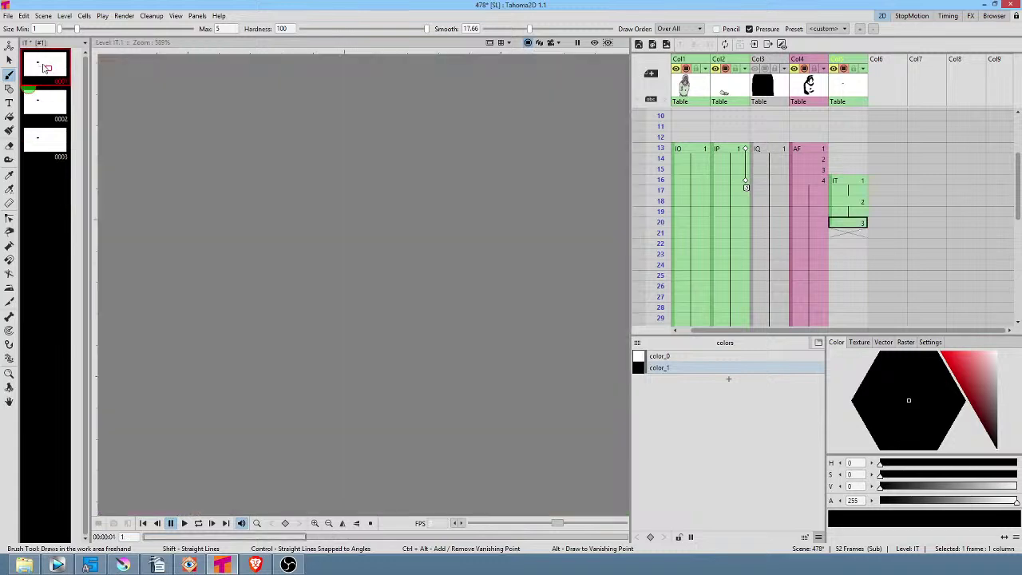
pyautogui.middleClick(499, 206)
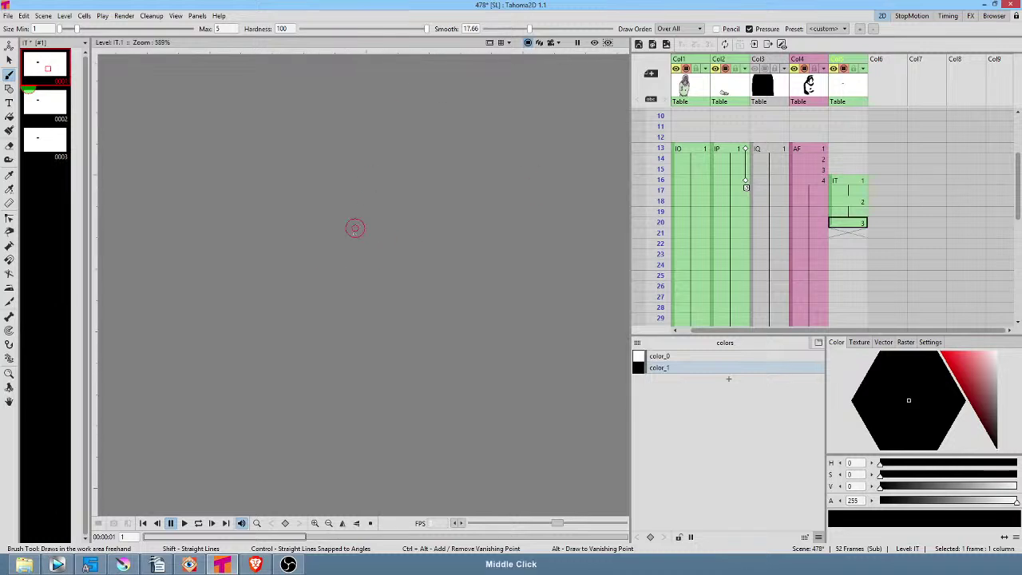
pyautogui.hotkey('alt', '0')
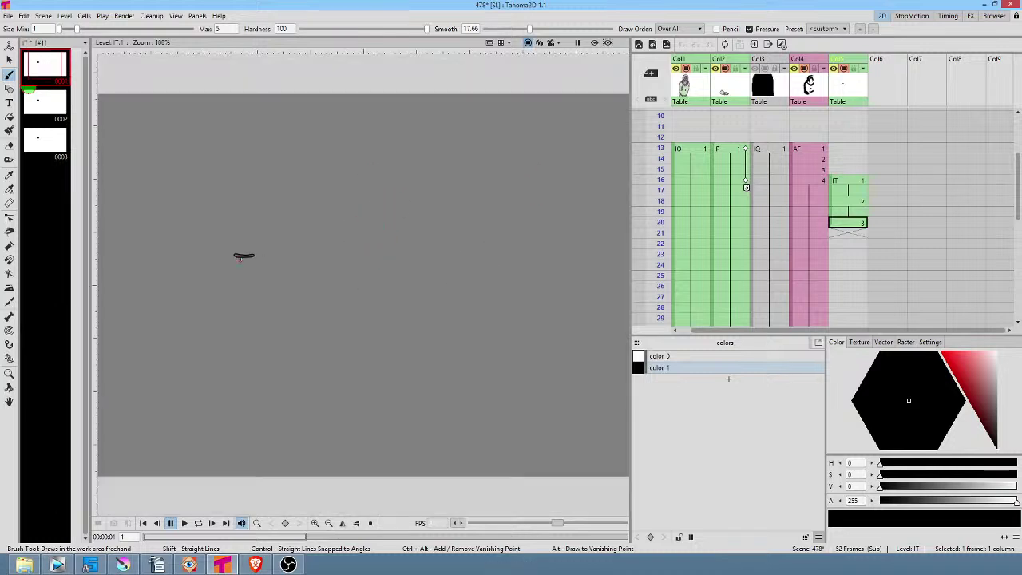
pyautogui.moveTo(229, 261); pyautogui.dragTo(333, 186)
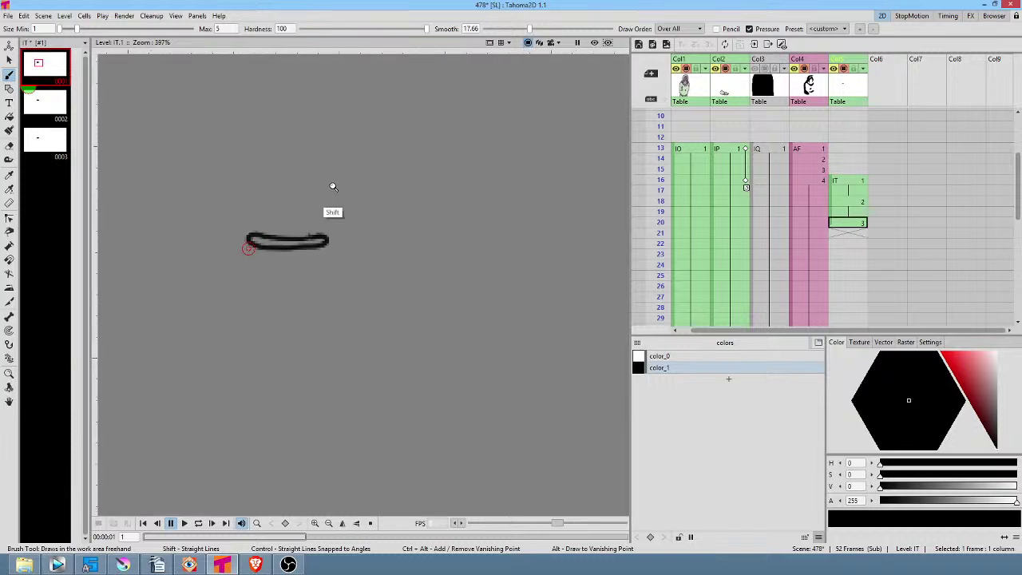
pyautogui.click(33, 118)
pyautogui.click(58, 71)
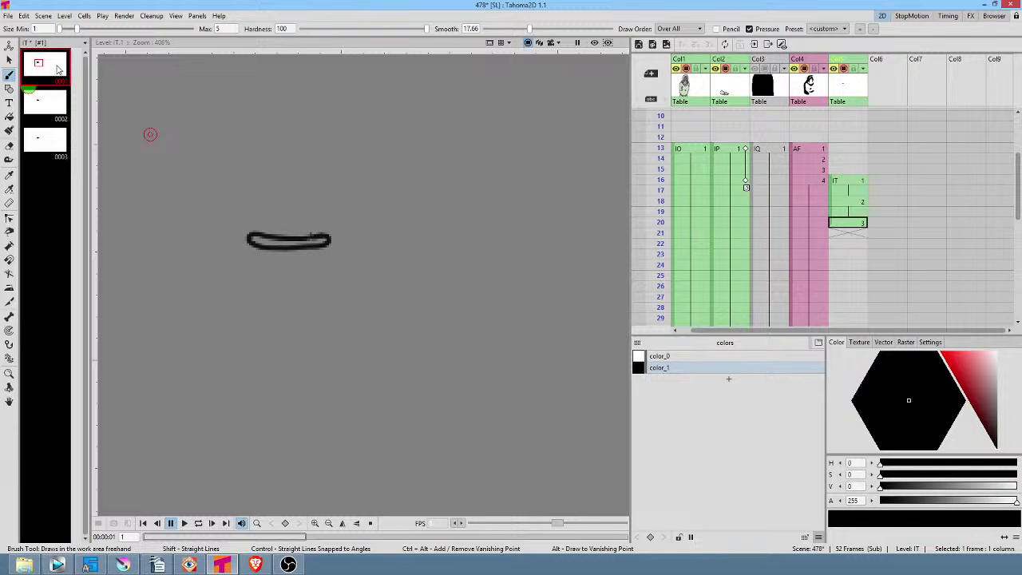
pyautogui.click(57, 104)
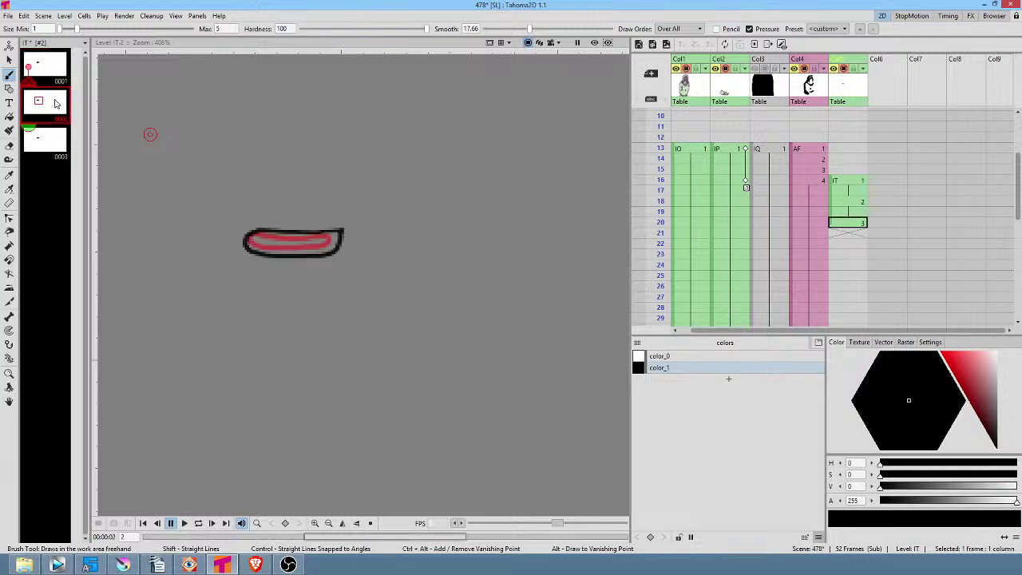
pyautogui.click(48, 148)
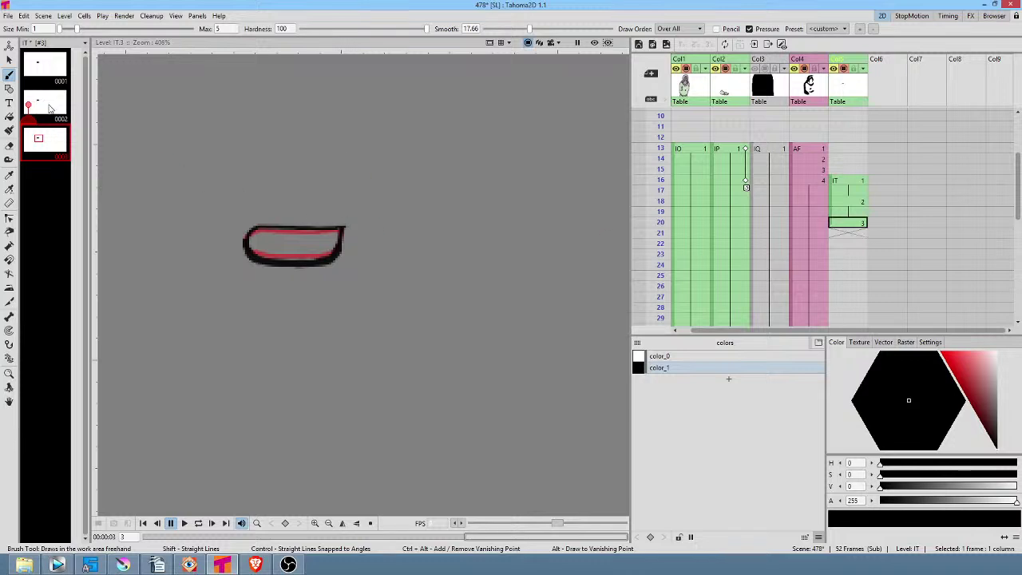
pyautogui.click(49, 109)
pyautogui.click(45, 136)
pyautogui.click(48, 115)
pyautogui.click(48, 144)
pyautogui.click(46, 72)
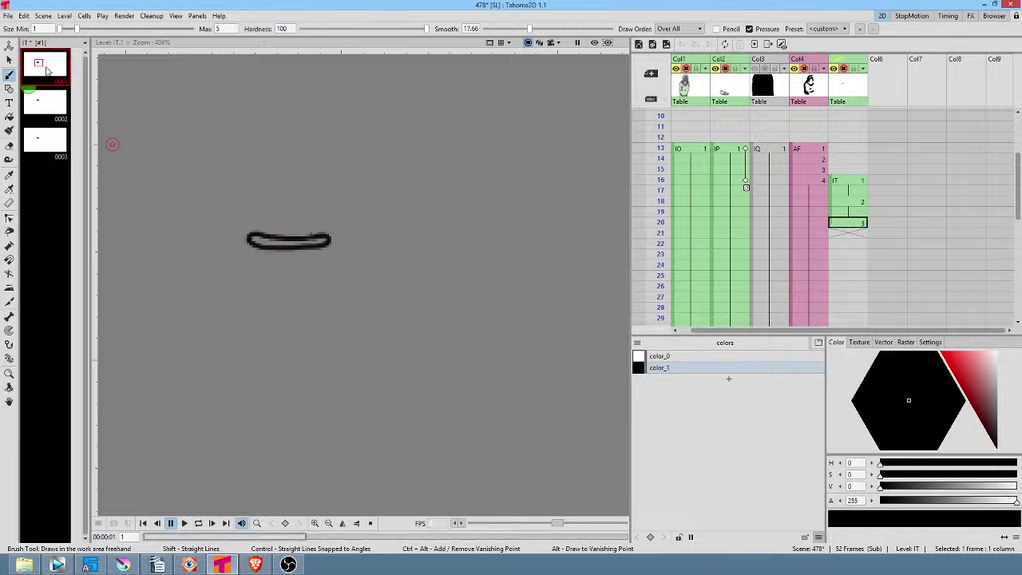
pyautogui.click(46, 112)
pyautogui.click(49, 142)
pyautogui.click(51, 107)
pyautogui.click(48, 143)
pyautogui.click(52, 72)
# Extend the third mouth drawing to frame 21 and check it against the old woman's face
pyautogui.click(859, 225)
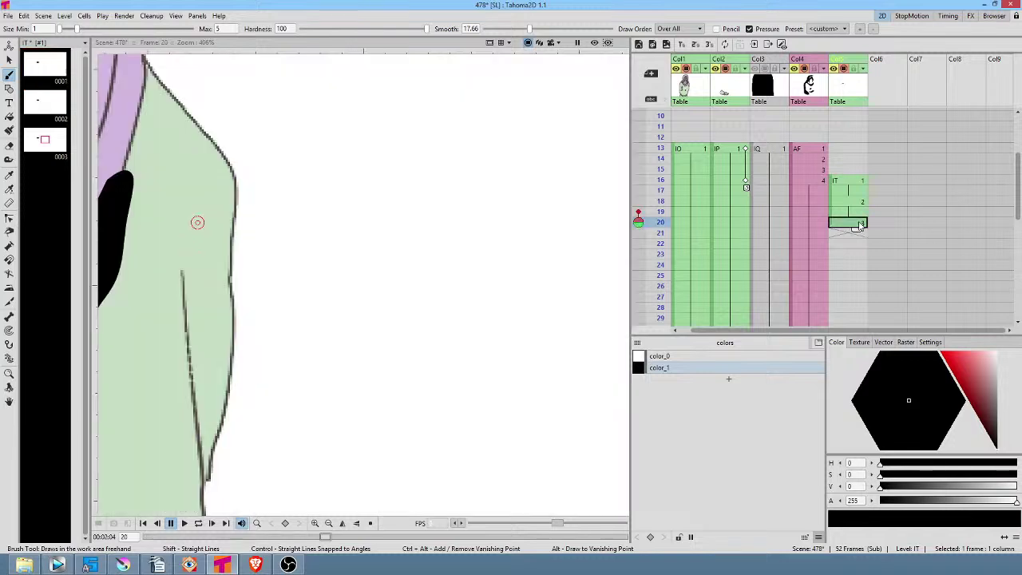
pyautogui.moveTo(857, 230); pyautogui.dragTo(854, 242)
pyautogui.scroll(-5, 197, 198)
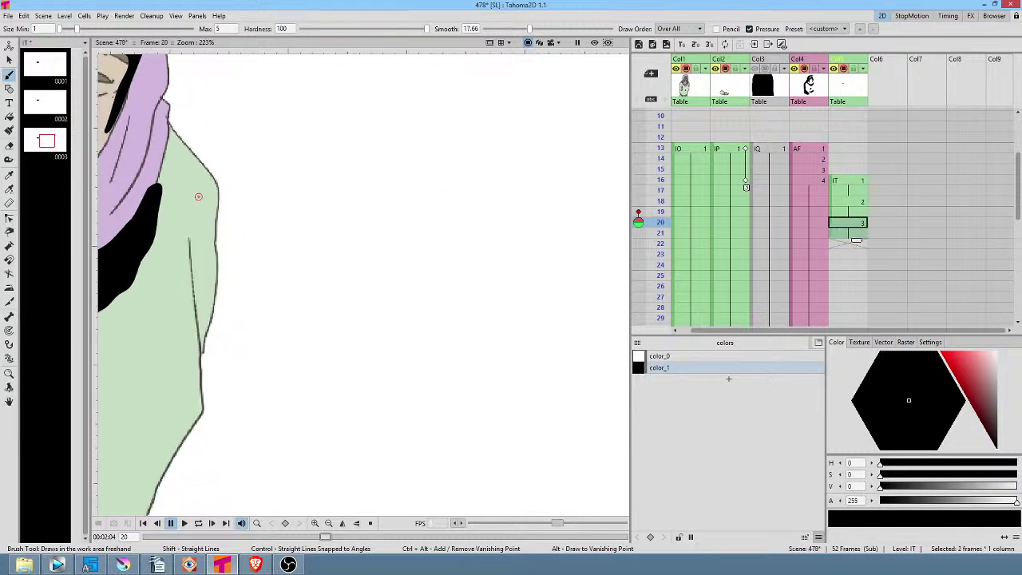
pyautogui.scroll(-5, 197, 198)
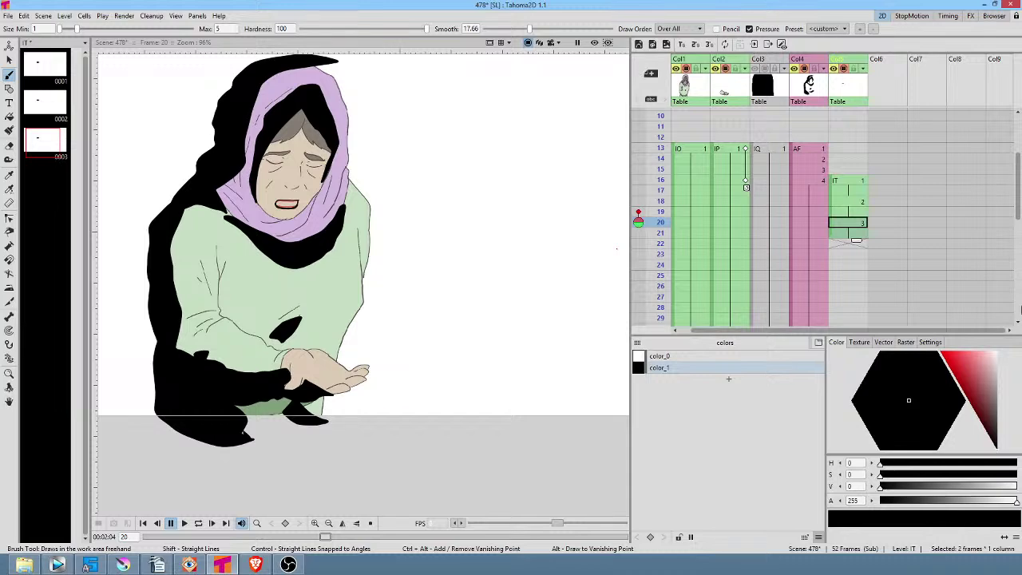
pyautogui.scroll(3, 239, 189)
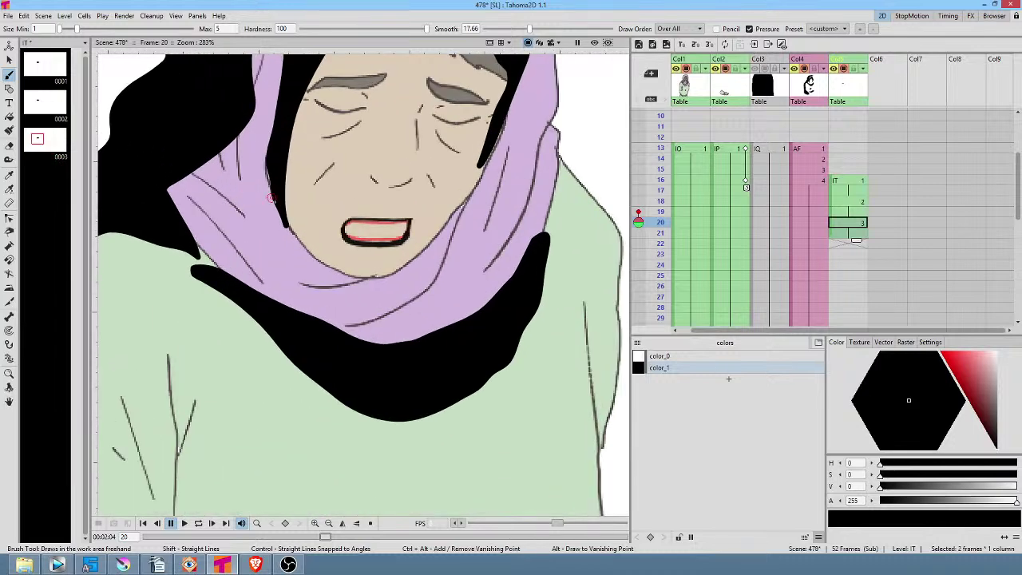
# Fill the insides of all three mouth drawings of level IT with black color_1 and return to frame 20 of Col5
pyautogui.press('f')
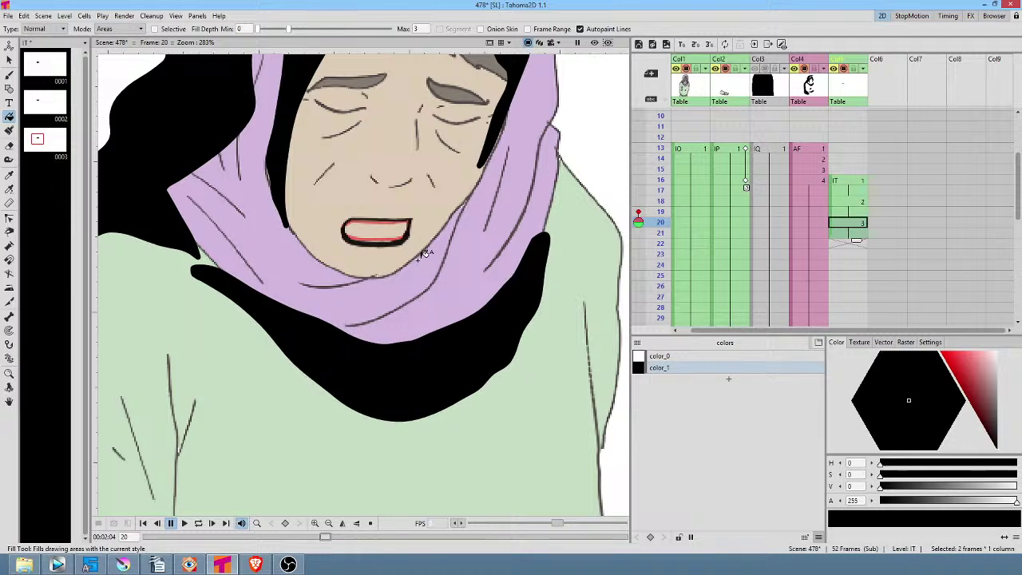
pyautogui.click(388, 227)
pyautogui.click(48, 104)
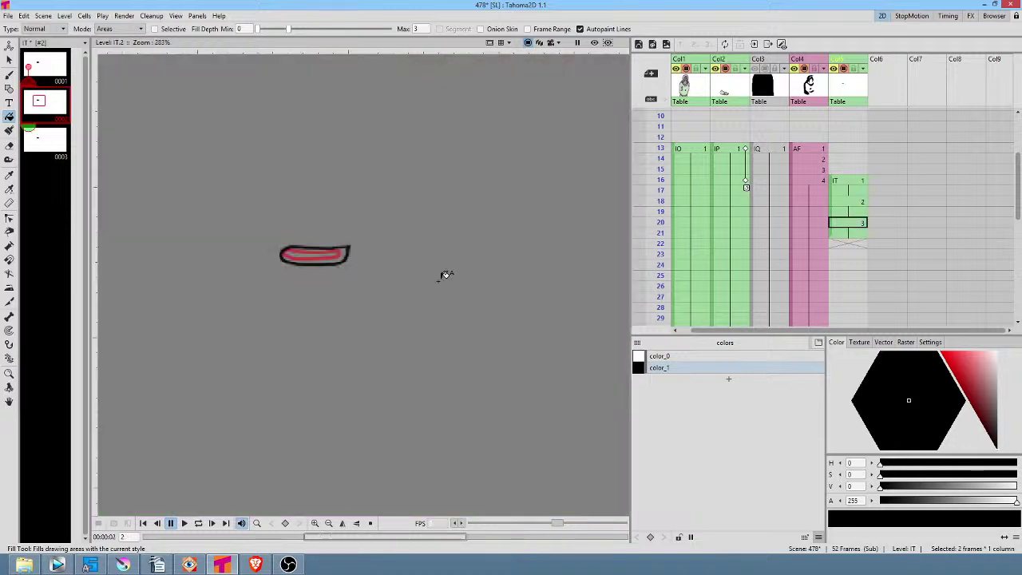
pyautogui.click(325, 246)
pyautogui.click(46, 64)
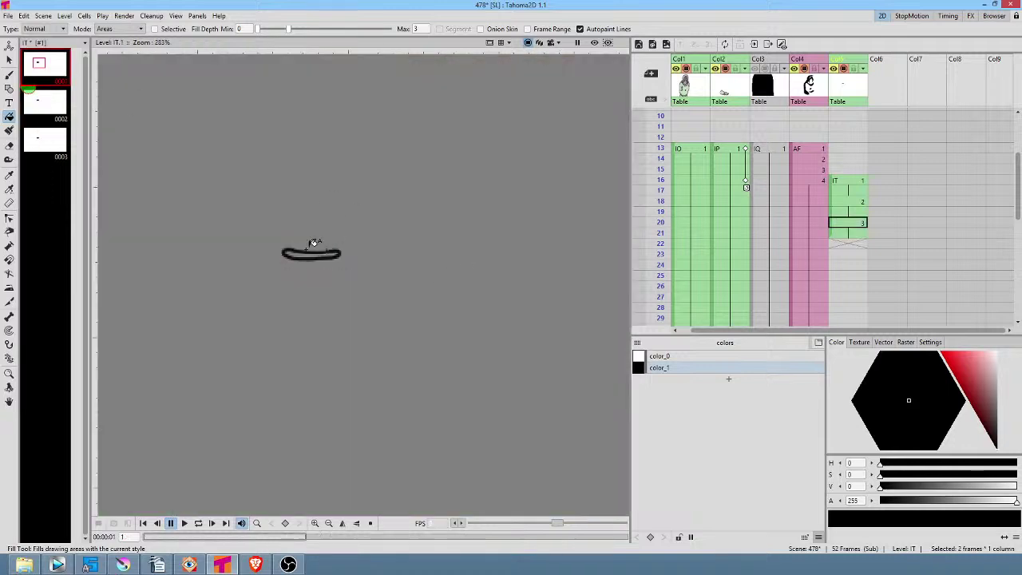
pyautogui.click(306, 251)
pyautogui.scroll(5, 324, 250)
pyautogui.click(310, 282)
pyautogui.scroll(-7, 369, 279)
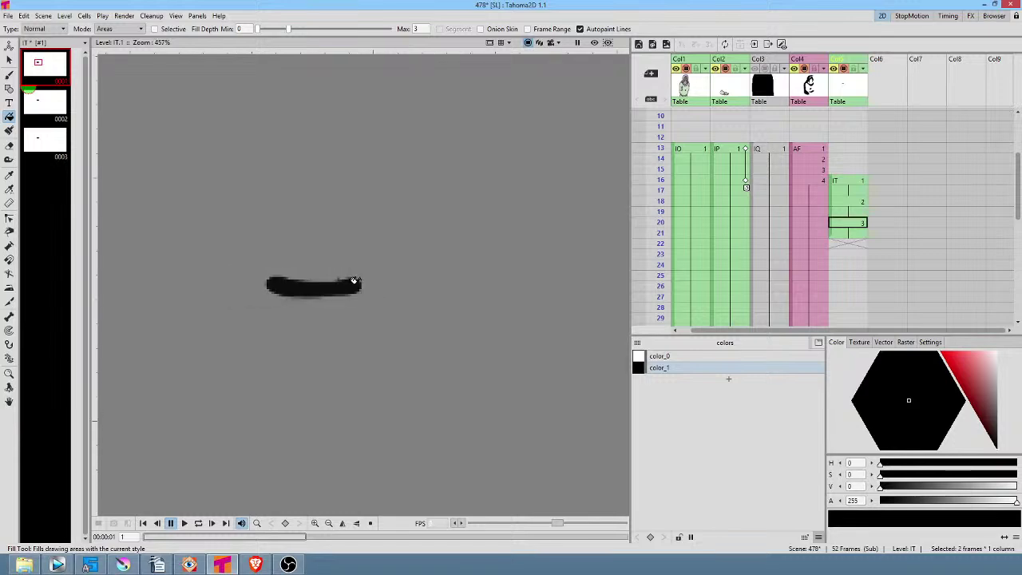
pyautogui.click(850, 224)
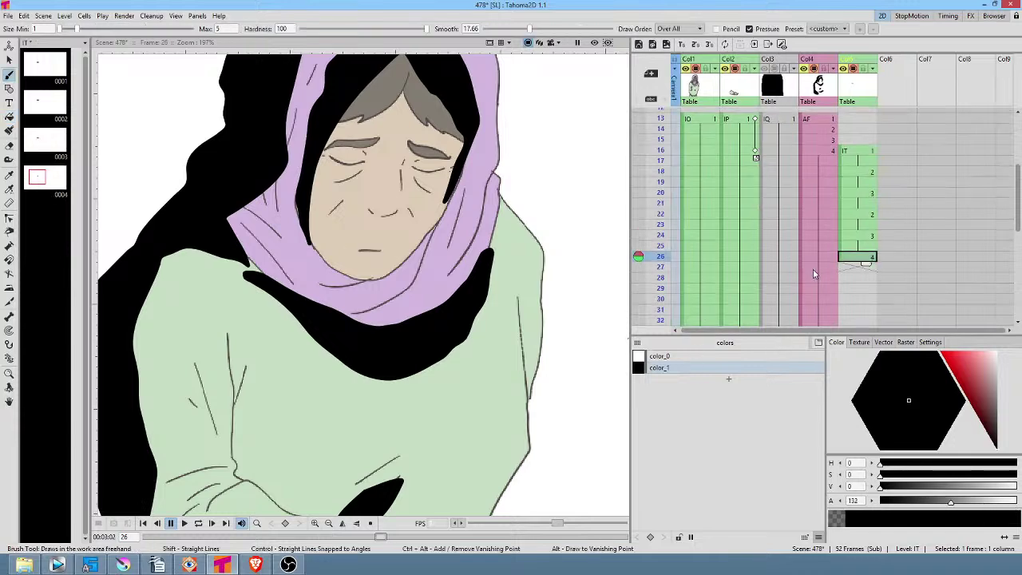
# Extend the fourth mouth drawing in Col5 from frame 26 through frame 52 and return to the first frame
pyautogui.moveTo(864, 263)
pyautogui.mouseDown()
pyautogui.moveTo(863, 349)
pyautogui.moveTo(857, 260)
pyautogui.moveTo(855, 280)
pyautogui.mouseUp()
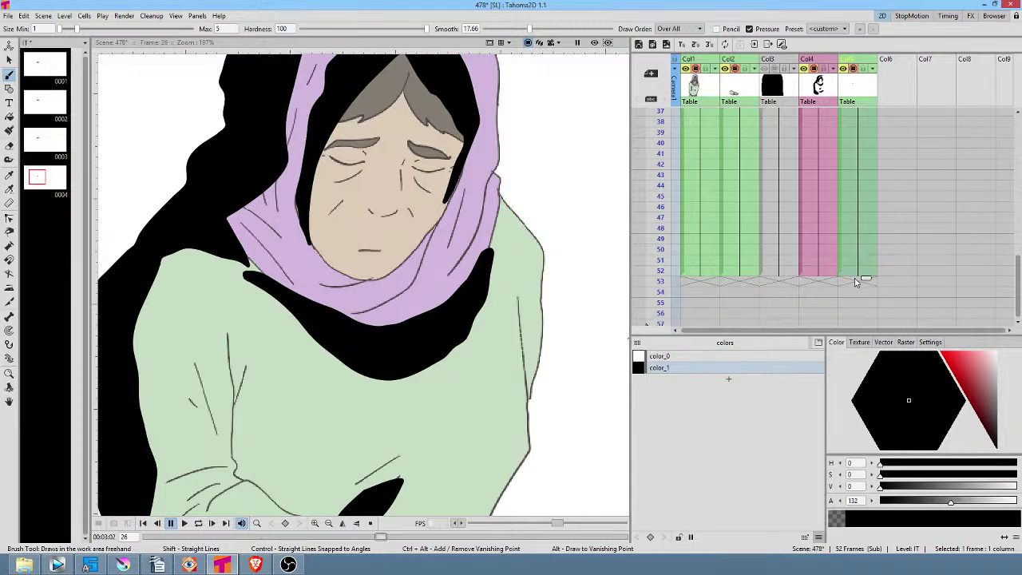
pyautogui.press('Home')
pyautogui.scroll(-4, 385, 241)
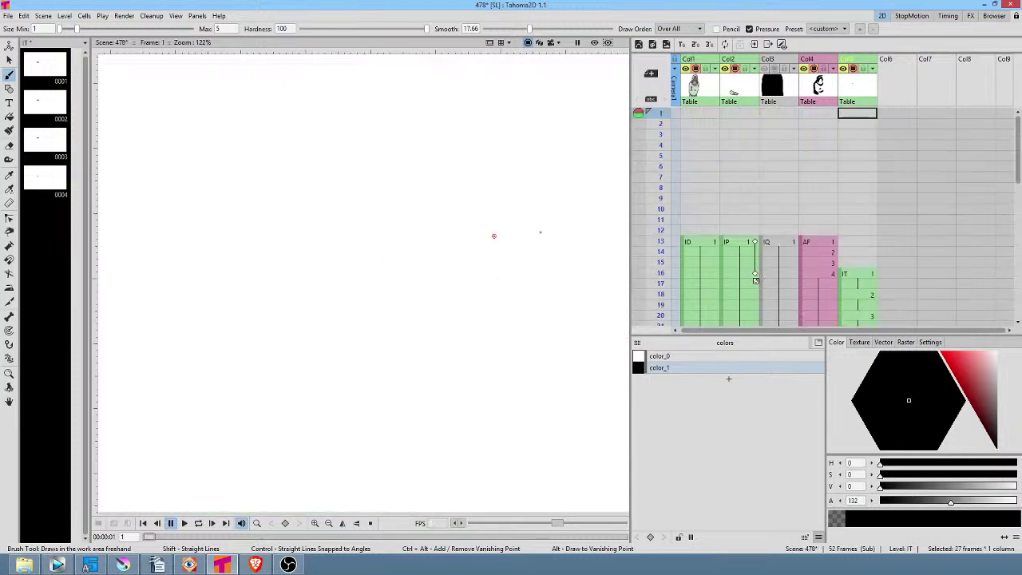
# Place mouth drawing 4 of level IT in Col5 at frames 13 to 15, before the first talking mouth
pyautogui.click(697, 242)
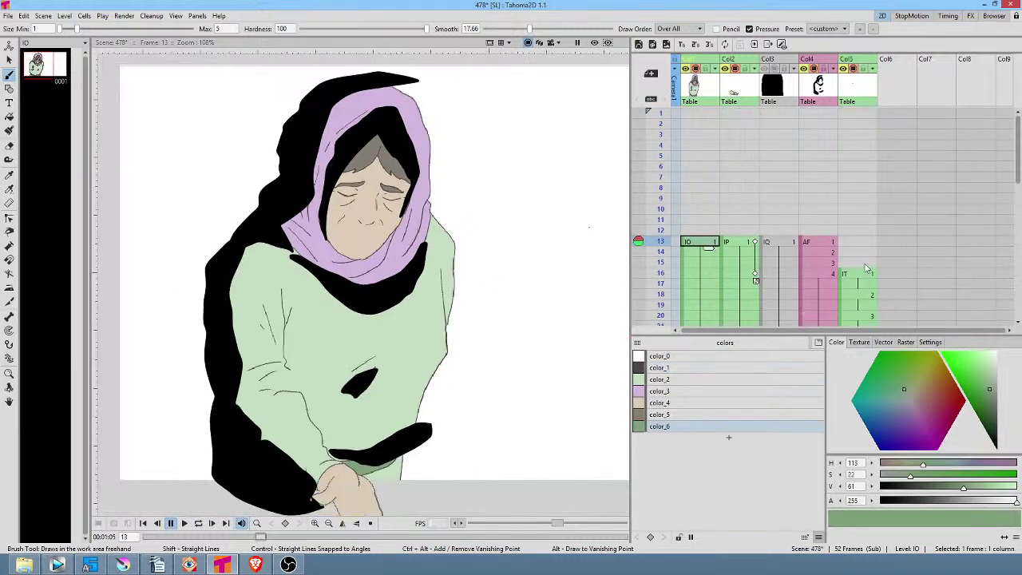
pyautogui.click(862, 275)
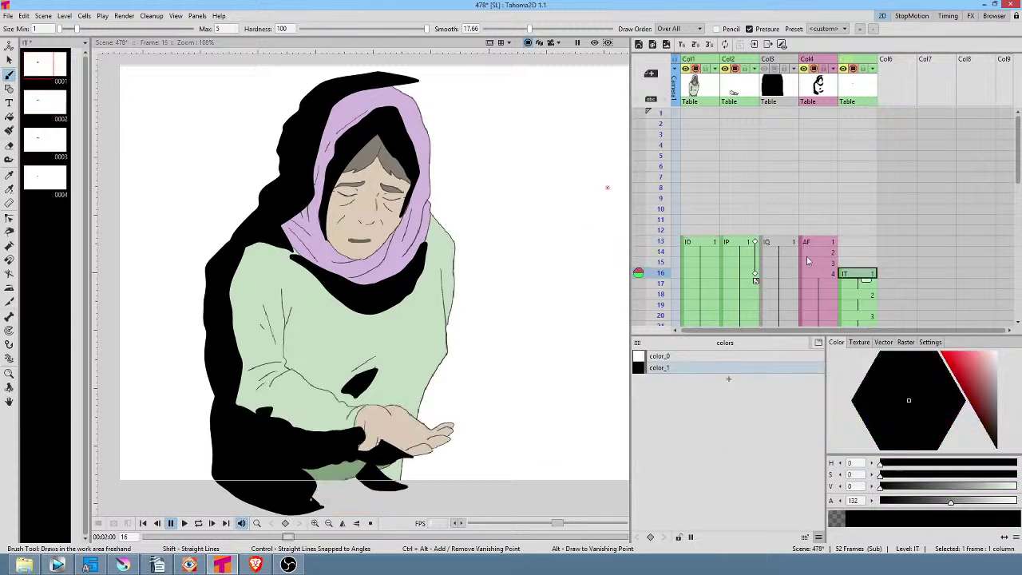
pyautogui.click(46, 178)
pyautogui.moveTo(48, 180)
pyautogui.mouseDown()
pyautogui.moveTo(554, 183)
pyautogui.moveTo(882, 249)
pyautogui.moveTo(907, 244)
pyautogui.moveTo(908, 263)
pyautogui.moveTo(862, 252)
pyautogui.mouseUp()
pyautogui.click(905, 242)
pyautogui.click(859, 245)
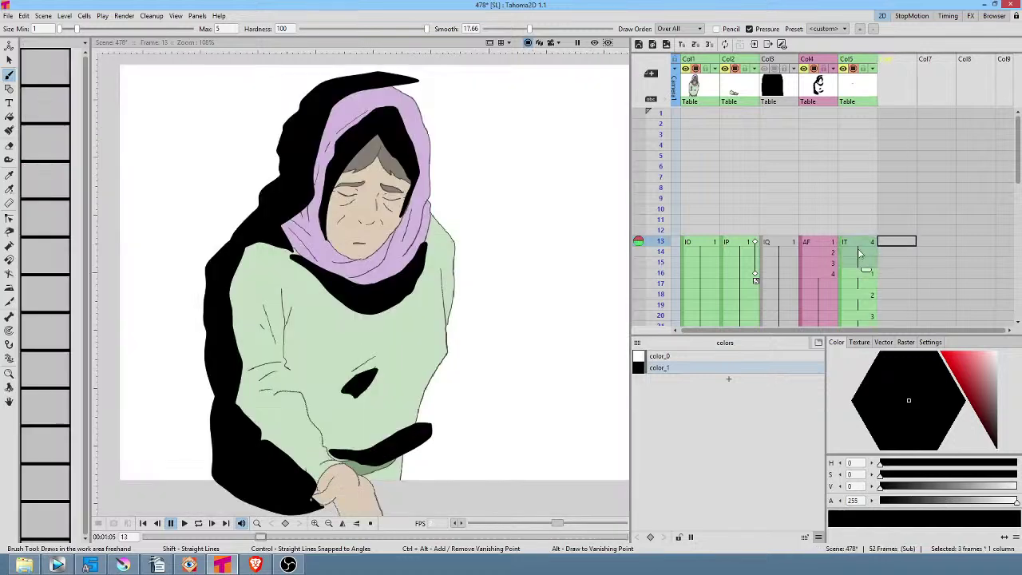
# Play the old woman's animation from frame 13 to check the mouth movement against the arm motion
pyautogui.click(658, 232)
pyautogui.click(659, 238)
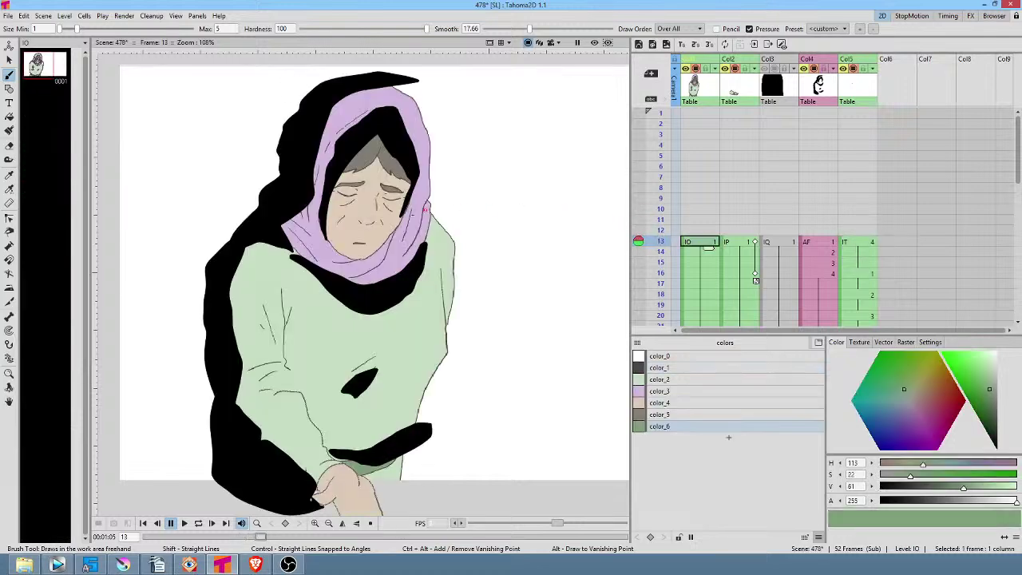
pyautogui.scroll(-3, 404, 214)
pyautogui.scroll(1, 462, 228)
pyautogui.press('l')
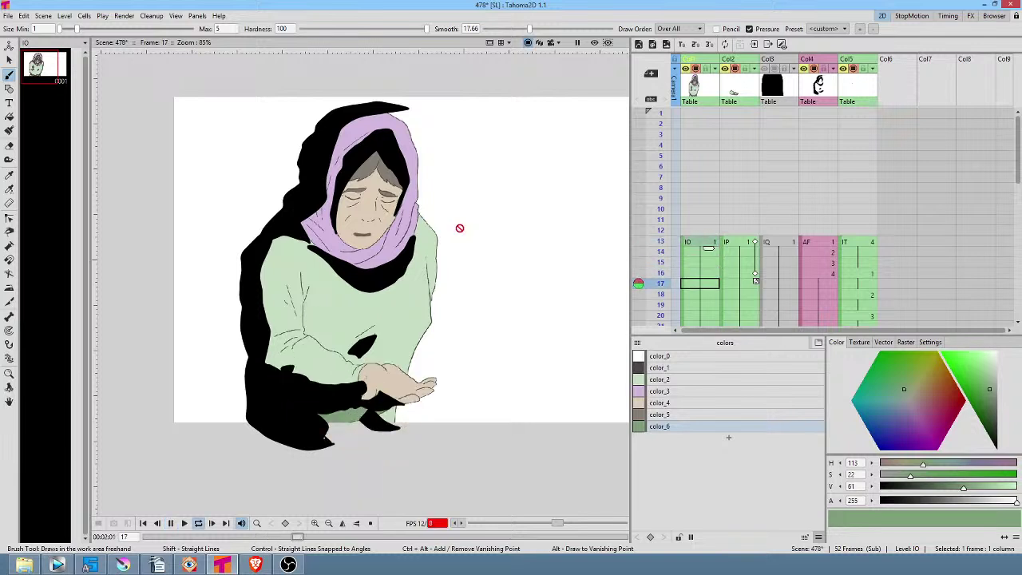
pyautogui.press('l')
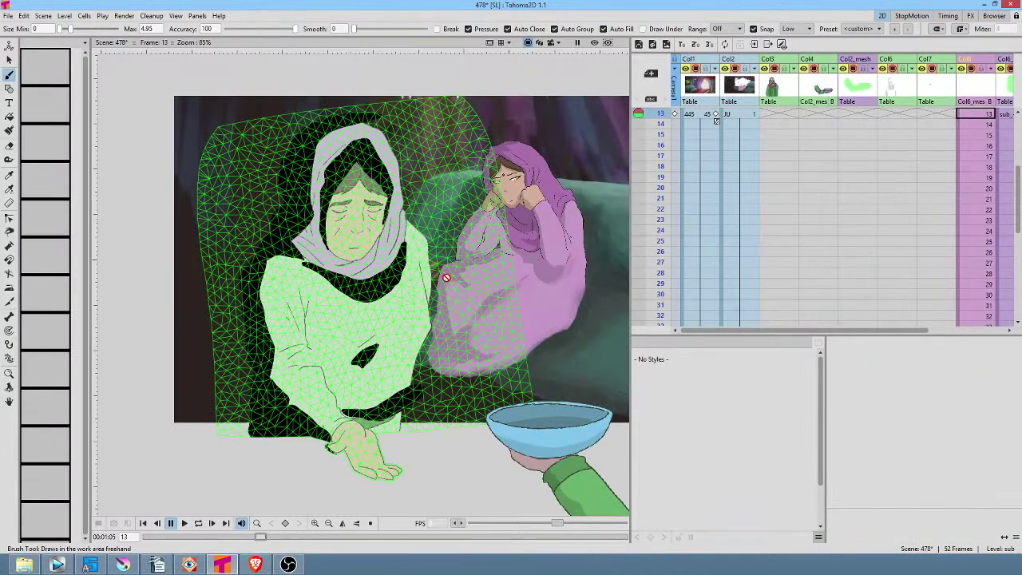
# Render shot 478, switch to Vegas Pro and play the updated shot in the edit
pyautogui.hotkey('ctrl', 'shift', 'r')
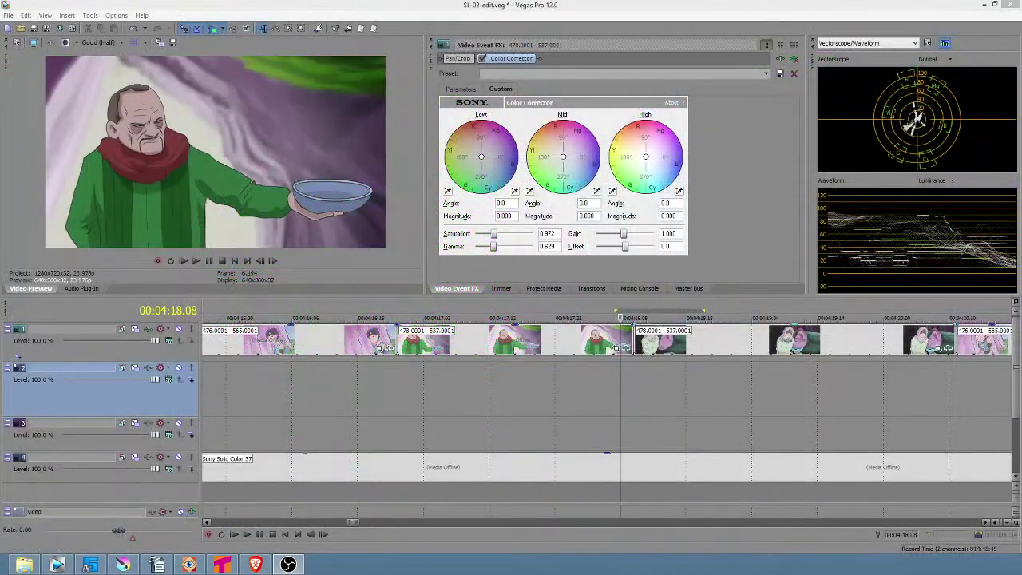
pyautogui.click(628, 373)
pyautogui.moveTo(644, 382); pyautogui.dragTo(581, 381)
pyautogui.click(532, 379)
pyautogui.press('space')
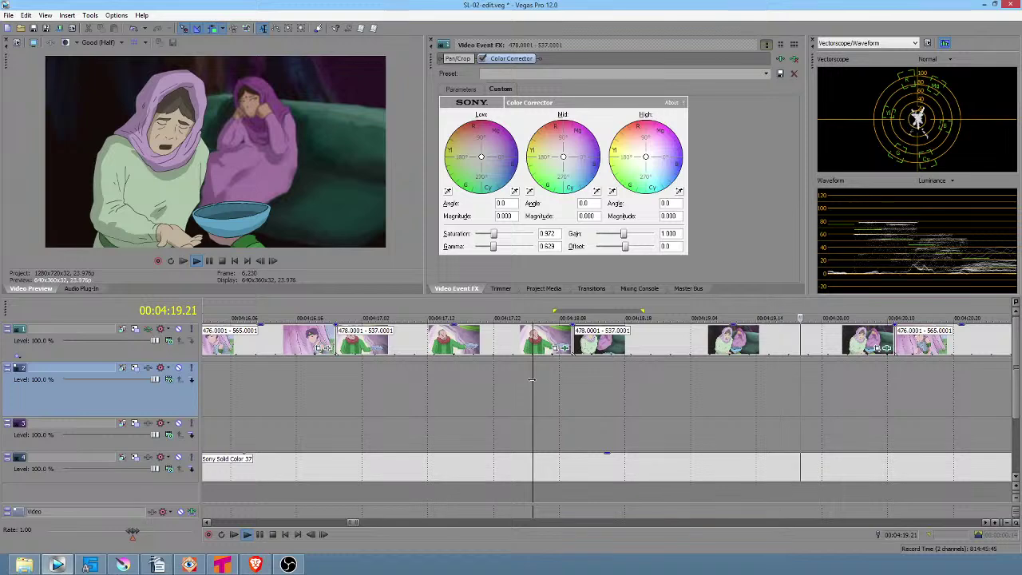
pyautogui.press('space')
pyautogui.press('space')
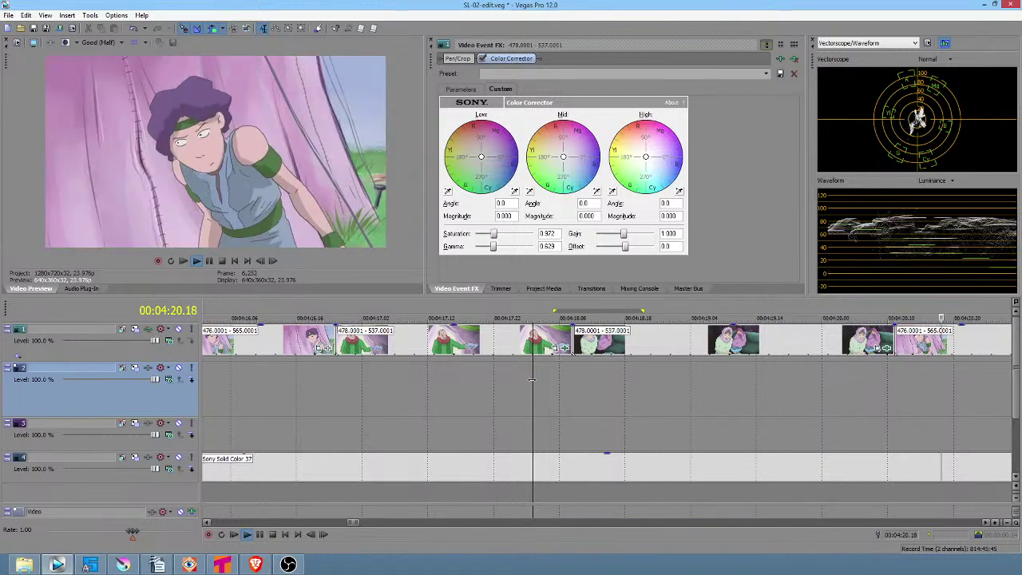
pyautogui.press('space')
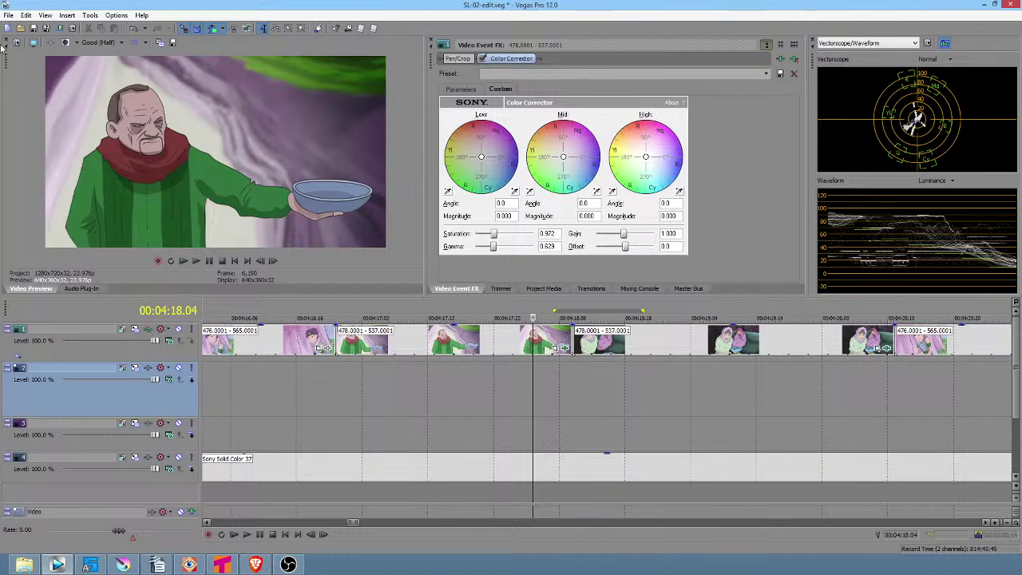
pyautogui.click(754, 374)
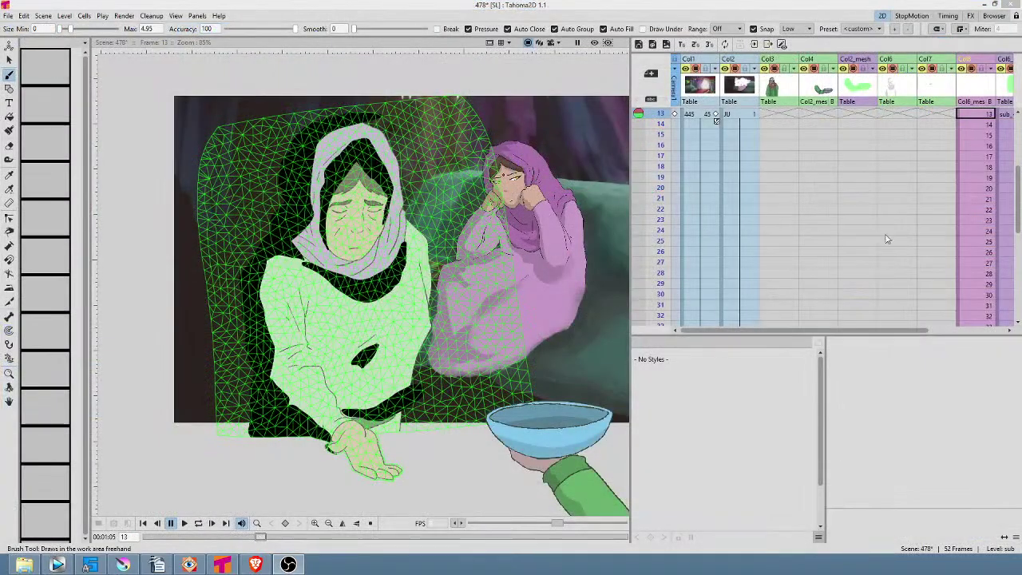
# Back in Tahoma2D, open the old woman's sub-scene and set the alpha of the mouth level's color_1 to 100
pyautogui.click(986, 199)
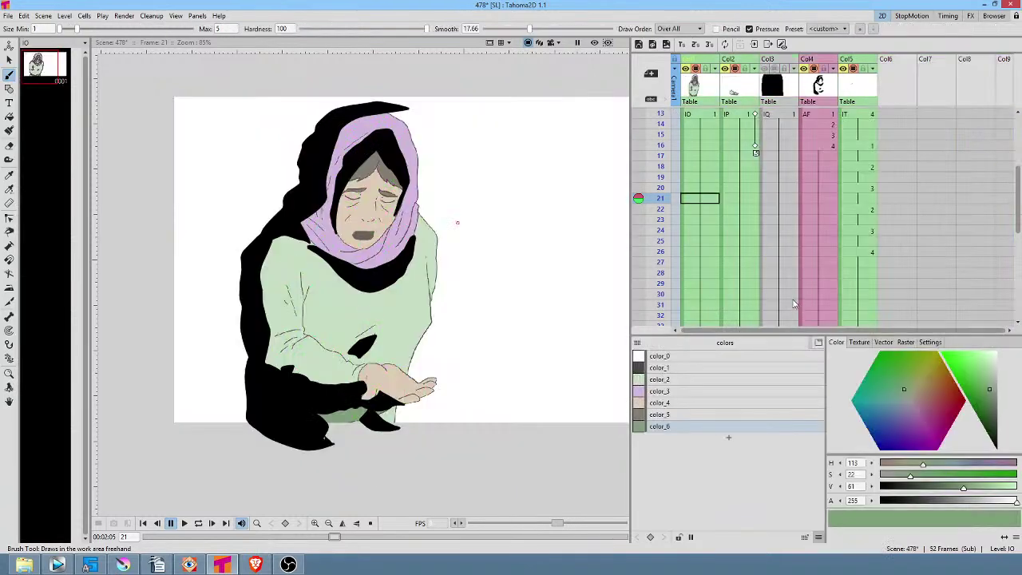
pyautogui.click(853, 232)
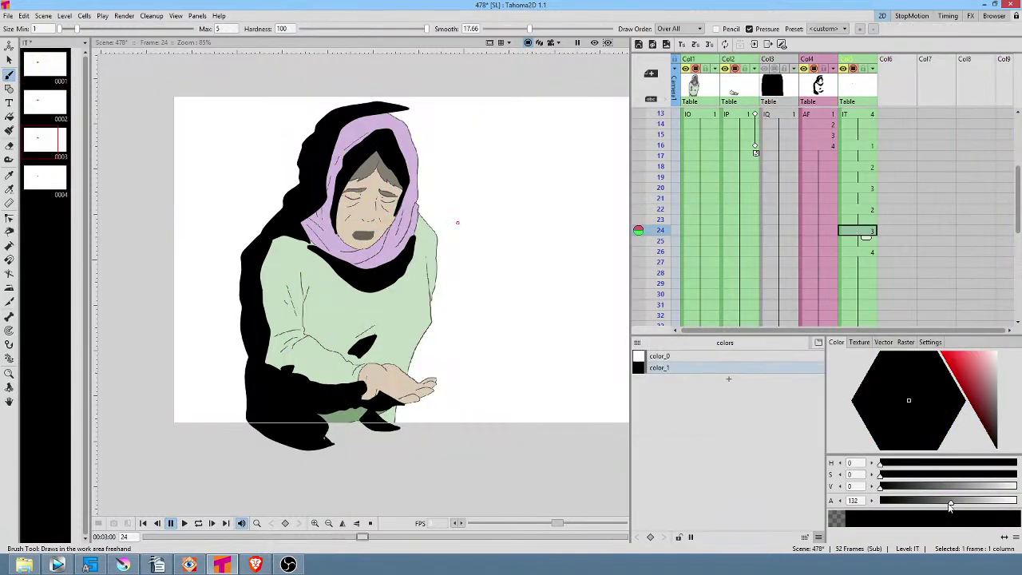
pyautogui.scroll(9, 358, 240)
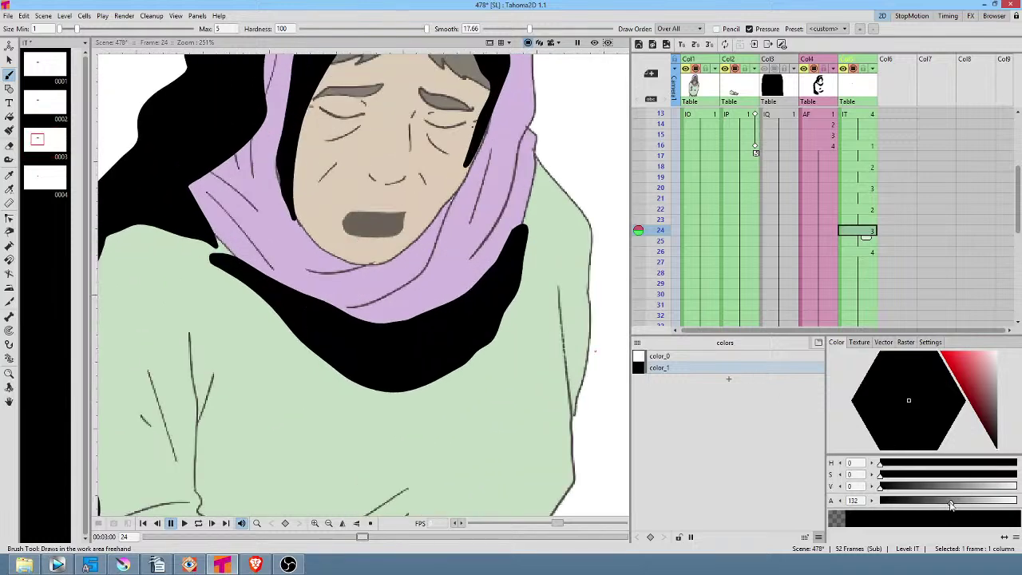
pyautogui.moveTo(950, 504)
pyautogui.mouseDown()
pyautogui.moveTo(927, 509)
pyautogui.moveTo(936, 511)
pyautogui.mouseUp()
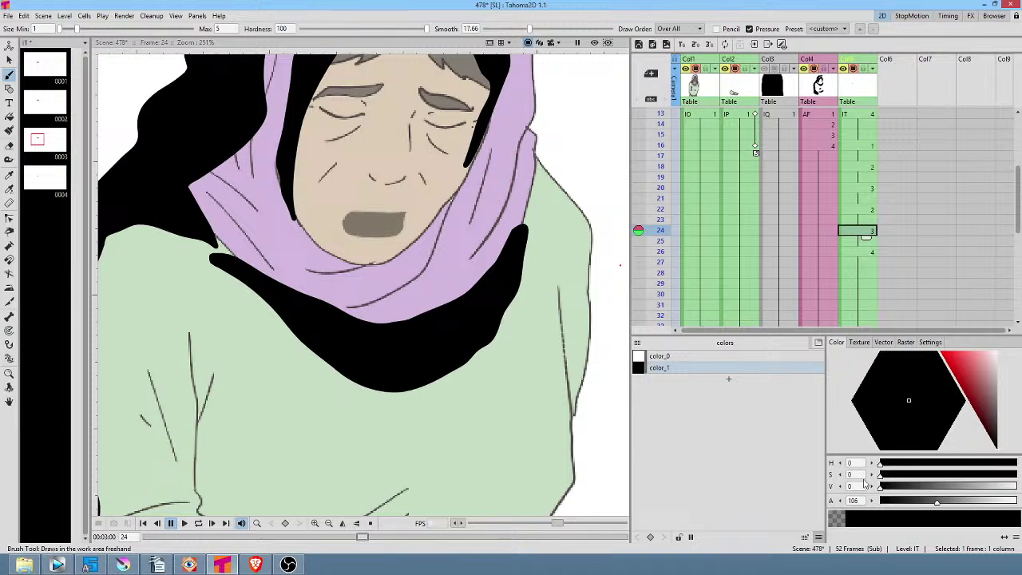
pyautogui.moveTo(935, 503); pyautogui.dragTo(933, 504)
pyautogui.click(859, 499)
pyautogui.write('100')
pyautogui.press('Return')
pyautogui.hotkey('alt', 'Tab')
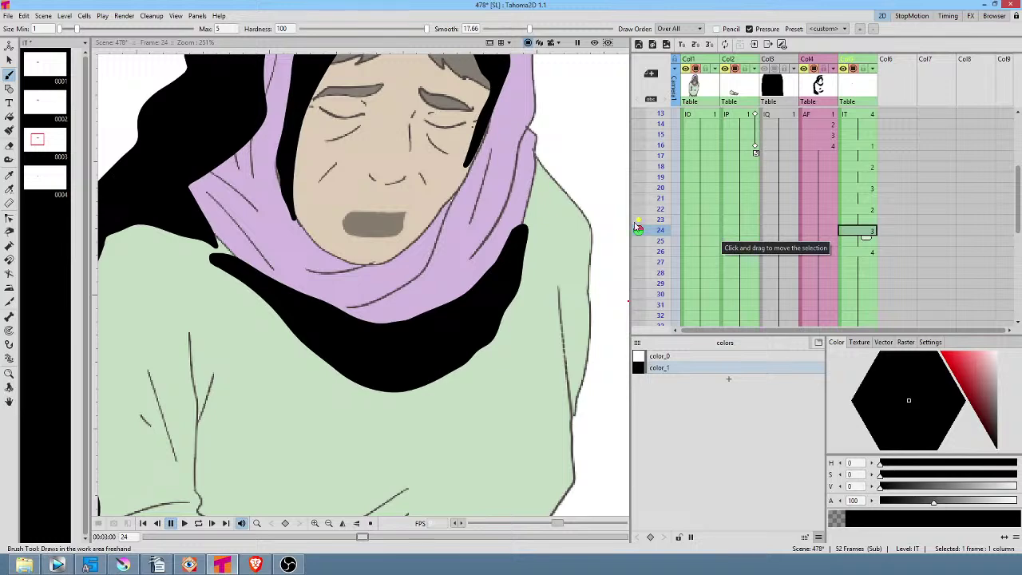
# Return to the main scene, select frame 21 of the old woman's sub-scene column and render the shot again
pyautogui.scroll(-10, 364, 278)
pyautogui.scroll(1, 367, 291)
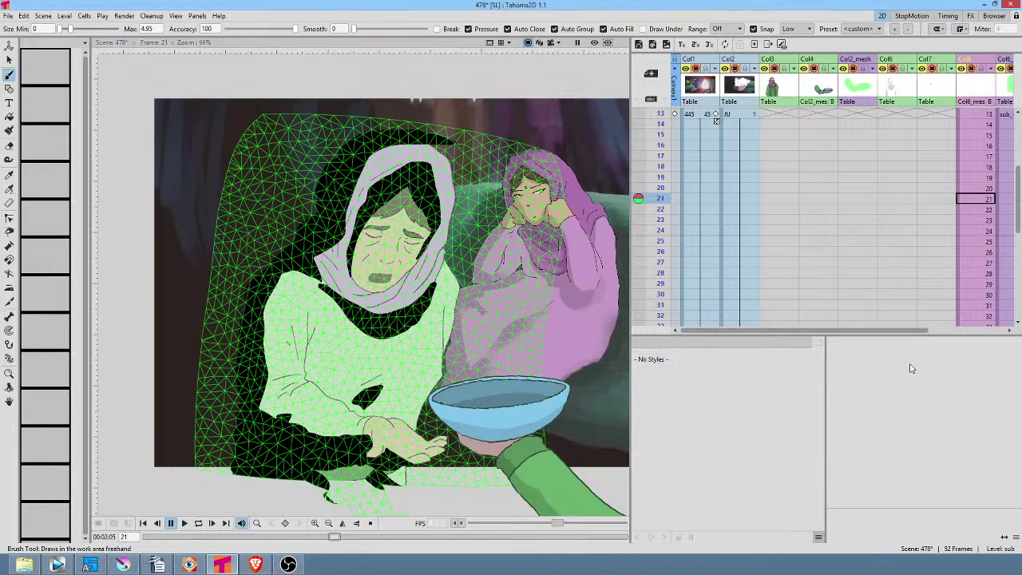
pyautogui.moveTo(945, 213); pyautogui.dragTo(865, 212)
pyautogui.click(916, 198)
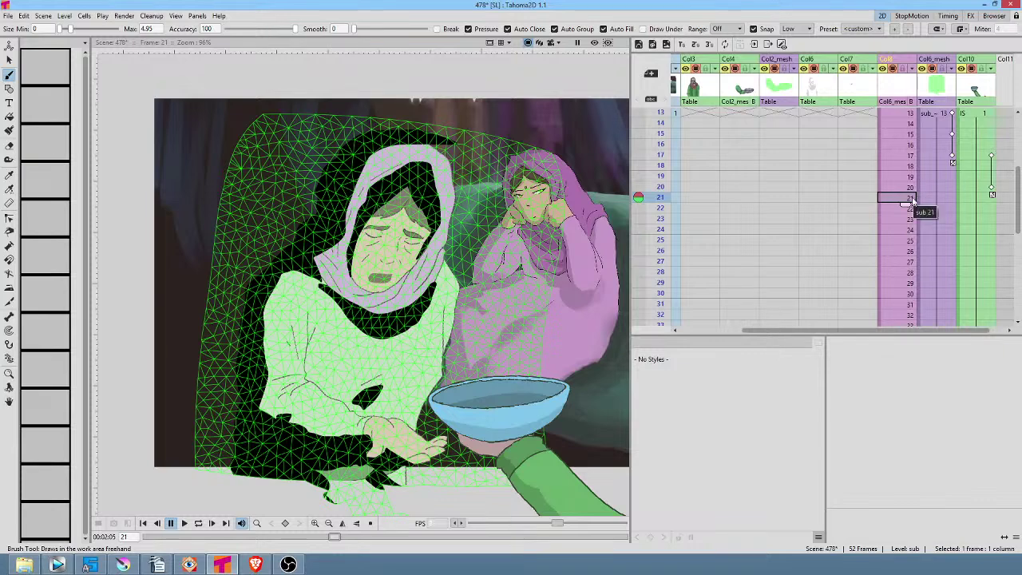
pyautogui.hotkey('ctrl', 'e')
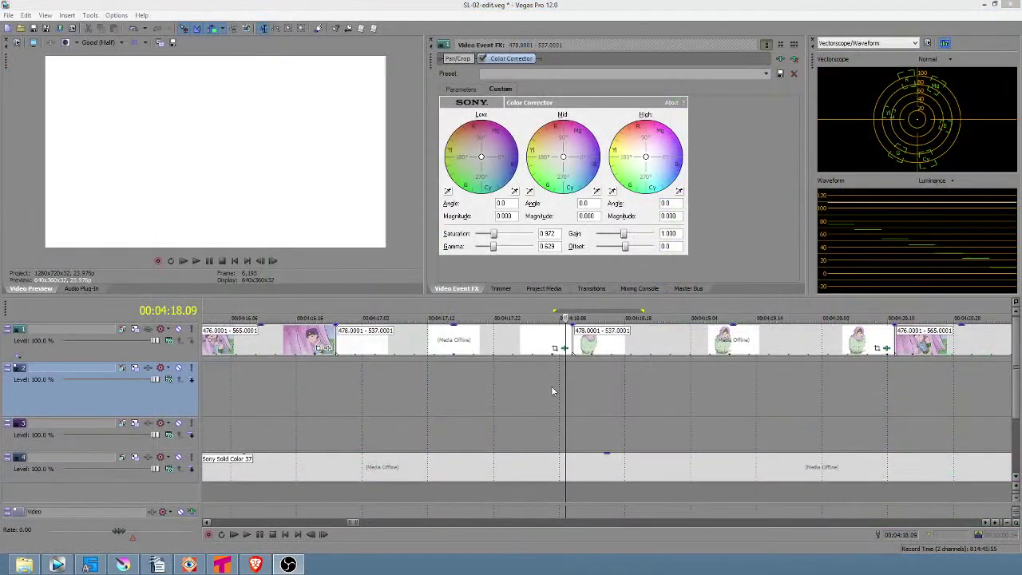
# In Vegas Pro, examine the re-rendered old woman and play the edit from just before shot 478 into shot 481
pyautogui.moveTo(550, 392); pyautogui.dragTo(724, 396)
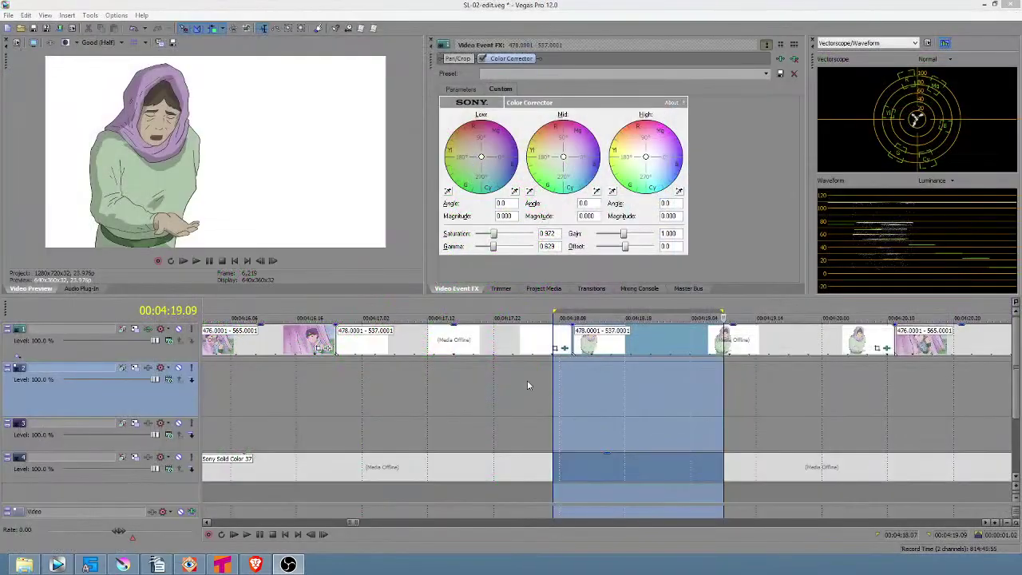
pyautogui.click(320, 387)
pyautogui.press('space')
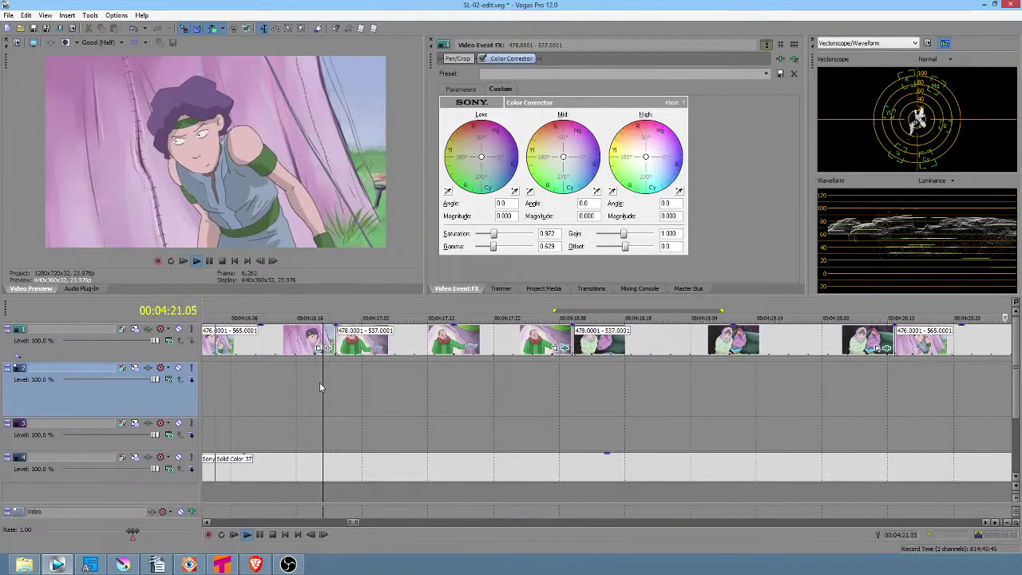
pyautogui.scroll(-3, 587, 391)
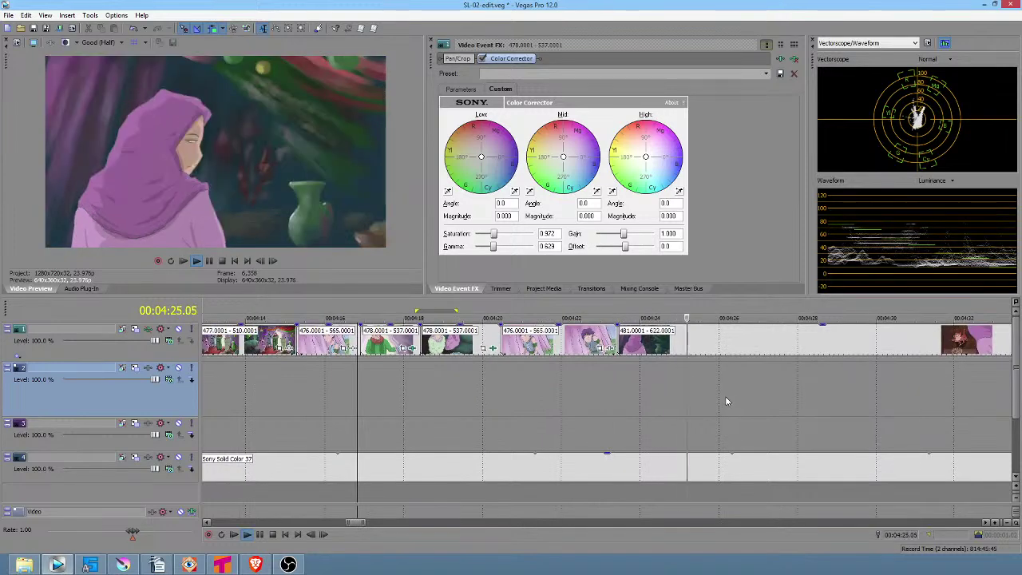
pyautogui.press('space')
# Mark the time range from 00:04:32.06 to 00:04:34.03 within the 481.0001 - 622.0001 clip
pyautogui.click(744, 379)
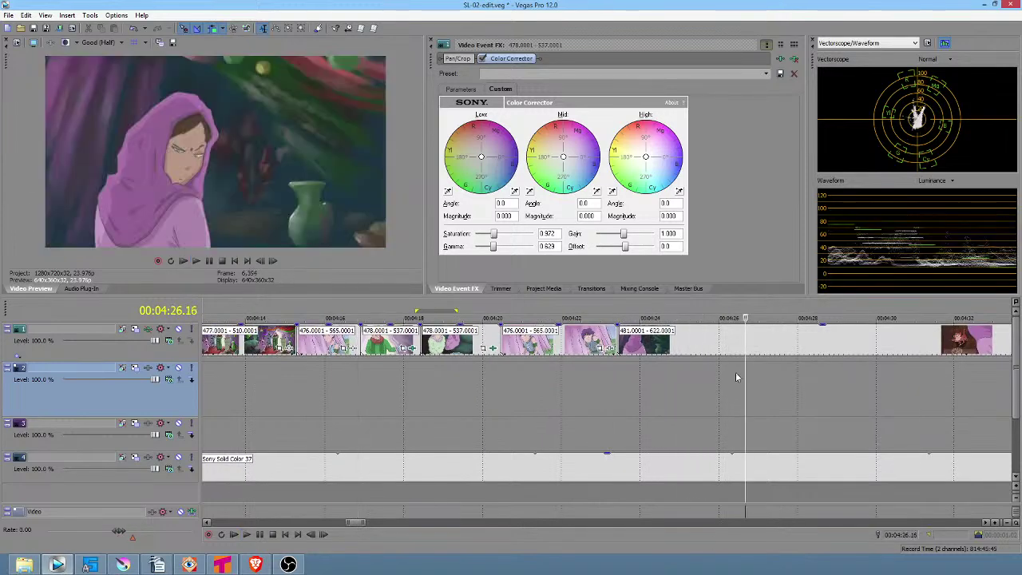
pyautogui.middleClick(758, 375)
pyautogui.click(642, 375)
pyautogui.moveTo(648, 376); pyautogui.dragTo(722, 378)
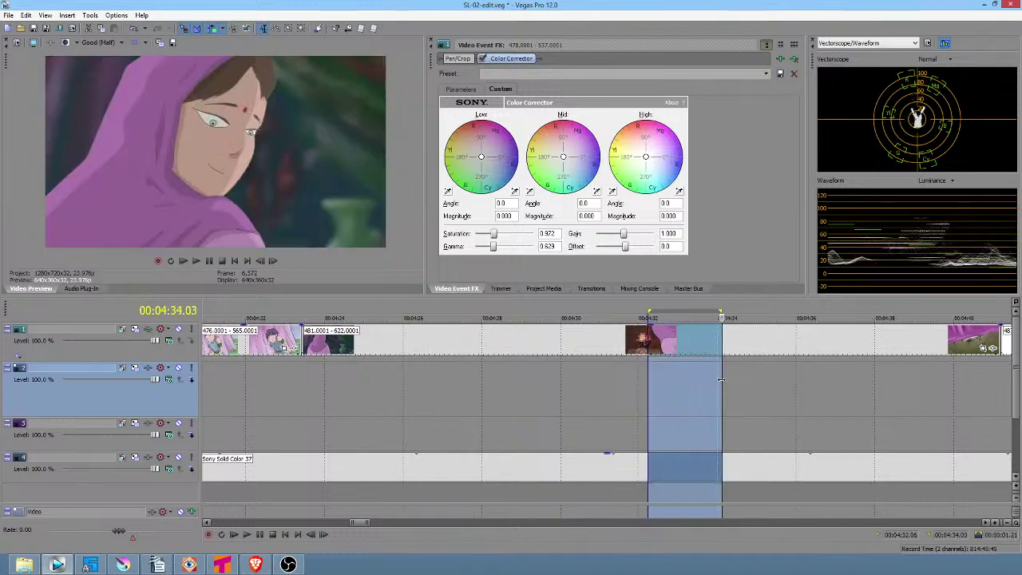
# Add the Sony Color Corrector effect to the 481.0001 - 622.0001 clip and show its custom color wheel controls
pyautogui.click(992, 349)
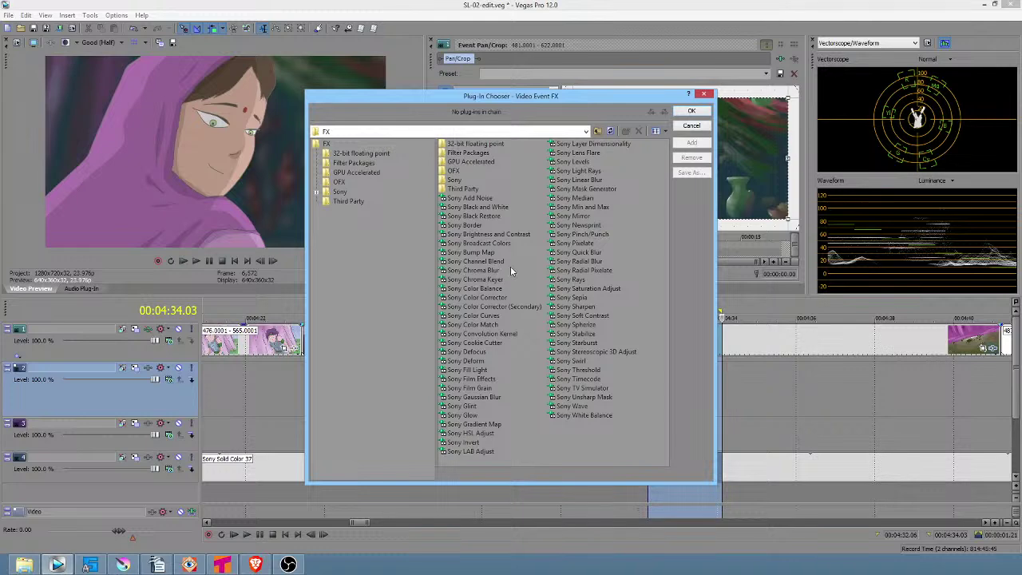
pyautogui.doubleClick(490, 298)
pyautogui.click(692, 111)
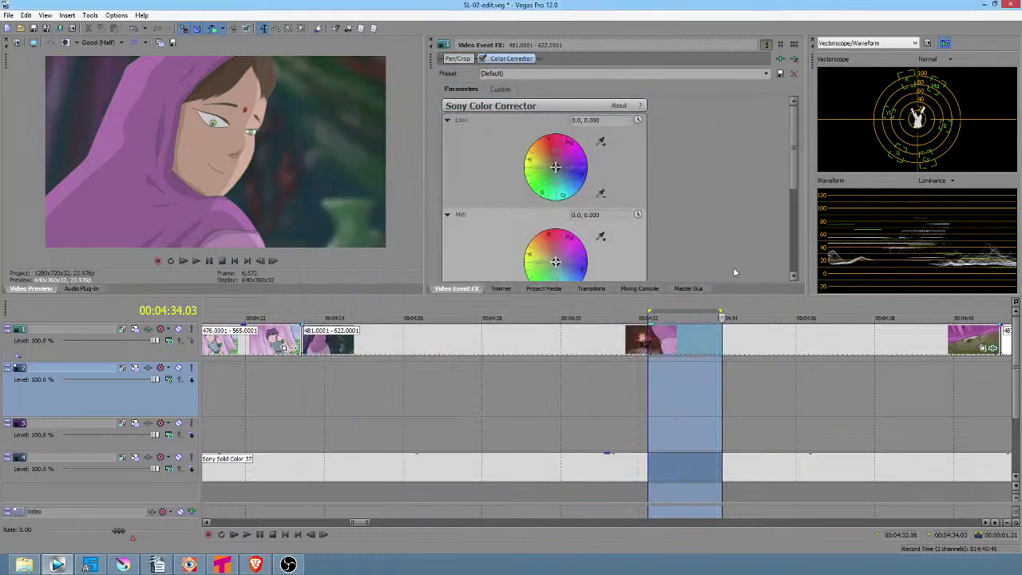
pyautogui.click(500, 88)
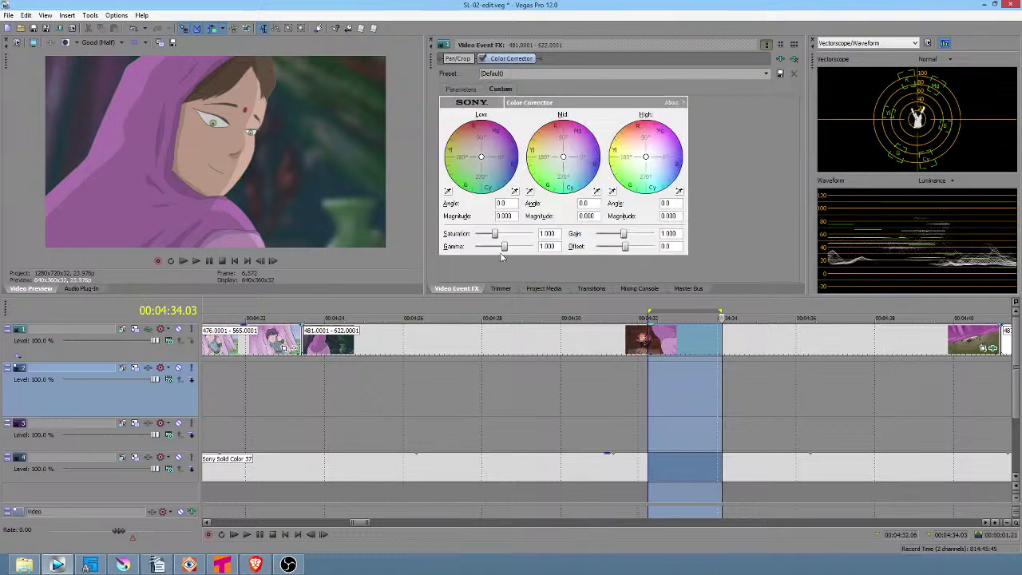
# Lower the clip's Color Corrector gamma to 0.682, previewing the close-up, monkey and seated woman shots
pyautogui.moveTo(503, 246); pyautogui.dragTo(501, 246)
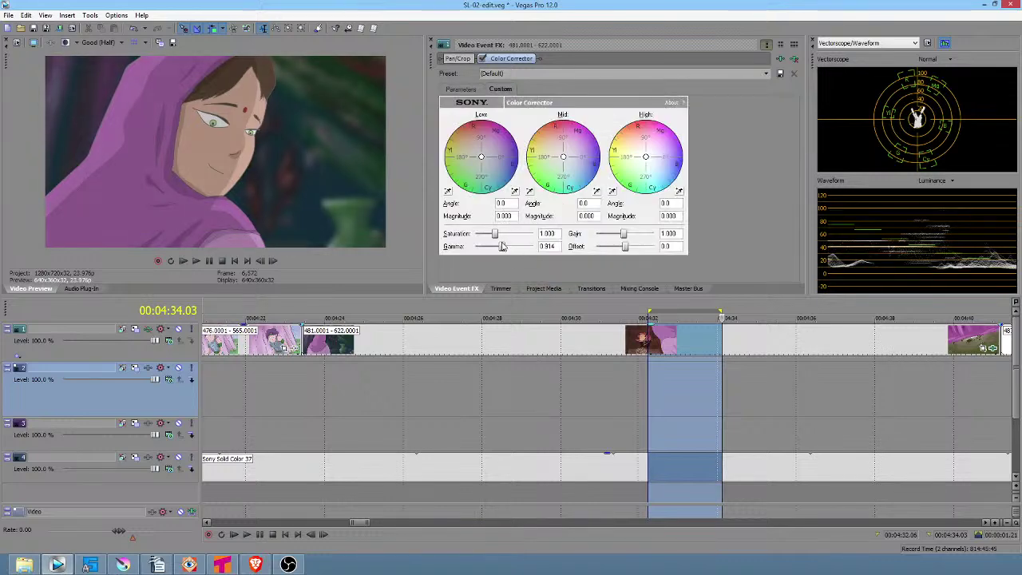
pyautogui.moveTo(501, 246); pyautogui.dragTo(499, 247)
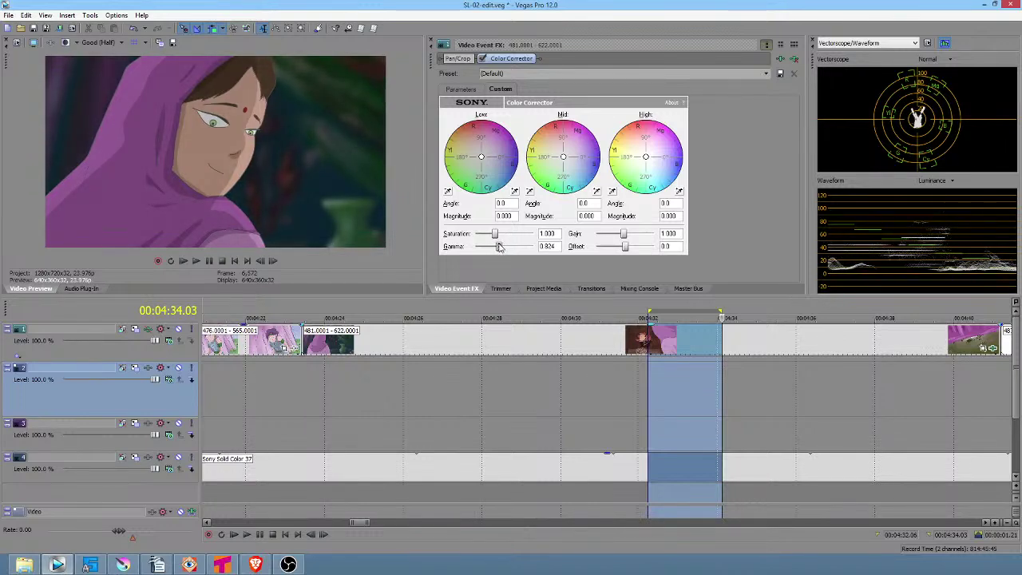
pyautogui.click(629, 396)
pyautogui.moveTo(640, 394)
pyautogui.mouseDown()
pyautogui.moveTo(588, 391)
pyautogui.moveTo(739, 391)
pyautogui.moveTo(609, 376)
pyautogui.moveTo(648, 376)
pyautogui.moveTo(633, 376)
pyautogui.mouseUp()
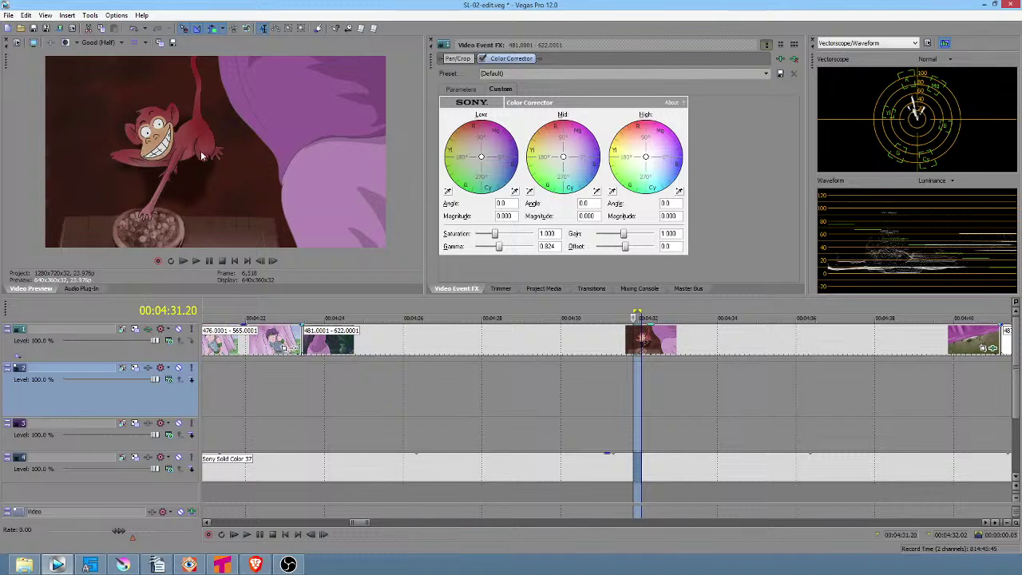
pyautogui.moveTo(635, 371); pyautogui.dragTo(573, 367)
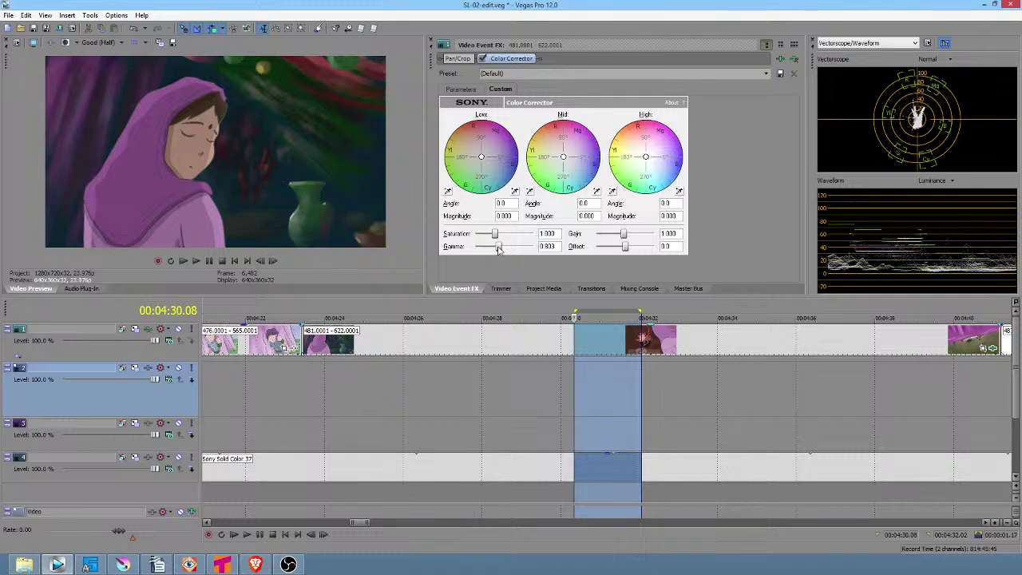
pyautogui.moveTo(499, 249); pyautogui.dragTo(494, 249)
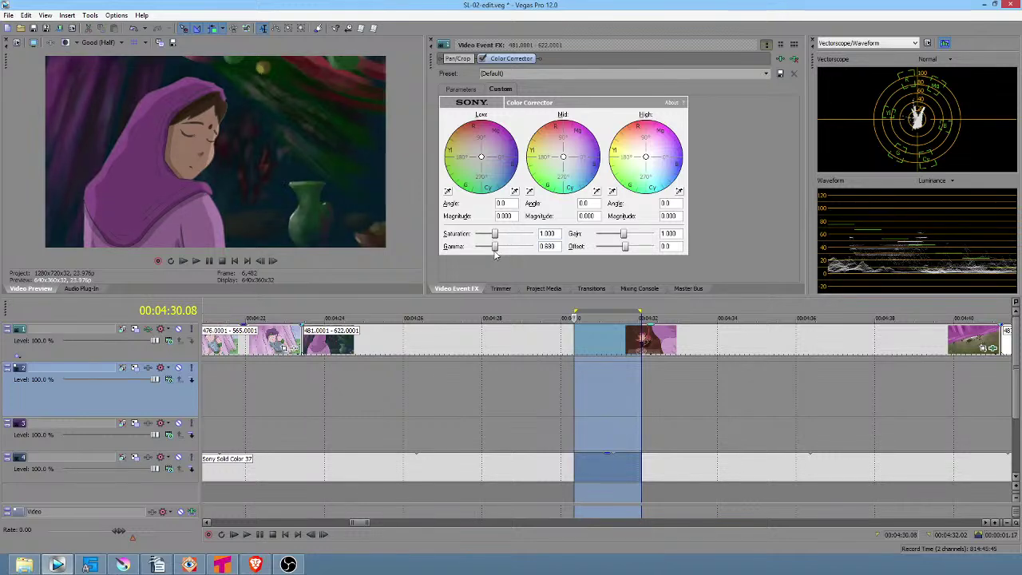
# Split the 481.0001 - 622.0001 clip near its end and move the cut to the start of the grassy ground shot
pyautogui.moveTo(327, 371)
pyautogui.mouseDown()
pyautogui.moveTo(972, 404)
pyautogui.moveTo(916, 405)
pyautogui.mouseUp()
pyautogui.middleClick(756, 400)
pyautogui.moveTo(695, 375); pyautogui.dragTo(735, 374)
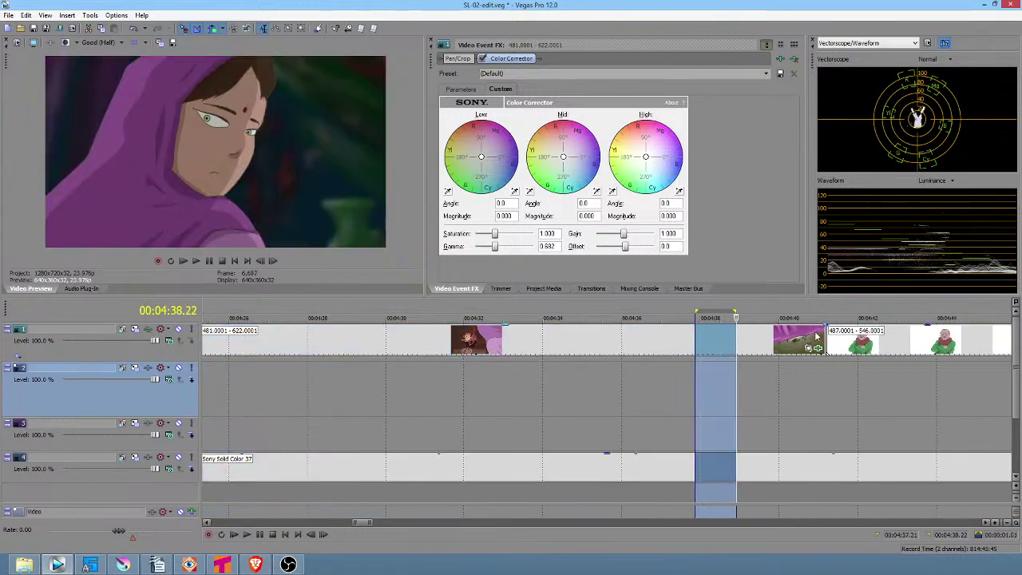
pyautogui.click(812, 345)
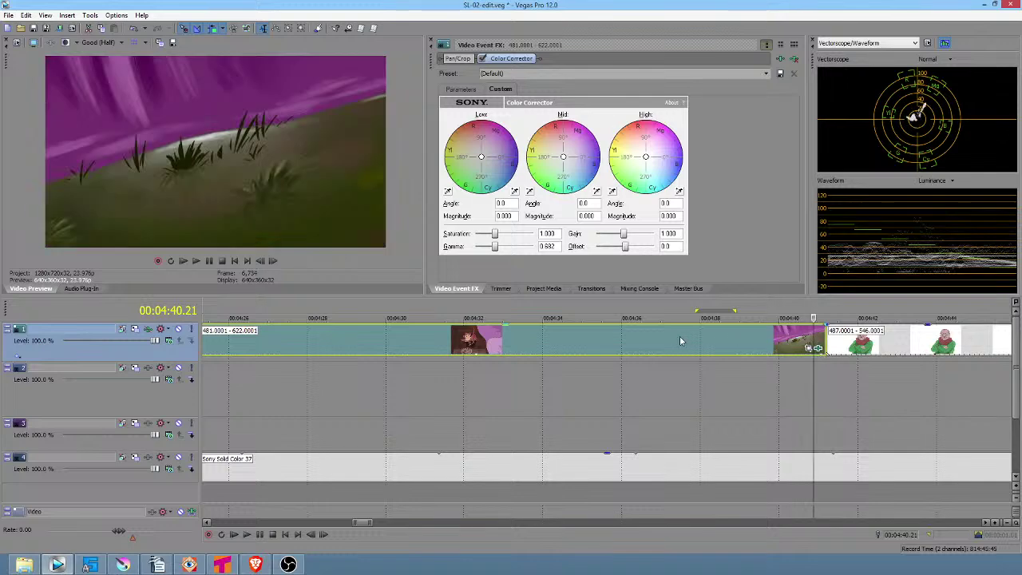
pyautogui.click(732, 347)
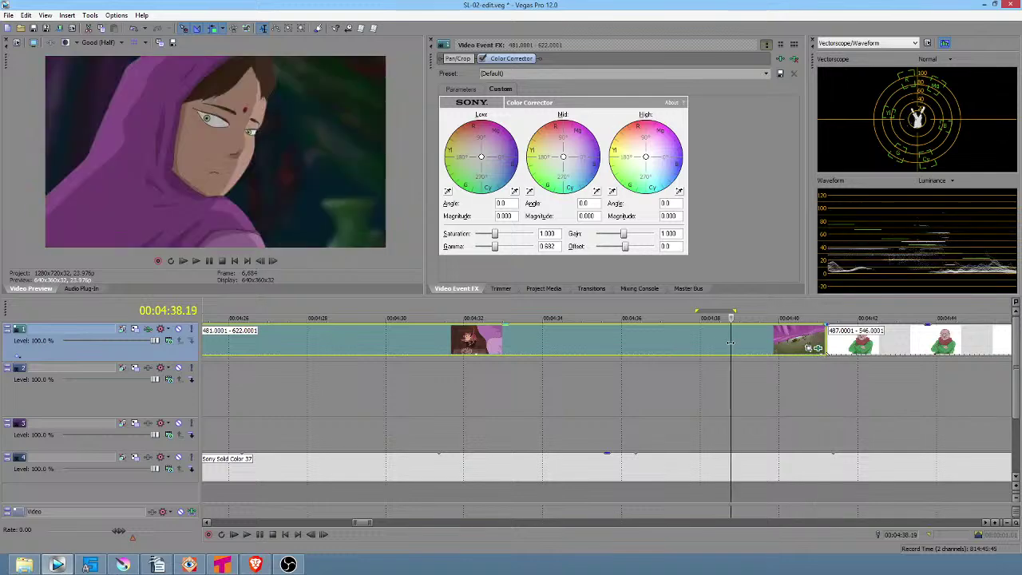
pyautogui.press('s')
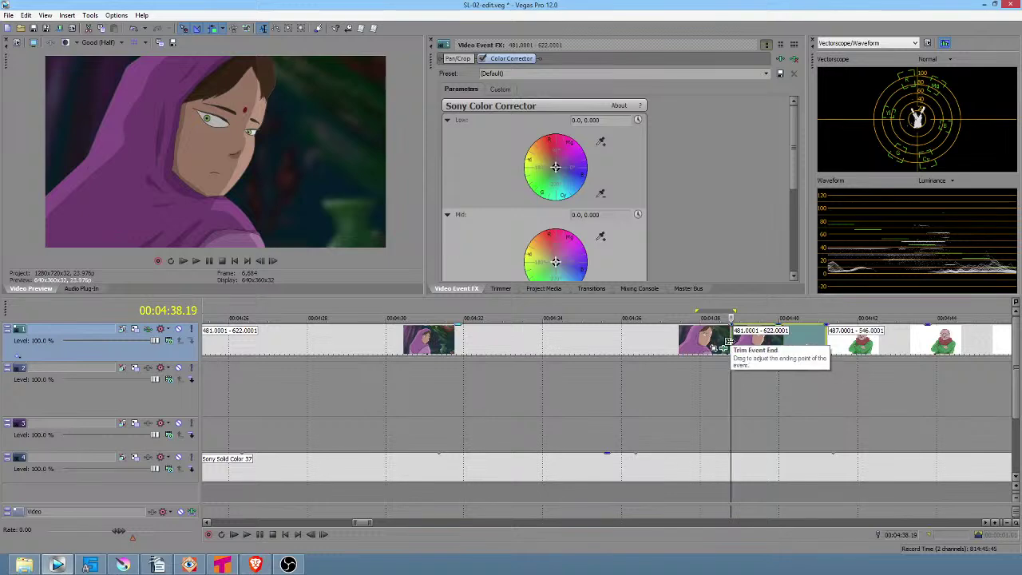
pyautogui.moveTo(729, 341); pyautogui.dragTo(738, 342)
pyautogui.click(737, 343)
pyautogui.click(749, 345)
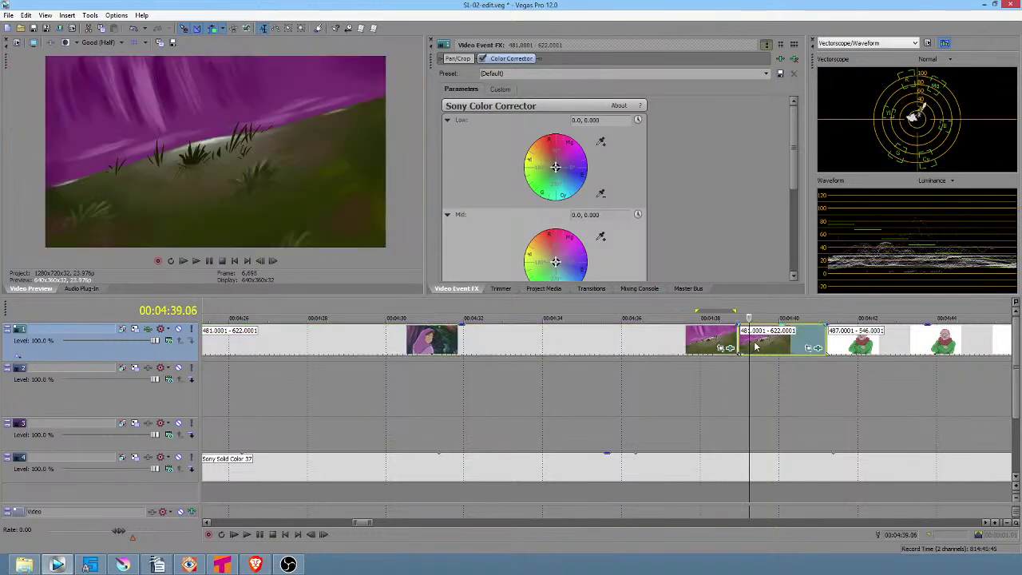
# Compare both sides of the cut, then reset the grassy ground clip's Color Corrector gamma to 1.000 and bypass the effect
pyautogui.click(664, 337)
pyautogui.click(762, 342)
pyautogui.click(715, 344)
pyautogui.click(715, 343)
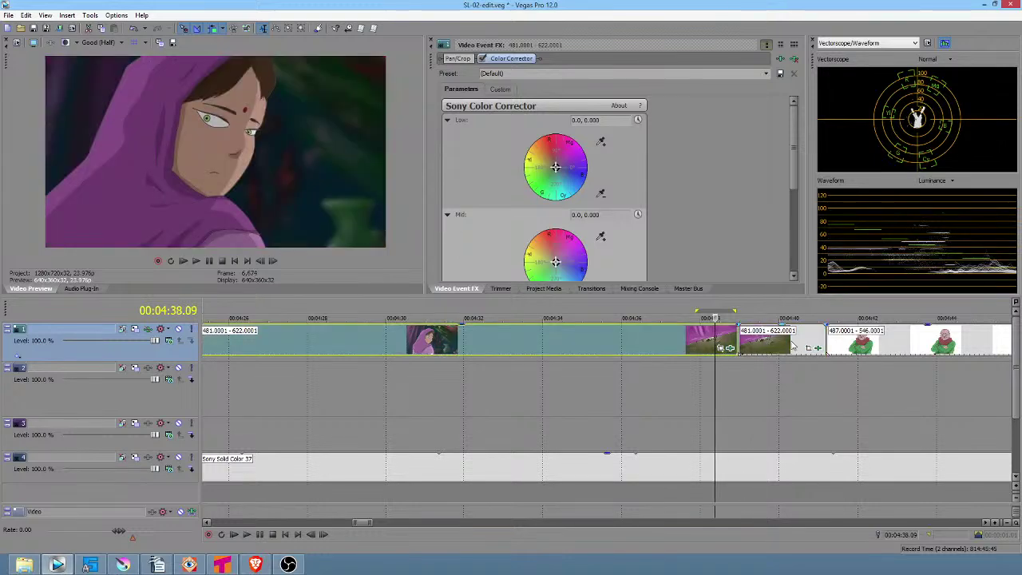
pyautogui.click(790, 346)
pyautogui.click(790, 346)
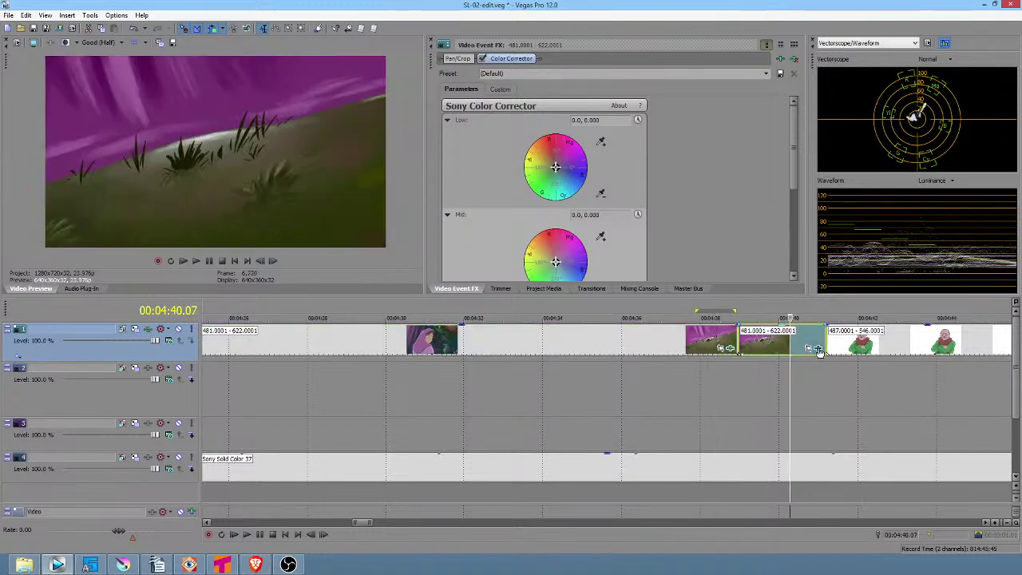
pyautogui.click(500, 88)
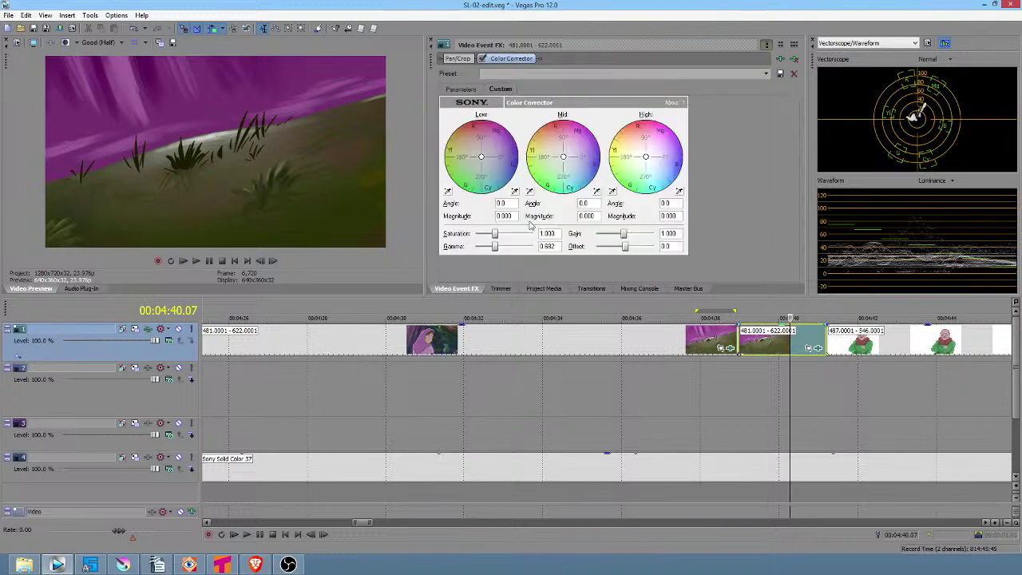
pyautogui.moveTo(494, 244); pyautogui.dragTo(508, 247)
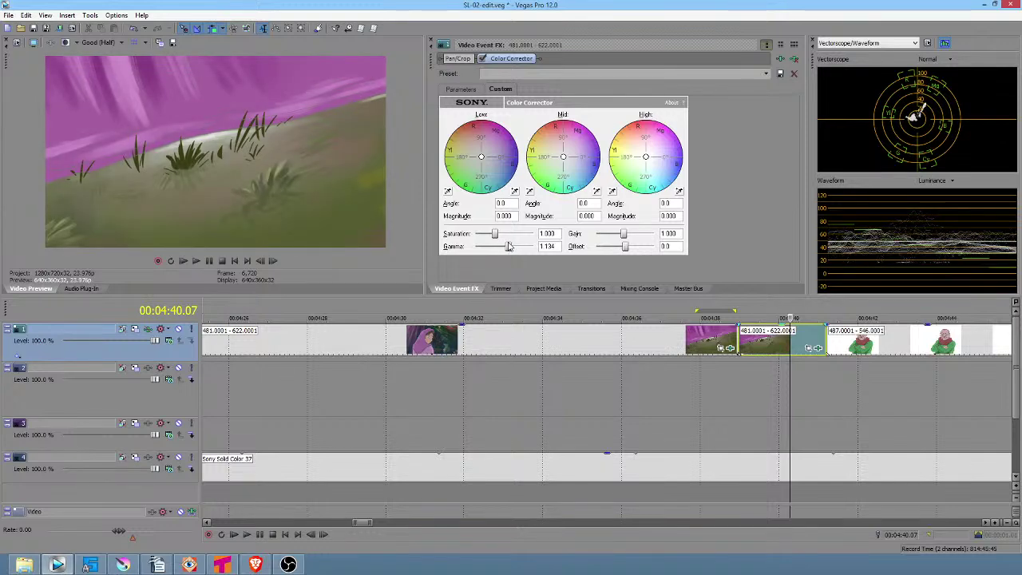
pyautogui.doubleClick(508, 248)
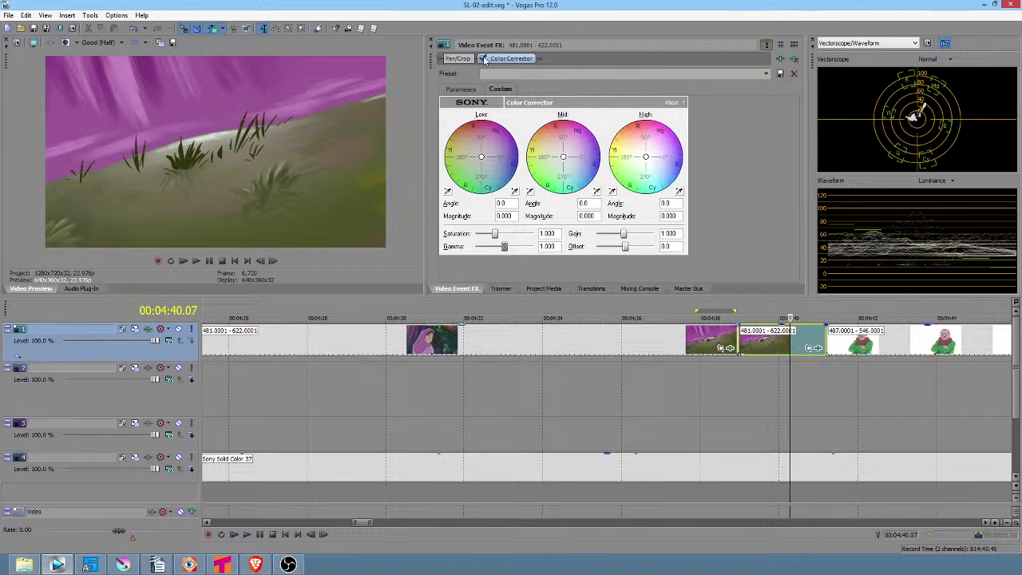
# Play the edit from the woman's close-up through the grassy ground clip into shot 487
pyautogui.click(670, 380)
pyautogui.press('space')
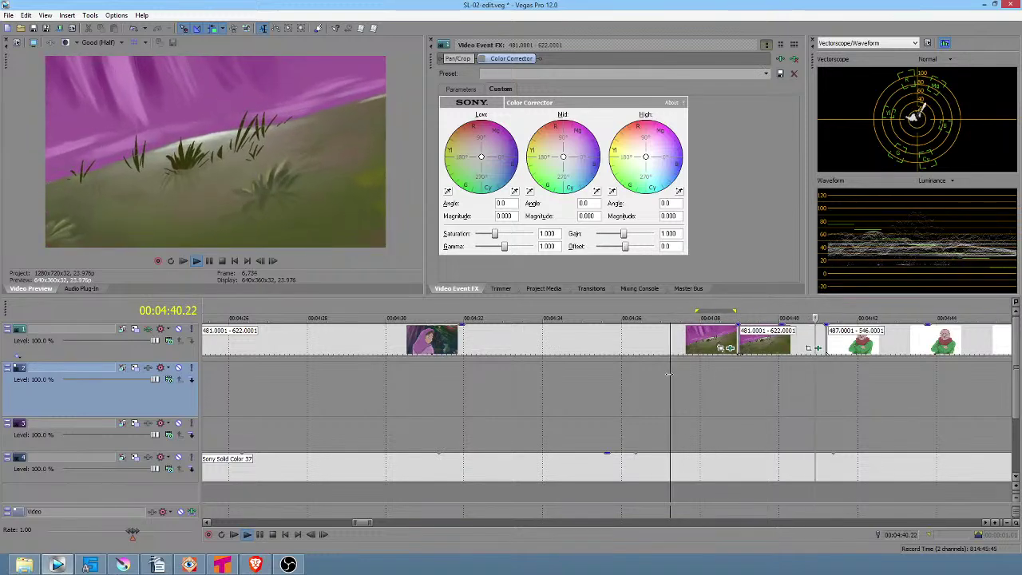
pyautogui.press('space')
pyautogui.click(872, 367)
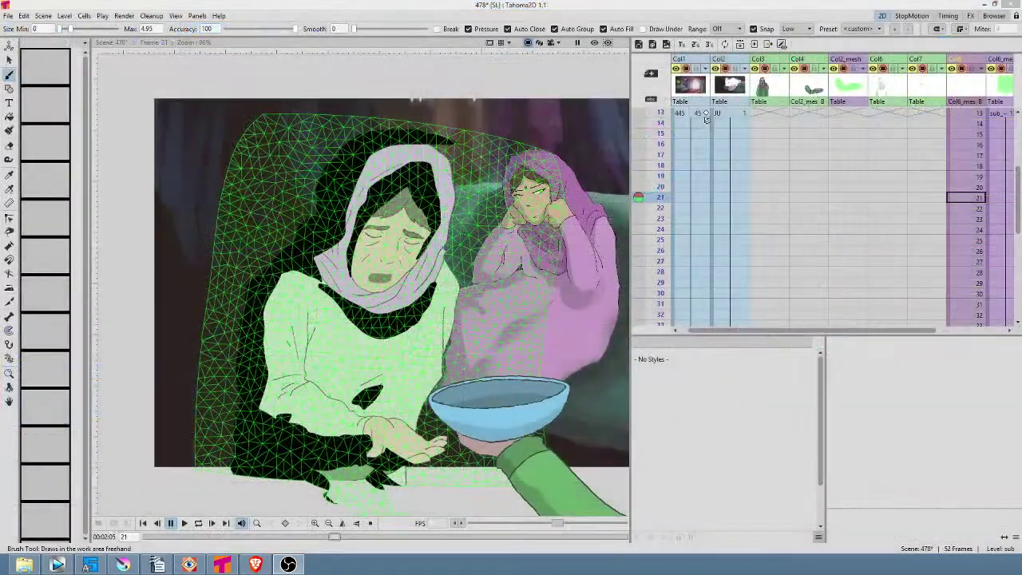
# In Tahoma2D, save scene 478 together with all its levels
pyautogui.click(9, 17)
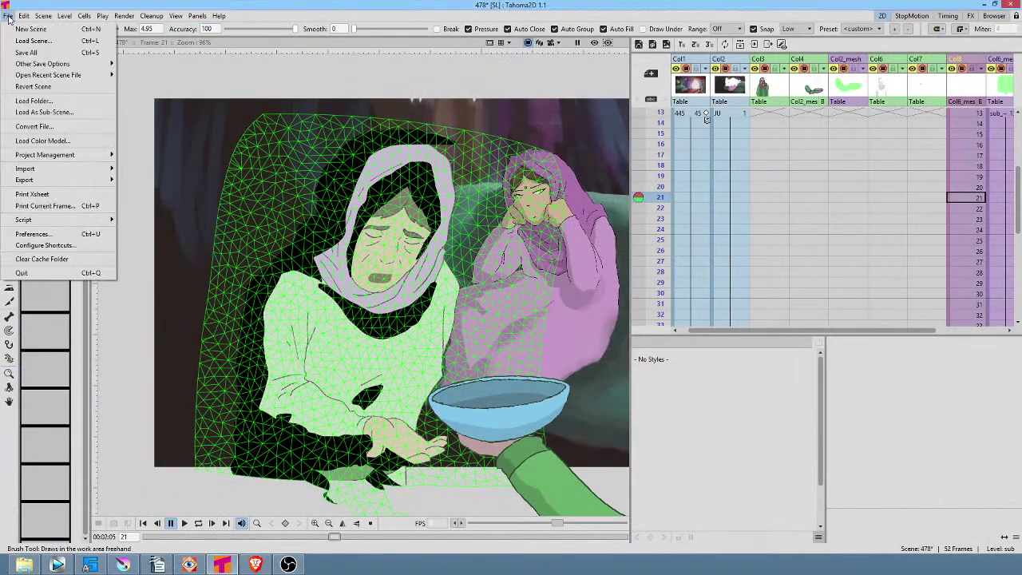
pyautogui.click(35, 53)
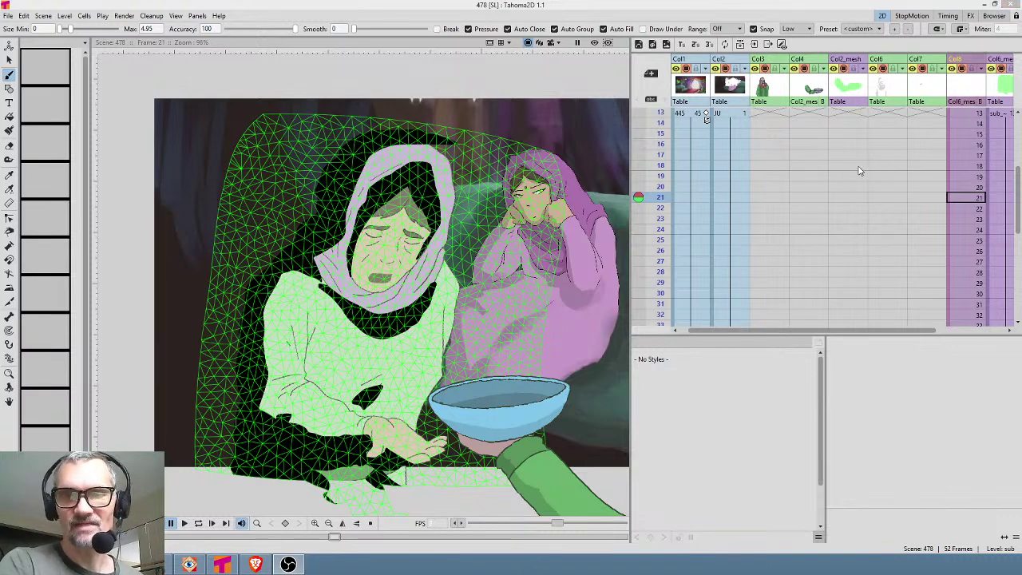
# Hide the old woman's Col6_mesh column in the viewer
pyautogui.moveTo(851, 167); pyautogui.dragTo(702, 180)
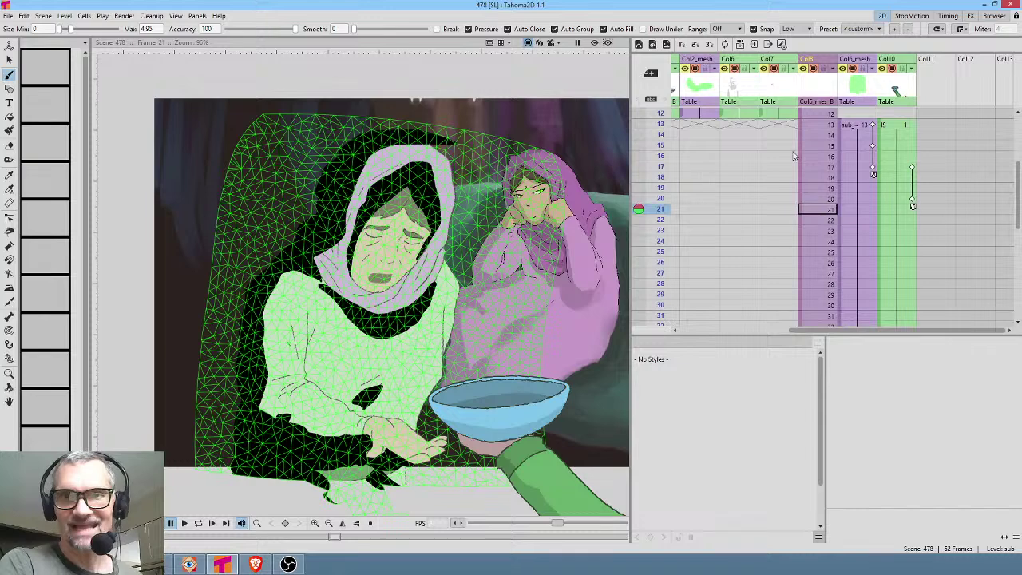
pyautogui.click(854, 70)
pyautogui.click(854, 70)
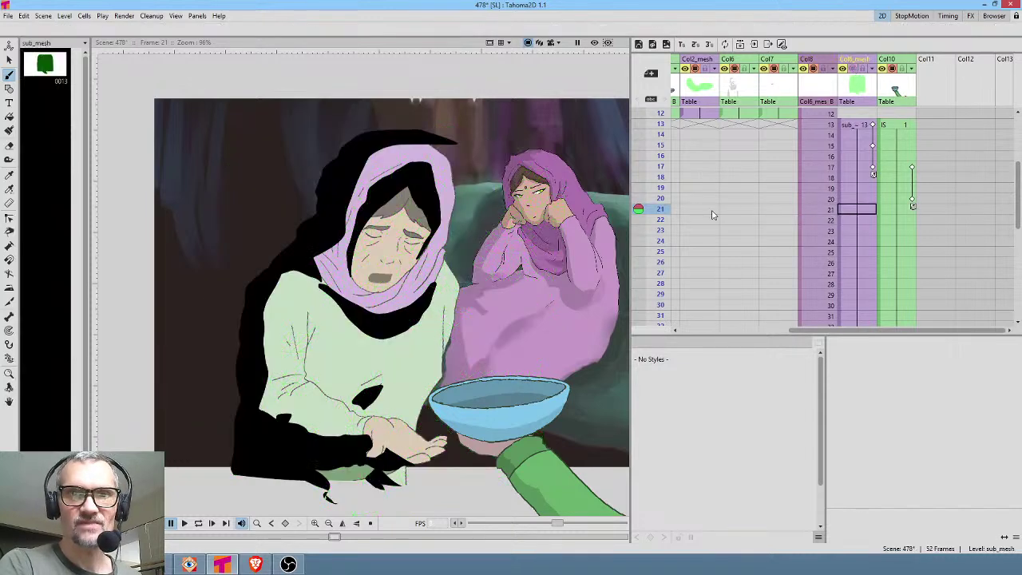
# Scrub through shot 478 to review the old woman and the bowl, then return to frame 1
pyautogui.moveTo(754, 168); pyautogui.dragTo(845, 173)
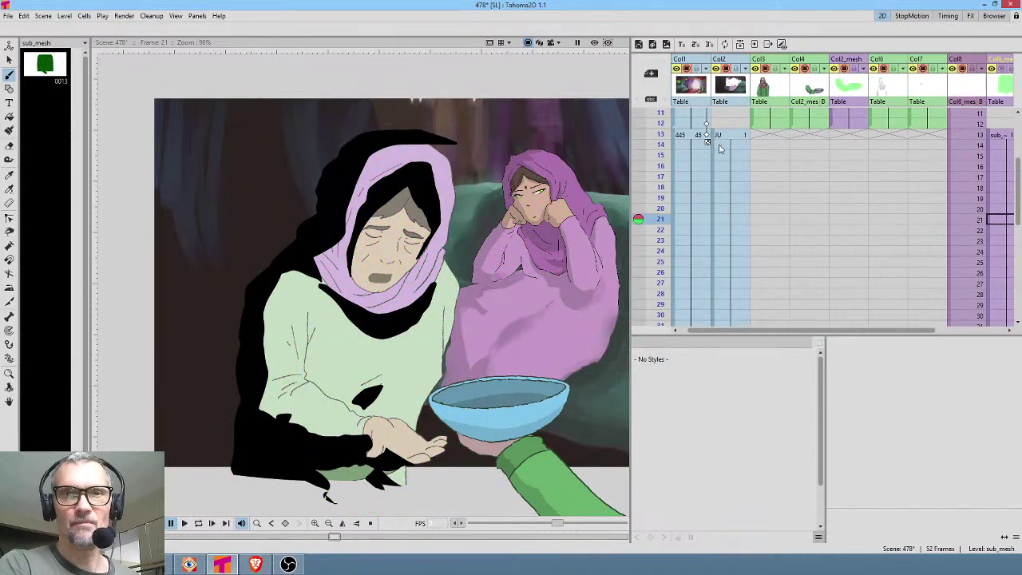
pyautogui.moveTo(662, 114)
pyautogui.mouseDown()
pyautogui.moveTo(637, 282)
pyautogui.moveTo(641, 190)
pyautogui.mouseUp()
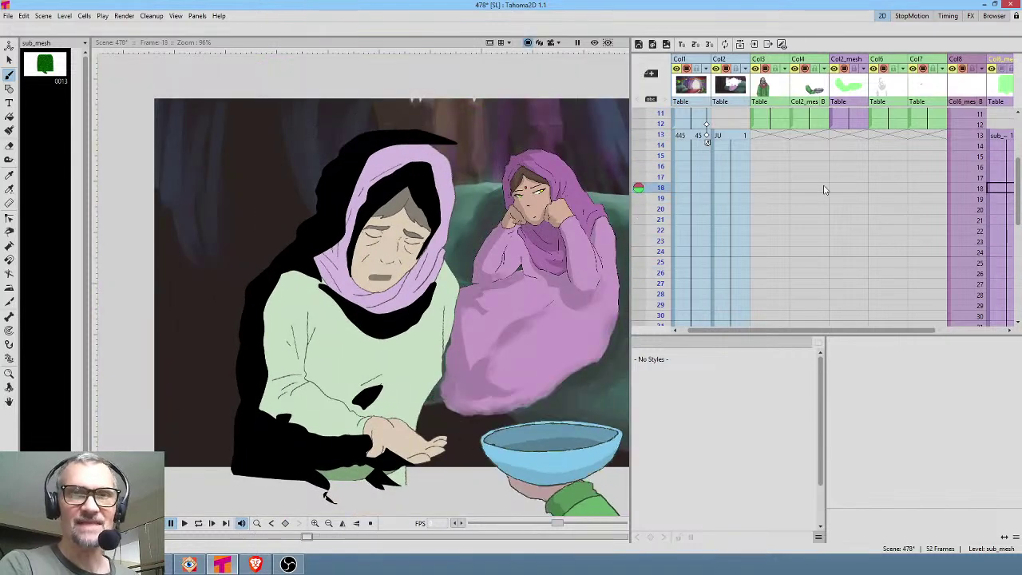
pyautogui.scroll(-10, 826, 177)
pyautogui.scroll(7, 818, 182)
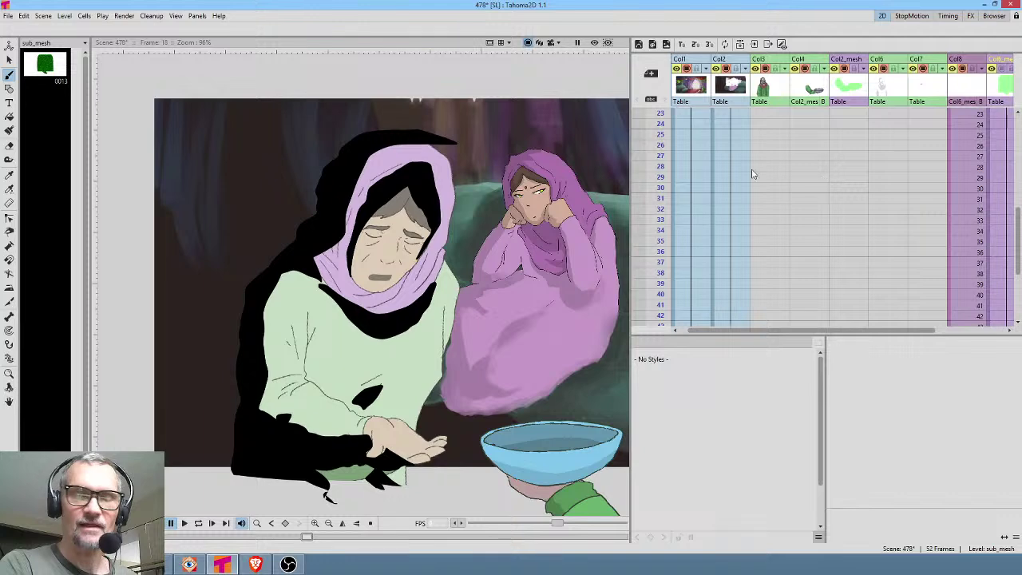
pyautogui.scroll(5, 770, 153)
pyautogui.moveTo(659, 117)
pyautogui.mouseDown()
pyautogui.moveTo(663, 241)
pyautogui.moveTo(667, 115)
pyautogui.mouseUp()
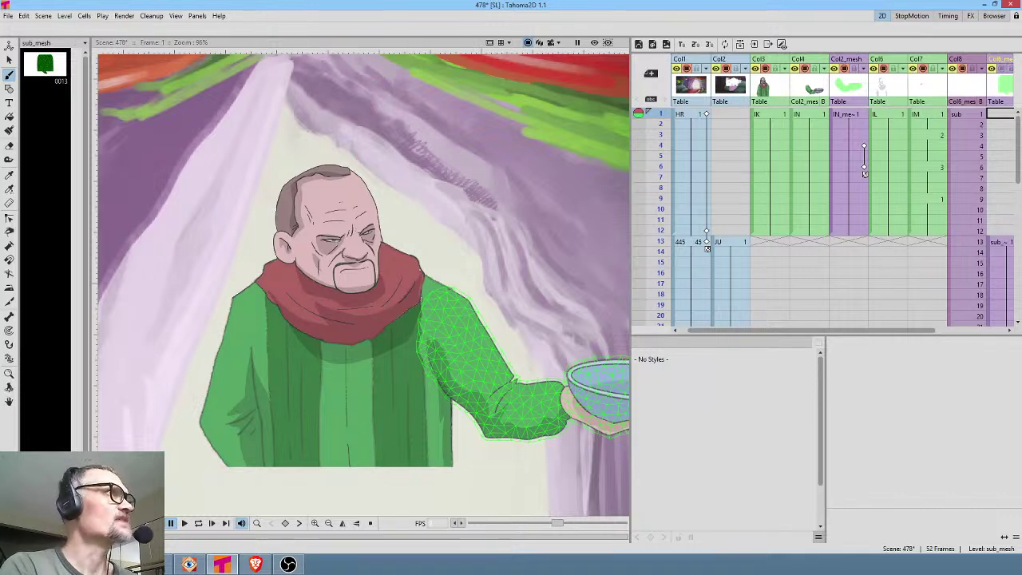
# Open the recent scene 487, saving all changes to scene 478 first
pyautogui.click(9, 17)
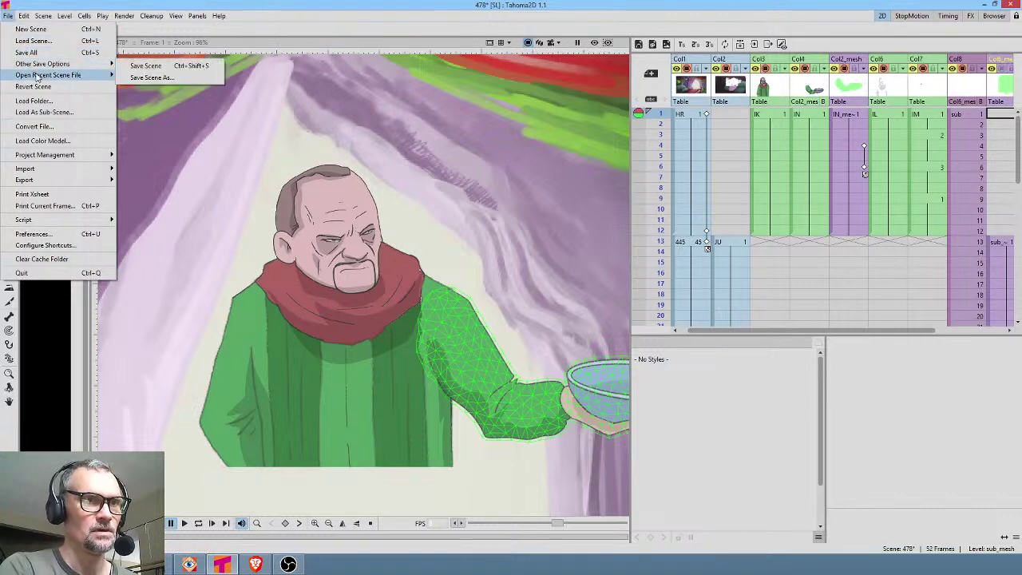
pyautogui.moveTo(37, 76)
pyautogui.click(173, 89)
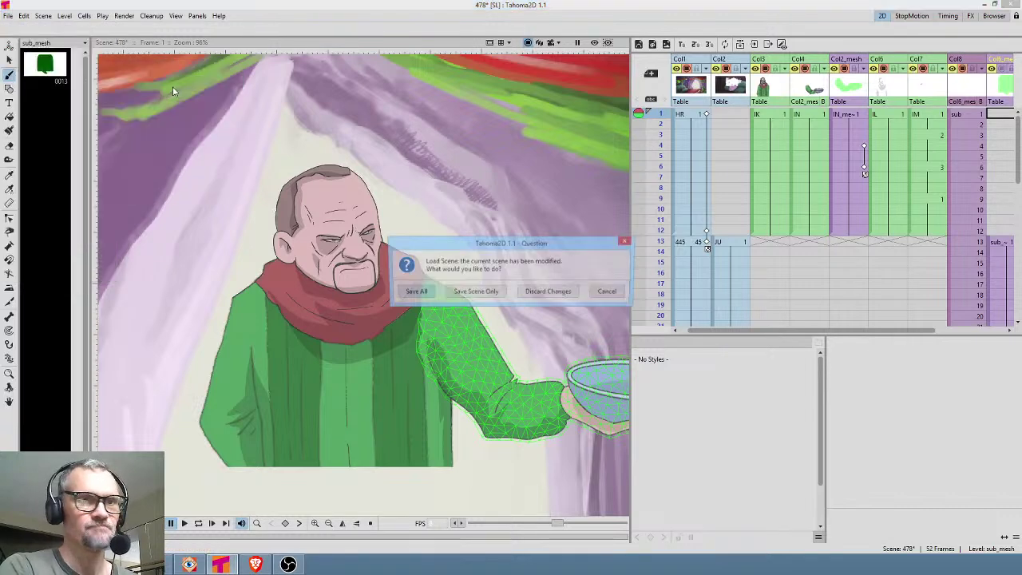
pyautogui.click(415, 292)
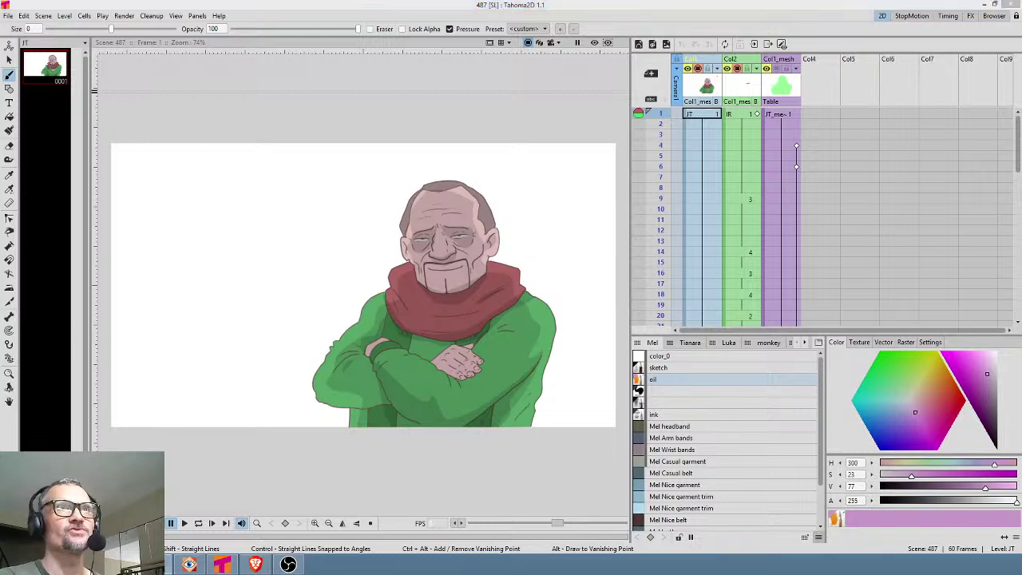
# Switch to the SALT AND LIGHT.odt script in OpenOffice Writer and read the Golech and Tianara dialogue on pages 33 and 34
pyautogui.moveTo(598, 0); pyautogui.dragTo(550, 121)
pyautogui.doubleClick(550, 121)
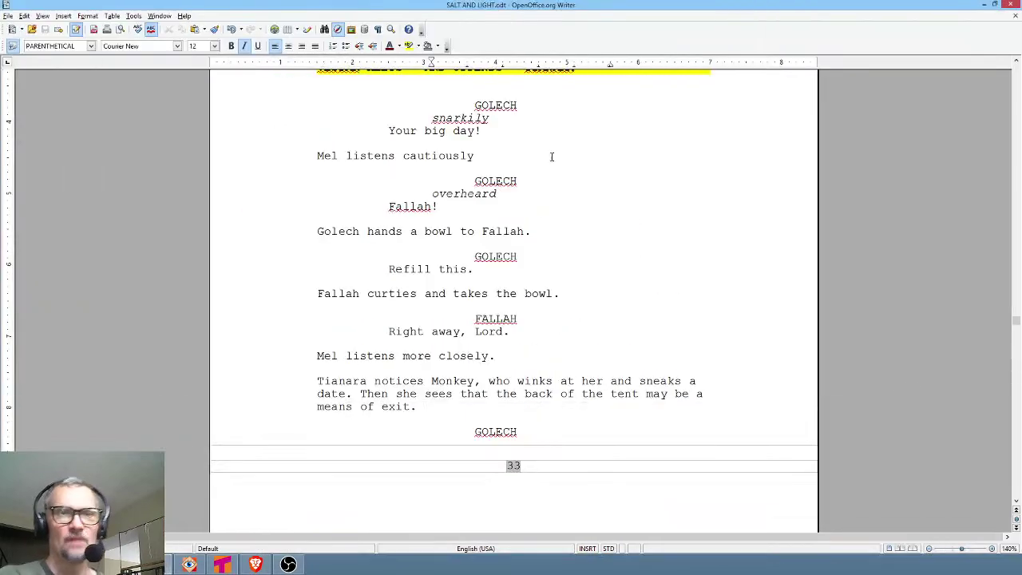
pyautogui.scroll(-10, 647, 296)
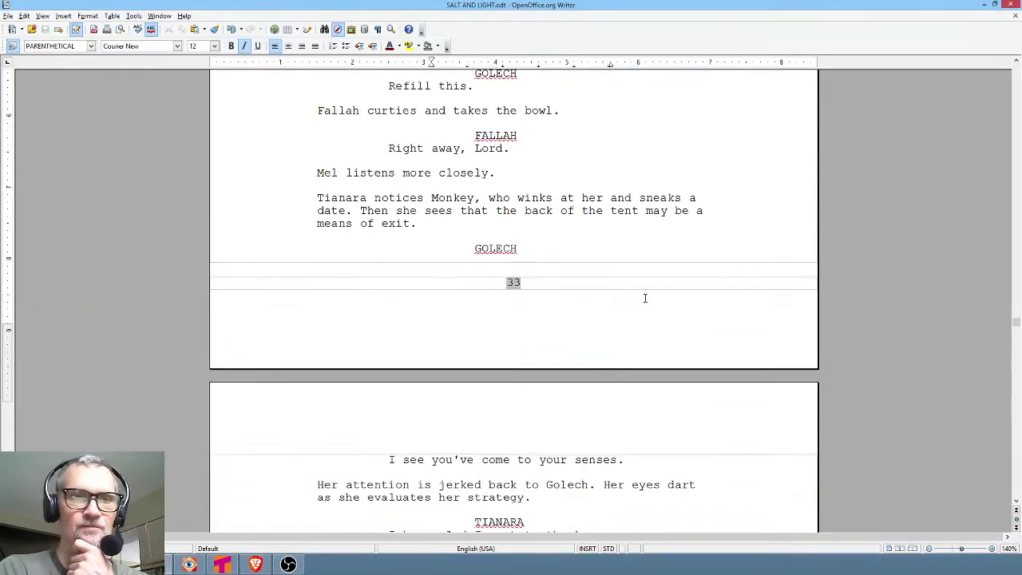
pyautogui.scroll(-3, 640, 301)
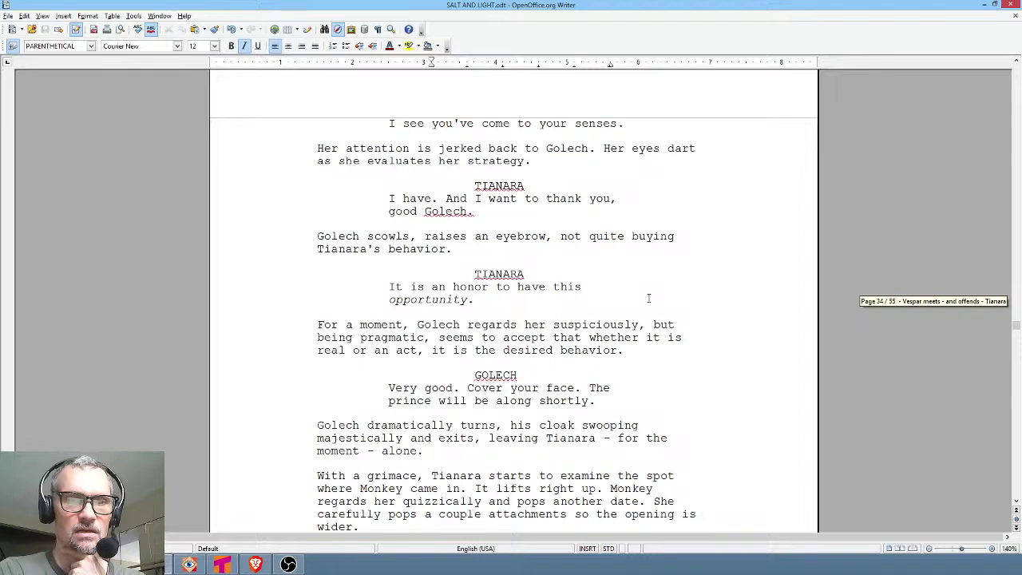
pyautogui.scroll(-1, 648, 298)
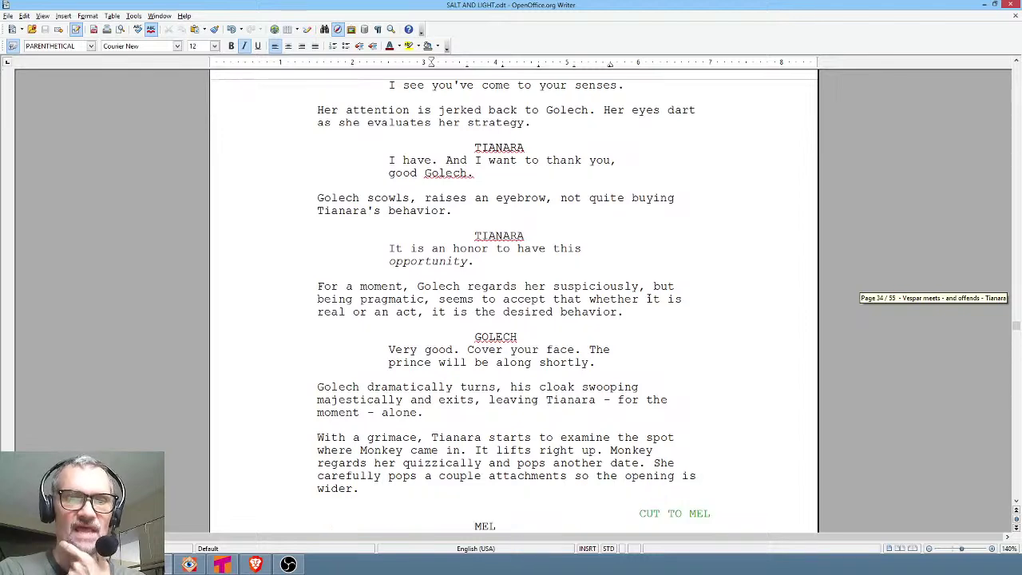
# Read on in the script through Golech's exit and Tianara examining the spot where Monkey came in
pyautogui.scroll(-2, 648, 298)
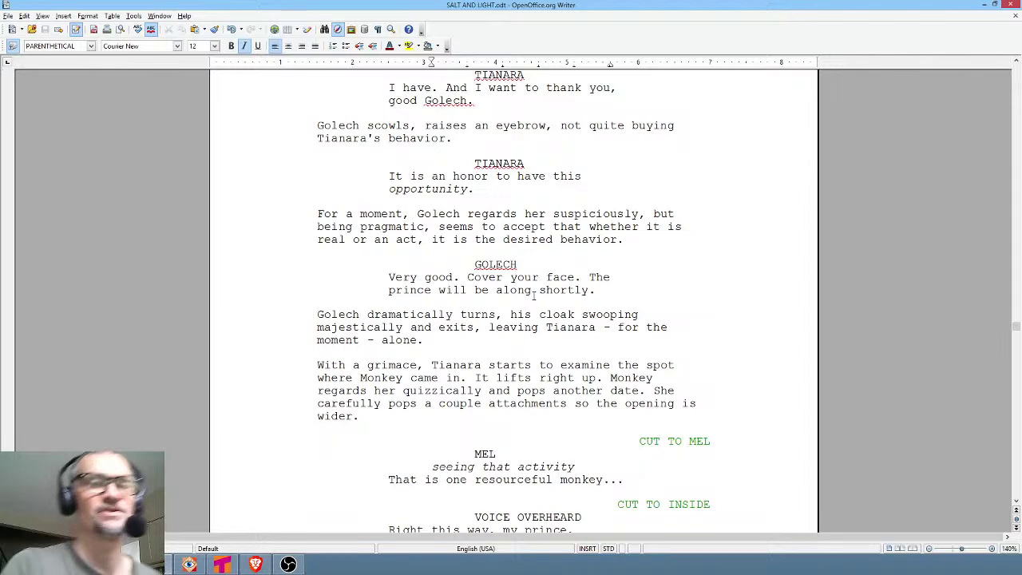
pyautogui.moveTo(552, 5); pyautogui.dragTo(560, 0)
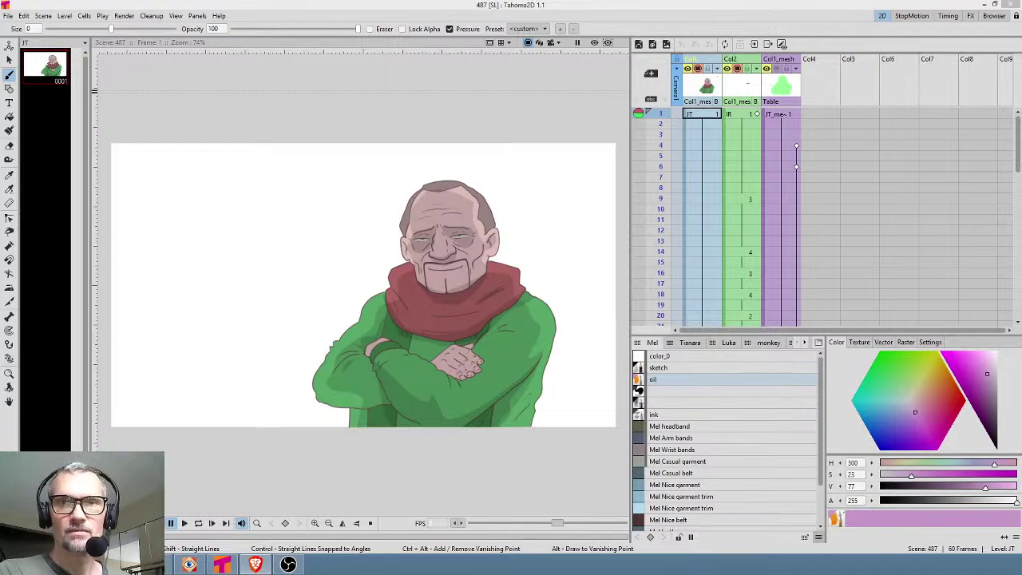
# Switch to scene 487 in Tahoma2D and select the empty frame 1 cell in Col4
pyautogui.click(819, 124)
pyautogui.click(823, 117)
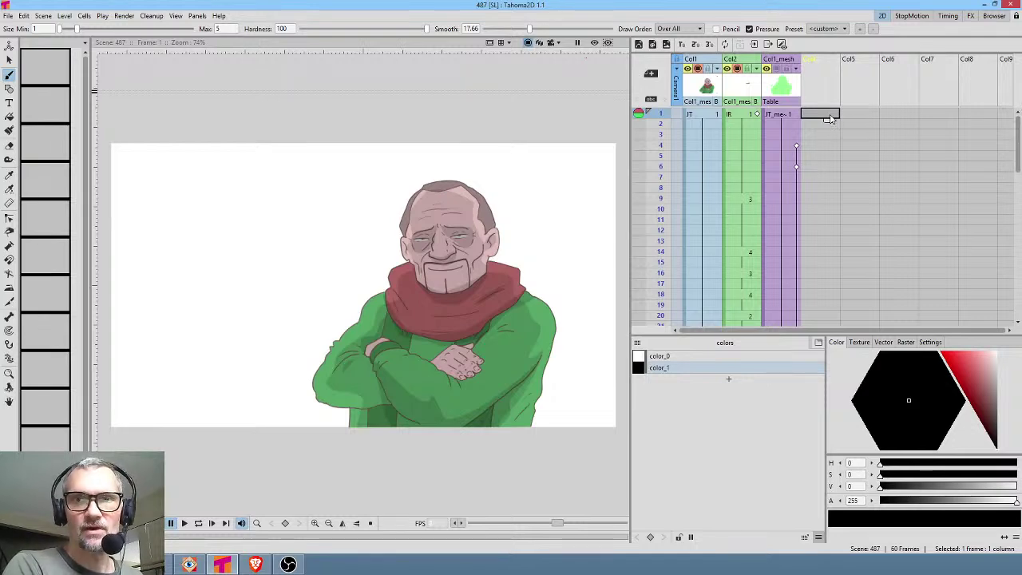
pyautogui.click(827, 134)
pyautogui.click(823, 117)
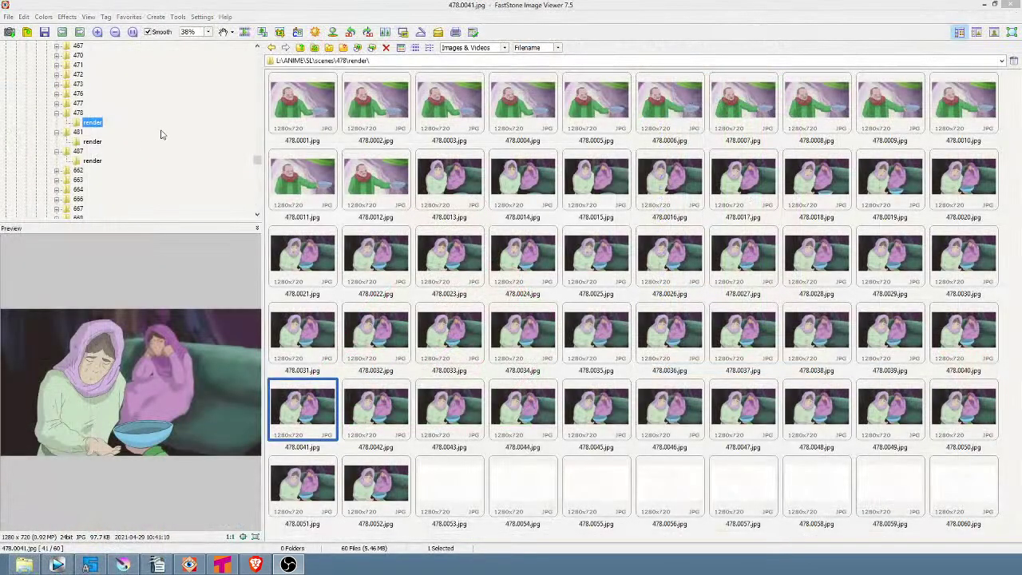
# Switch to FastStone Image Viewer, browse the extras folder for a tent background and preview HR.0004.tif
pyautogui.moveTo(256, 159); pyautogui.dragTo(257, 61)
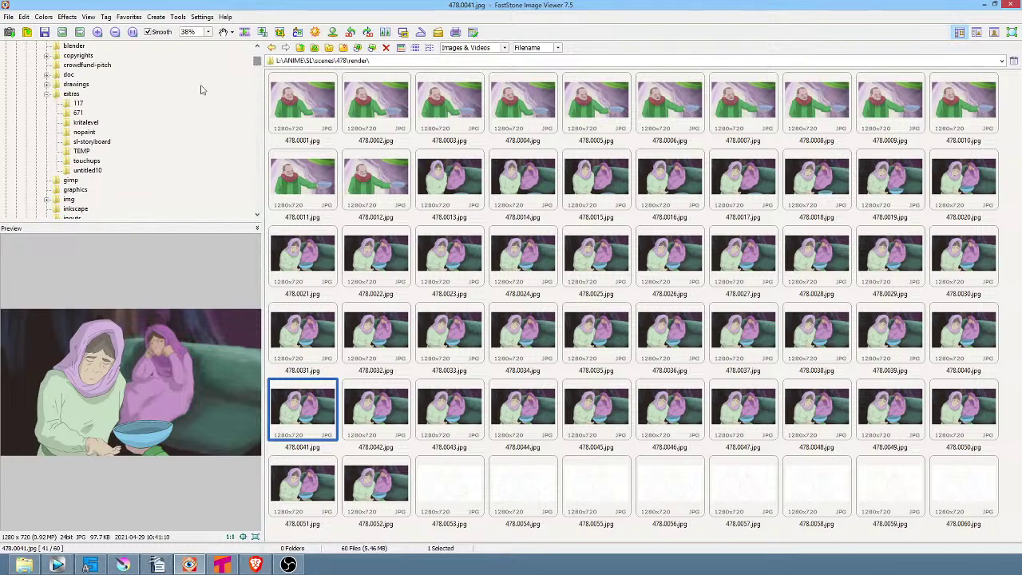
pyautogui.click(71, 94)
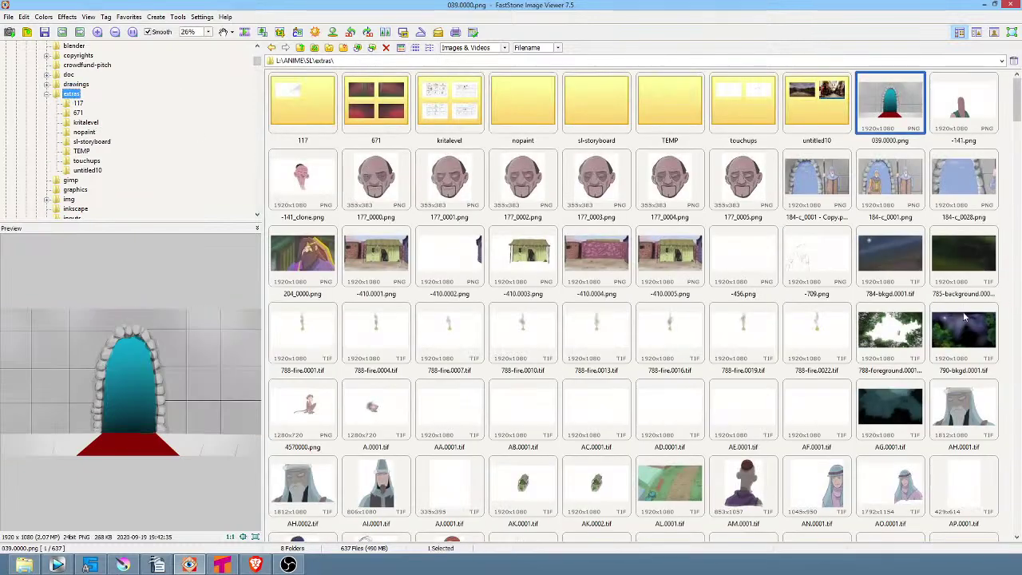
pyautogui.click(889, 400)
pyautogui.scroll(-5, 886, 399)
pyautogui.scroll(-18, 885, 399)
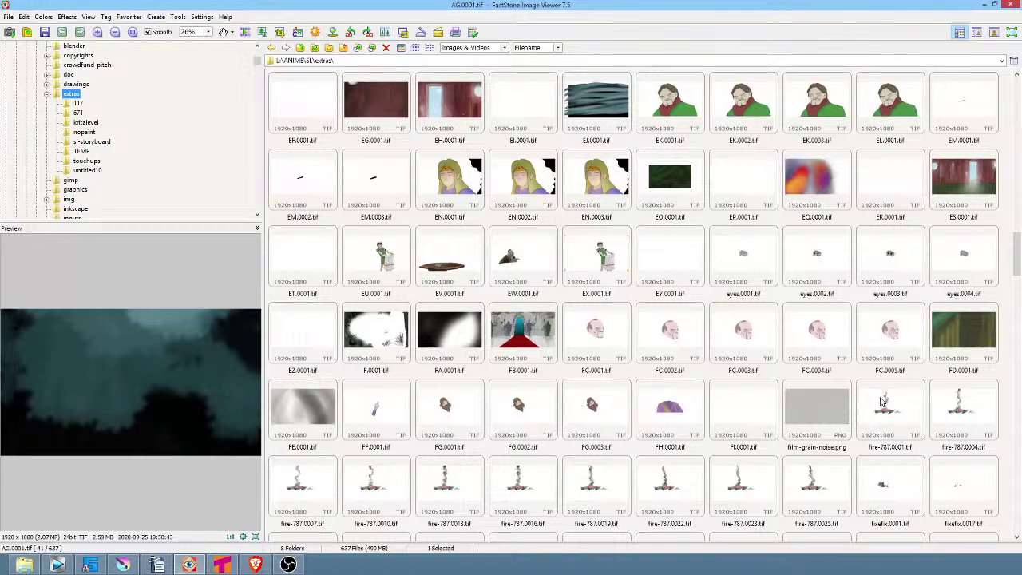
pyautogui.scroll(-15, 882, 403)
pyautogui.scroll(-15, 882, 403)
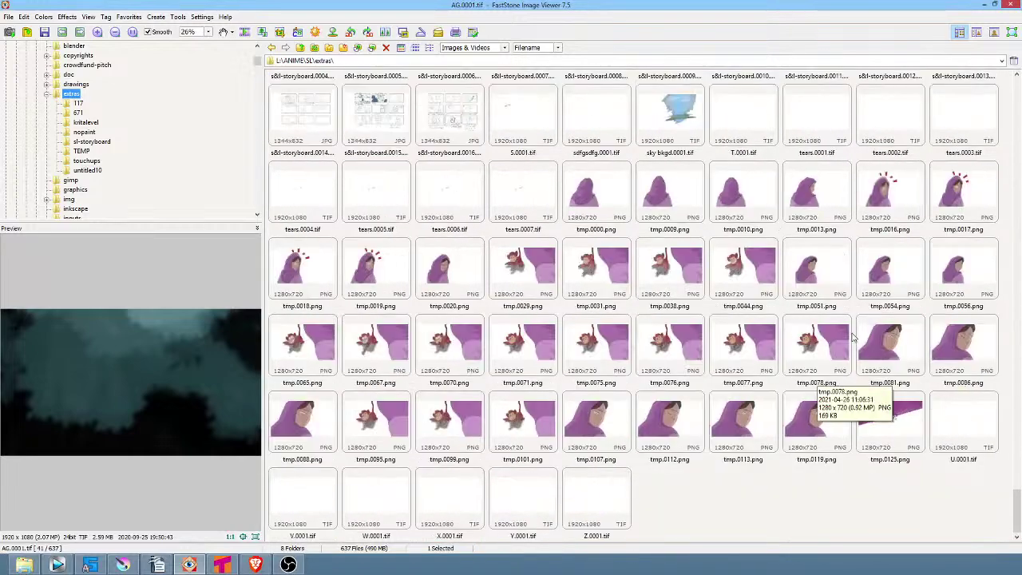
pyautogui.scroll(5, 838, 327)
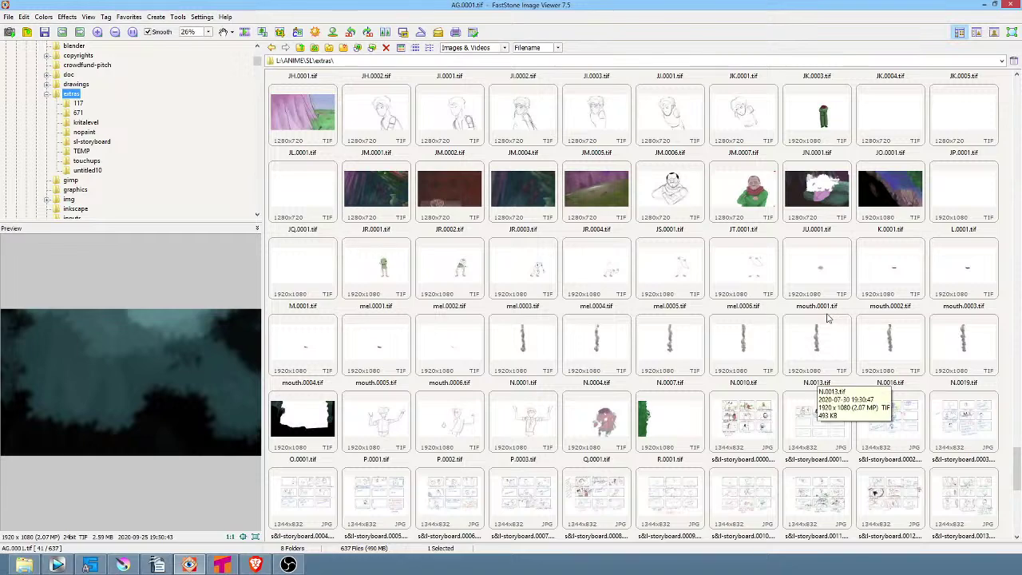
pyautogui.scroll(3, 833, 315)
pyautogui.scroll(3, 832, 309)
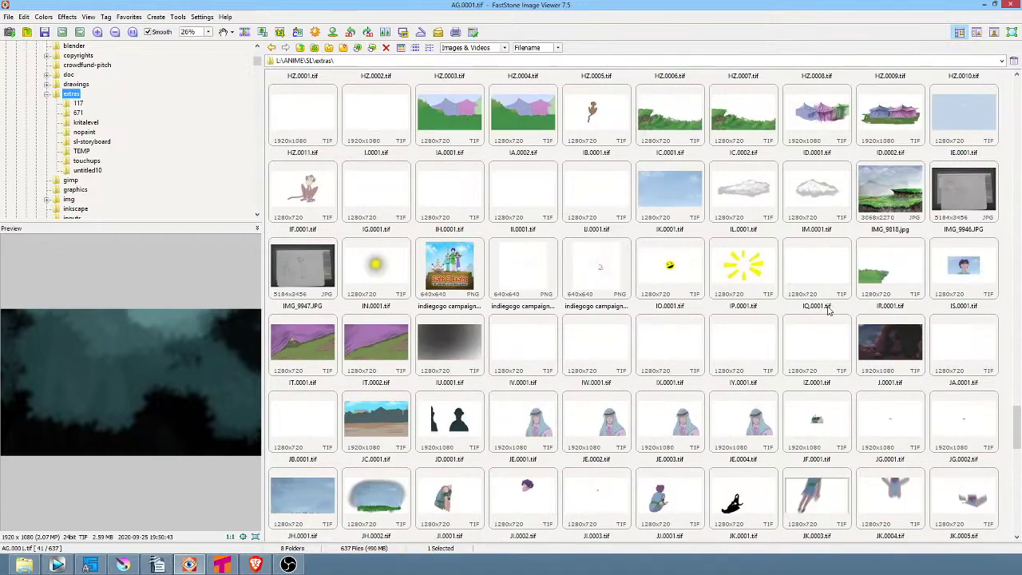
pyautogui.scroll(3, 827, 311)
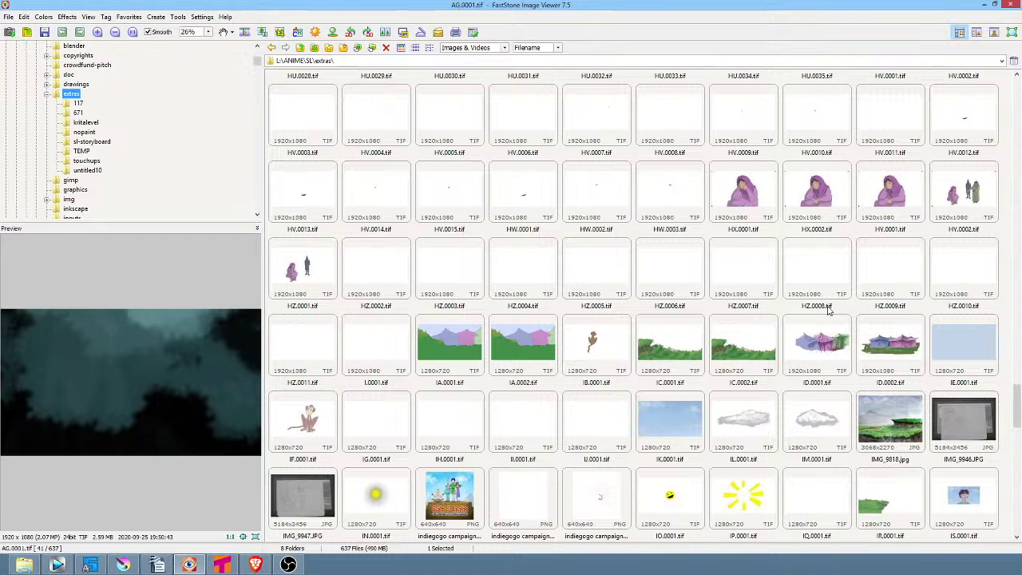
pyautogui.scroll(6, 828, 311)
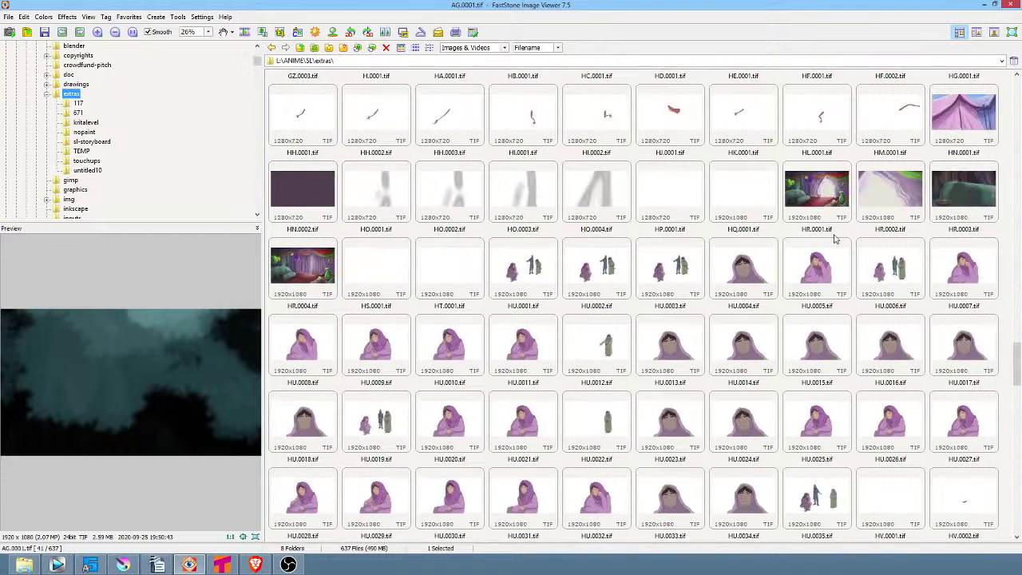
pyautogui.click(304, 265)
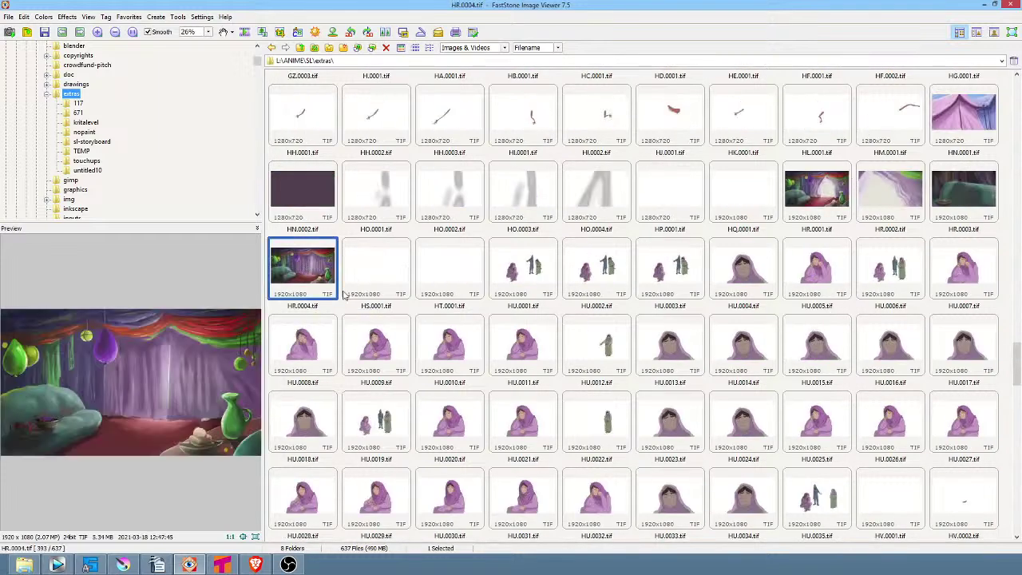
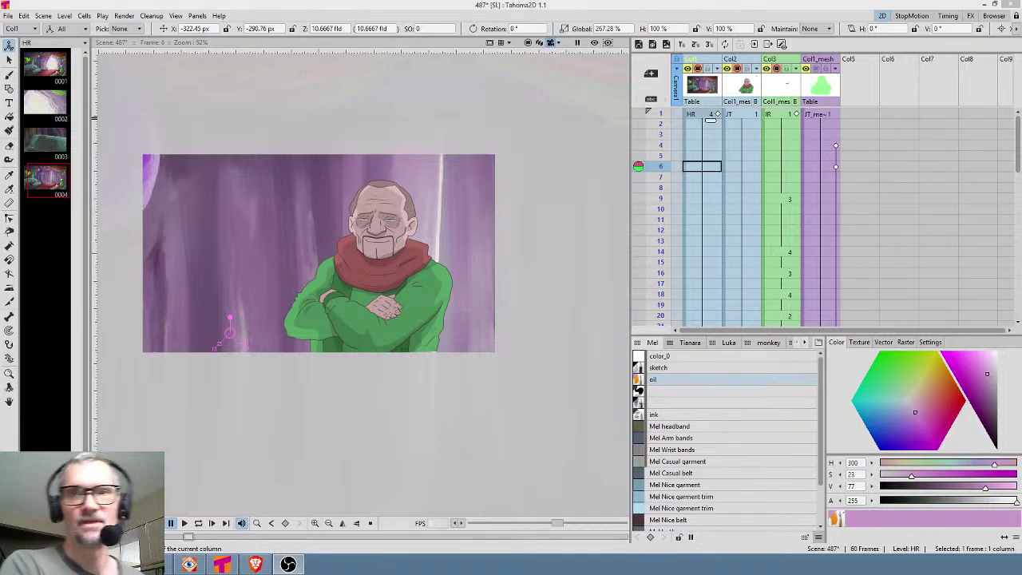
# In Tahoma2D's Fx Schematic, set the blur on the HR background column to 10 px
pyautogui.click(686, 6)
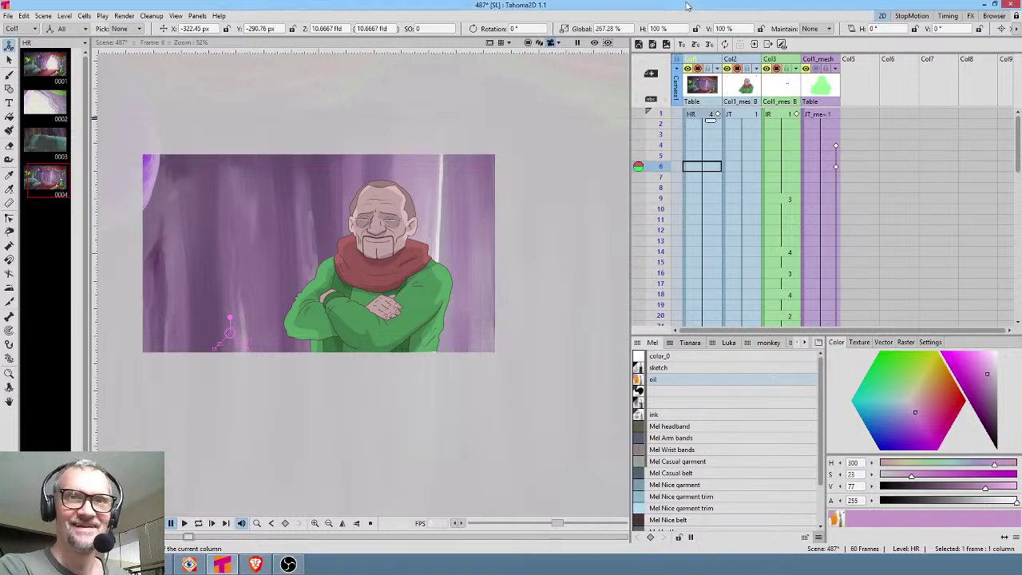
pyautogui.hotkey('ctrl', 'shift', 's')
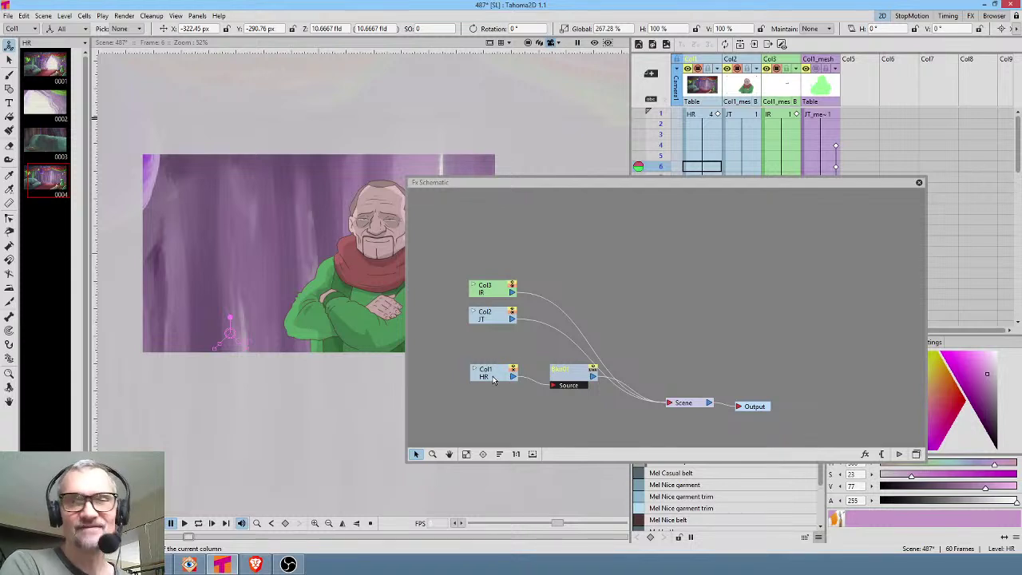
pyautogui.moveTo(497, 381); pyautogui.dragTo(473, 381)
pyautogui.moveTo(578, 376); pyautogui.dragTo(545, 382)
pyautogui.doubleClick(545, 383)
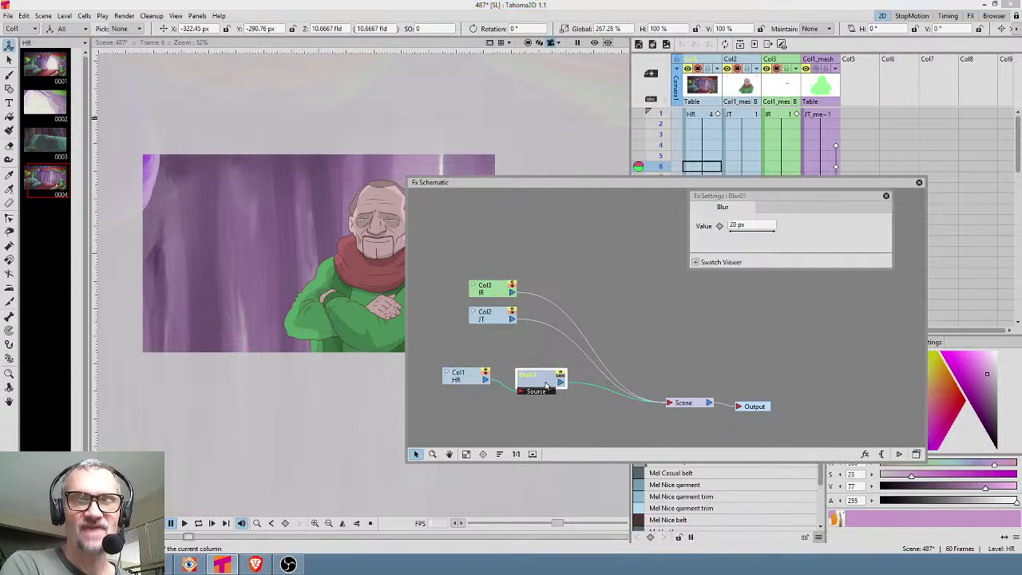
pyautogui.click(757, 226)
pyautogui.write('10')
pyautogui.press('Return')
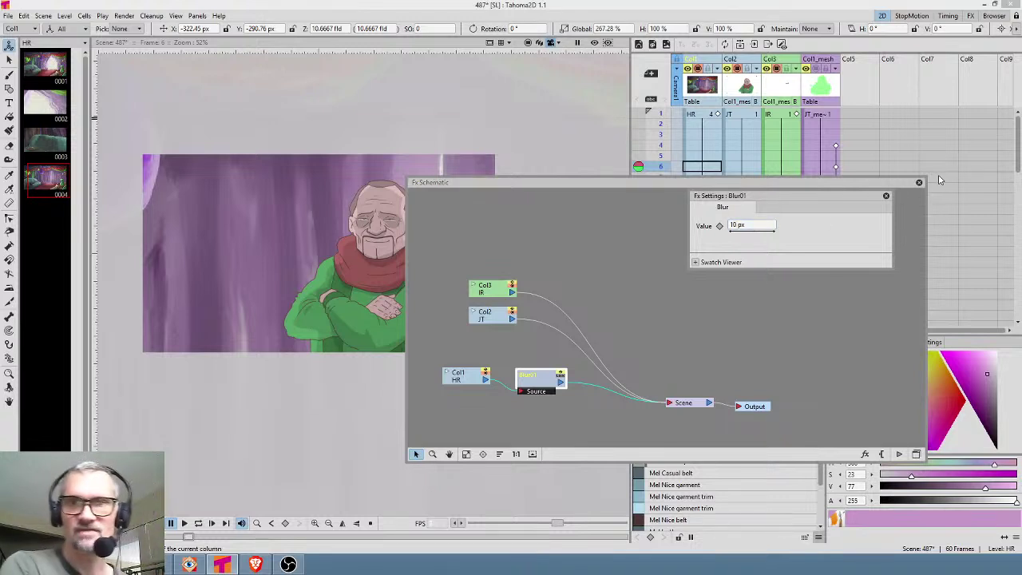
pyautogui.click(919, 182)
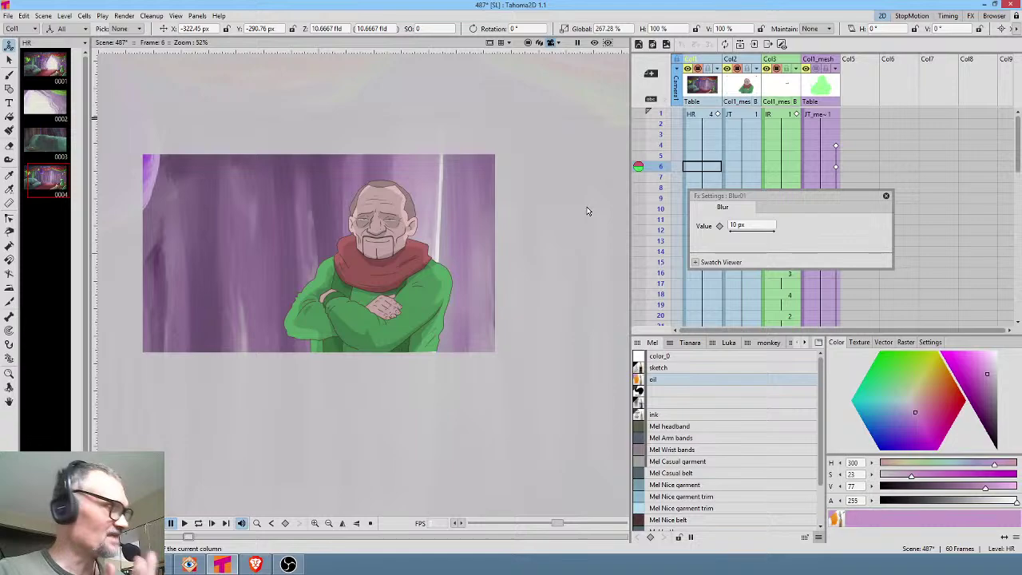
# Render scene 487, switch to the Vegas Pro edit and review shot 487 on the timeline
pyautogui.hotkey('ctrl', 'shift', 'r')
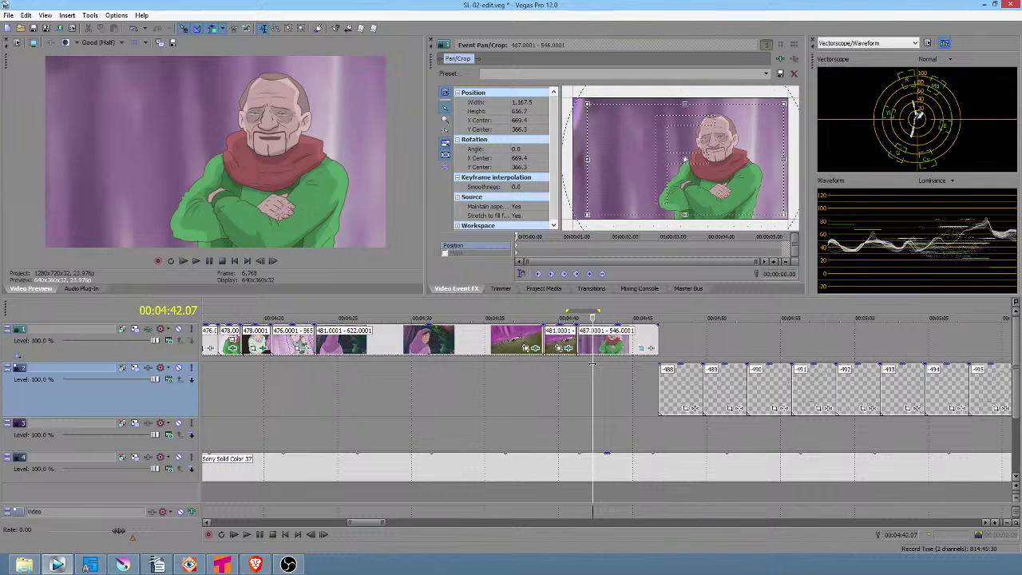
pyautogui.moveTo(555, 373); pyautogui.dragTo(605, 375)
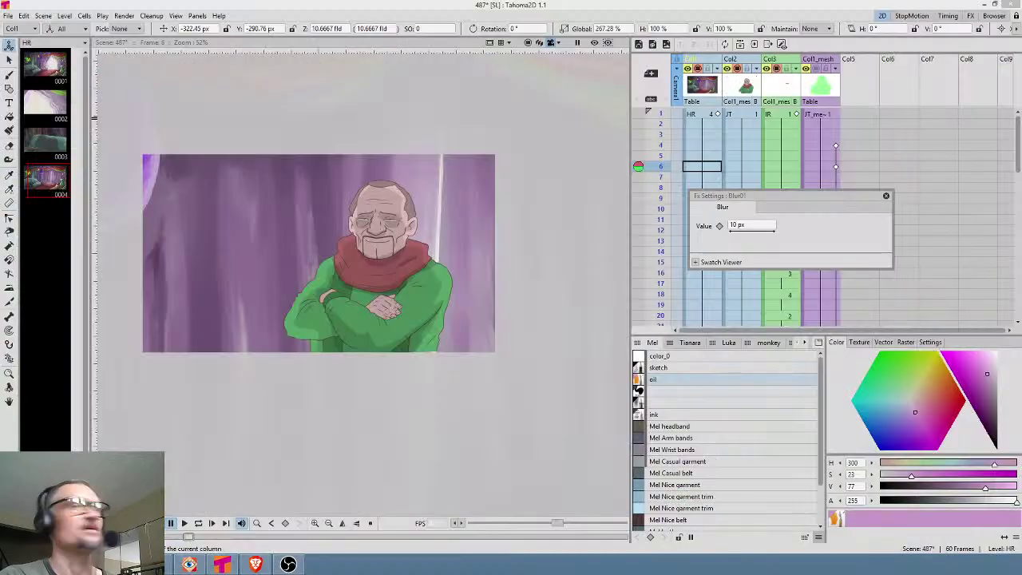
# Back in Tahoma2D, close the blur settings and turn on the viewer's render preview of frame 6
pyautogui.moveTo(889, 196); pyautogui.dragTo(732, 207)
pyautogui.click(726, 206)
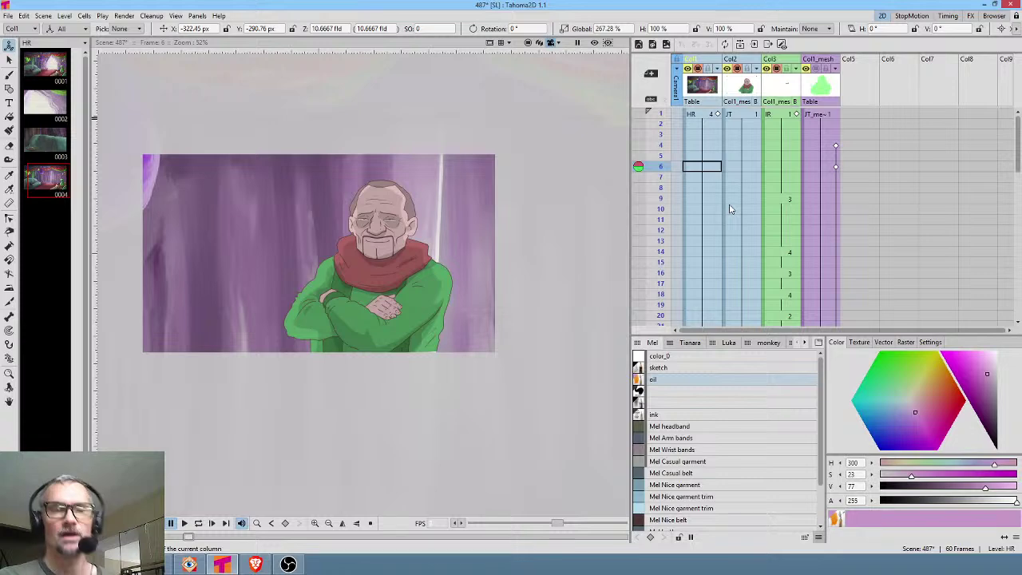
pyautogui.scroll(4, 332, 240)
pyautogui.scroll(-3, 386, 254)
pyautogui.moveTo(385, 257); pyautogui.dragTo(426, 260)
pyautogui.scroll(2, 398, 263)
pyautogui.click(593, 44)
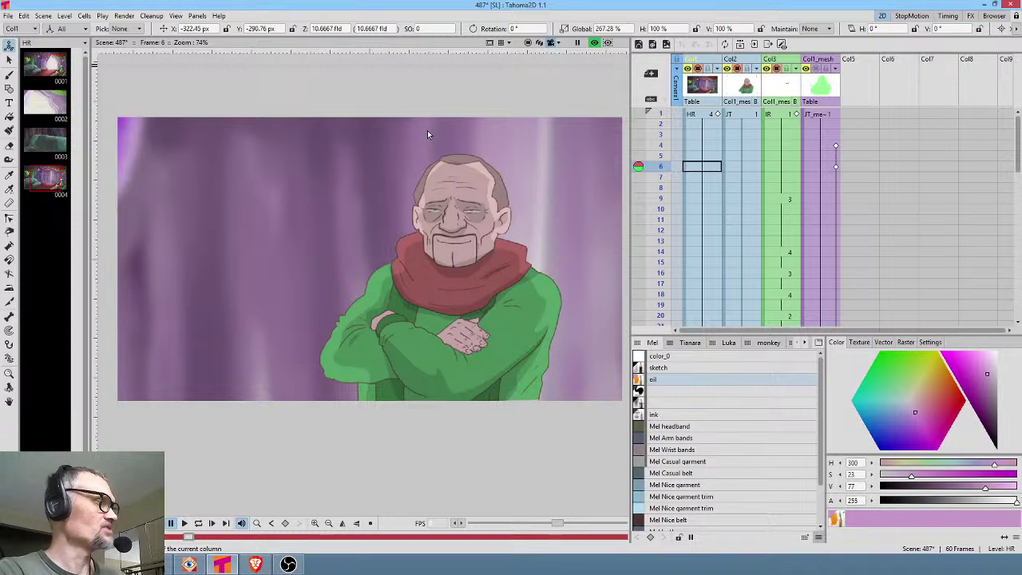
# Rearrange the character nodes in the Fx Schematic and group the Col2 JT and Col3 IR nodes
pyautogui.hotkey('shift', 's')
pyautogui.moveTo(657, 188); pyautogui.dragTo(655, 209)
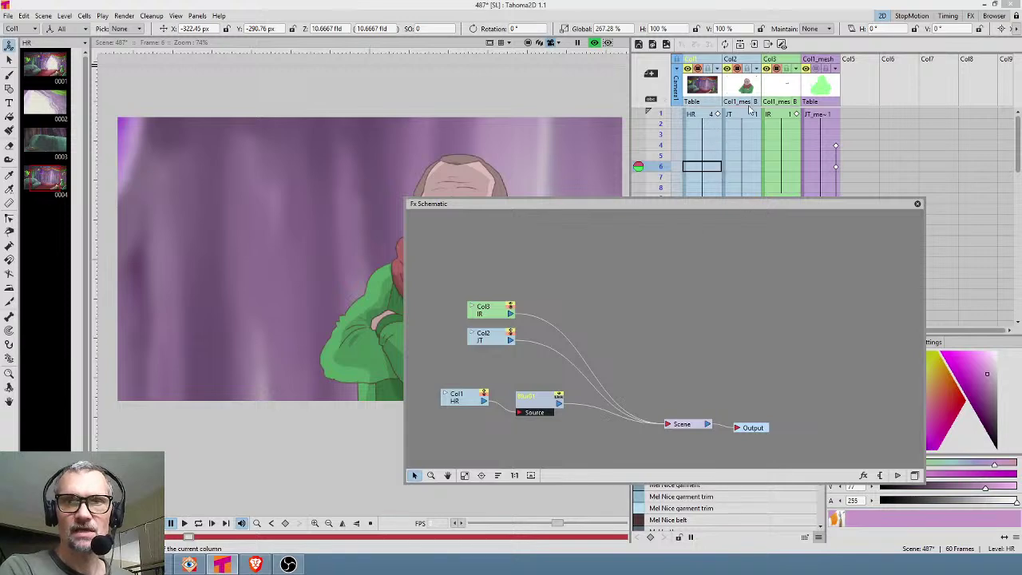
pyautogui.moveTo(489, 338); pyautogui.dragTo(463, 352)
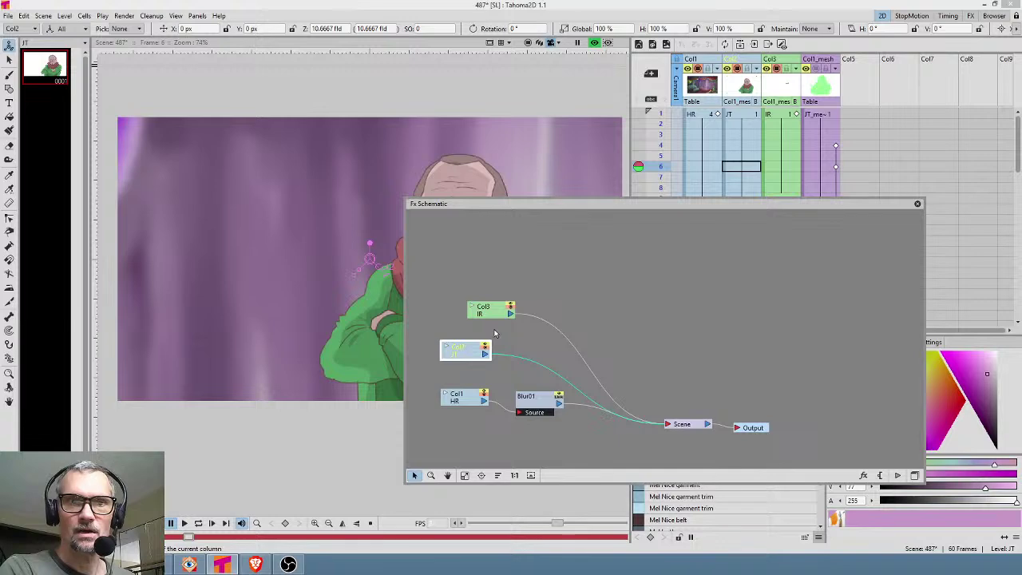
pyautogui.moveTo(790, 206); pyautogui.dragTo(773, 185)
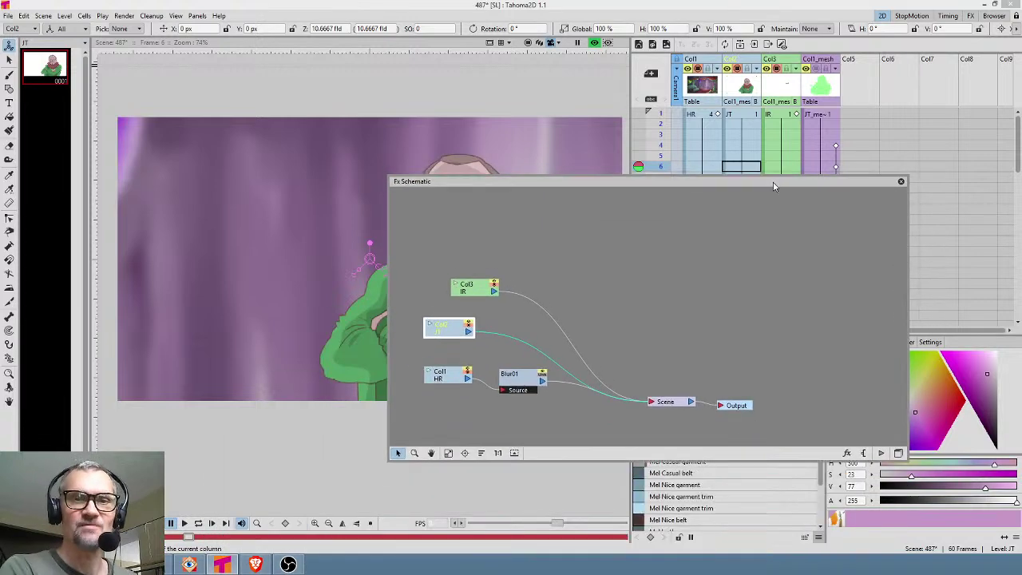
pyautogui.moveTo(477, 292); pyautogui.dragTo(468, 253)
pyautogui.moveTo(448, 334); pyautogui.dragTo(473, 288)
pyautogui.moveTo(427, 210)
pyautogui.mouseDown()
pyautogui.moveTo(453, 257)
pyautogui.moveTo(517, 316)
pyautogui.mouseUp()
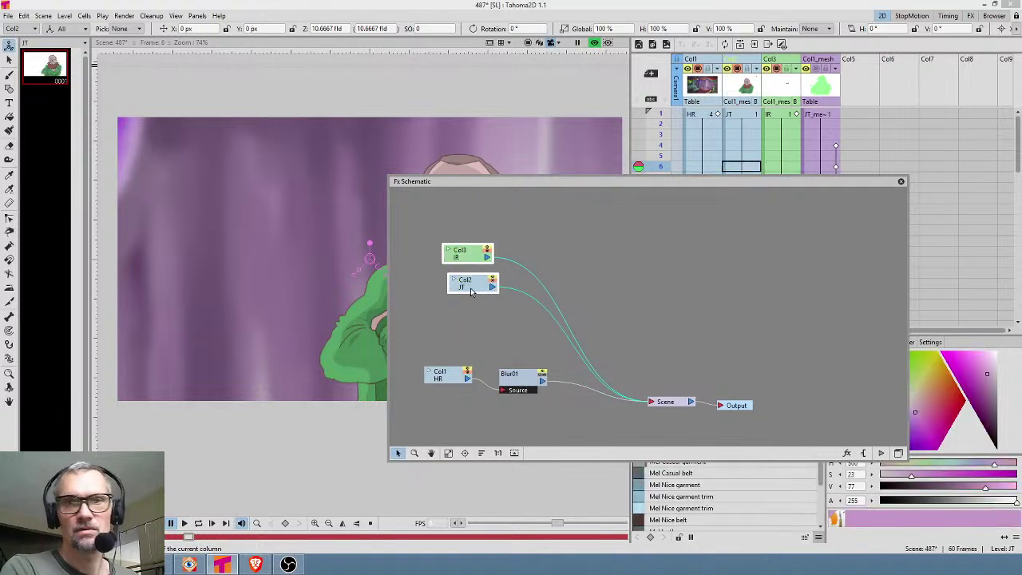
pyautogui.rightClick(470, 286)
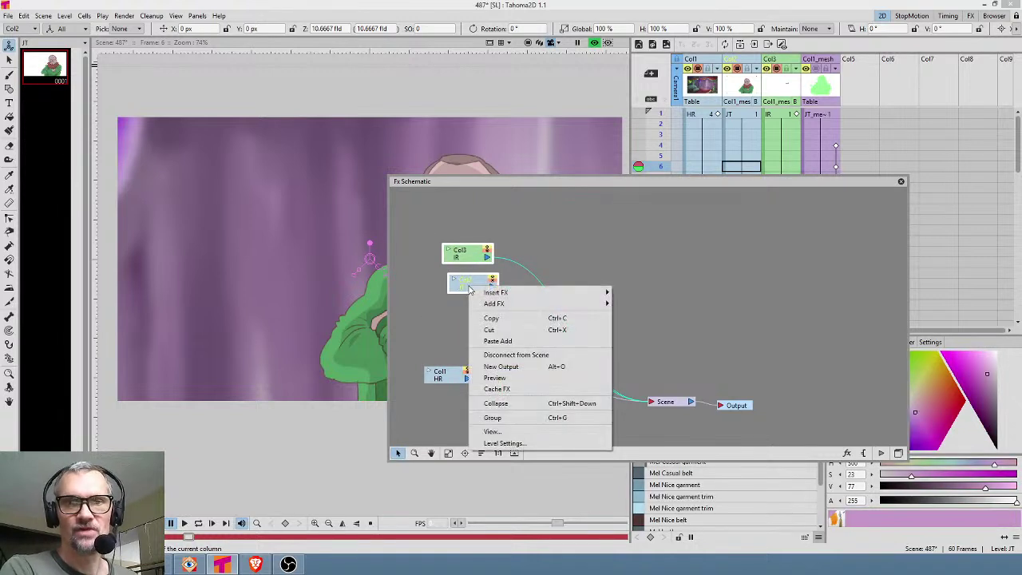
pyautogui.click(516, 419)
pyautogui.moveTo(475, 278); pyautogui.dragTo(449, 279)
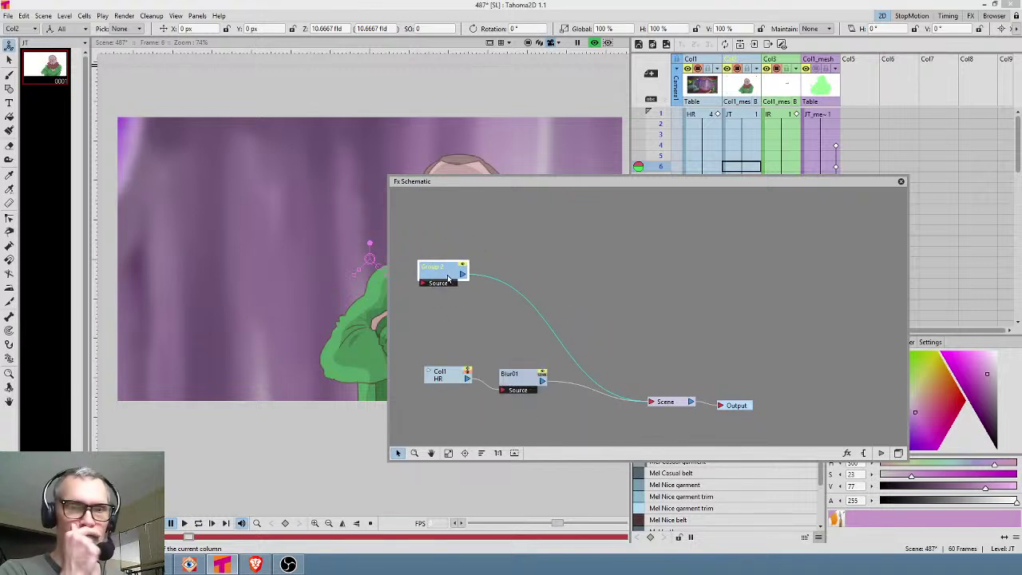
# Space out the Output, Scene and group nodes in the Fx Schematic
pyautogui.moveTo(732, 404); pyautogui.dragTo(789, 365)
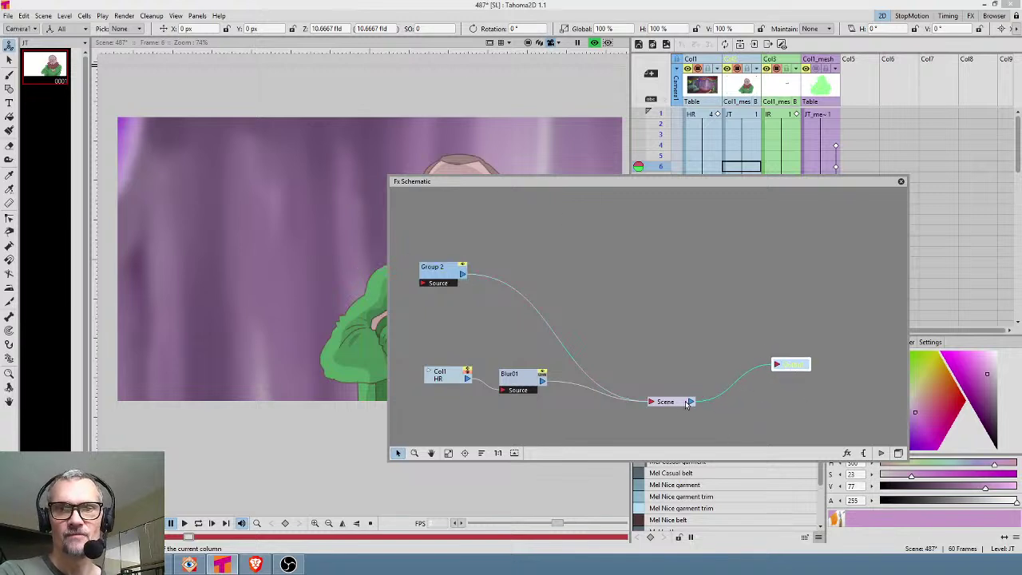
pyautogui.moveTo(674, 401); pyautogui.dragTo(668, 391)
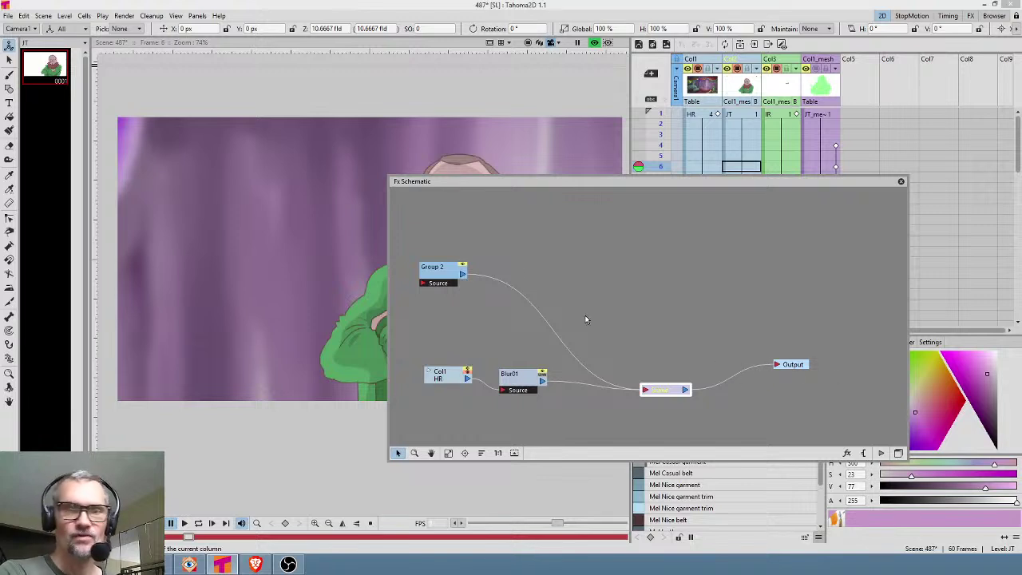
pyautogui.moveTo(453, 273); pyautogui.dragTo(457, 274)
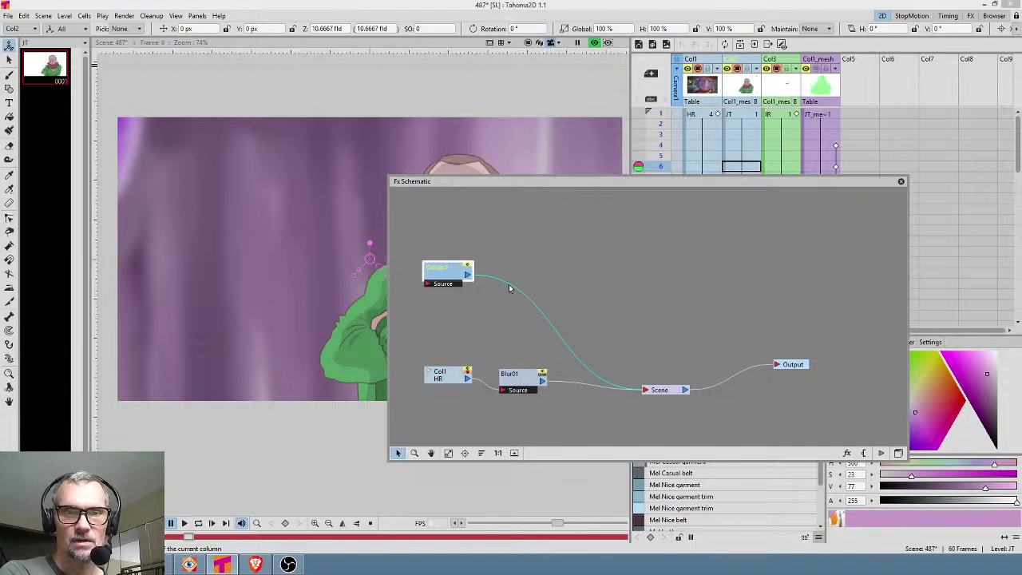
# Try to insert an Over layer-blending effect on the link between the blur and Scene nodes
pyautogui.rightClick(565, 387)
pyautogui.moveTo(607, 389)
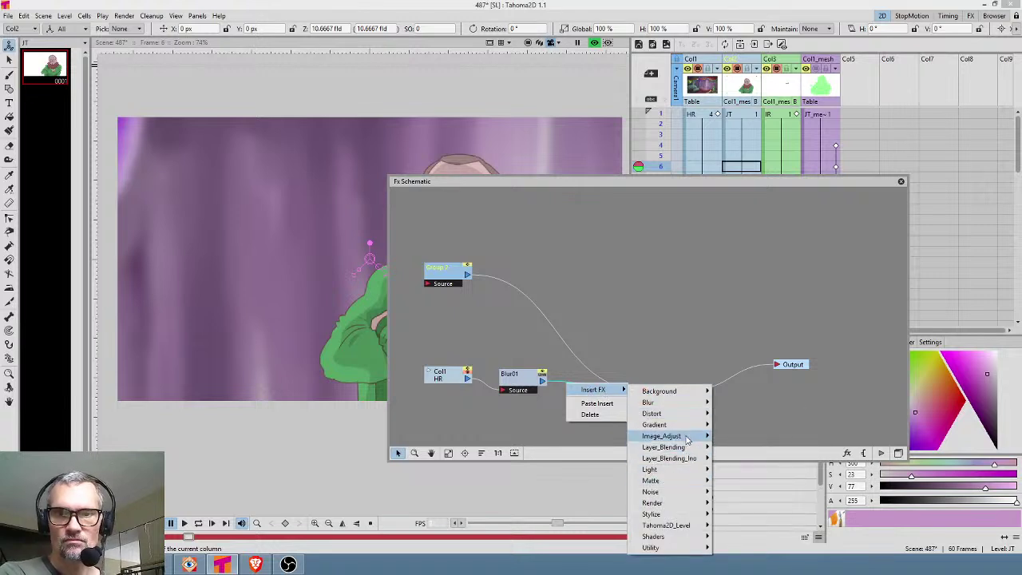
pyautogui.moveTo(687, 447)
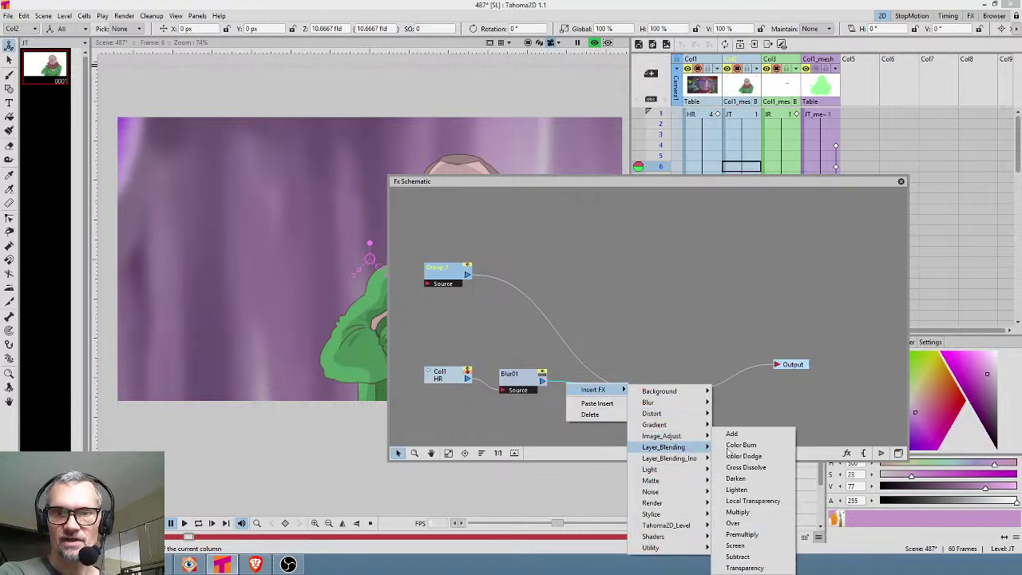
pyautogui.click(747, 524)
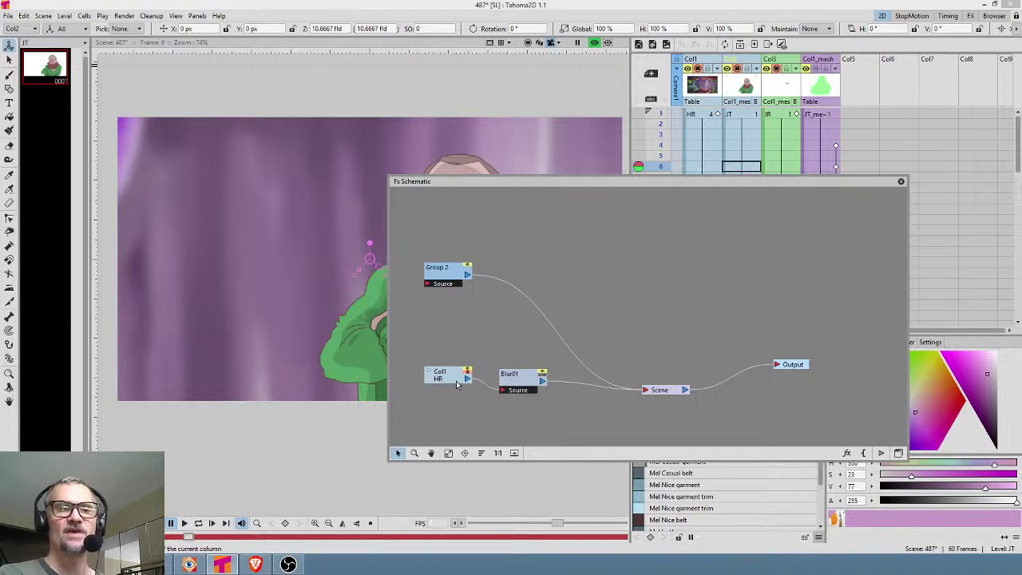
# Reposition the Col1 HR, Blur01 and Group 2 nodes in the Fx Schematic
pyautogui.moveTo(449, 376); pyautogui.dragTo(442, 382)
pyautogui.moveTo(520, 384); pyautogui.dragTo(510, 383)
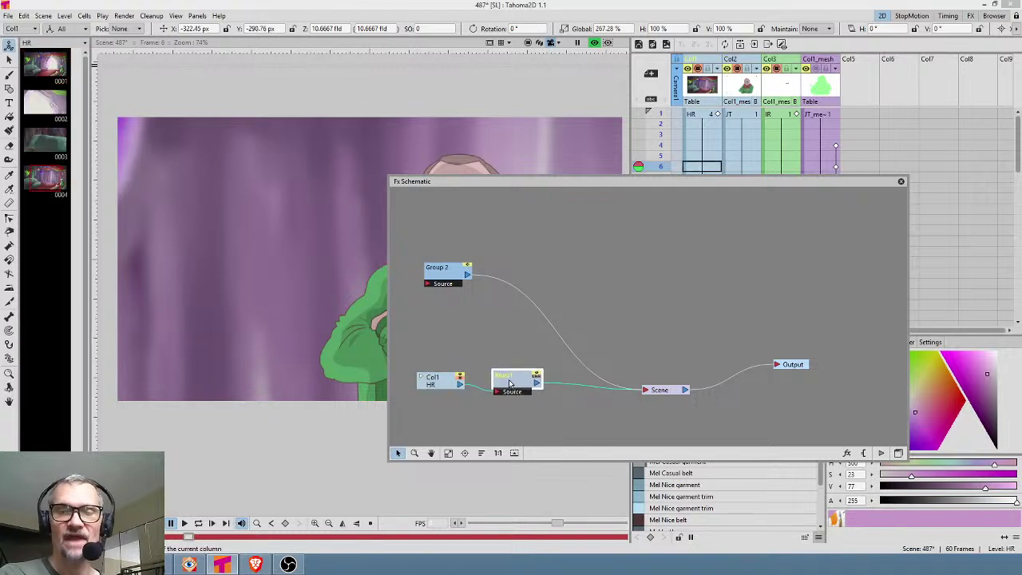
pyautogui.moveTo(441, 275); pyautogui.dragTo(446, 306)
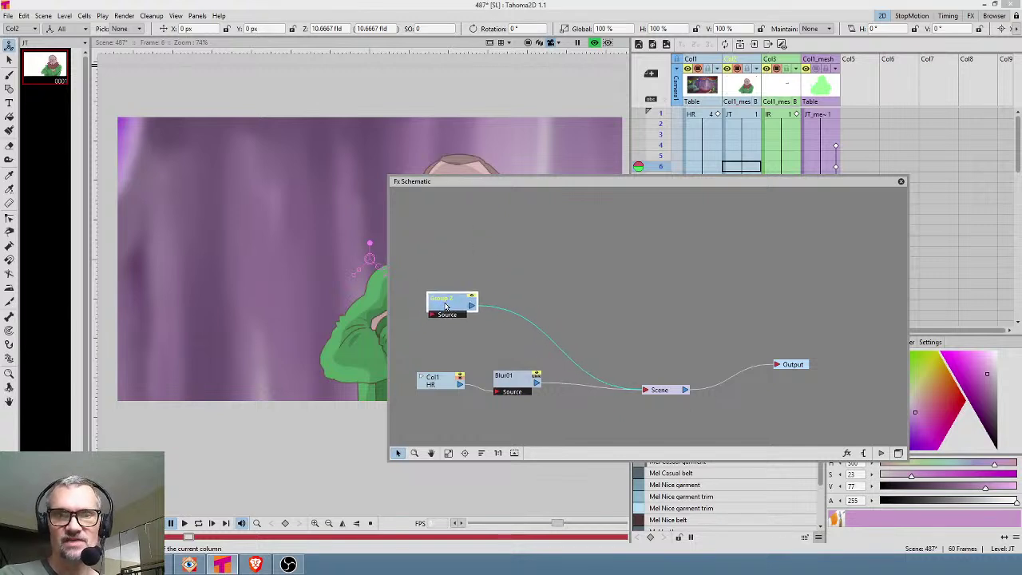
pyautogui.moveTo(513, 353); pyautogui.dragTo(449, 343)
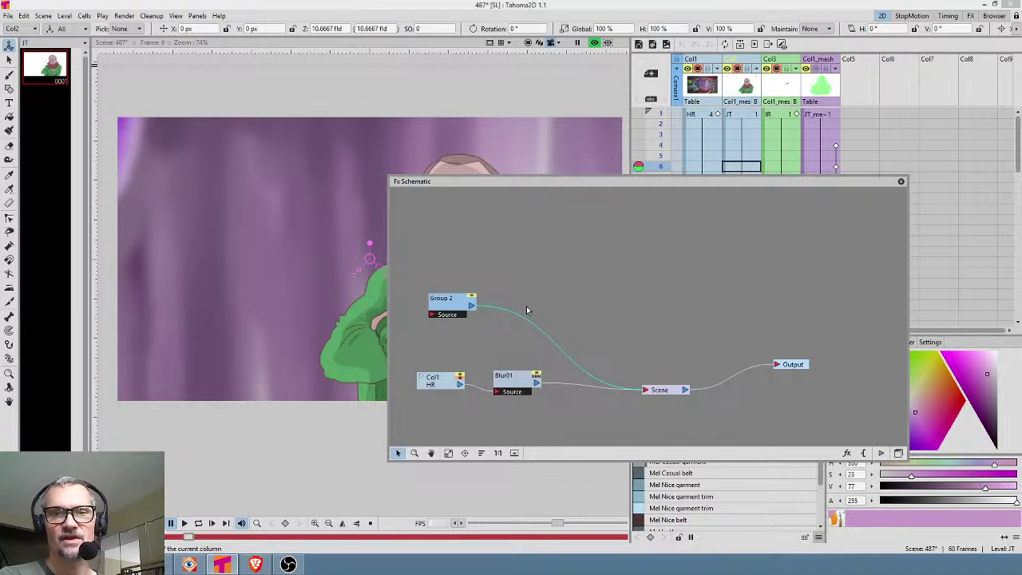
pyautogui.click(471, 306)
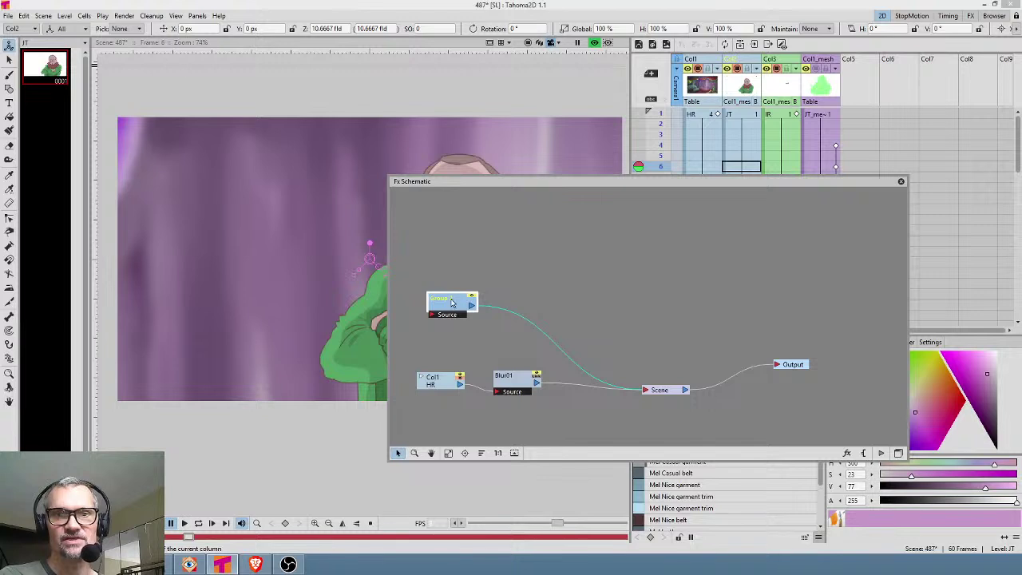
pyautogui.moveTo(461, 385); pyautogui.dragTo(463, 410)
pyautogui.click(496, 306)
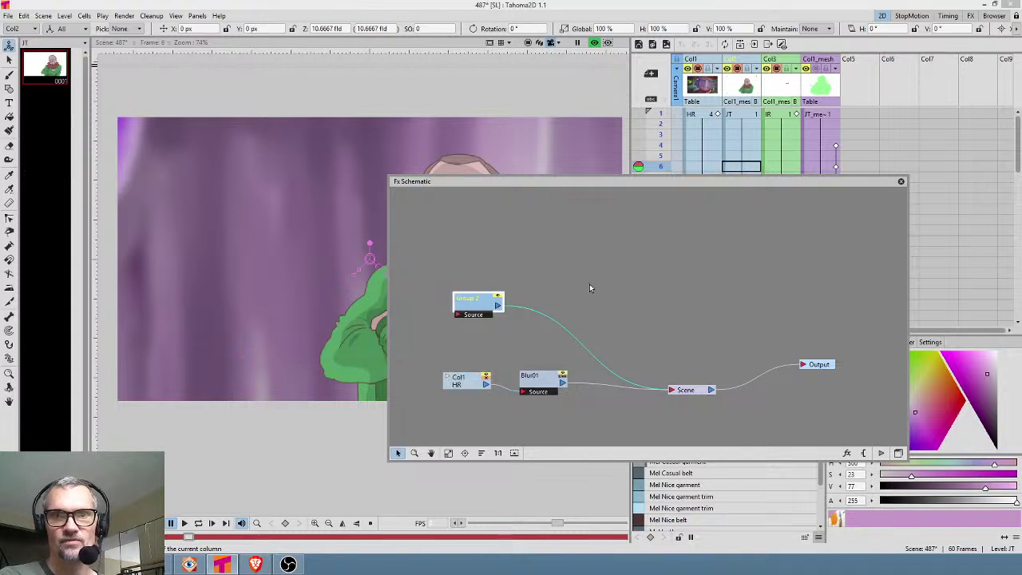
# Move Group 2 farther above the blur branch and ungroup it into its Col3 IR and Col2 JT nodes
pyautogui.moveTo(479, 315); pyautogui.dragTo(461, 233)
pyautogui.rightClick(460, 233)
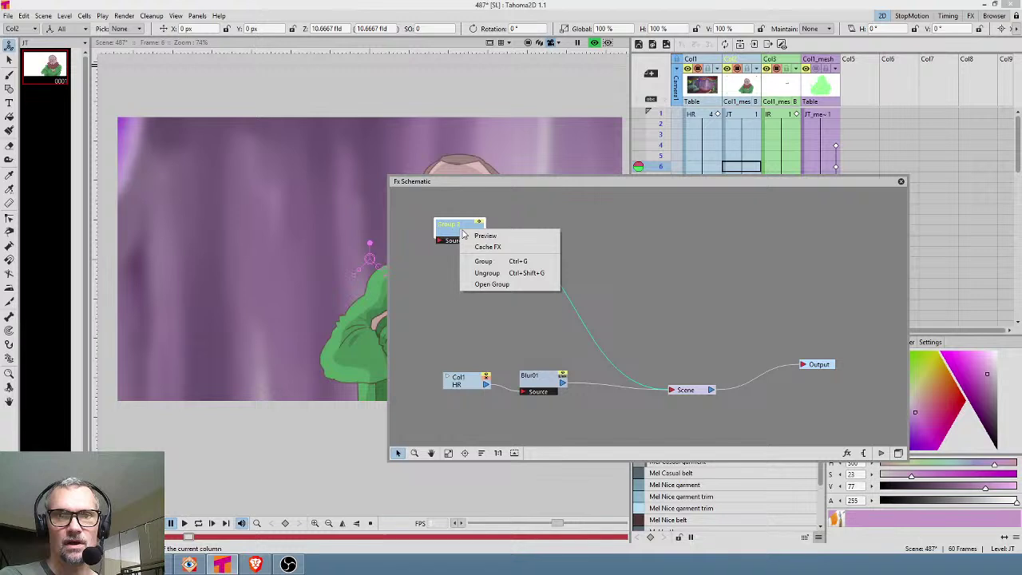
pyautogui.click(500, 274)
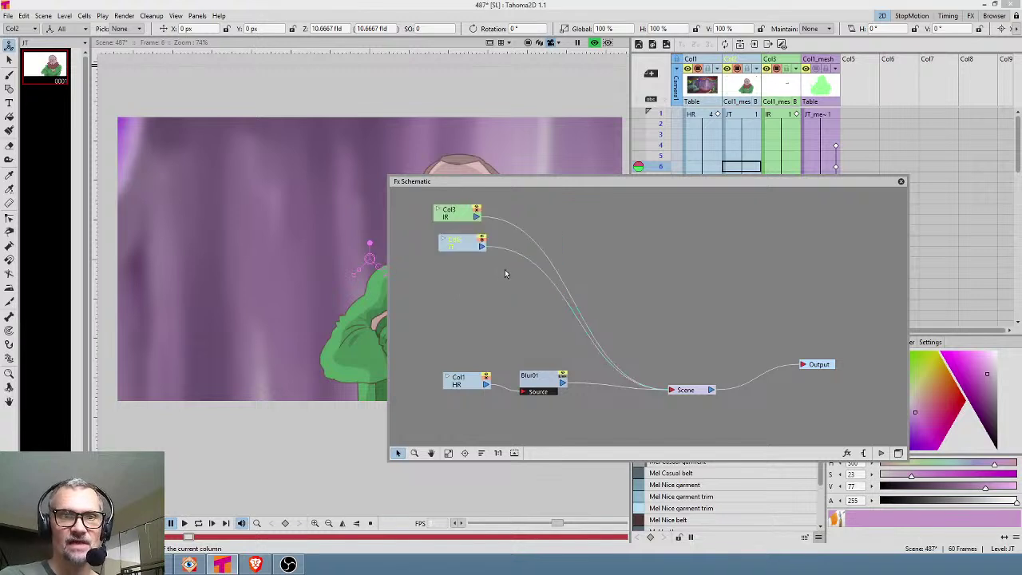
pyautogui.click(456, 219)
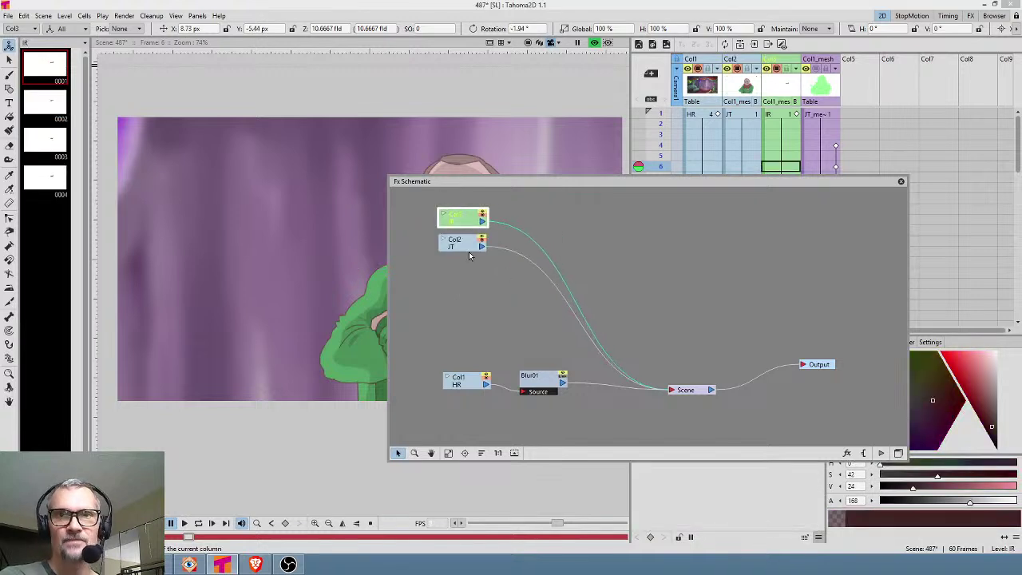
pyautogui.click(461, 248)
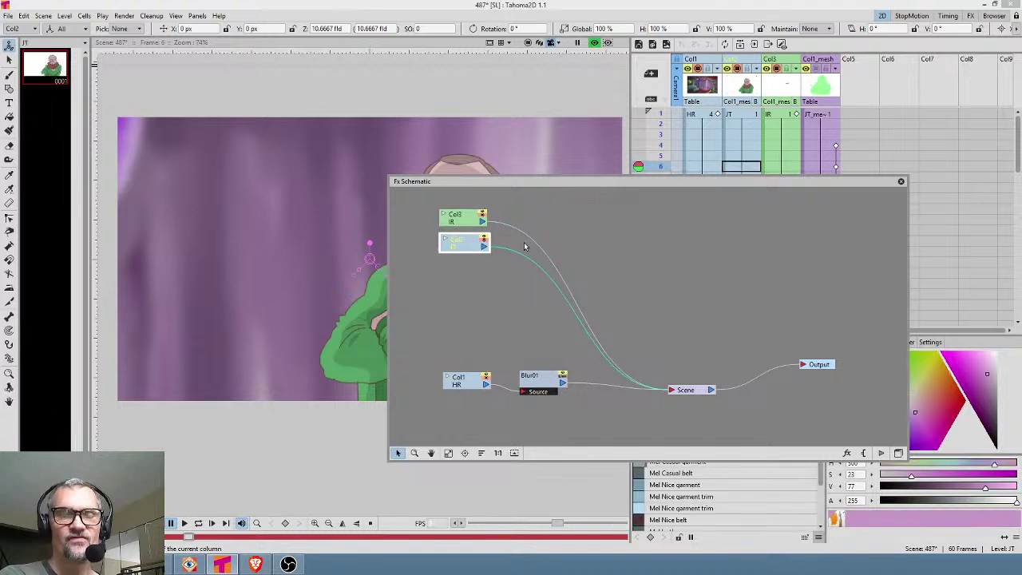
# Insert an Over layer-blending effect on the link between the Col2 JT and Scene nodes
pyautogui.rightClick(562, 298)
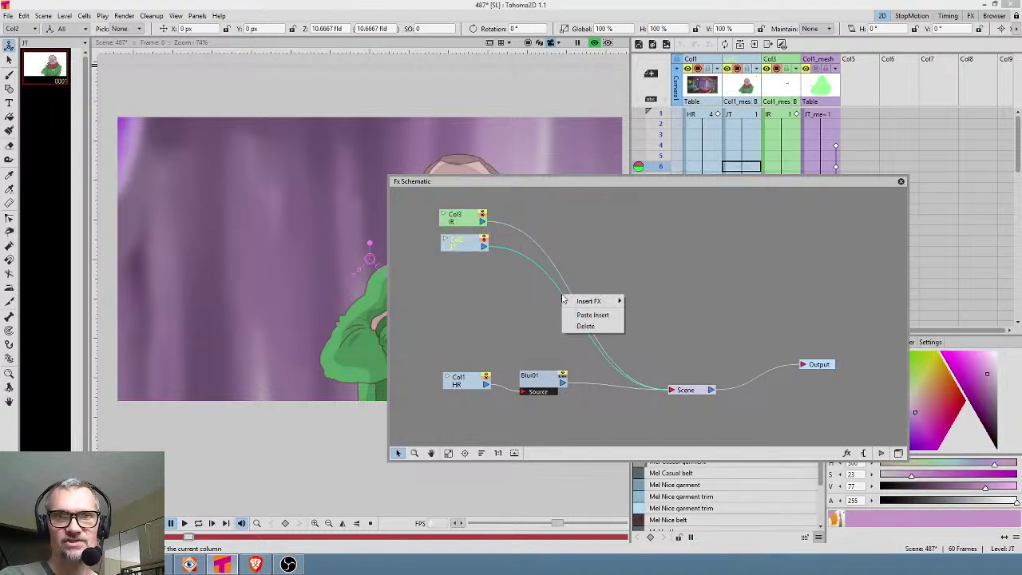
pyautogui.moveTo(590, 301)
pyautogui.moveTo(690, 353)
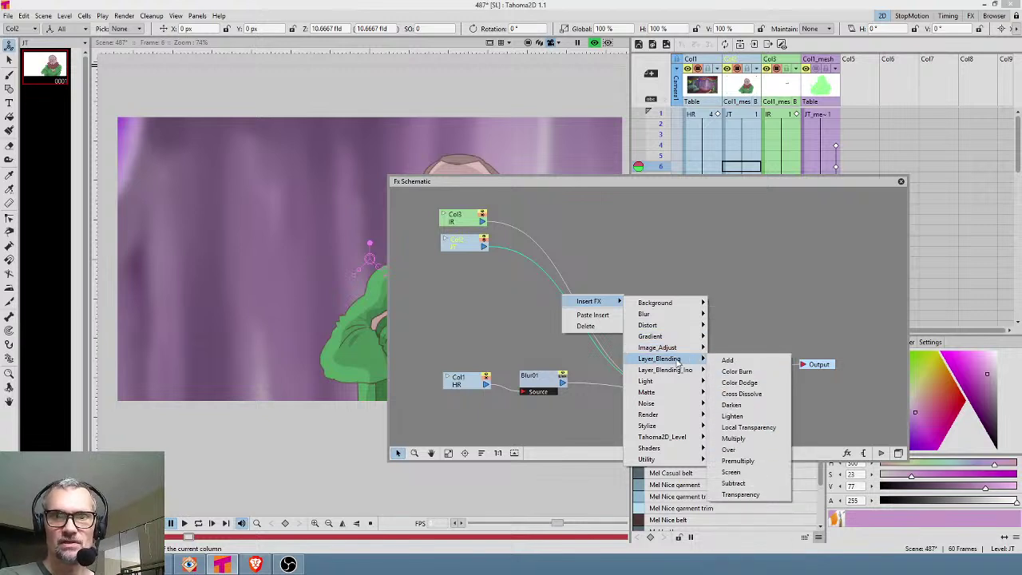
pyautogui.click(728, 450)
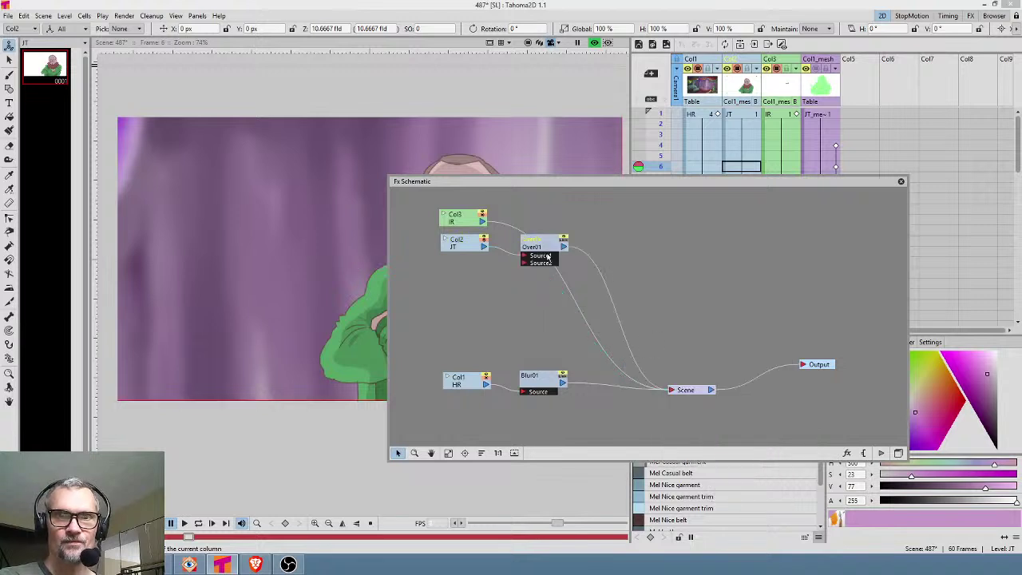
# Connect the Col3 IR node to Source2 of the Over effect and delete its direct link to Scene
pyautogui.moveTo(483, 222); pyautogui.dragTo(524, 263)
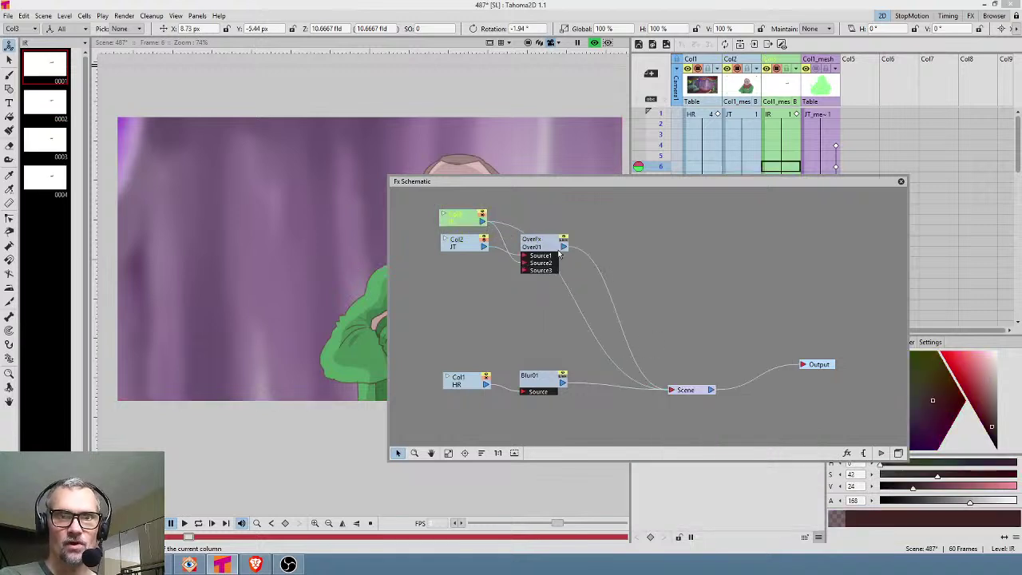
pyautogui.click(571, 294)
pyautogui.press('Delete')
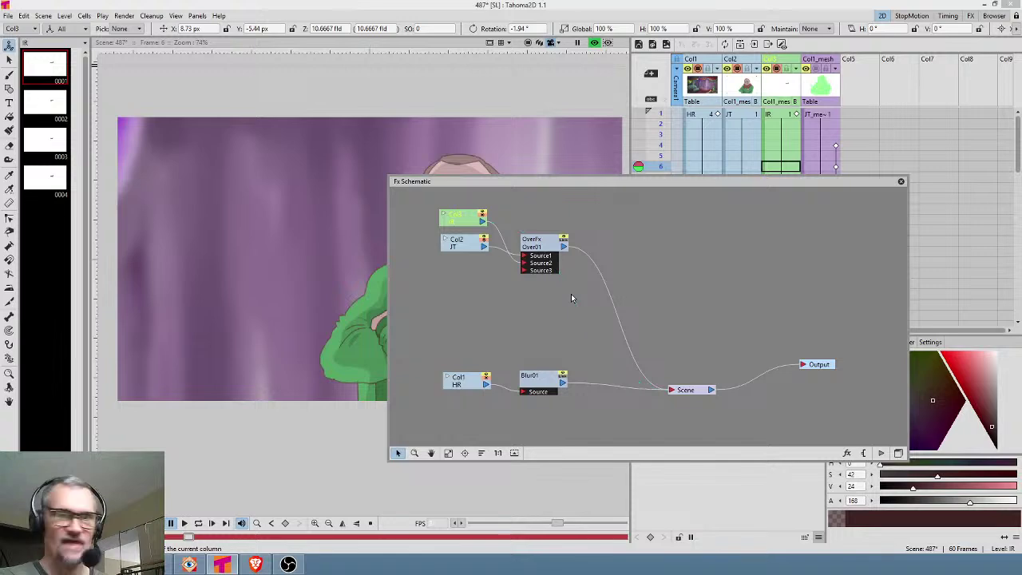
# Uncover the character in the viewer and swap the Over inputs, linking Col3 IR to Source1 and Col2 JT to Source2
pyautogui.moveTo(548, 247)
pyautogui.mouseDown()
pyautogui.moveTo(550, 237)
pyautogui.moveTo(557, 260)
pyautogui.moveTo(564, 254)
pyautogui.mouseUp()
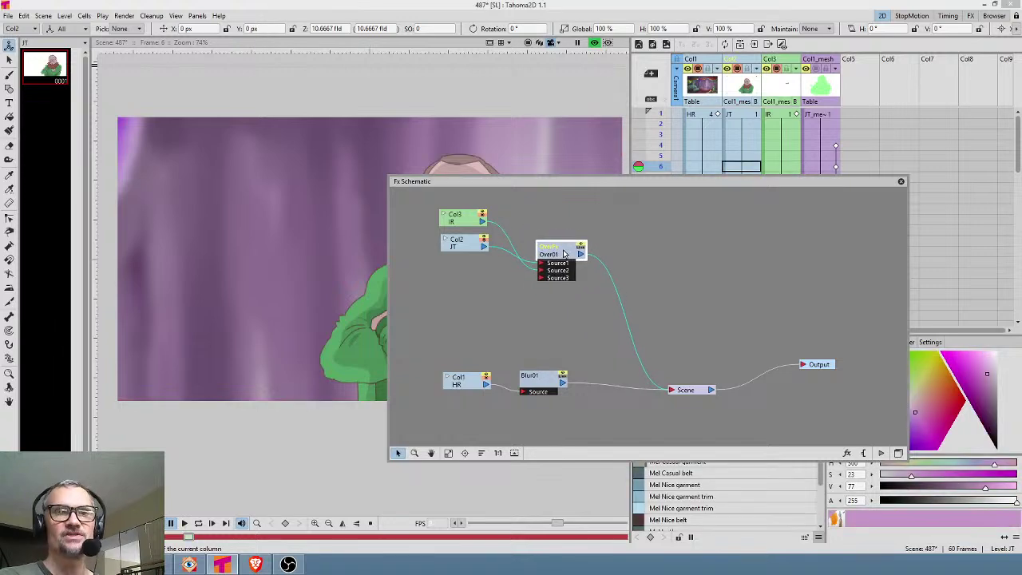
pyautogui.moveTo(543, 182); pyautogui.dragTo(642, 217)
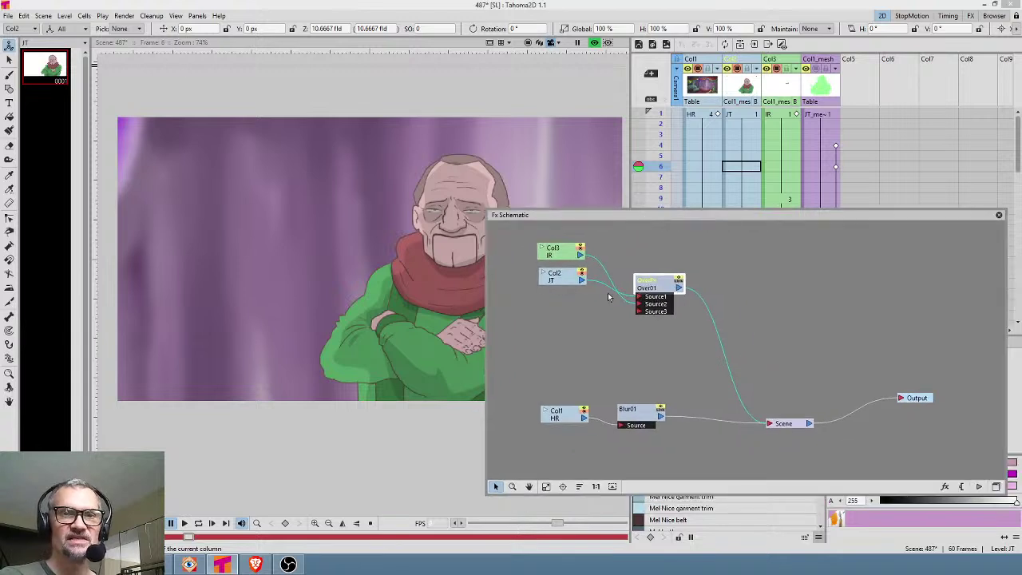
pyautogui.moveTo(583, 280); pyautogui.dragTo(640, 304)
pyautogui.moveTo(581, 256); pyautogui.dragTo(639, 298)
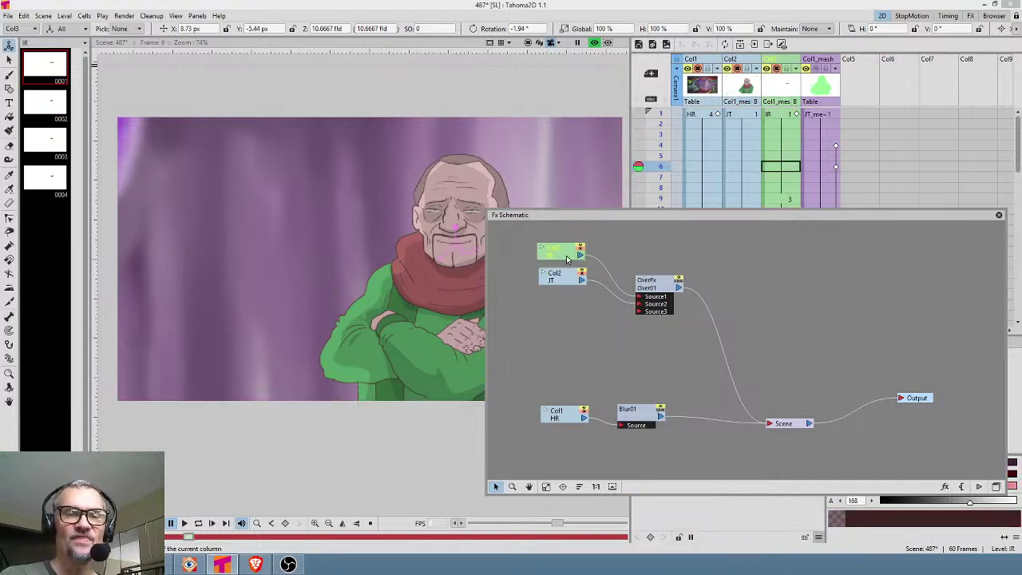
# Rearrange the Over, Col2 JT, Col3 IR, Scene and Output nodes to leave room between Over and Scene
pyautogui.moveTo(666, 287)
pyautogui.mouseDown()
pyautogui.moveTo(664, 272)
pyautogui.moveTo(667, 283)
pyautogui.mouseUp()
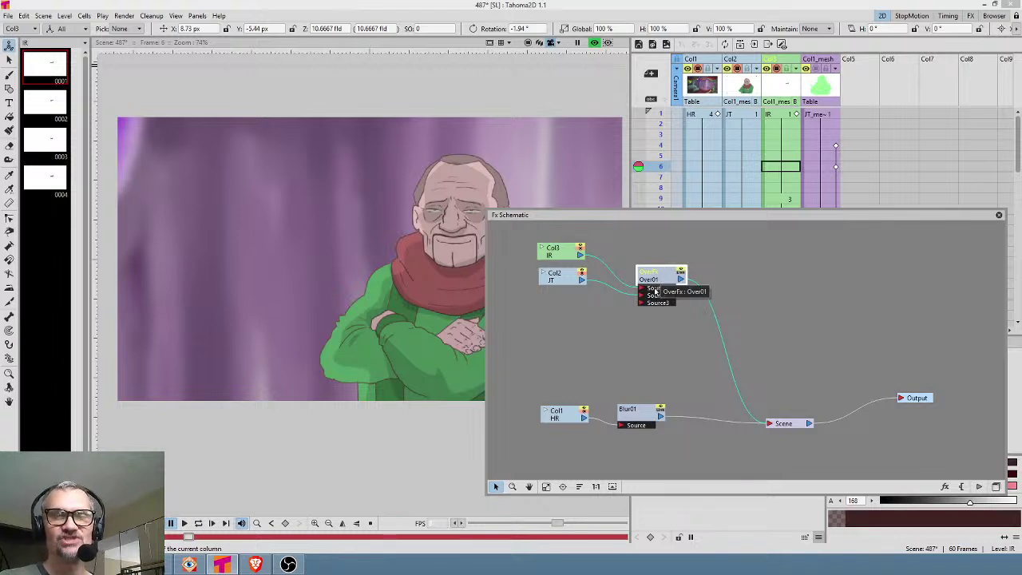
pyautogui.click(660, 292)
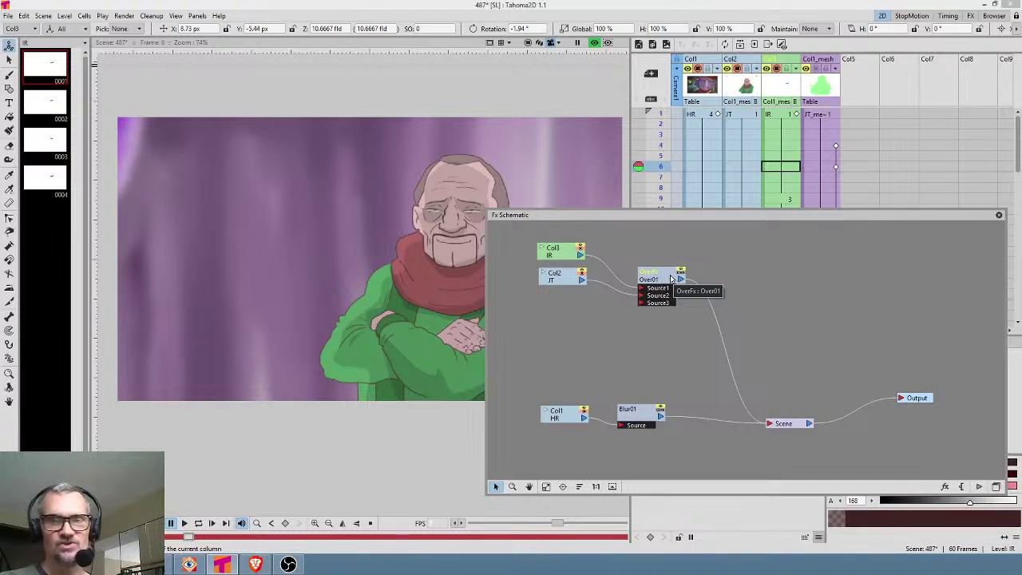
pyautogui.moveTo(662, 277); pyautogui.dragTo(663, 264)
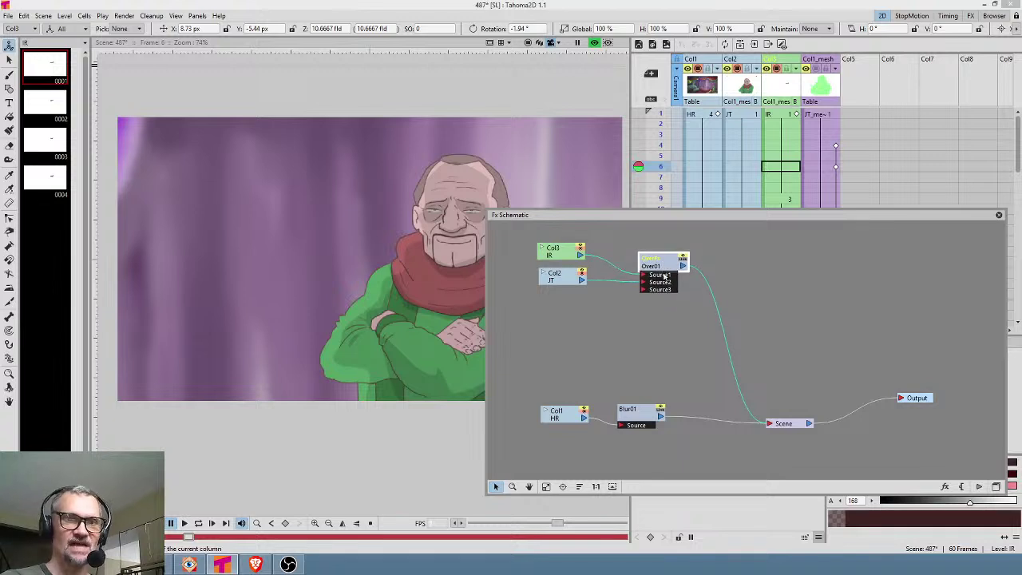
pyautogui.click(663, 277)
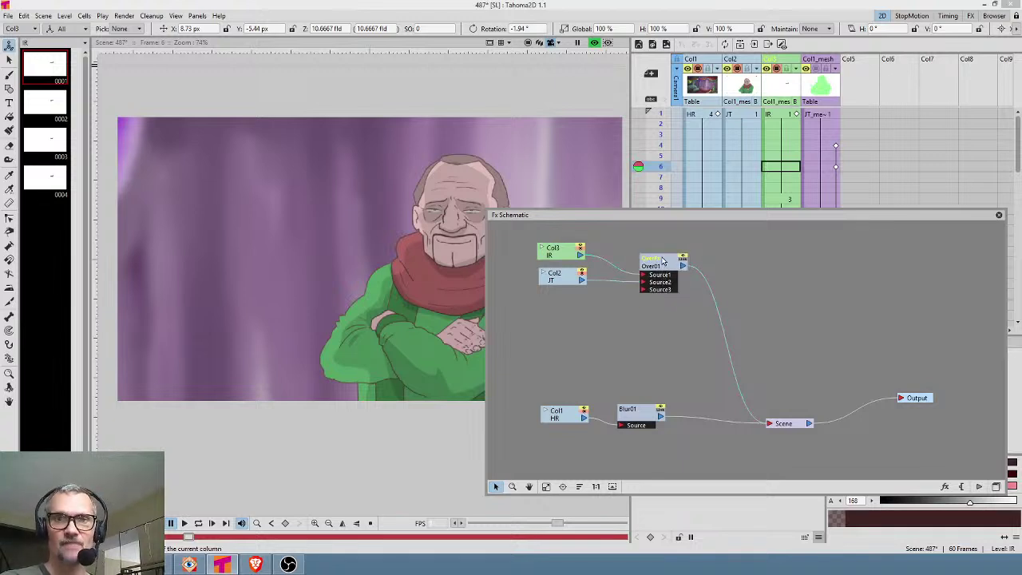
pyautogui.moveTo(662, 257); pyautogui.dragTo(661, 263)
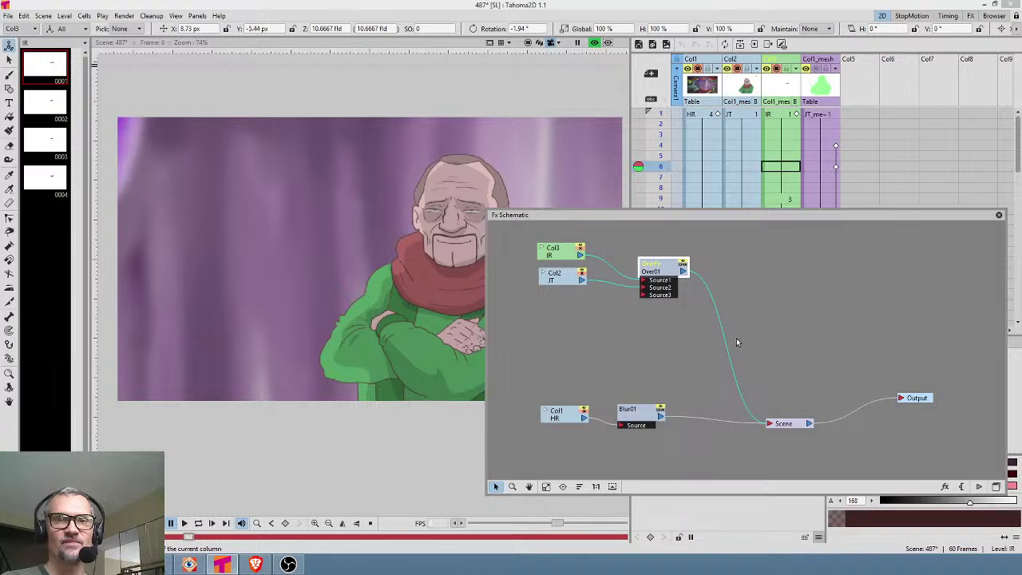
pyautogui.moveTo(663, 266); pyautogui.dragTo(657, 255)
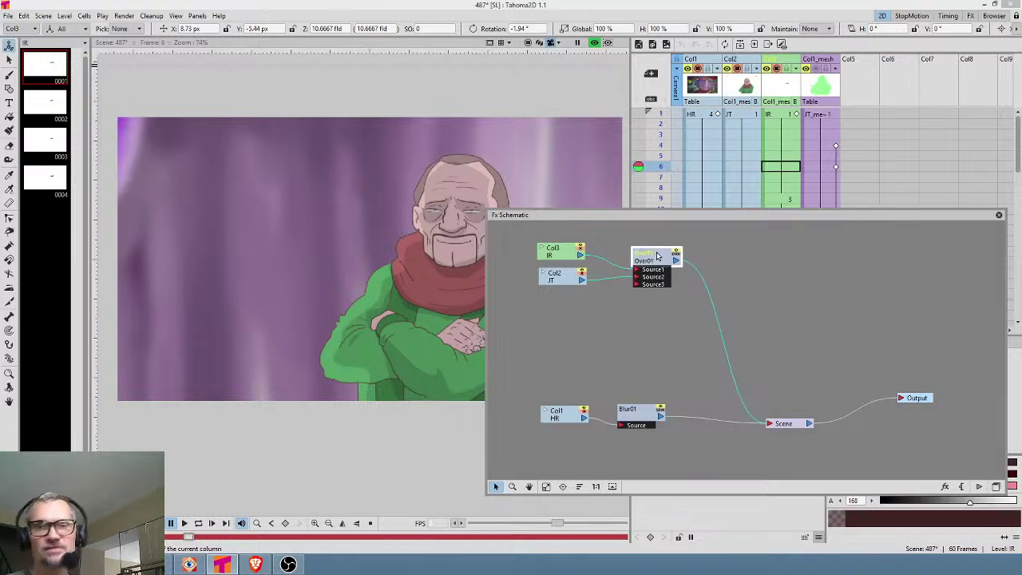
pyautogui.moveTo(654, 261); pyautogui.dragTo(648, 267)
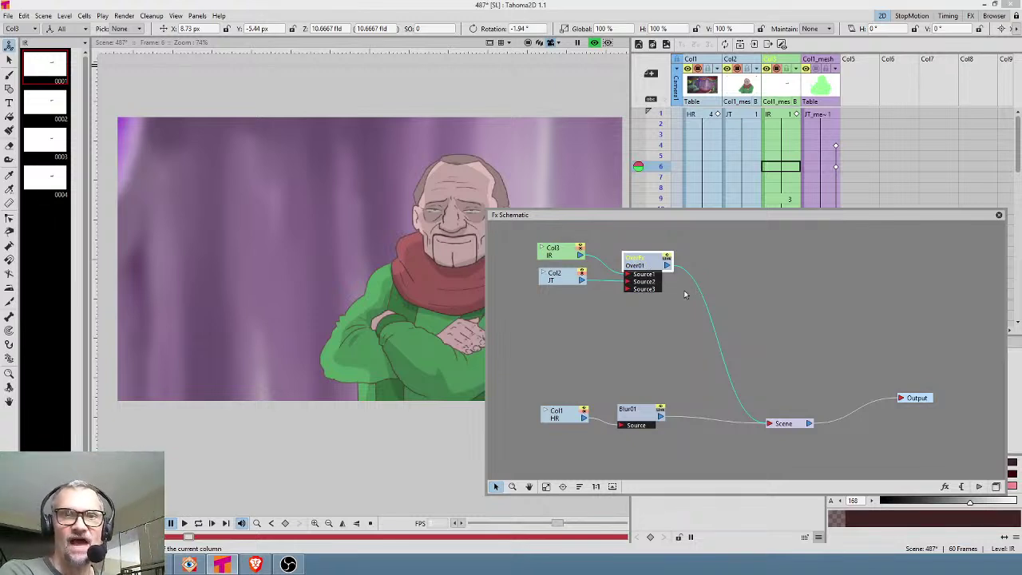
pyautogui.moveTo(570, 279); pyautogui.dragTo(546, 300)
pyautogui.moveTo(570, 254); pyautogui.dragTo(548, 276)
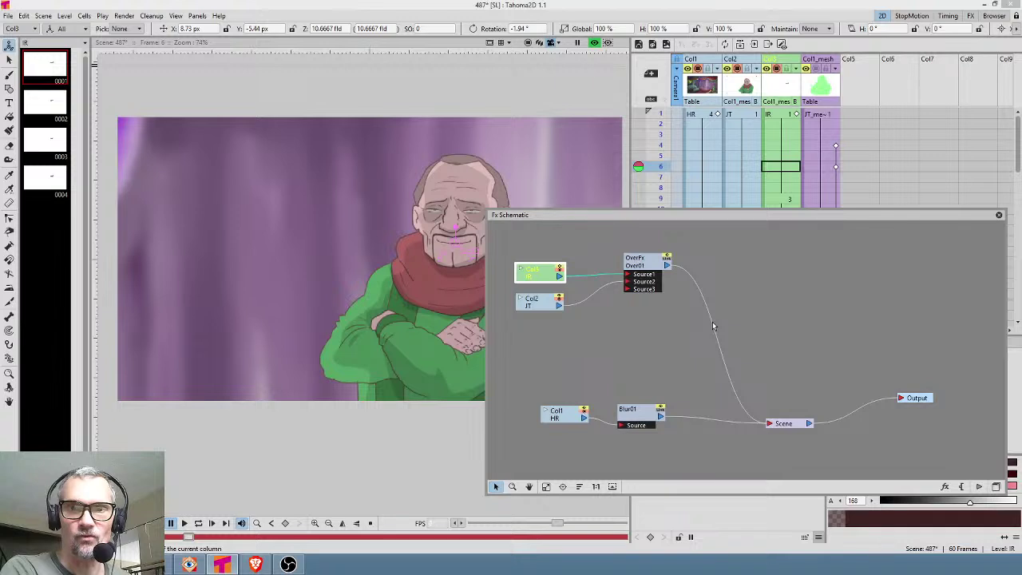
pyautogui.moveTo(793, 425); pyautogui.dragTo(838, 360)
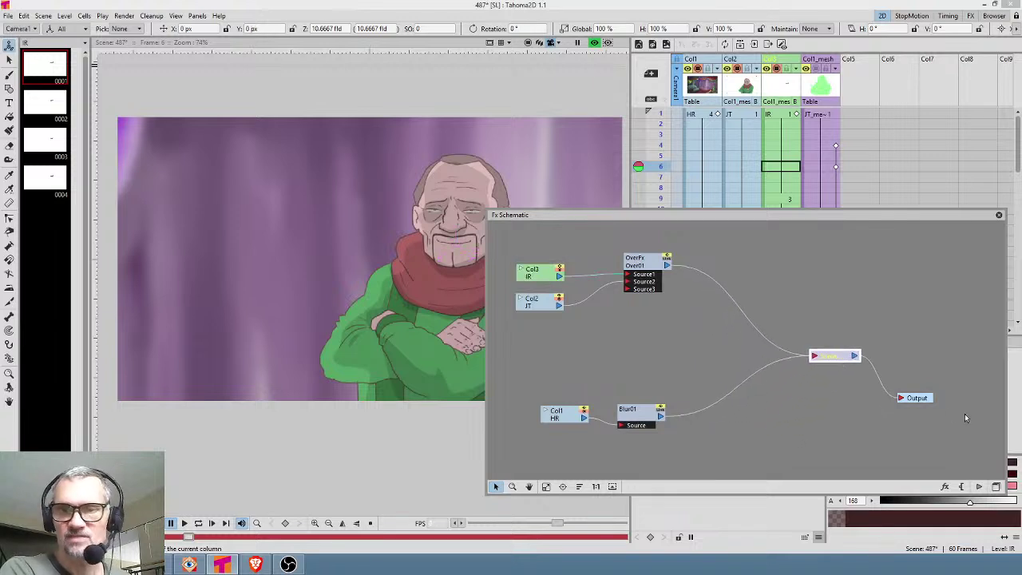
pyautogui.moveTo(922, 405); pyautogui.dragTo(914, 365)
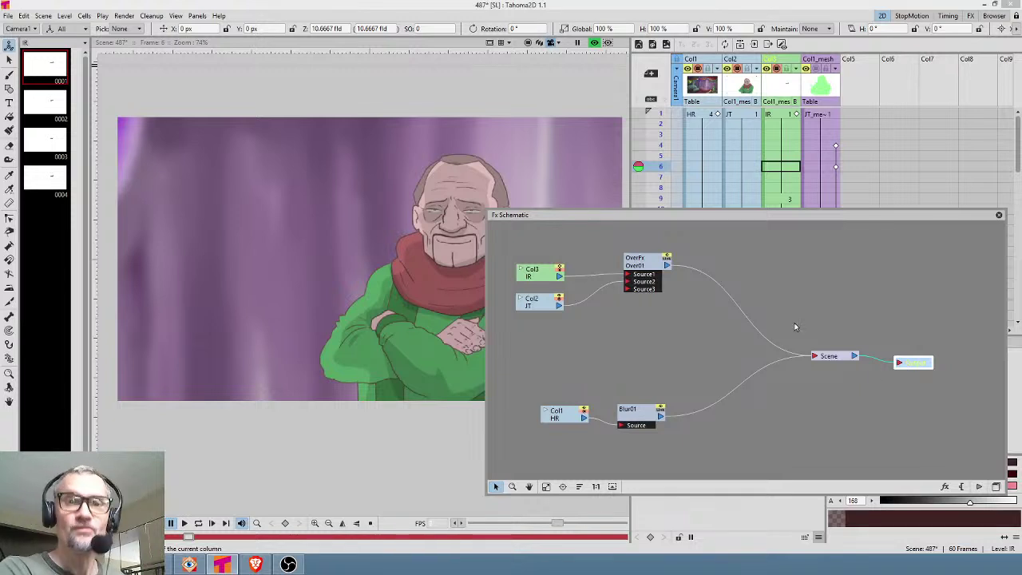
# Insert a Body Highlight light effect on the link between Over01 and Scene and uncover the character in the viewer
pyautogui.rightClick(722, 295)
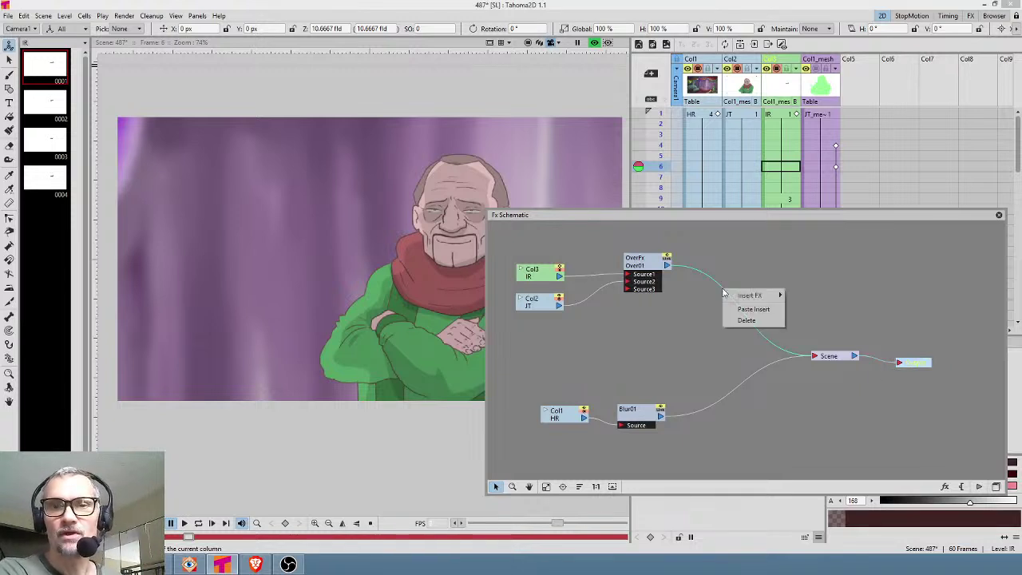
pyautogui.moveTo(750, 296)
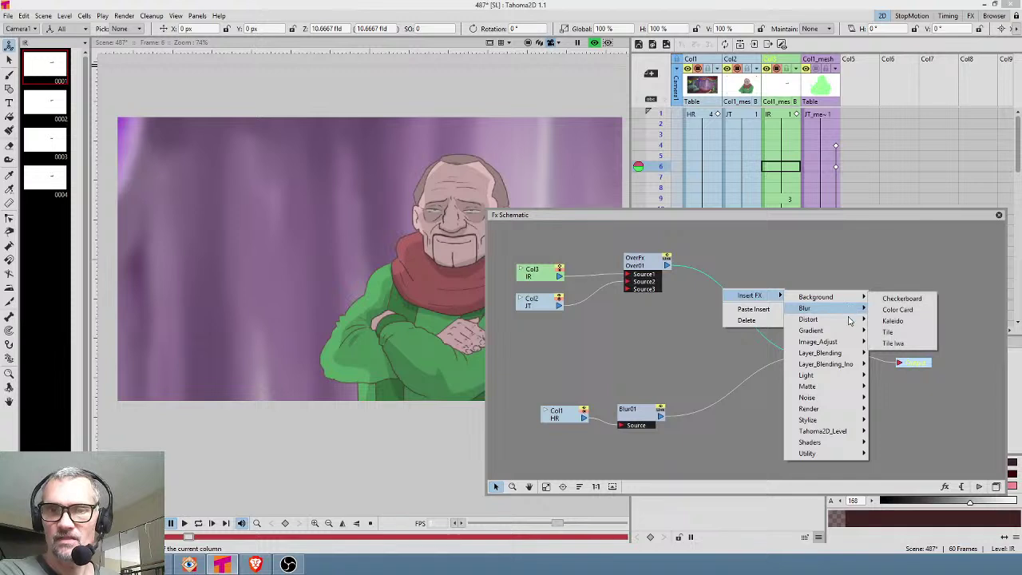
pyautogui.moveTo(854, 375)
pyautogui.click(888, 387)
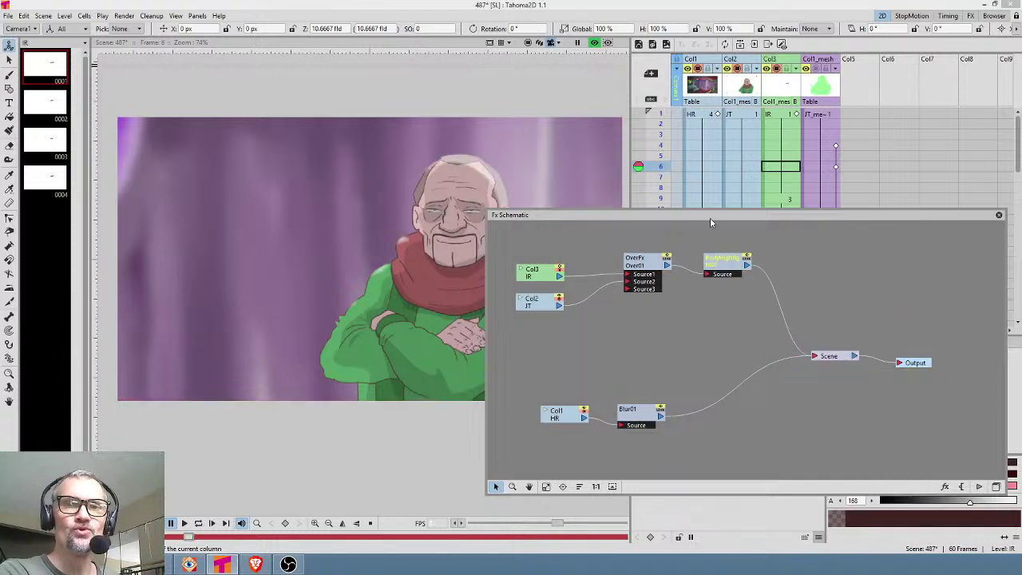
pyautogui.moveTo(707, 216); pyautogui.dragTo(773, 208)
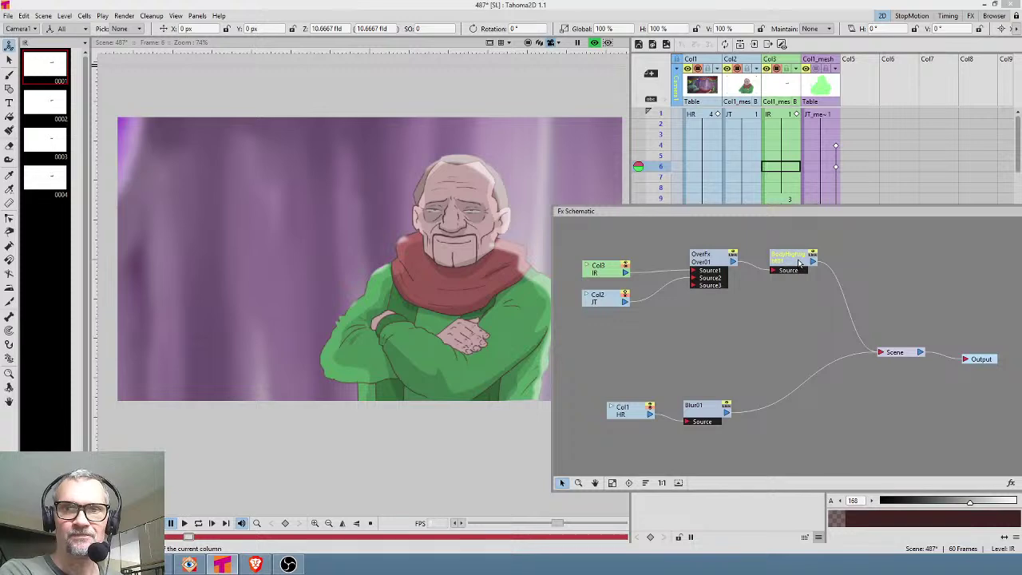
# Set the Body Highlight effect's X and Y offsets to 15 px and close its settings
pyautogui.doubleClick(798, 263)
pyautogui.moveTo(683, 212); pyautogui.dragTo(743, 248)
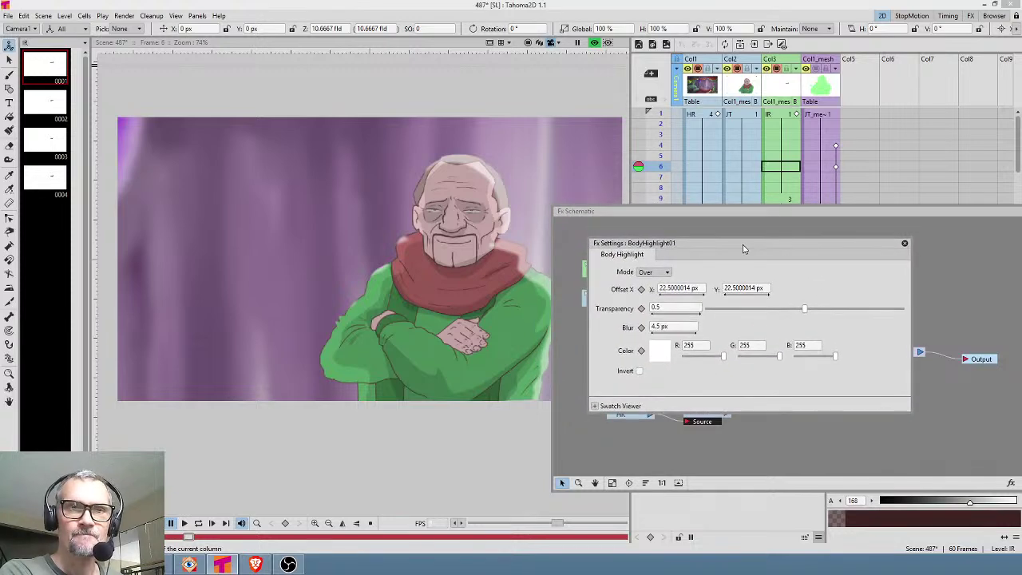
pyautogui.click(702, 288)
pyautogui.write('15')
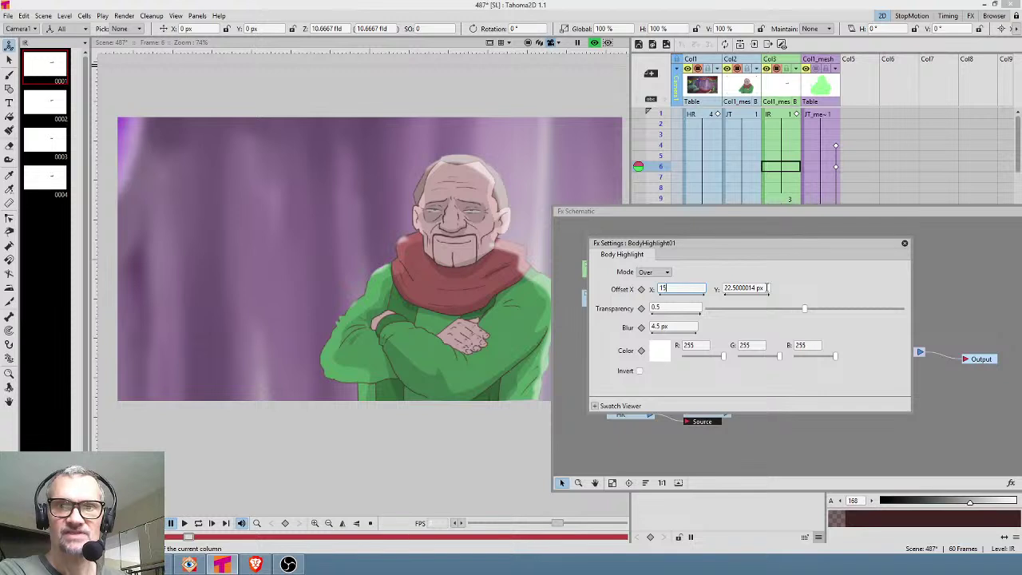
pyautogui.click(765, 289)
pyautogui.write('15')
pyautogui.press('Return')
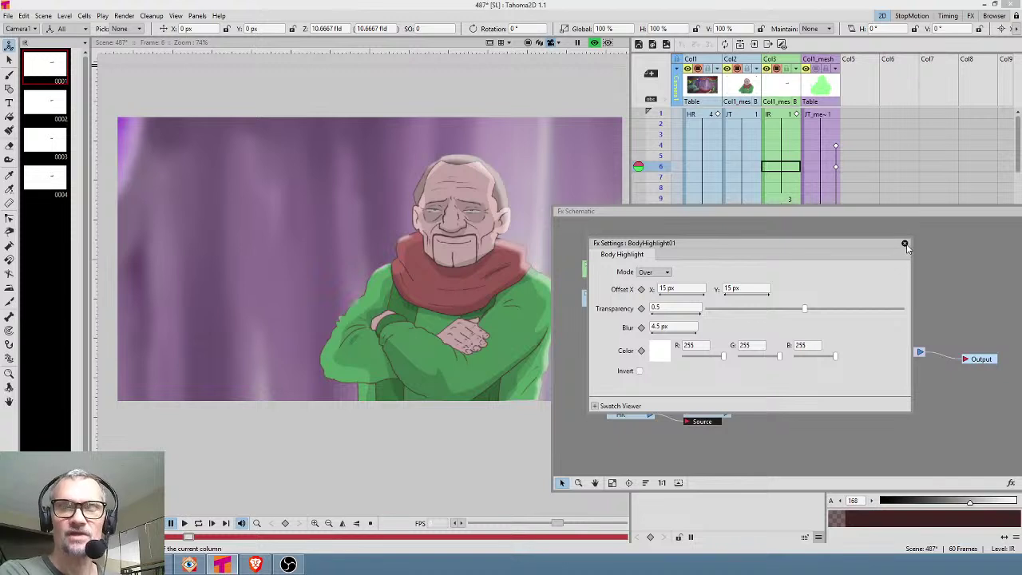
pyautogui.click(904, 243)
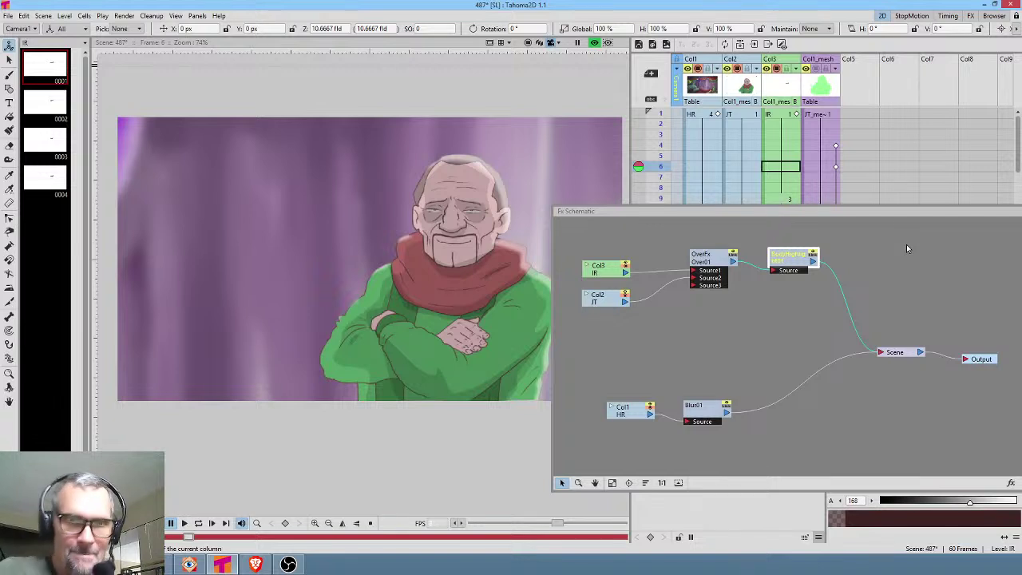
# Move the Col3 IR, Col2 JT, Over01 and Body Highlight nodes closer together, away from the Scene node
pyautogui.moveTo(608, 266); pyautogui.dragTo(596, 244)
pyautogui.moveTo(604, 299); pyautogui.dragTo(600, 271)
pyautogui.moveTo(714, 261); pyautogui.dragTo(668, 246)
pyautogui.click(808, 261)
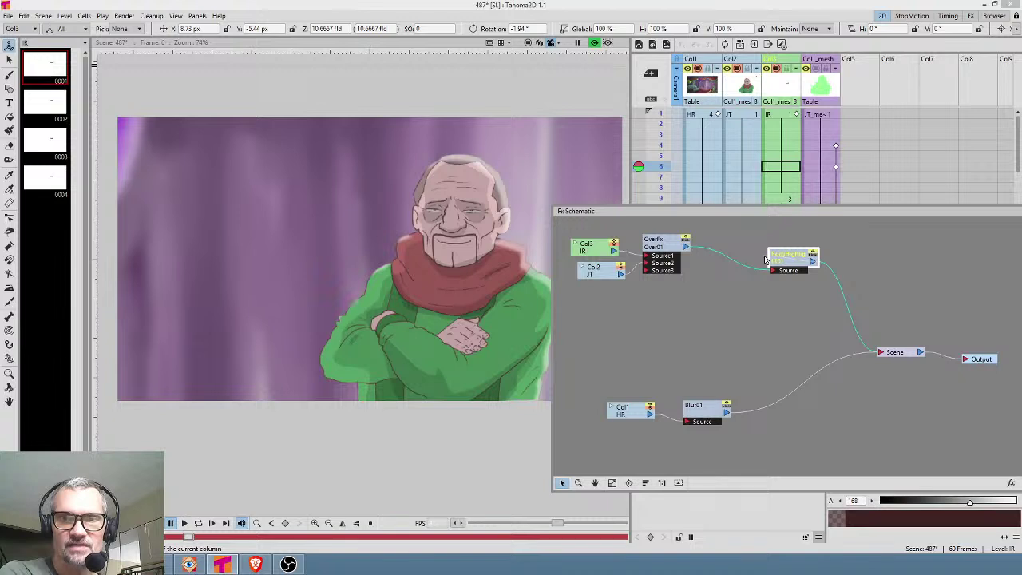
pyautogui.moveTo(799, 265); pyautogui.dragTo(741, 253)
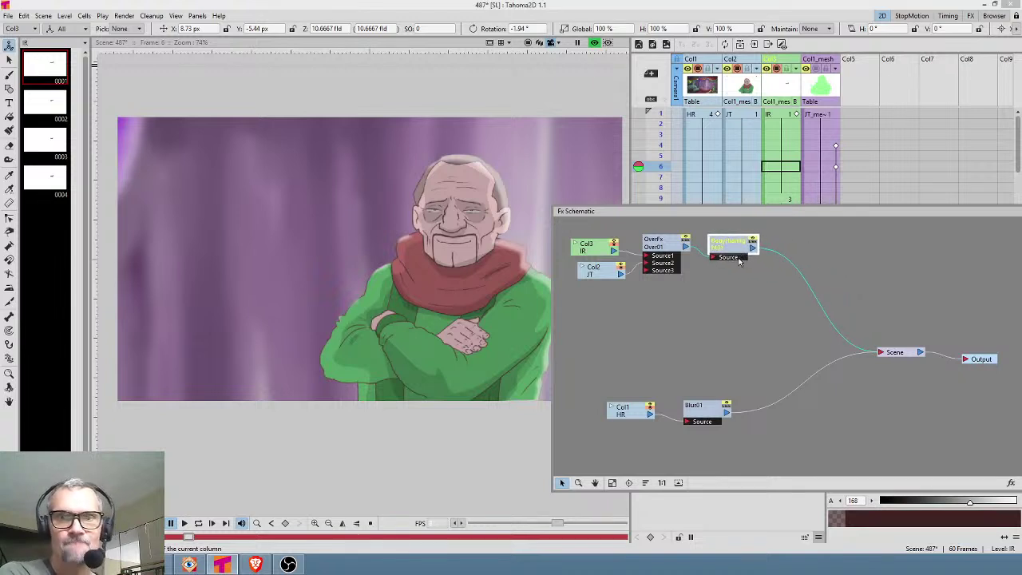
pyautogui.moveTo(601, 270); pyautogui.dragTo(595, 266)
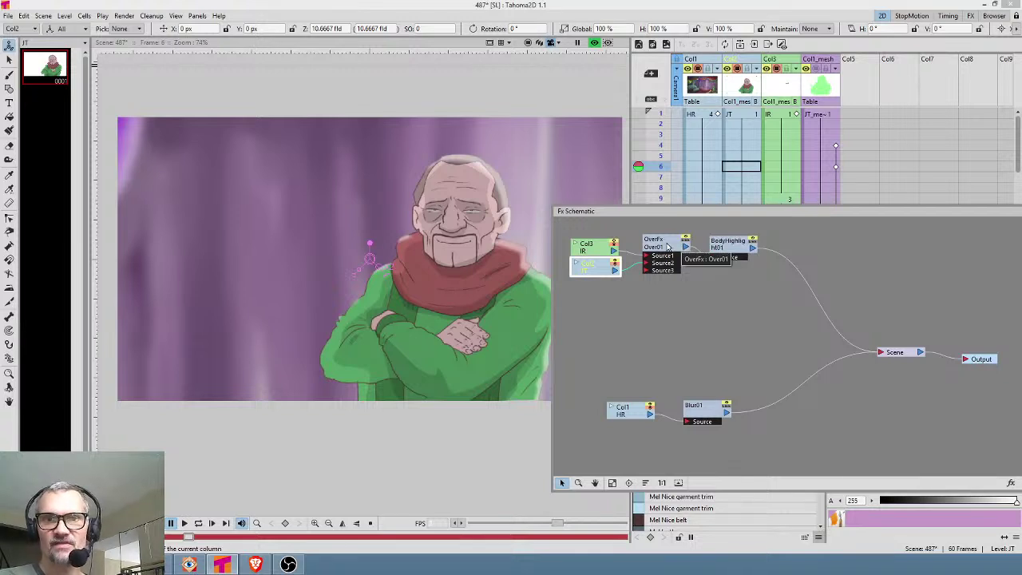
pyautogui.click(668, 250)
pyautogui.moveTo(668, 250); pyautogui.dragTo(664, 251)
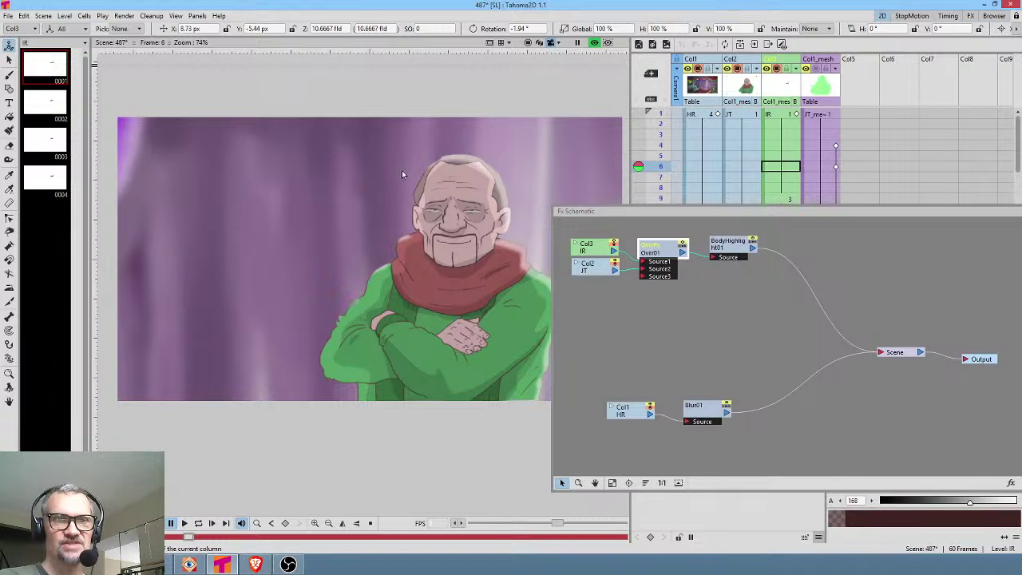
# Add an Adjust Levels effect, link it between Over01 and Scene, and remove the link from Body Highlight to Scene
pyautogui.rightClick(739, 307)
pyautogui.click(668, 250)
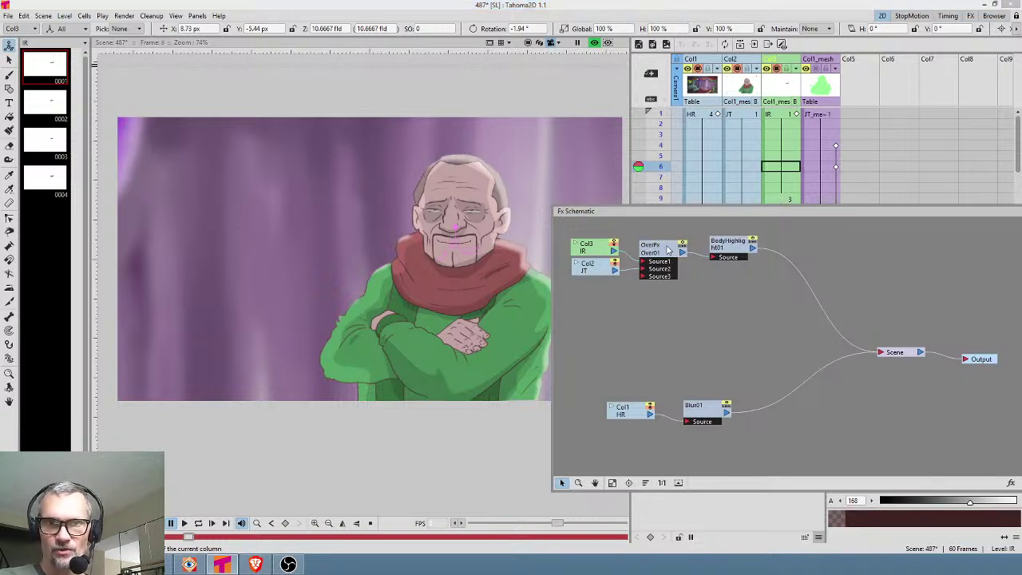
pyautogui.rightClick(728, 304)
pyautogui.moveTo(742, 310)
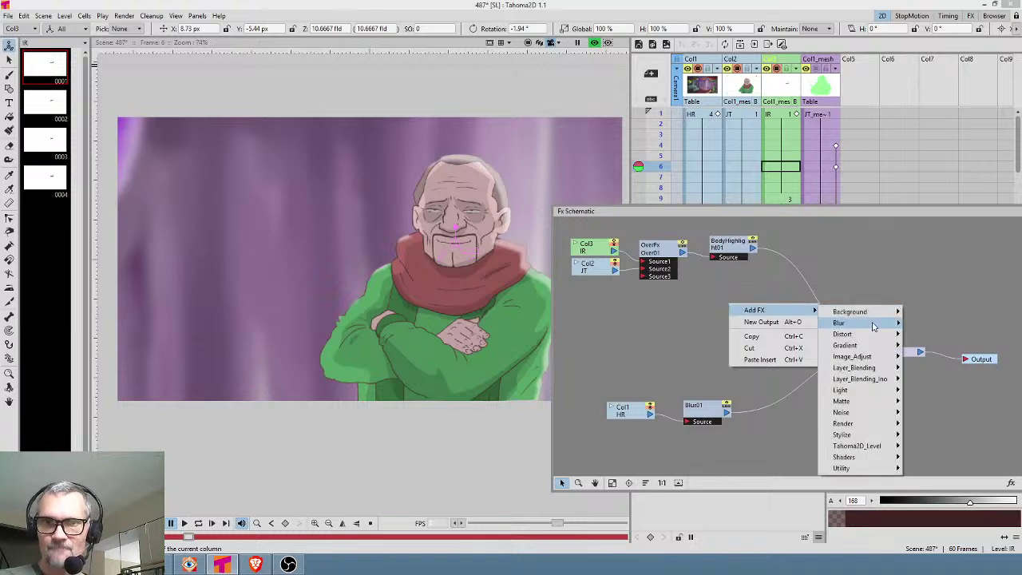
pyautogui.moveTo(855, 368)
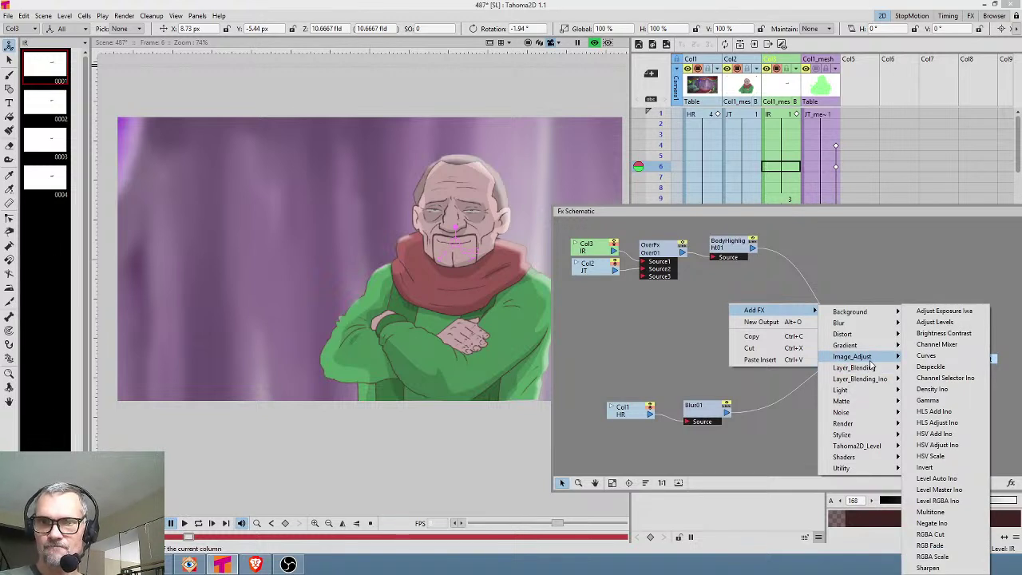
pyautogui.click(938, 321)
pyautogui.moveTo(684, 254); pyautogui.dragTo(882, 352)
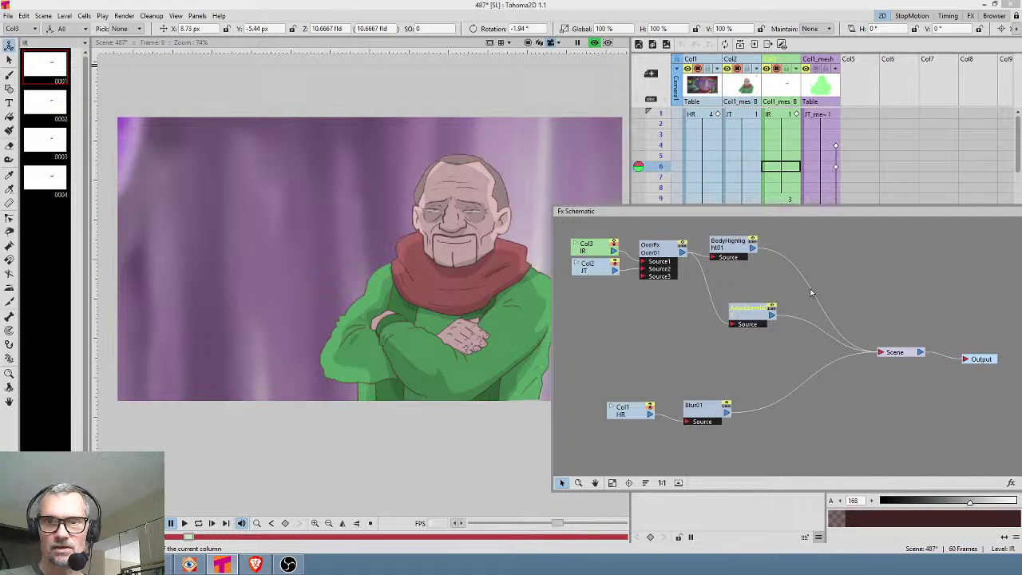
pyautogui.press('Delete')
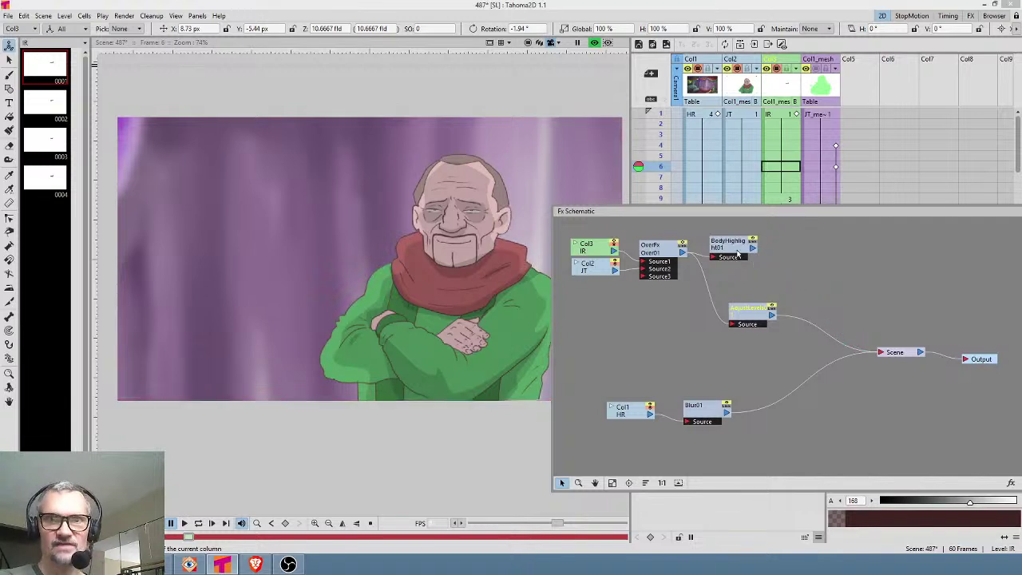
# Set both the minimum and maximum RGB Output of the Adjust Levels effect to 255 and close its settings
pyautogui.click(751, 318)
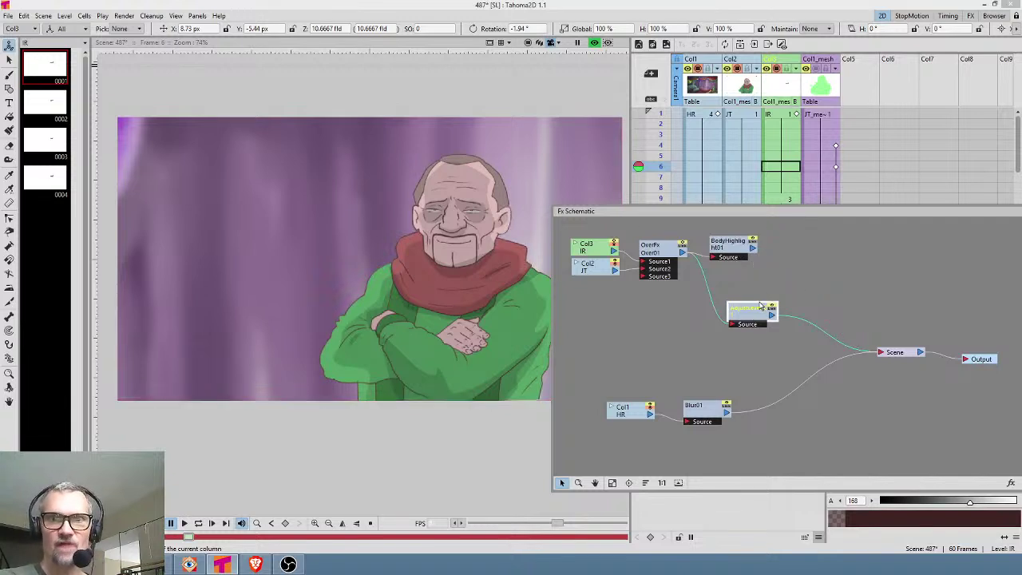
pyautogui.doubleClick(755, 320)
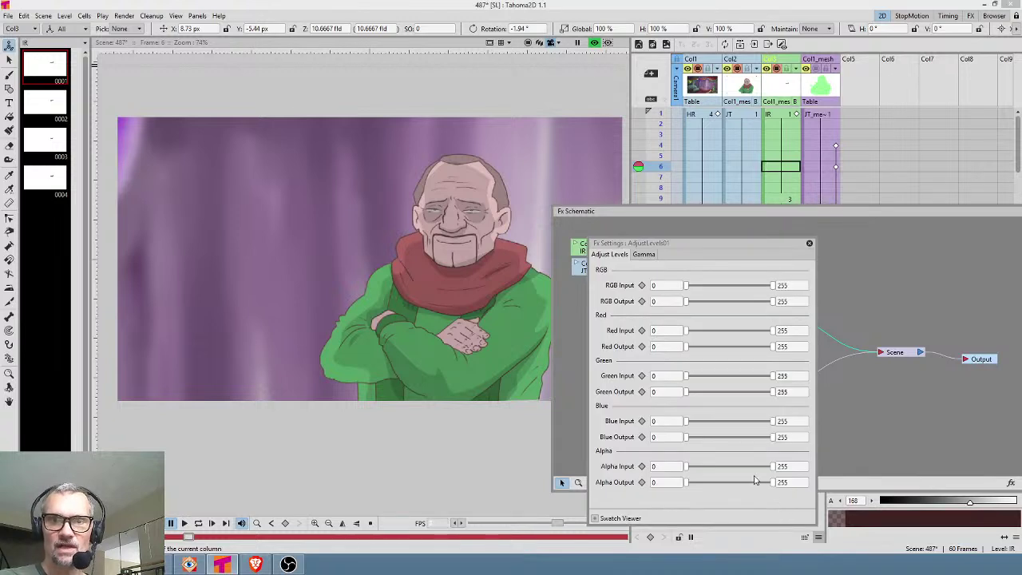
pyautogui.moveTo(773, 484)
pyautogui.mouseDown()
pyautogui.moveTo(684, 496)
pyautogui.moveTo(775, 483)
pyautogui.mouseUp()
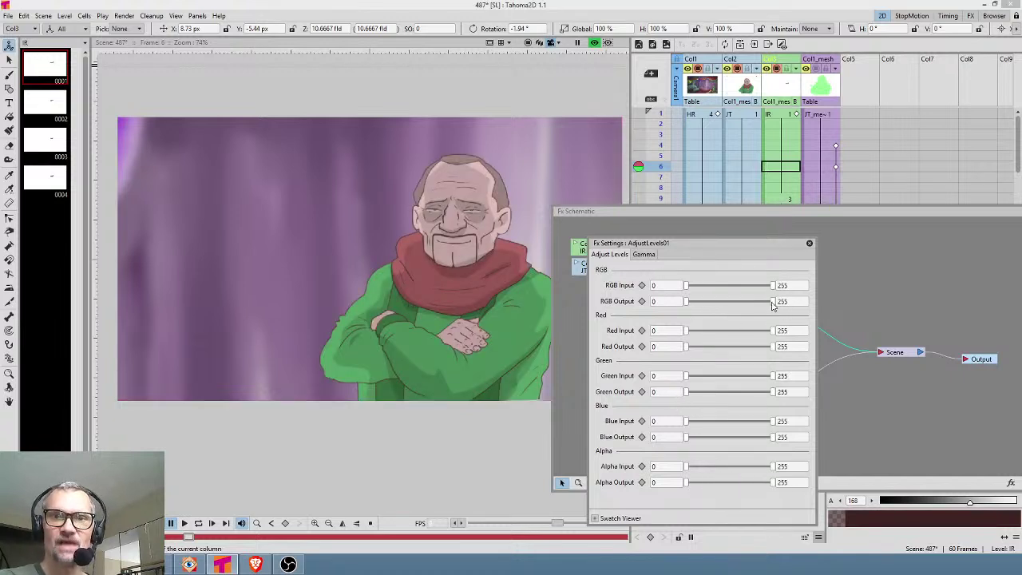
pyautogui.moveTo(772, 305); pyautogui.dragTo(688, 307)
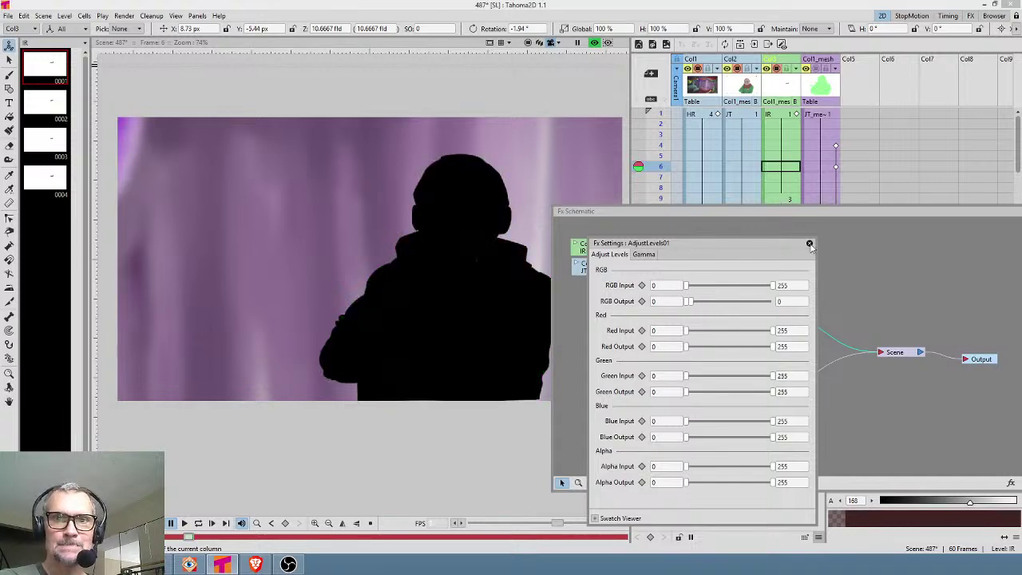
pyautogui.moveTo(685, 305); pyautogui.dragTo(778, 309)
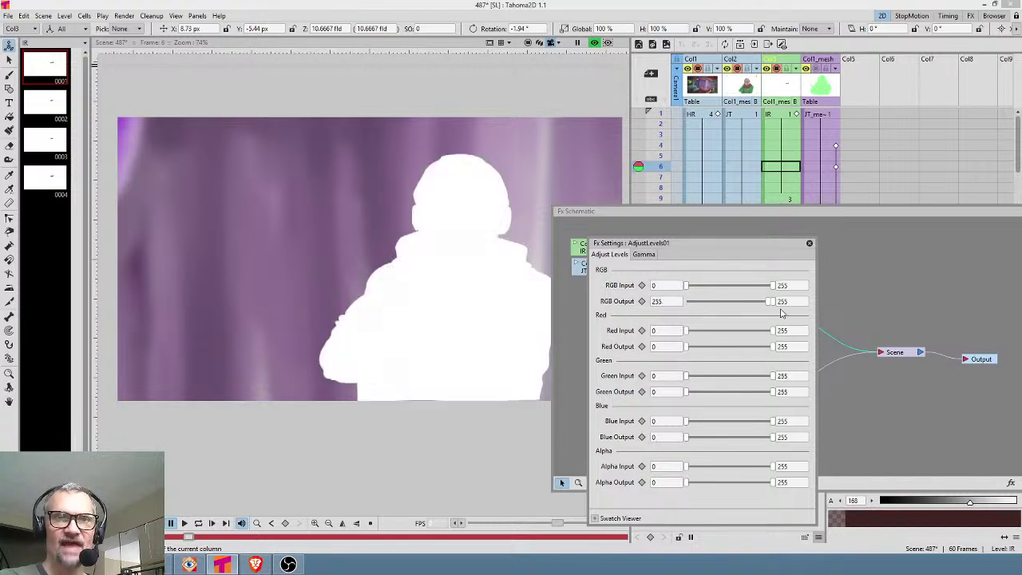
pyautogui.click(809, 245)
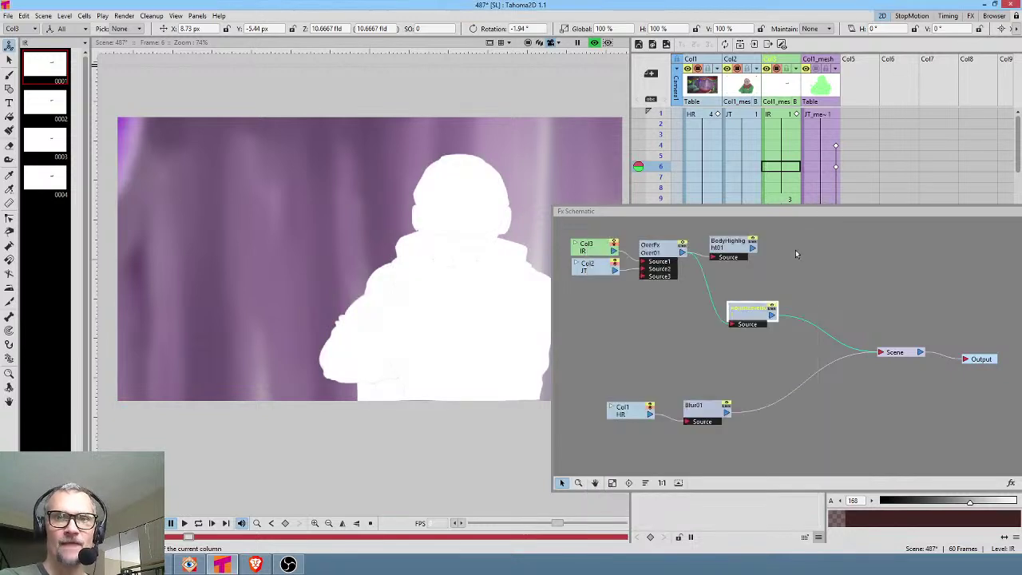
# Insert a Blur effect on the link between Adjust Levels and Scene
pyautogui.rightClick(792, 319)
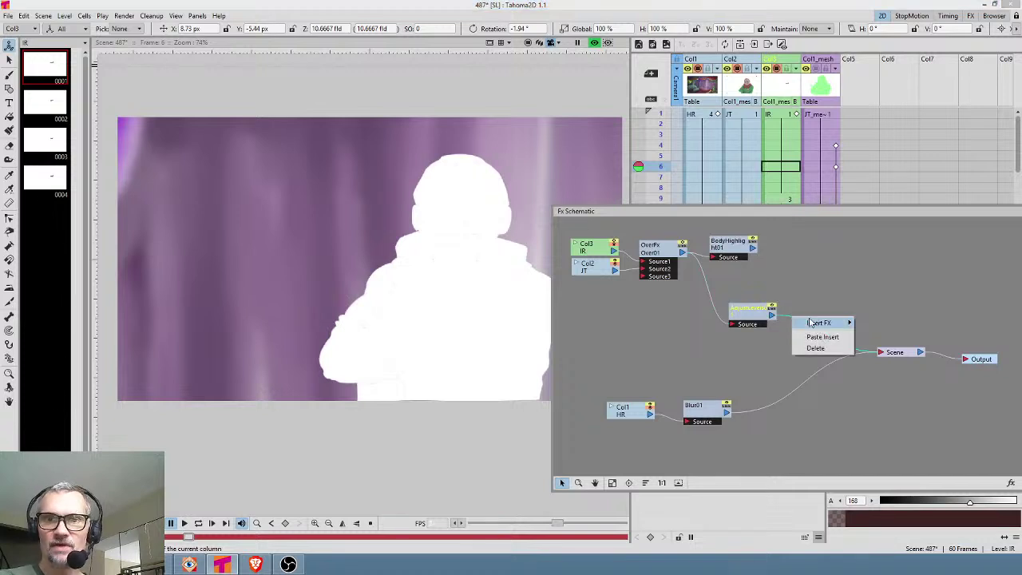
pyautogui.moveTo(822, 322)
pyautogui.moveTo(886, 335)
pyautogui.click(957, 338)
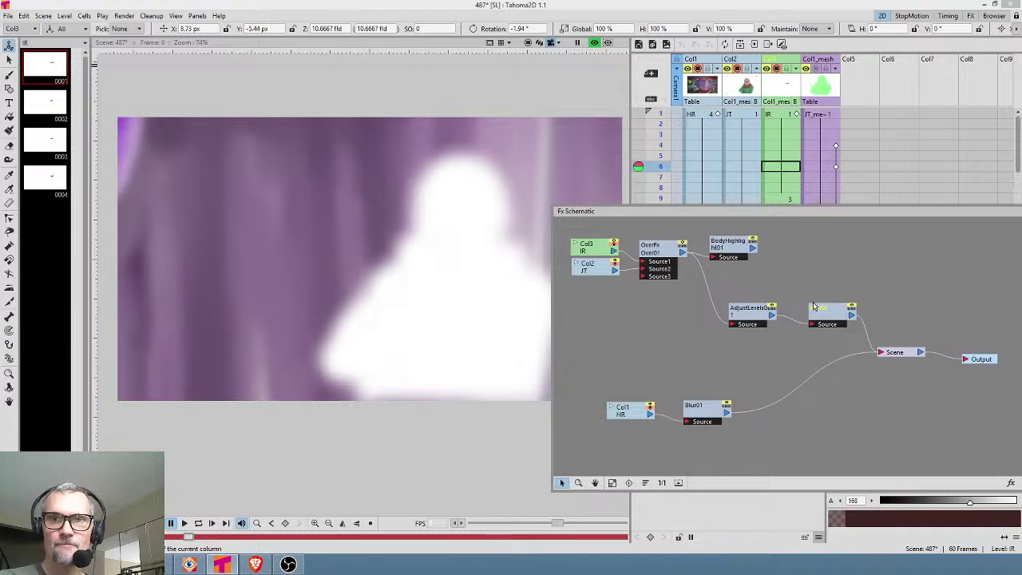
# Adjust the positions of the Body Highlight and Over01 nodes in the schematic
pyautogui.moveTo(736, 249); pyautogui.dragTo(747, 255)
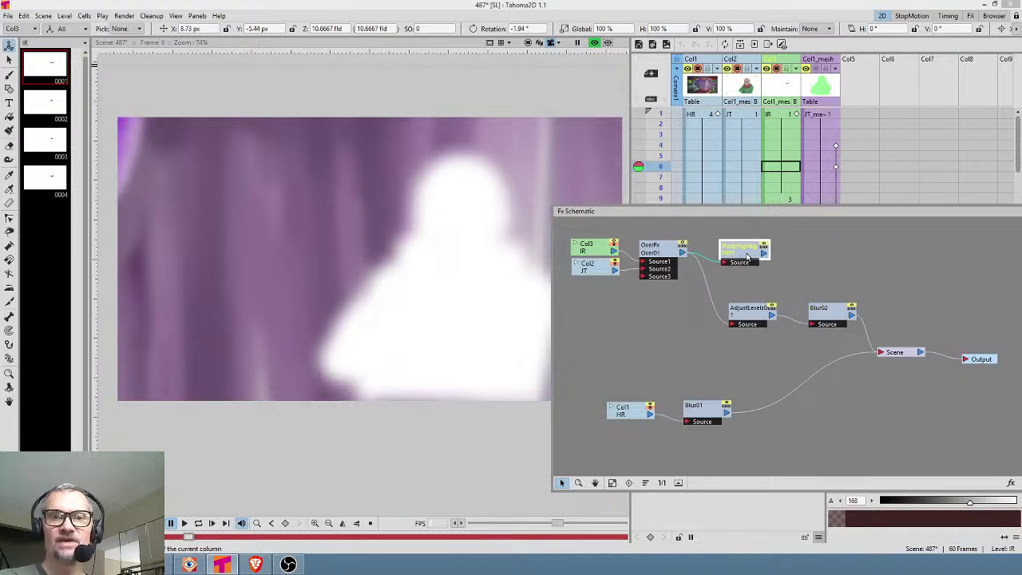
pyautogui.moveTo(668, 254); pyautogui.dragTo(669, 257)
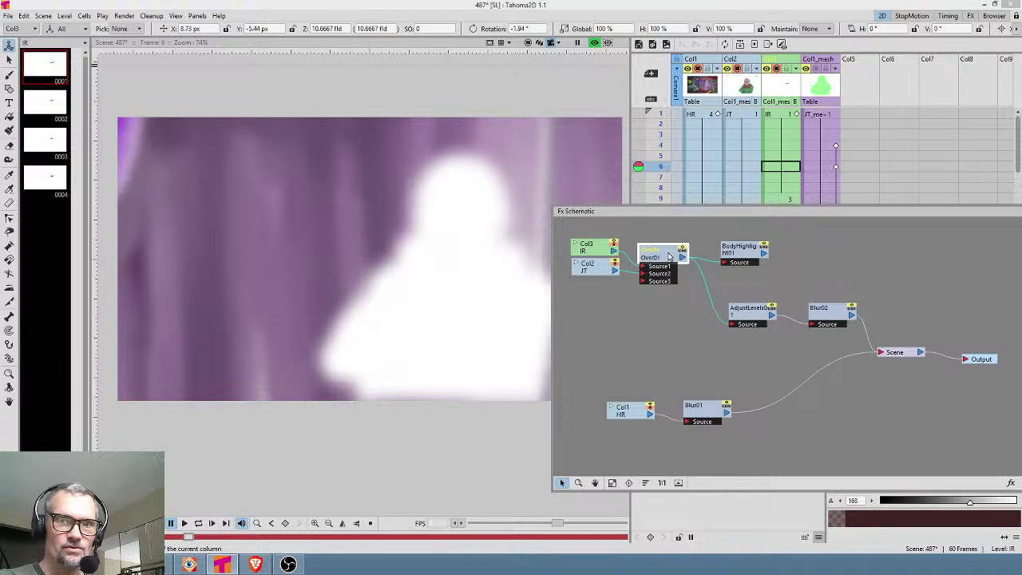
pyautogui.hotkey('ctrl', 'z')
pyautogui.moveTo(681, 255)
pyautogui.mouseDown()
pyautogui.moveTo(677, 265)
pyautogui.moveTo(674, 249)
pyautogui.mouseUp()
pyautogui.hotkey('ctrl', 'z')
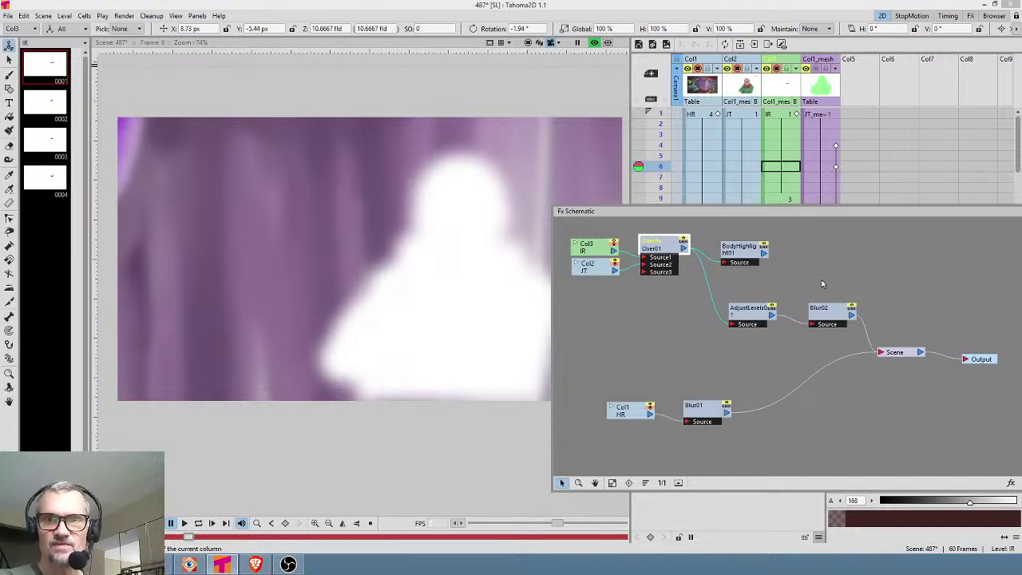
# Add a second Over layer-blending effect and space it apart from the Adjust Levels and Blur02 nodes
pyautogui.rightClick(852, 248)
pyautogui.moveTo(856, 257)
pyautogui.moveTo(808, 304)
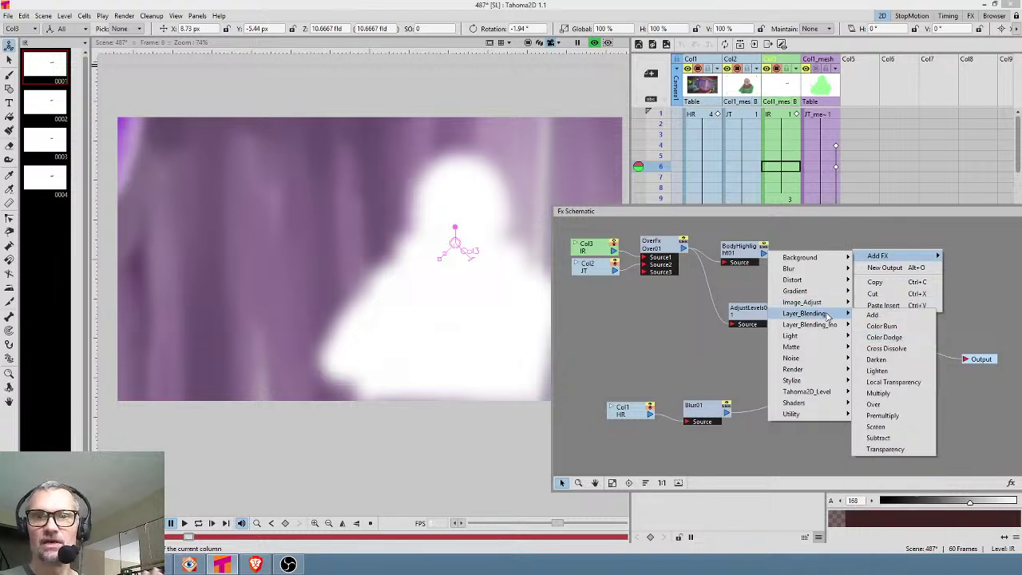
pyautogui.click(878, 404)
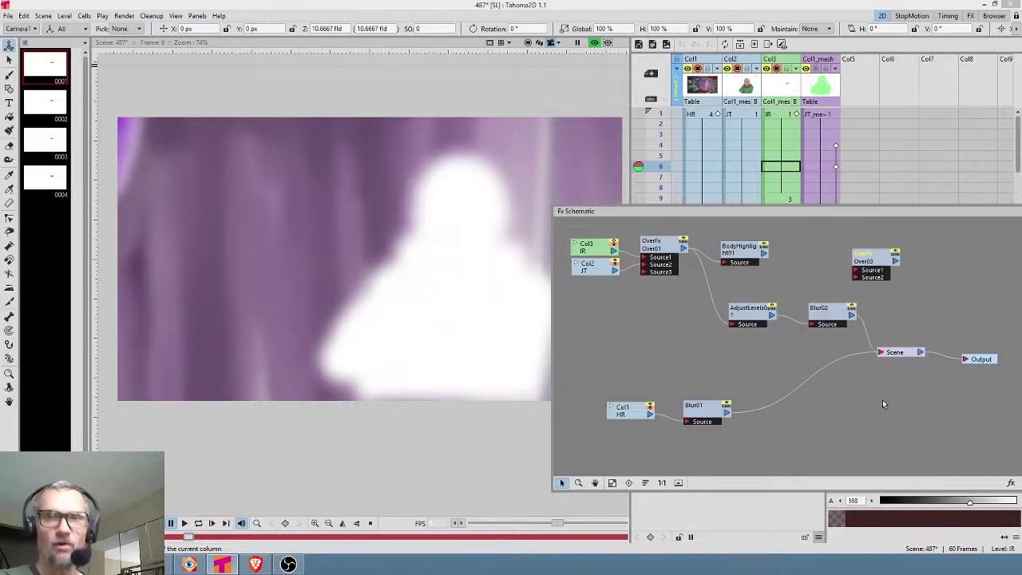
pyautogui.moveTo(871, 262); pyautogui.dragTo(909, 265)
pyautogui.moveTo(754, 313); pyautogui.dragTo(742, 304)
pyautogui.moveTo(835, 313); pyautogui.dragTo(833, 313)
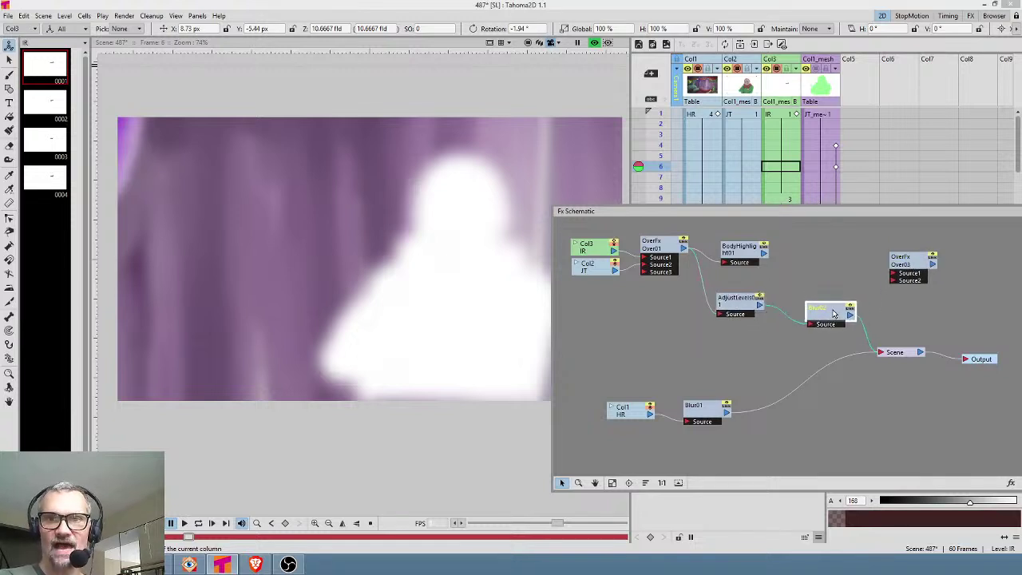
# Link Body Highlight to Source1 and Blur02 to Source2 of the new Over effect, and its output to Scene
pyautogui.moveTo(885, 293); pyautogui.dragTo(892, 283)
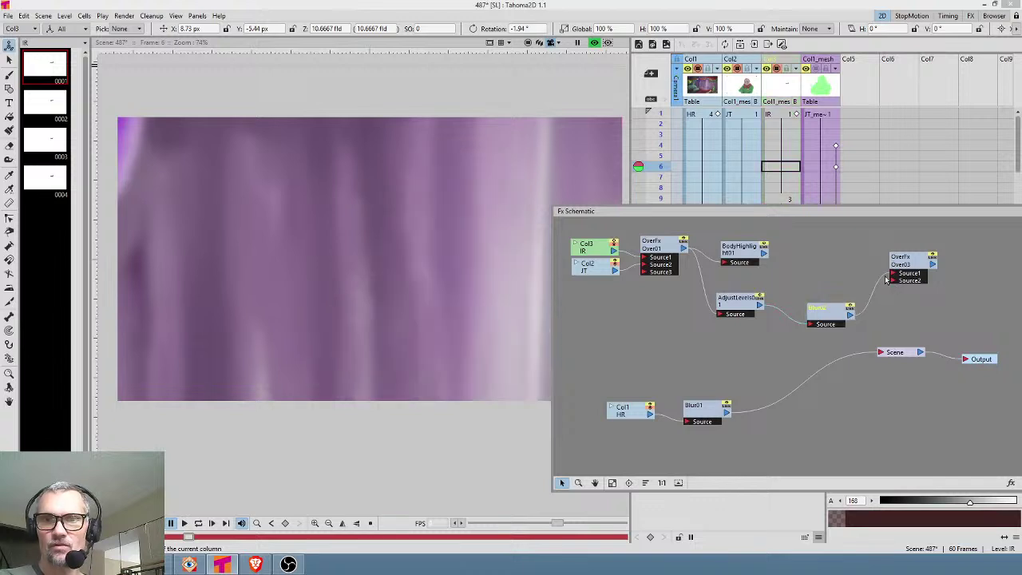
pyautogui.moveTo(882, 300); pyautogui.dragTo(894, 281)
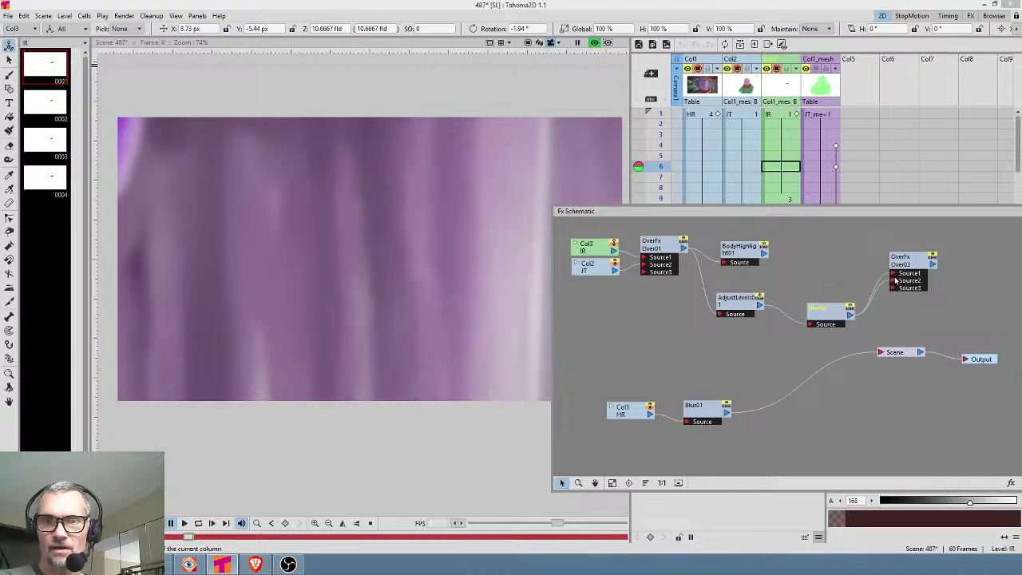
pyautogui.moveTo(765, 253)
pyautogui.mouseDown()
pyautogui.moveTo(885, 277)
pyautogui.moveTo(903, 261)
pyautogui.moveTo(751, 246)
pyautogui.moveTo(749, 259)
pyautogui.mouseUp()
pyautogui.moveTo(823, 314); pyautogui.dragTo(807, 302)
pyautogui.moveTo(908, 263); pyautogui.dragTo(885, 353)
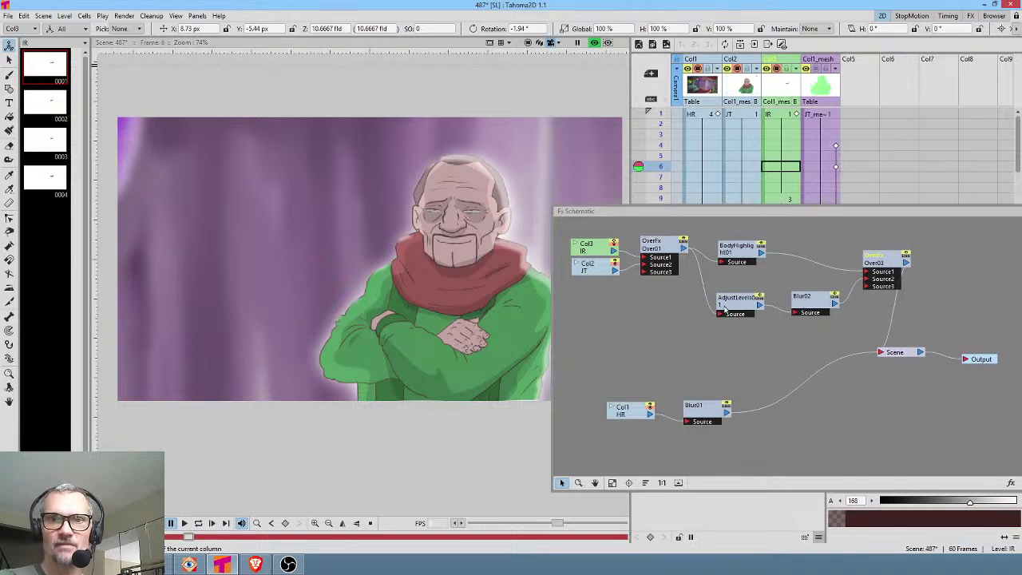
# Rearrange the Body Highlight, Blur02, second Over and Scene nodes so their links are clearly laid out
pyautogui.moveTo(747, 255); pyautogui.dragTo(744, 260)
pyautogui.moveTo(809, 301); pyautogui.dragTo(802, 295)
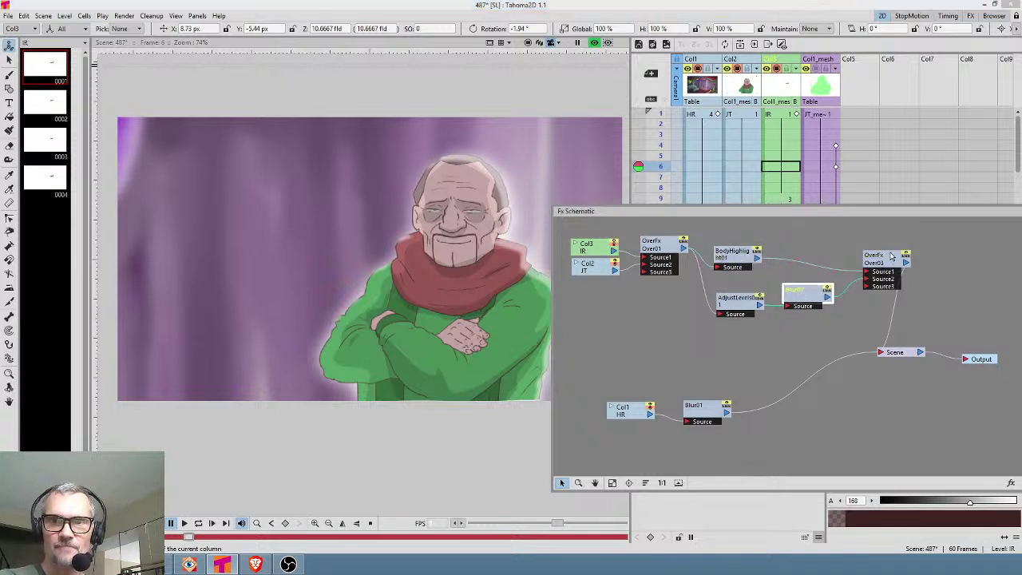
pyautogui.moveTo(887, 262); pyautogui.dragTo(876, 277)
pyautogui.moveTo(899, 352); pyautogui.dragTo(946, 321)
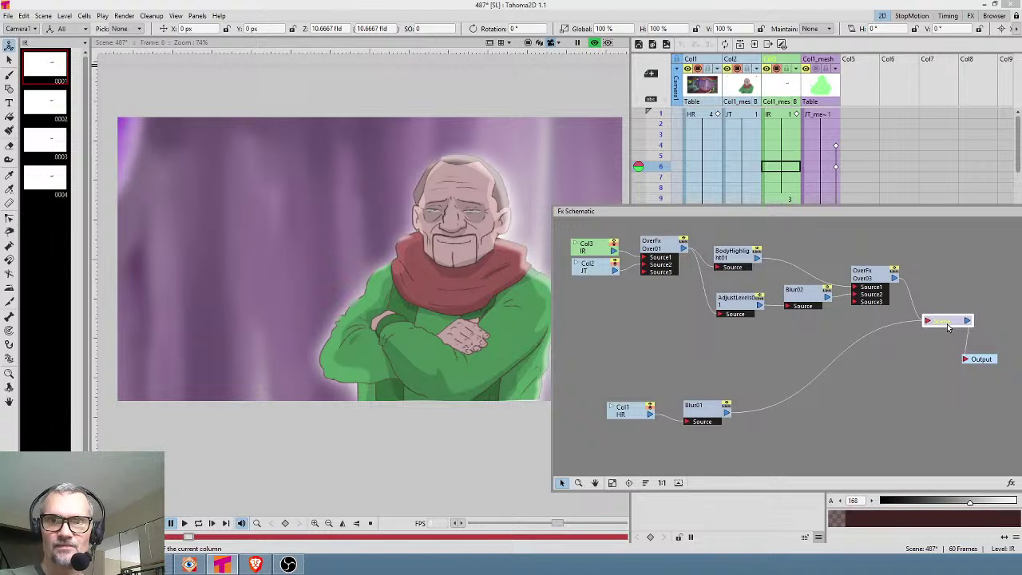
pyautogui.moveTo(806, 306); pyautogui.dragTo(805, 315)
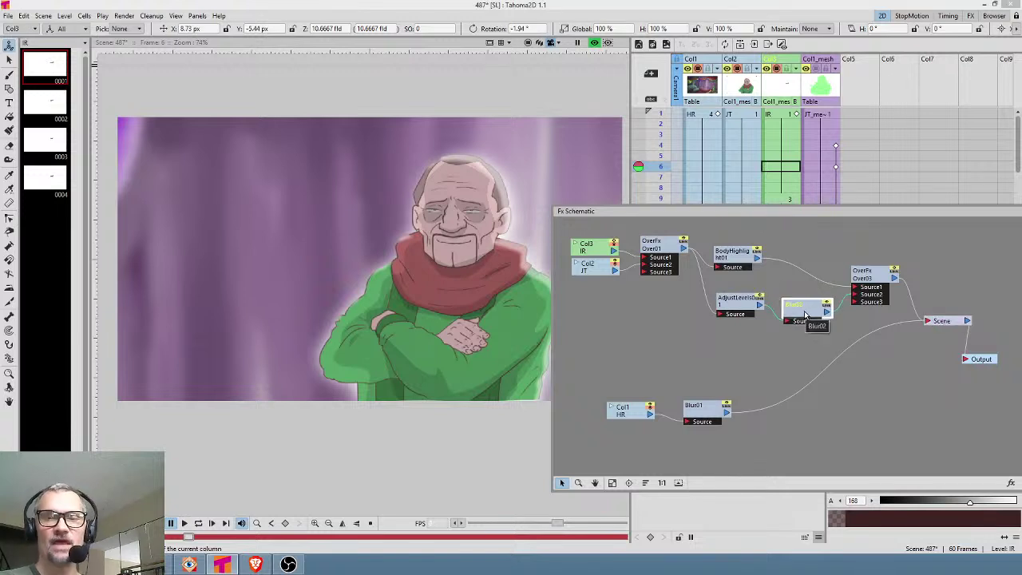
# Set the Blur02 value to 80 px and close its settings
pyautogui.doubleClick(805, 315)
pyautogui.click(658, 272)
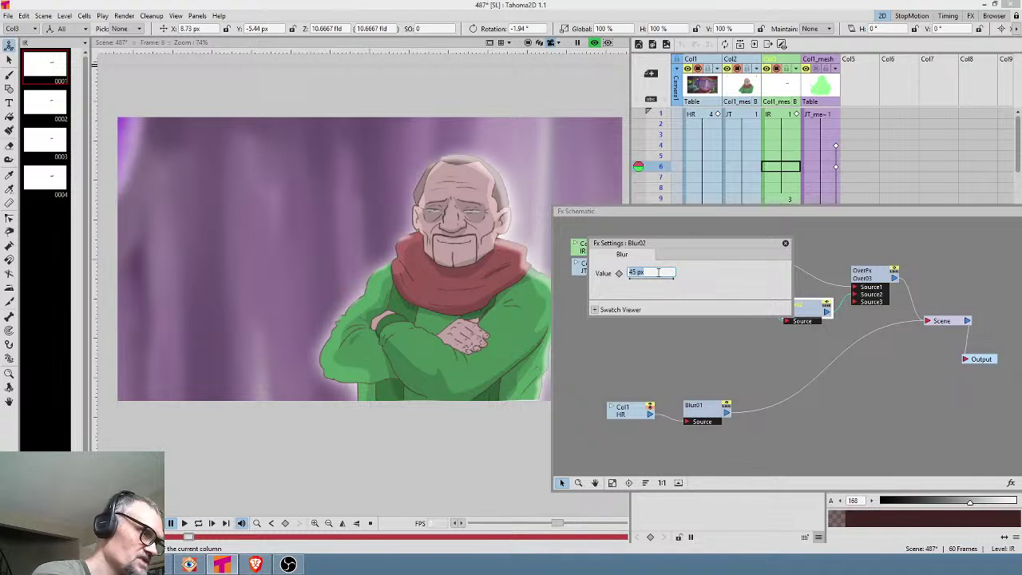
pyautogui.write('80')
pyautogui.press('Return')
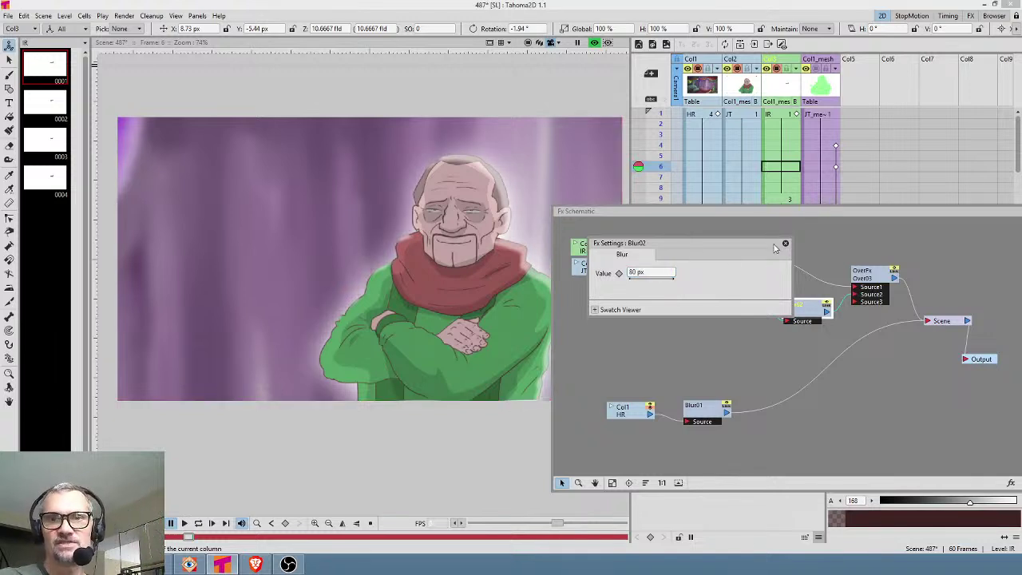
pyautogui.click(785, 244)
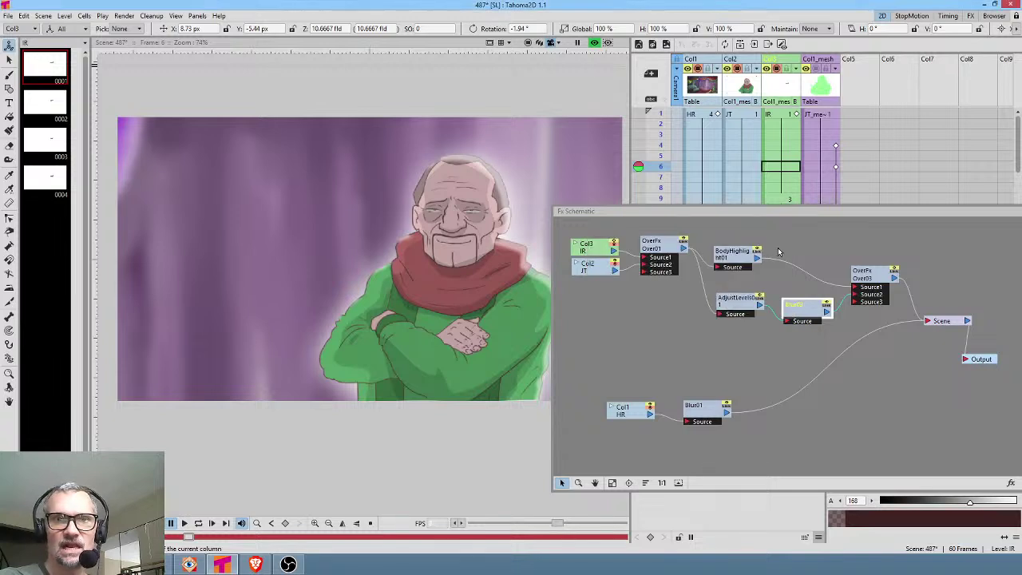
# Move the first Over, Adjust Levels and Blur02 nodes to leave more room before the second Over effect
pyautogui.moveTo(660, 247); pyautogui.dragTo(656, 251)
pyautogui.moveTo(415, 286); pyautogui.dragTo(320, 295)
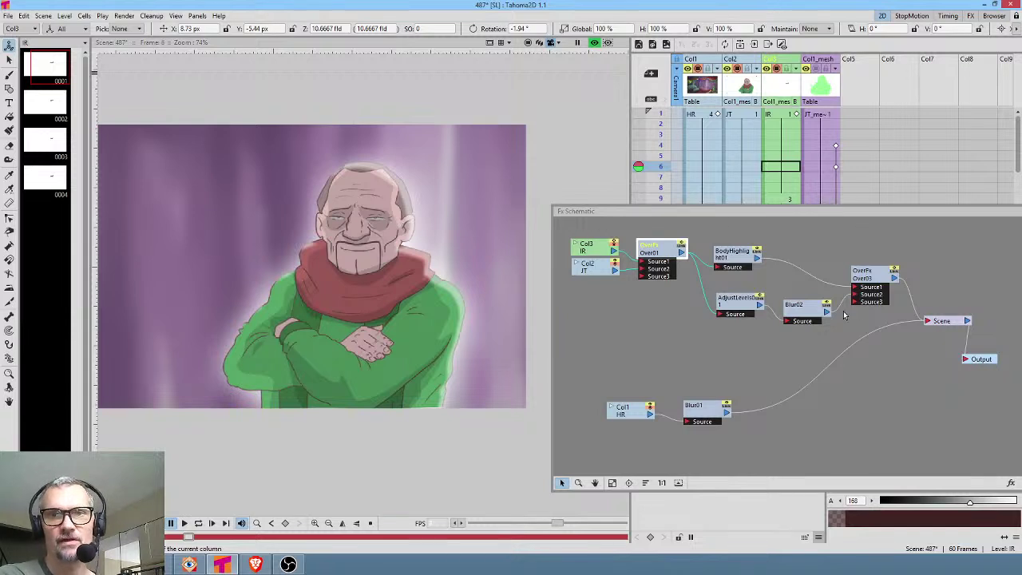
pyautogui.moveTo(726, 308)
pyautogui.mouseDown()
pyautogui.moveTo(695, 310)
pyautogui.moveTo(715, 314)
pyautogui.mouseUp()
pyautogui.moveTo(804, 314); pyautogui.dragTo(782, 313)
pyautogui.rightClick(819, 313)
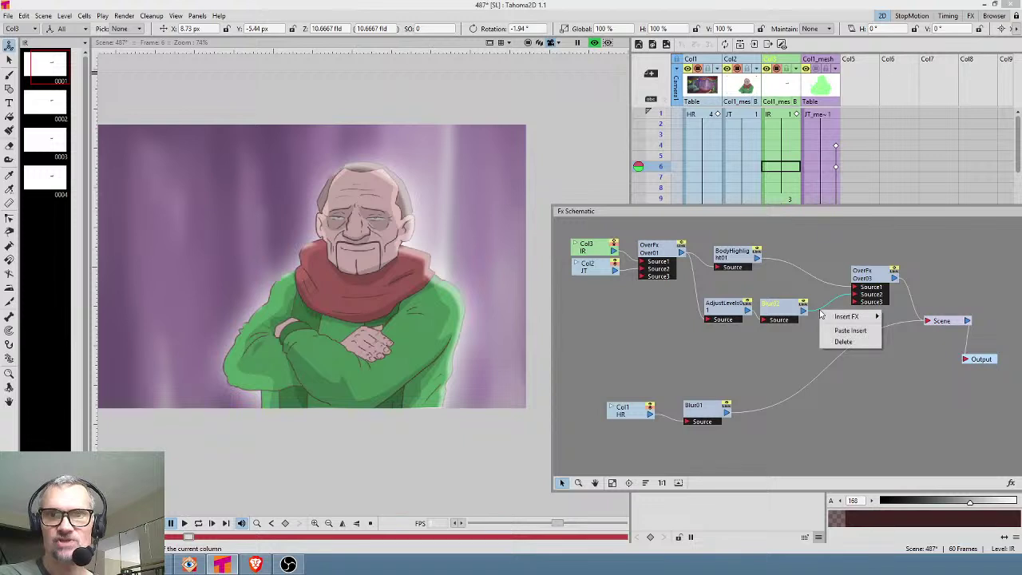
pyautogui.moveTo(837, 319)
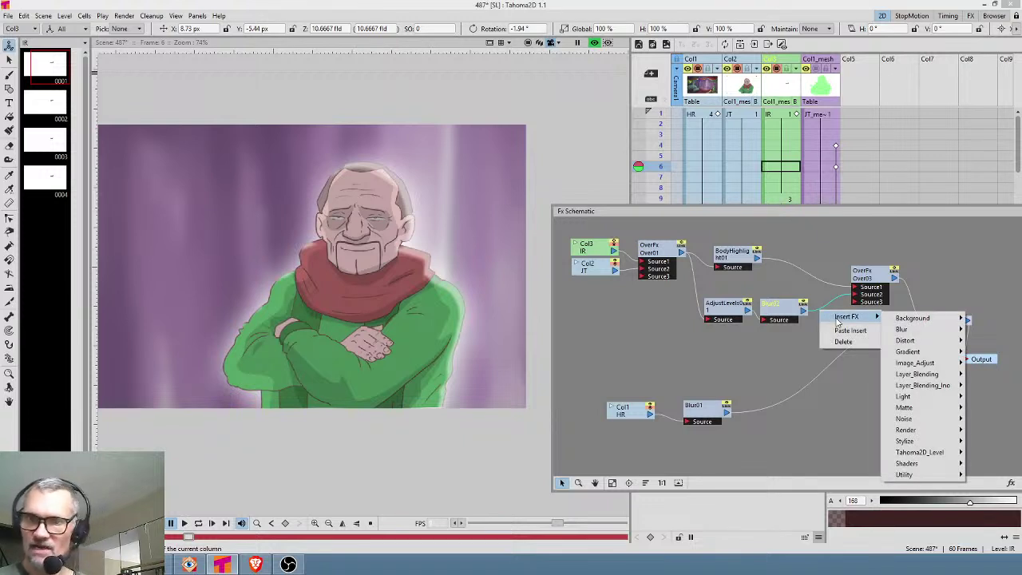
pyautogui.moveTo(959, 411)
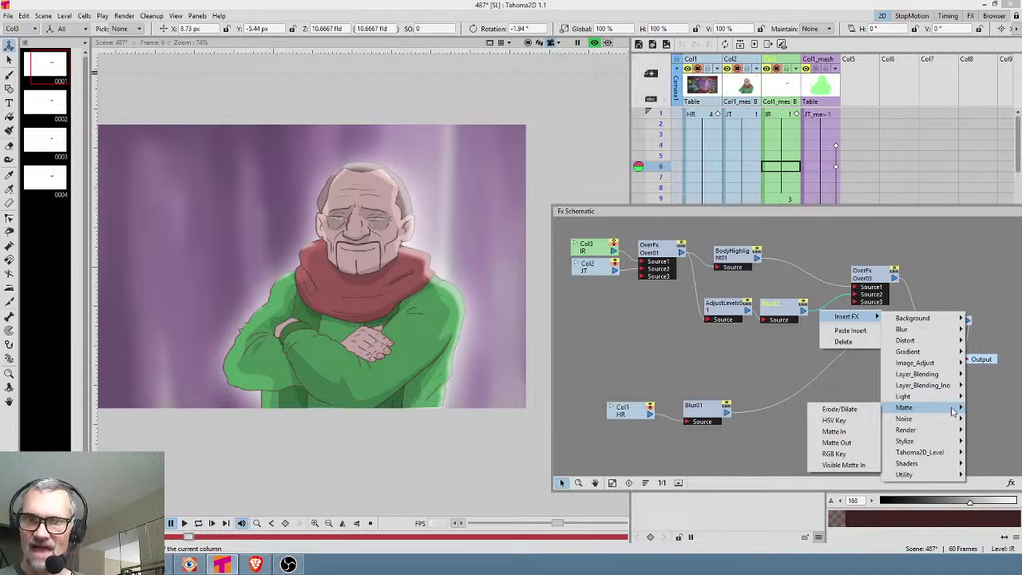
pyautogui.moveTo(938, 453)
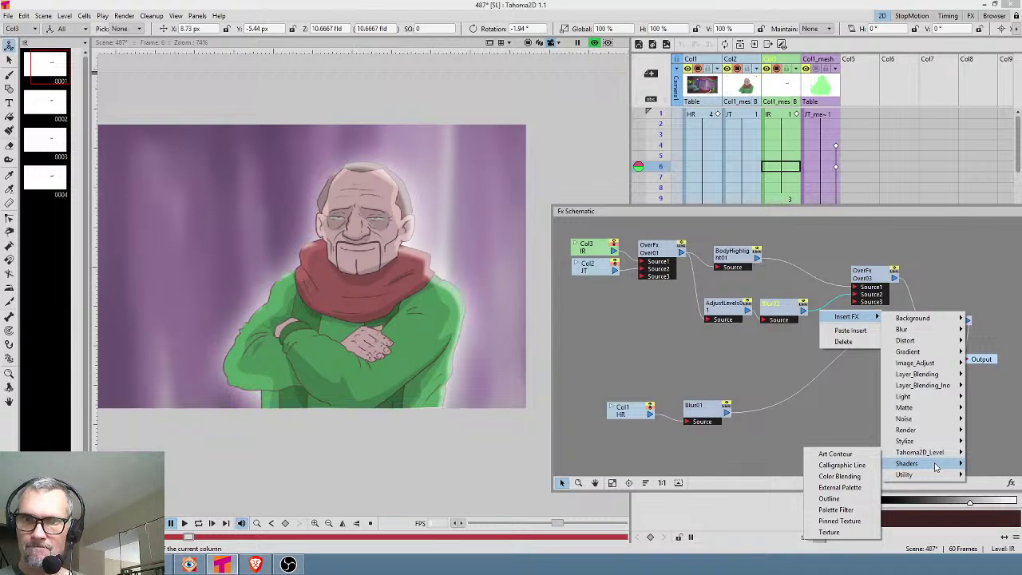
pyautogui.moveTo(928, 478)
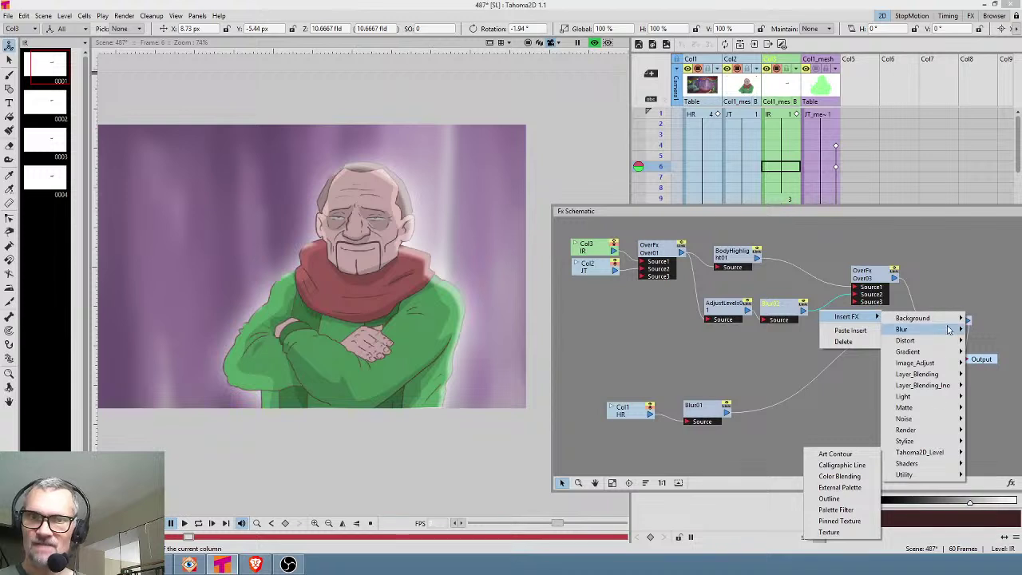
pyautogui.moveTo(939, 344)
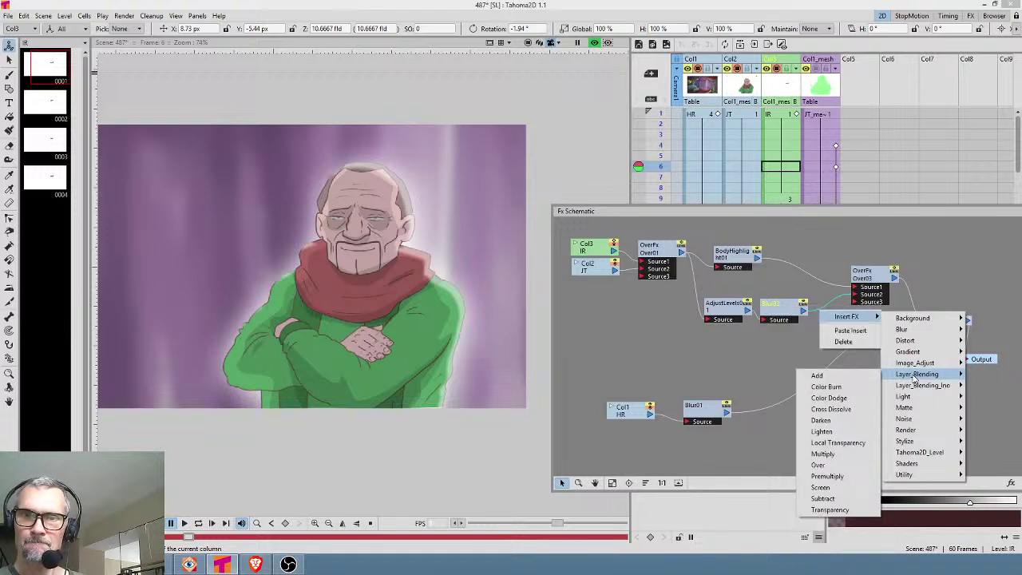
pyautogui.click(777, 368)
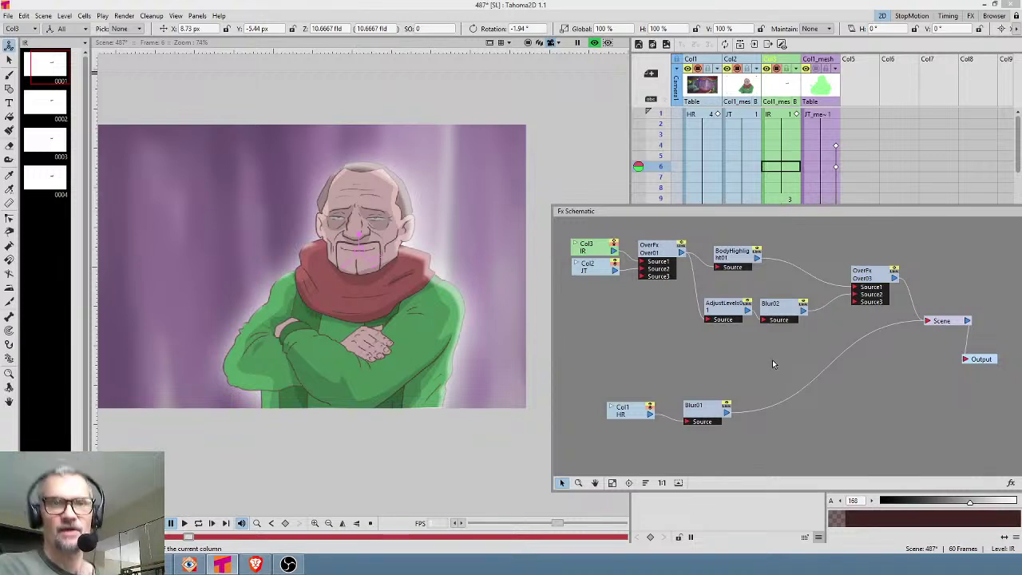
# Link Blur02 to both Source1 and Source3 of the second Over effect, with Body Highlight on Source2
pyautogui.moveTo(732, 308); pyautogui.dragTo(716, 313)
pyautogui.moveTo(778, 311); pyautogui.dragTo(769, 310)
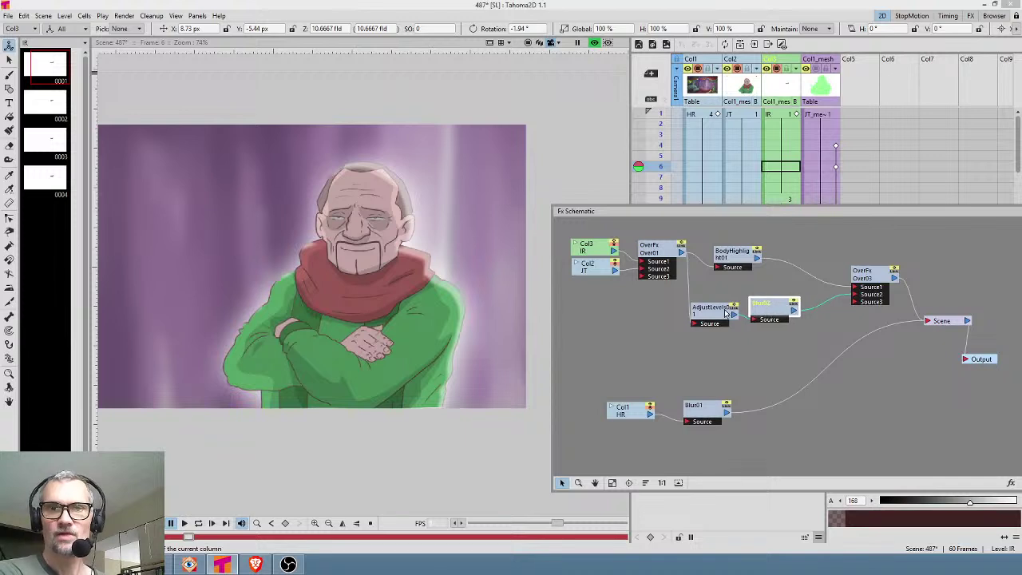
pyautogui.click(715, 313)
pyautogui.click(828, 302)
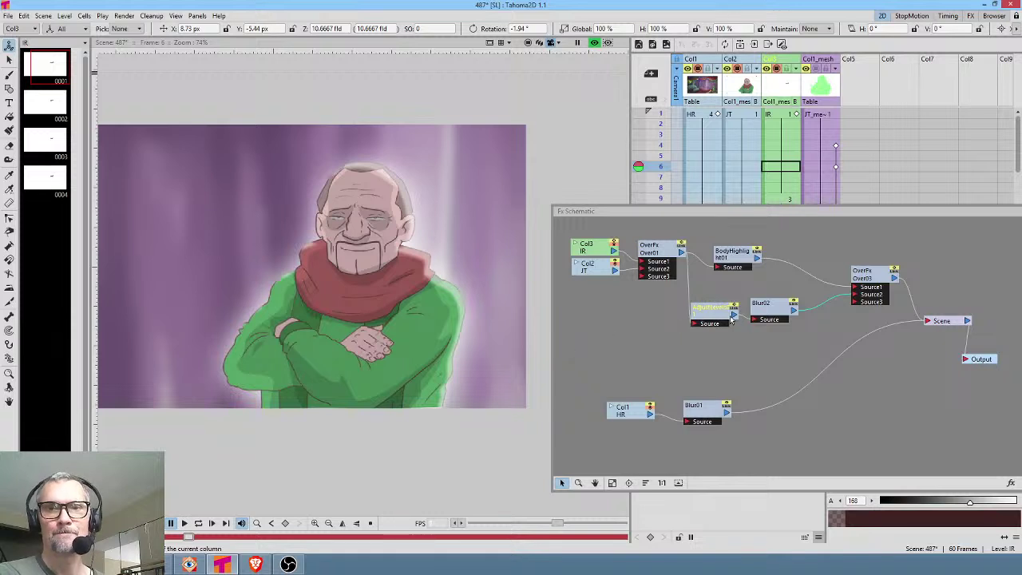
pyautogui.moveTo(665, 255); pyautogui.dragTo(658, 263)
pyautogui.moveTo(780, 312); pyautogui.dragTo(792, 309)
pyautogui.moveTo(716, 311); pyautogui.dragTo(854, 288)
pyautogui.moveTo(757, 258); pyautogui.dragTo(854, 296)
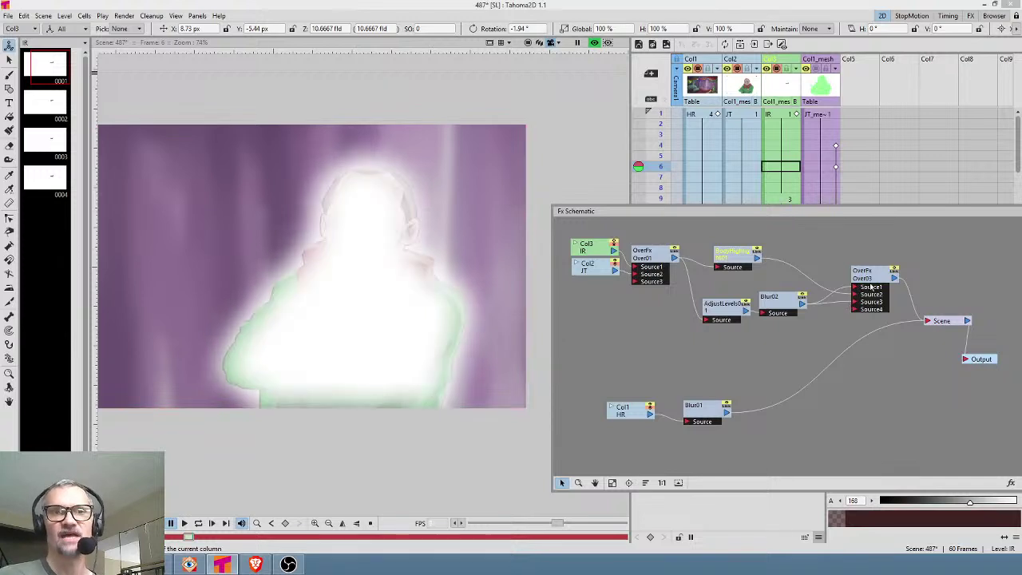
# Try lowering the maximum Alpha Output of the first Adjust Levels effect, and close its settings
pyautogui.click(728, 312)
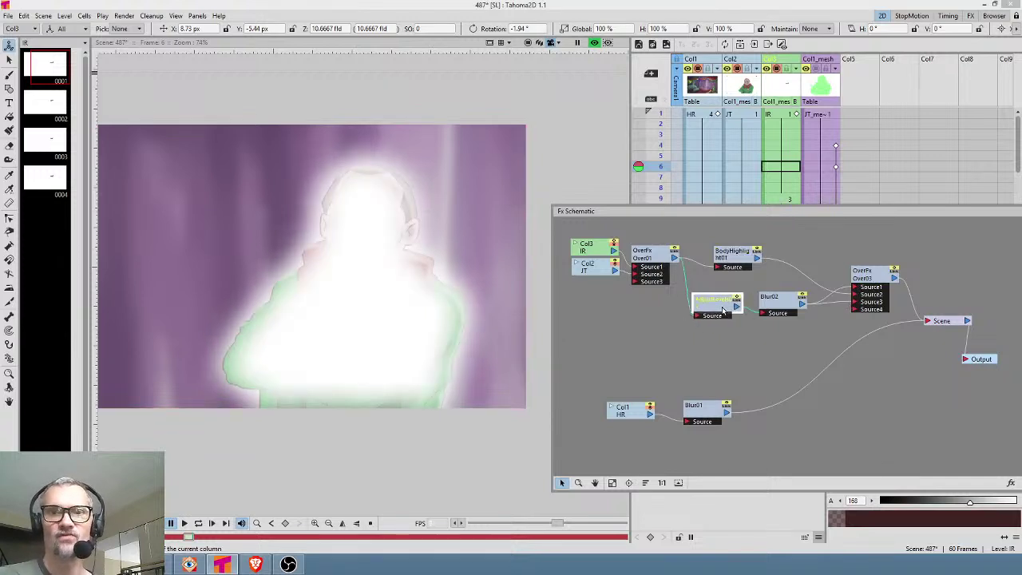
pyautogui.doubleClick(728, 312)
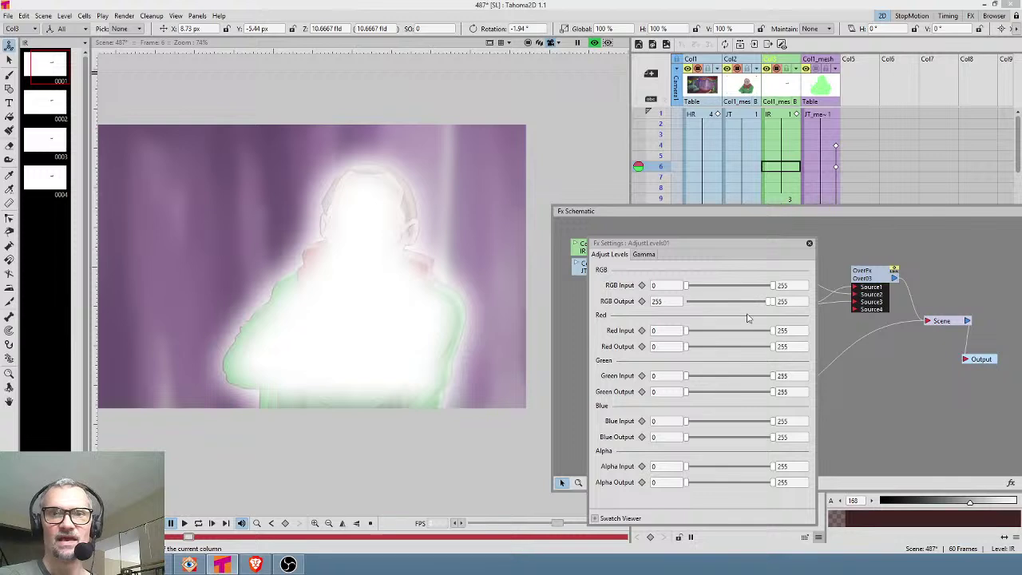
pyautogui.moveTo(773, 485); pyautogui.dragTo(699, 493)
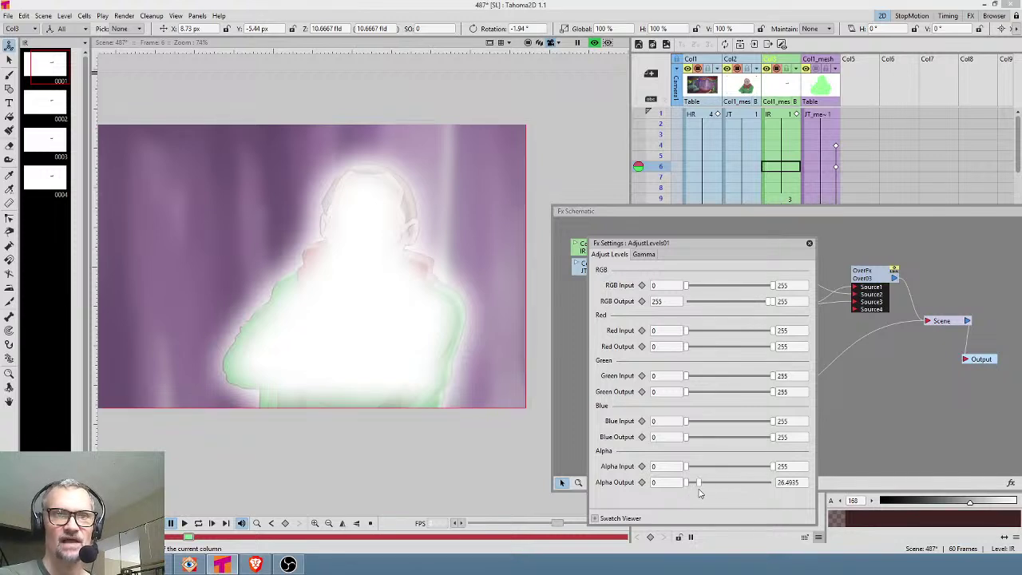
pyautogui.moveTo(697, 490); pyautogui.dragTo(715, 487)
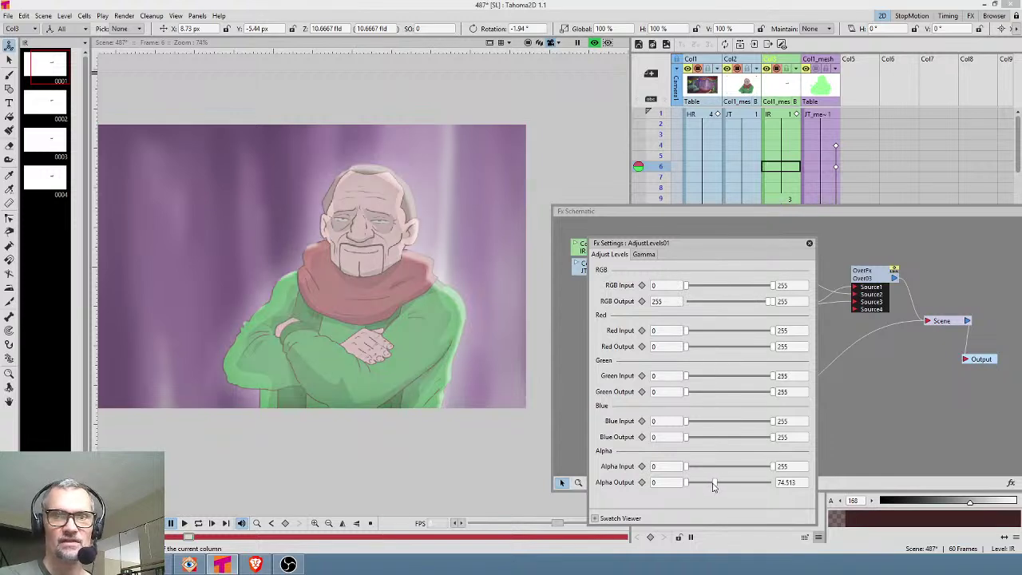
pyautogui.moveTo(714, 484); pyautogui.dragTo(699, 488)
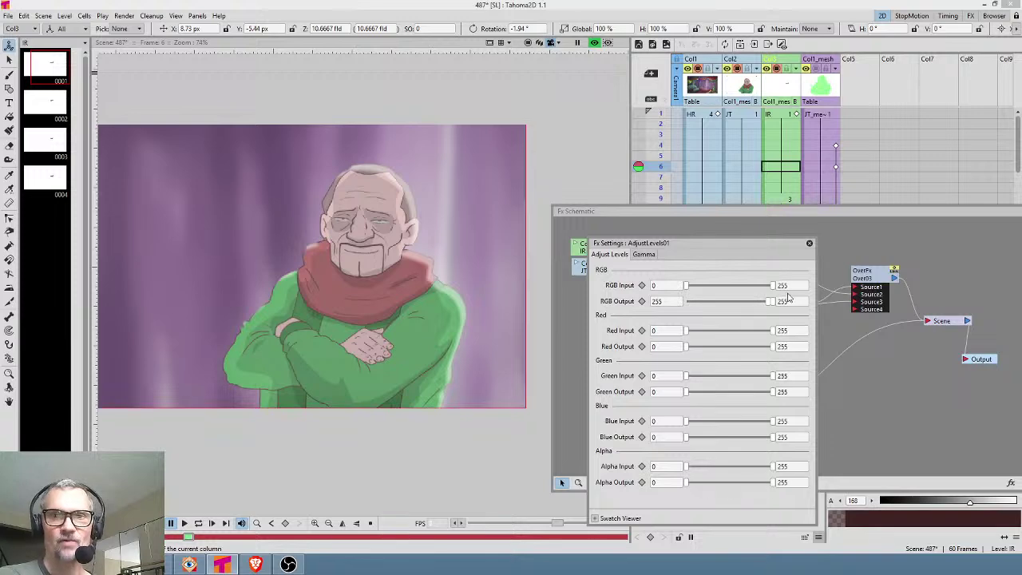
pyautogui.click(809, 243)
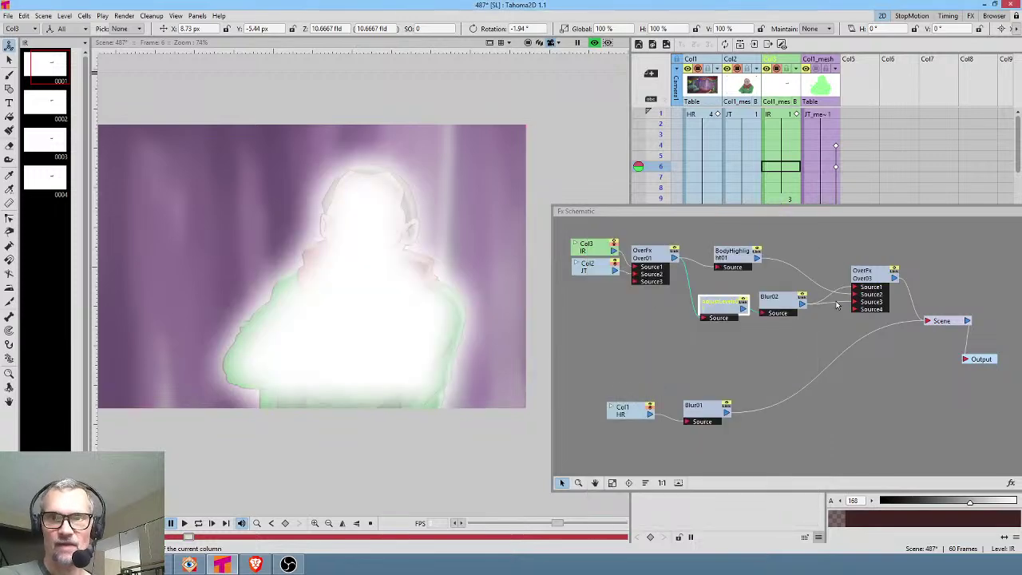
# Stack Blur02 beneath the first Adjust Levels node and insert a new Adjust Levels effect on its link to Source3
pyautogui.moveTo(716, 305); pyautogui.dragTo(704, 289)
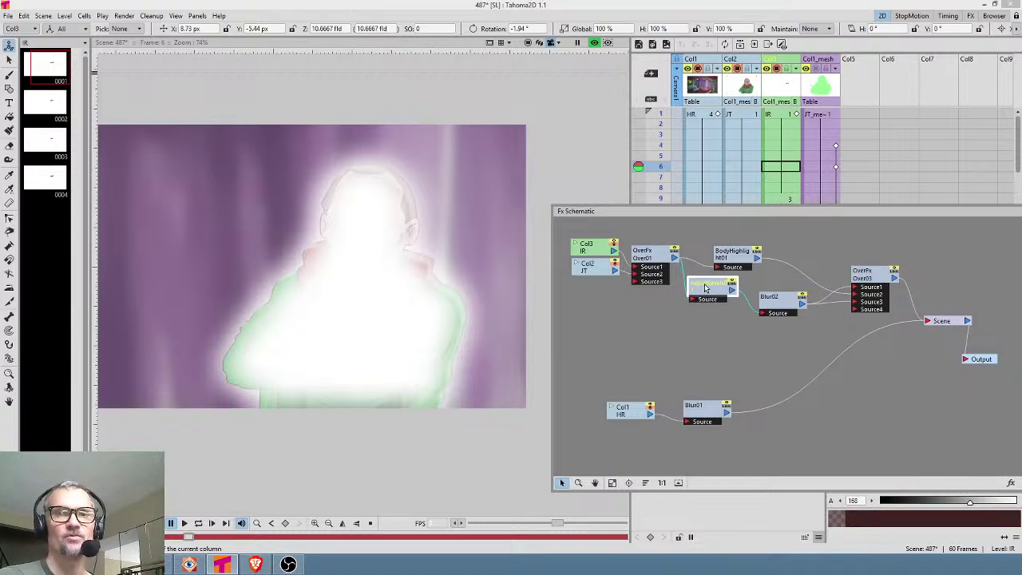
pyautogui.moveTo(786, 304); pyautogui.dragTo(718, 323)
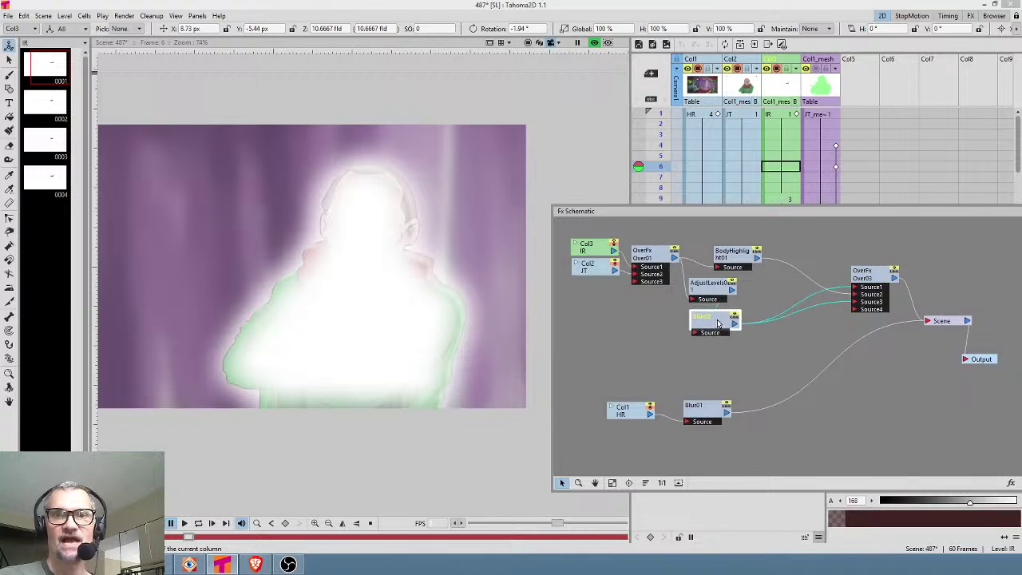
pyautogui.rightClick(811, 310)
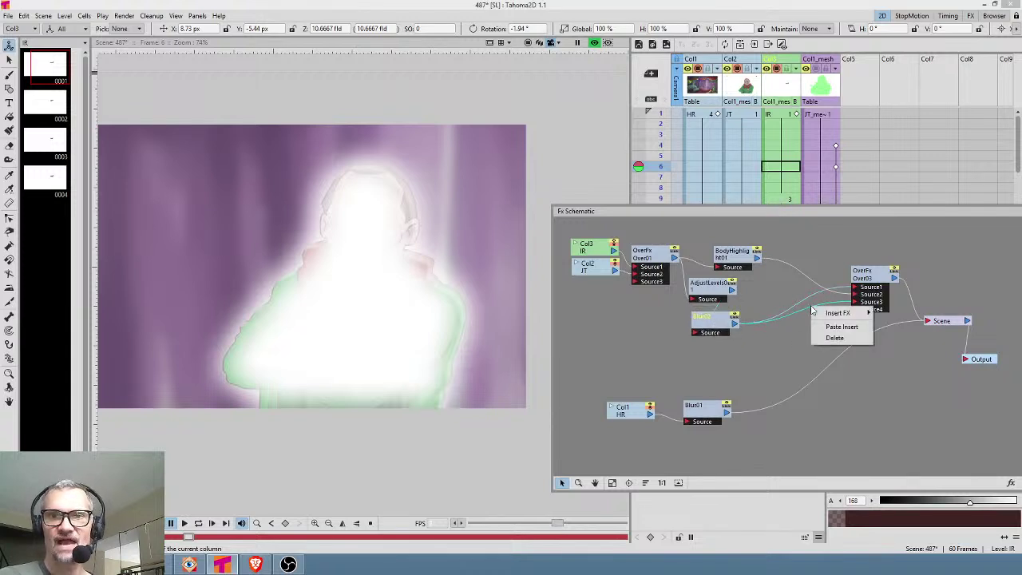
pyautogui.moveTo(862, 314)
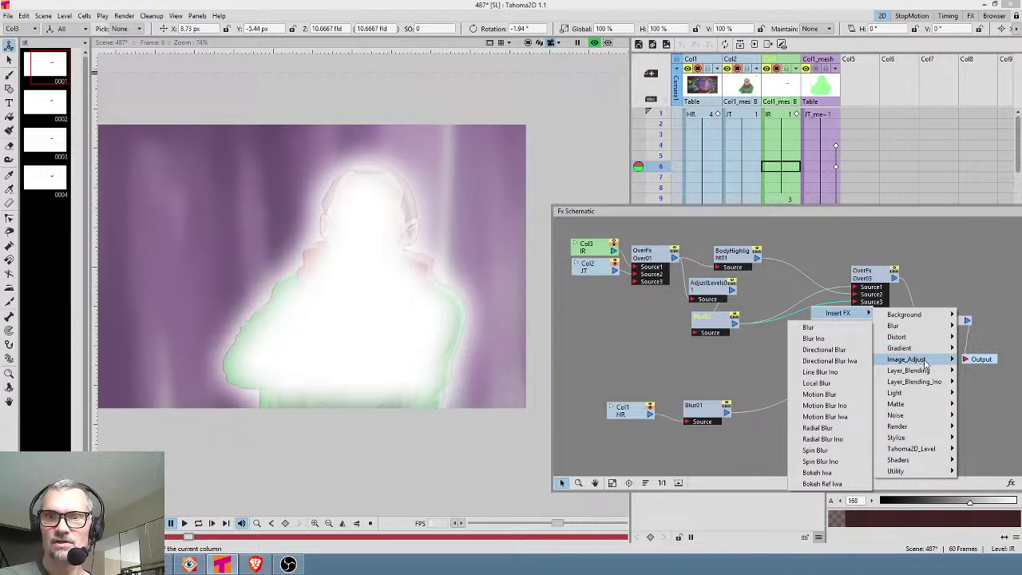
pyautogui.moveTo(924, 361)
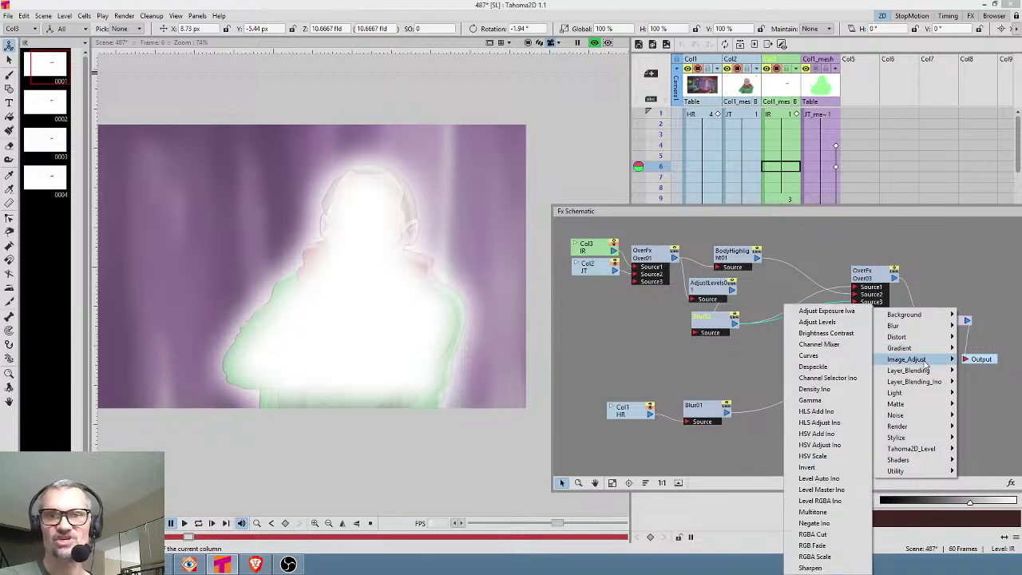
pyautogui.click(822, 322)
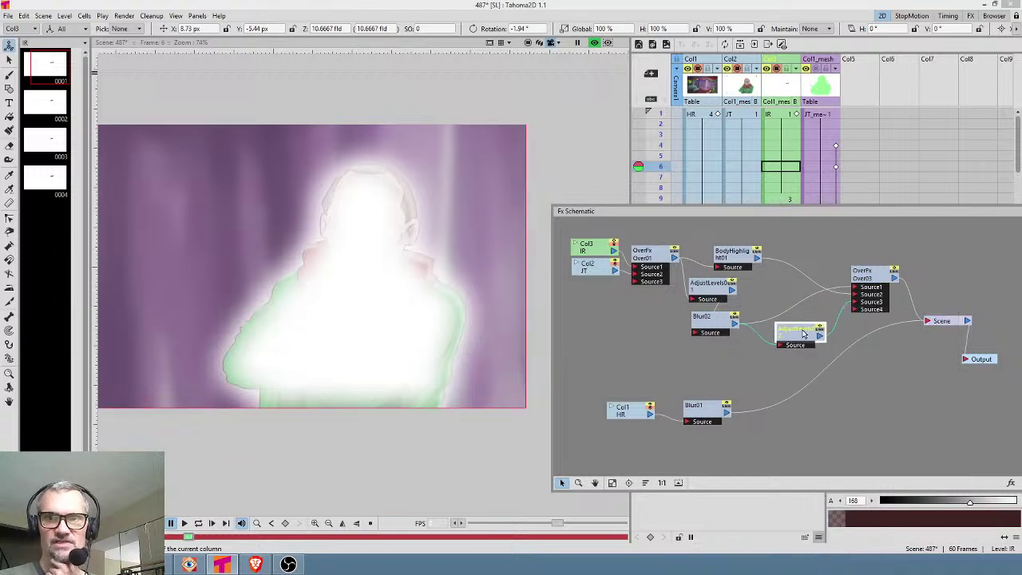
# Delete the direct link from Blur02 to Source1 of the second Over effect and align the new Adjust Levels node with Blur02
pyautogui.click(806, 301)
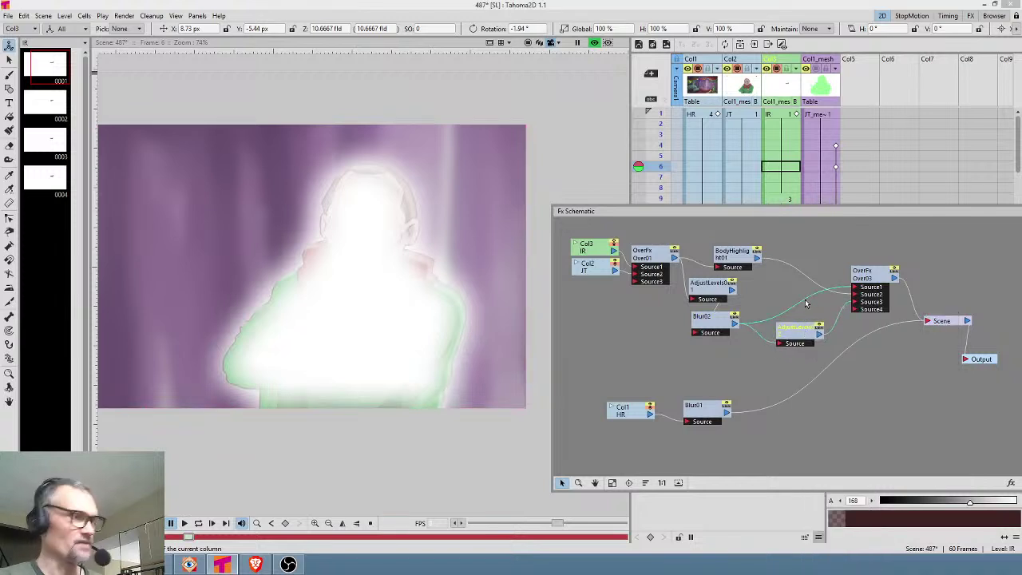
pyautogui.press('Delete')
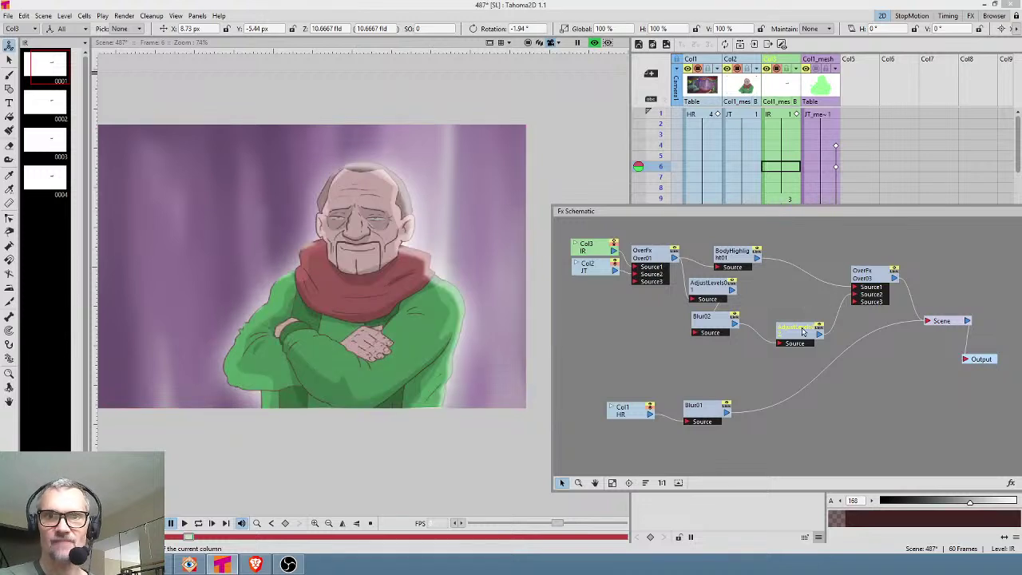
pyautogui.moveTo(802, 332); pyautogui.dragTo(797, 323)
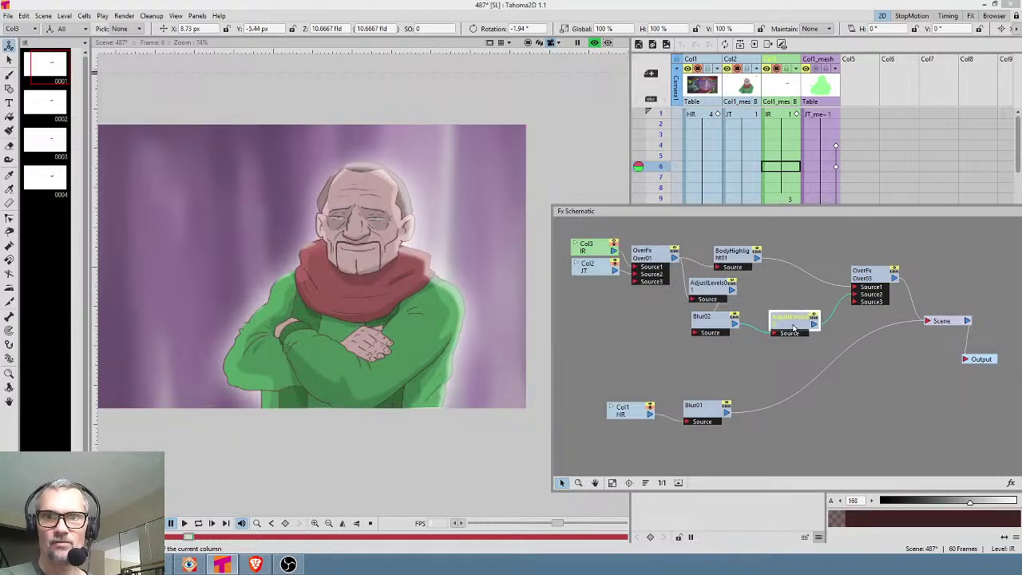
# Set the maximum Alpha Output of the second Adjust Levels effect to about 116 and close its settings
pyautogui.doubleClick(793, 327)
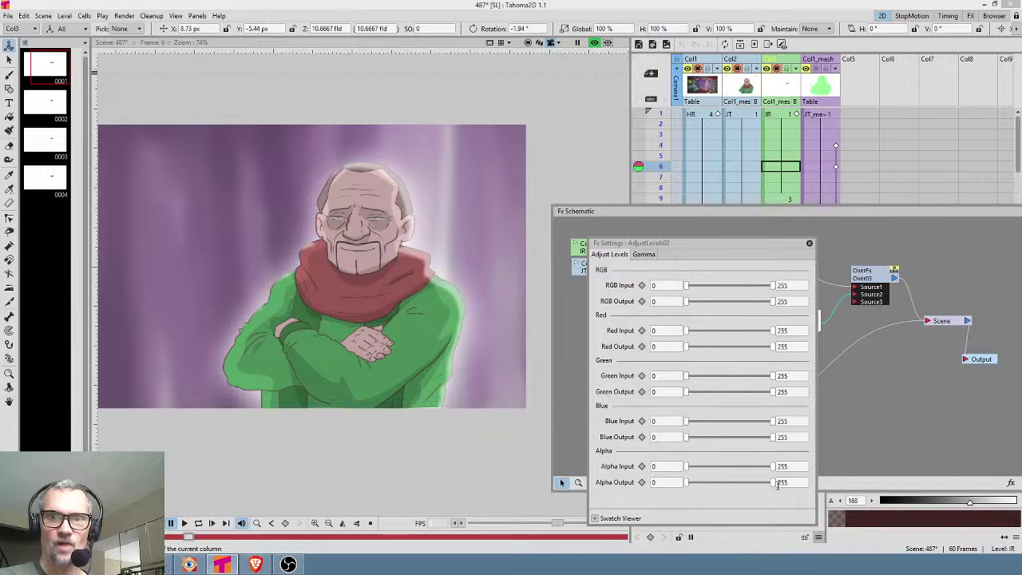
pyautogui.moveTo(774, 483); pyautogui.dragTo(677, 490)
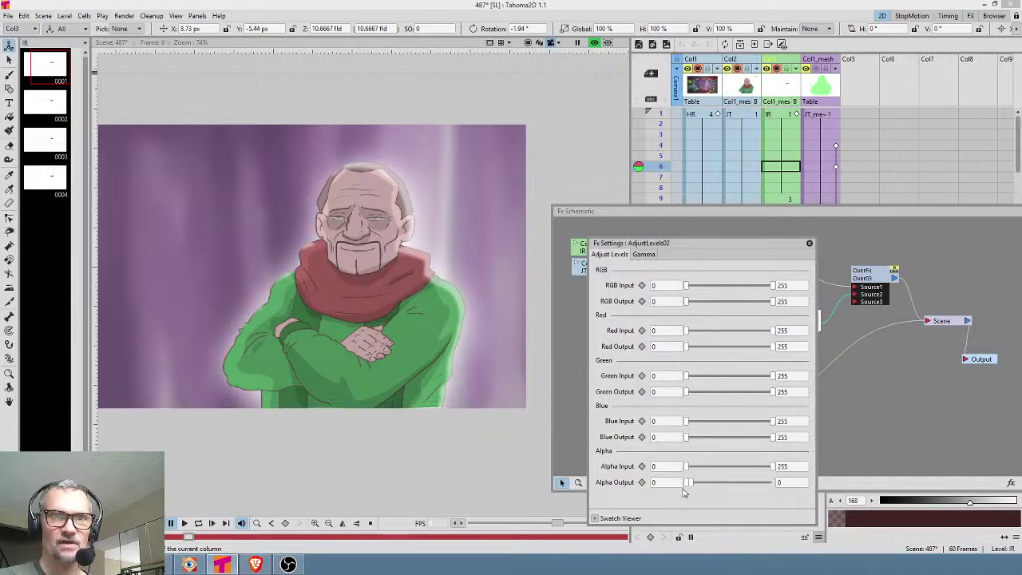
pyautogui.moveTo(691, 485); pyautogui.dragTo(723, 485)
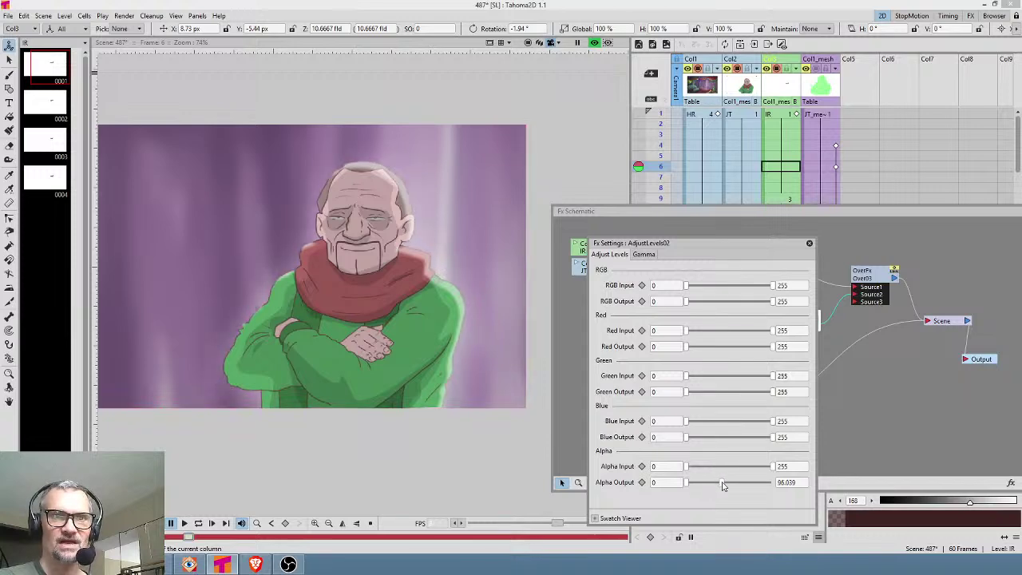
pyautogui.moveTo(723, 486); pyautogui.dragTo(730, 484)
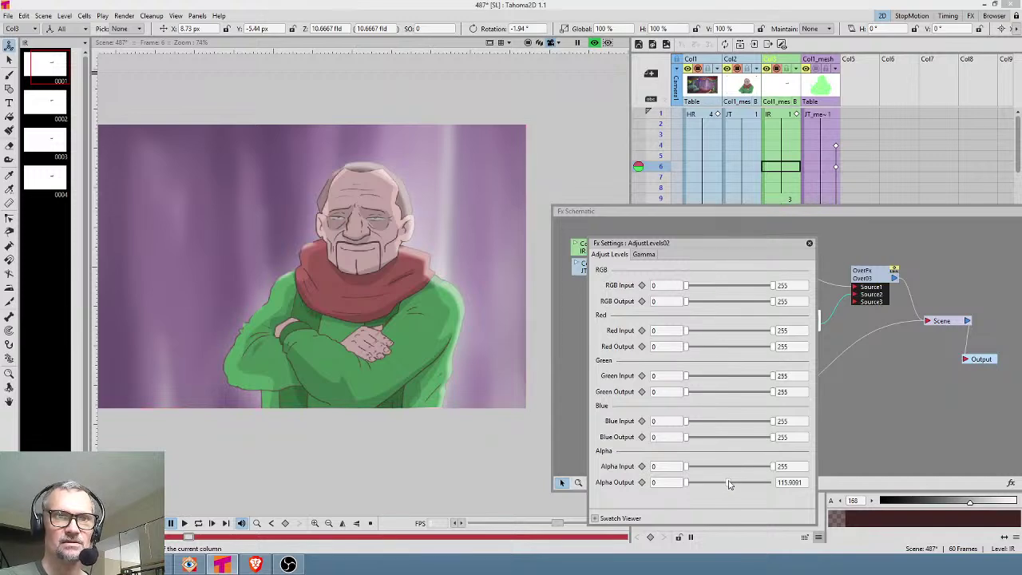
pyautogui.click(808, 244)
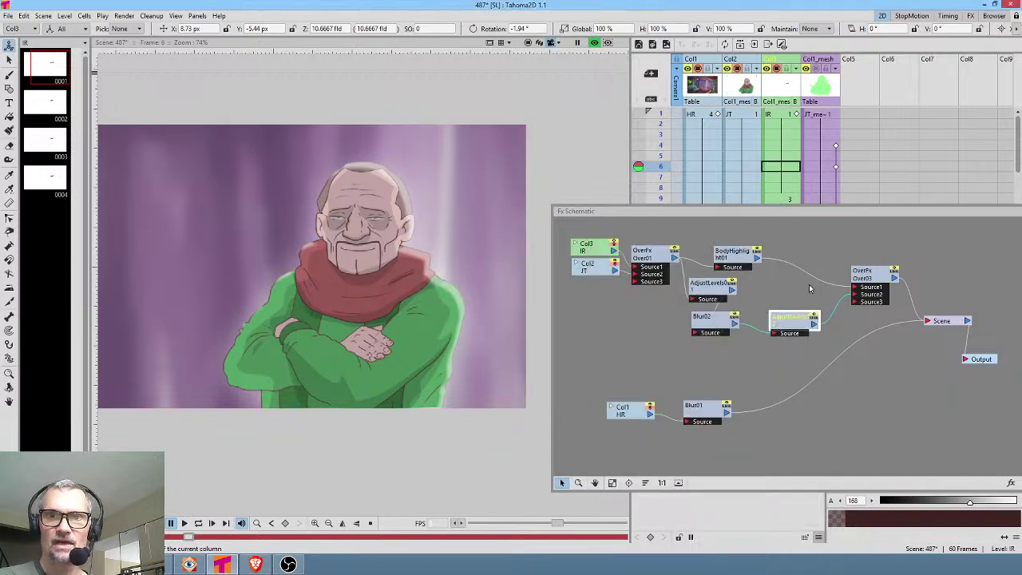
# Relink the second Over effect with Blur02 on Source1, Body Highlight on Source2 and the second Adjust Levels on Source3
pyautogui.click(804, 272)
pyautogui.click(737, 324)
pyautogui.moveTo(793, 322); pyautogui.dragTo(854, 287)
pyautogui.click(736, 324)
pyautogui.moveTo(815, 335); pyautogui.dragTo(854, 302)
pyautogui.moveTo(757, 258); pyautogui.dragTo(856, 295)
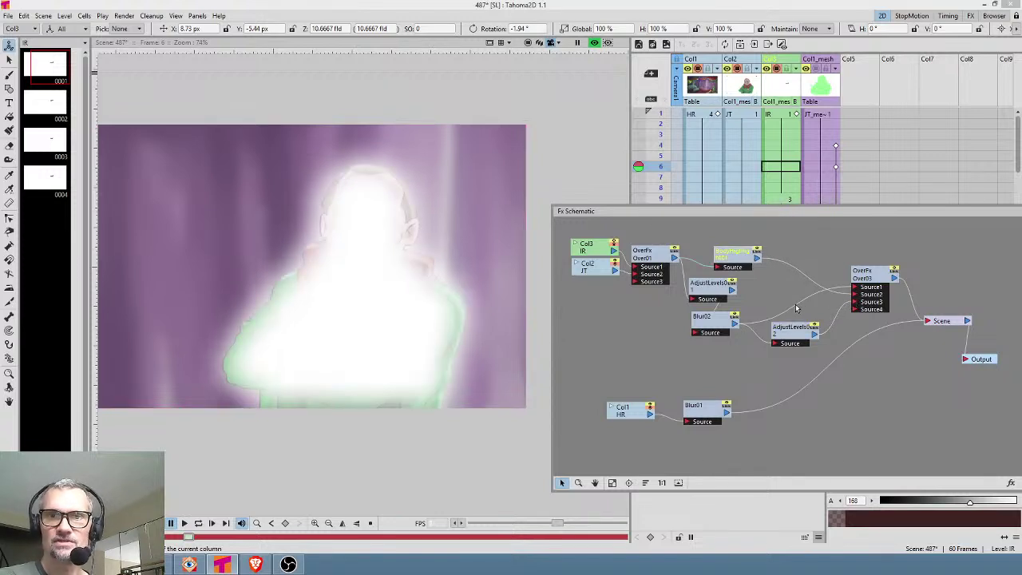
# Insert a third Adjust Levels effect on the link between Blur02 and Source1 of the second Over effect
pyautogui.moveTo(806, 314)
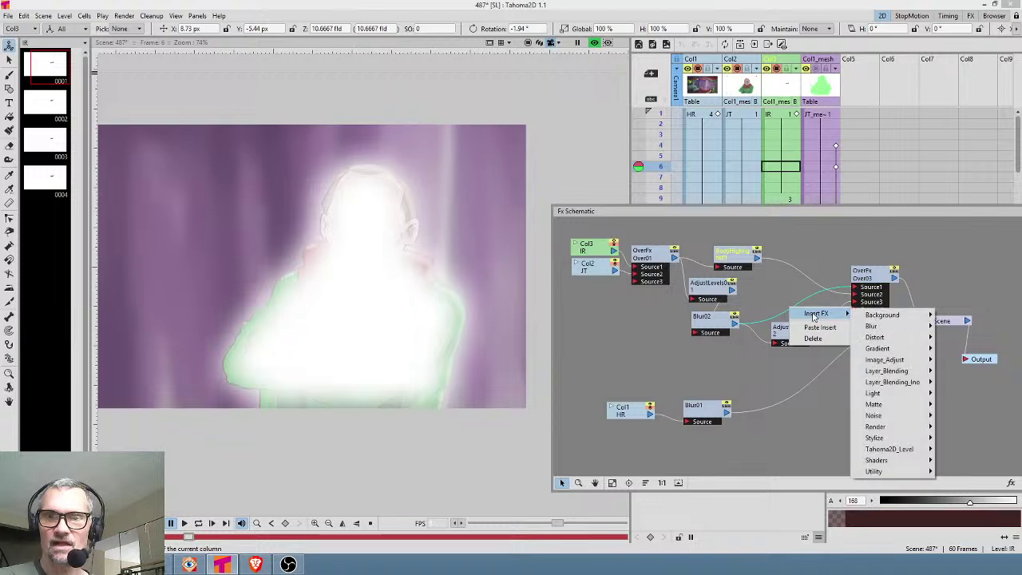
pyautogui.moveTo(891, 362)
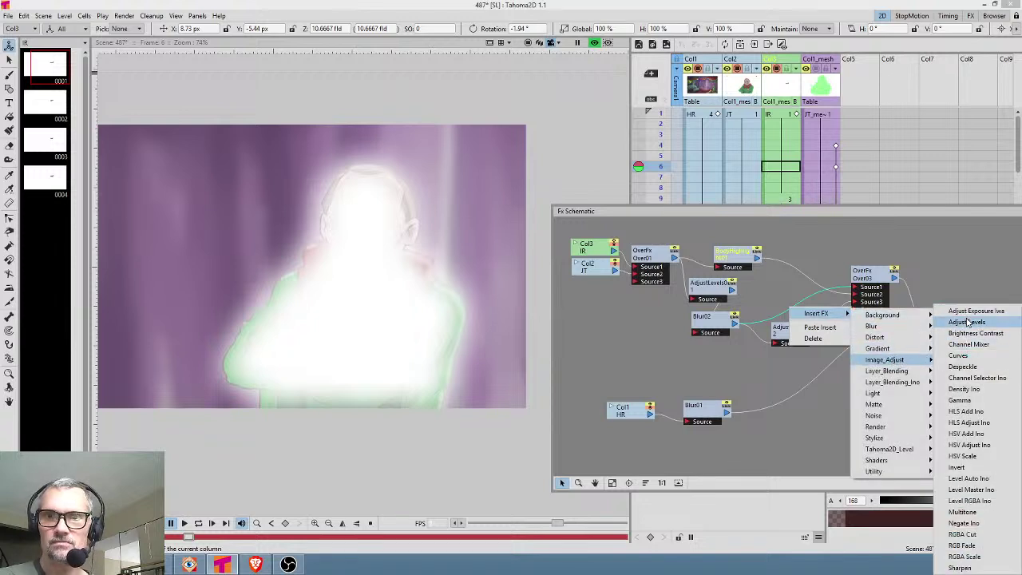
pyautogui.click(966, 320)
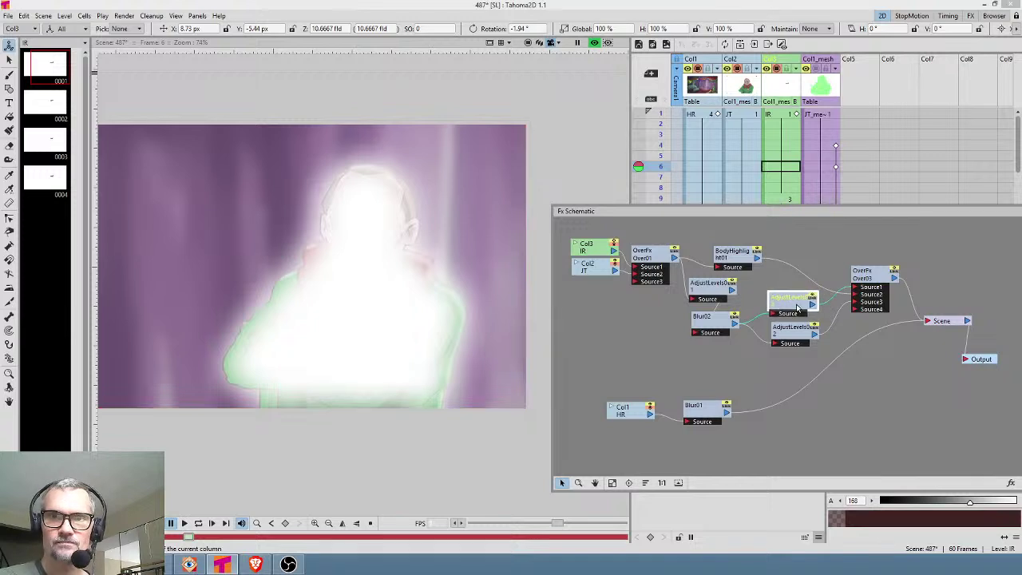
# Delete the third Adjust Levels effect and its leftover link, and reposition the second Adjust Levels and Body Highlight nodes
pyautogui.doubleClick(796, 307)
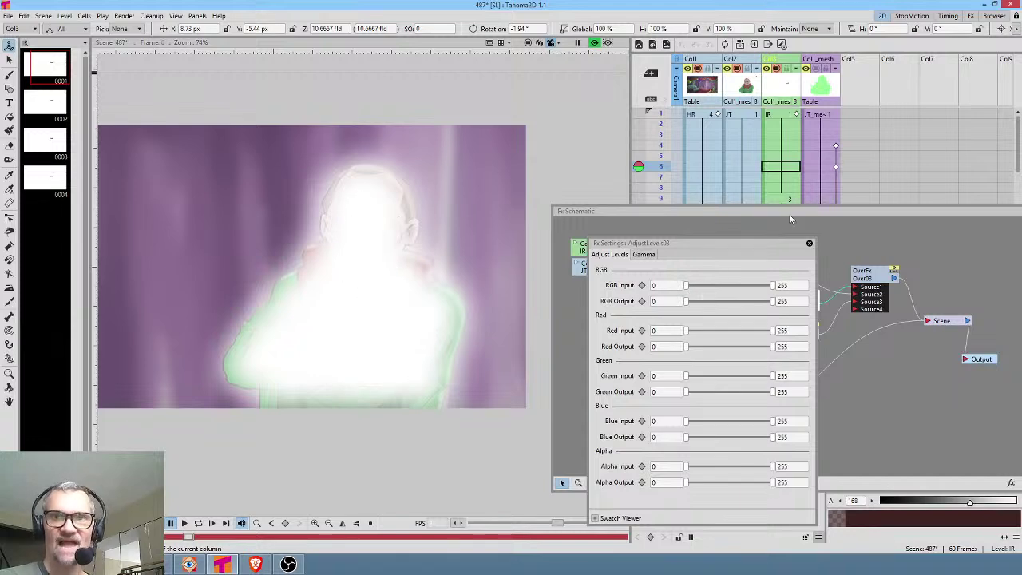
pyautogui.click(808, 243)
pyautogui.moveTo(795, 301); pyautogui.dragTo(786, 296)
pyautogui.press('Delete')
pyautogui.click(799, 307)
pyautogui.press('Delete')
pyautogui.moveTo(798, 336); pyautogui.dragTo(801, 330)
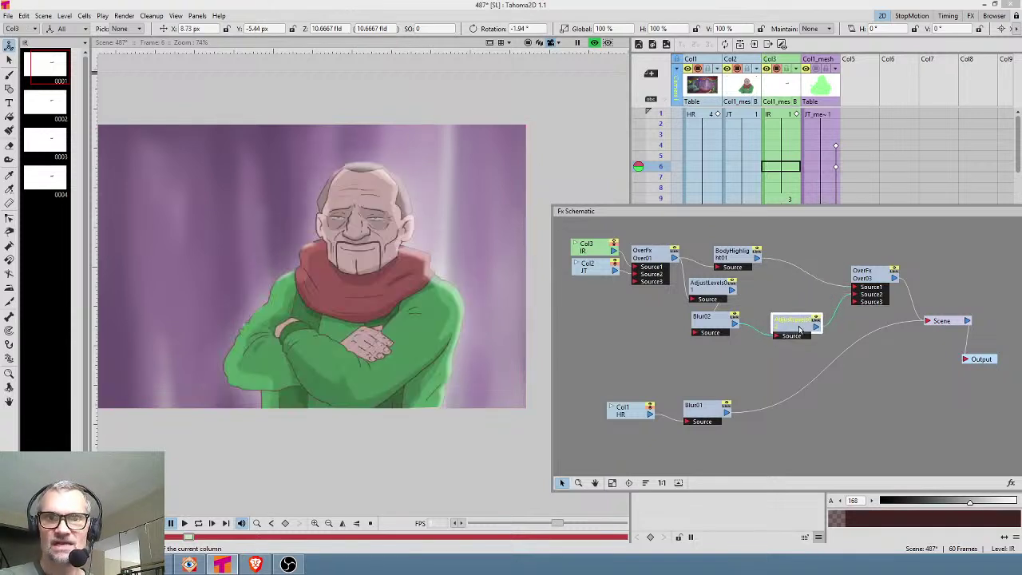
pyautogui.moveTo(730, 261); pyautogui.dragTo(716, 238)
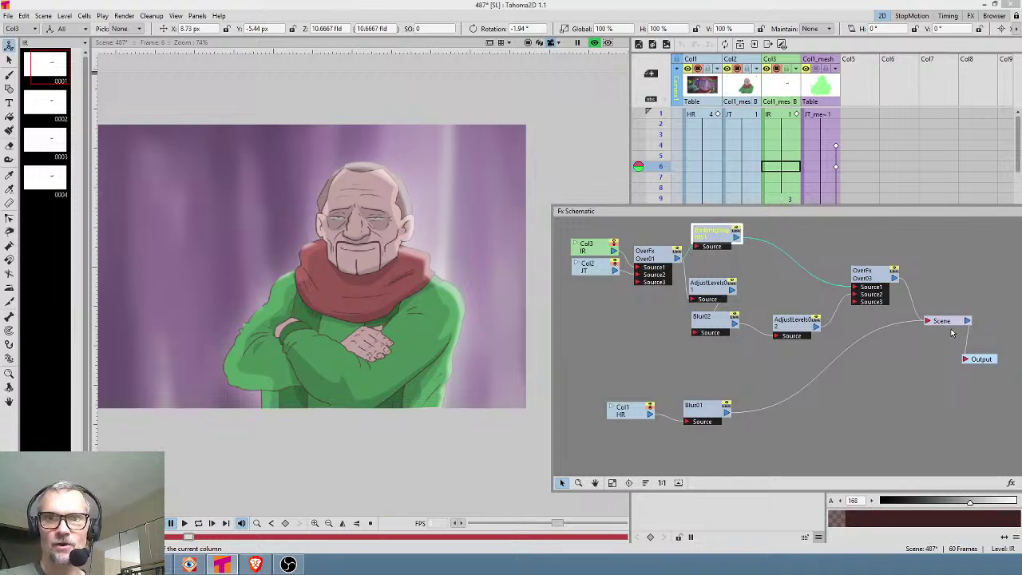
# Add a Glow light effect, link the first Over effect to its Source input, and check its settings
pyautogui.rightClick(758, 275)
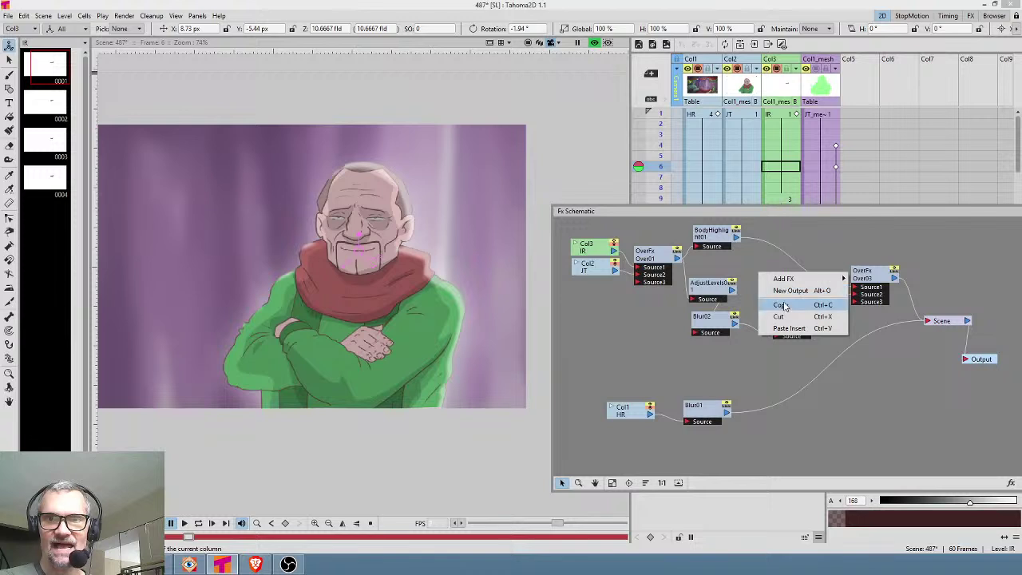
pyautogui.moveTo(791, 279)
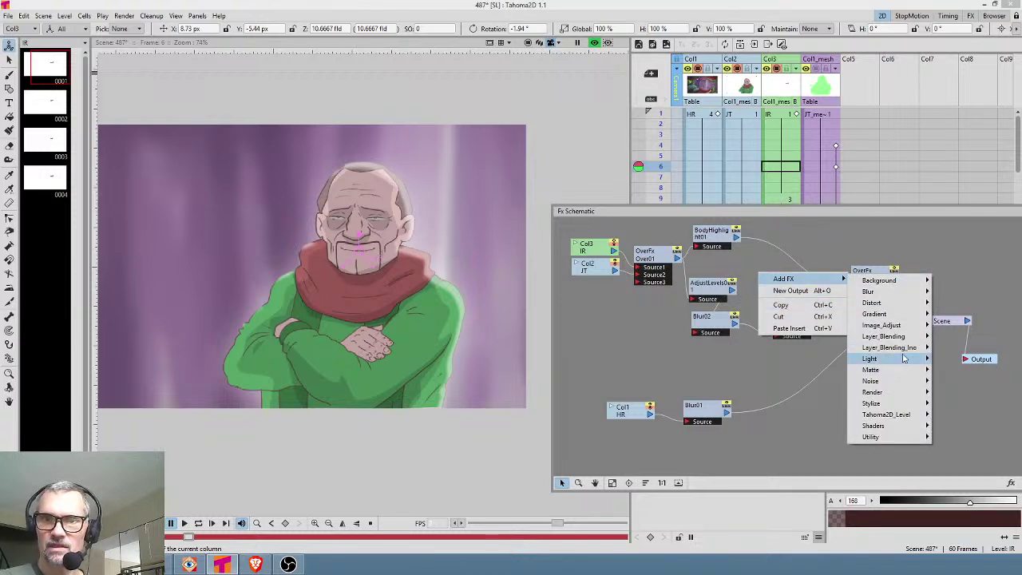
pyautogui.moveTo(906, 359)
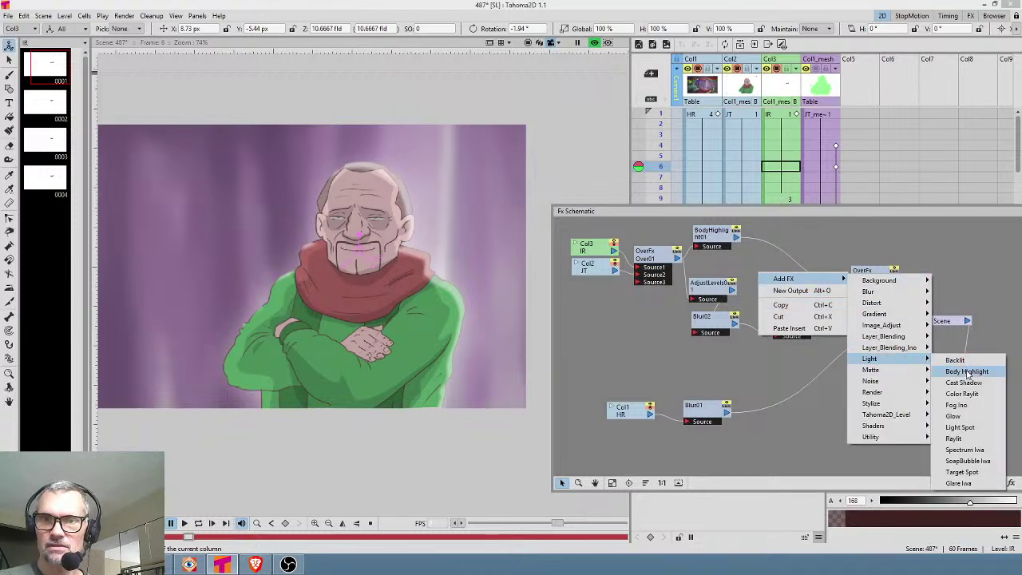
pyautogui.click(954, 416)
pyautogui.moveTo(773, 281); pyautogui.dragTo(865, 387)
pyautogui.moveTo(677, 259); pyautogui.dragTo(853, 406)
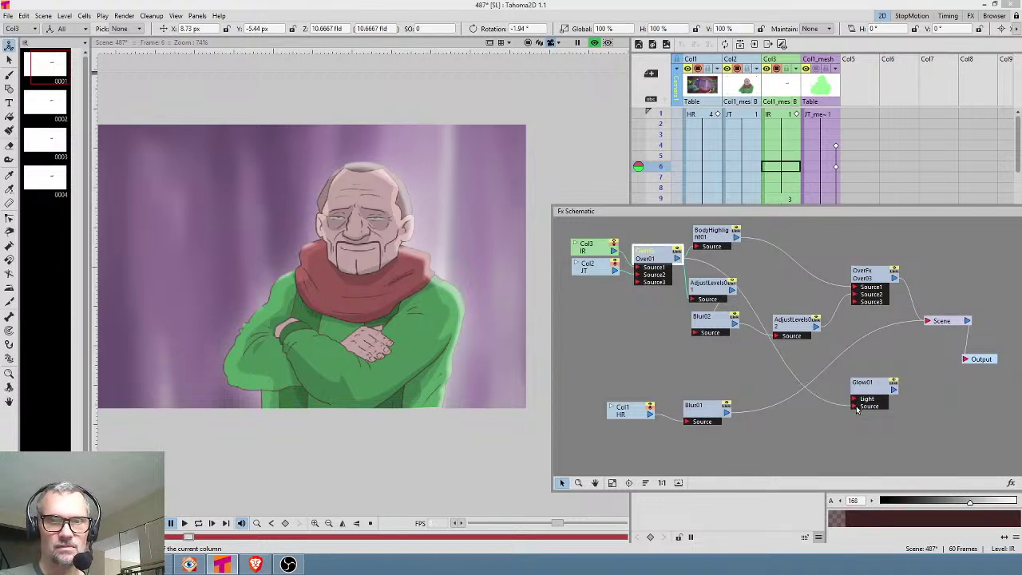
pyautogui.moveTo(856, 407); pyautogui.dragTo(872, 373)
pyautogui.doubleClick(872, 373)
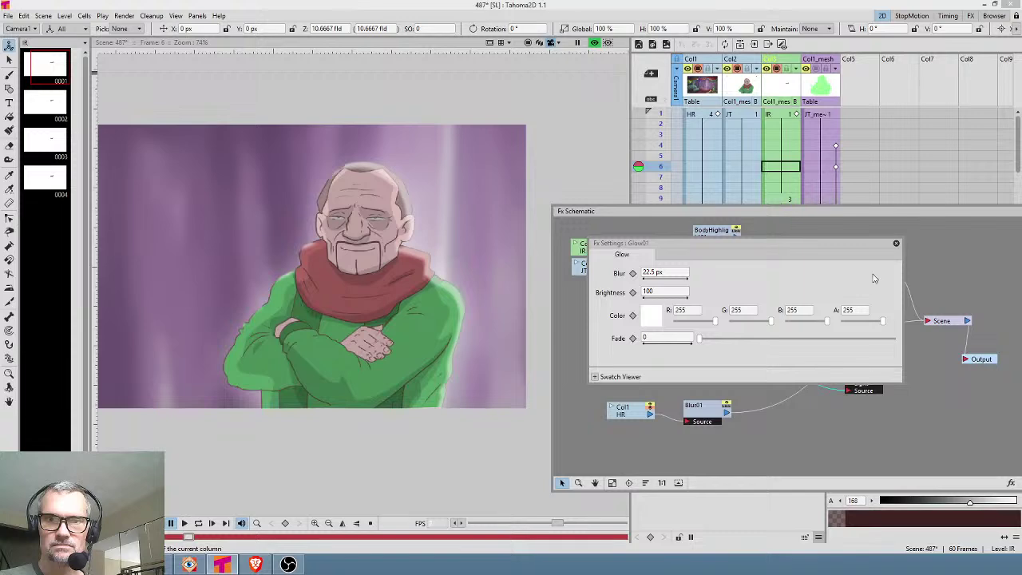
pyautogui.click(896, 244)
# Try feeding the Glow effect into the second Over effect, and delete the Glow node
pyautogui.moveTo(888, 376); pyautogui.dragTo(855, 292)
pyautogui.click(784, 279)
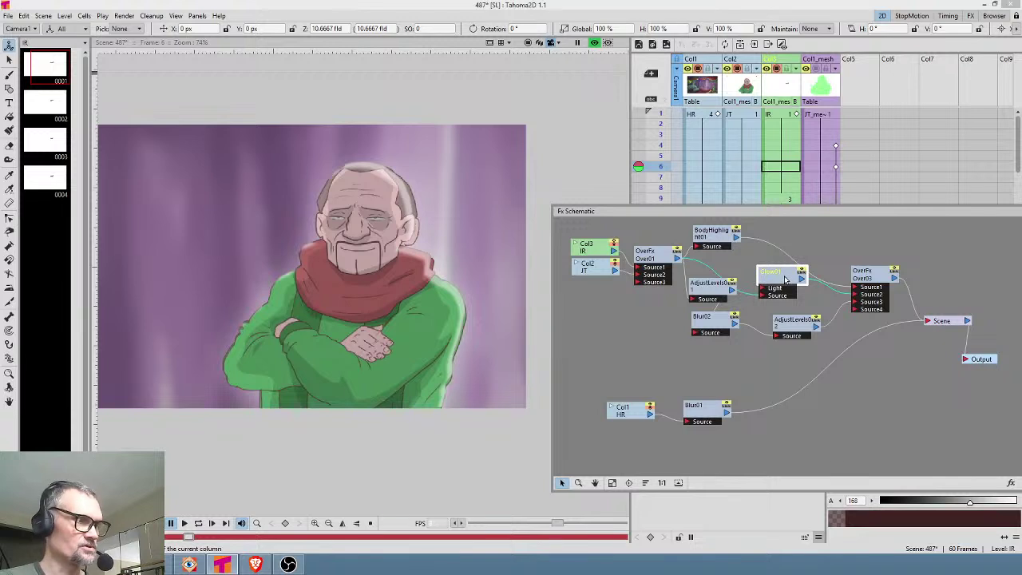
pyautogui.press('Delete')
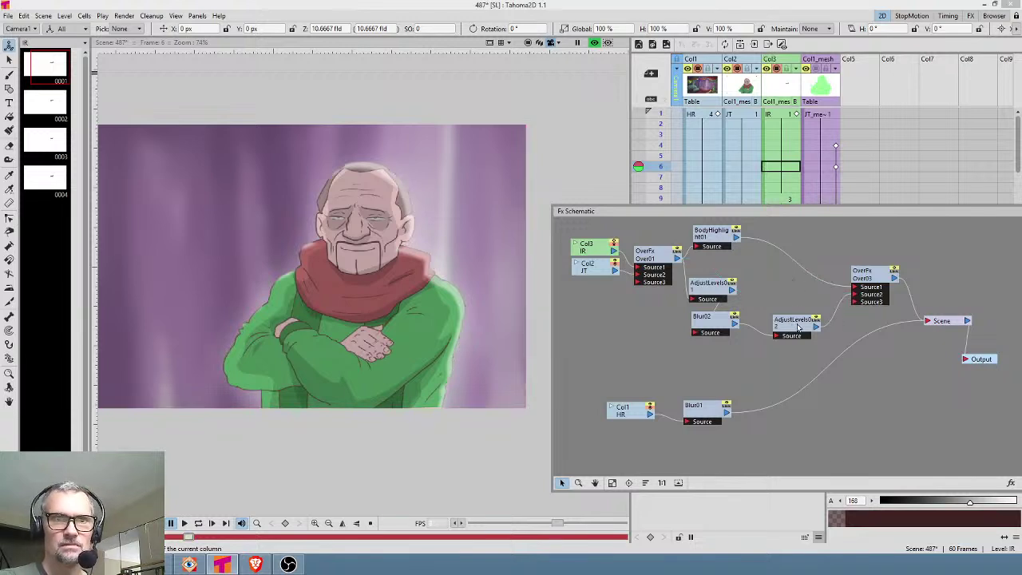
# Tidy the positions of both Adjust Levels nodes and Blur02, and inspect the character's glow up close
pyautogui.moveTo(795, 328); pyautogui.dragTo(790, 324)
pyautogui.moveTo(709, 294)
pyautogui.mouseDown()
pyautogui.moveTo(718, 275)
pyautogui.moveTo(713, 283)
pyautogui.mouseUp()
pyautogui.moveTo(716, 326); pyautogui.dragTo(722, 317)
pyautogui.moveTo(785, 324)
pyautogui.mouseDown()
pyautogui.moveTo(781, 313)
pyautogui.moveTo(789, 324)
pyautogui.mouseUp()
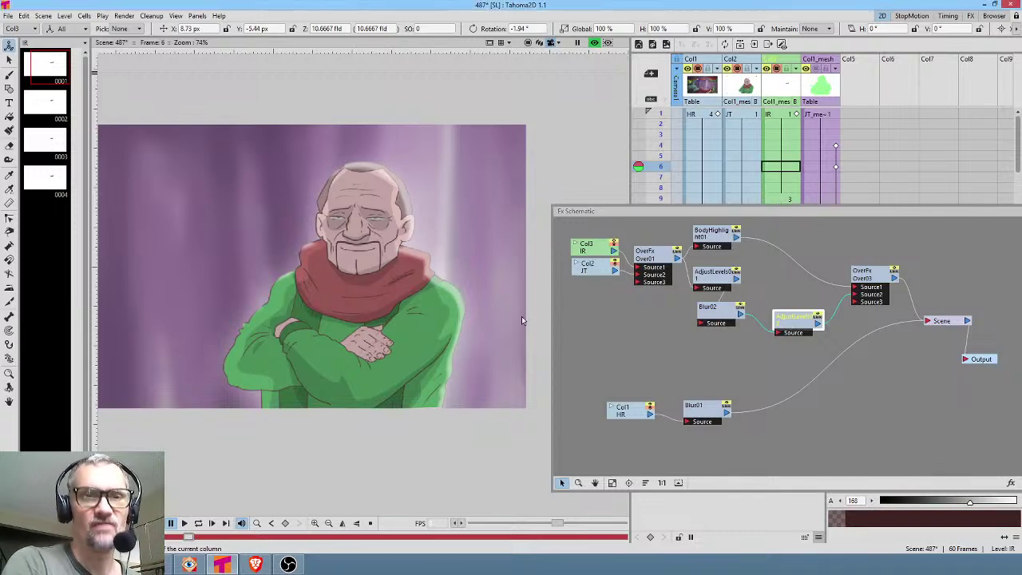
pyautogui.scroll(3, 469, 269)
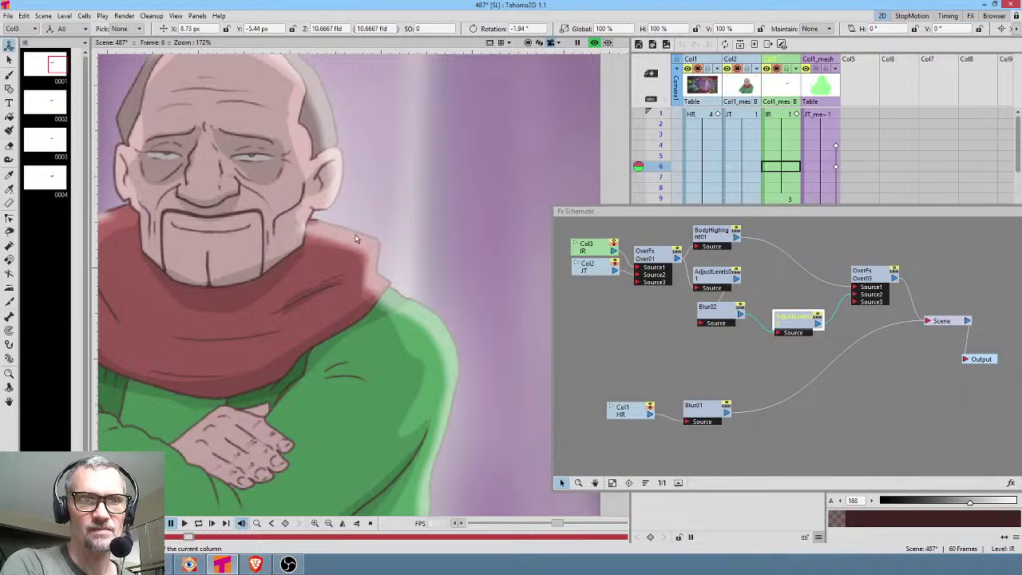
pyautogui.scroll(-4, 443, 307)
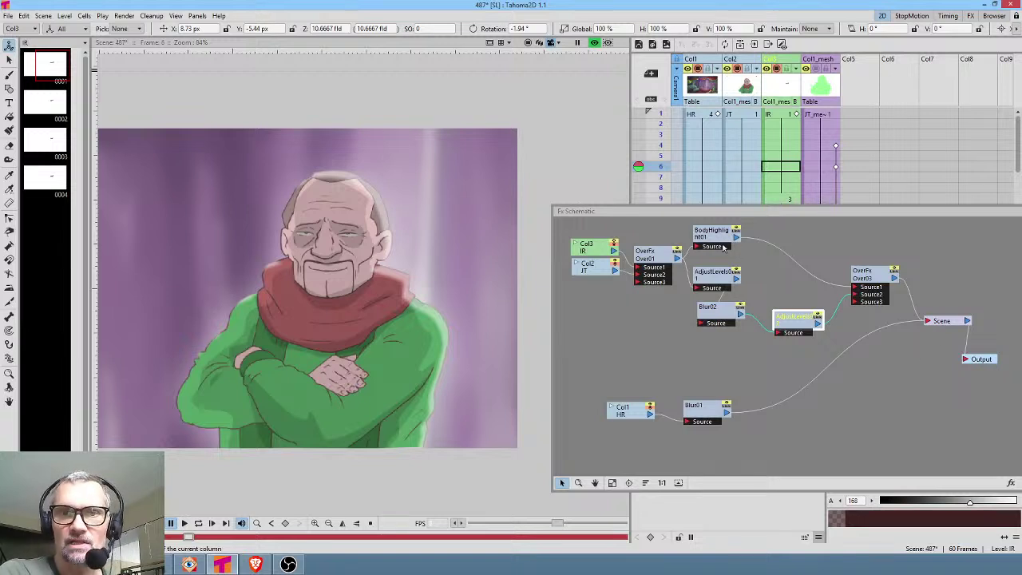
# Set the Body Highlight effect's Transparency to about 0.637 and close its settings
pyautogui.doubleClick(724, 248)
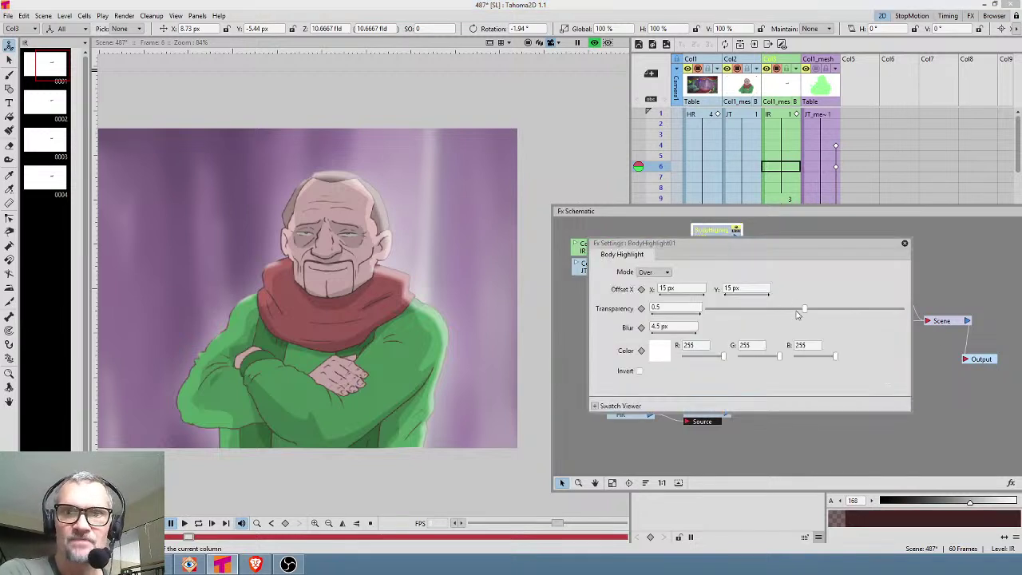
pyautogui.moveTo(806, 311); pyautogui.dragTo(833, 314)
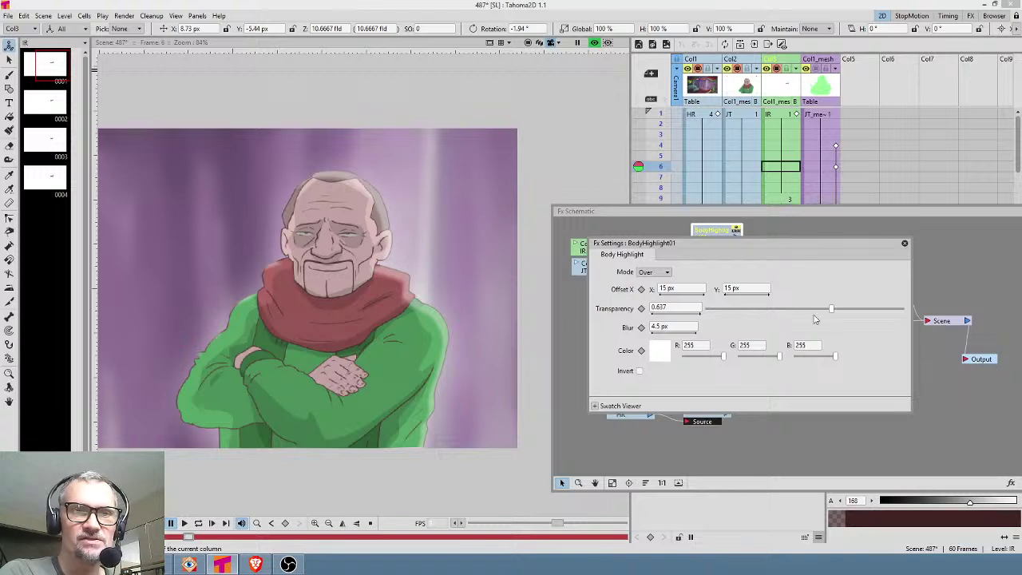
pyautogui.click(904, 243)
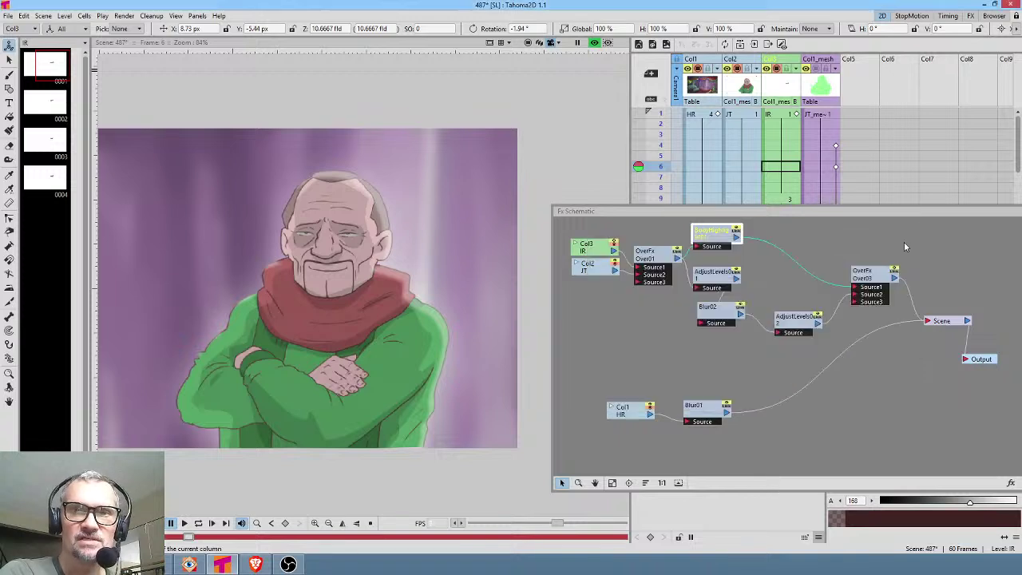
# Set the maximum Alpha Output of the second Adjust Levels effect to about 91 and close its settings
pyautogui.doubleClick(804, 322)
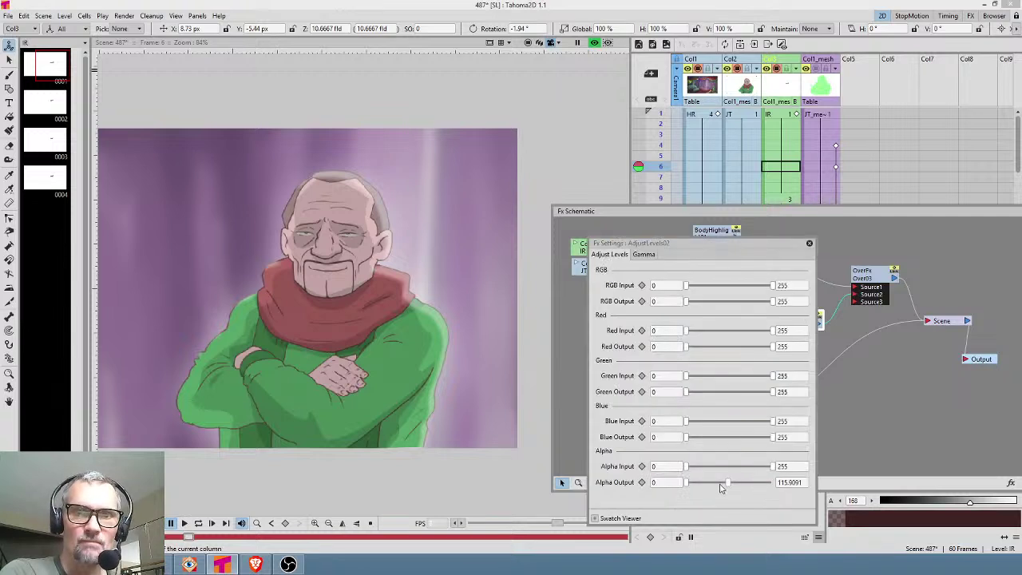
pyautogui.moveTo(728, 484); pyautogui.dragTo(772, 483)
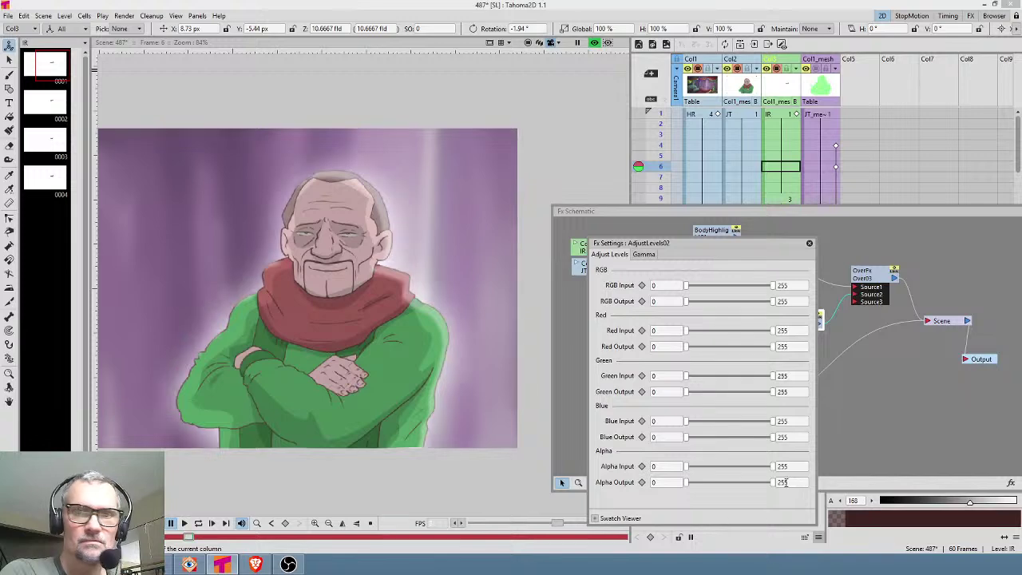
pyautogui.moveTo(773, 484); pyautogui.dragTo(720, 485)
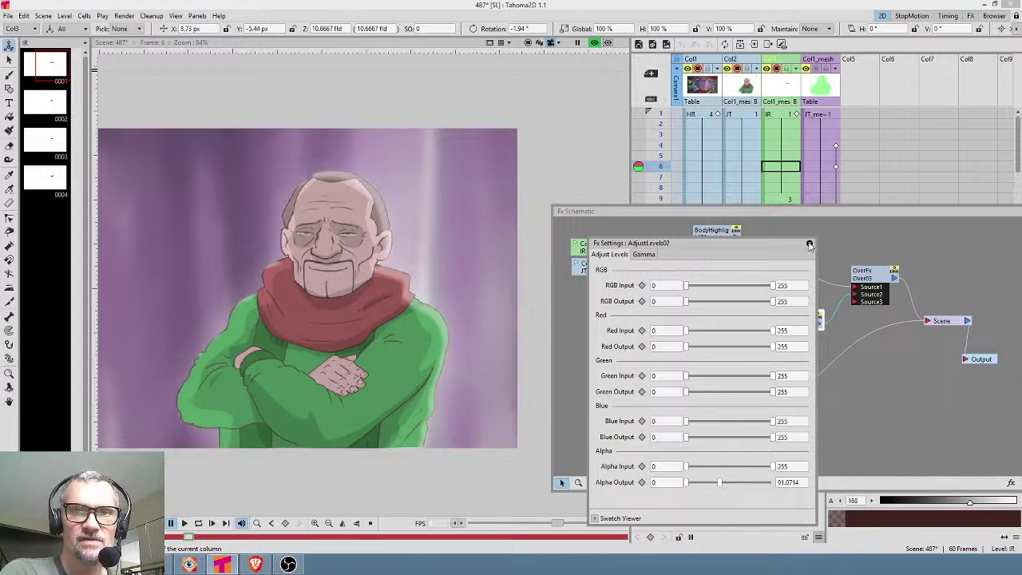
pyautogui.click(808, 242)
# Close the FX Schematic and render the scene
pyautogui.moveTo(868, 210); pyautogui.dragTo(636, 186)
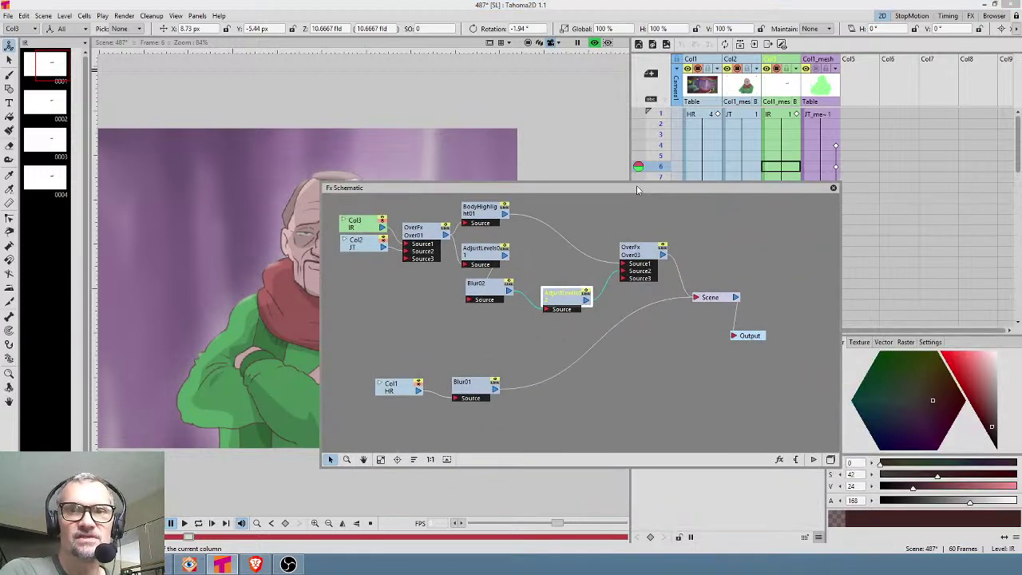
pyautogui.click(833, 188)
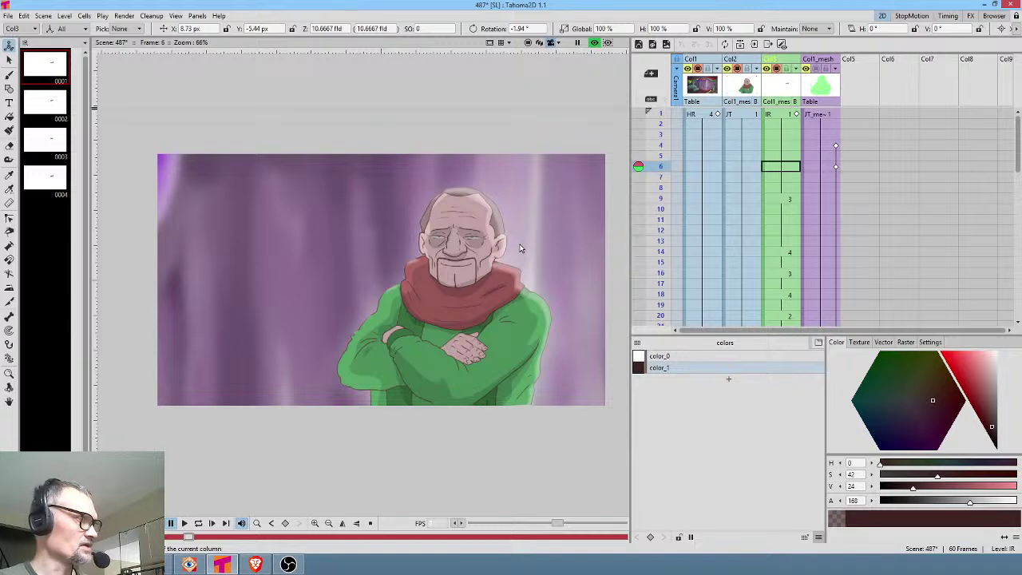
pyautogui.hotkey('ctrl', 'shift', 'r')
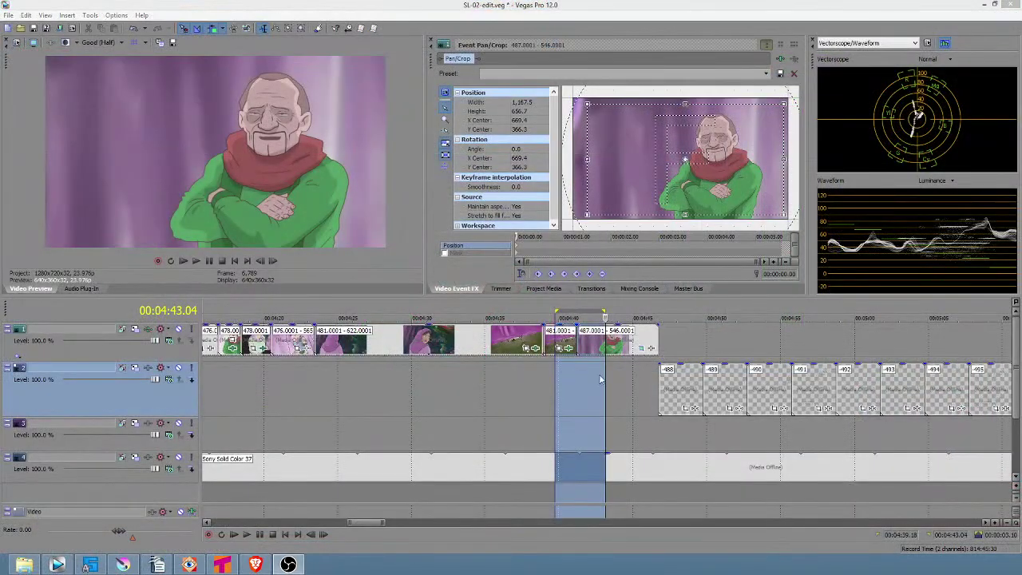
# Switch to Vegas Pro and play back the edit leading into clip 487
pyautogui.click(564, 383)
pyautogui.press('space')
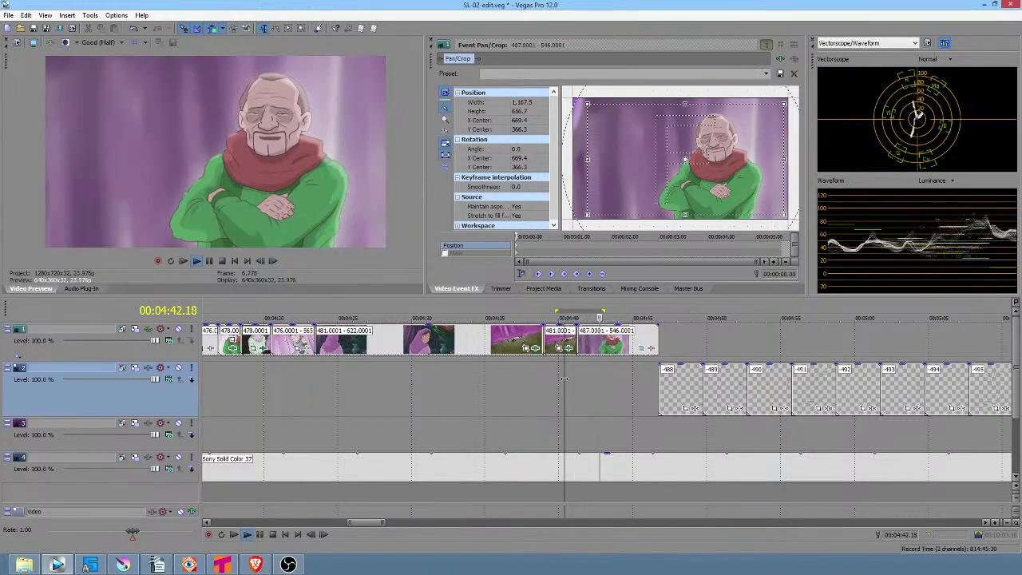
pyautogui.press('space')
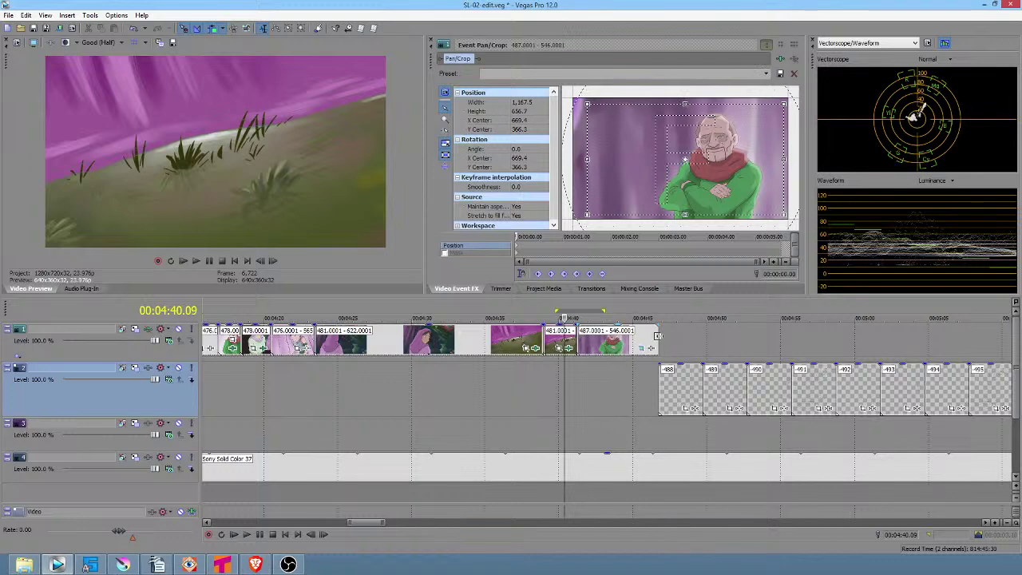
# Apply the Sony Color Corrector video effect to the 487 clip on the first track
pyautogui.click(590, 375)
pyautogui.click(651, 352)
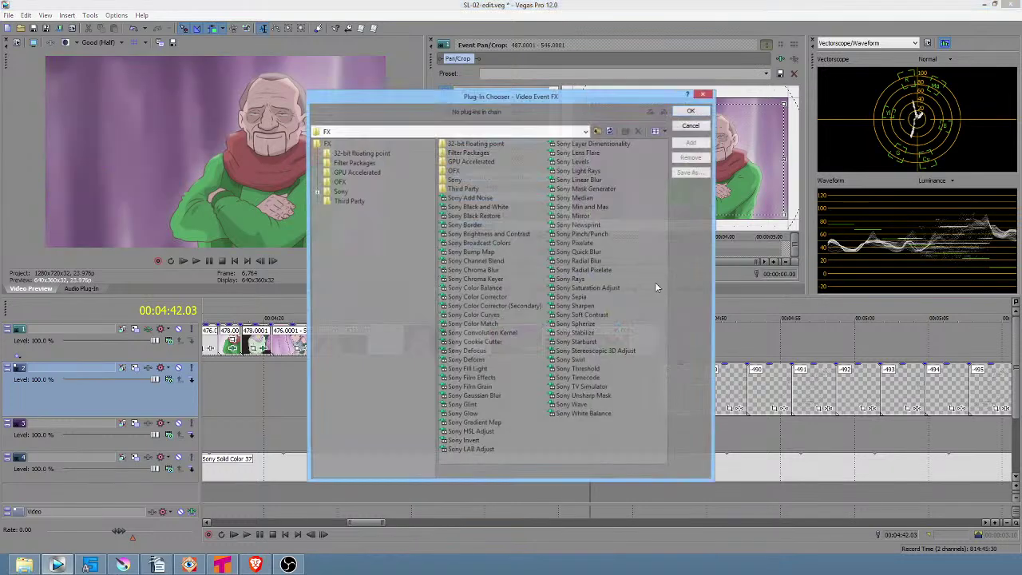
pyautogui.doubleClick(493, 300)
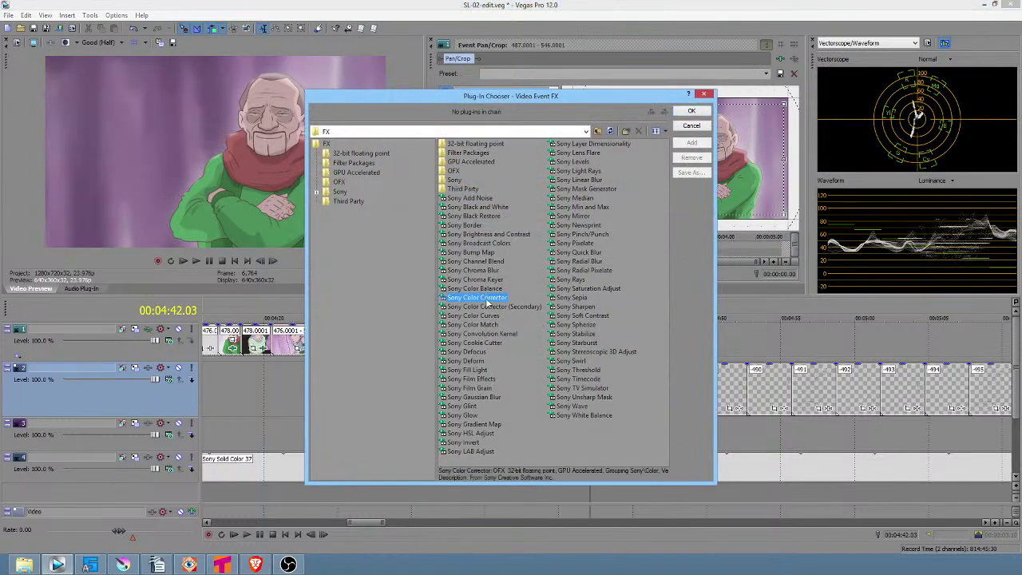
pyautogui.click(691, 110)
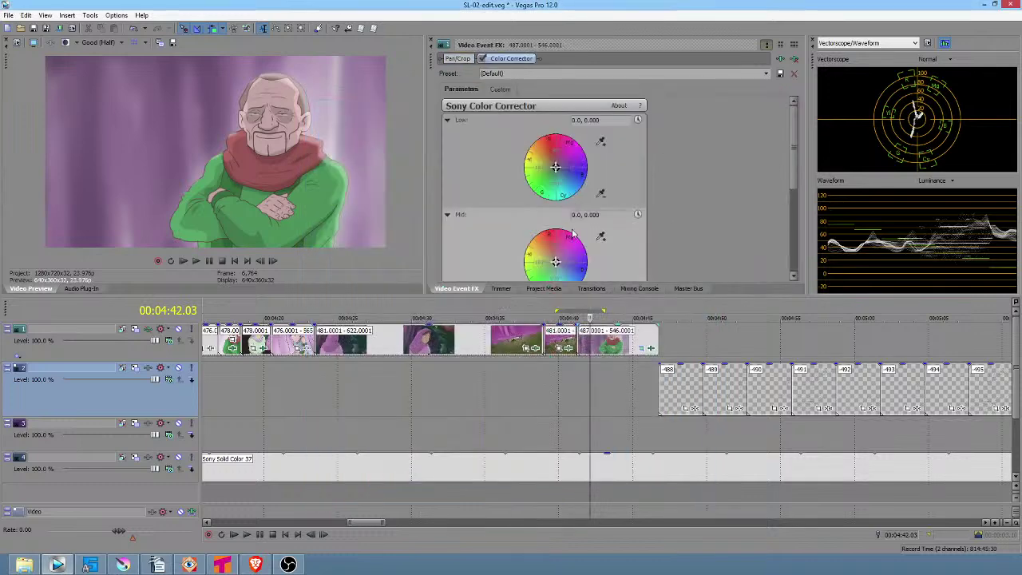
# In the Color Corrector's custom view, lower Gamma to about 0.614 and keep Offset at 0.0
pyautogui.click(499, 90)
pyautogui.moveTo(505, 248); pyautogui.dragTo(497, 252)
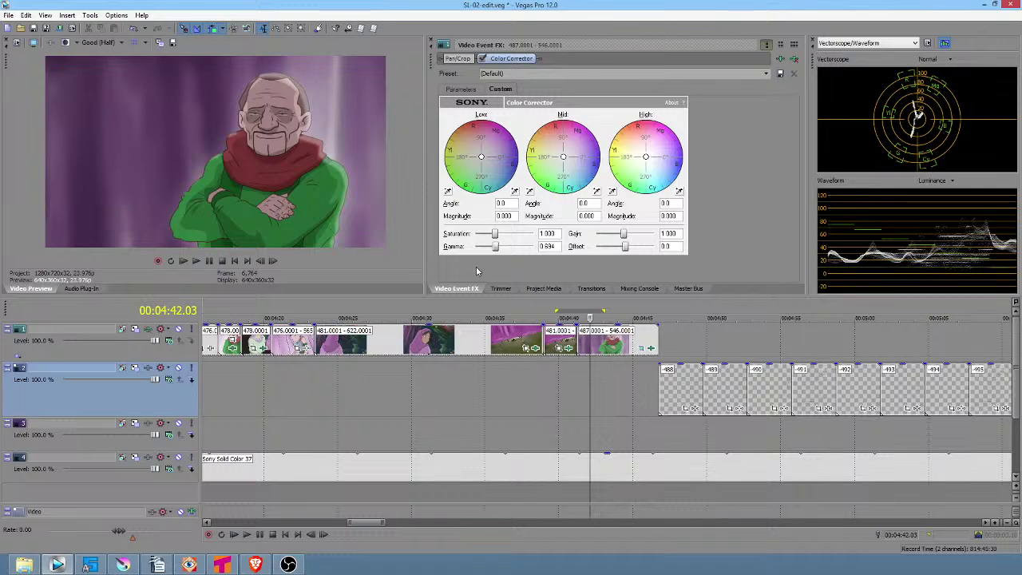
pyautogui.moveTo(496, 248); pyautogui.dragTo(493, 248)
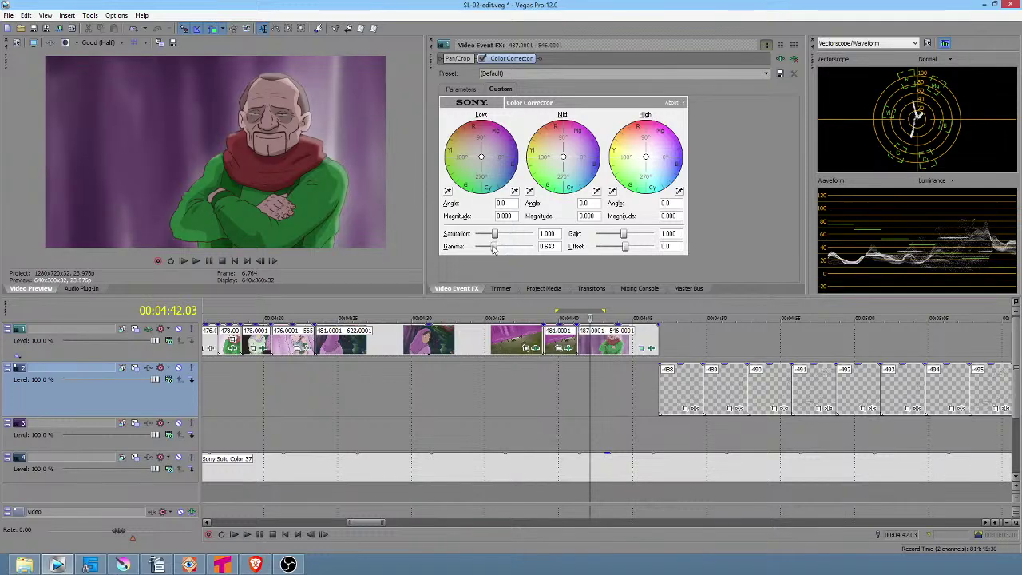
pyautogui.moveTo(626, 247); pyautogui.dragTo(624, 246)
pyautogui.doubleClick(625, 248)
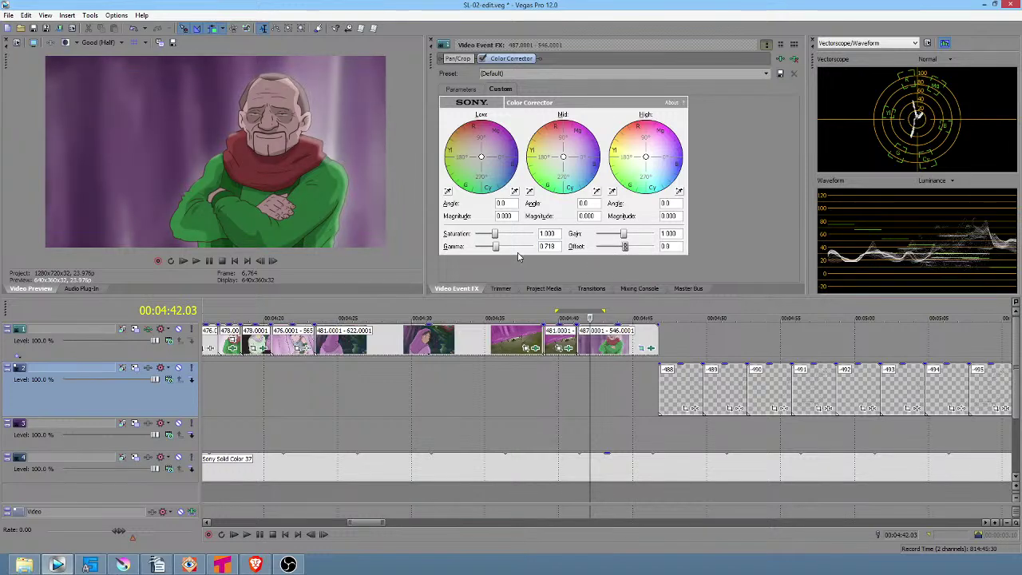
pyautogui.doubleClick(494, 249)
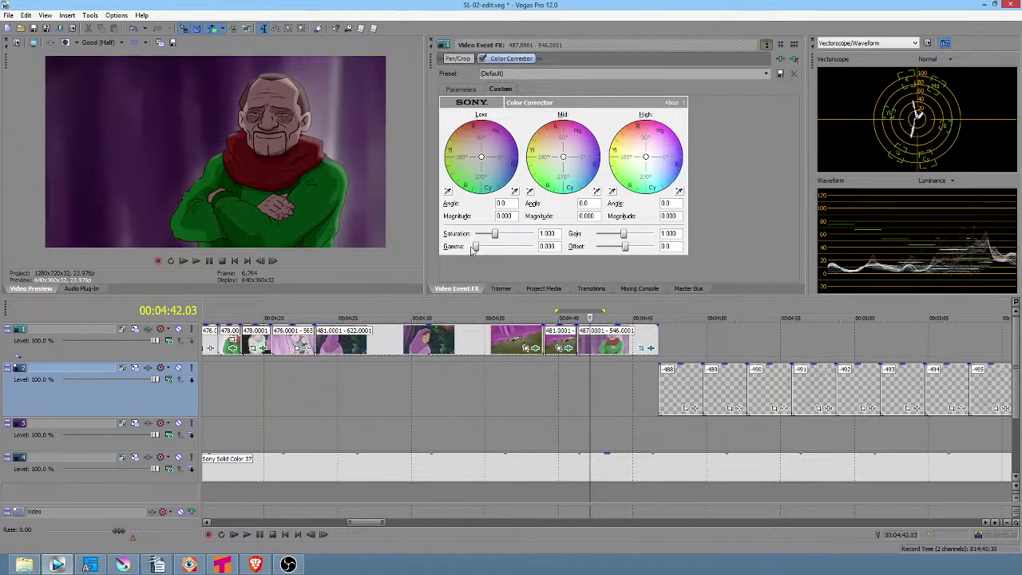
pyautogui.moveTo(474, 248)
pyautogui.mouseDown()
pyautogui.moveTo(501, 254)
pyautogui.moveTo(492, 250)
pyautogui.mouseUp()
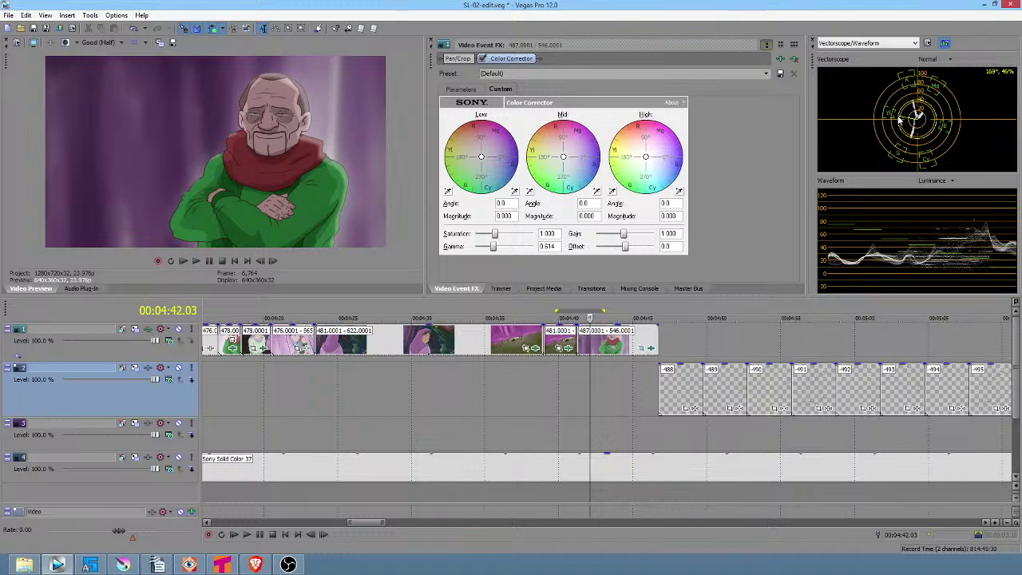
# Try raising the Color Corrector's Saturation to about 1.5, and set it back to 1
pyautogui.moveTo(495, 236); pyautogui.dragTo(506, 239)
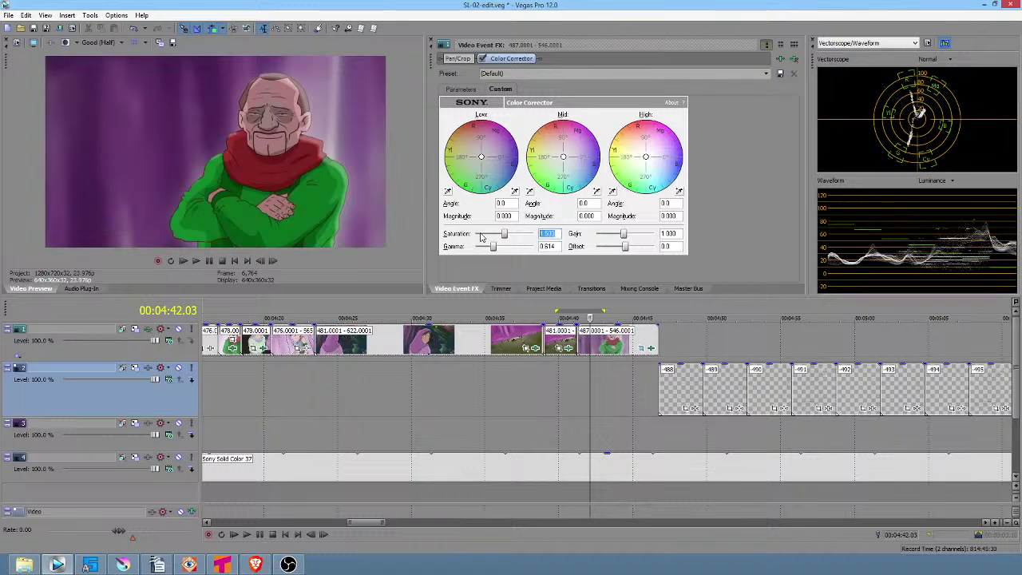
pyautogui.write('1')
pyautogui.press('Return')
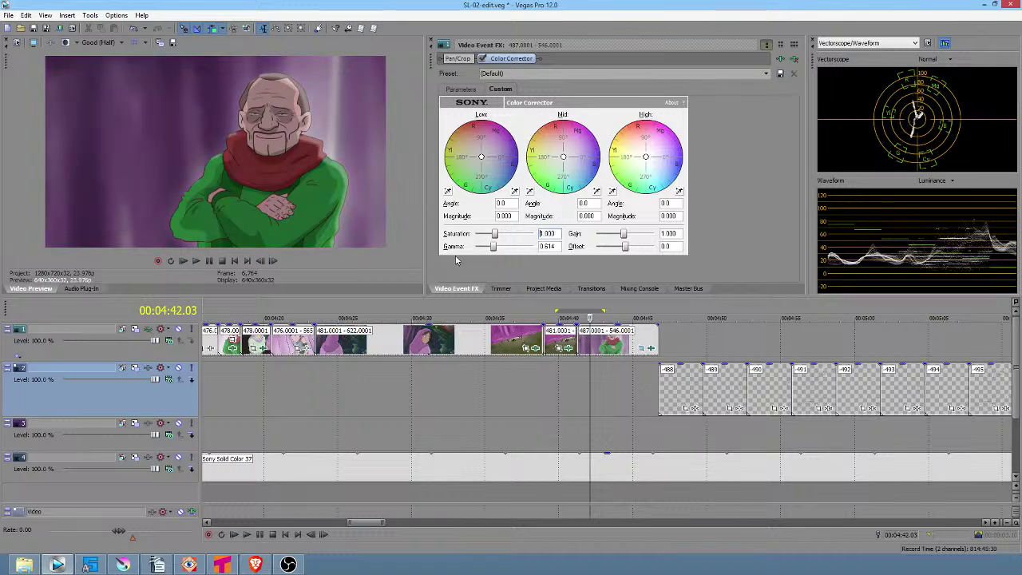